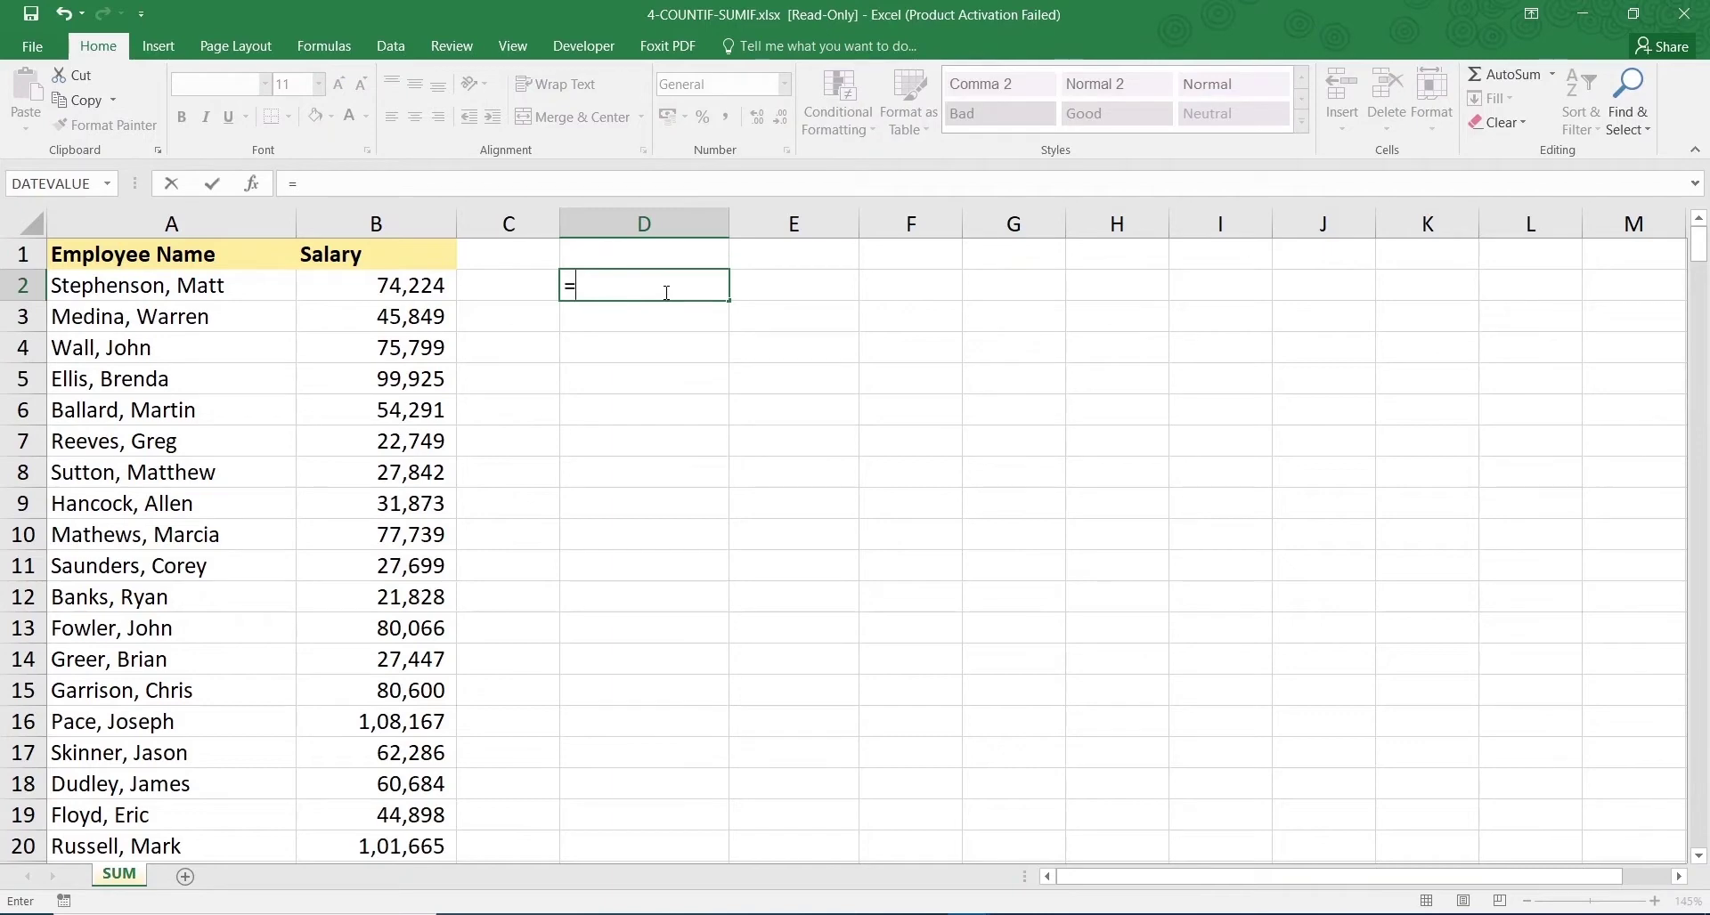
text(s)
key(BackSpace)
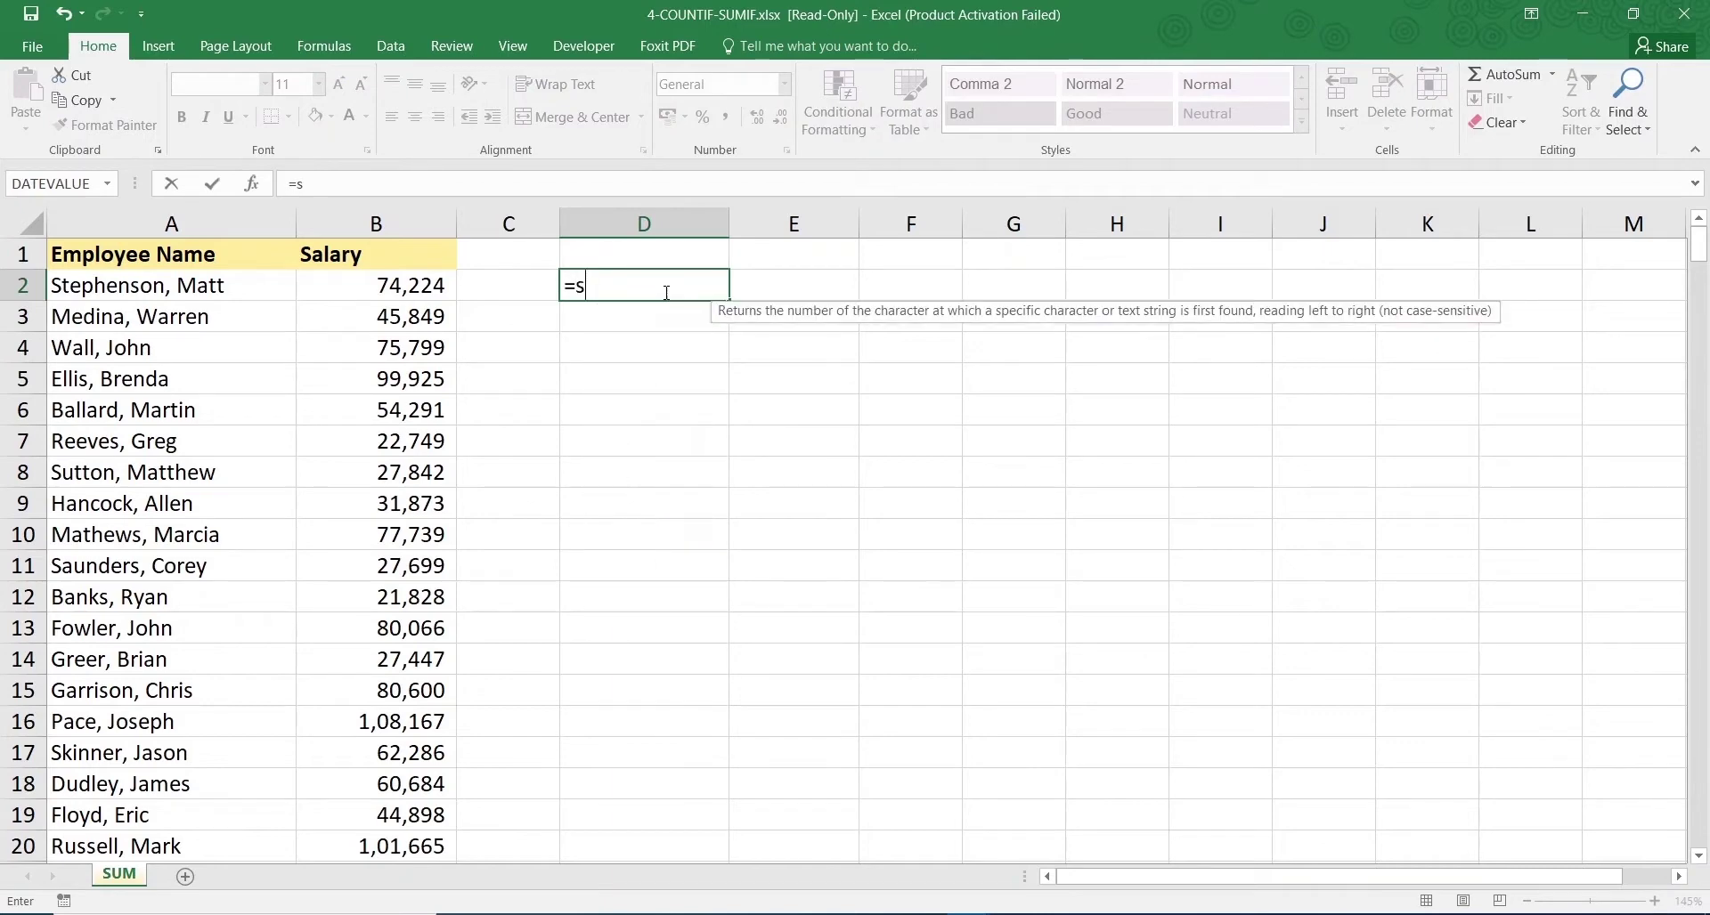
text(sum)
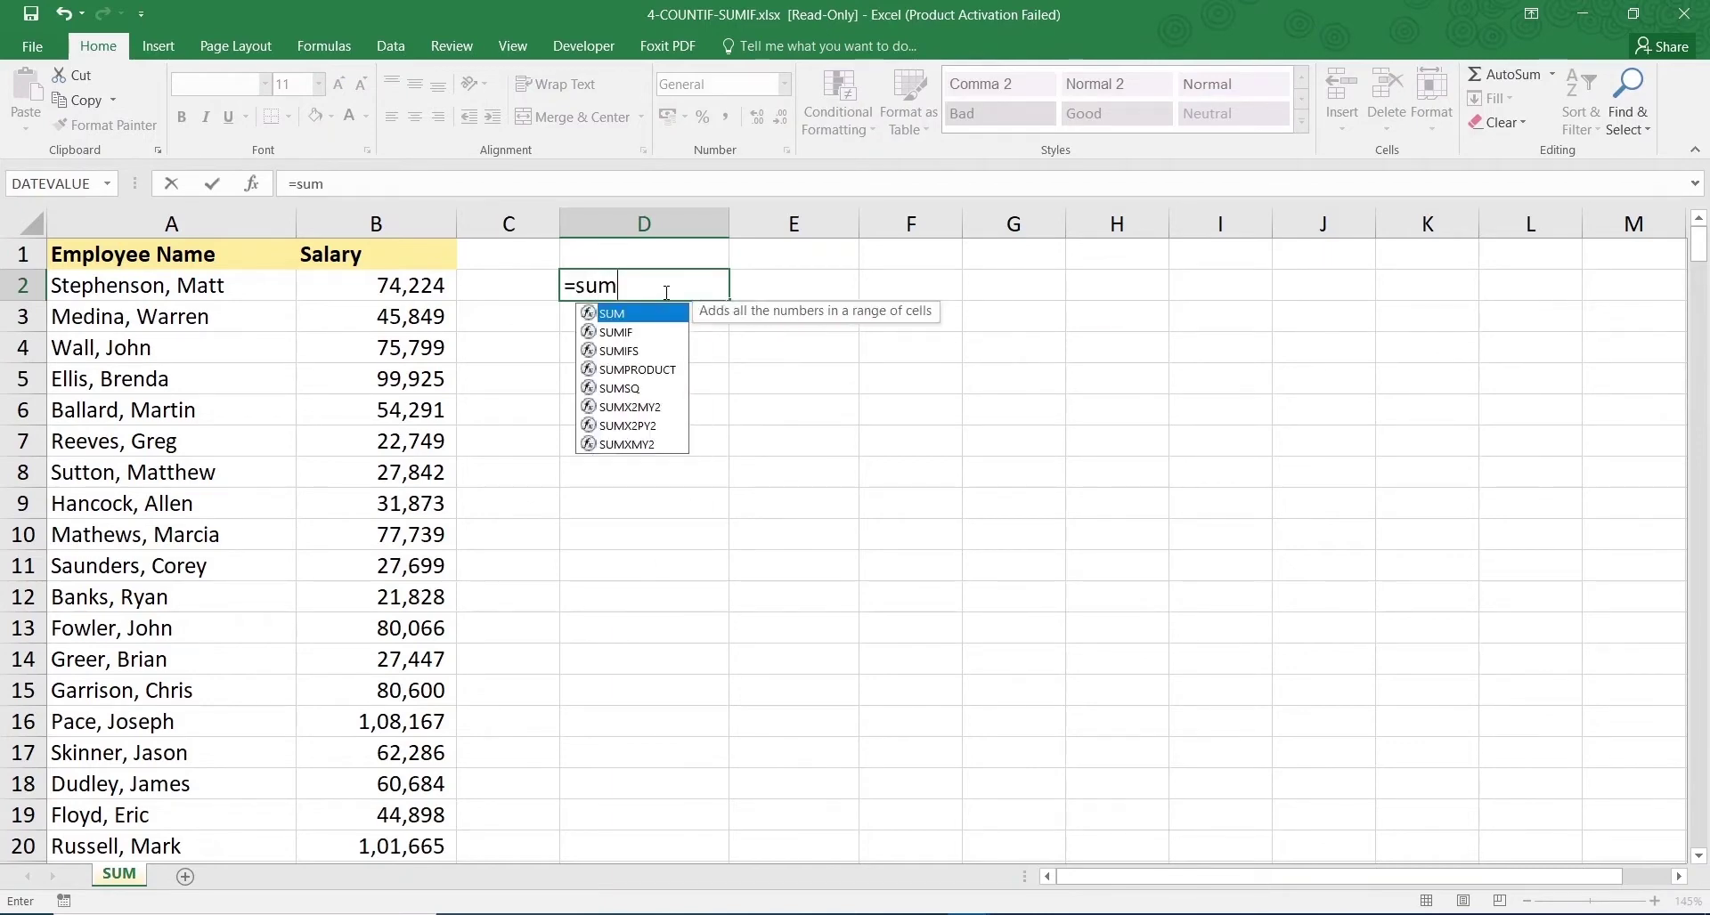
key(BackSpace)
key(BackSpace)
key(BackSpace)
key(BackSpace)
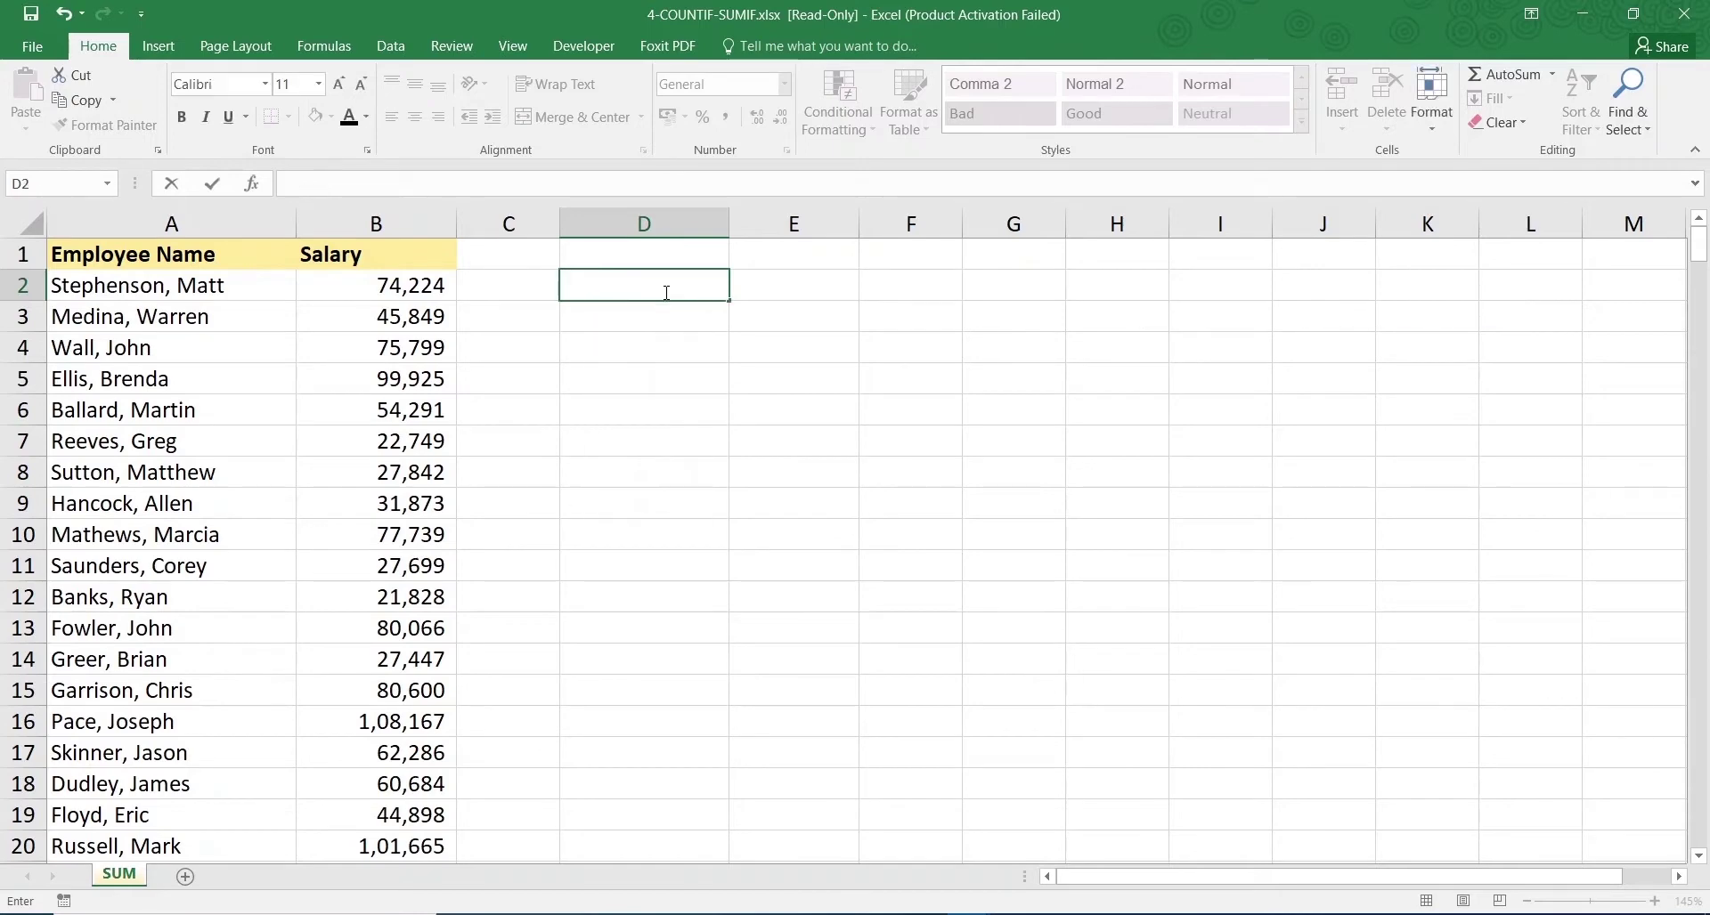
Begin a SUM formula in cell D2 so that the matching function suggestions are listed
text(=sum)
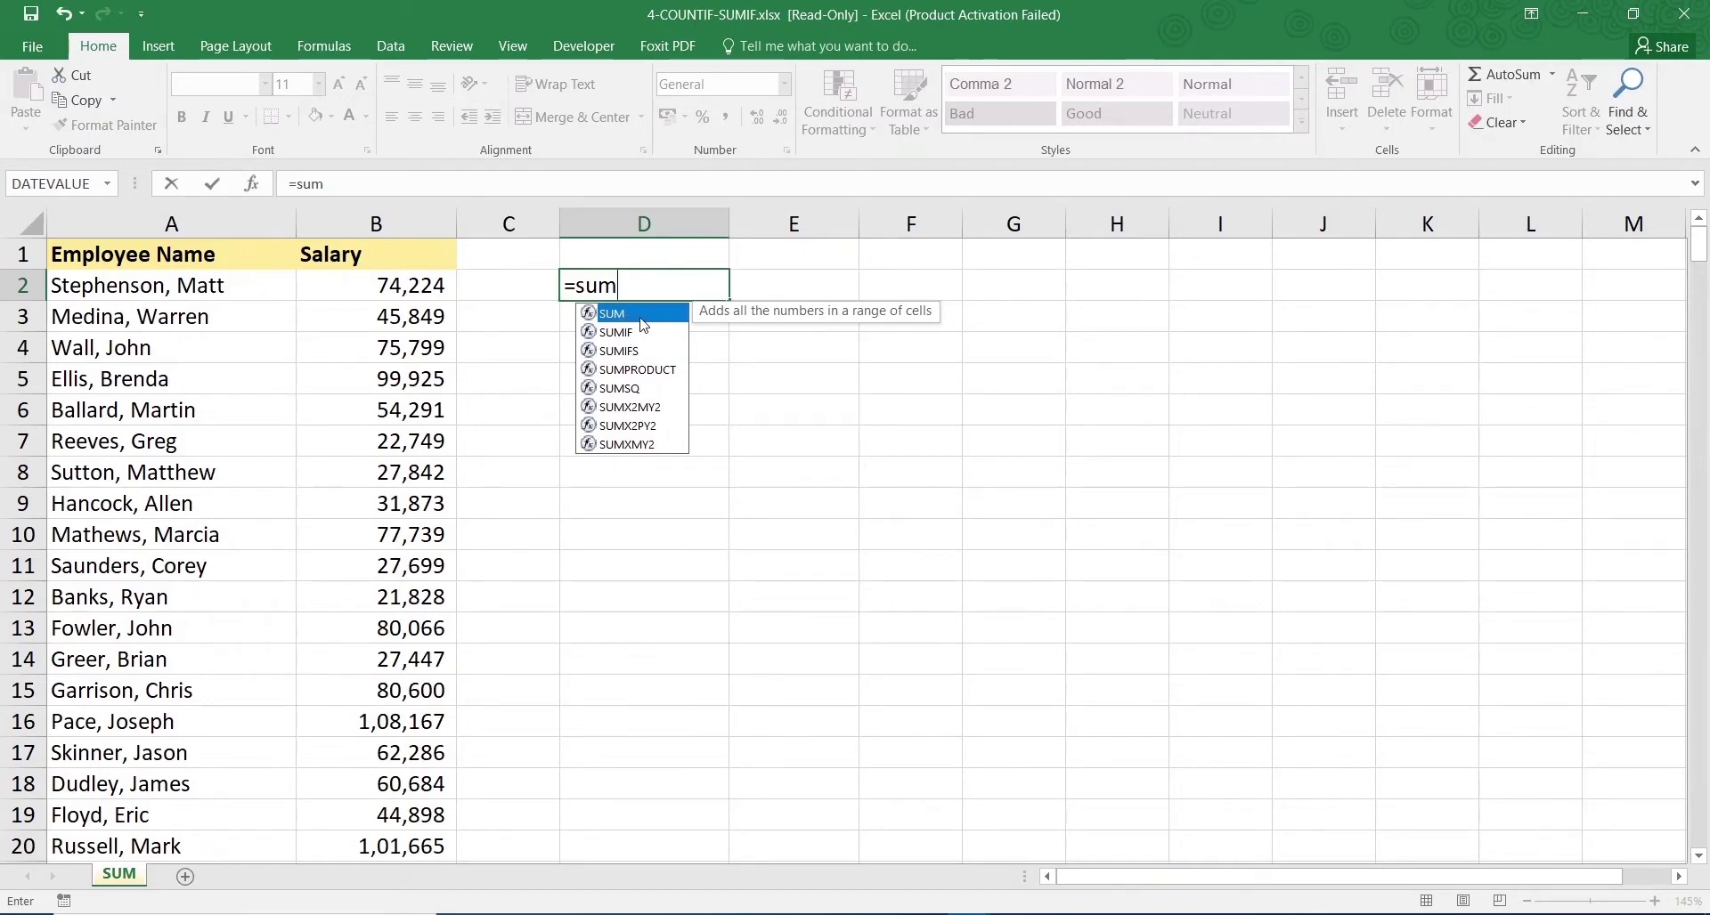
double_click(649, 314)
key(BackSpace)
key(BackSpace)
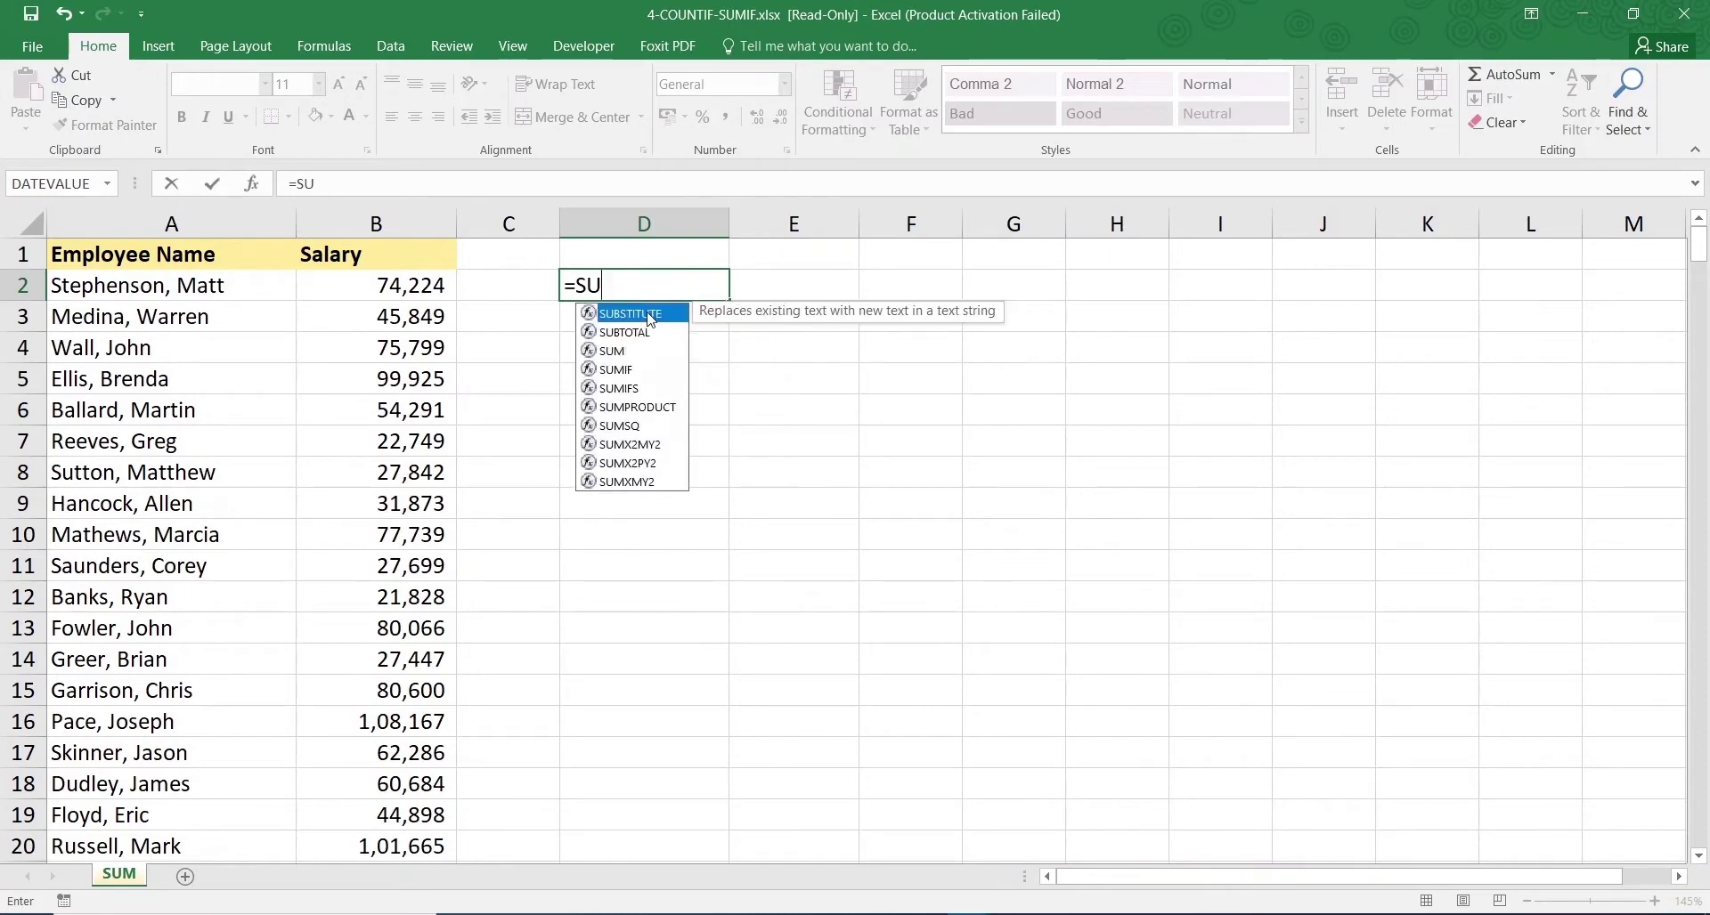
text(m)
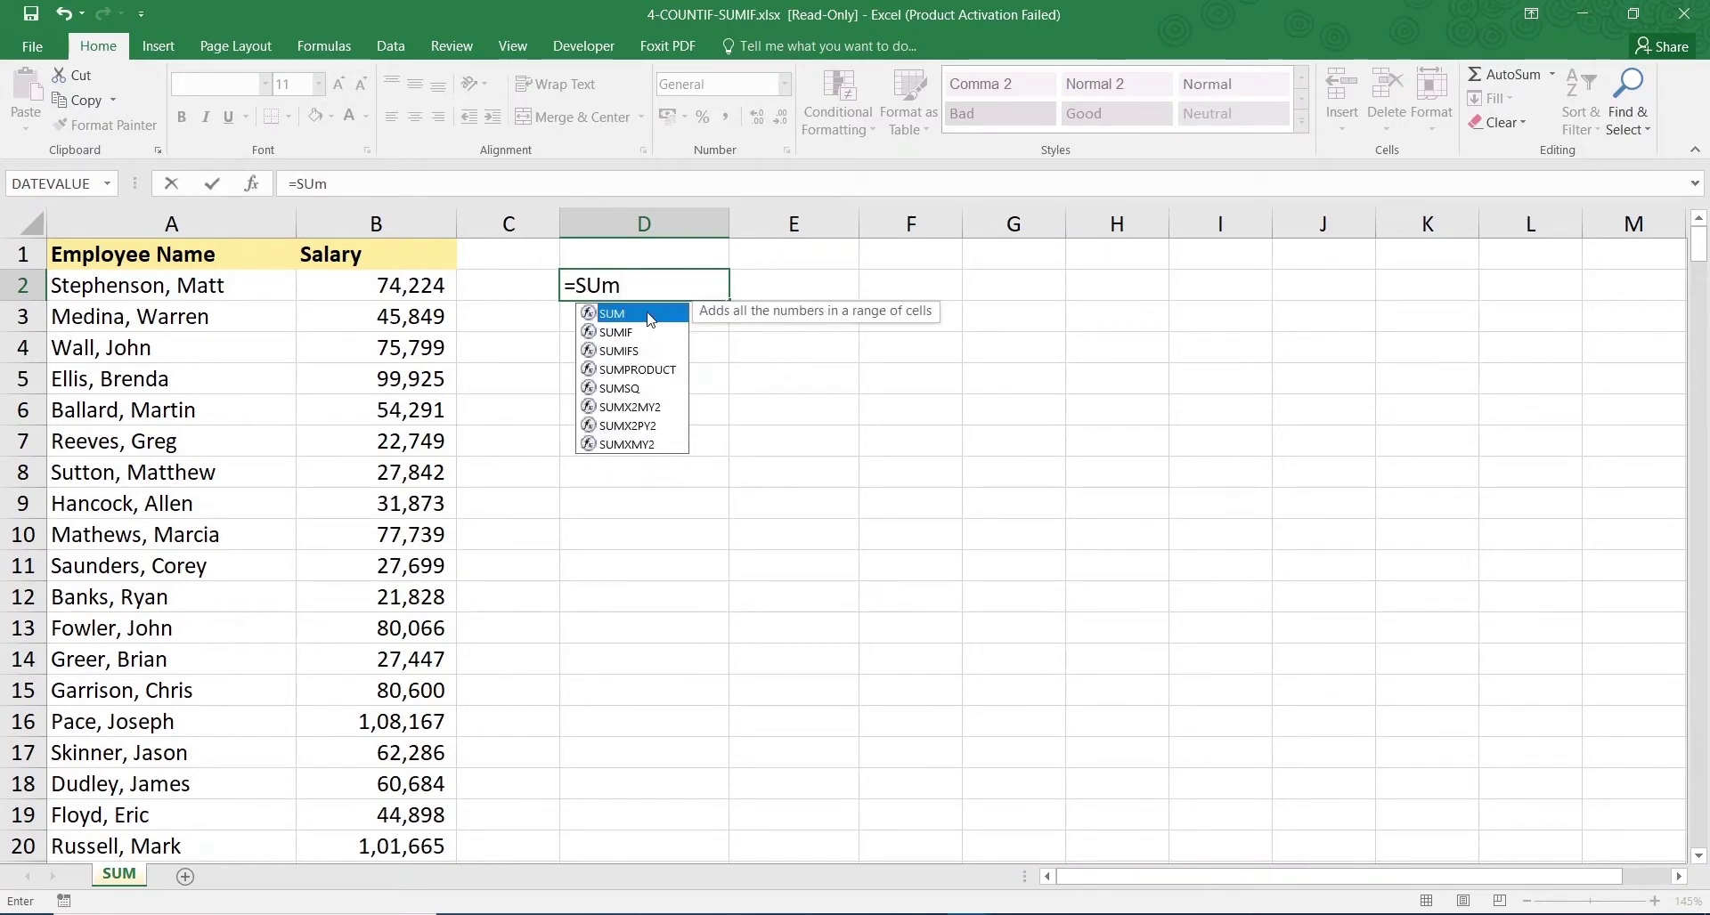
Examine the suggested functions of the SUM family and their descriptions
key(Down)
key(Down)
key(Down)
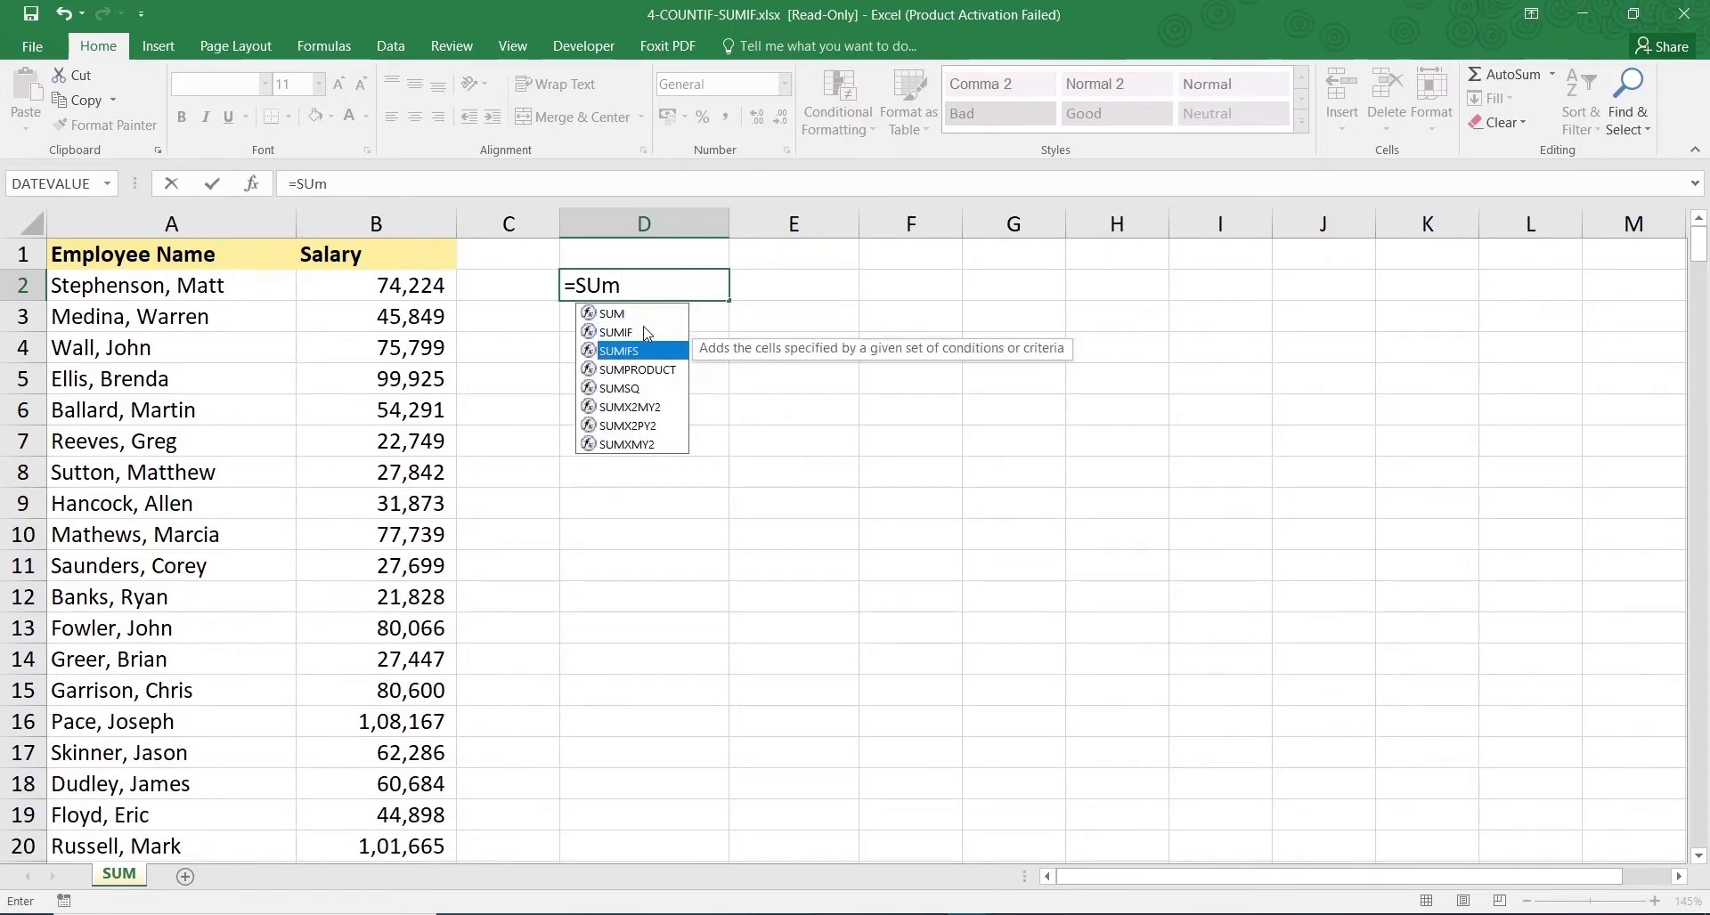
key(Up)
key(Up)
key(Down)
key(Down)
key(Down)
key(Down)
key(Up)
key(Up)
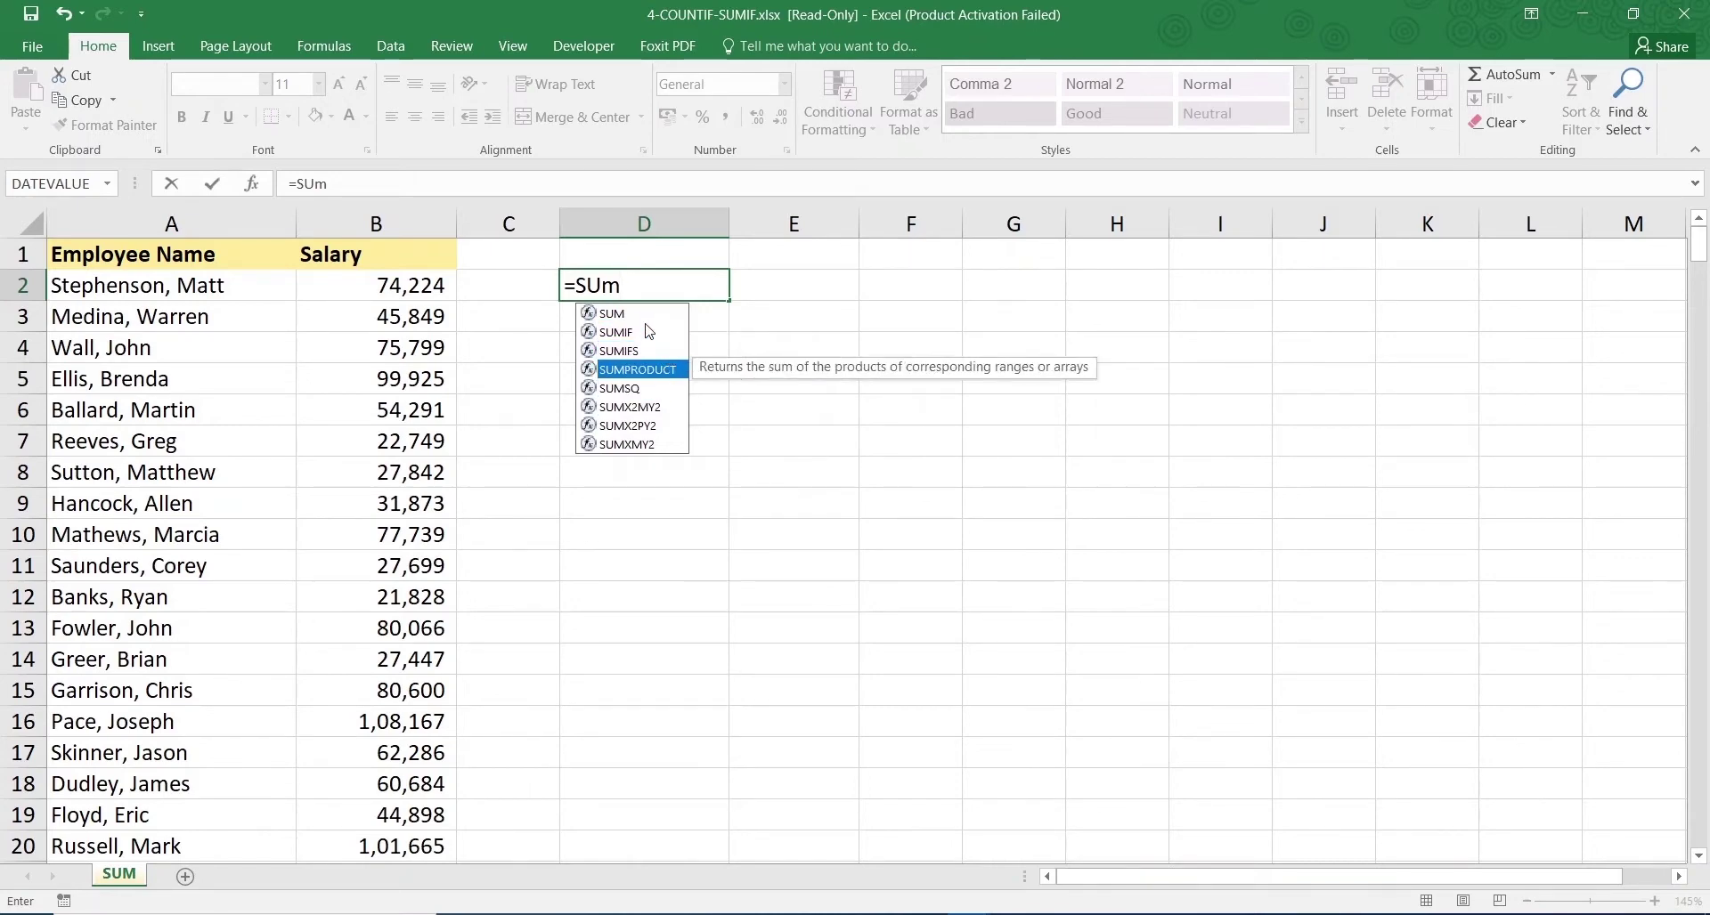
Use the SUM function in cell D2 to total the separate salary cells B2, B3, B7, B15 and B11, and review its references
click(635, 313)
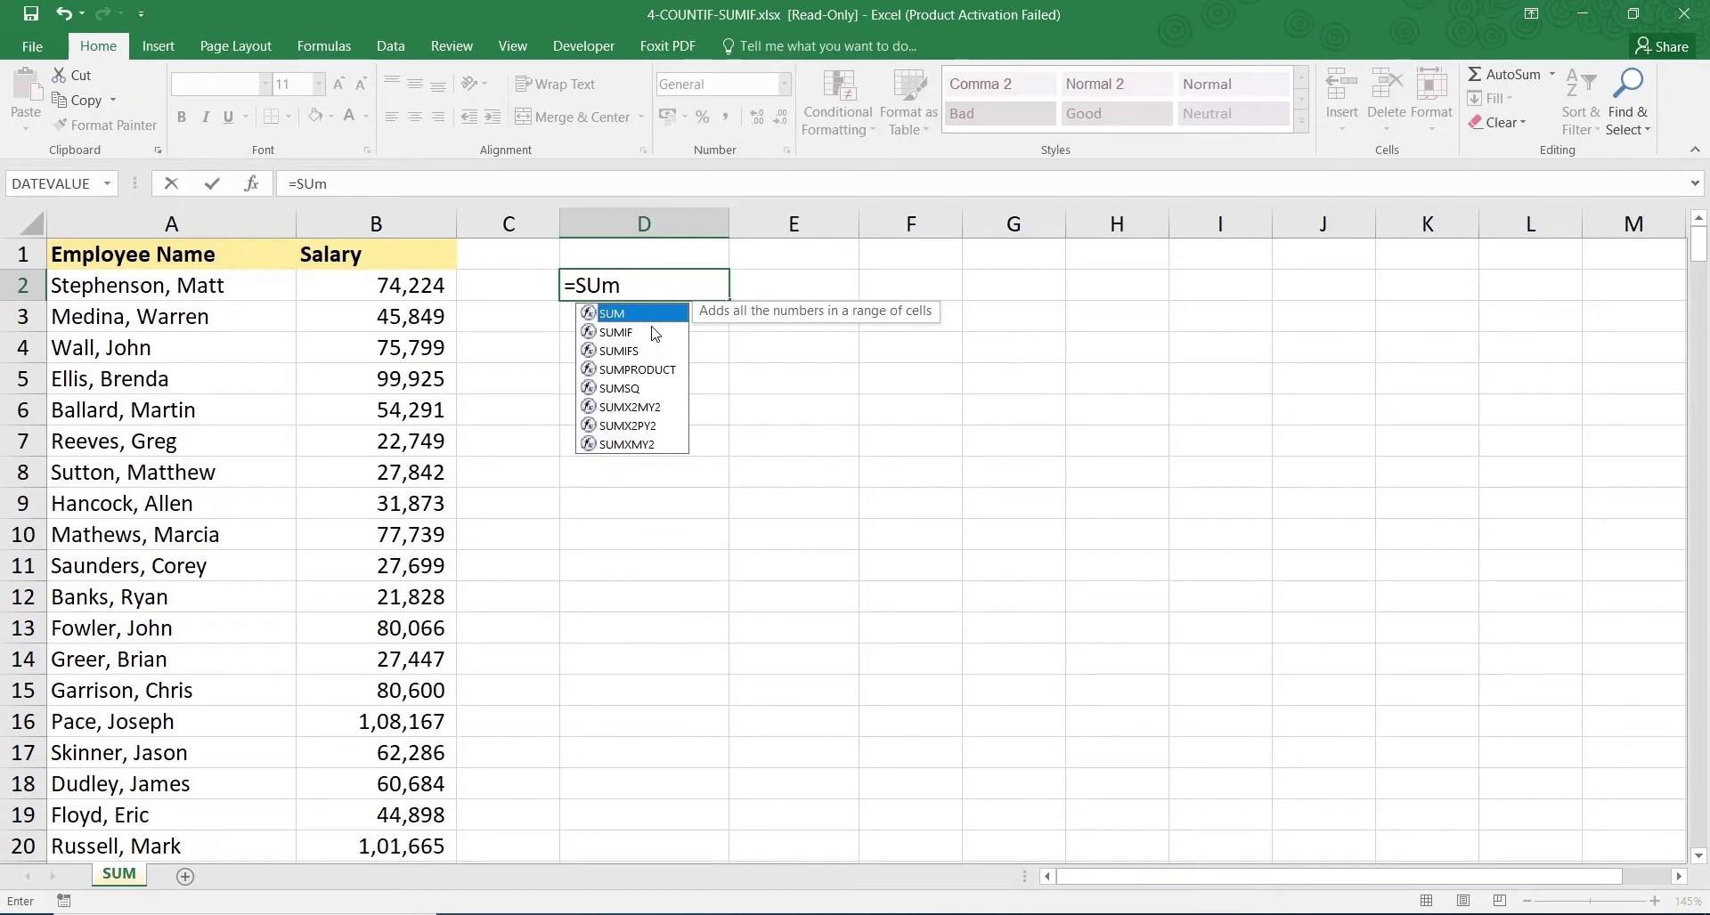
key(Tab)
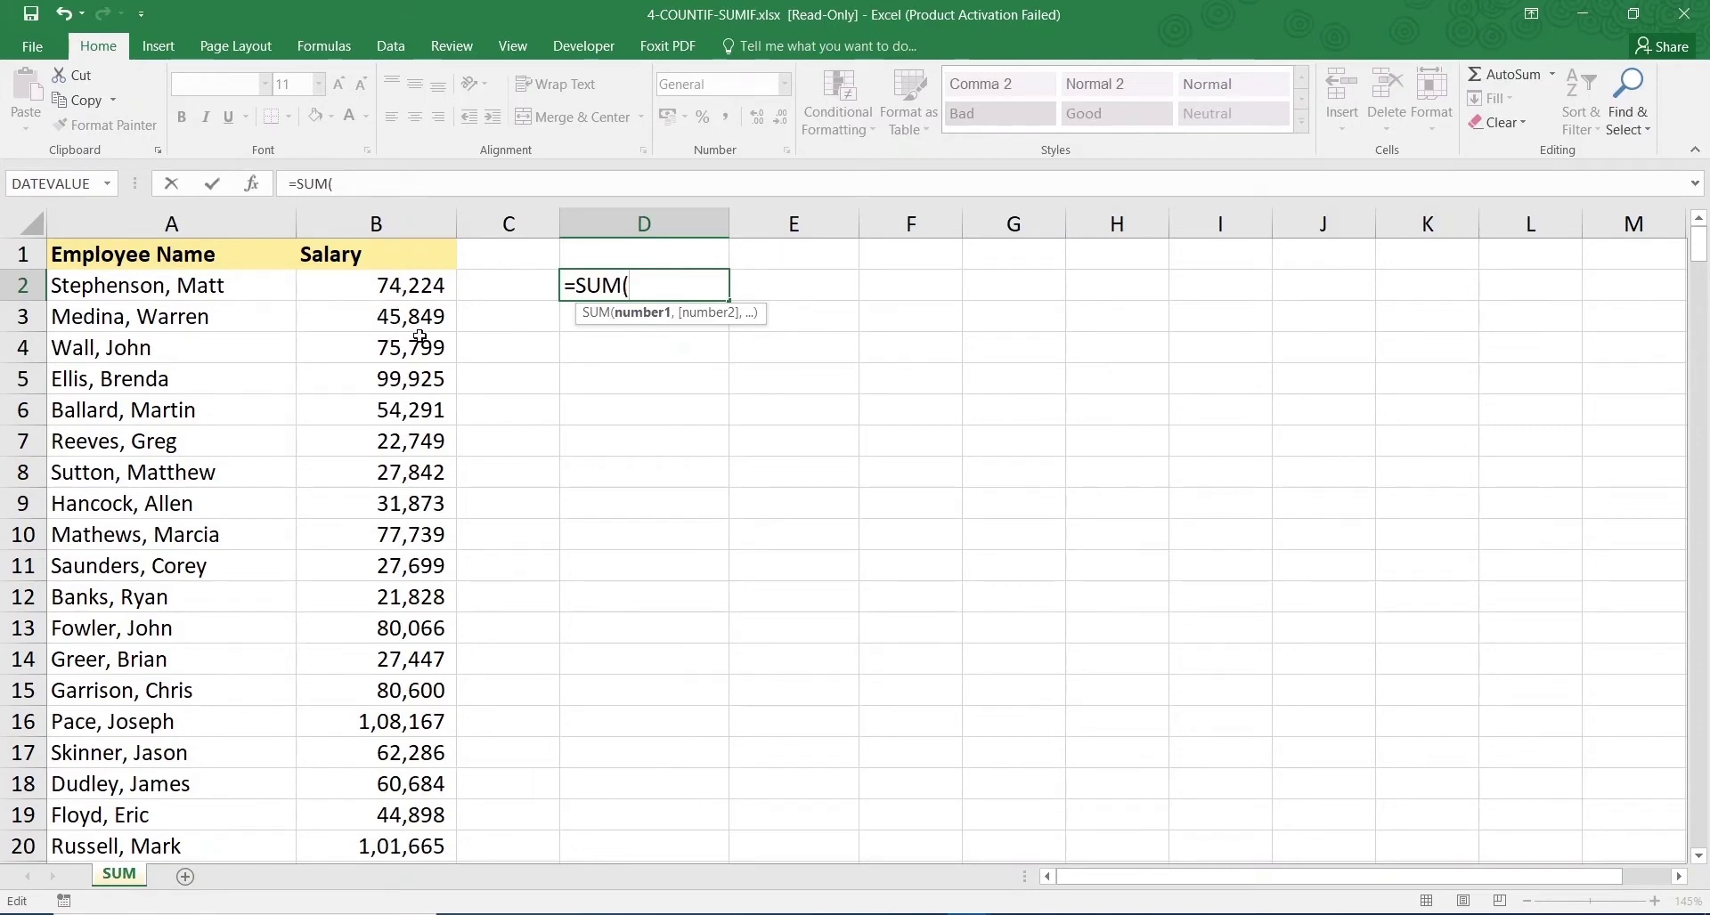
click(428, 287)
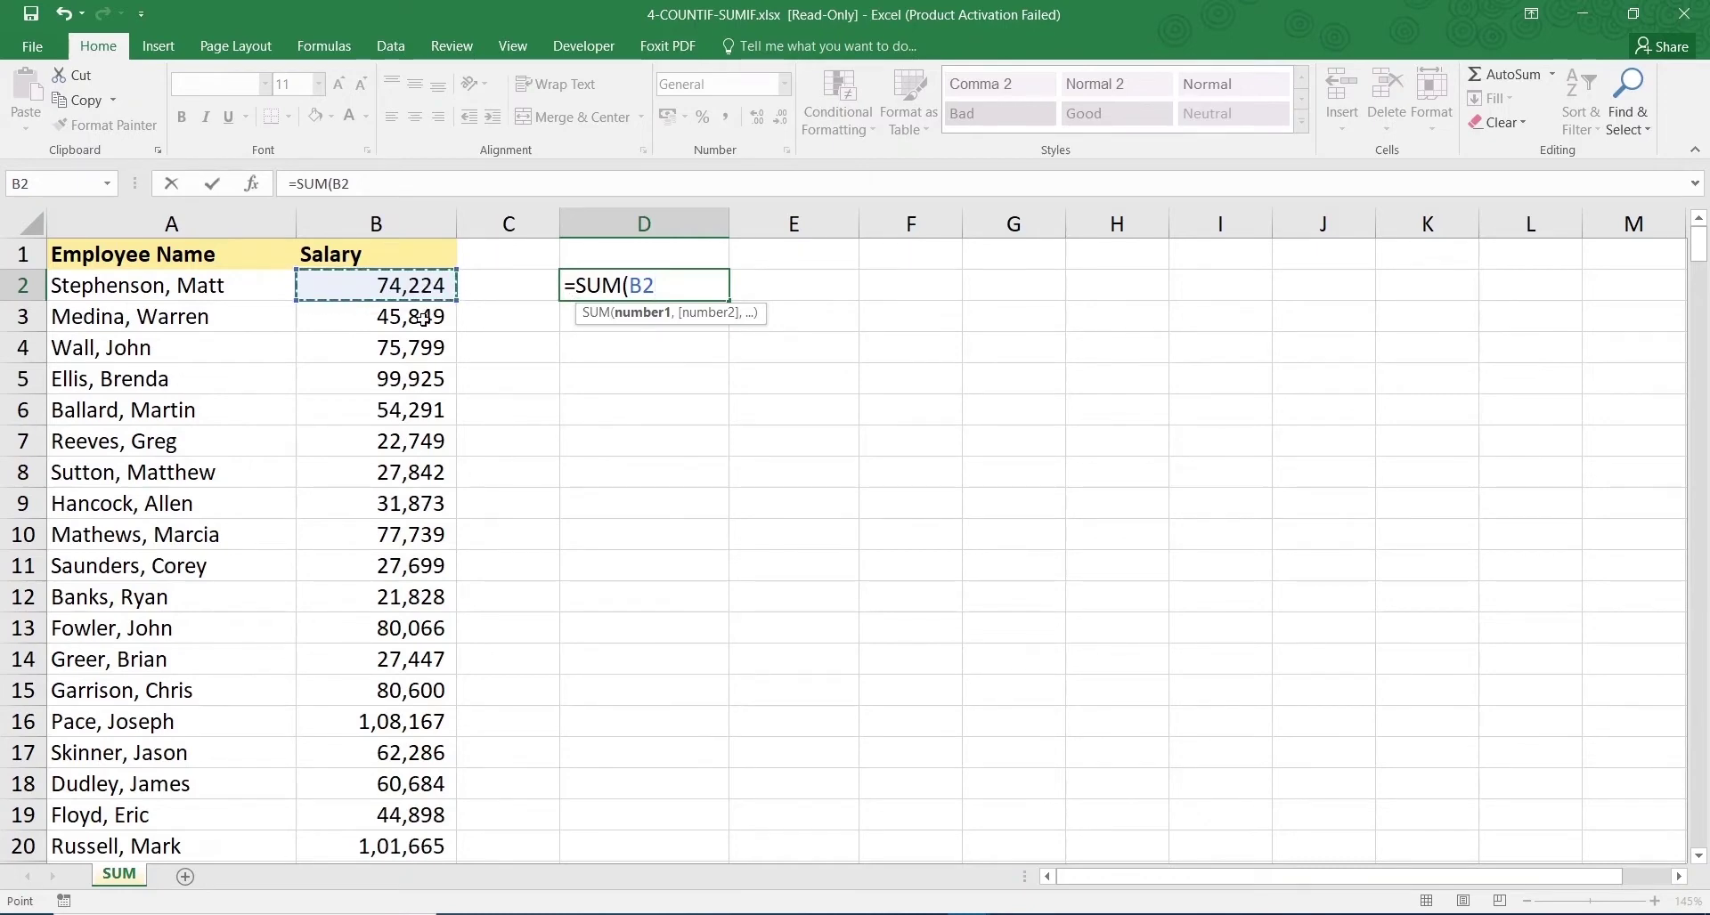
click(647, 287)
text(,)
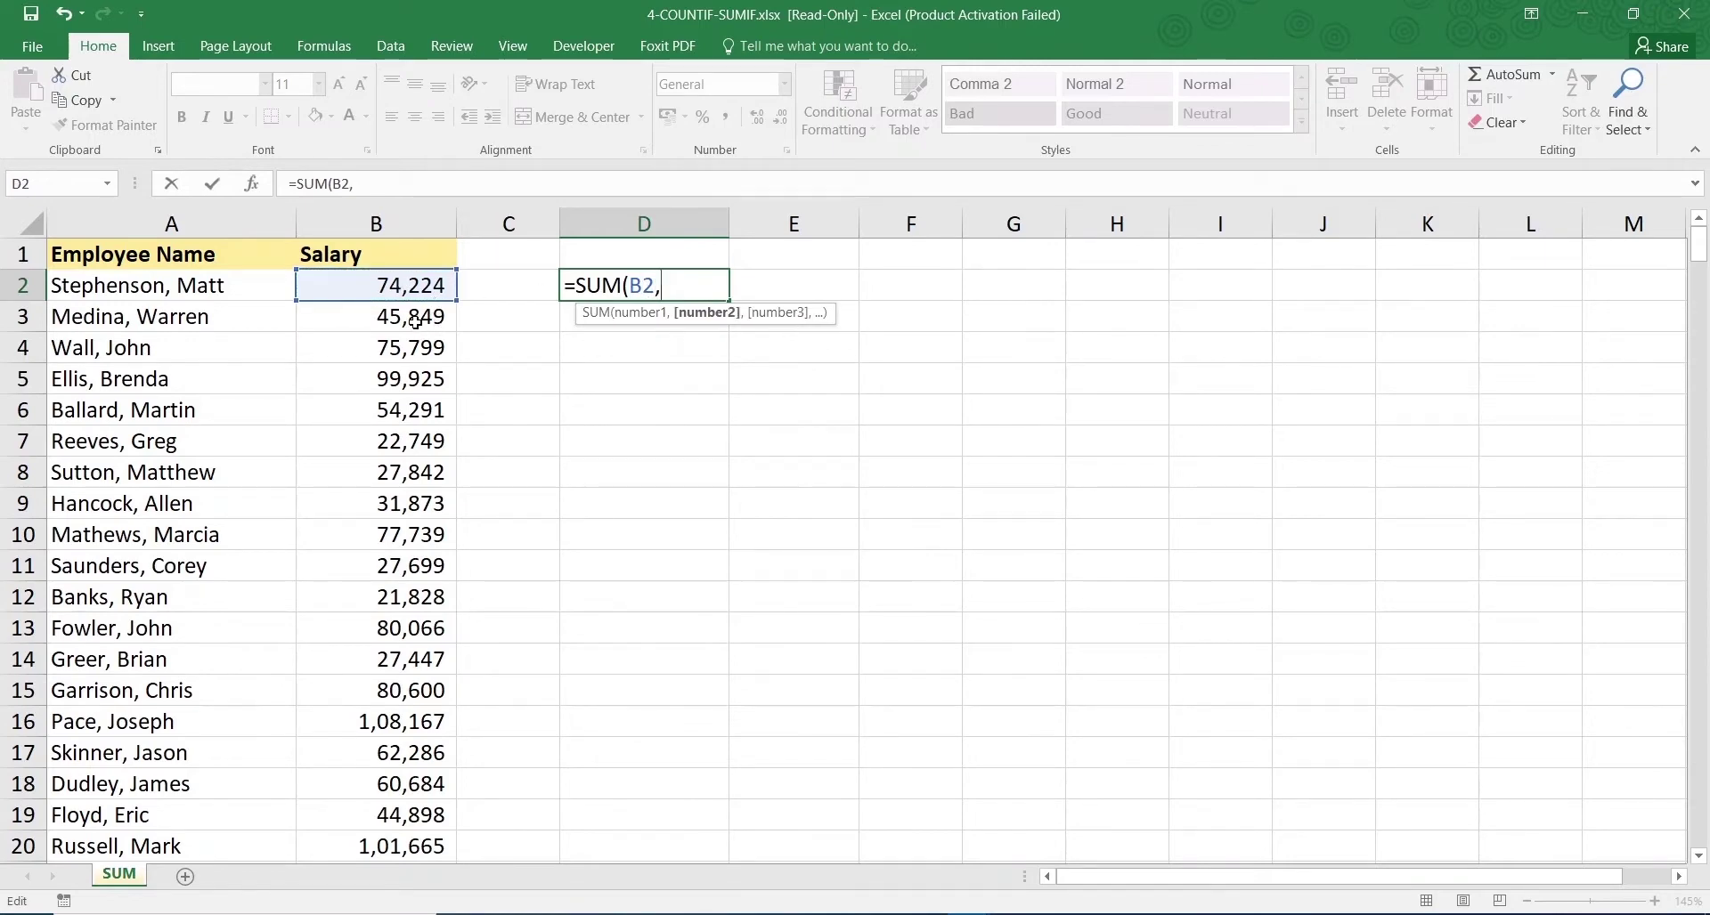
click(411, 319)
text(,)
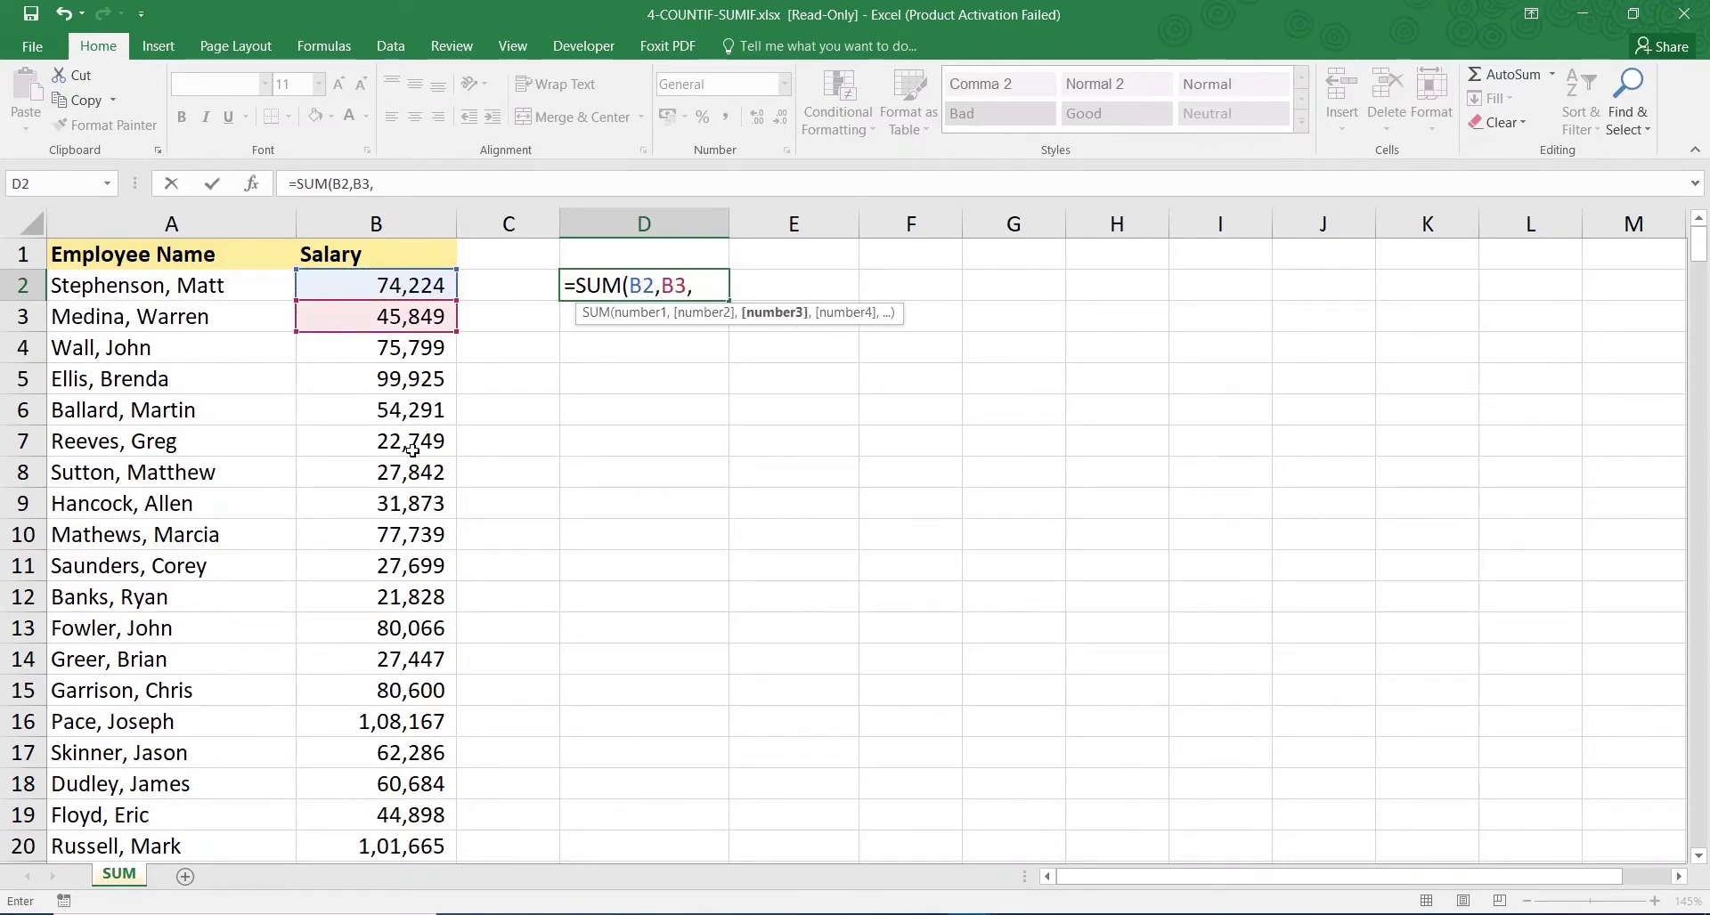
click(412, 449)
text(,)
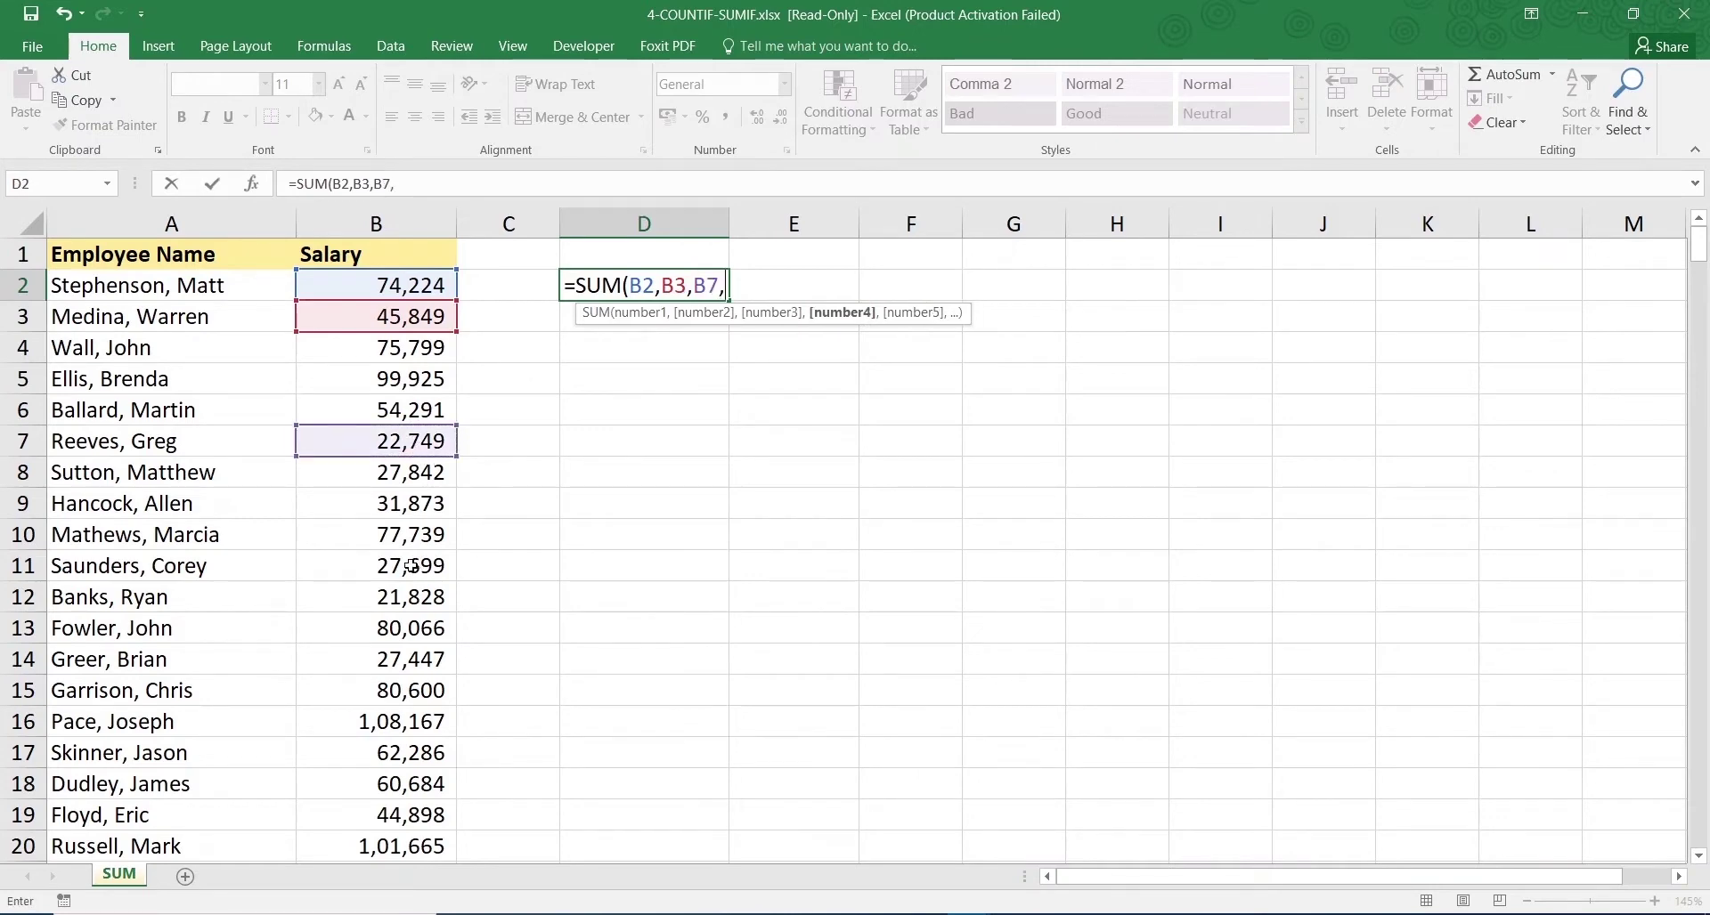
click(397, 689)
text(,)
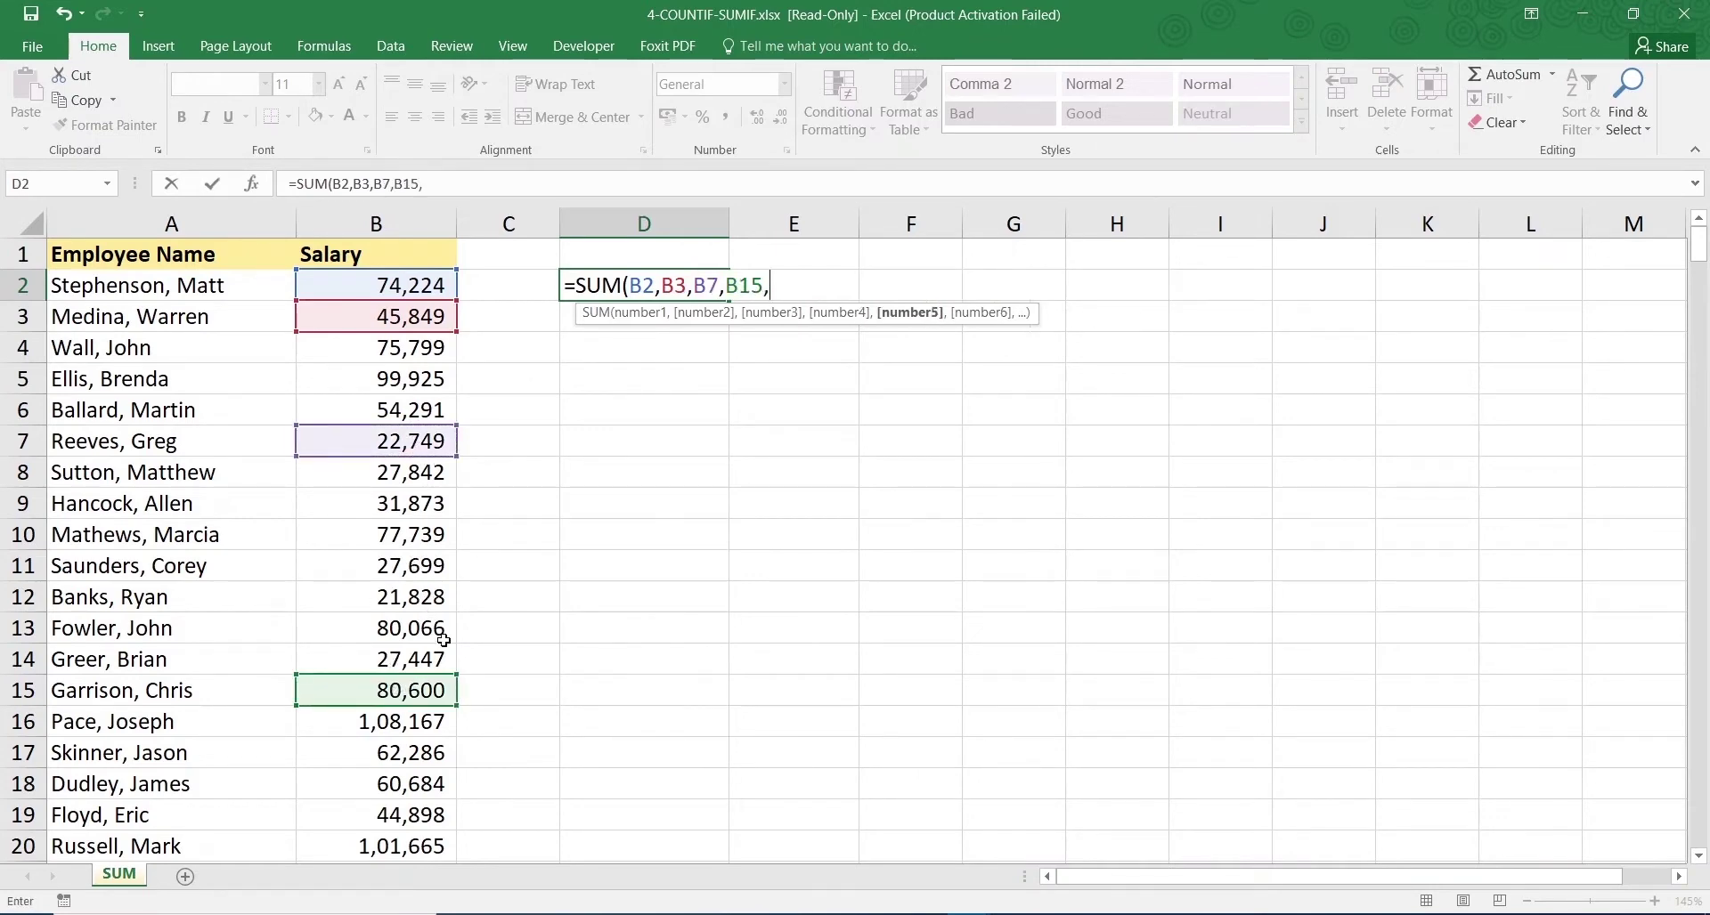
click(437, 575)
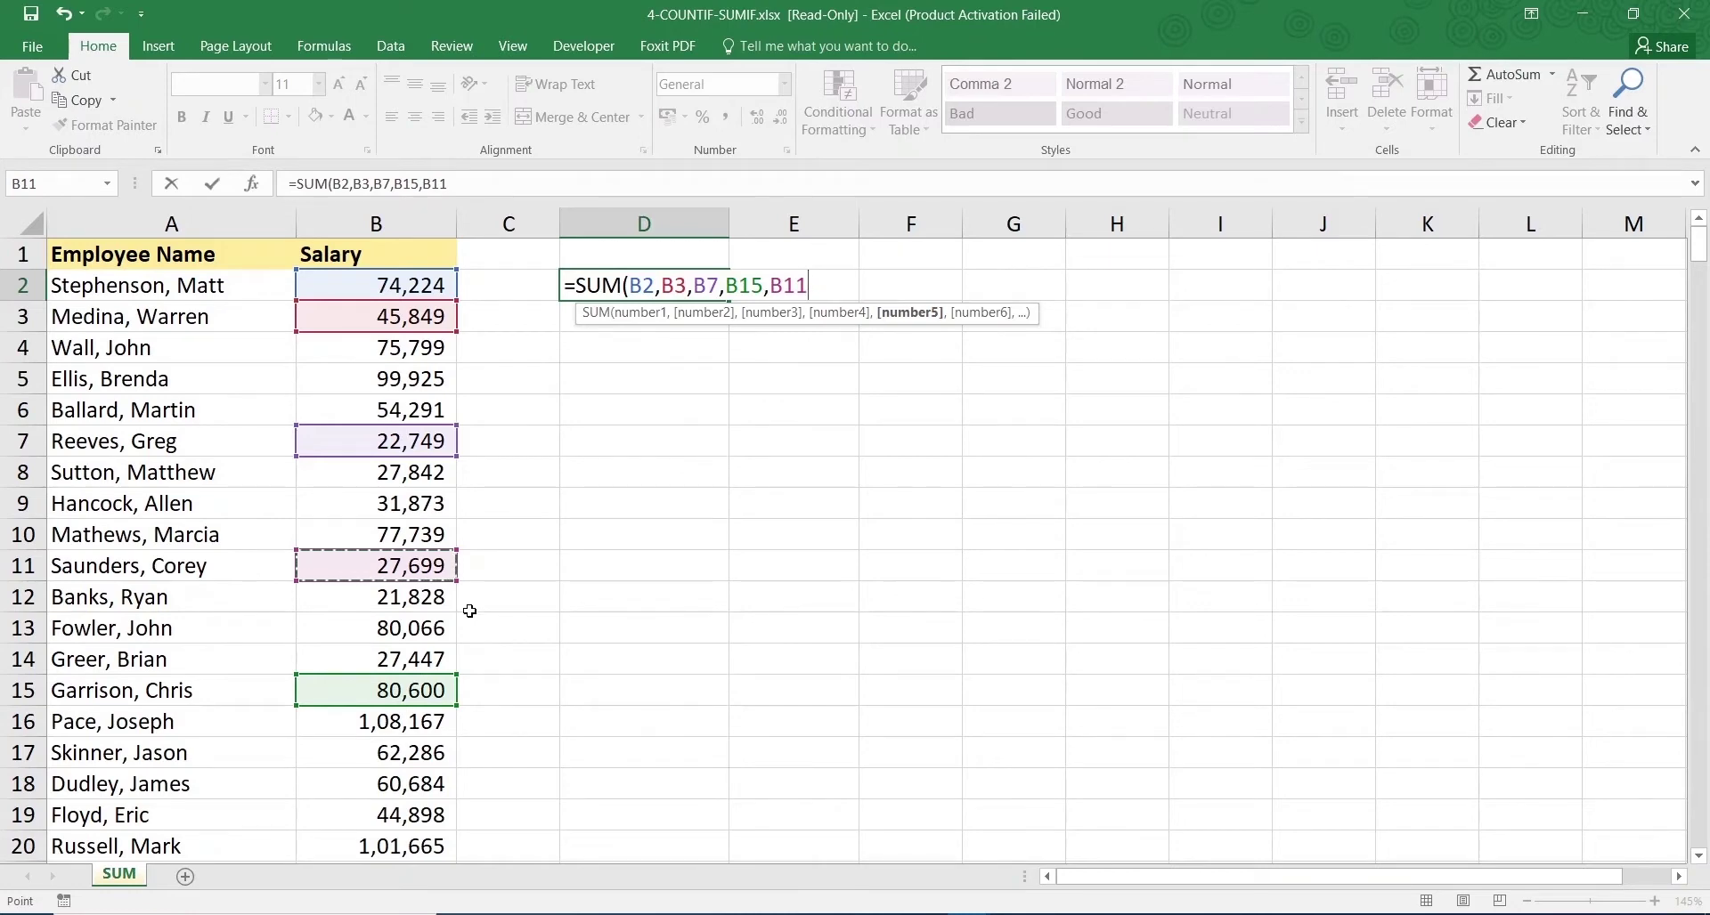
key(Return)
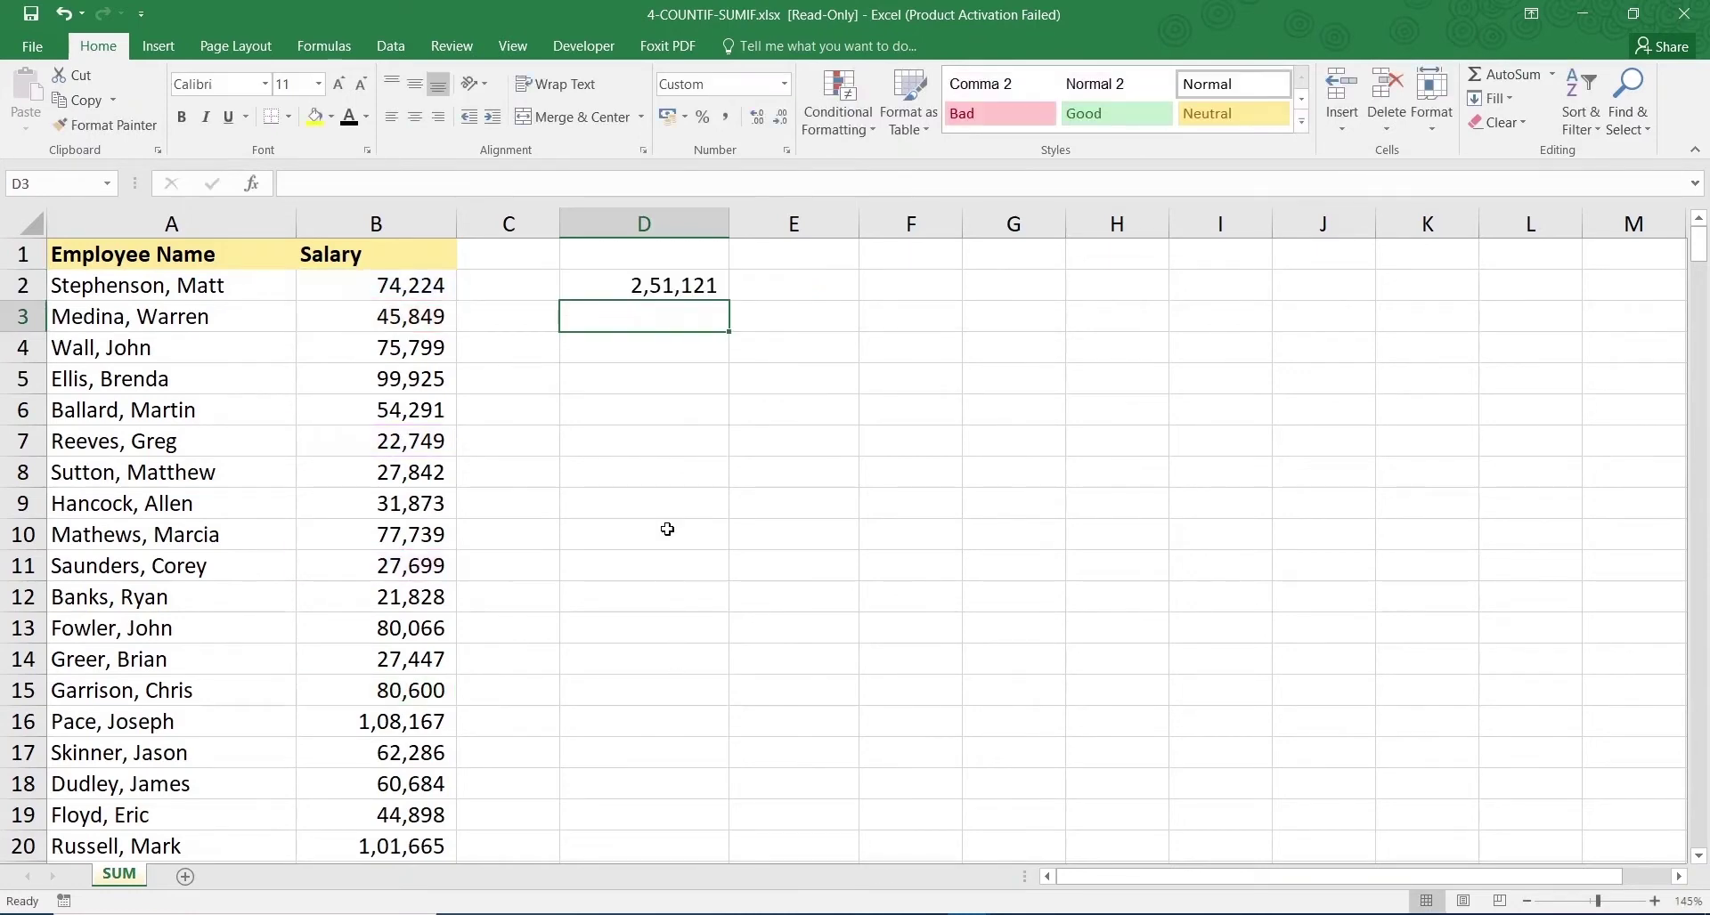
double_click(694, 285)
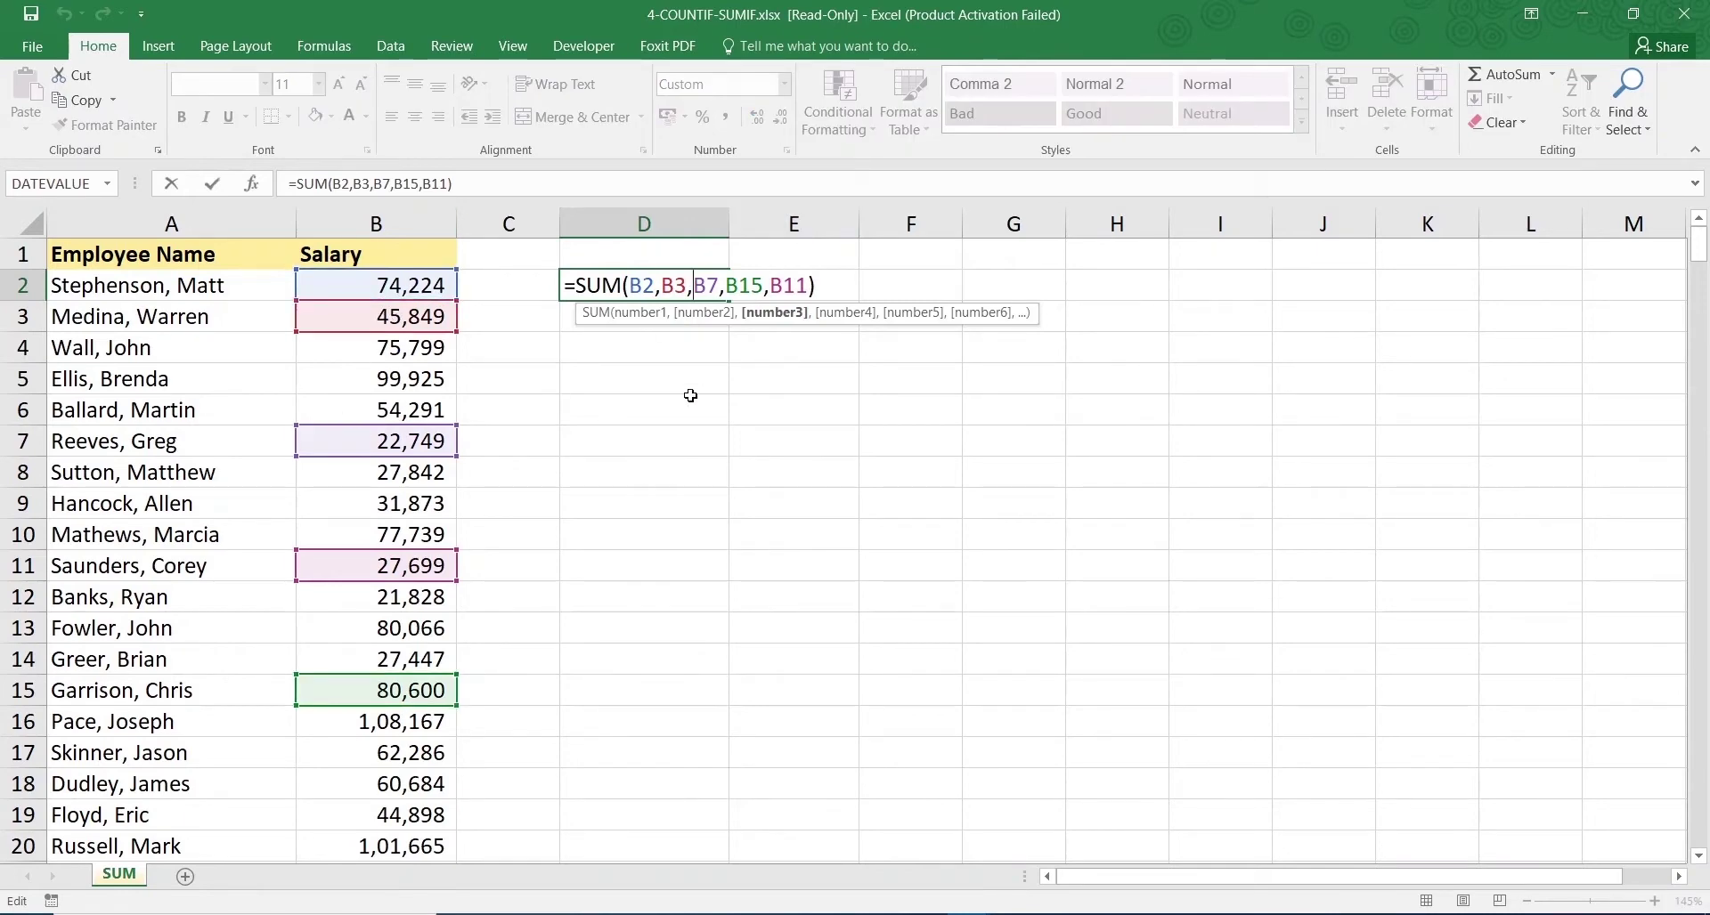
key(Return)
click(654, 365)
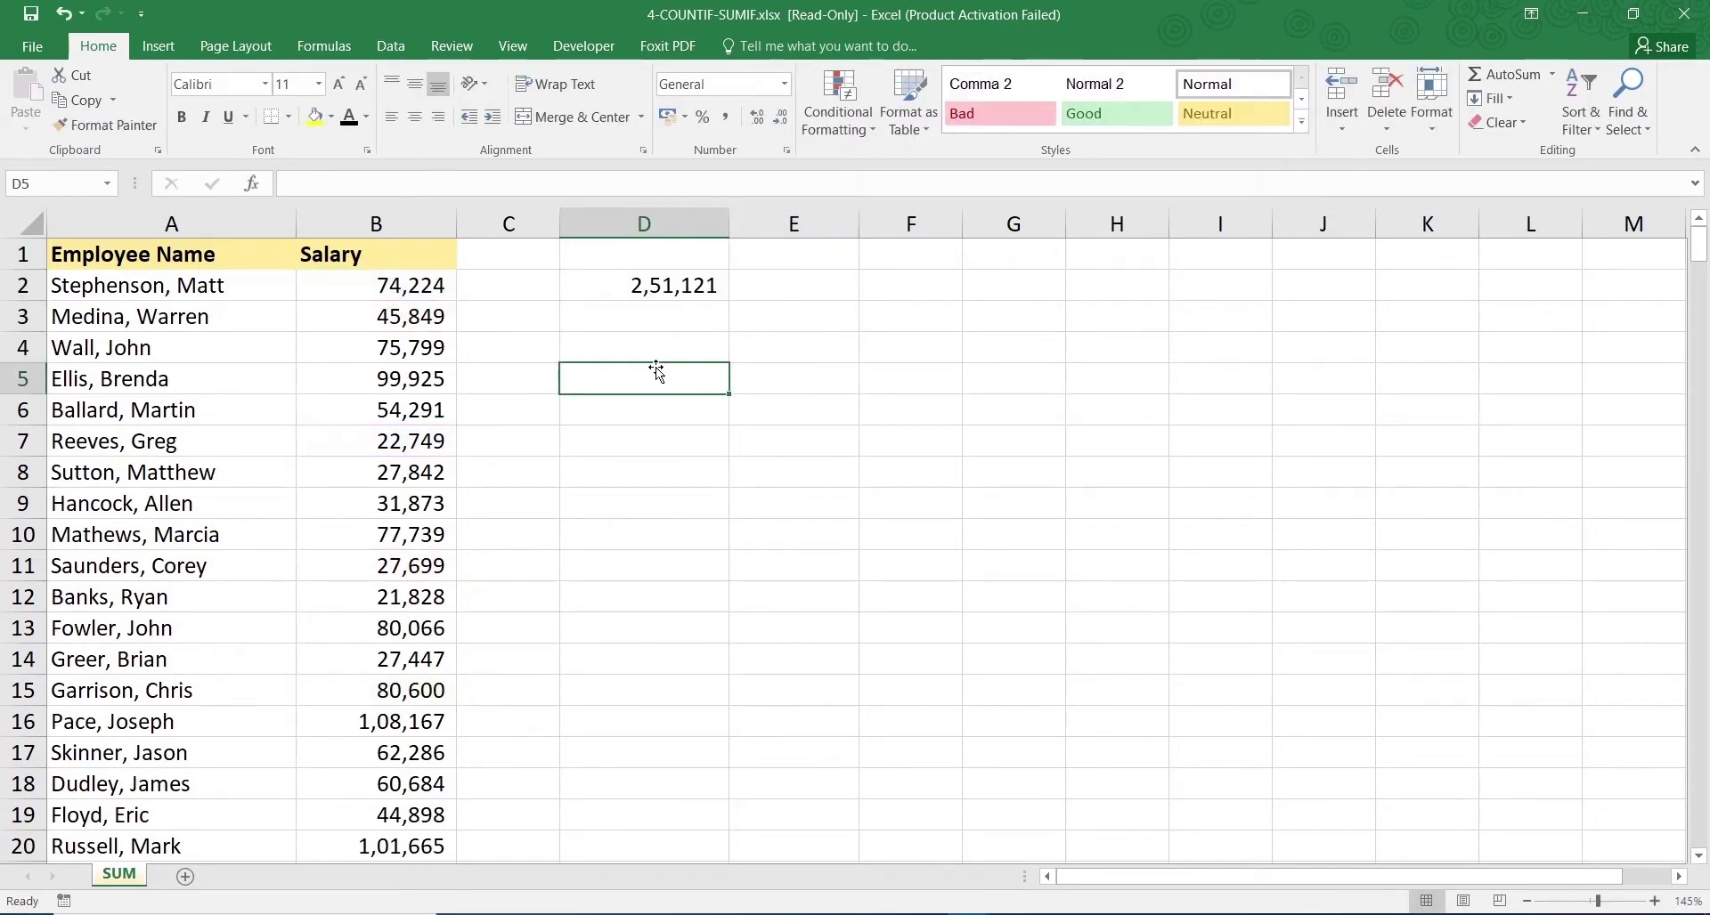
text(=sum)
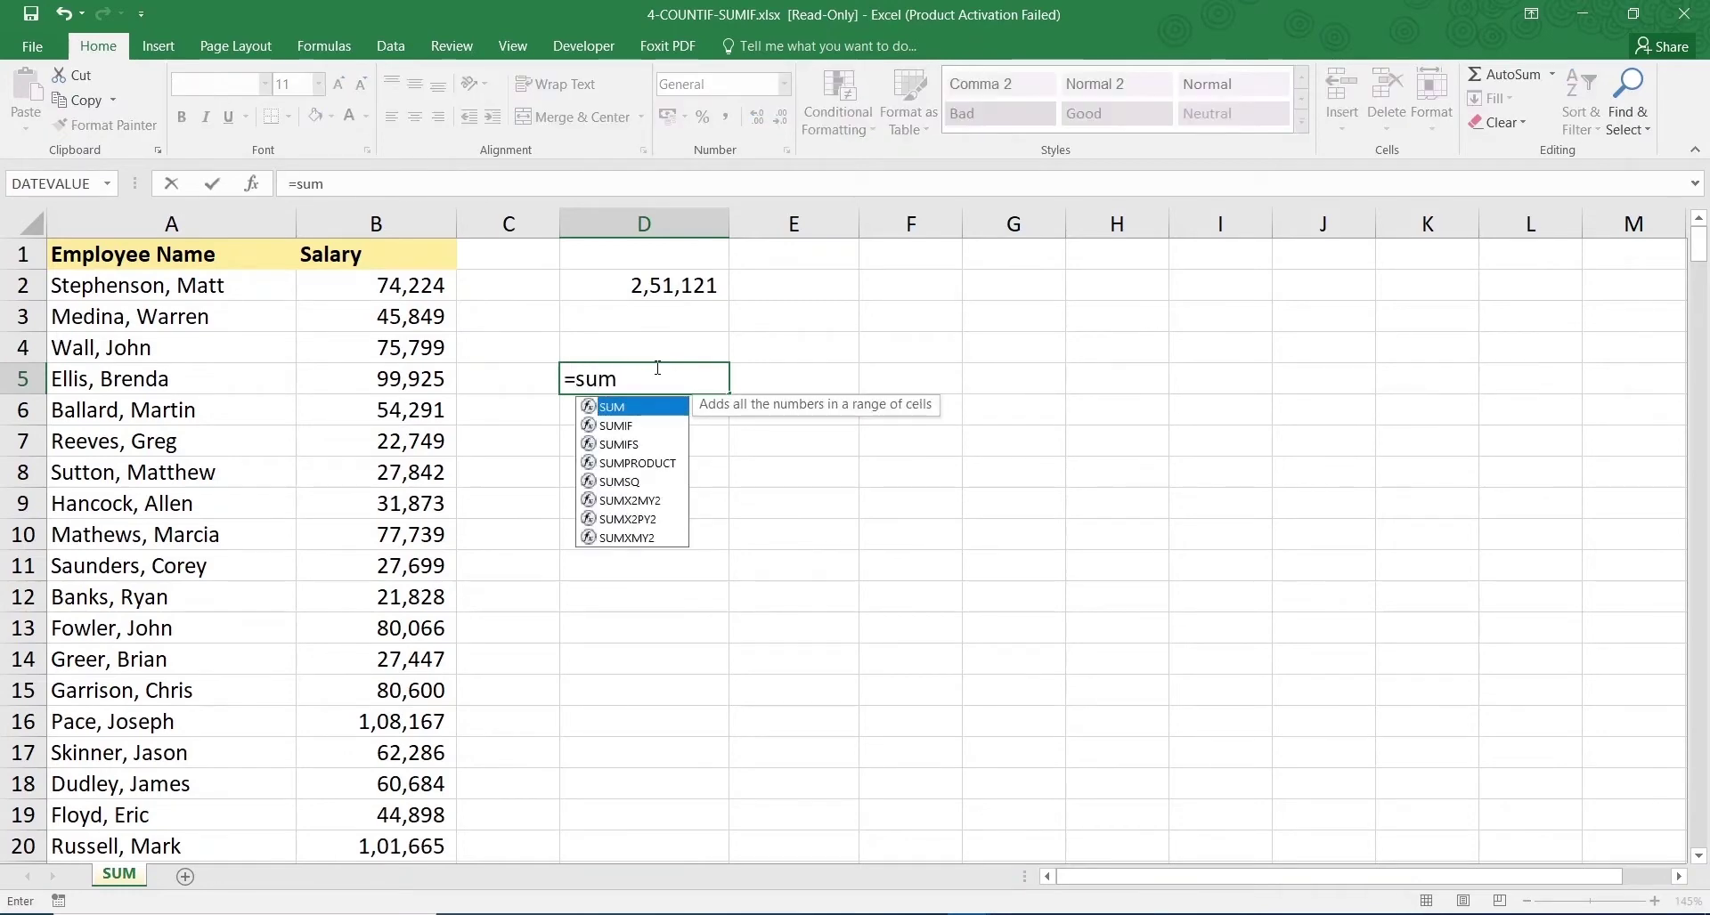
key(Tab)
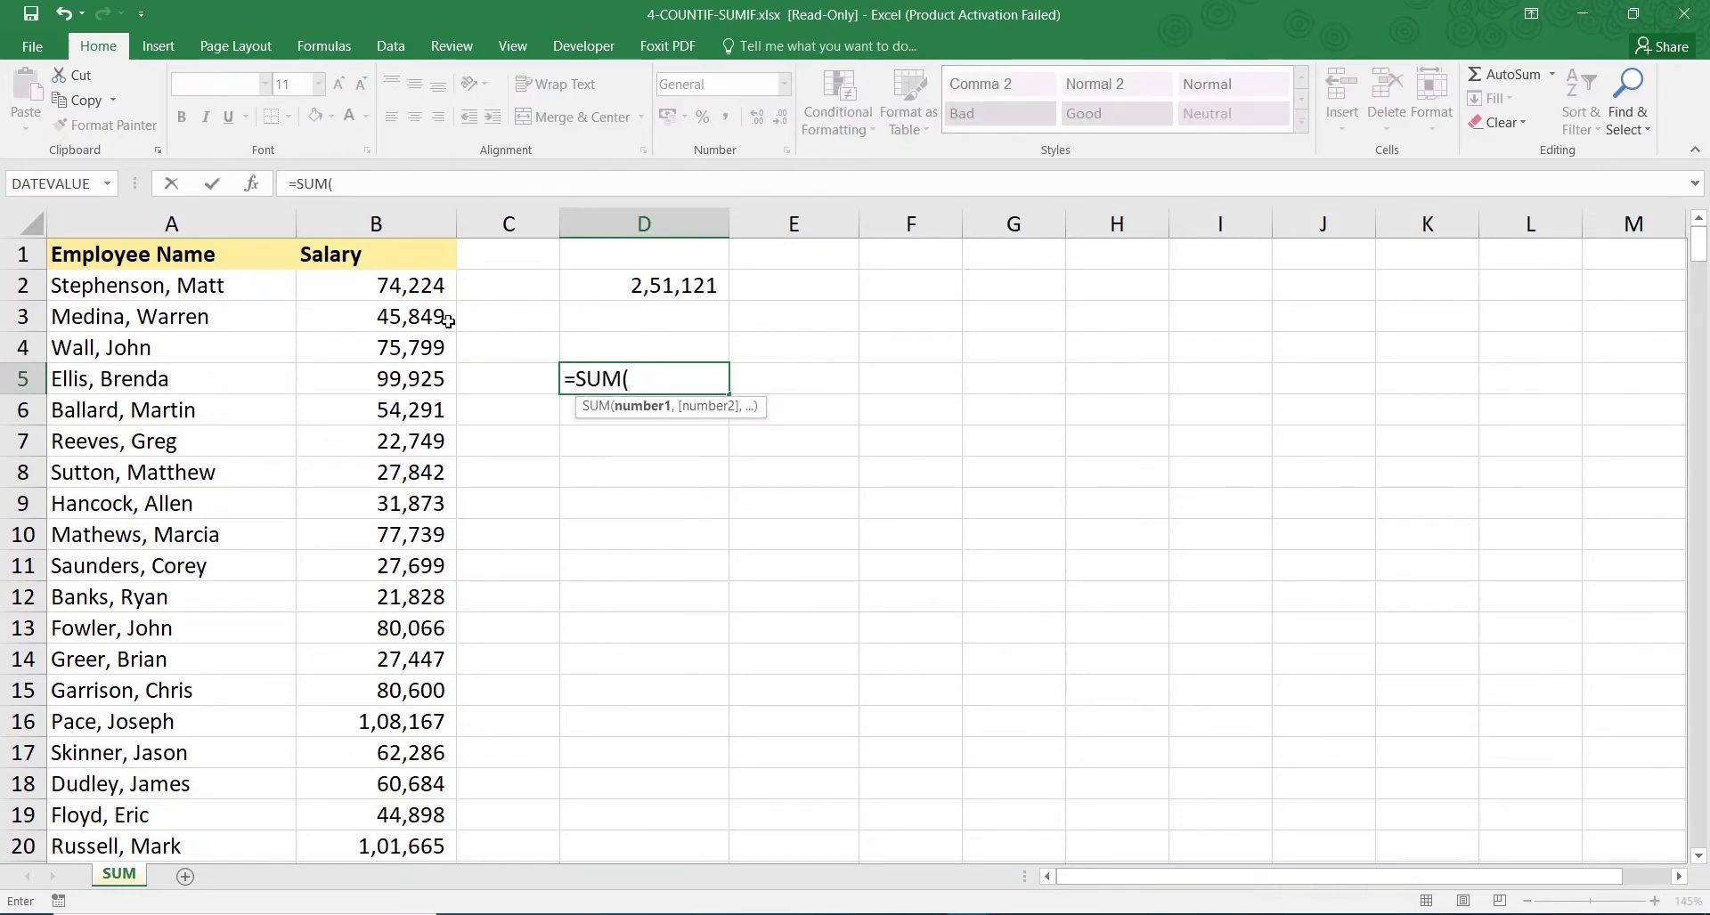
drag(399, 285, 379, 441)
key(Escape)
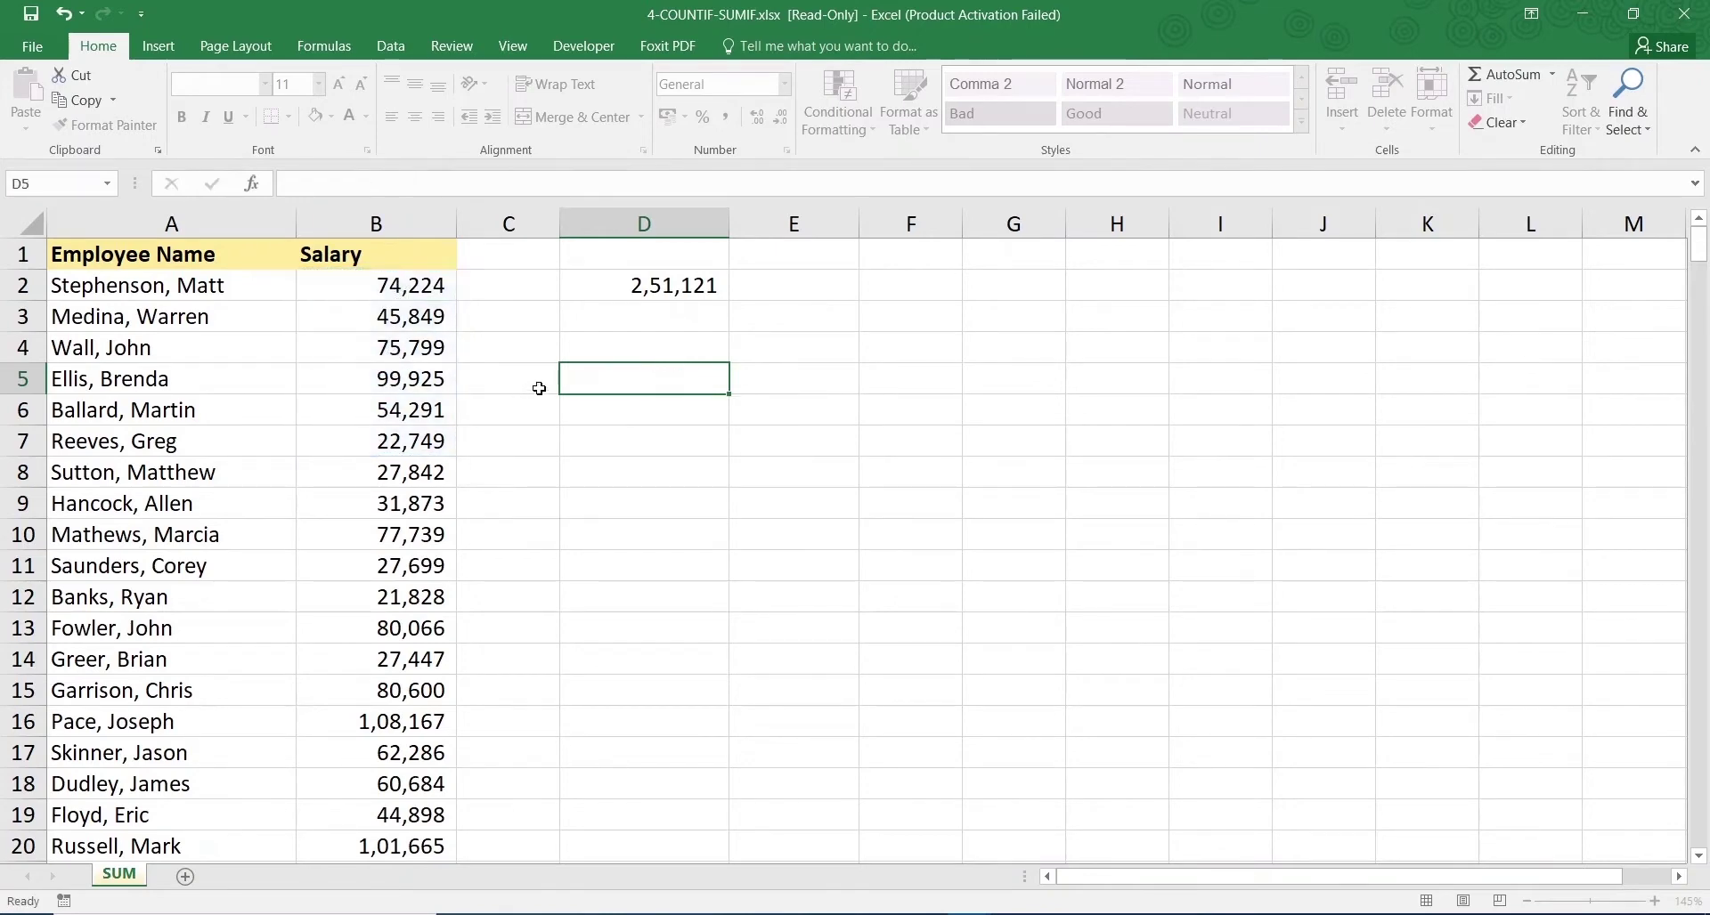
Enter a SUM formula in cell D5 that totals the continuous salary range B2:B21
text(=sum)
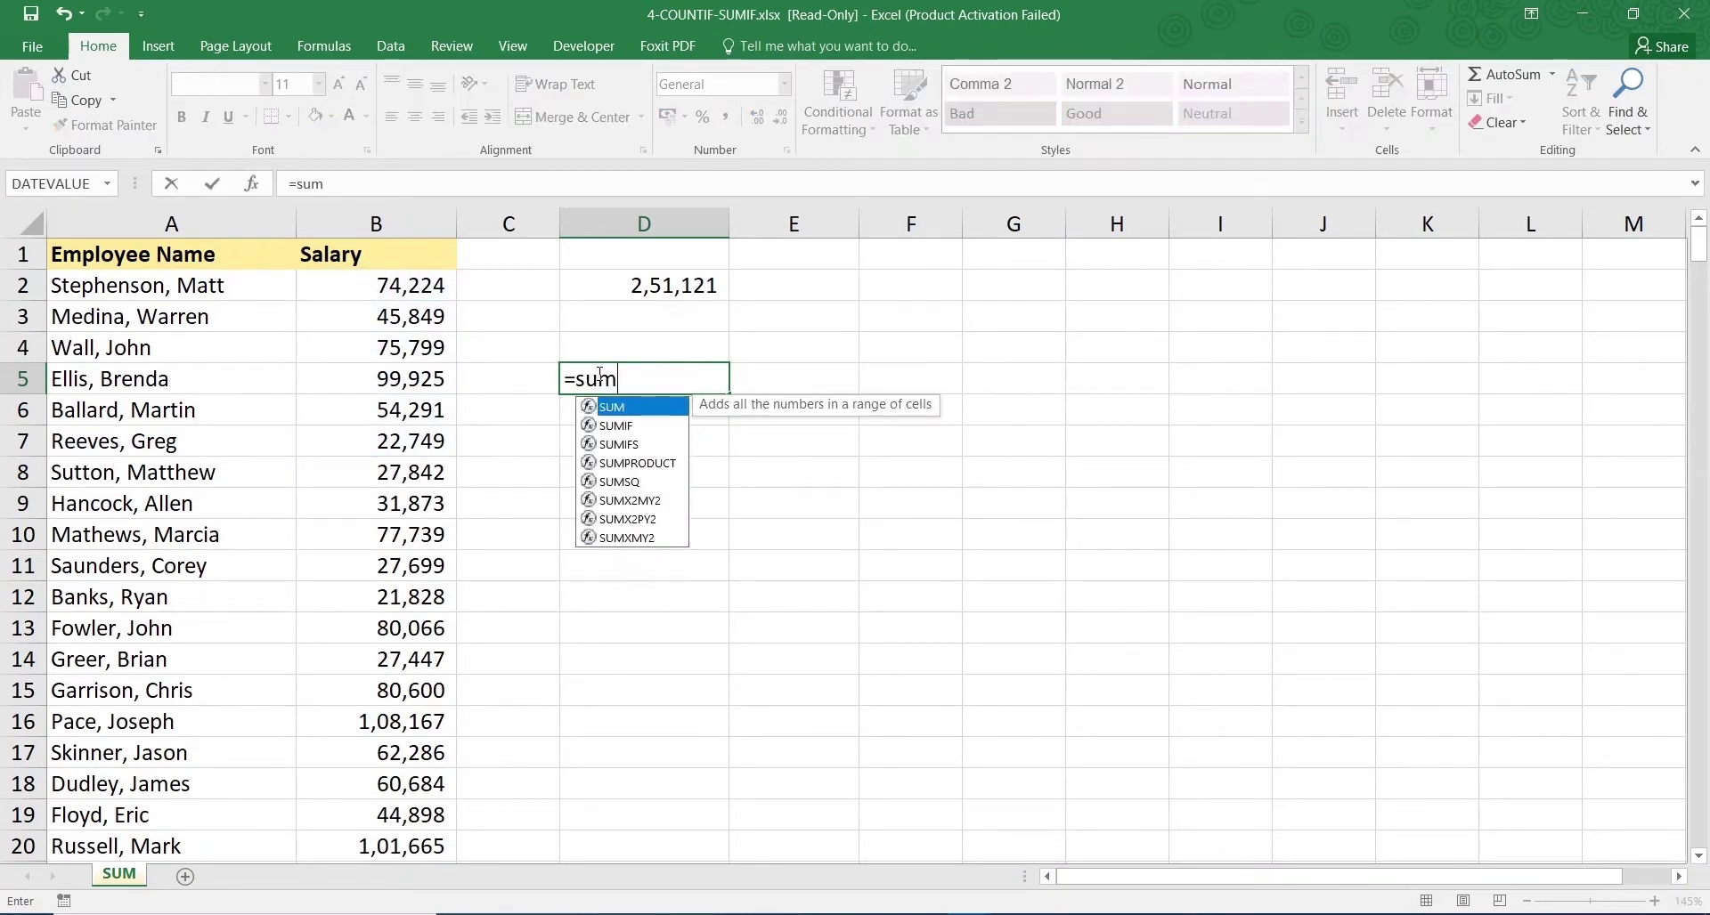
key(Tab)
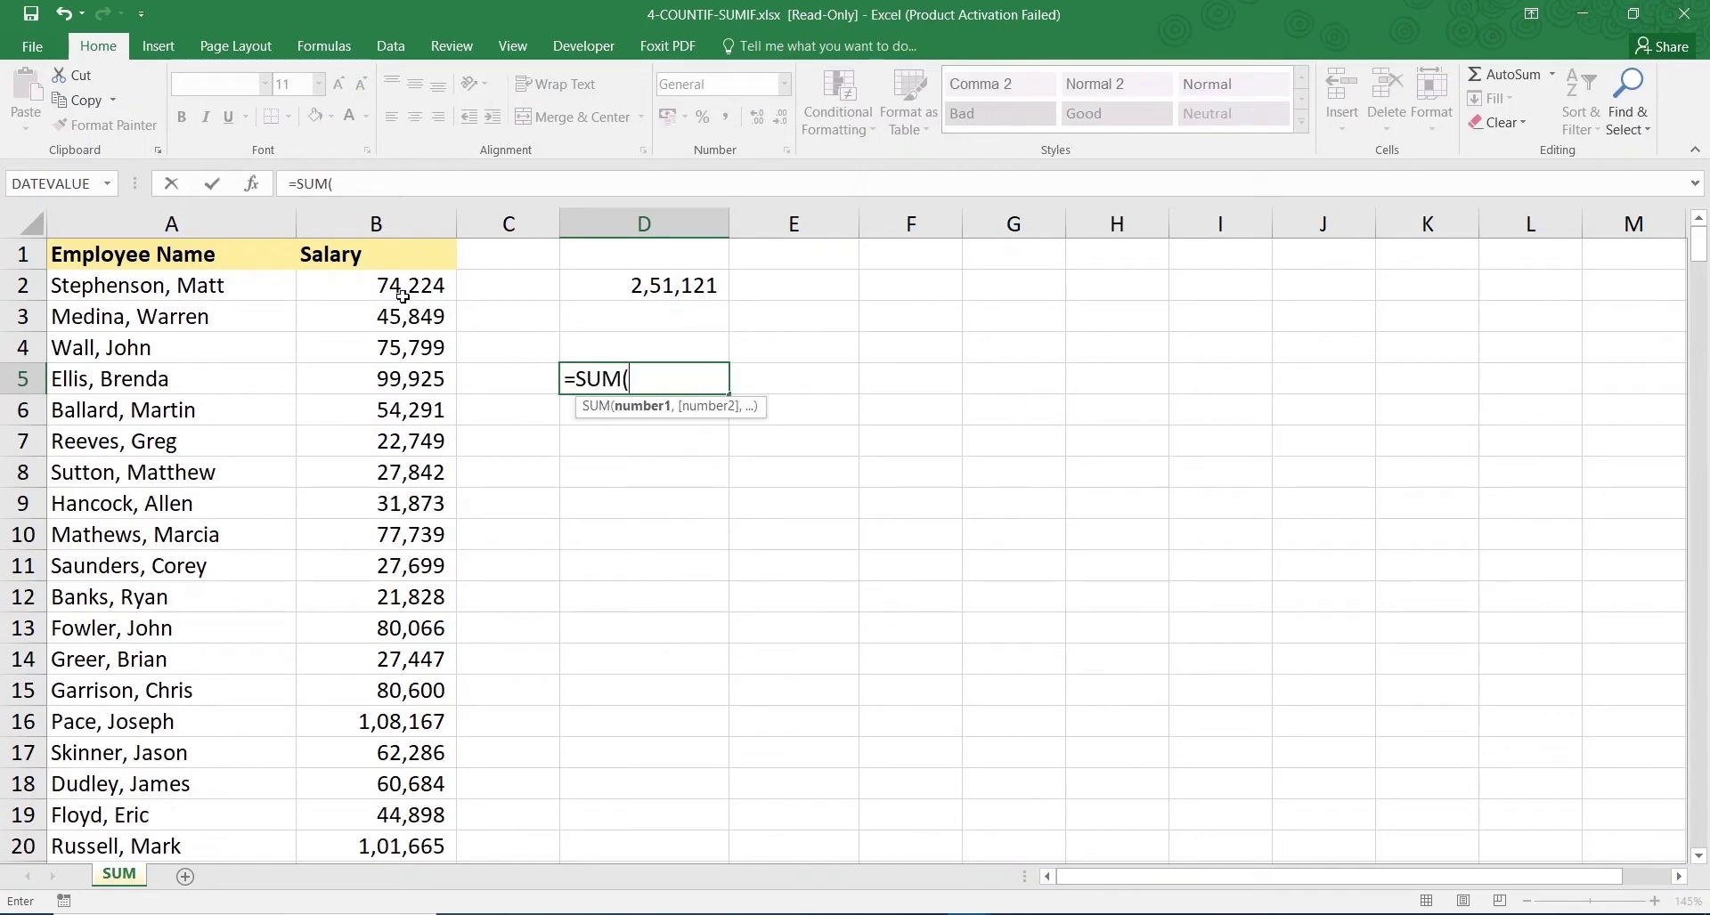
drag(383, 285, 410, 789)
scroll(392, 664, up, 1)
scroll(356, 552, down, 2)
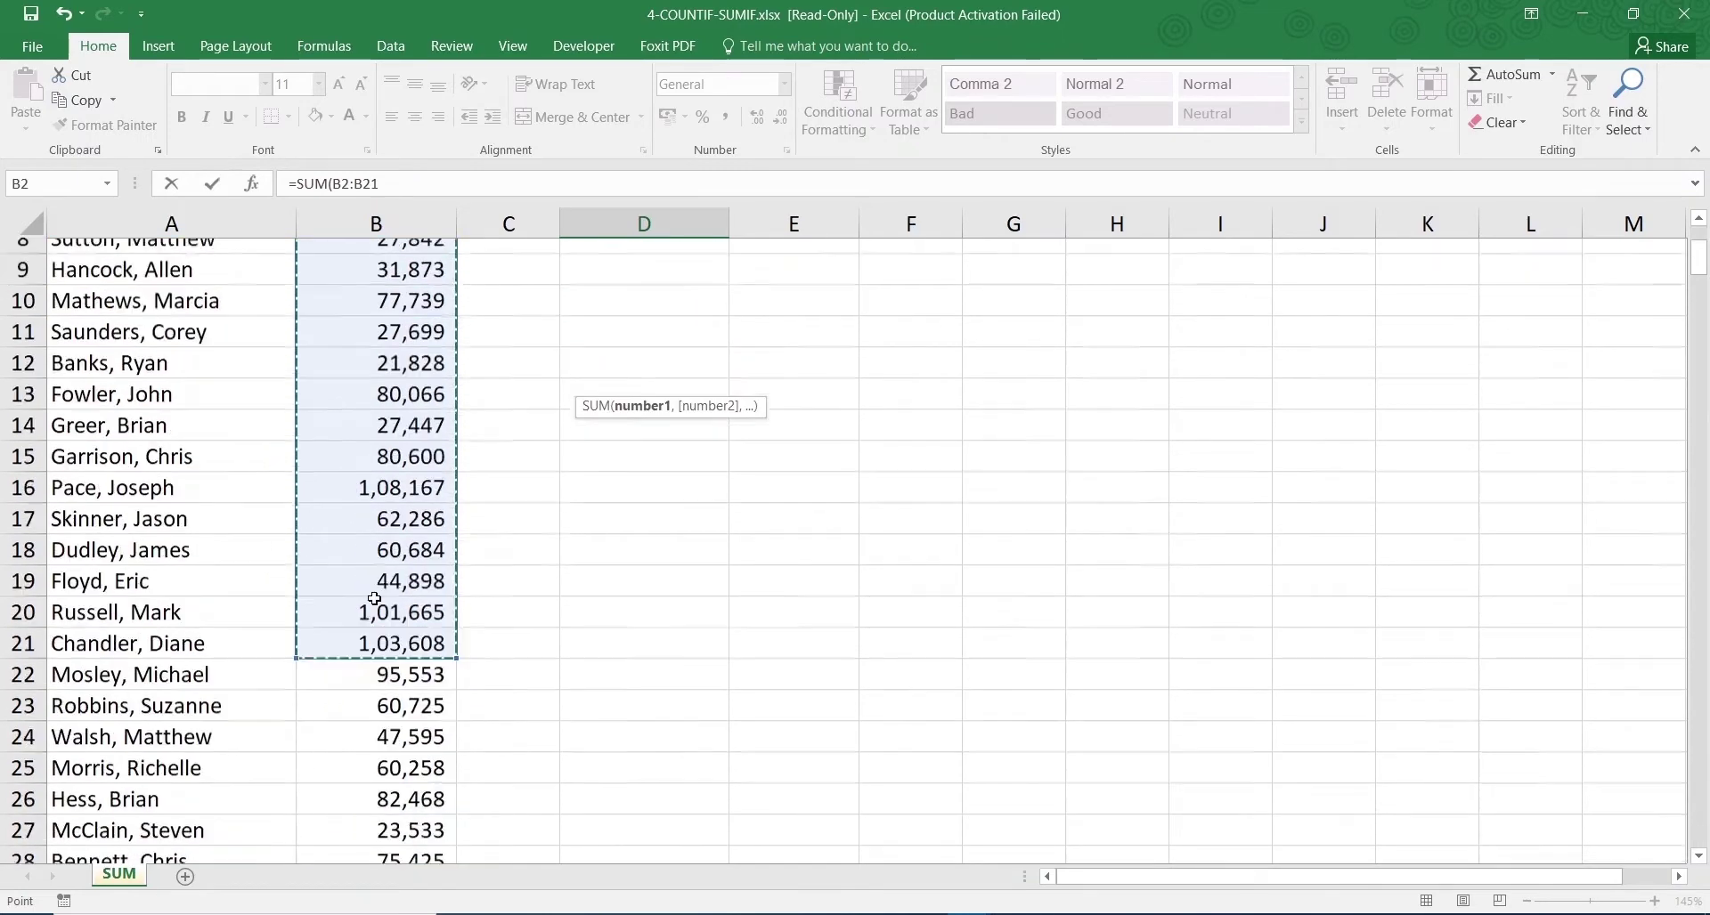
scroll(370, 610, up, 2)
scroll(422, 374, down, 2)
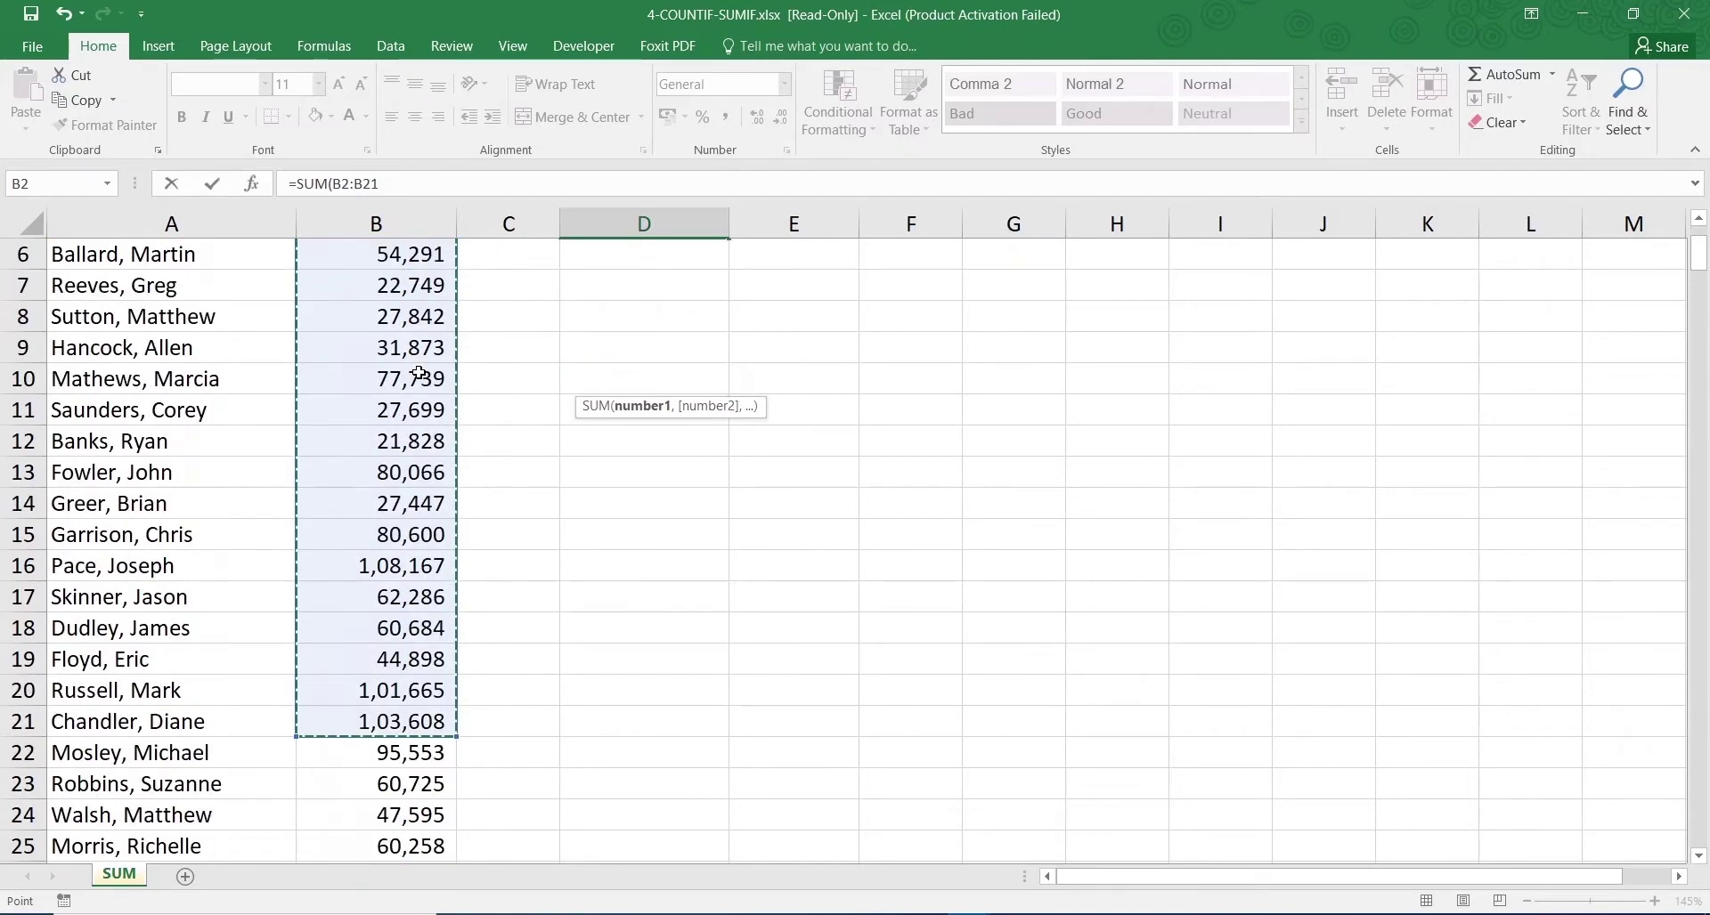
scroll(432, 375, up, 2)
text())
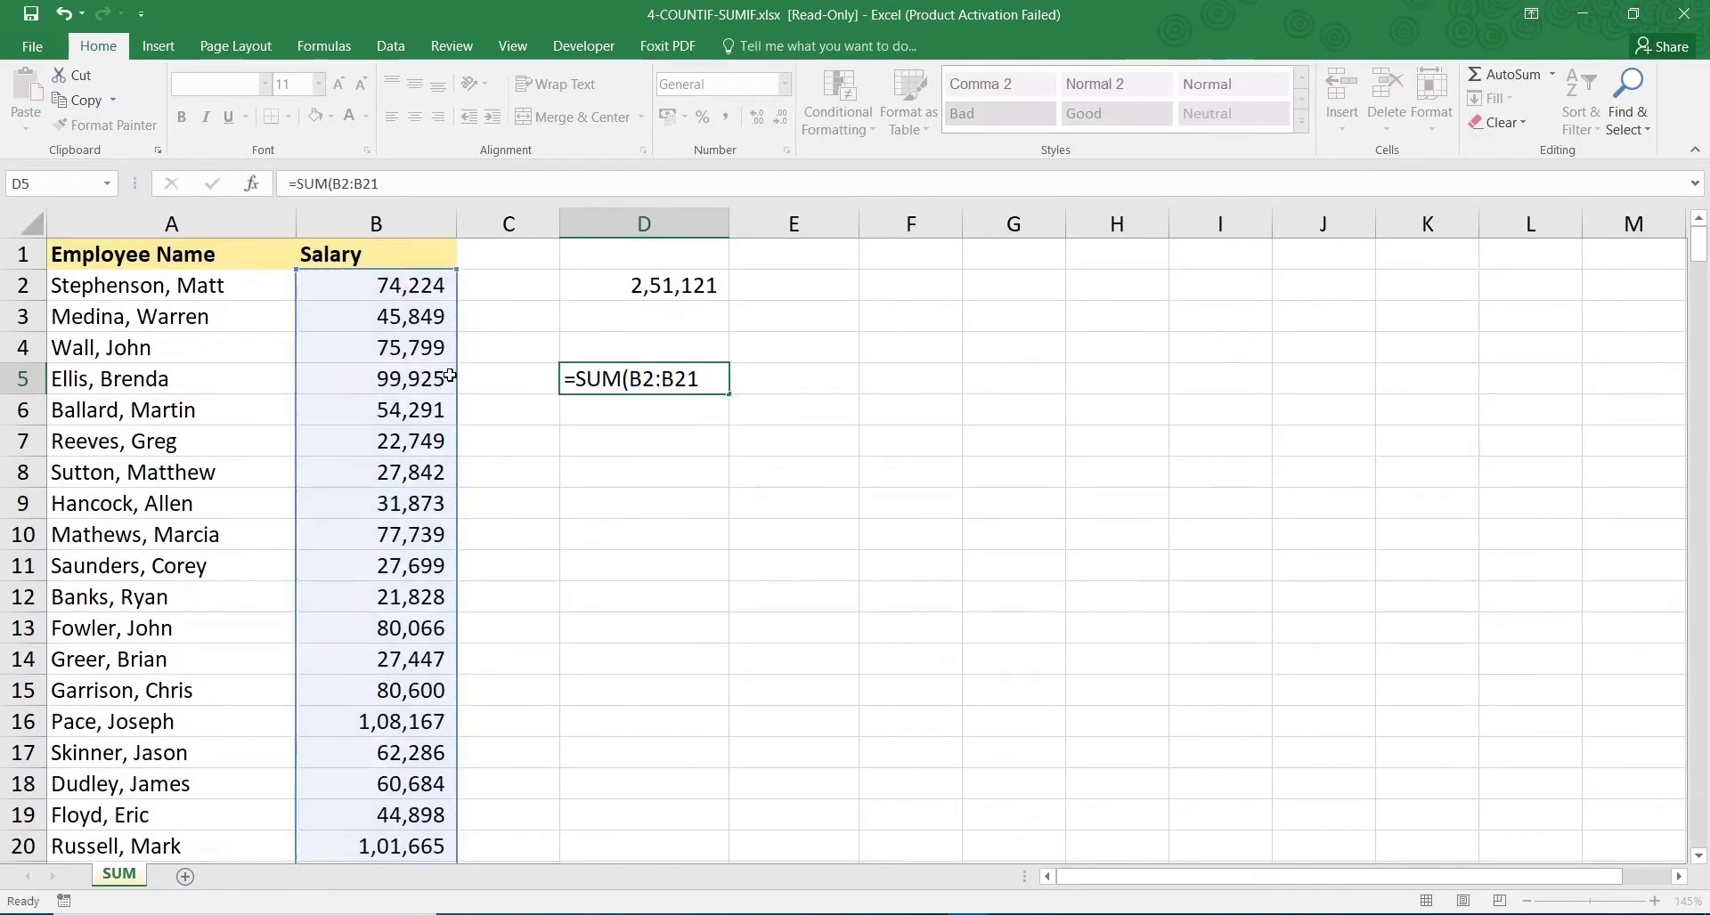
key(Return)
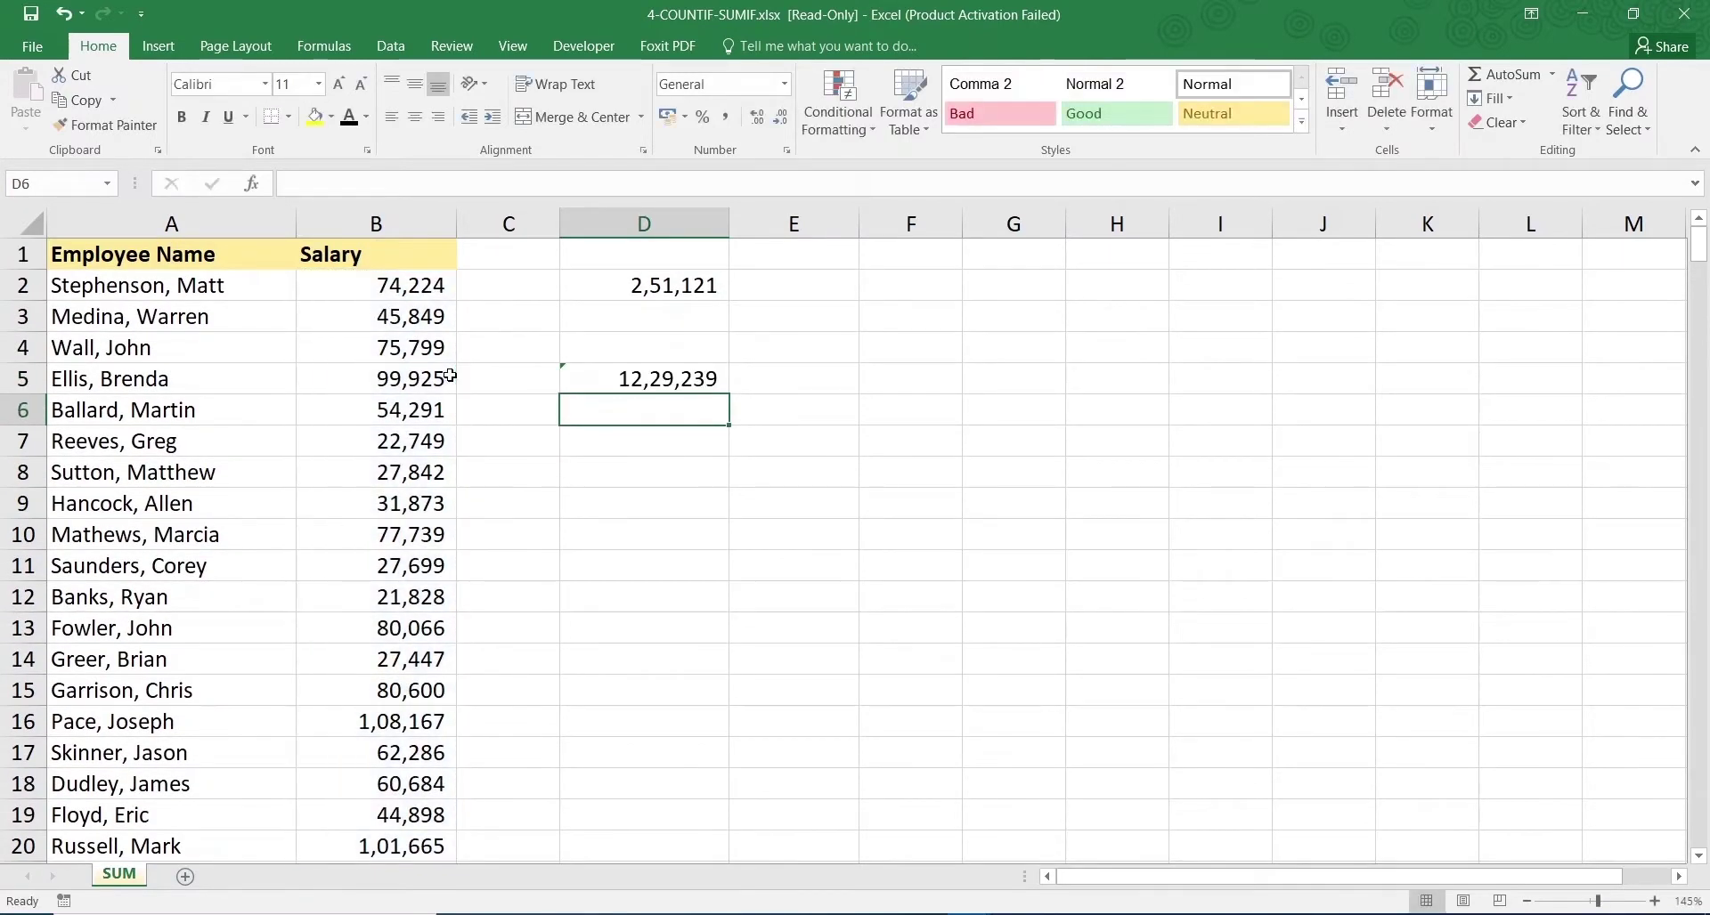
Review the SUM formula in cell D5 and the salary range it covers, leaving it as entered
click(398, 289)
click(646, 389)
double_click(632, 379)
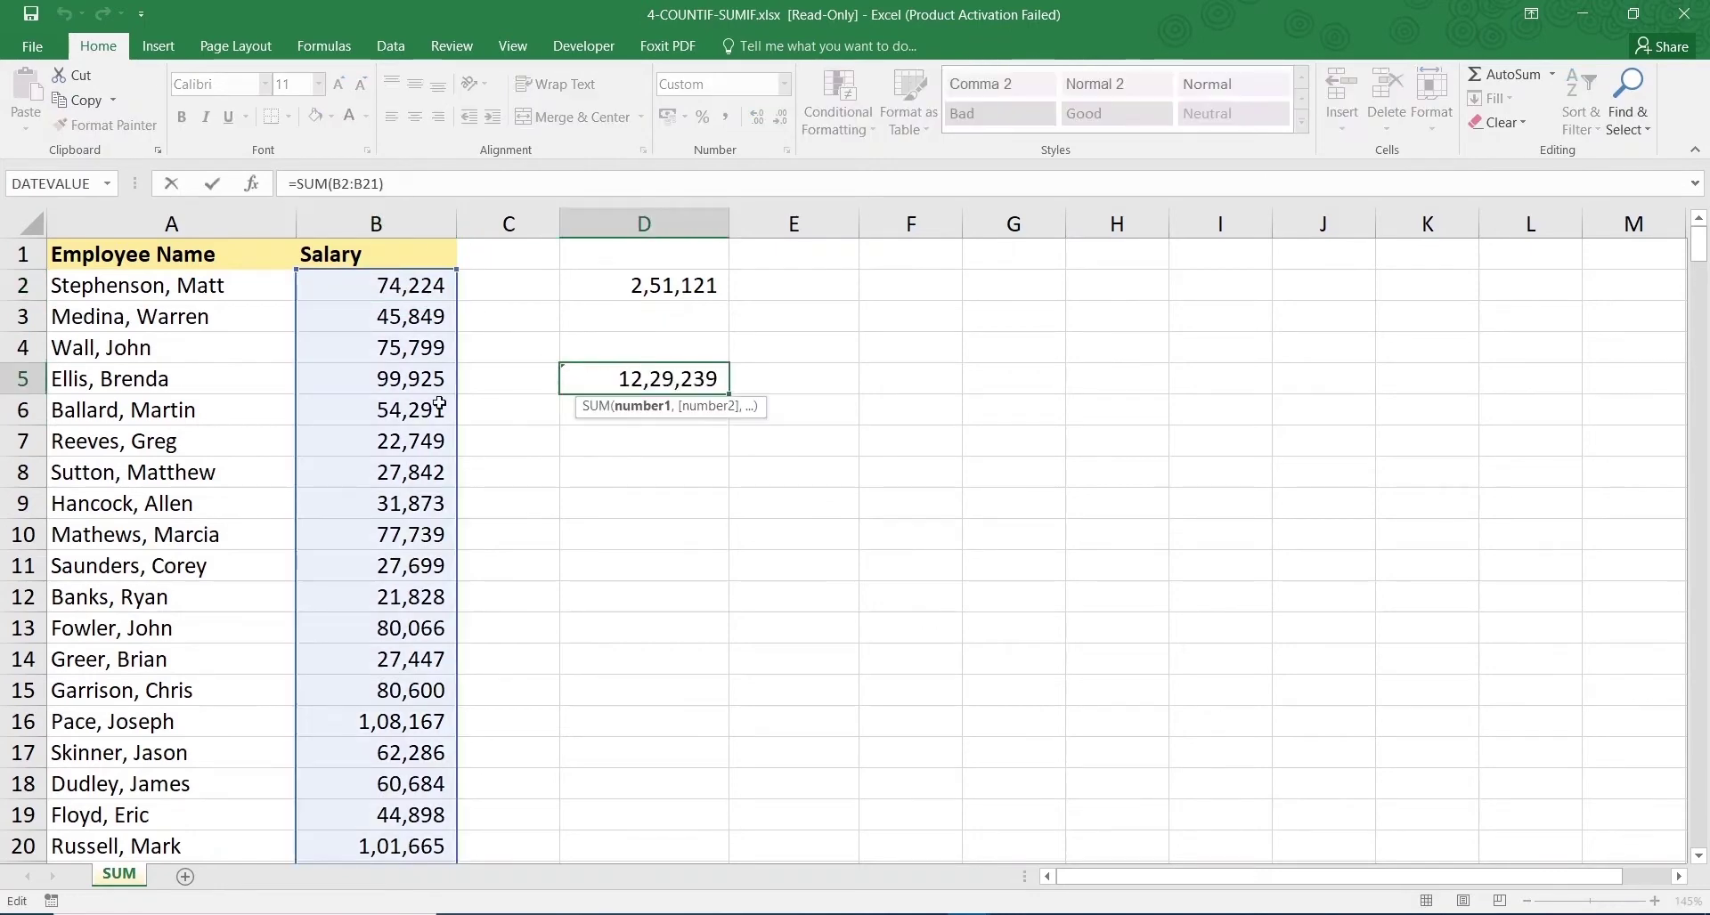
scroll(439, 406, down, 5)
scroll(417, 465, up, 5)
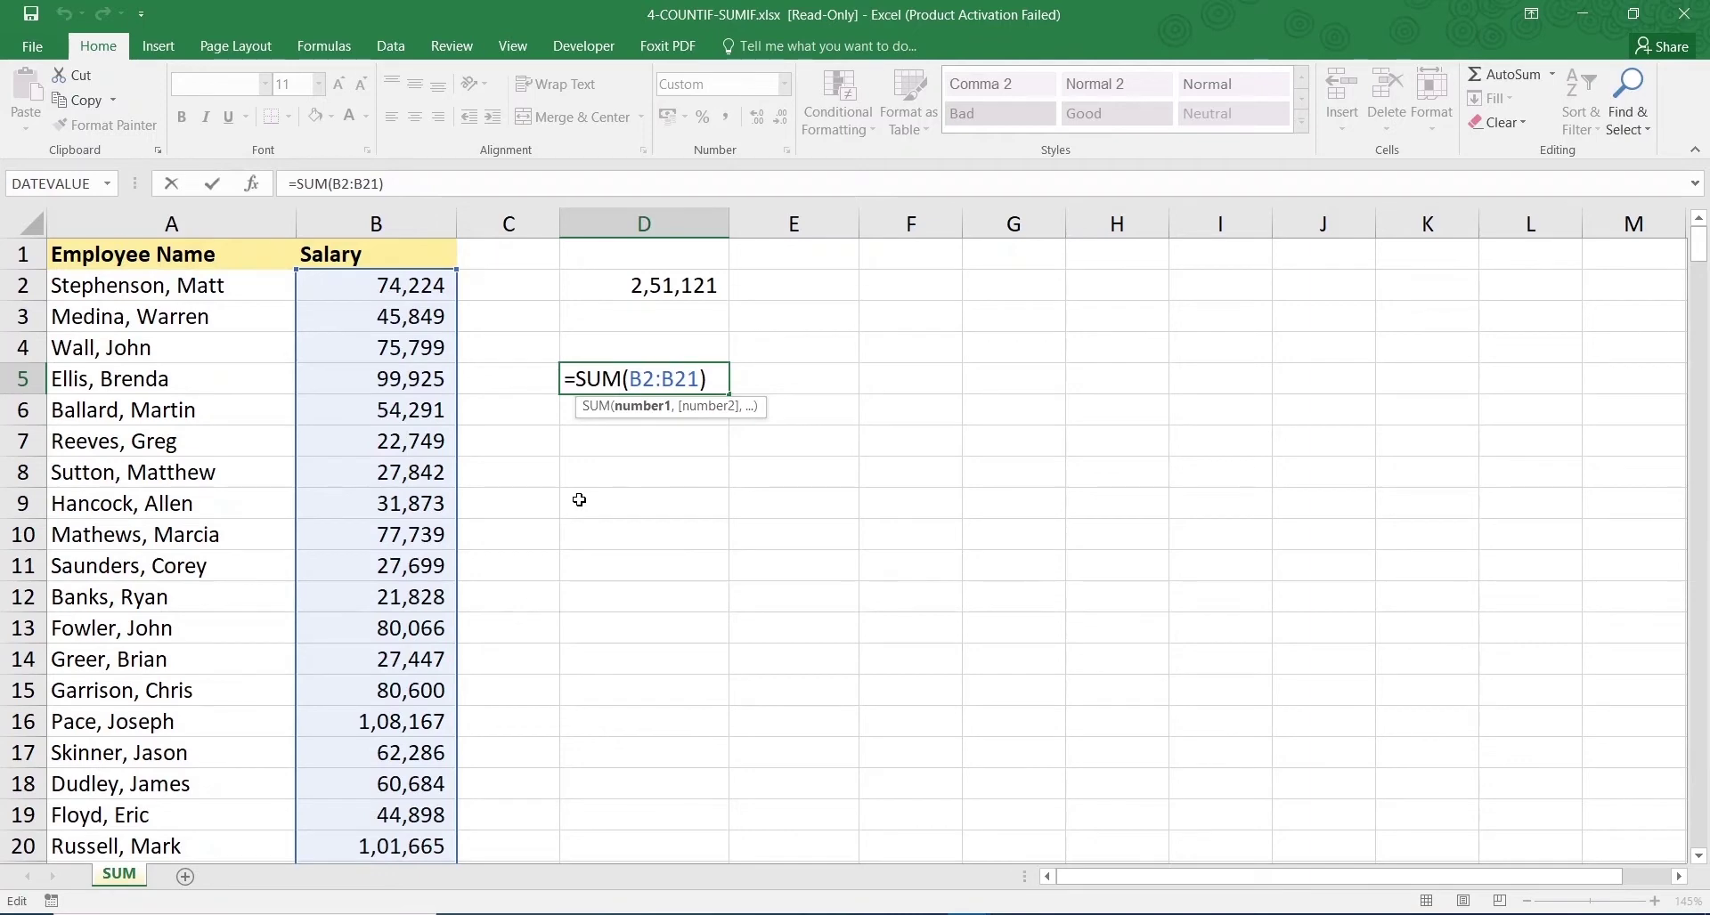
key(Return)
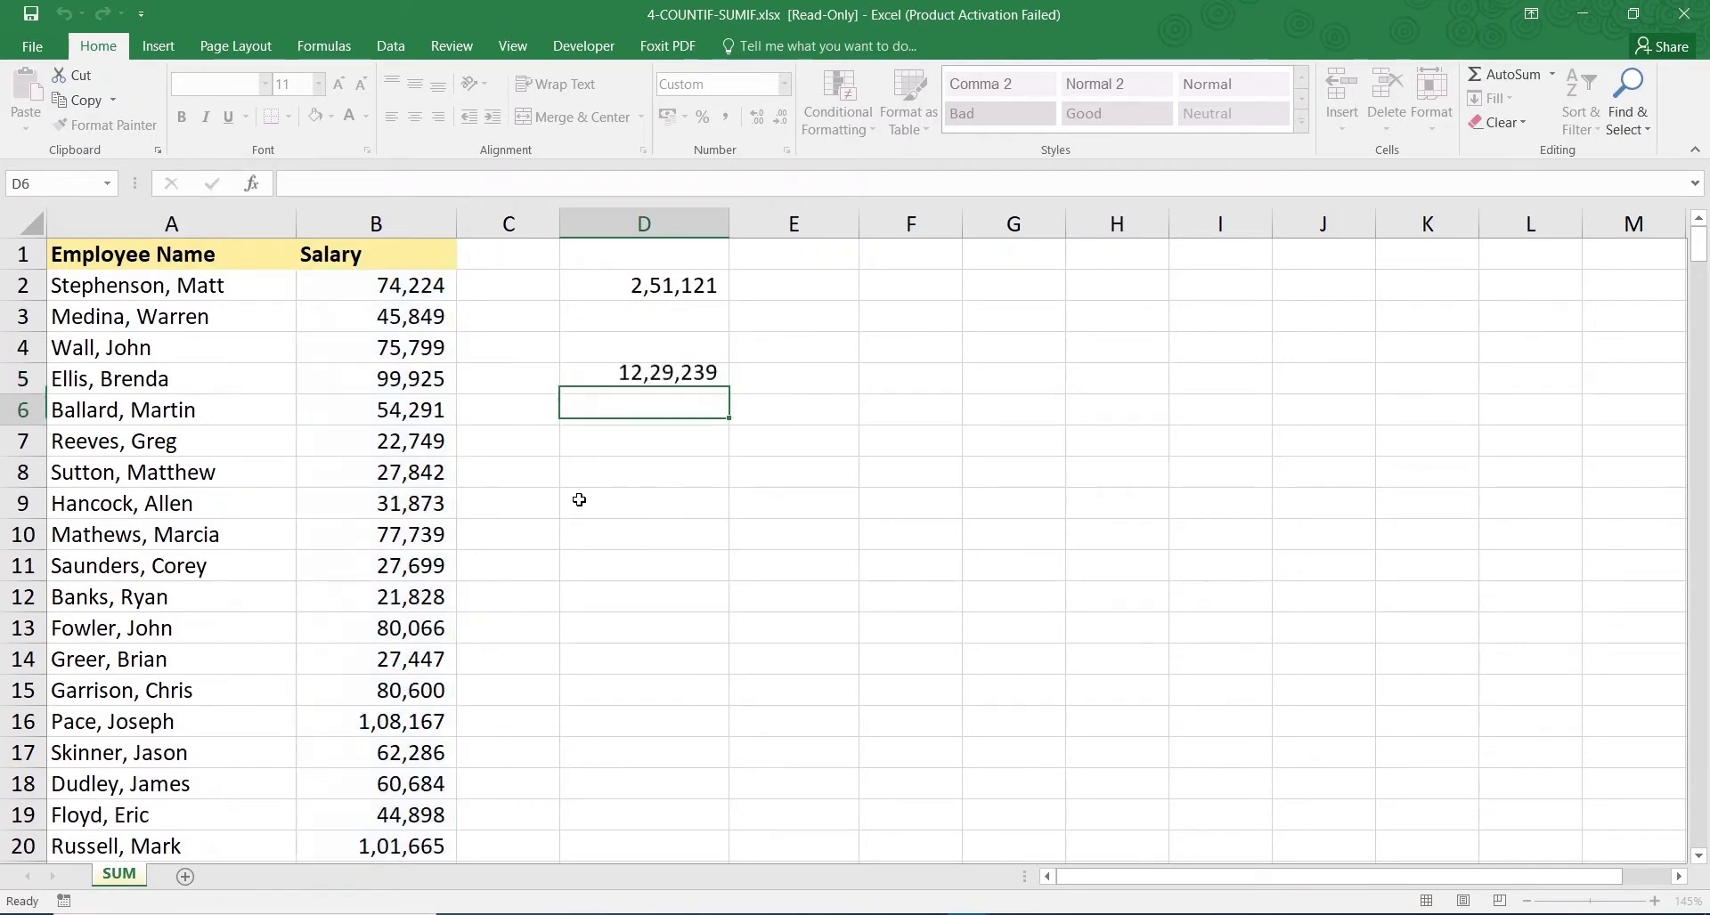
Enter the manual addition formula =B2+B6+B13+B10 in cell E5, beside the SUM range total
click(784, 368)
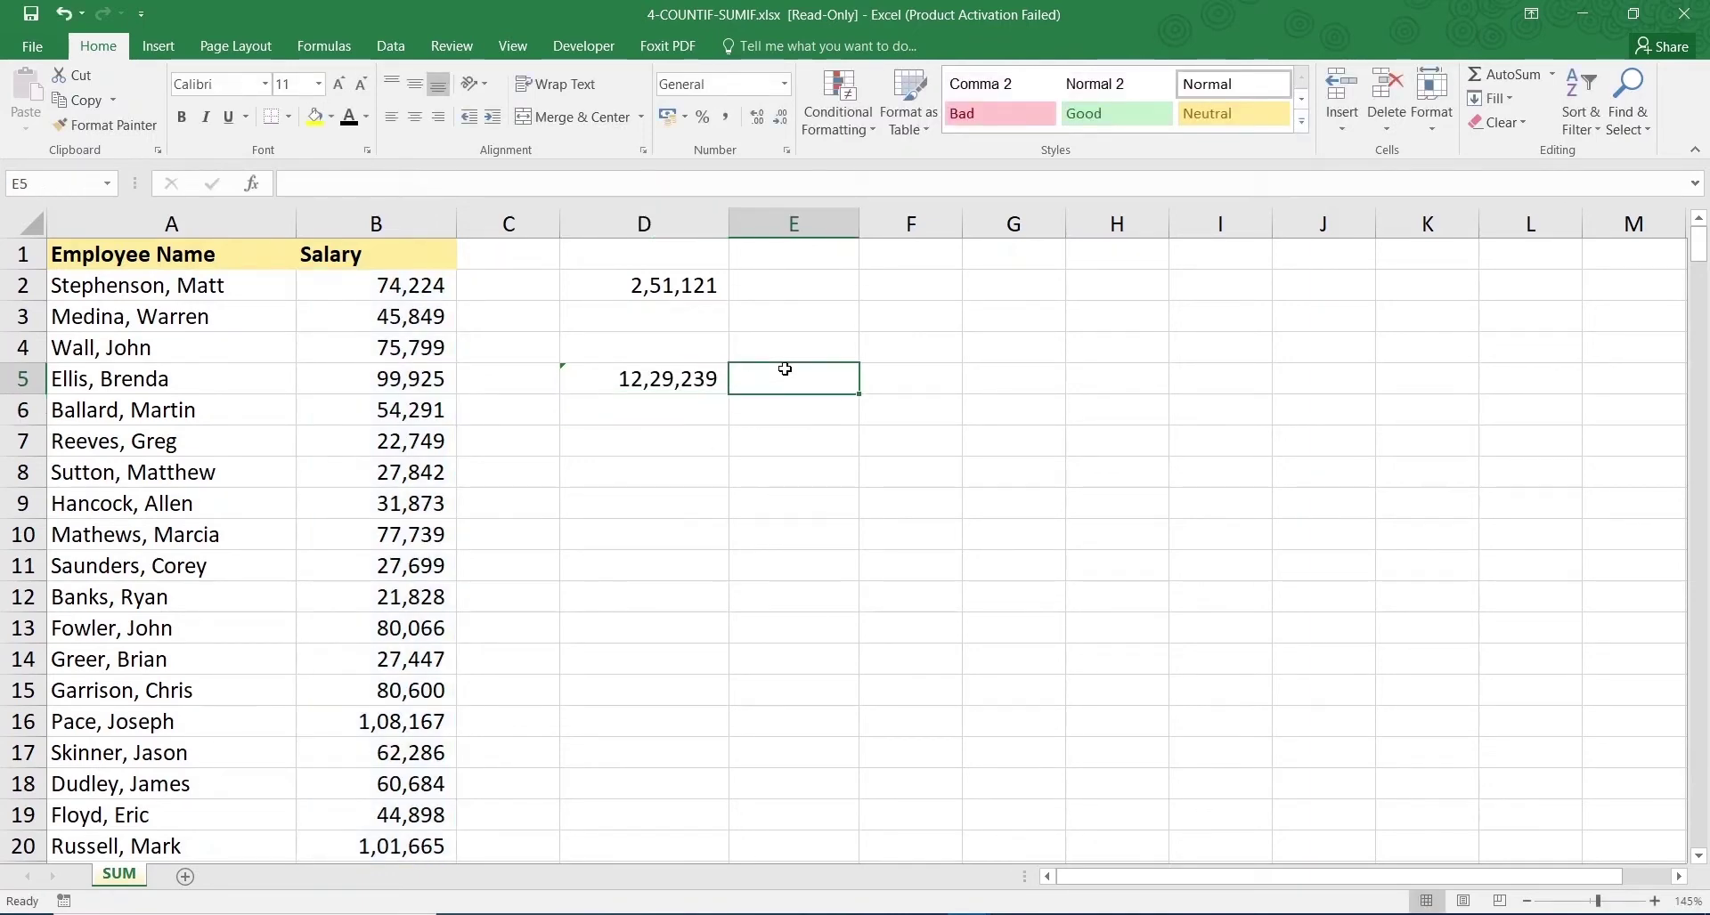
text(=)
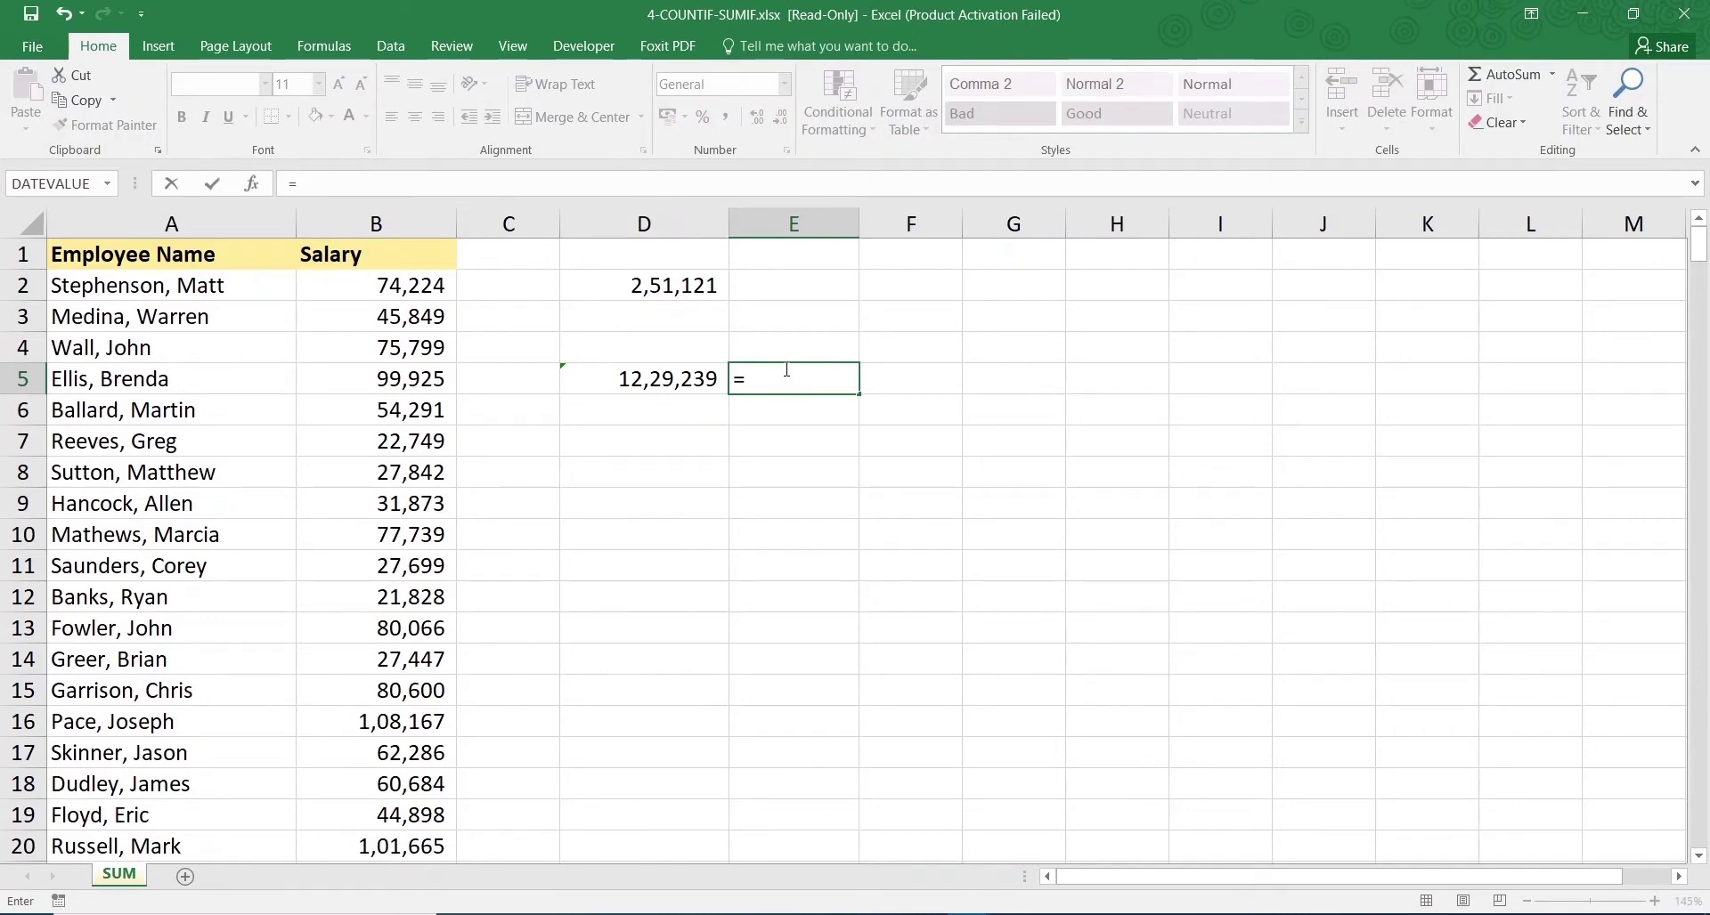
click(392, 288)
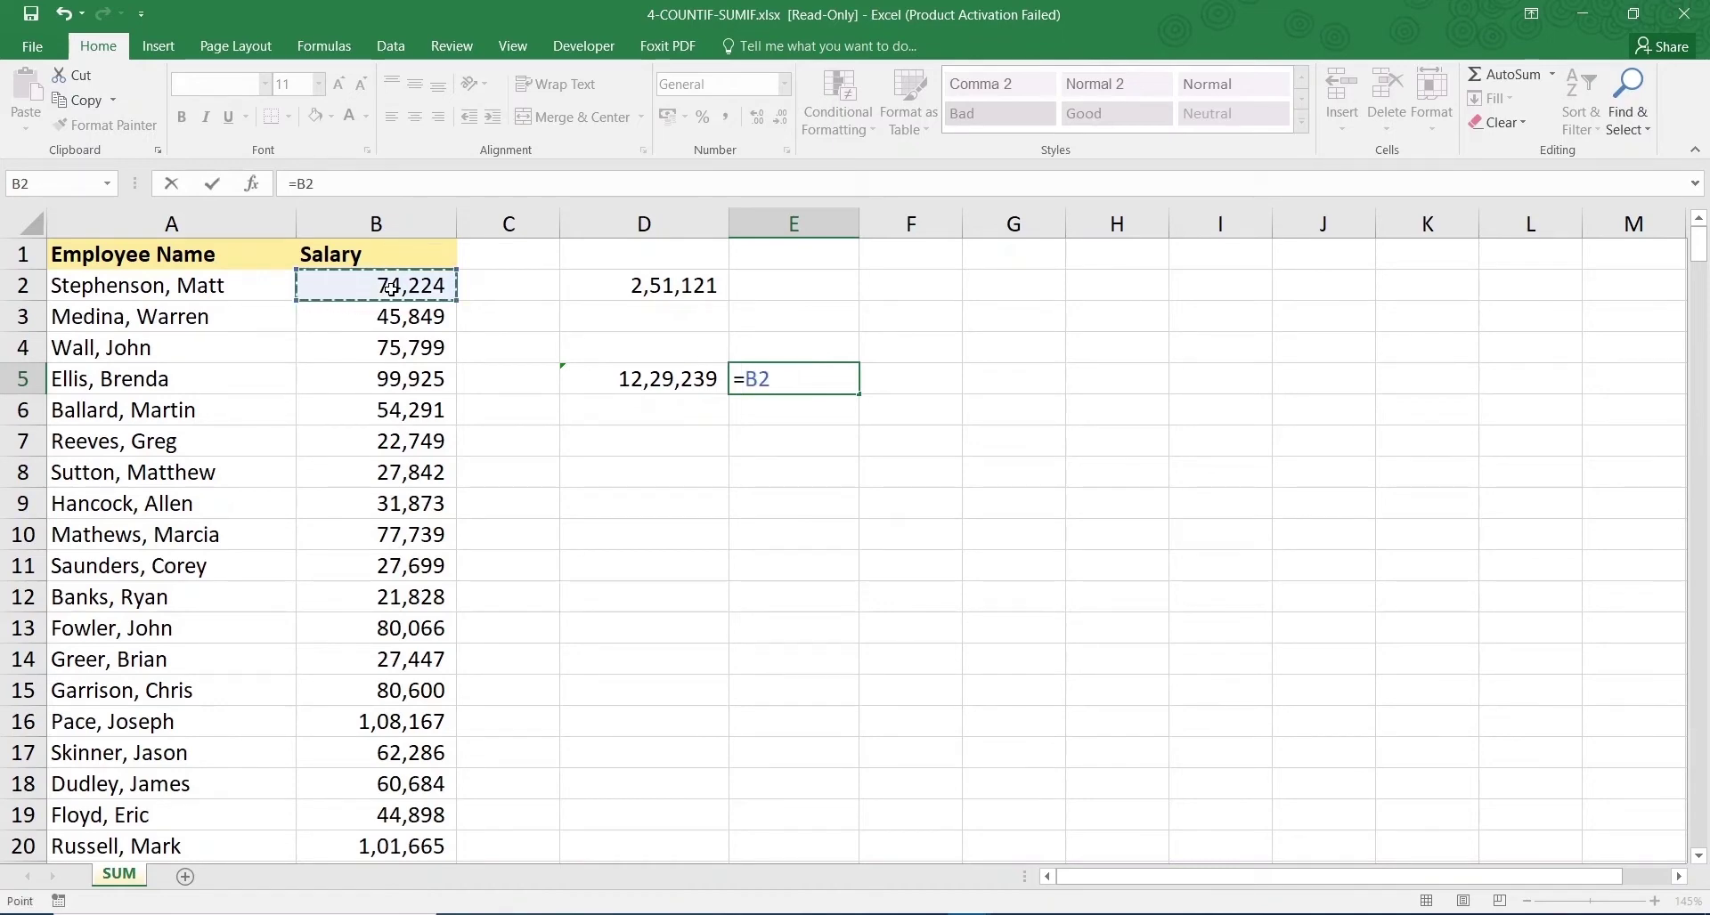
text(+)
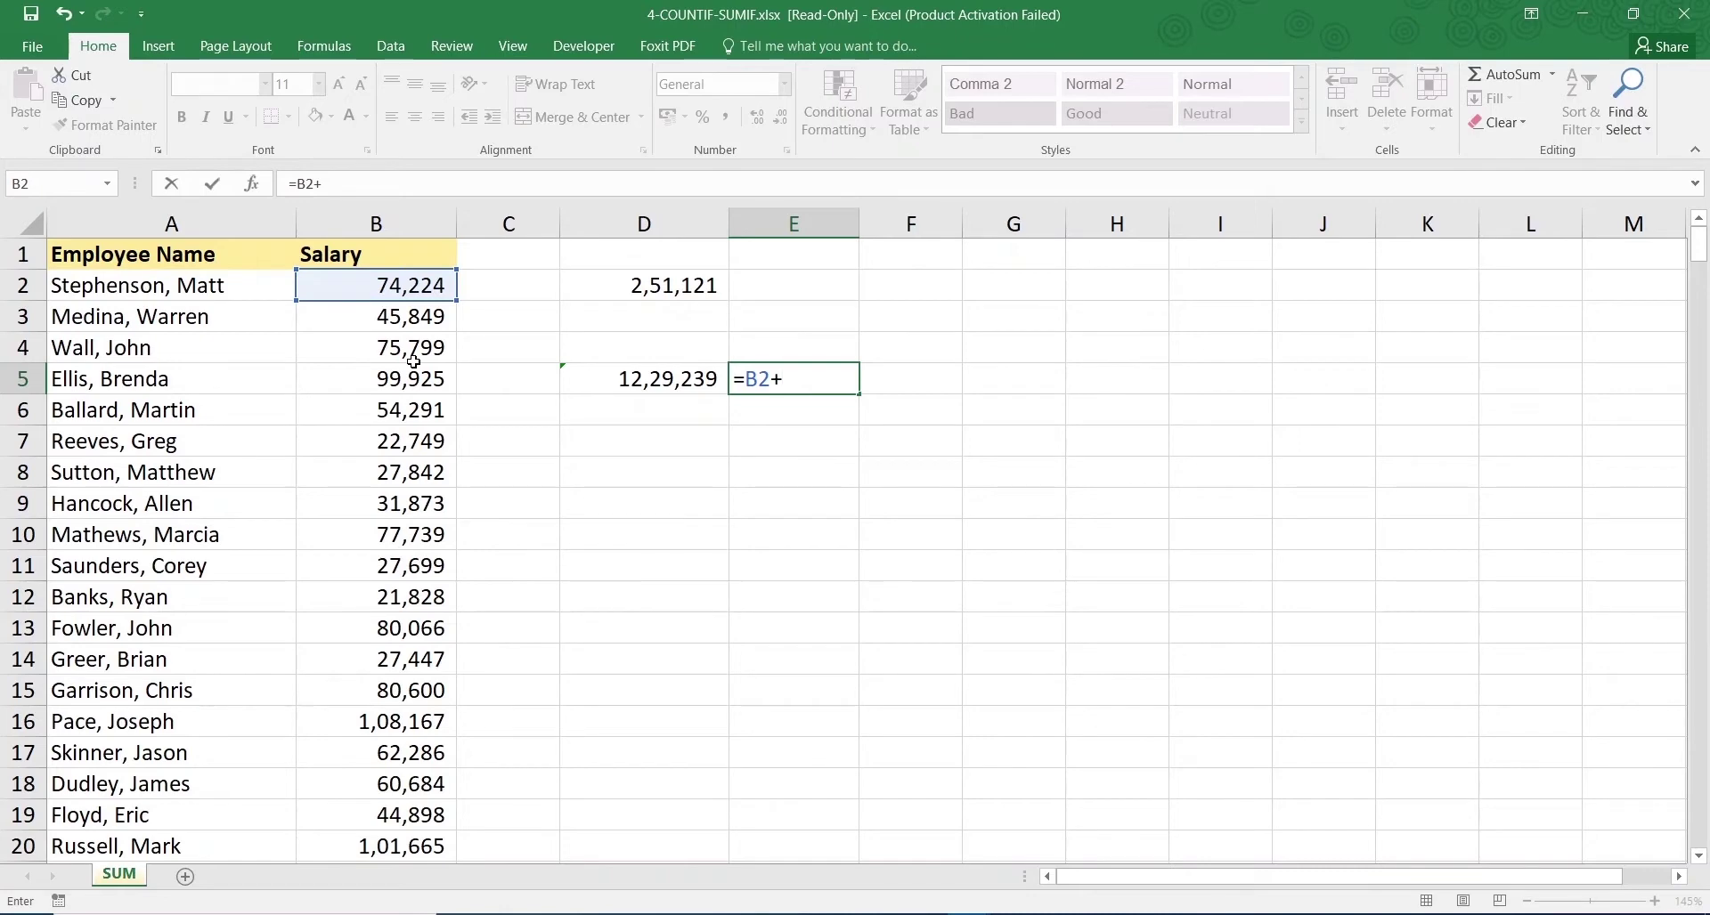
click(409, 399)
text(+)
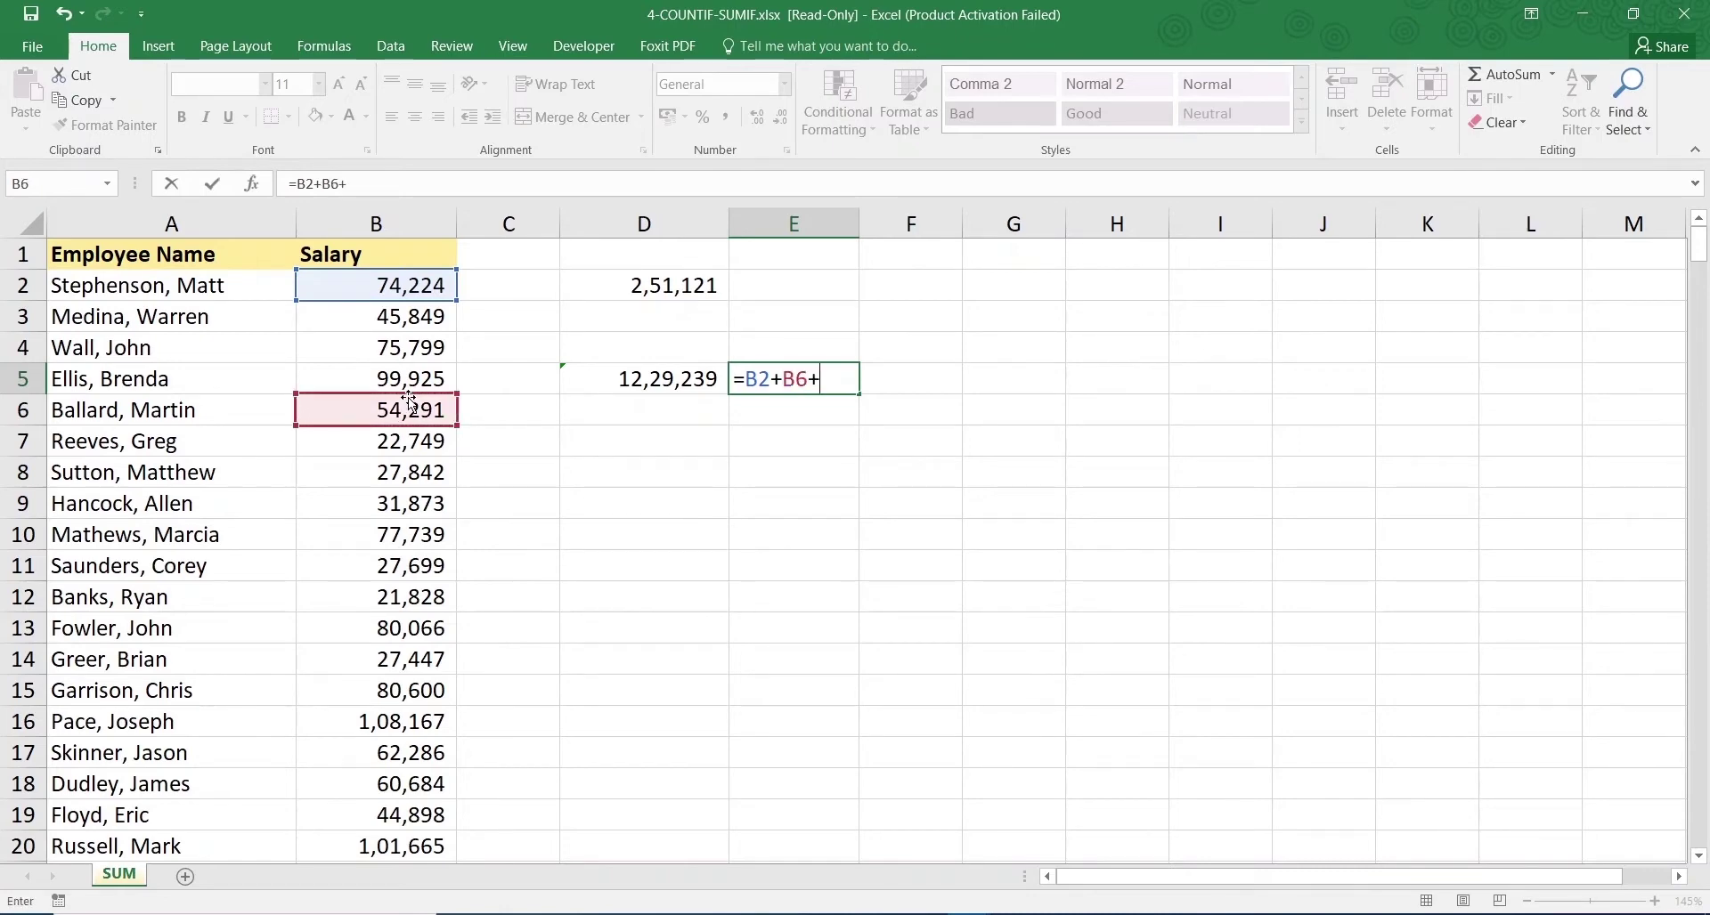
click(408, 626)
text(+)
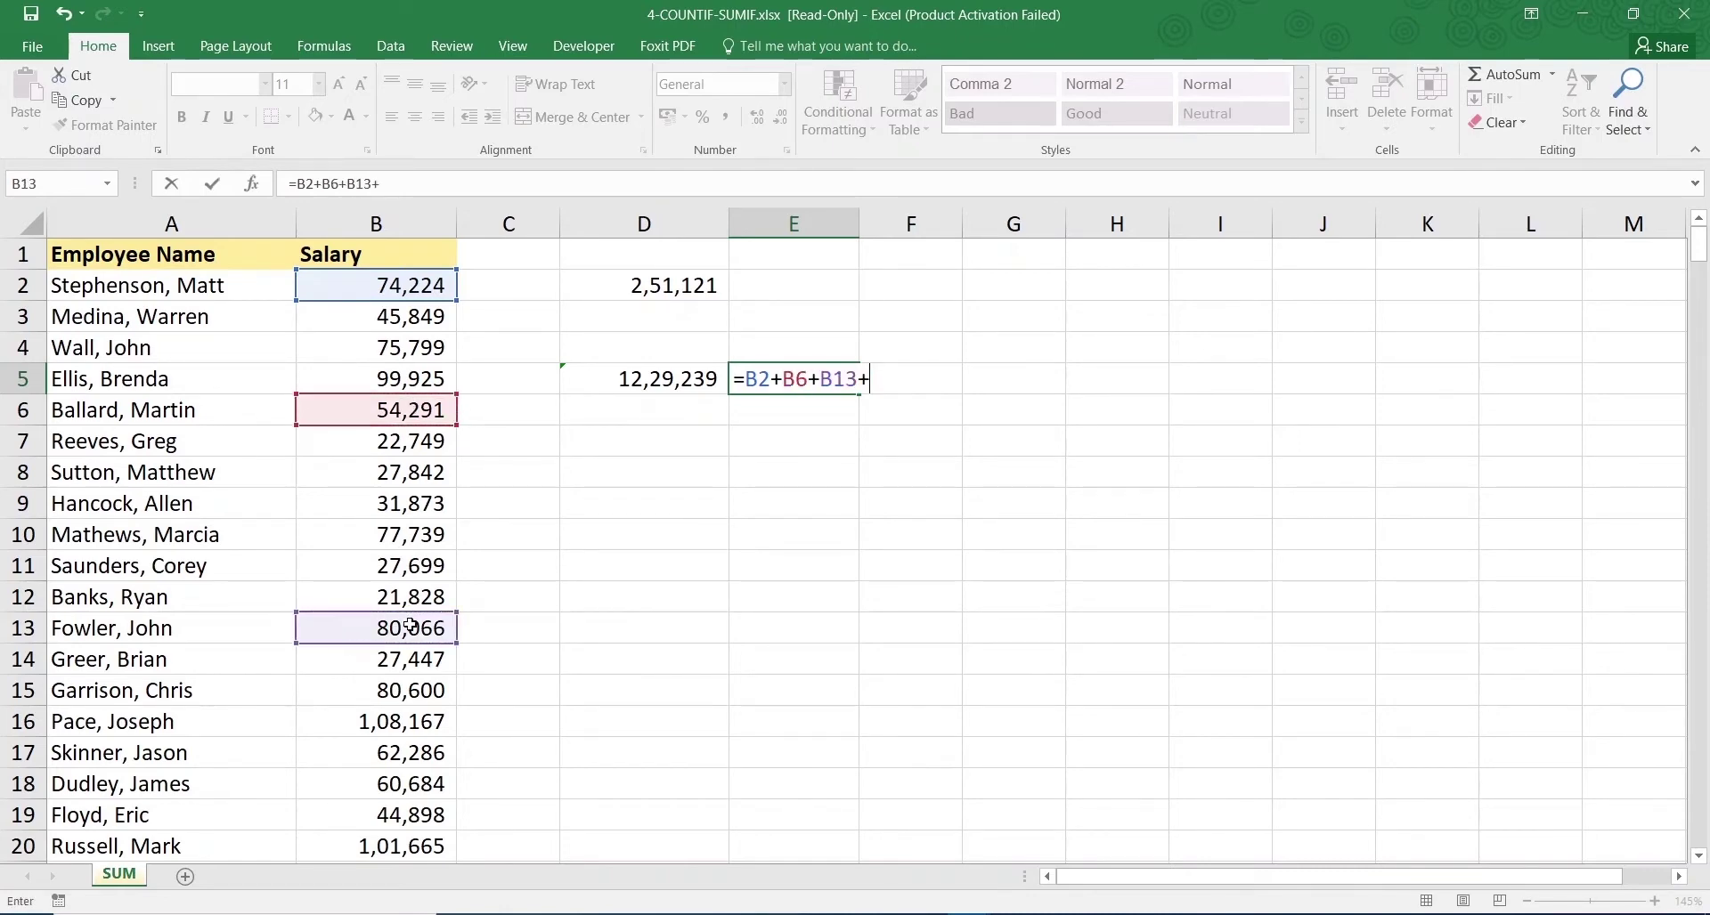
click(402, 523)
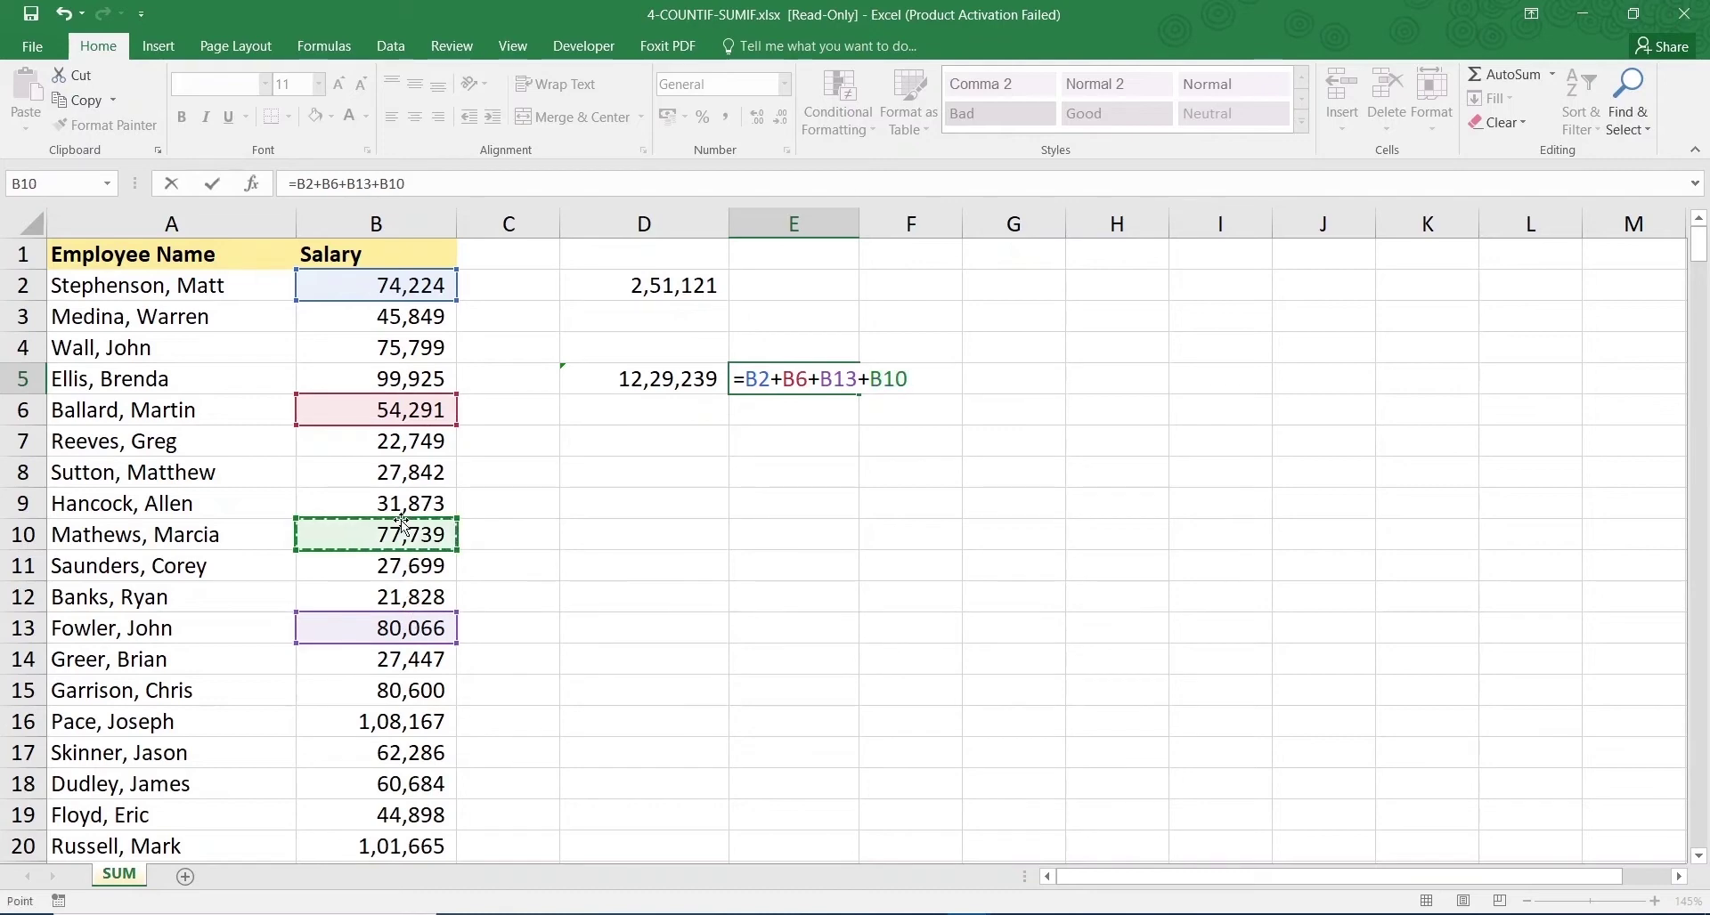
key(Return)
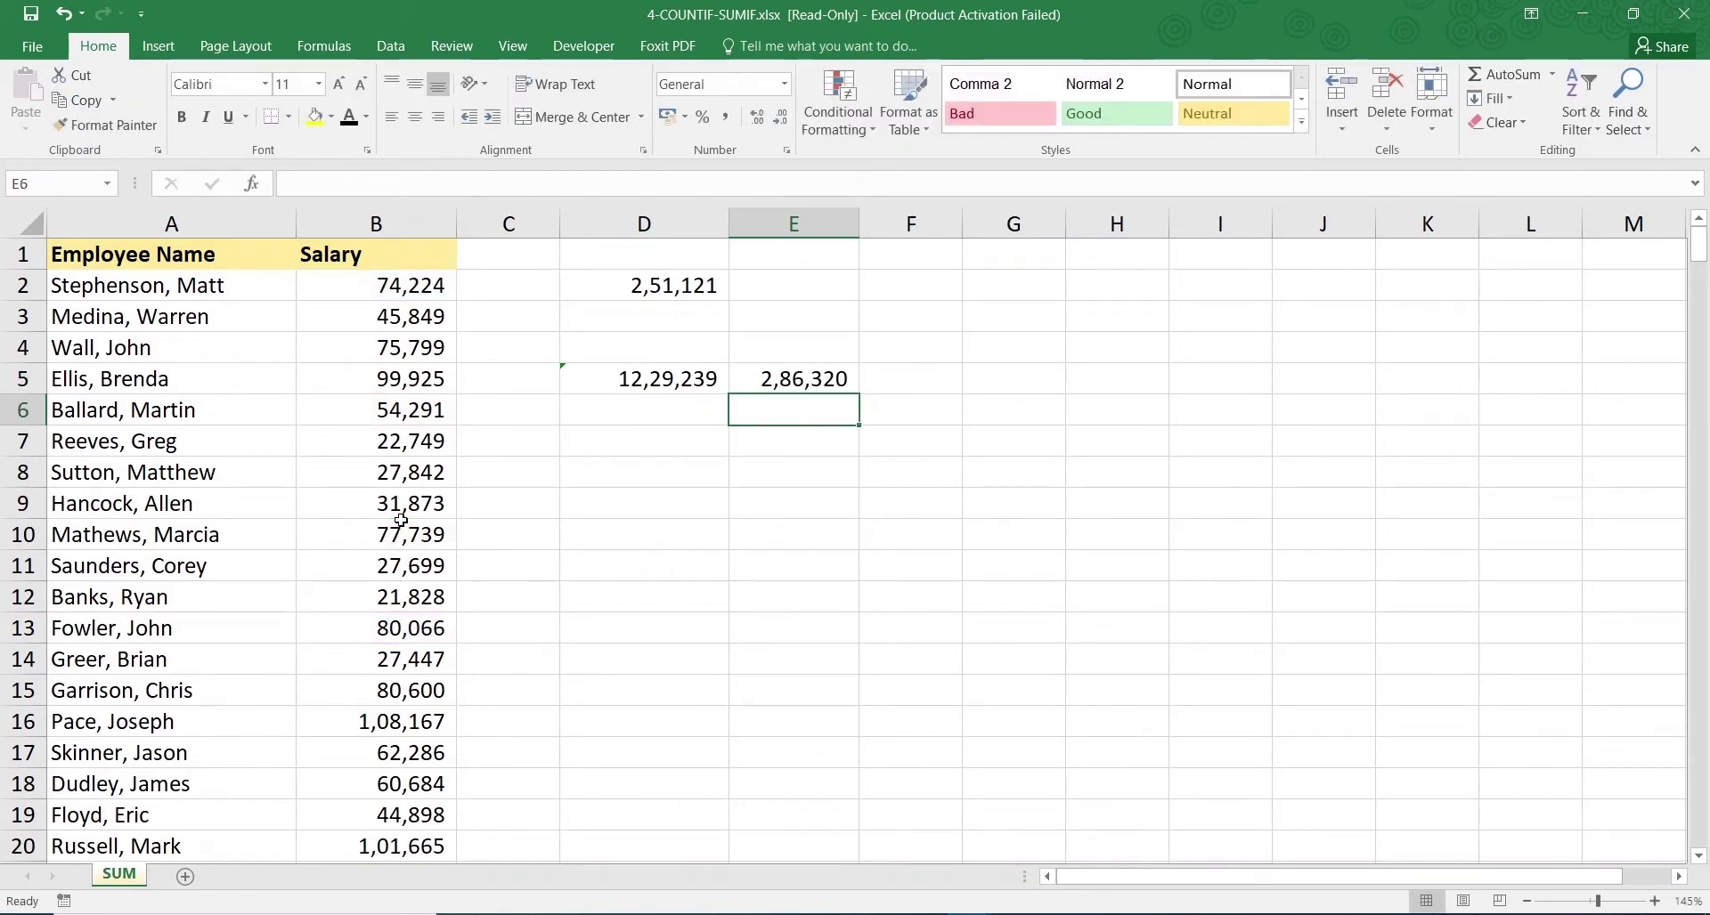
Review the manual addition formula in cell E5 against the SUM range formula in cell D5, leaving both as entered
double_click(820, 377)
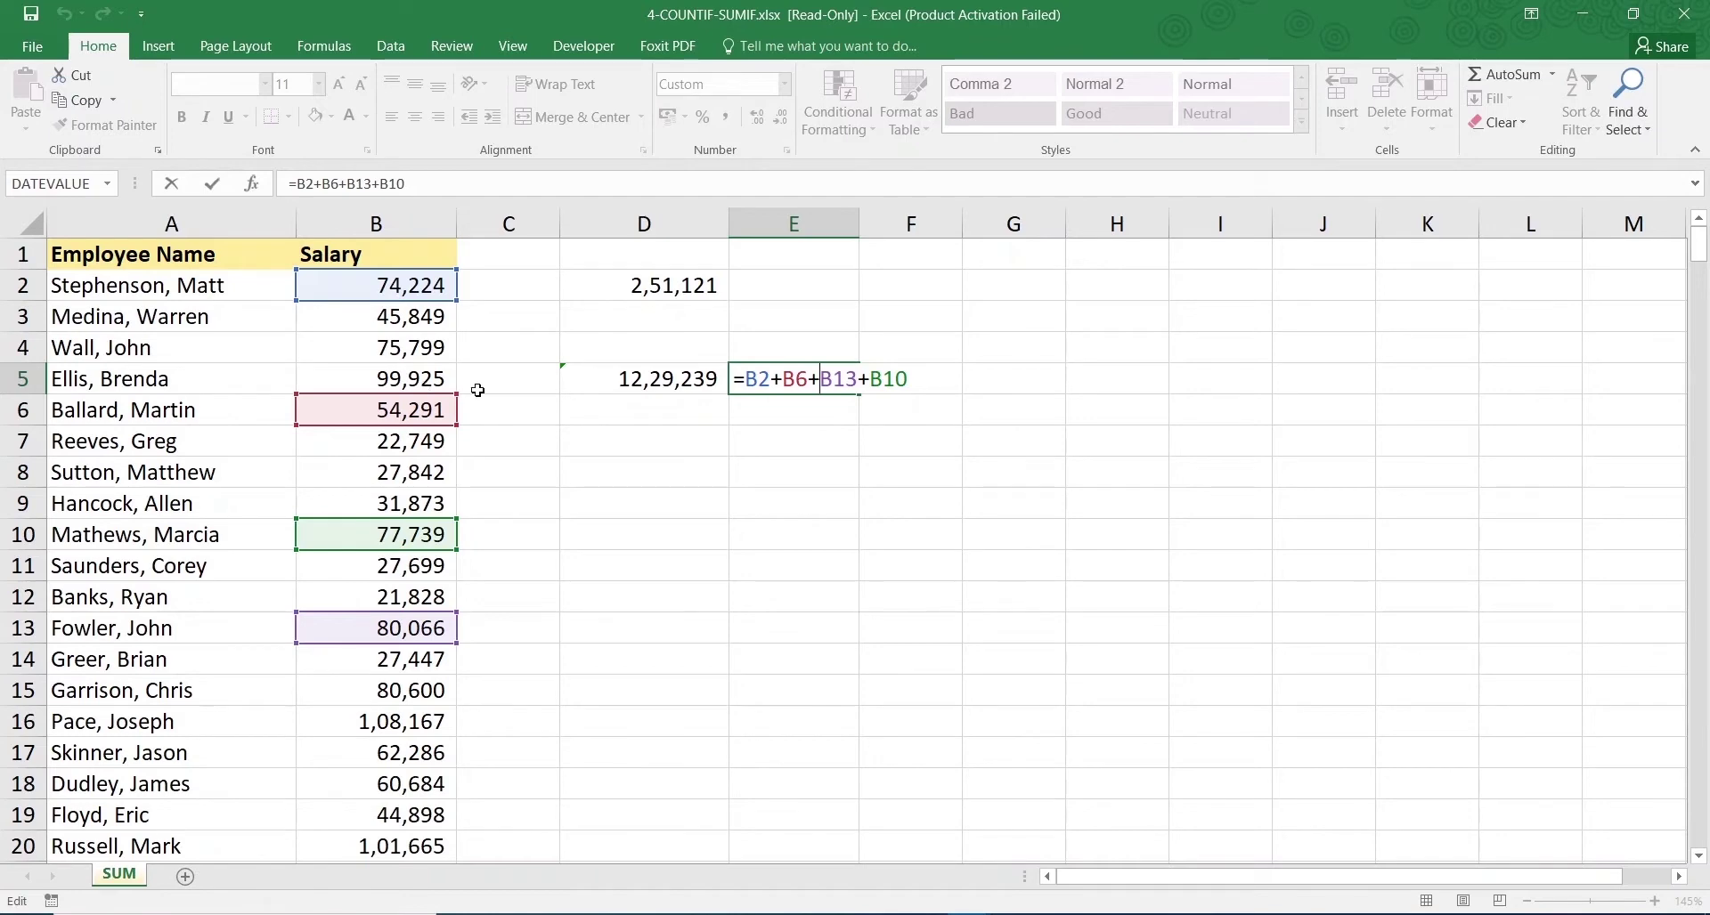
key(Escape)
key(Return)
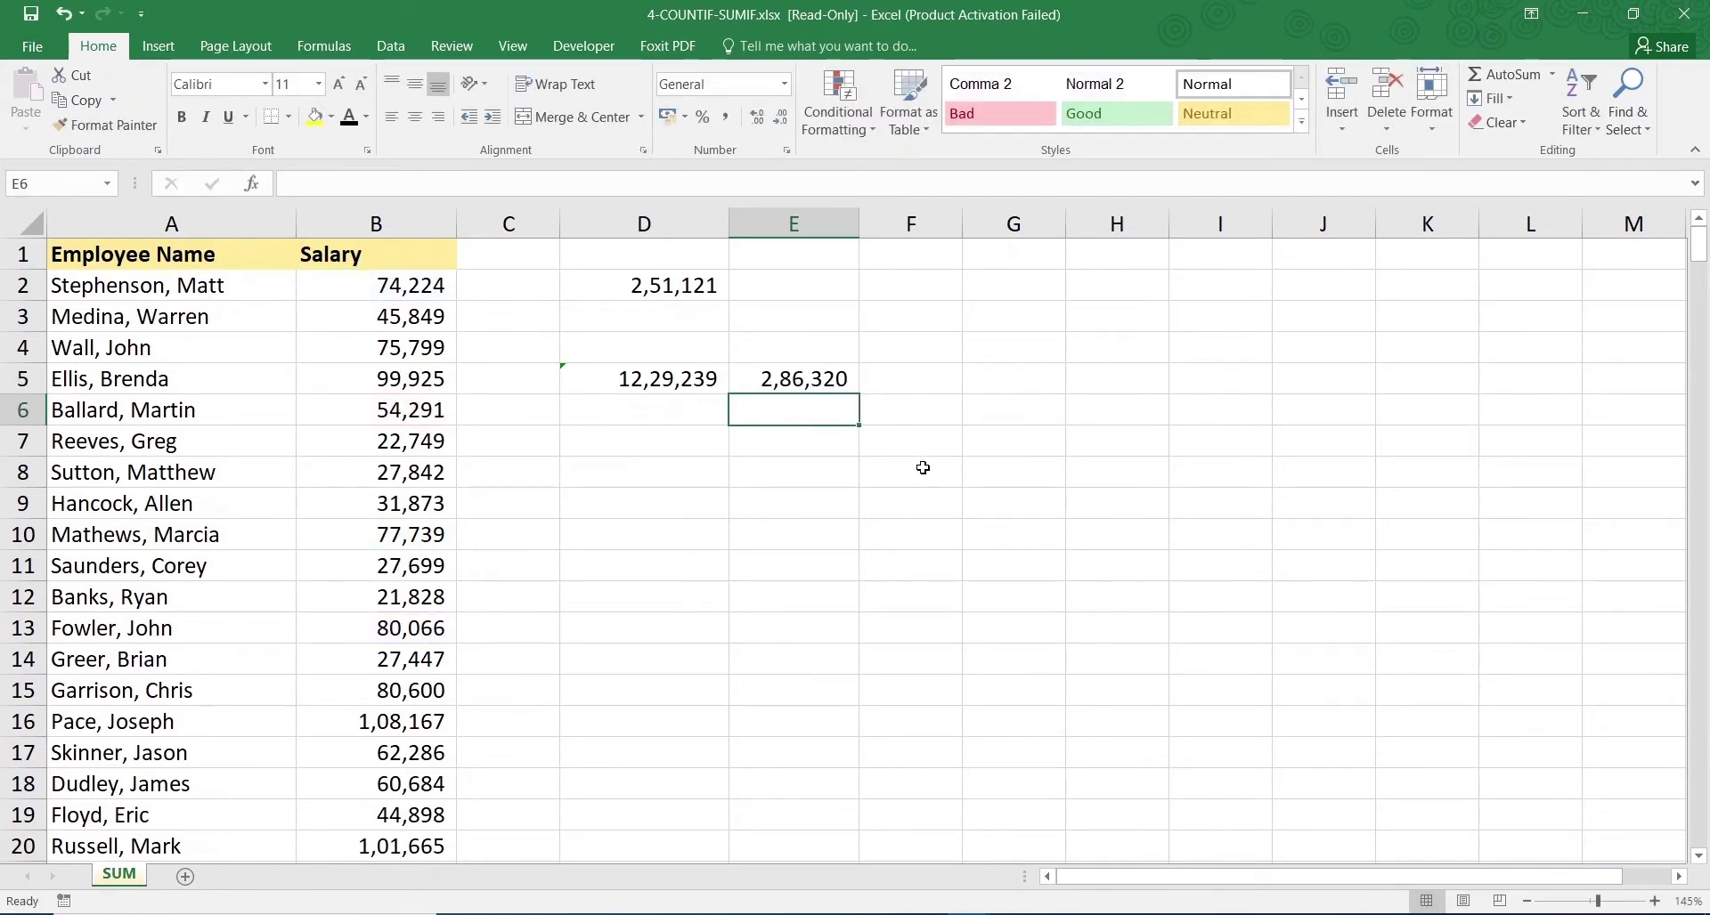
click(779, 379)
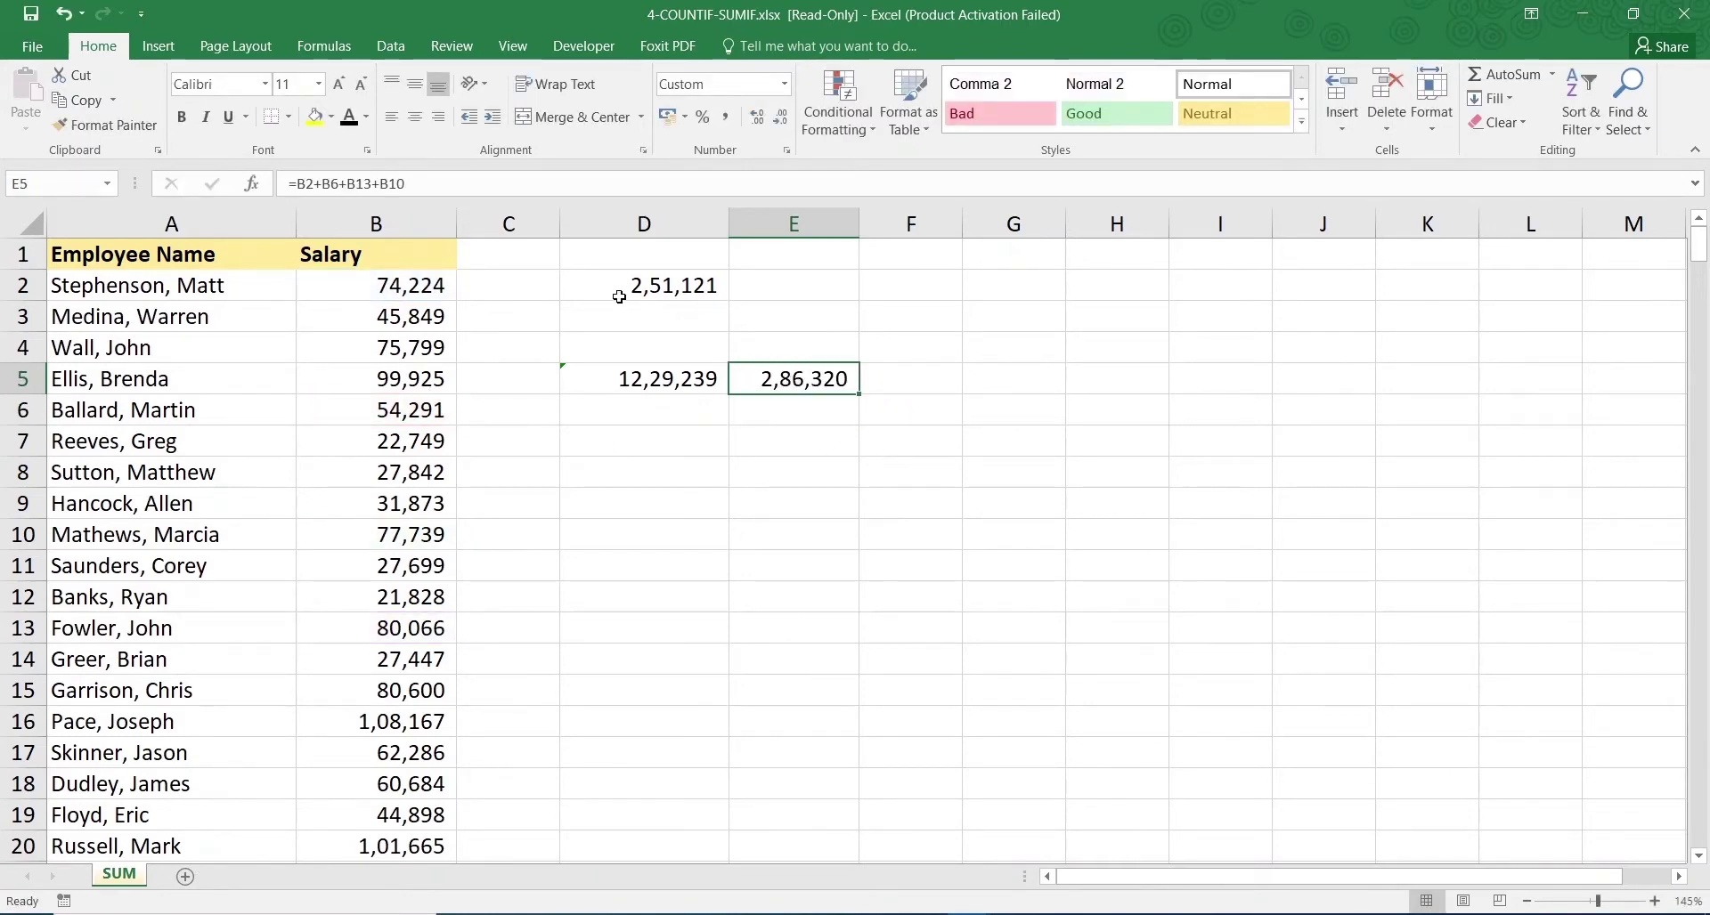
click(638, 379)
double_click(638, 379)
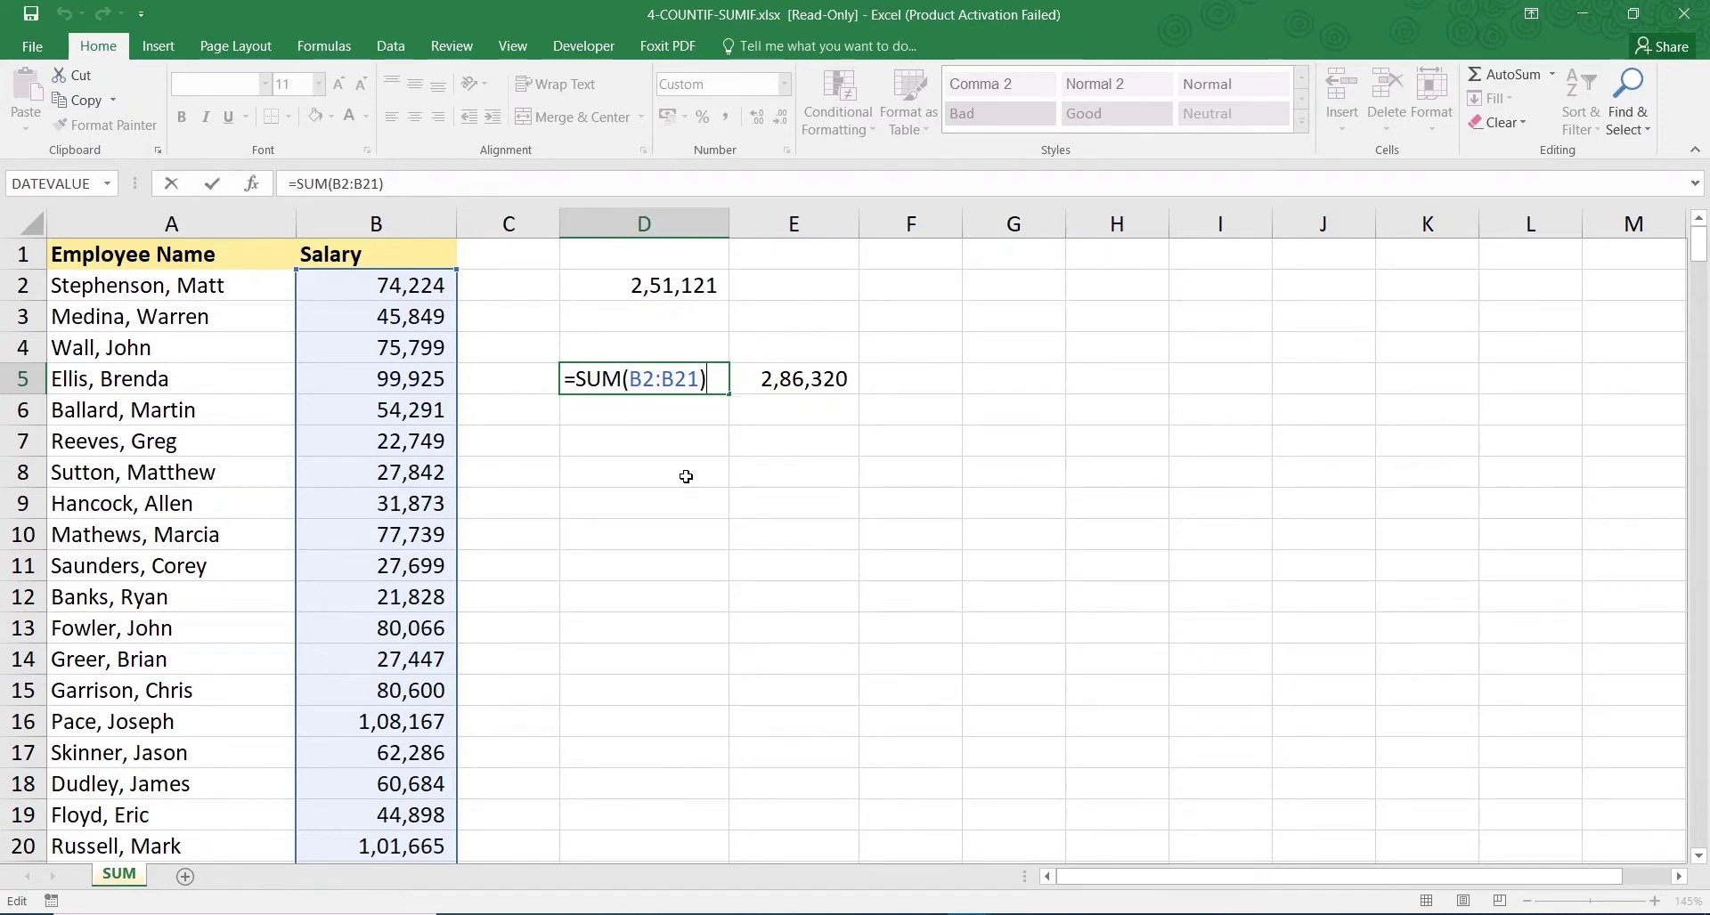
Start a SUM formula in cell D9 to view its argument hint, and reopen the function suggestions
click(667, 500)
text(=su)
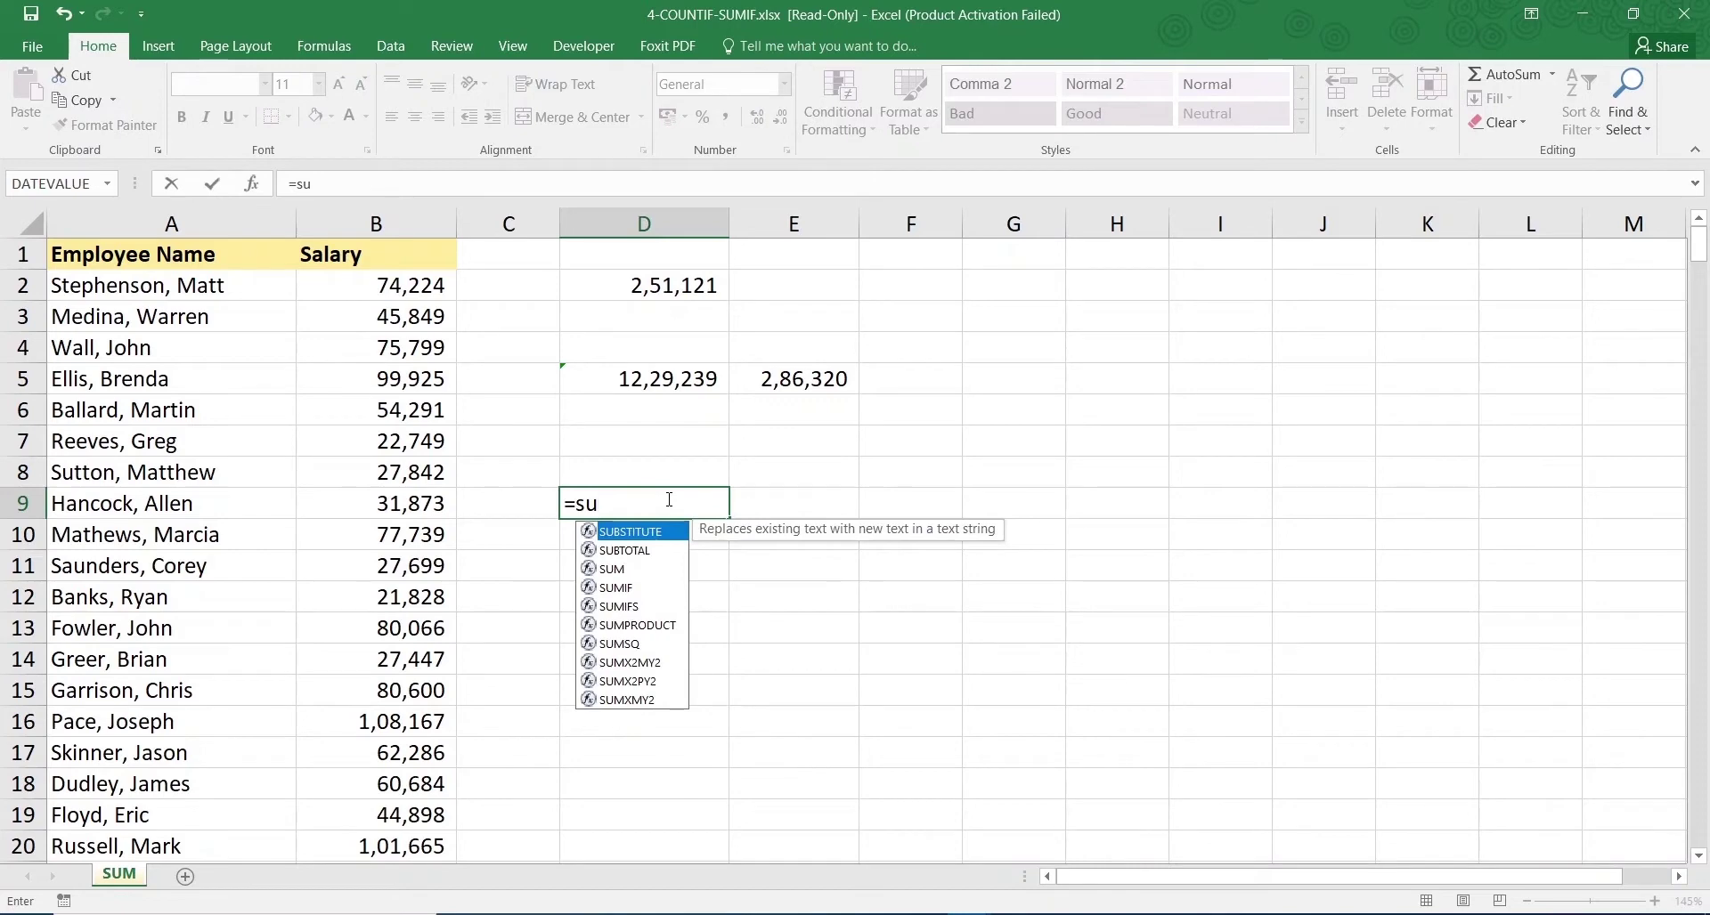
text(m)
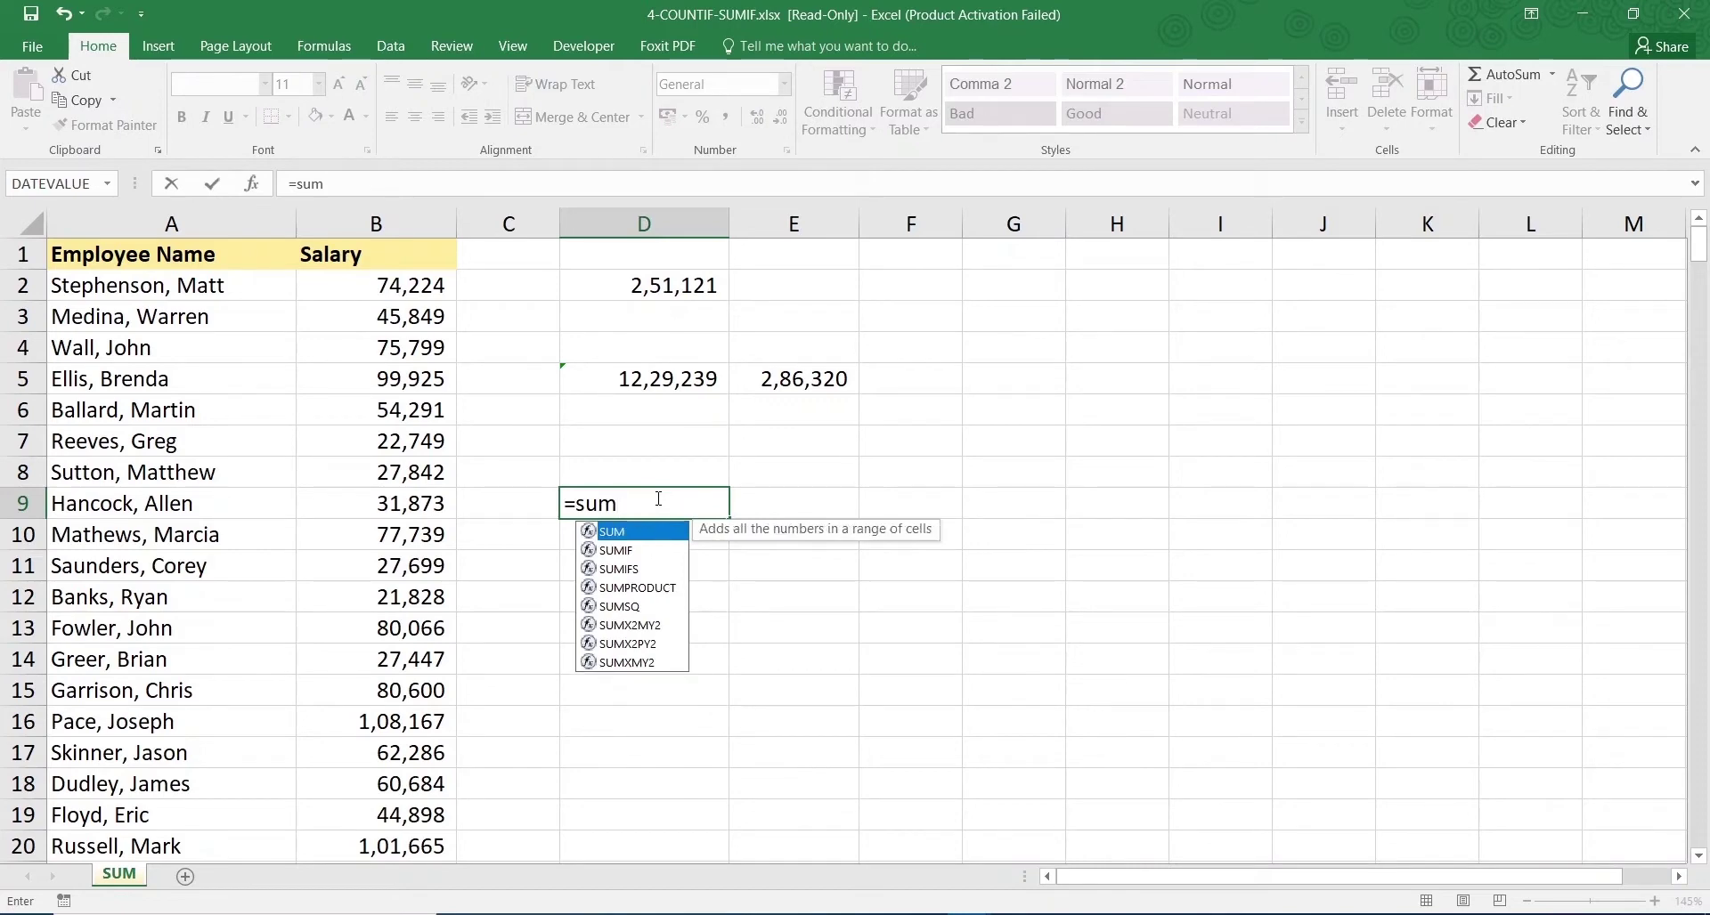
double_click(625, 532)
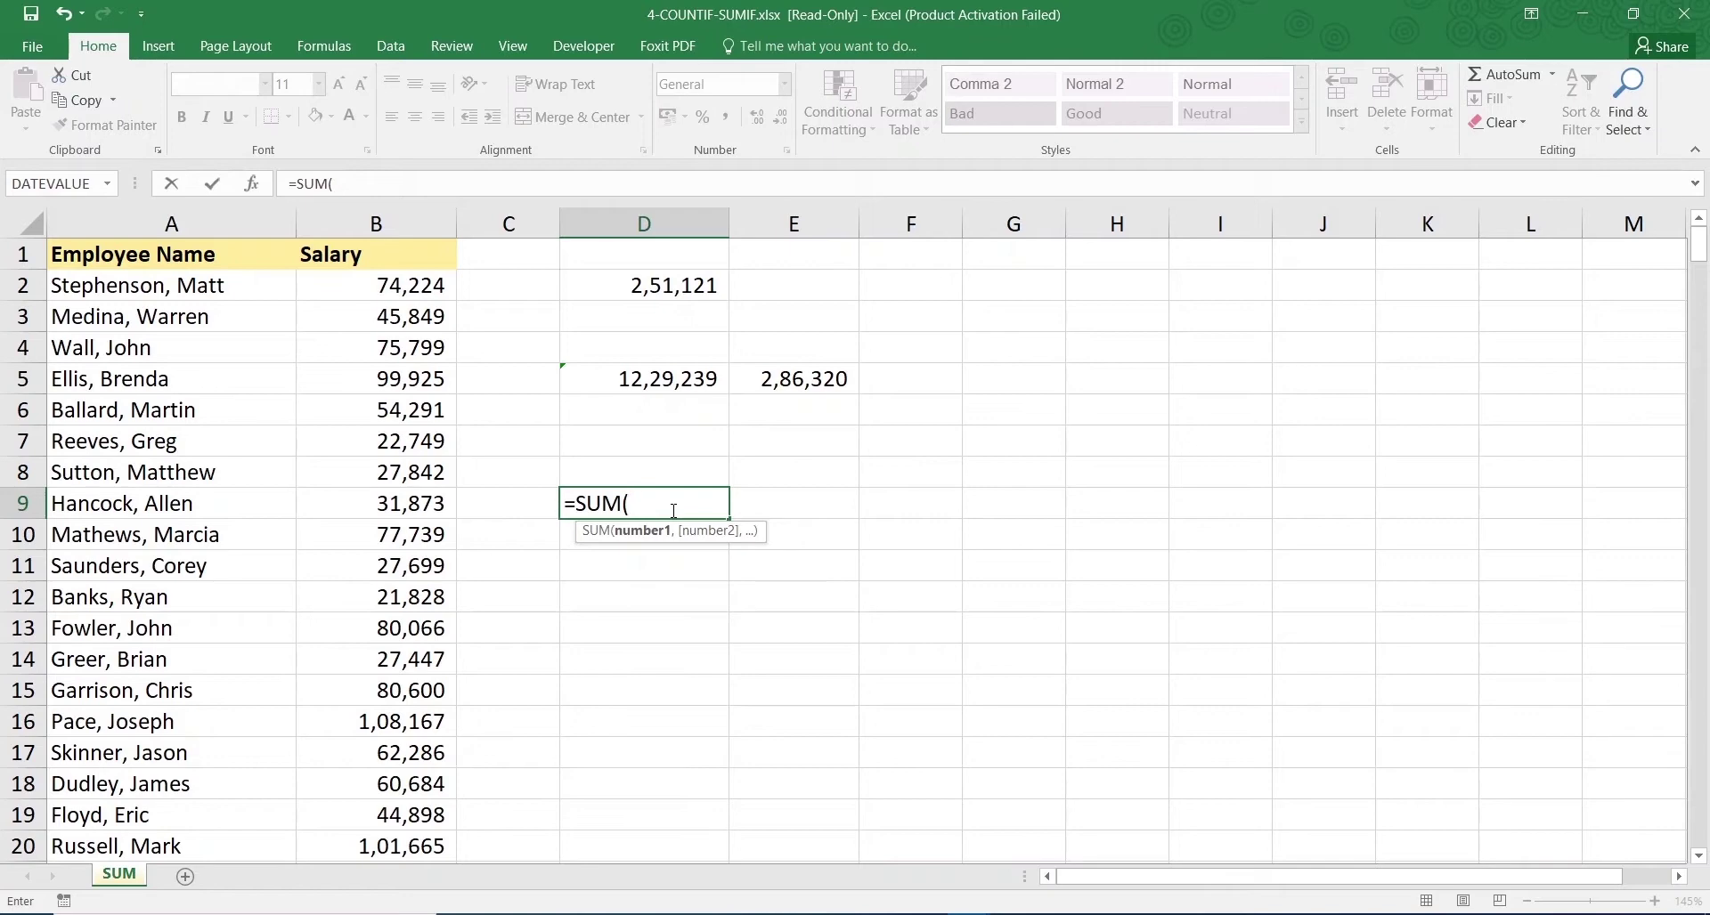
key(BackSpace)
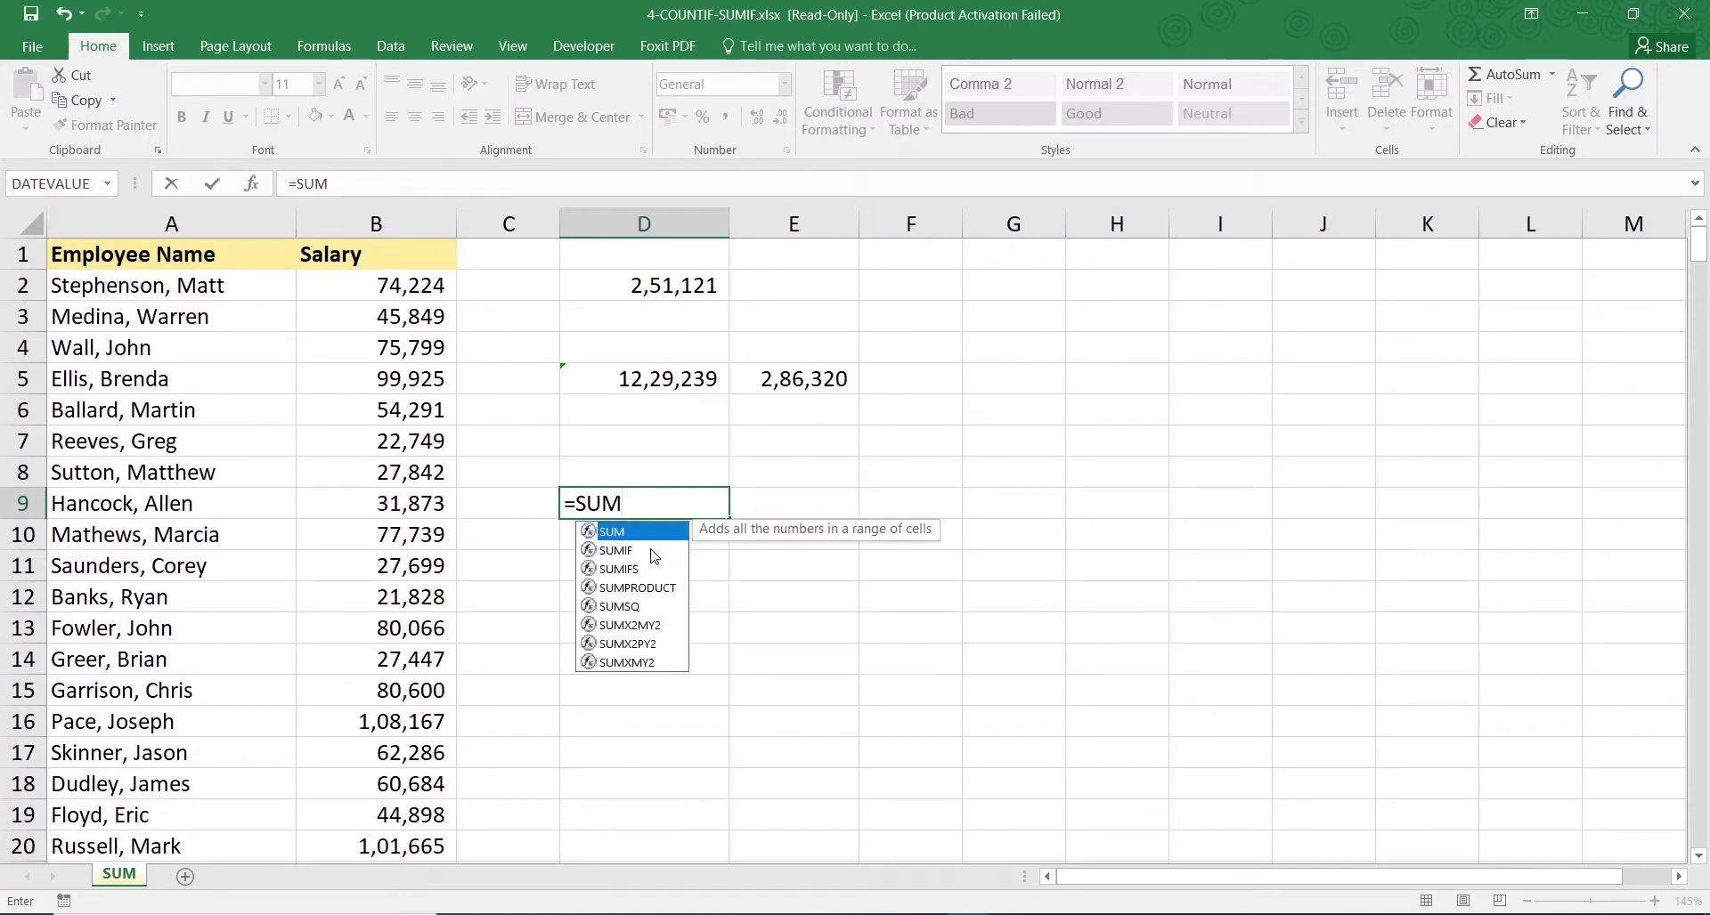
Examine the descriptions of the suggested functions from SUM to SUMXMY2 and SUM's arguments, and discard the entry in cell D9
click(649, 551)
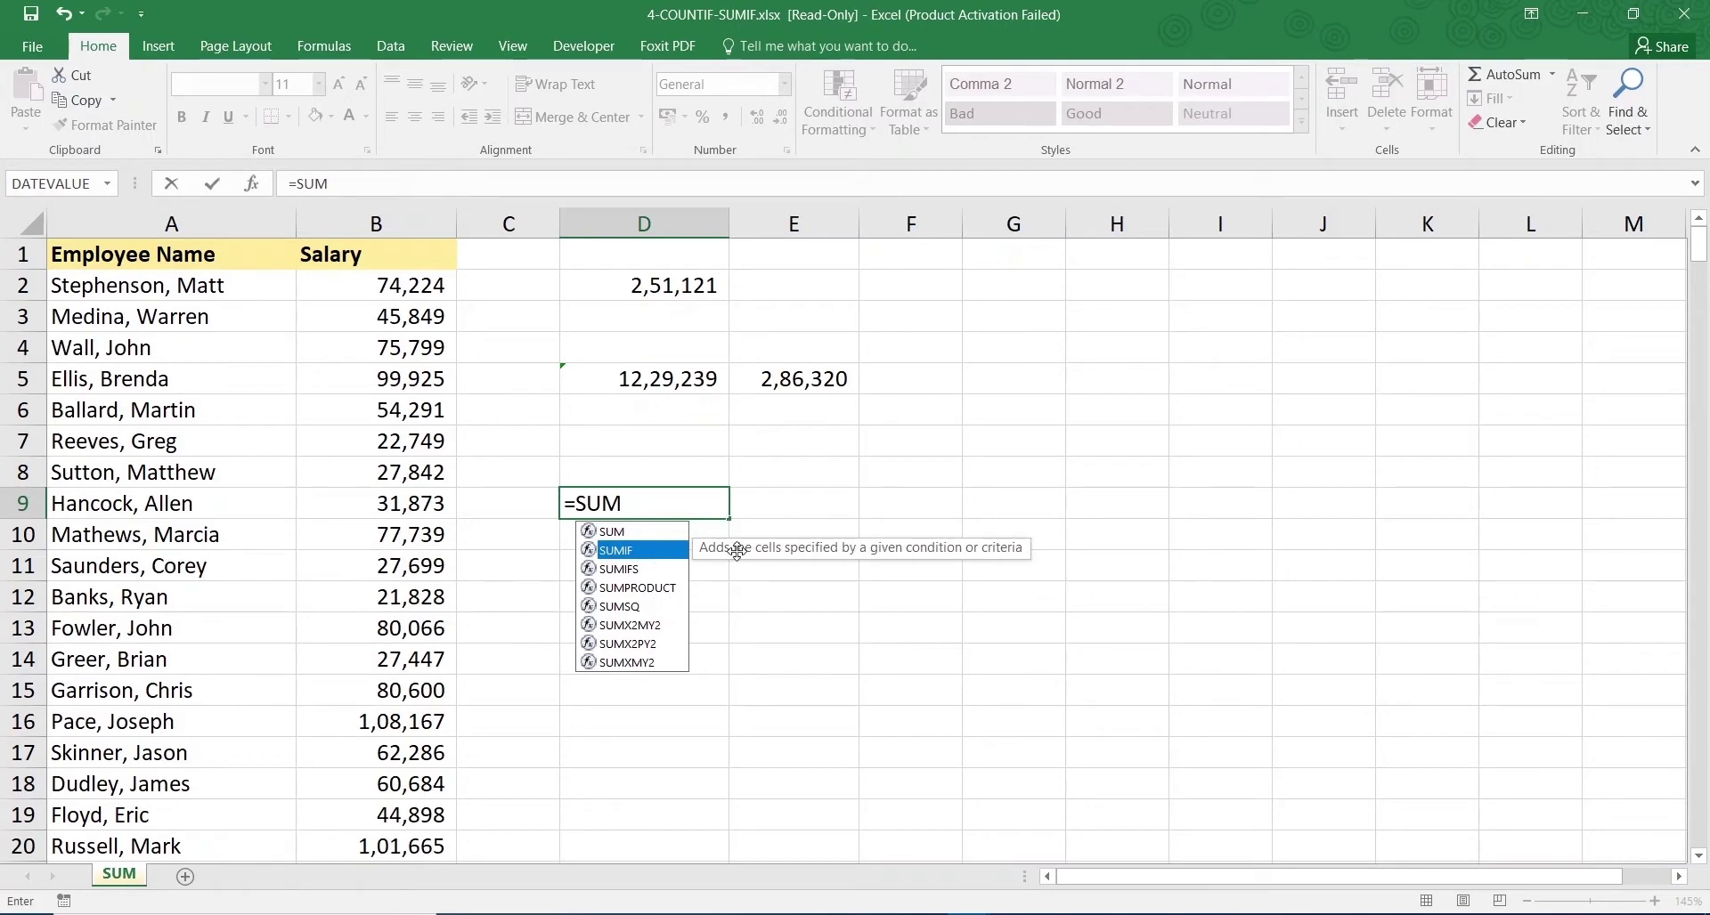
key(Up)
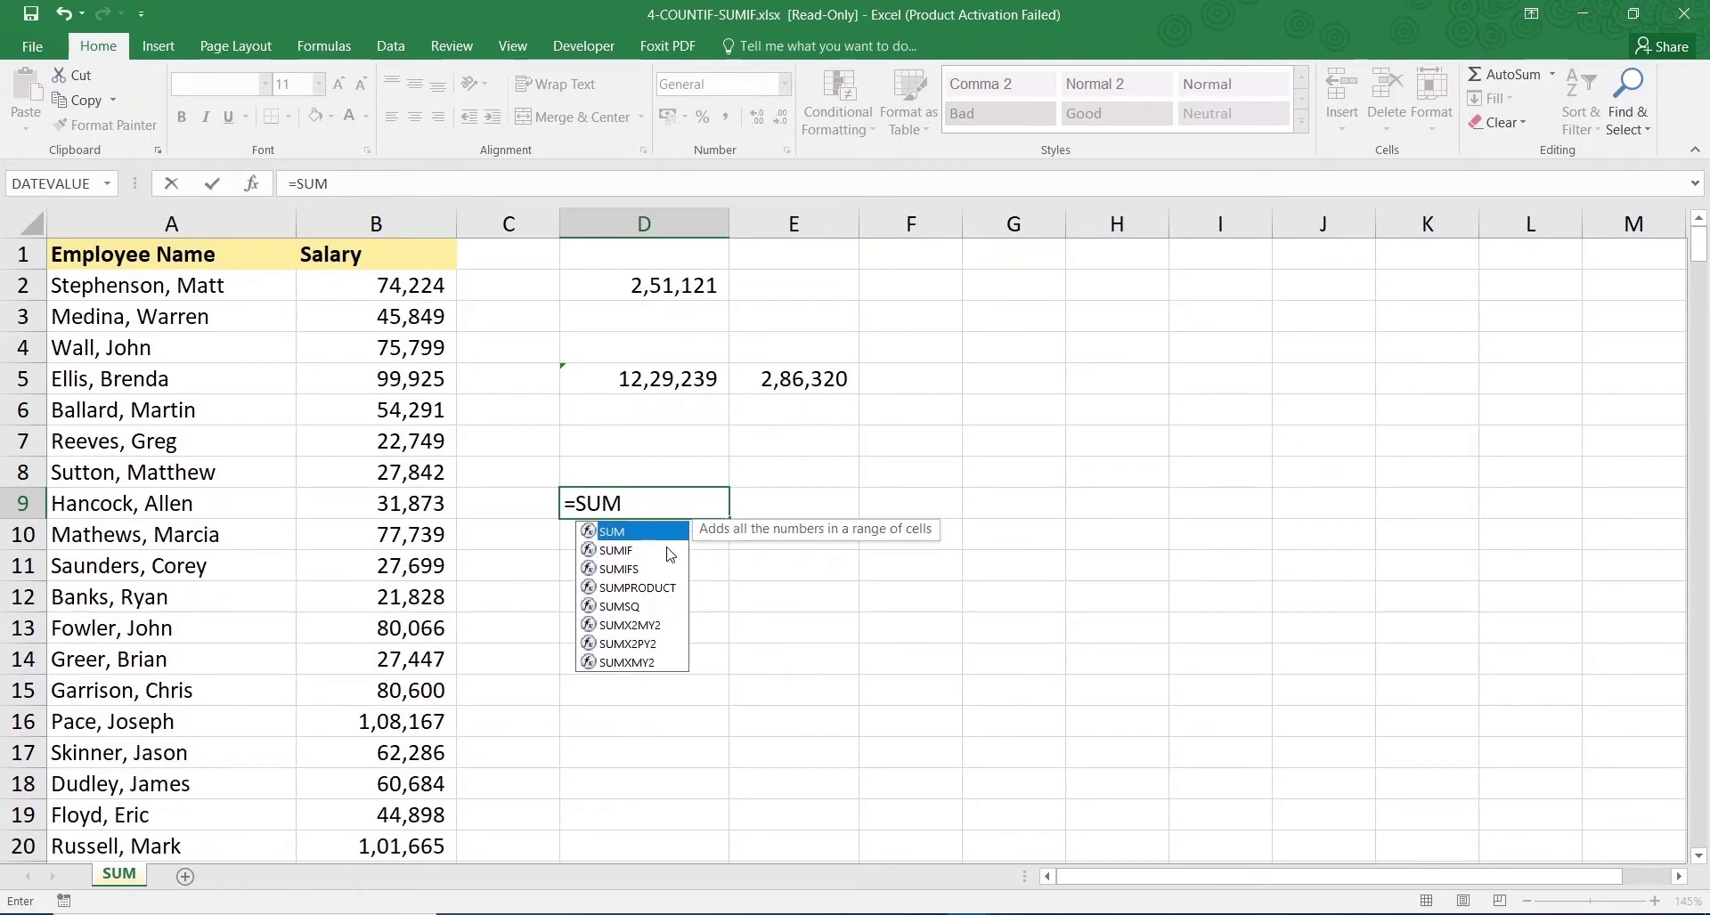
key(Down)
key(Down)
key(Up)
key(Down)
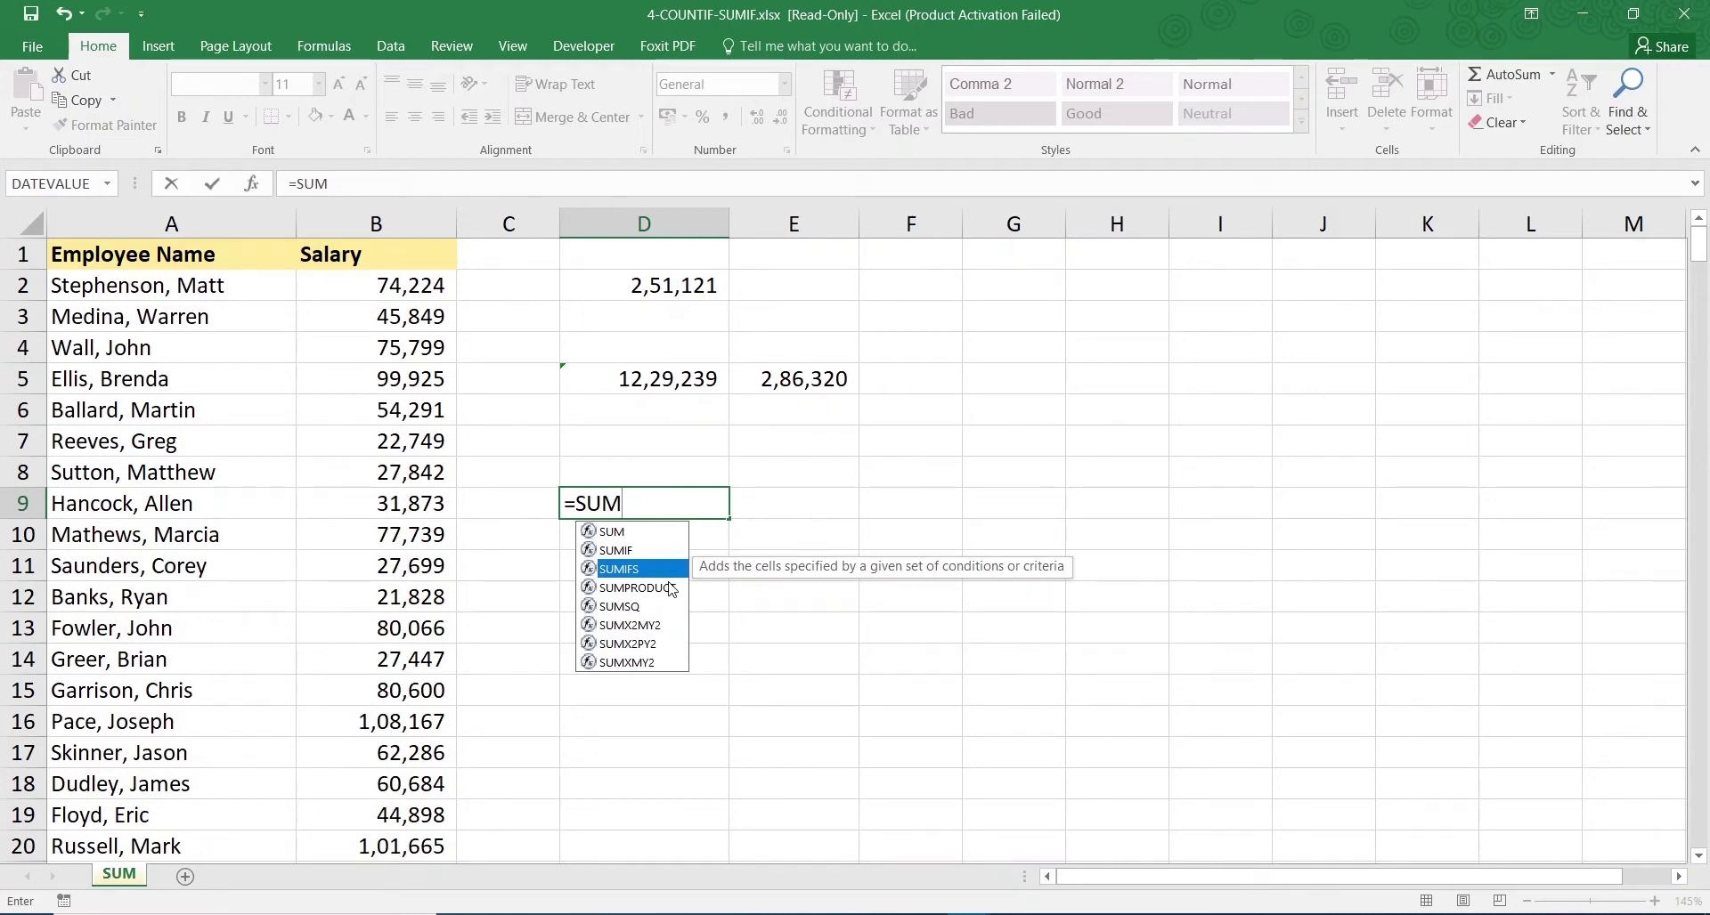
key(Down)
key(Down)
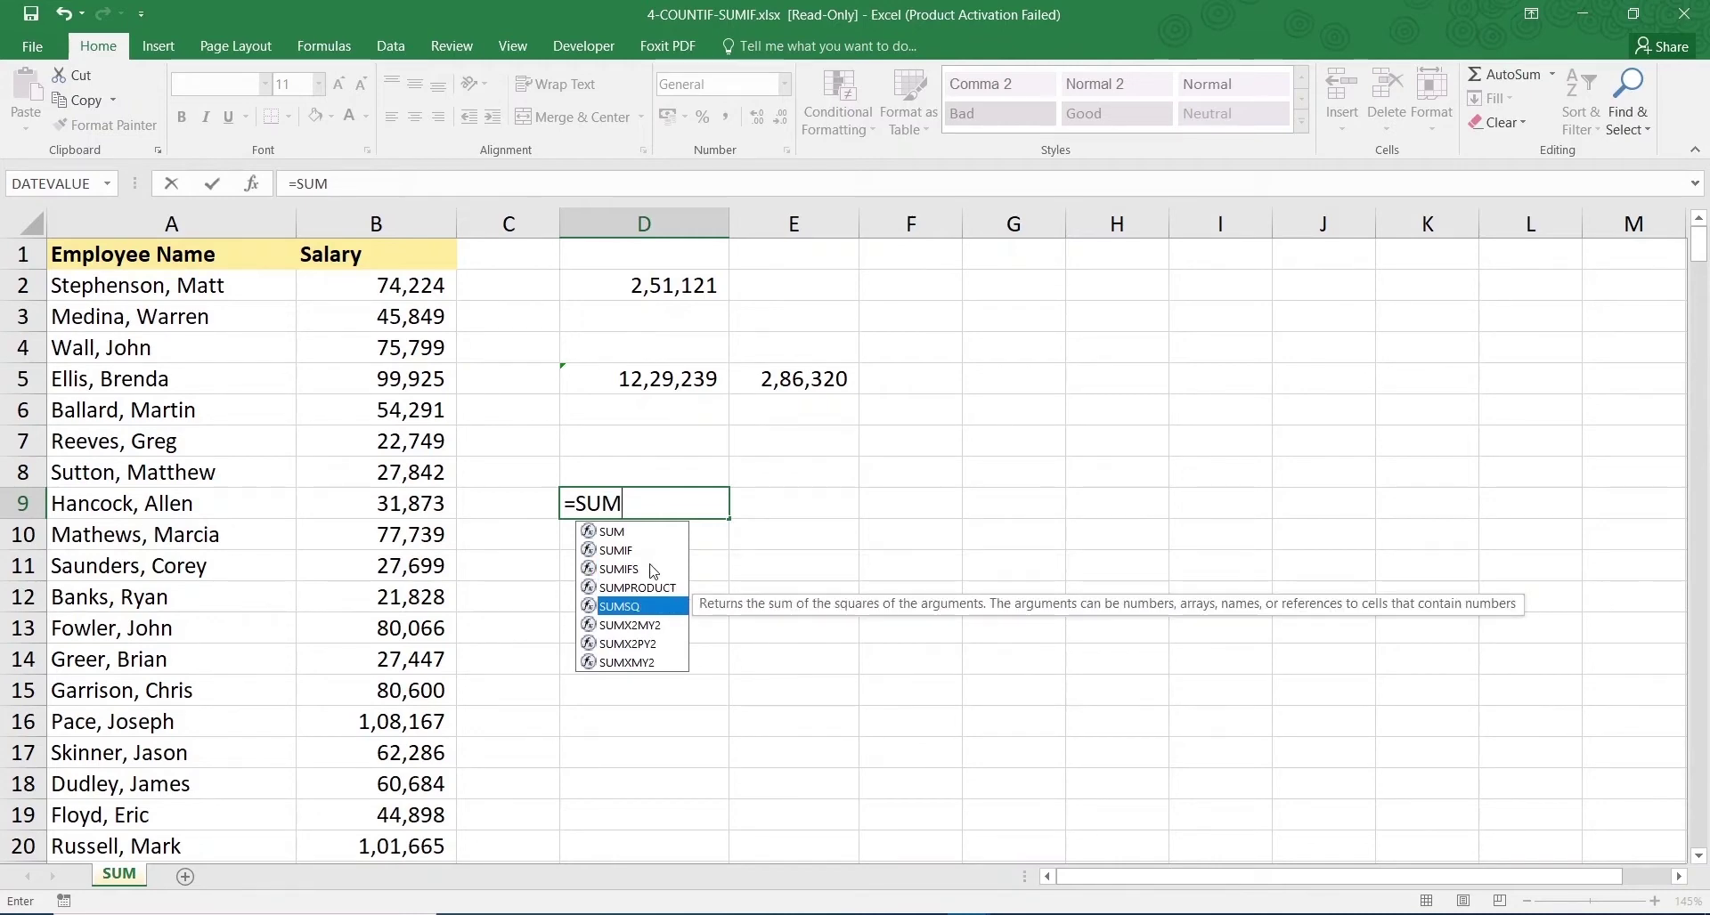
key(Up)
key(Up)
key(Up)
key(Up)
key(Up)
key(Down)
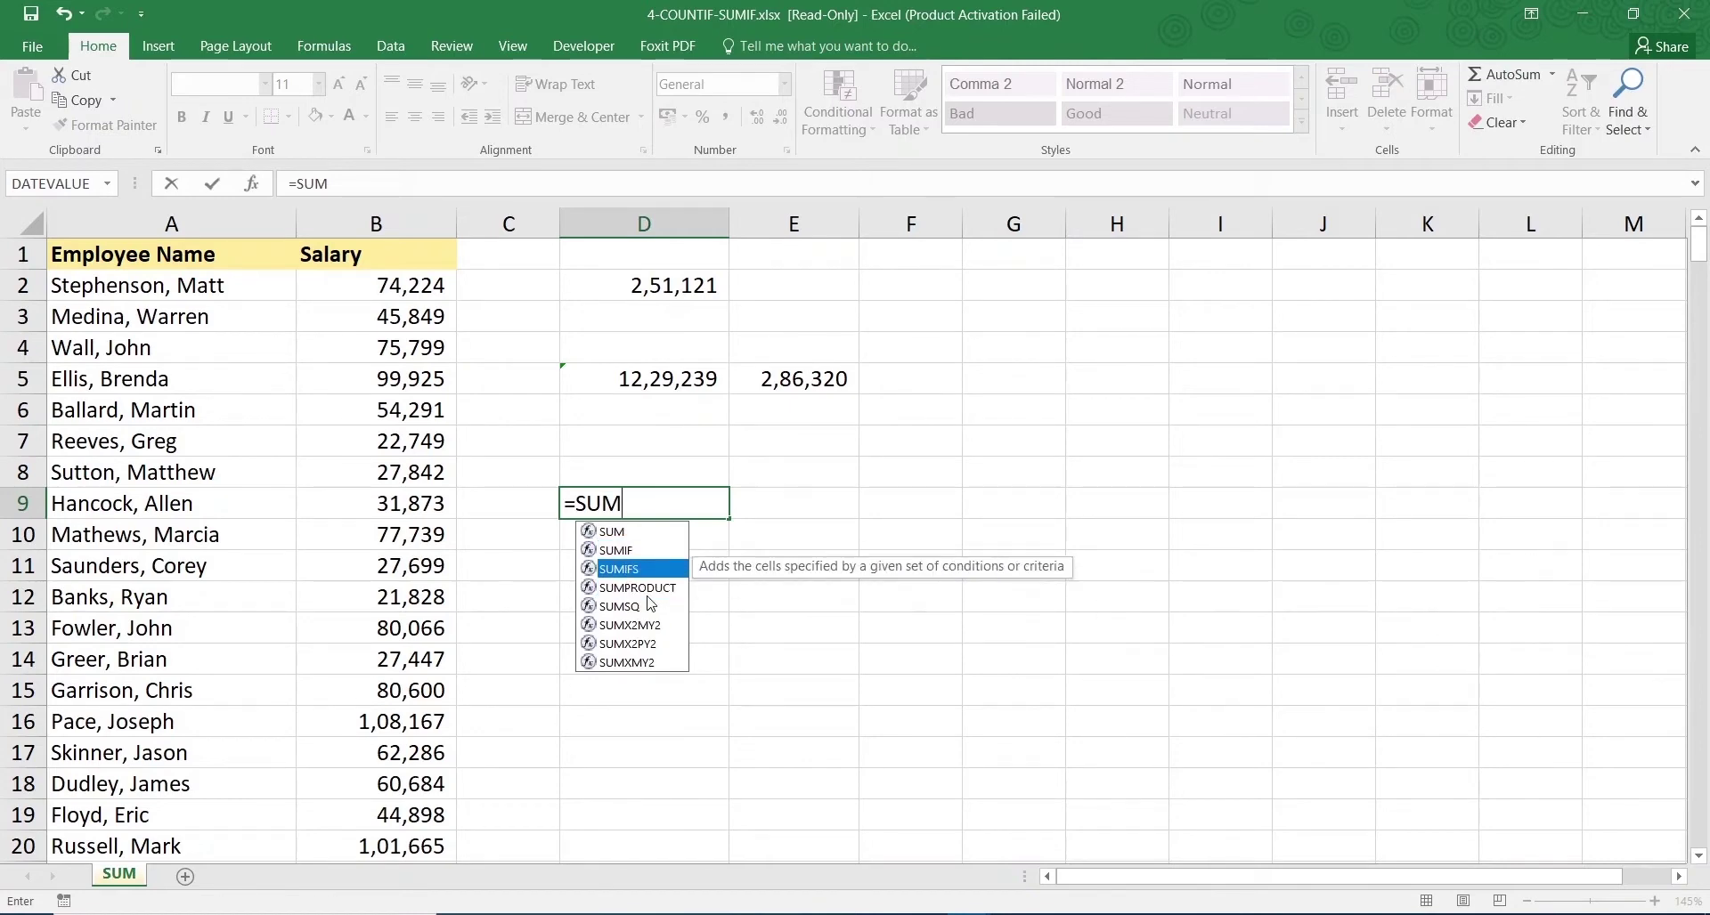
key(Down)
key(Down)
click(638, 626)
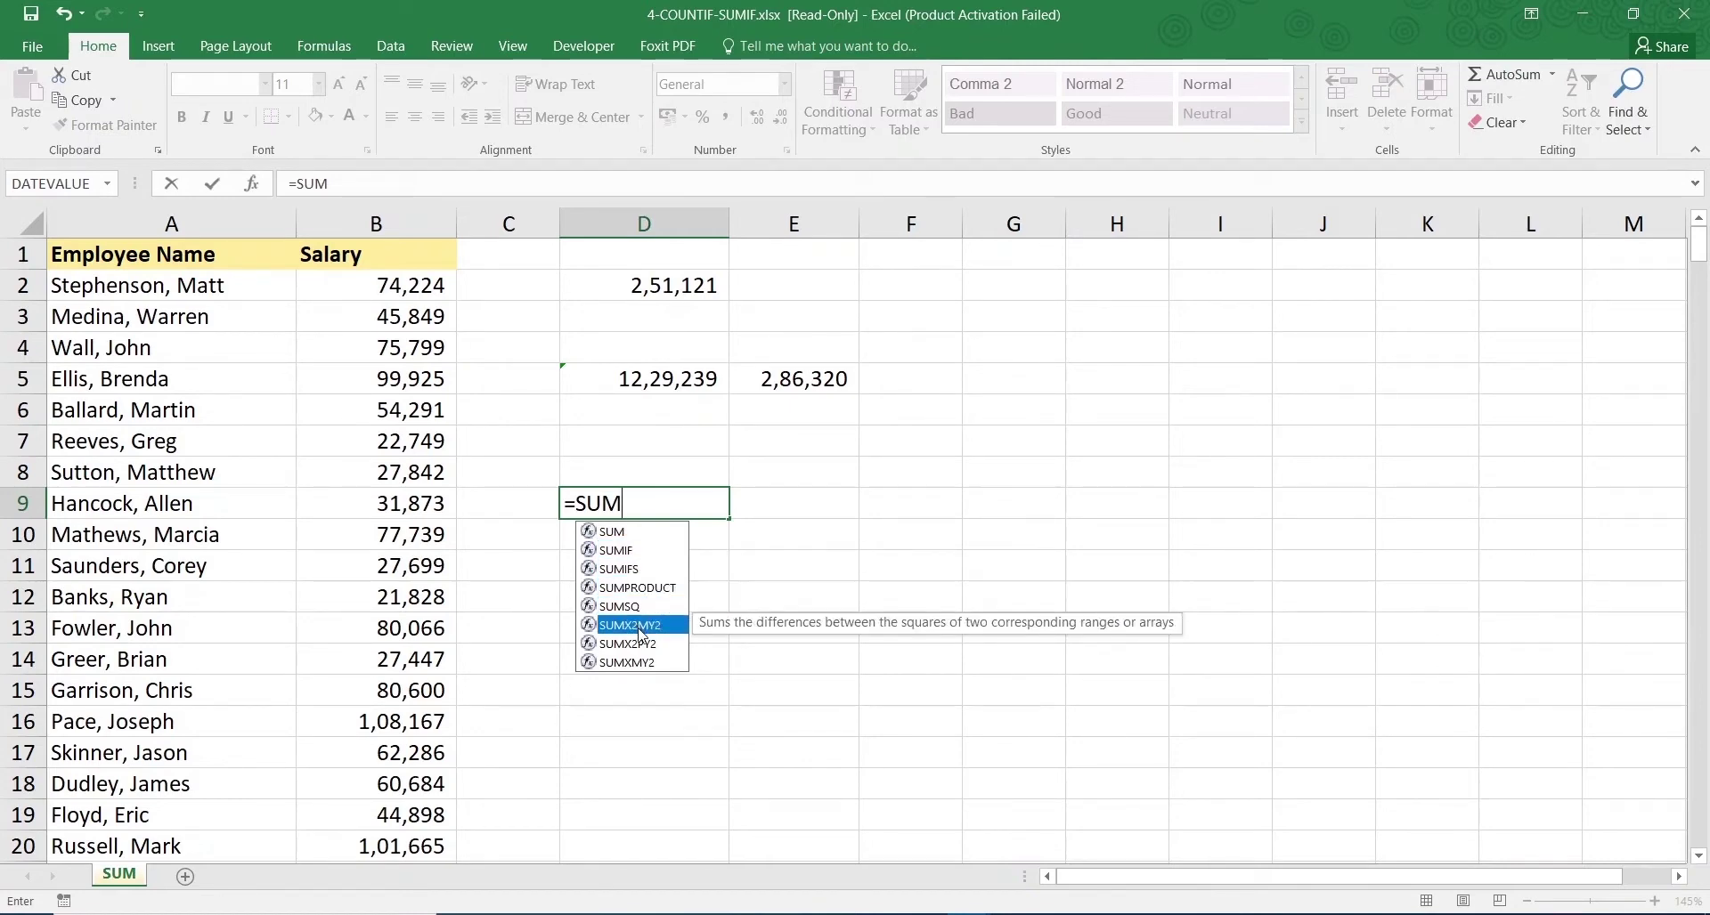
click(641, 642)
click(643, 663)
click(643, 625)
click(666, 591)
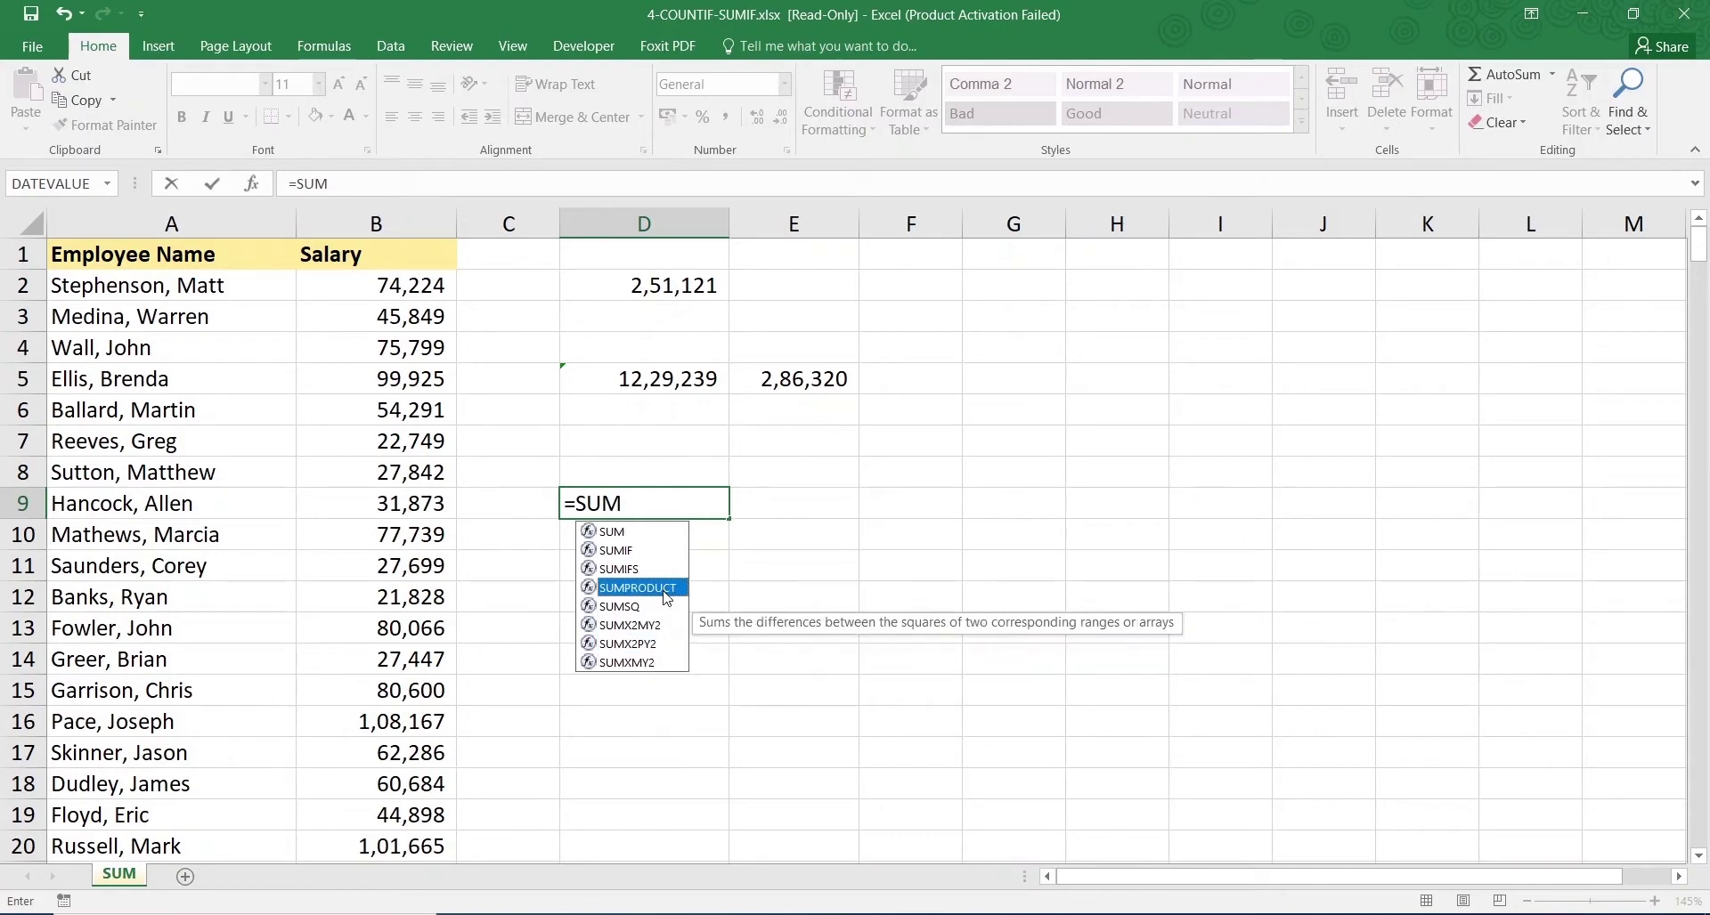
click(650, 570)
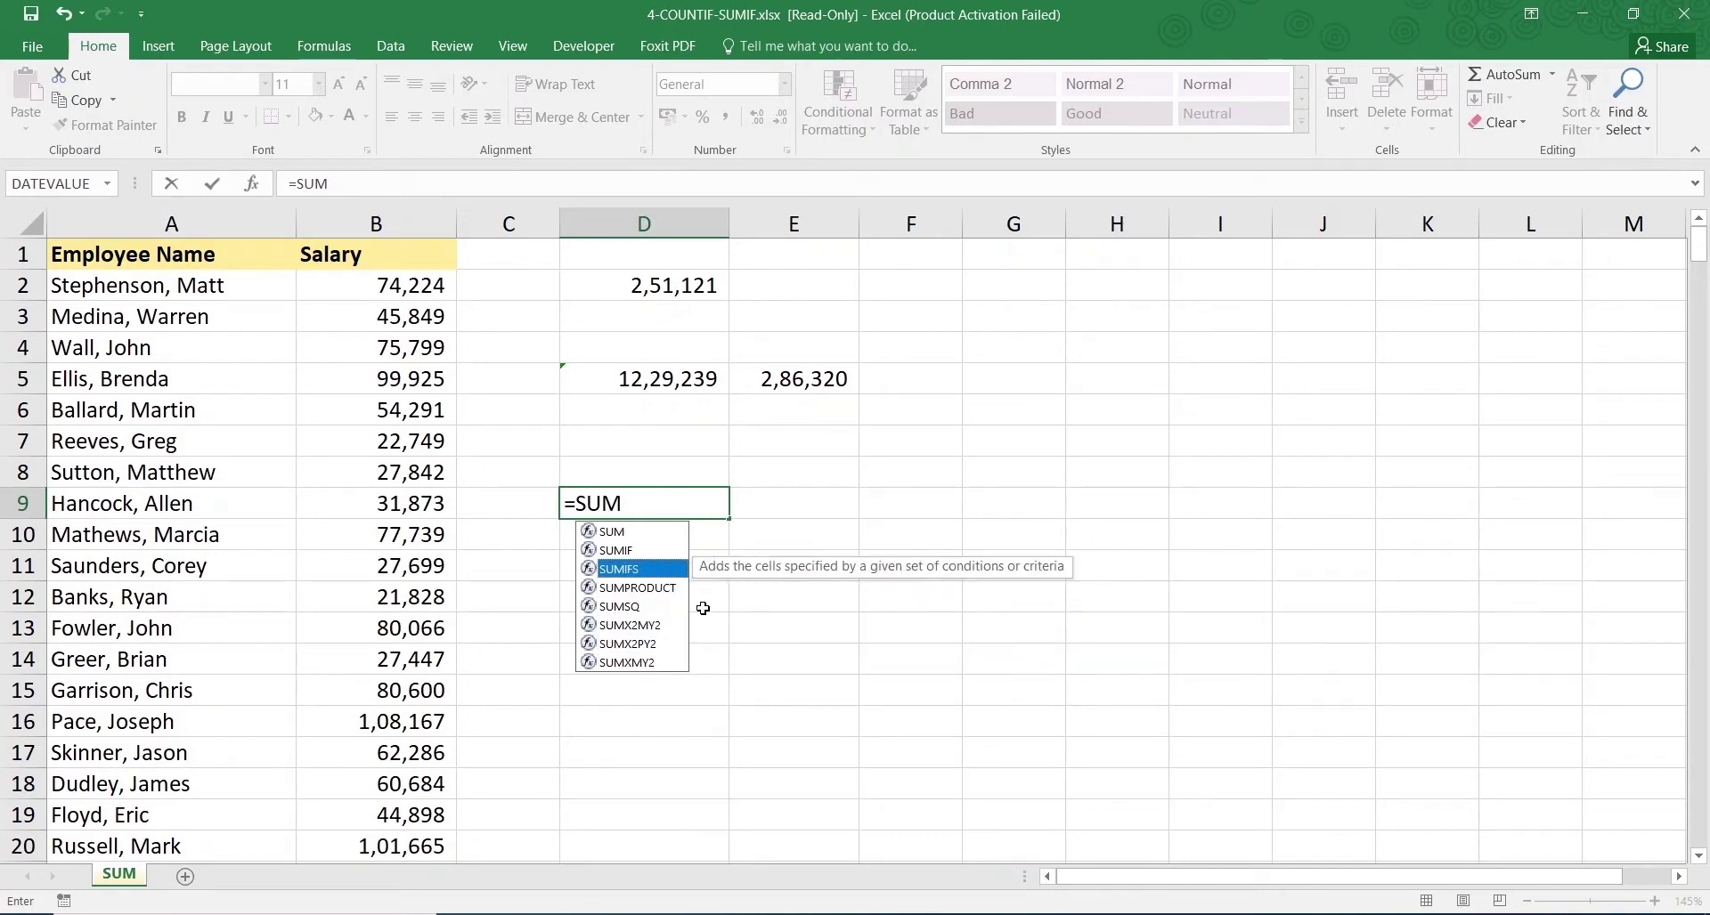
click(613, 533)
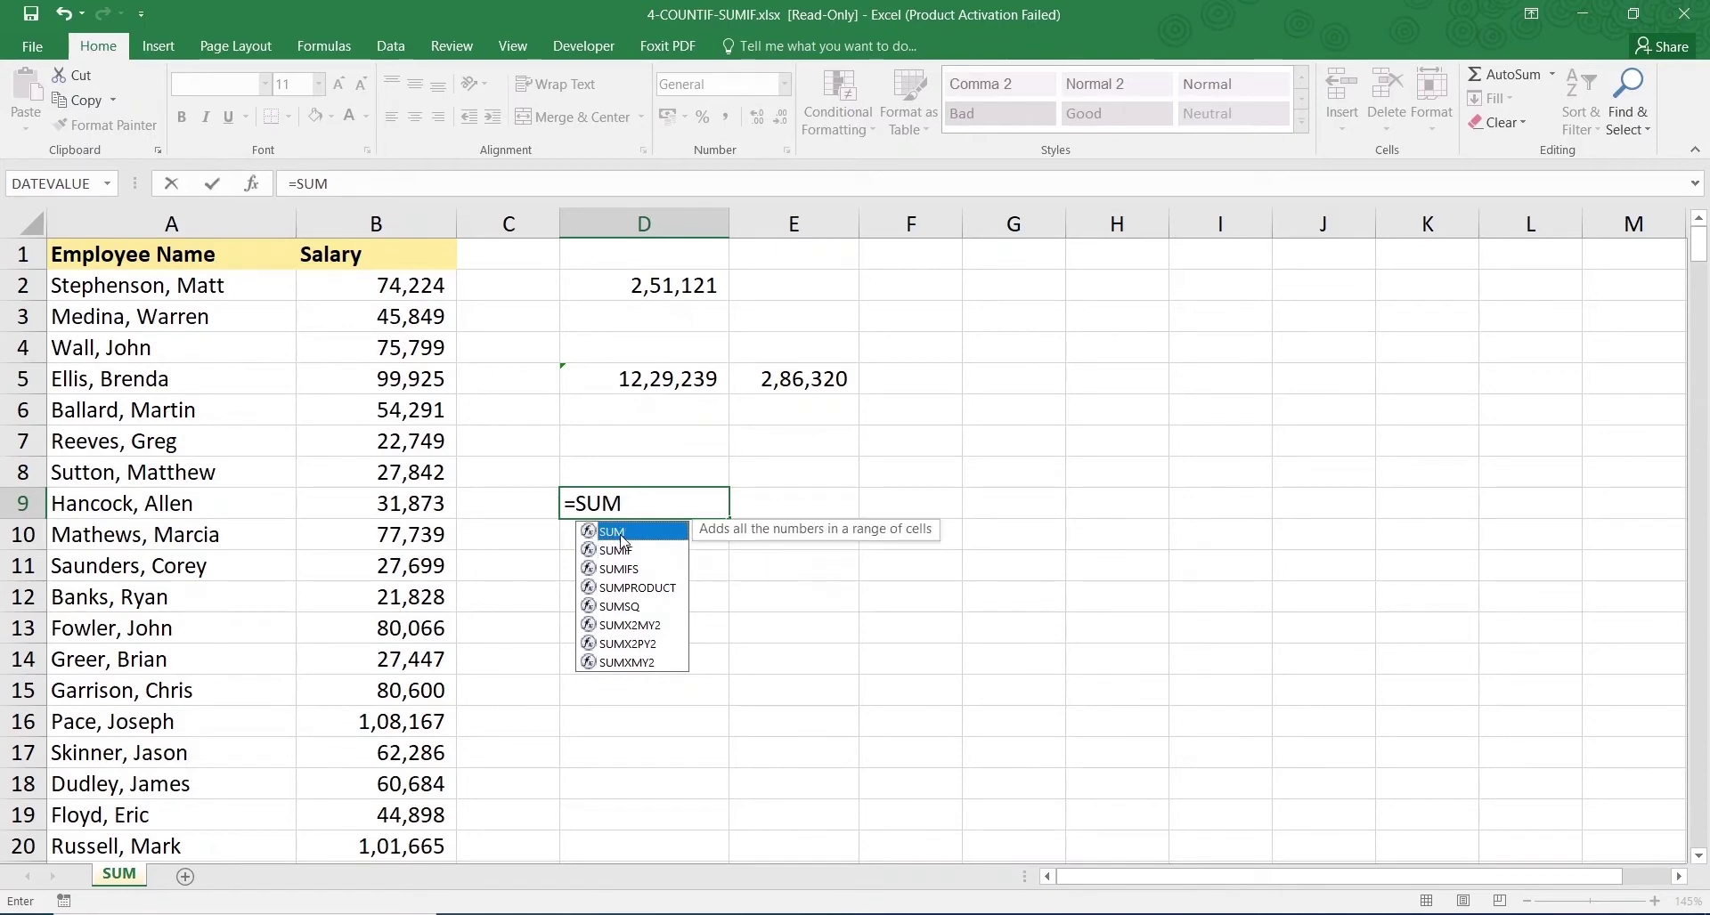
click(623, 549)
click(628, 586)
click(636, 509)
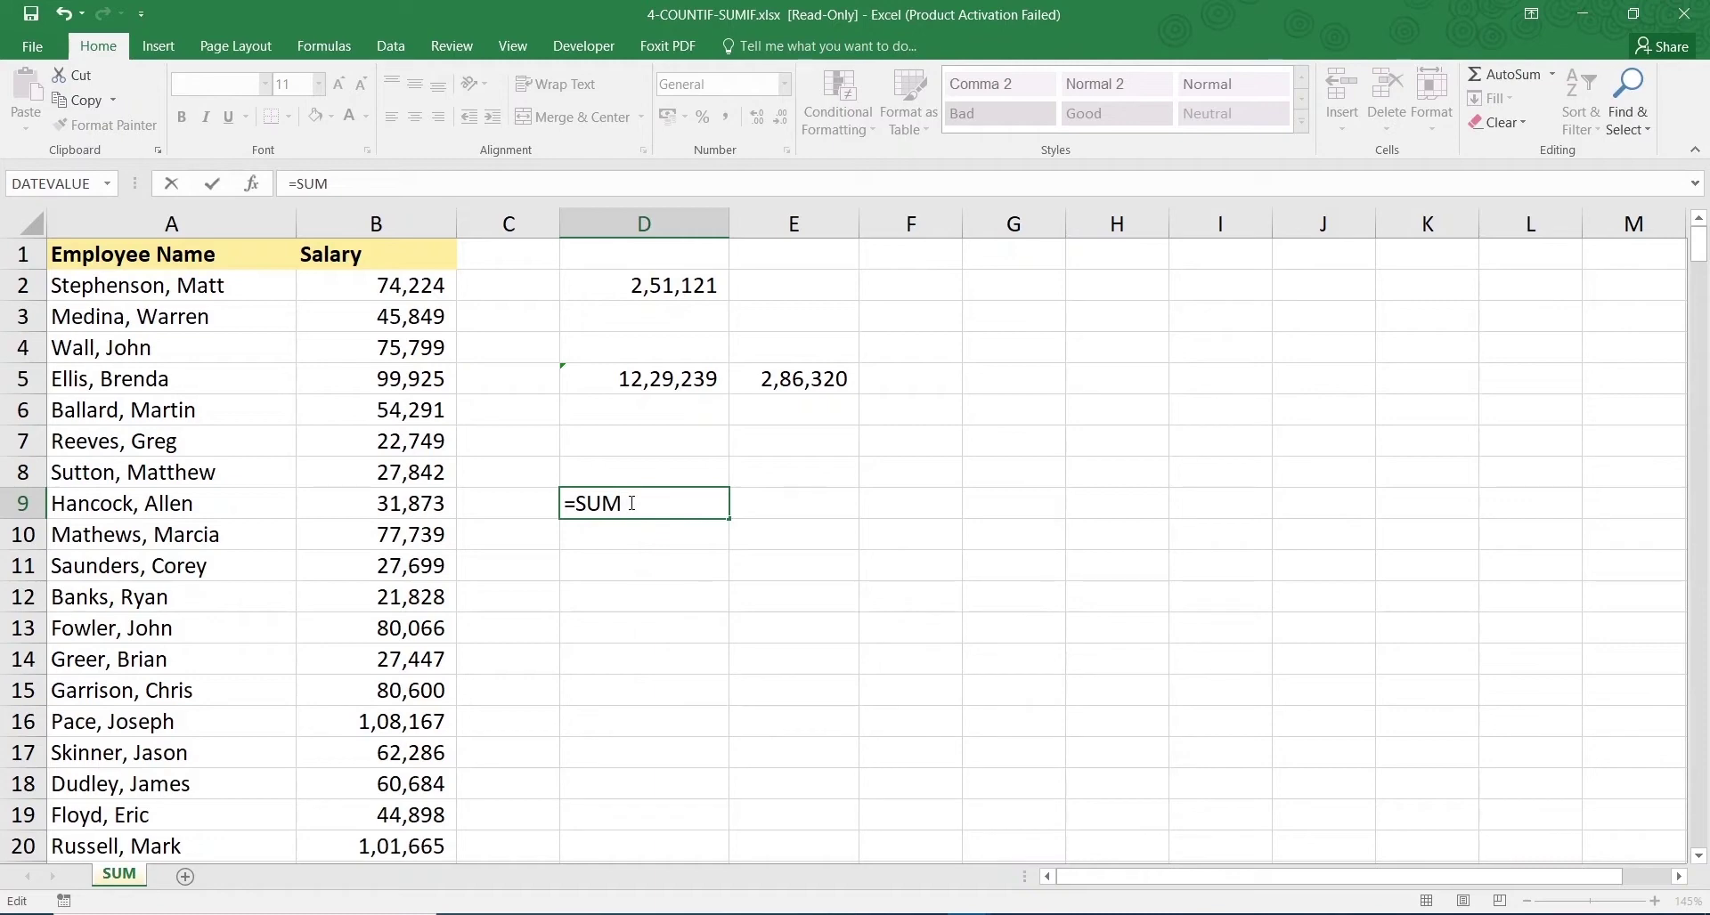
text(()
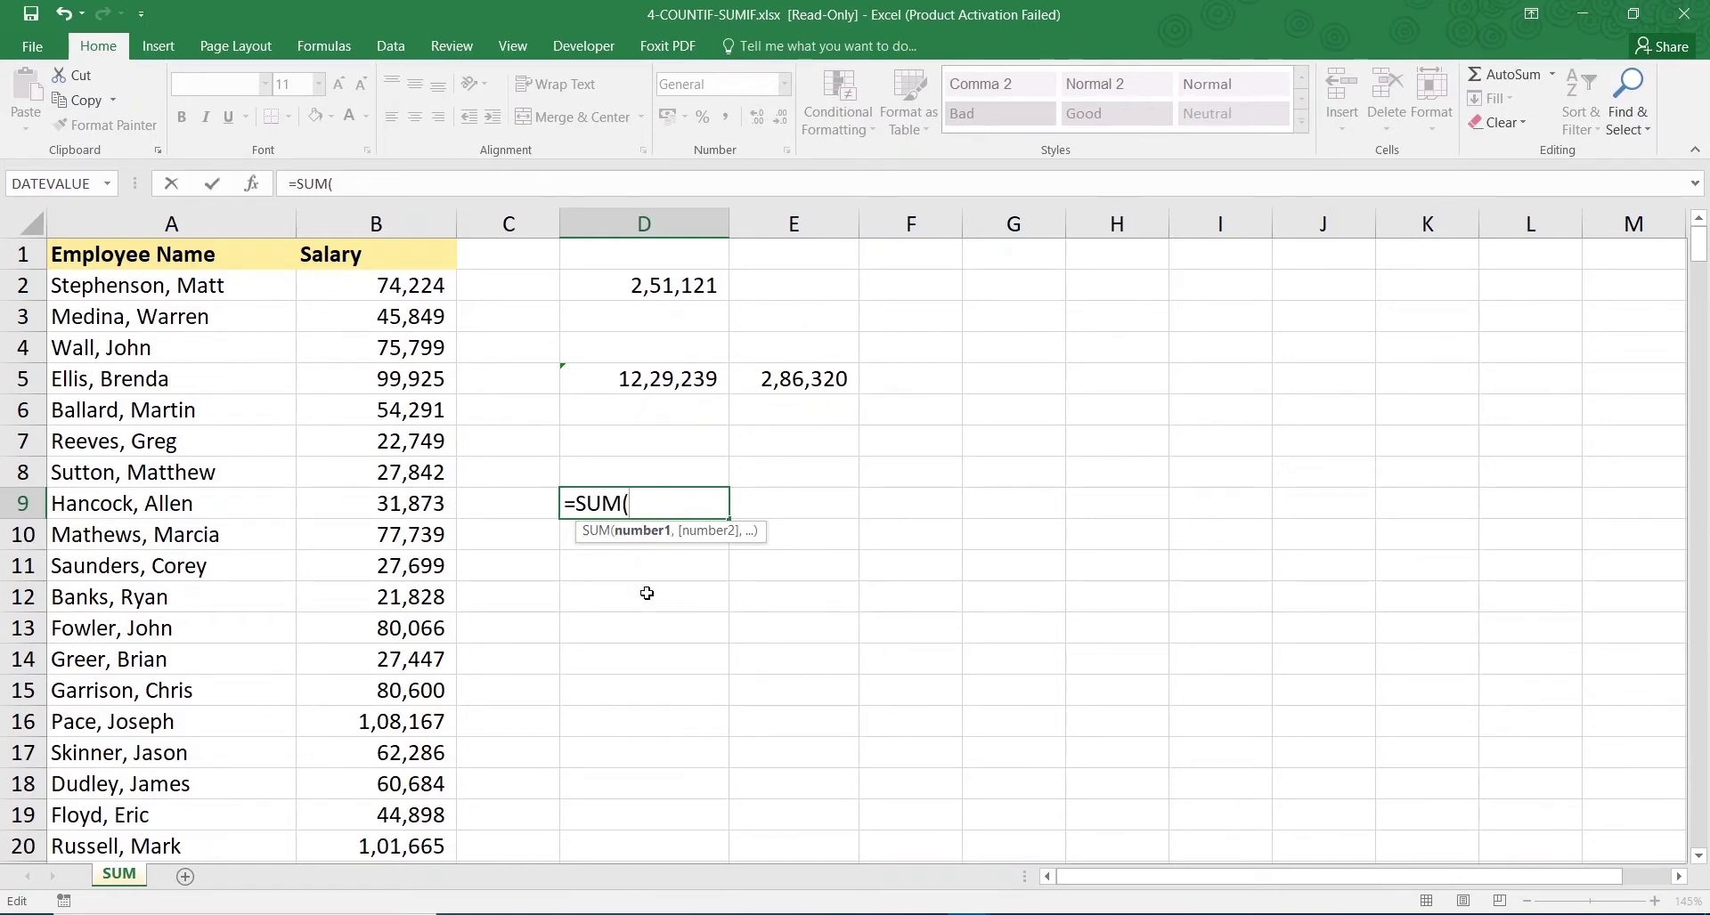
key(Escape)
Start a VLOOKUP formula in cell D8 to examine the arguments its syntax hint lists
click(638, 467)
text(=)
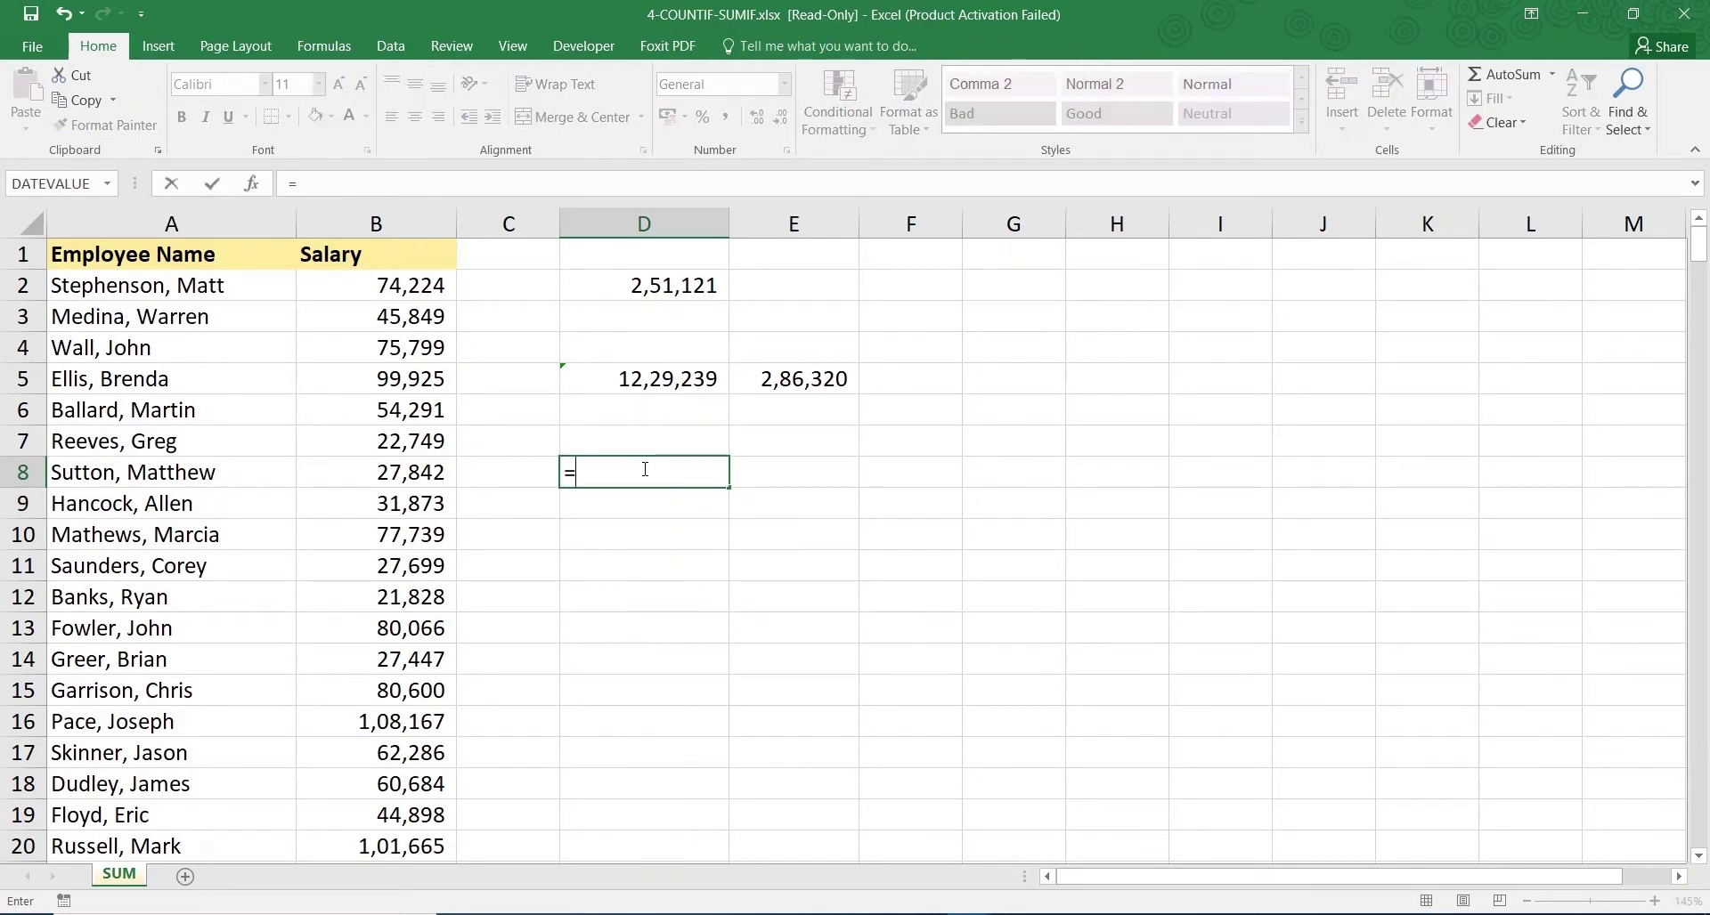
text(vloo)
key(Tab)
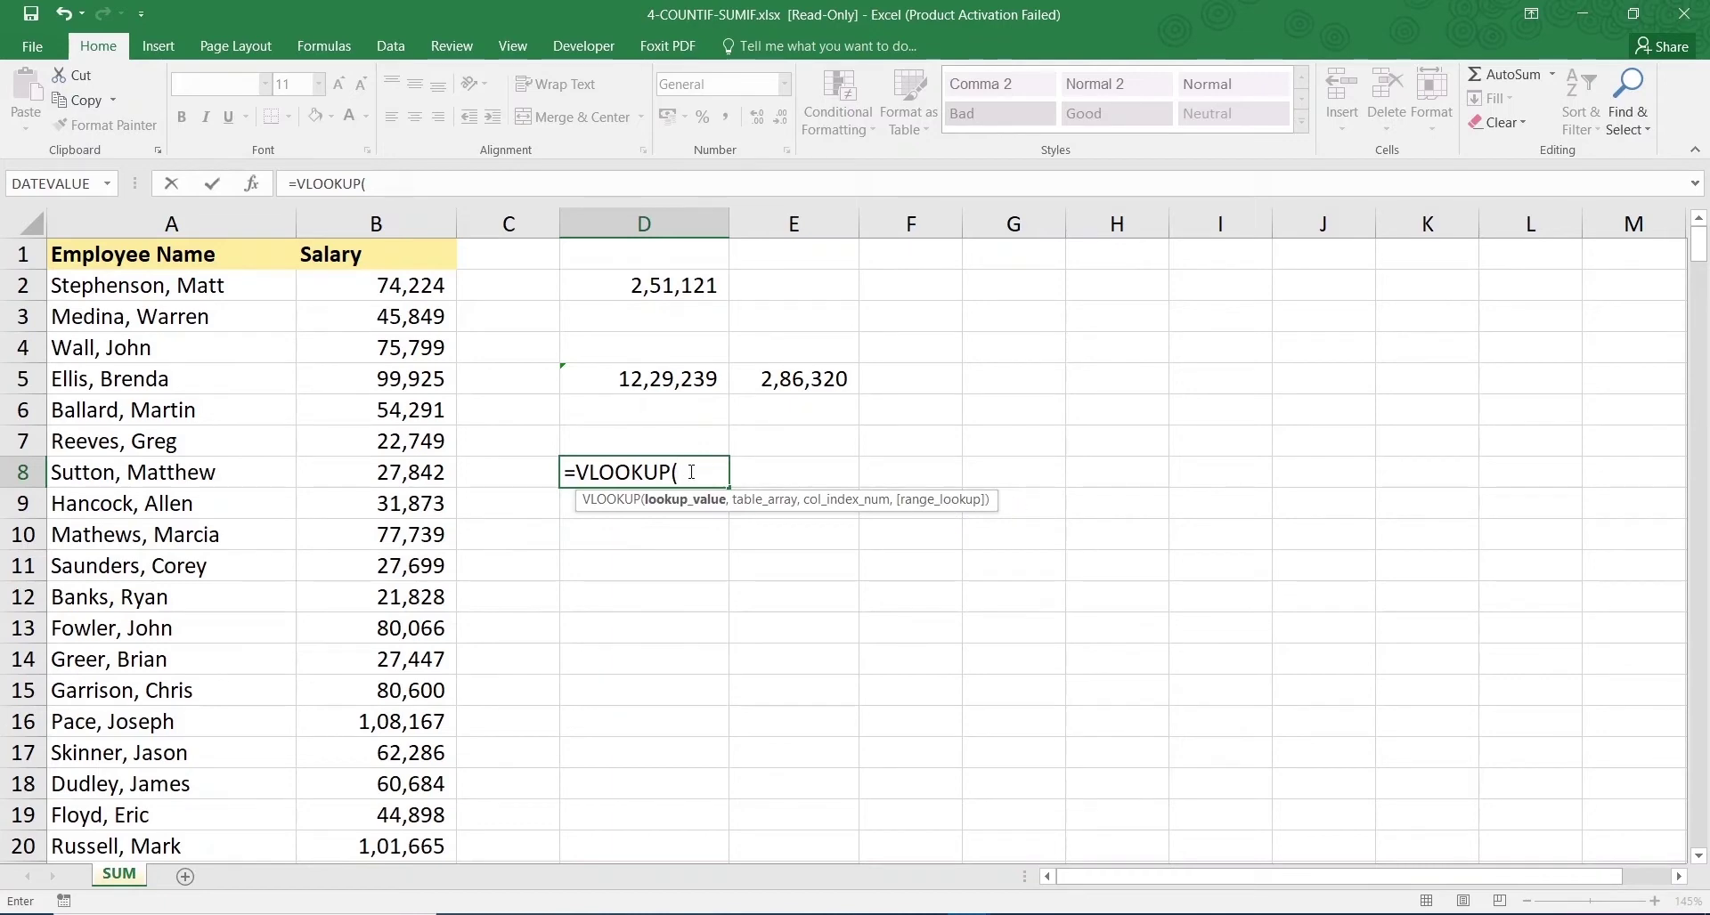
click(731, 541)
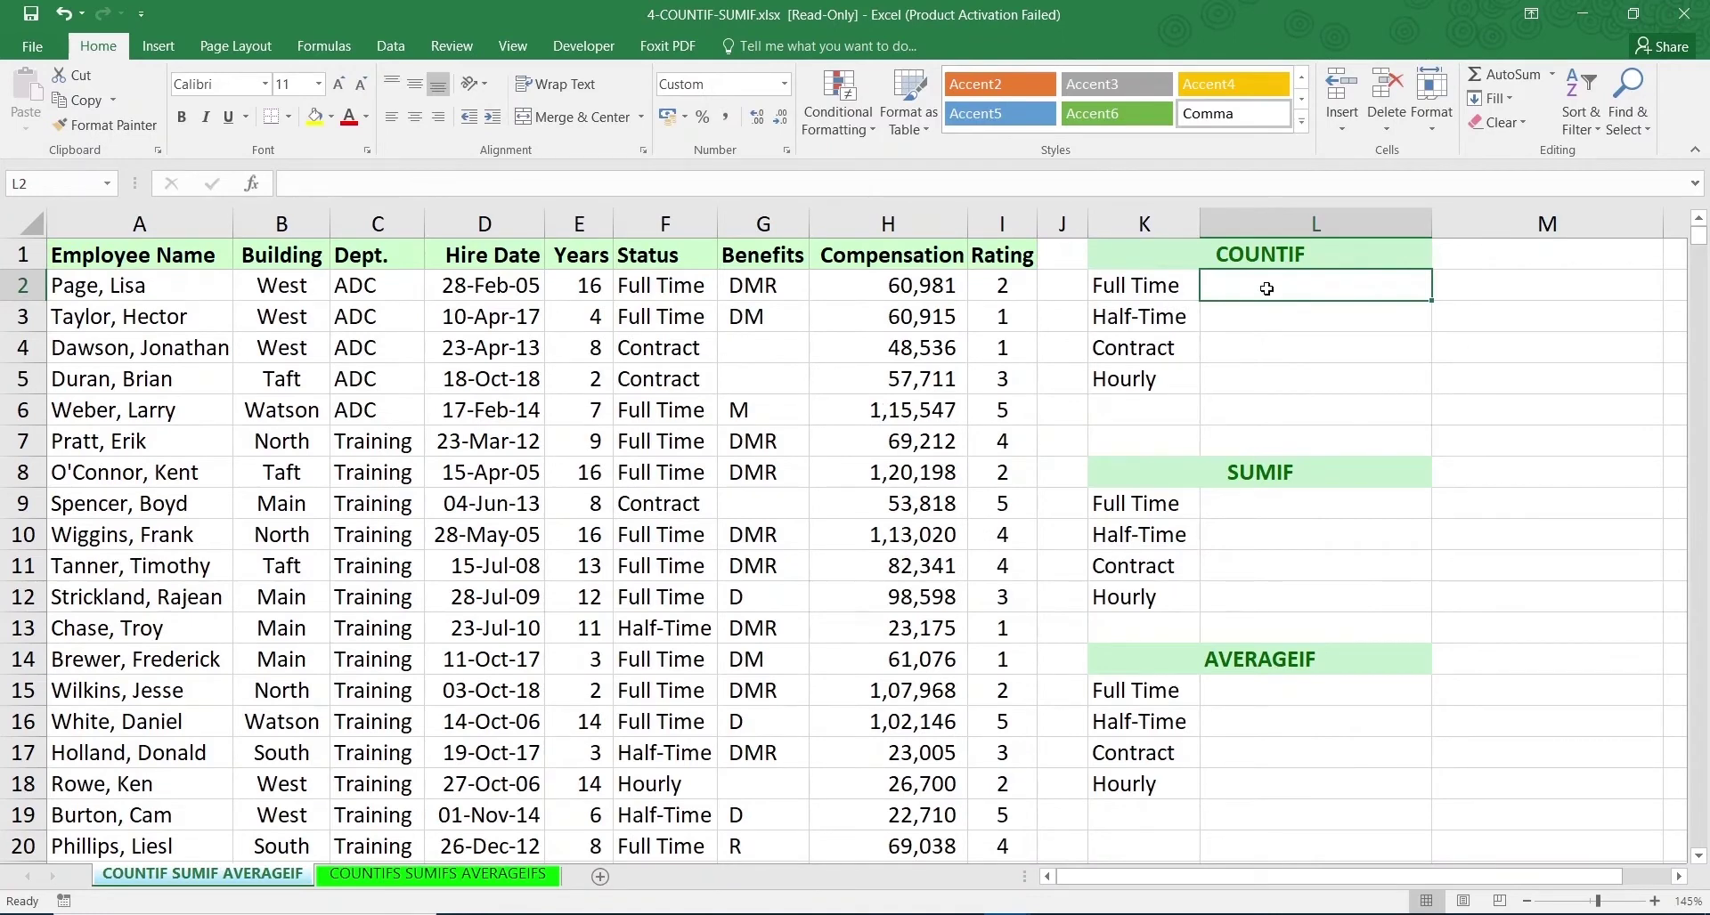
Examine the employee table on the COUNTIF SUMIF AVERAGEIF sheet down to its last row, including the Compensation column
scroll(689, 601, down, 5)
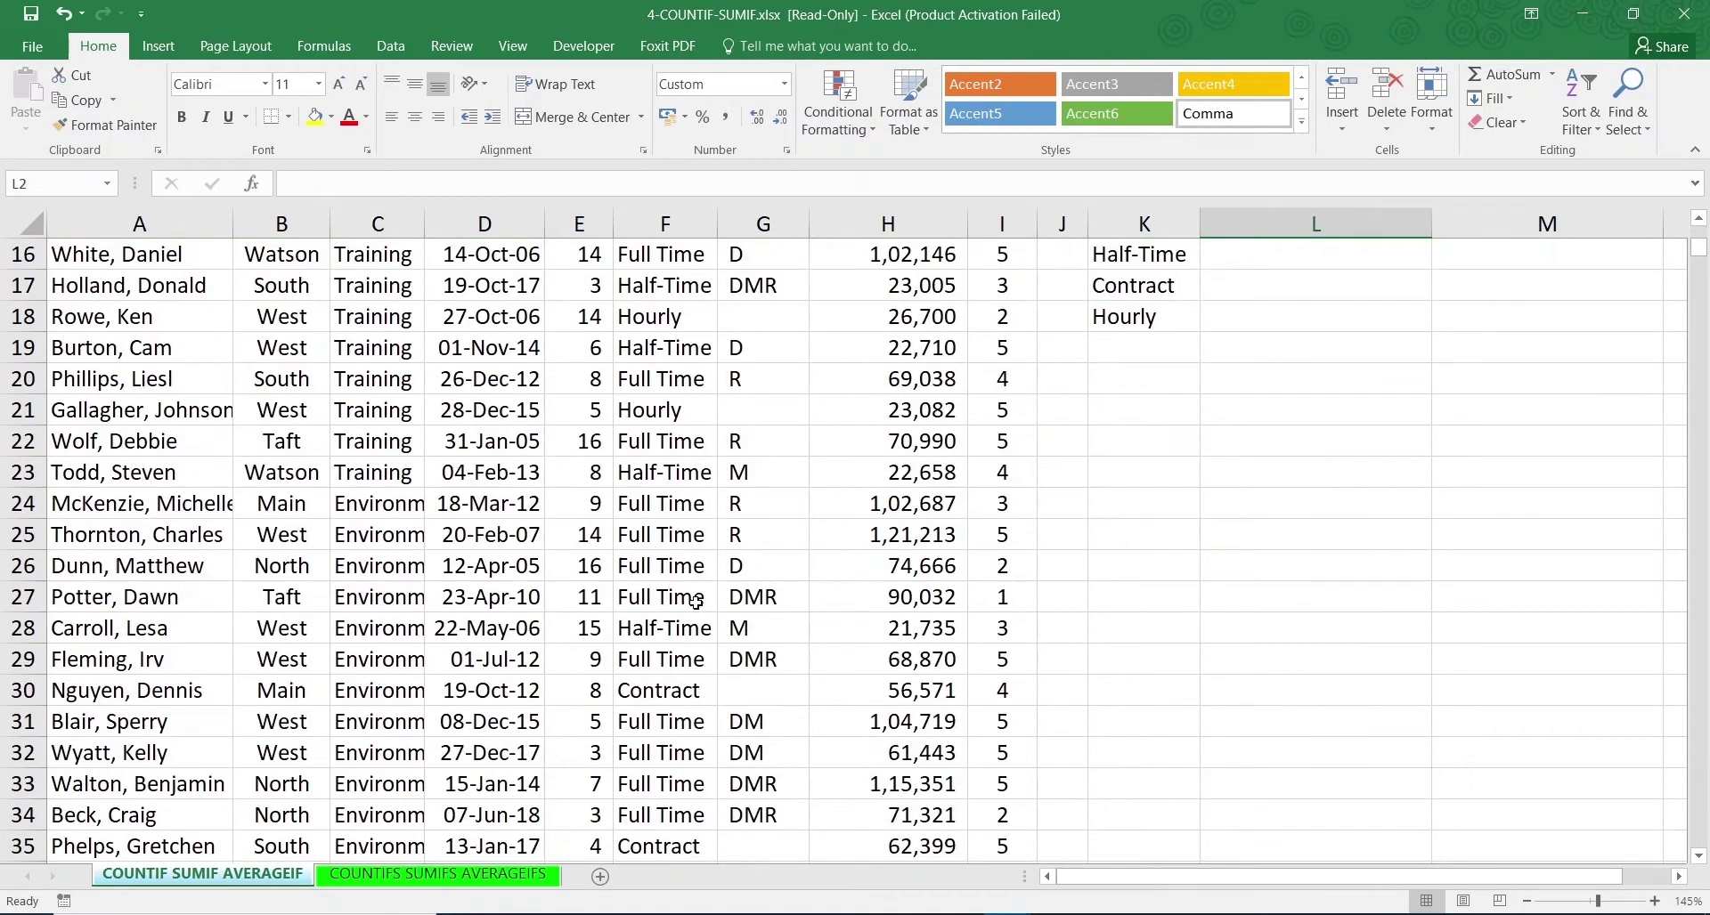
scroll(722, 590, up, 5)
click(896, 347)
scroll(897, 361, down, 20)
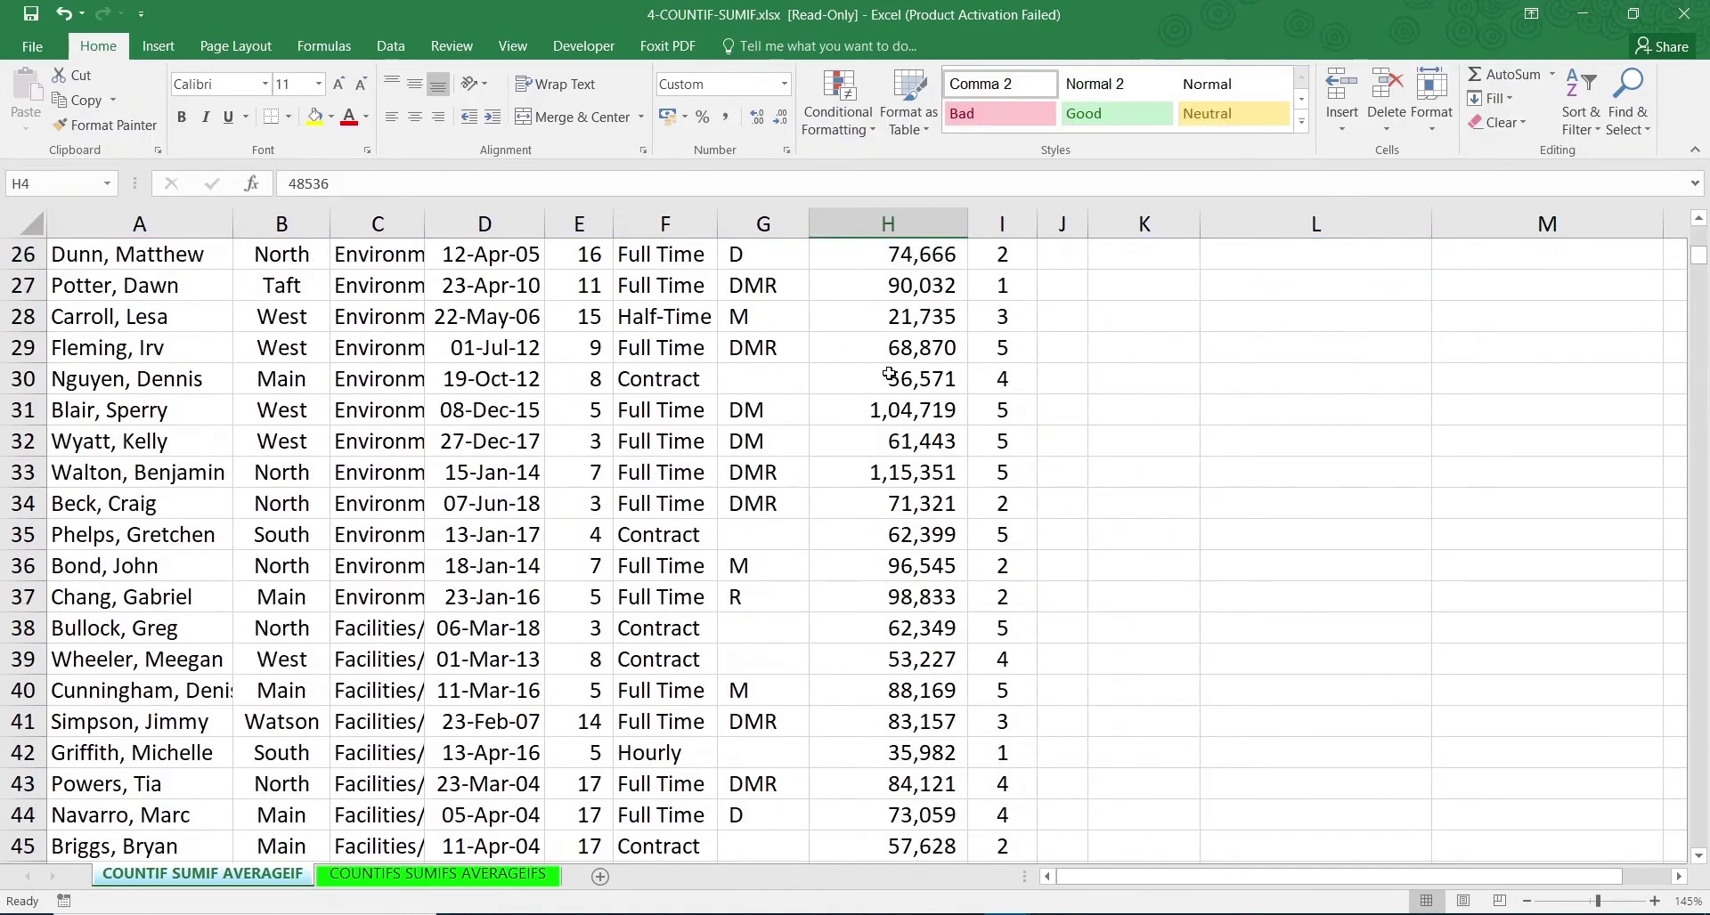
drag(1707, 329, 1707, 672)
scroll(917, 664, down, 20)
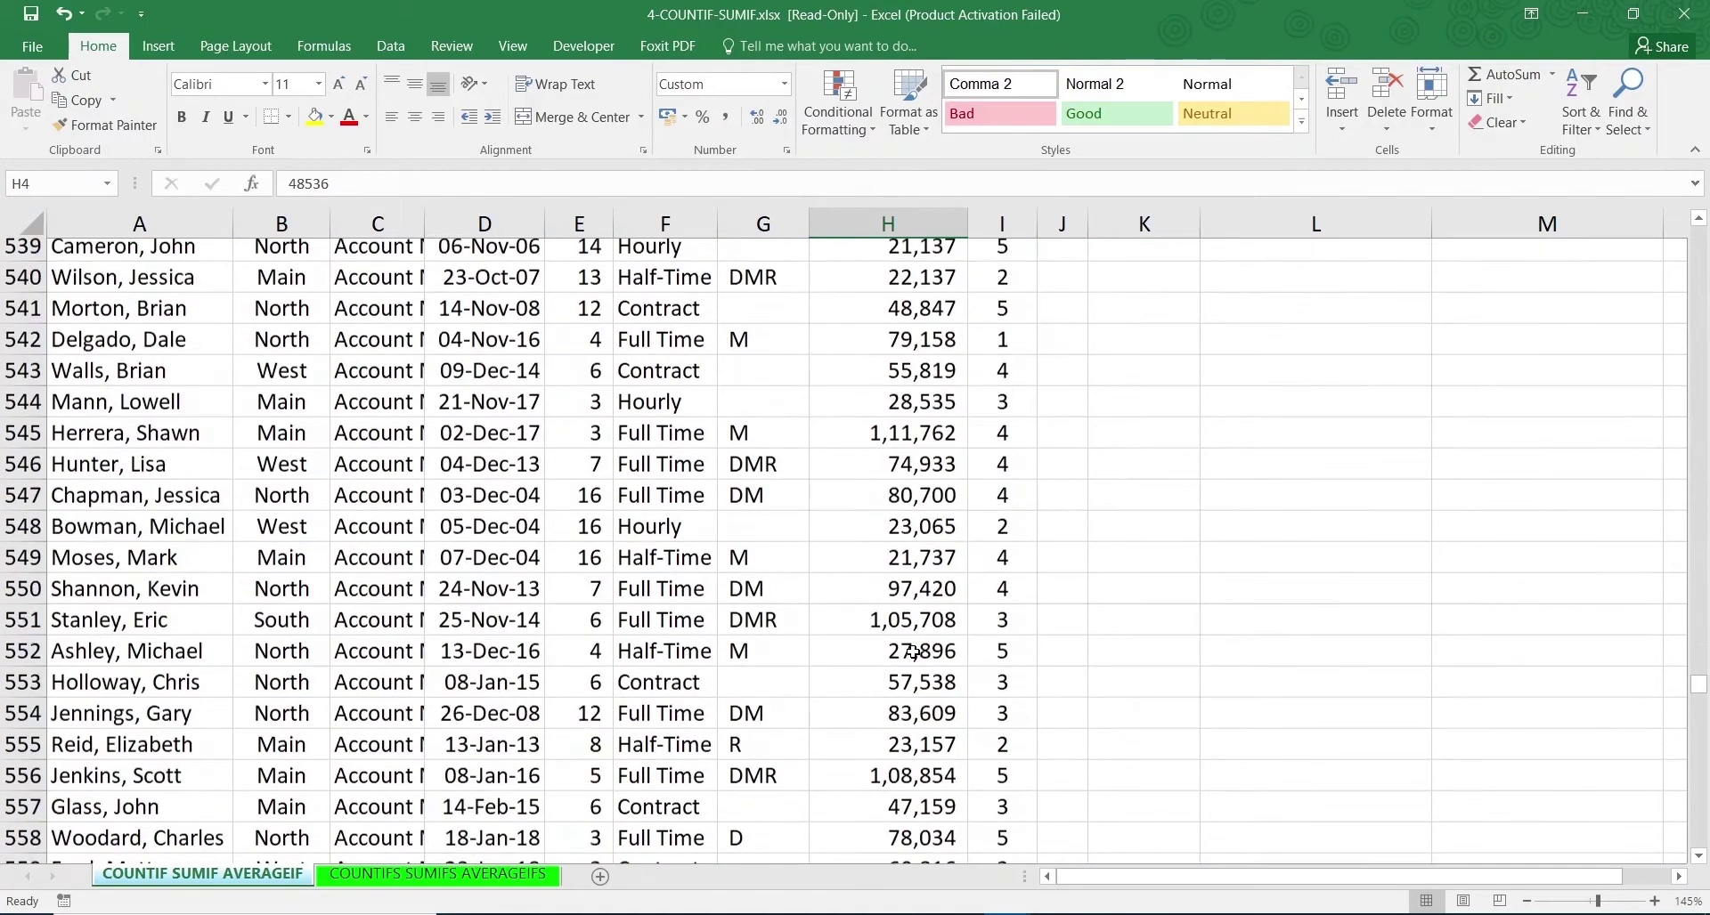
scroll(917, 672, down, 20)
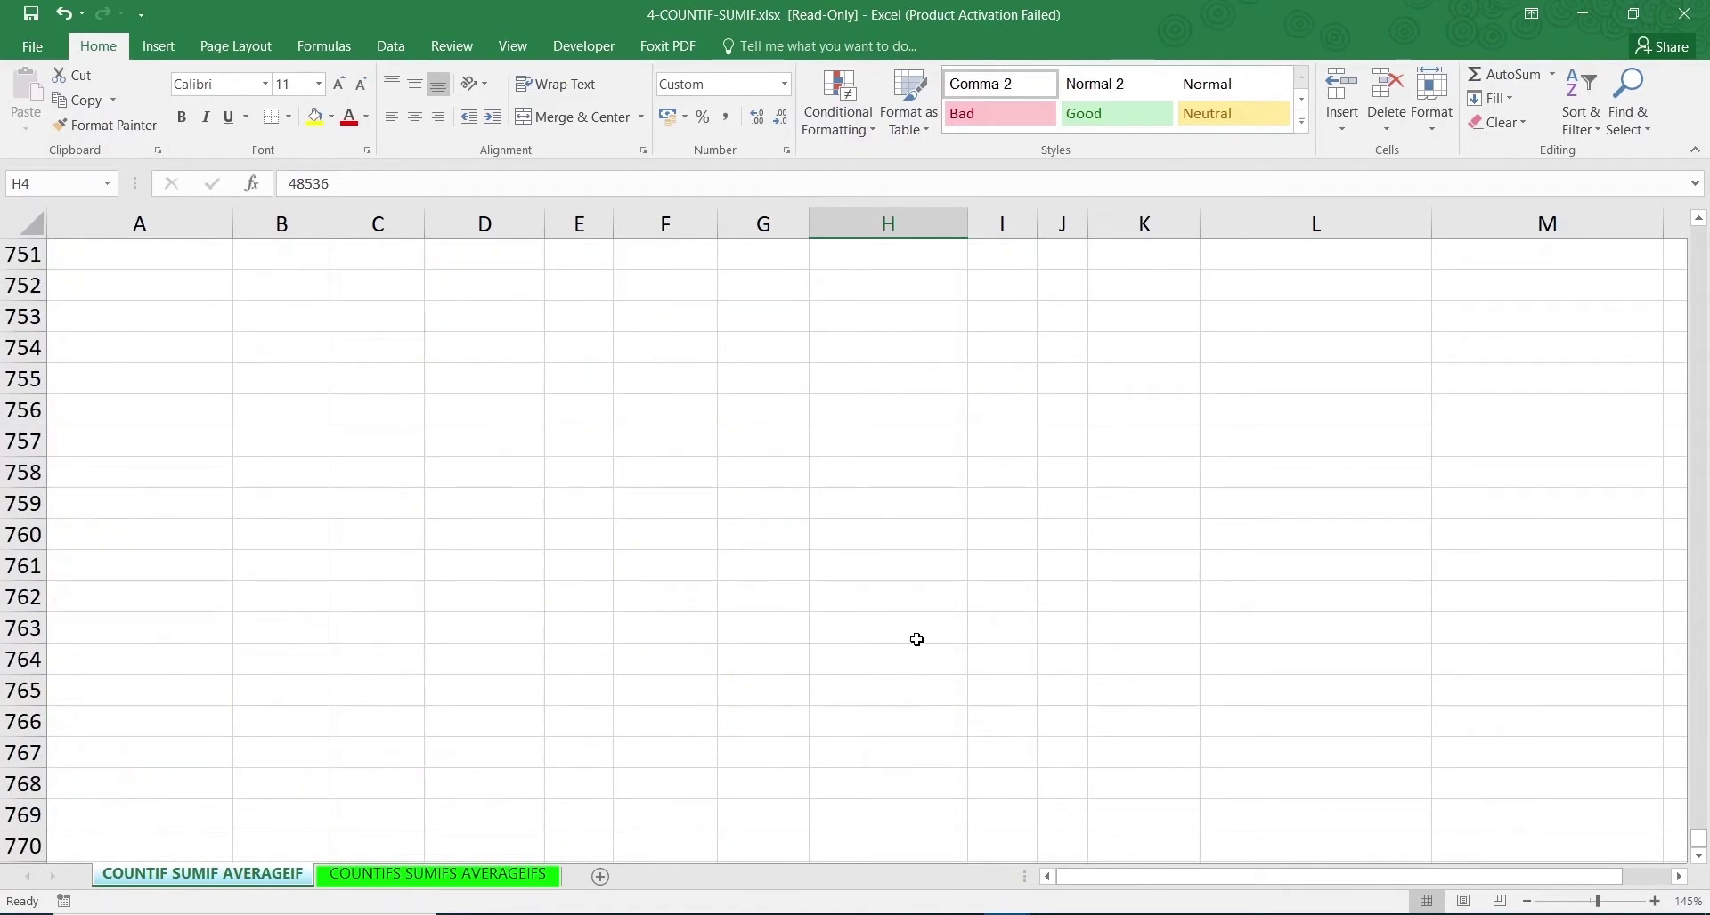
scroll(916, 637, up, 7)
click(910, 647)
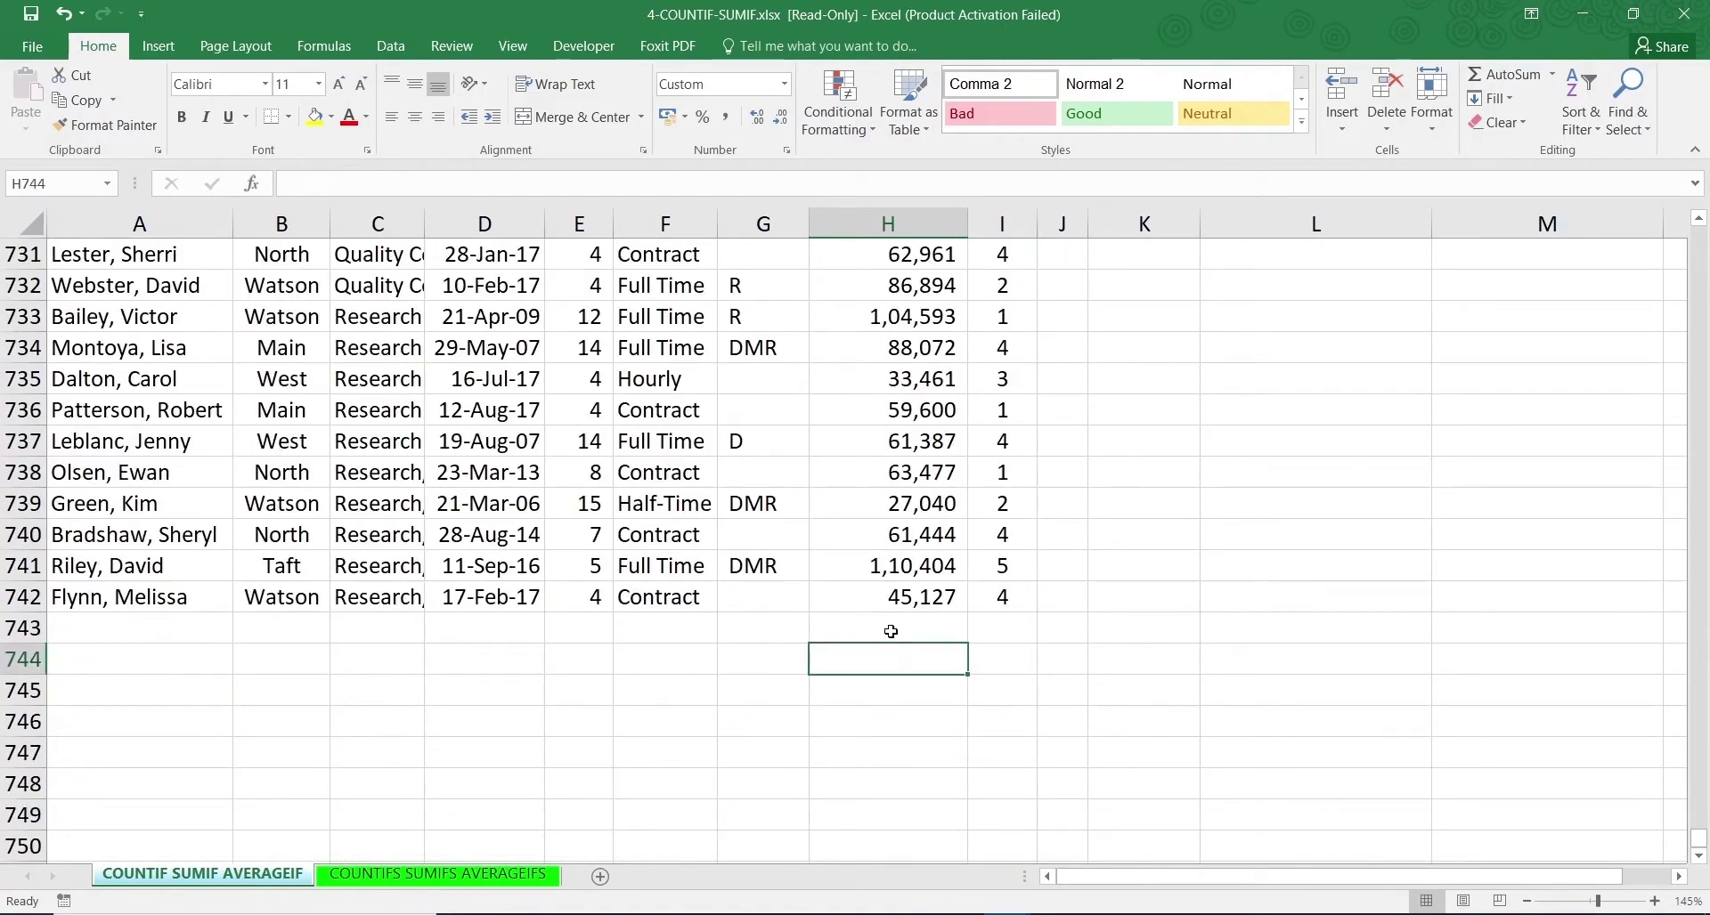
Try to total the Compensation column in cell H744 with an automatic SUM of H2:H743
click(891, 631)
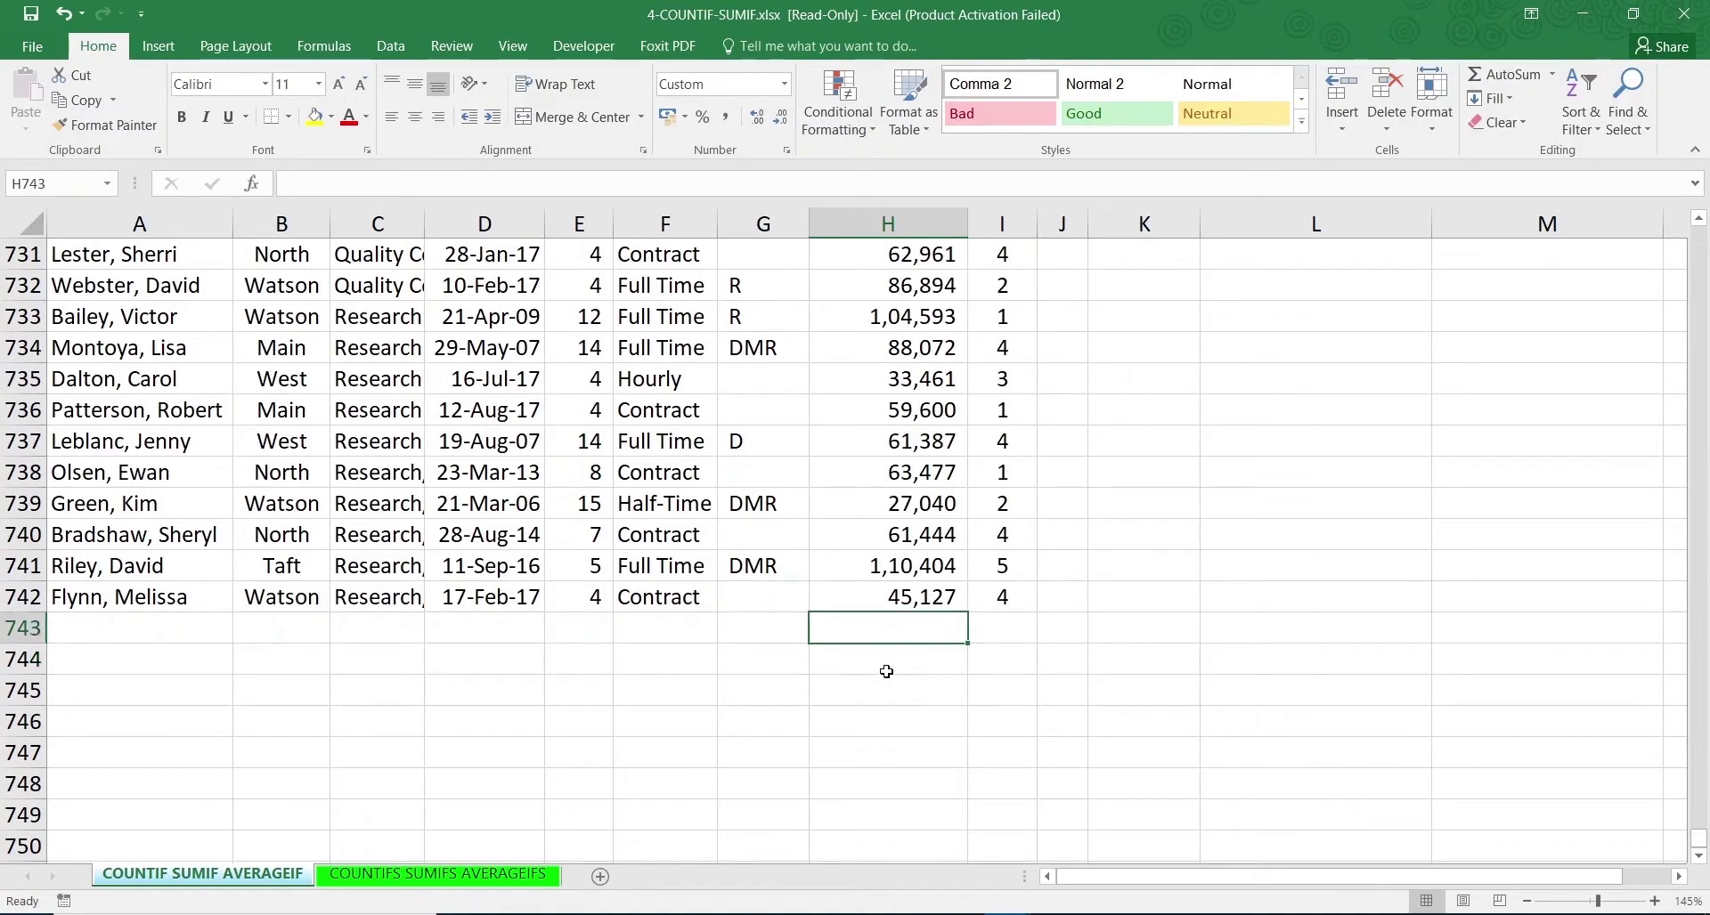
click(897, 648)
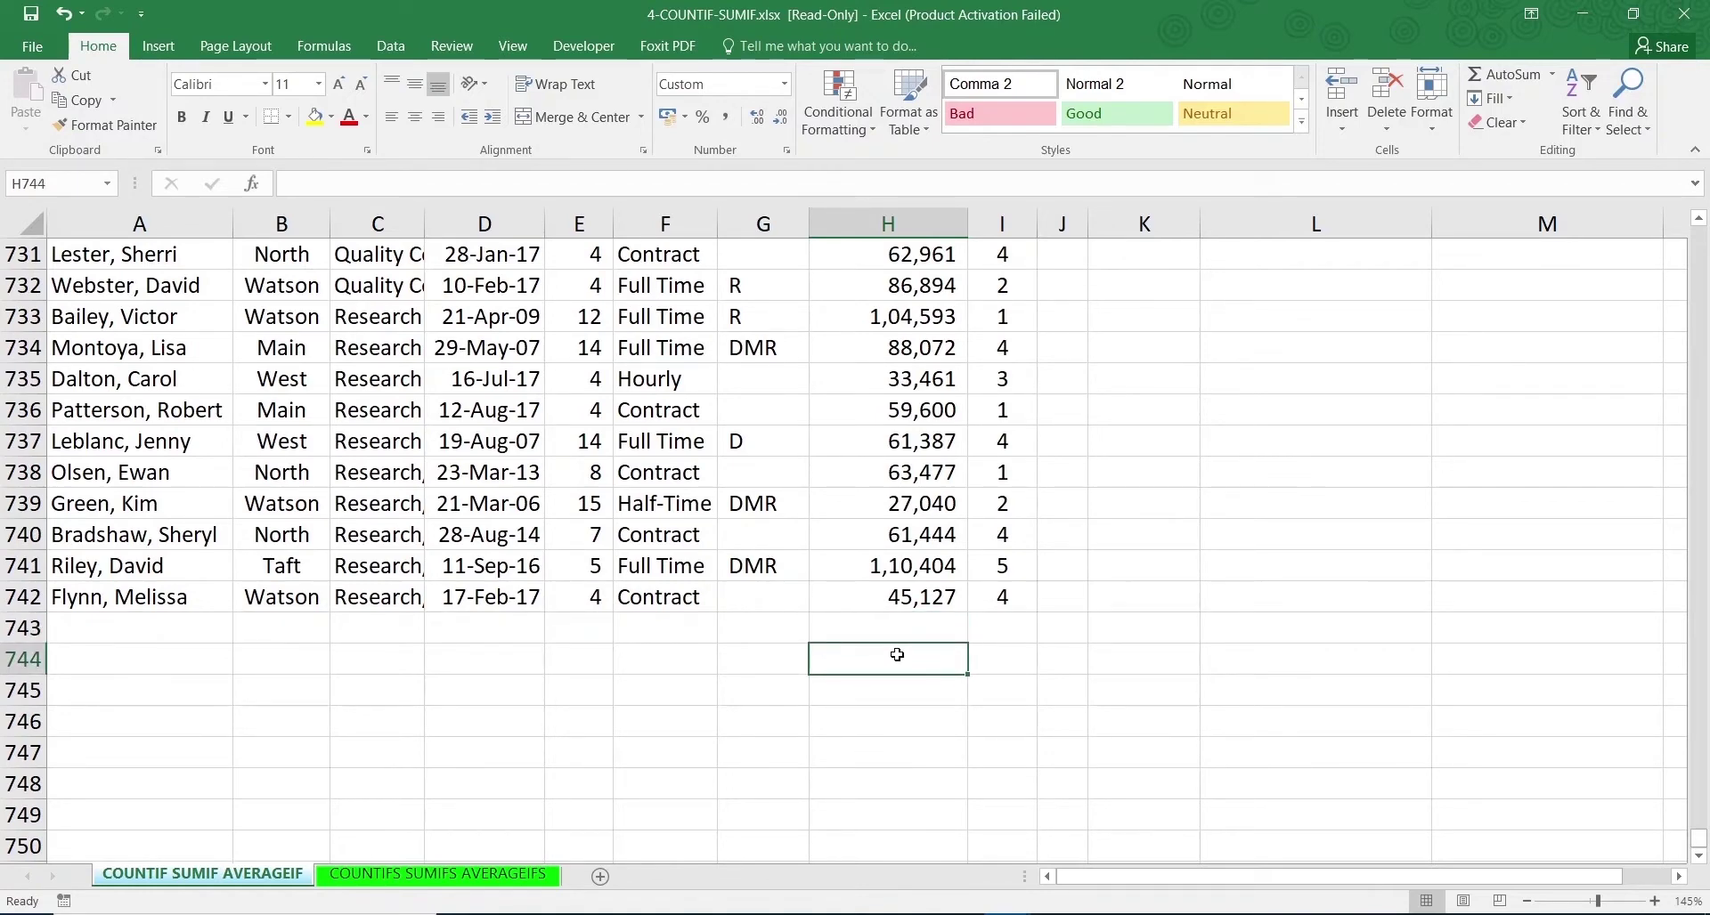
key(alt+equal)
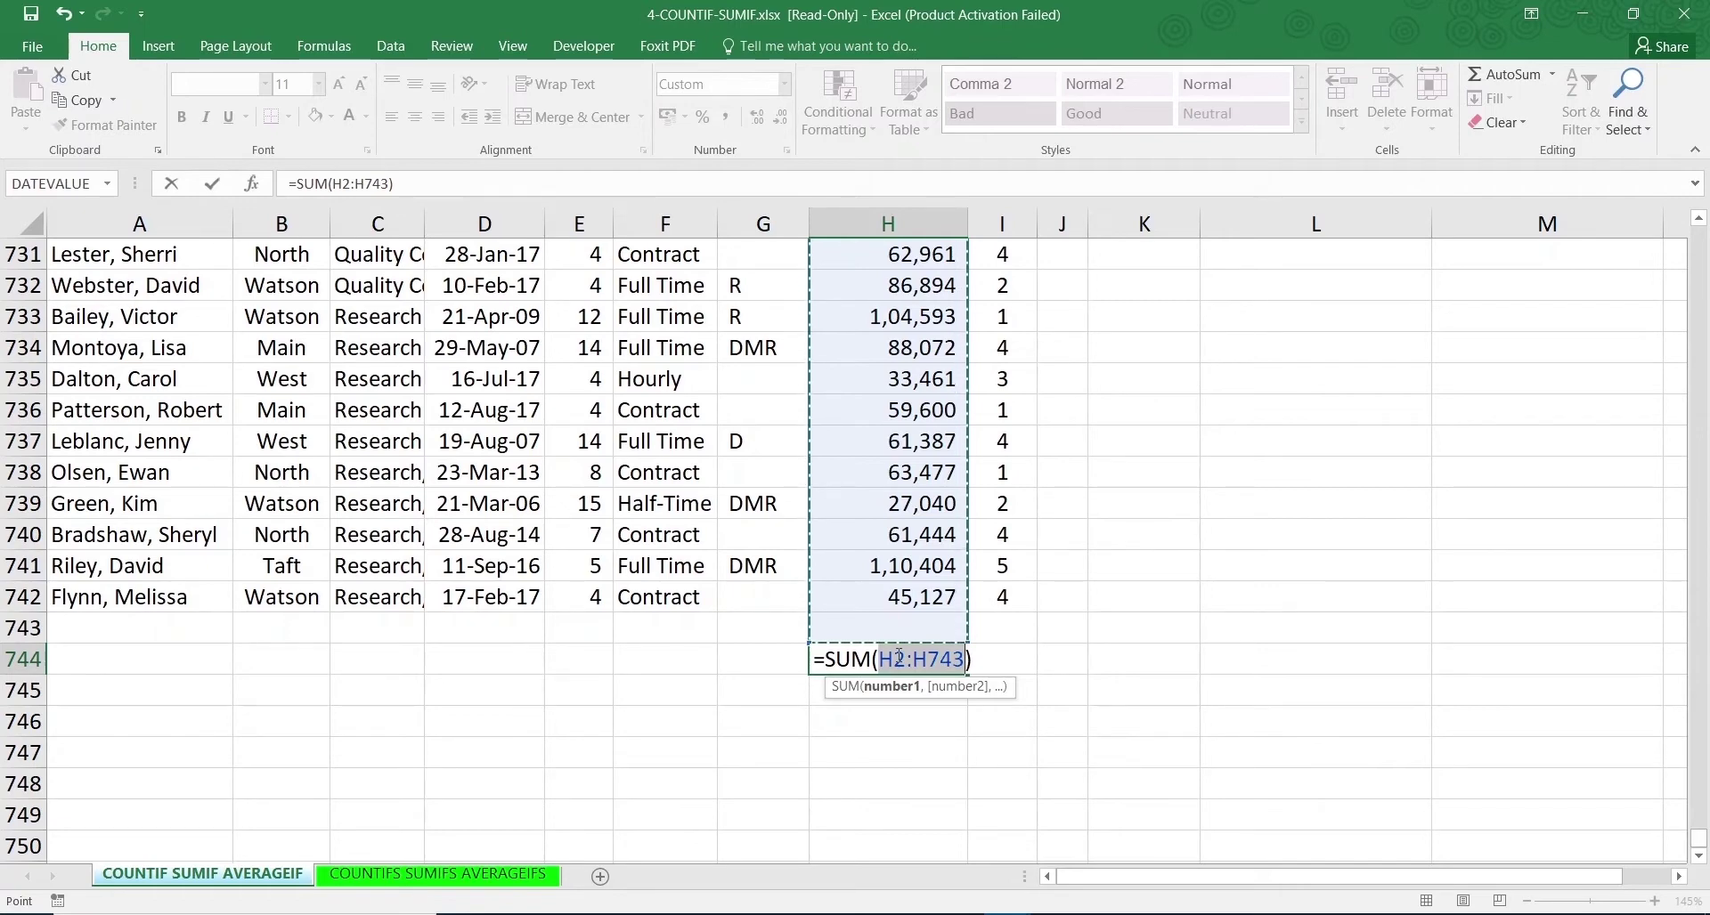
key(ctrl+Return)
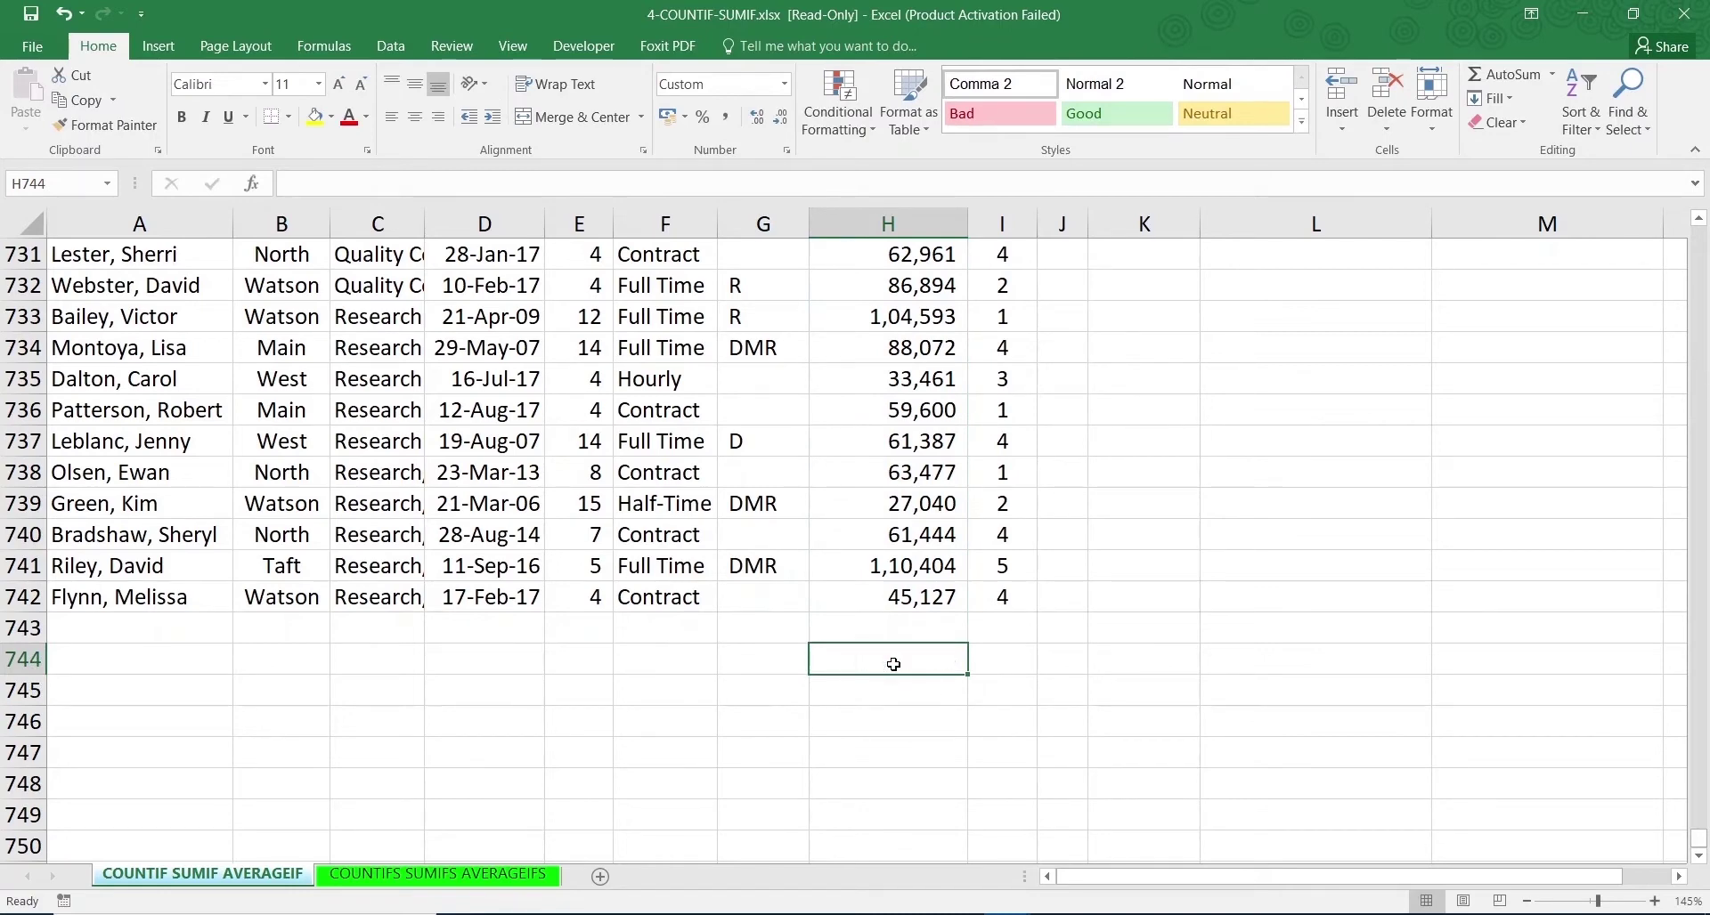
Return to the start of the employee table and examine the COUNTIF, SUMIF and AVERAGEIF summary blocks beside it
scroll(1706, 508, up, 13)
scroll(1707, 508, up, 20)
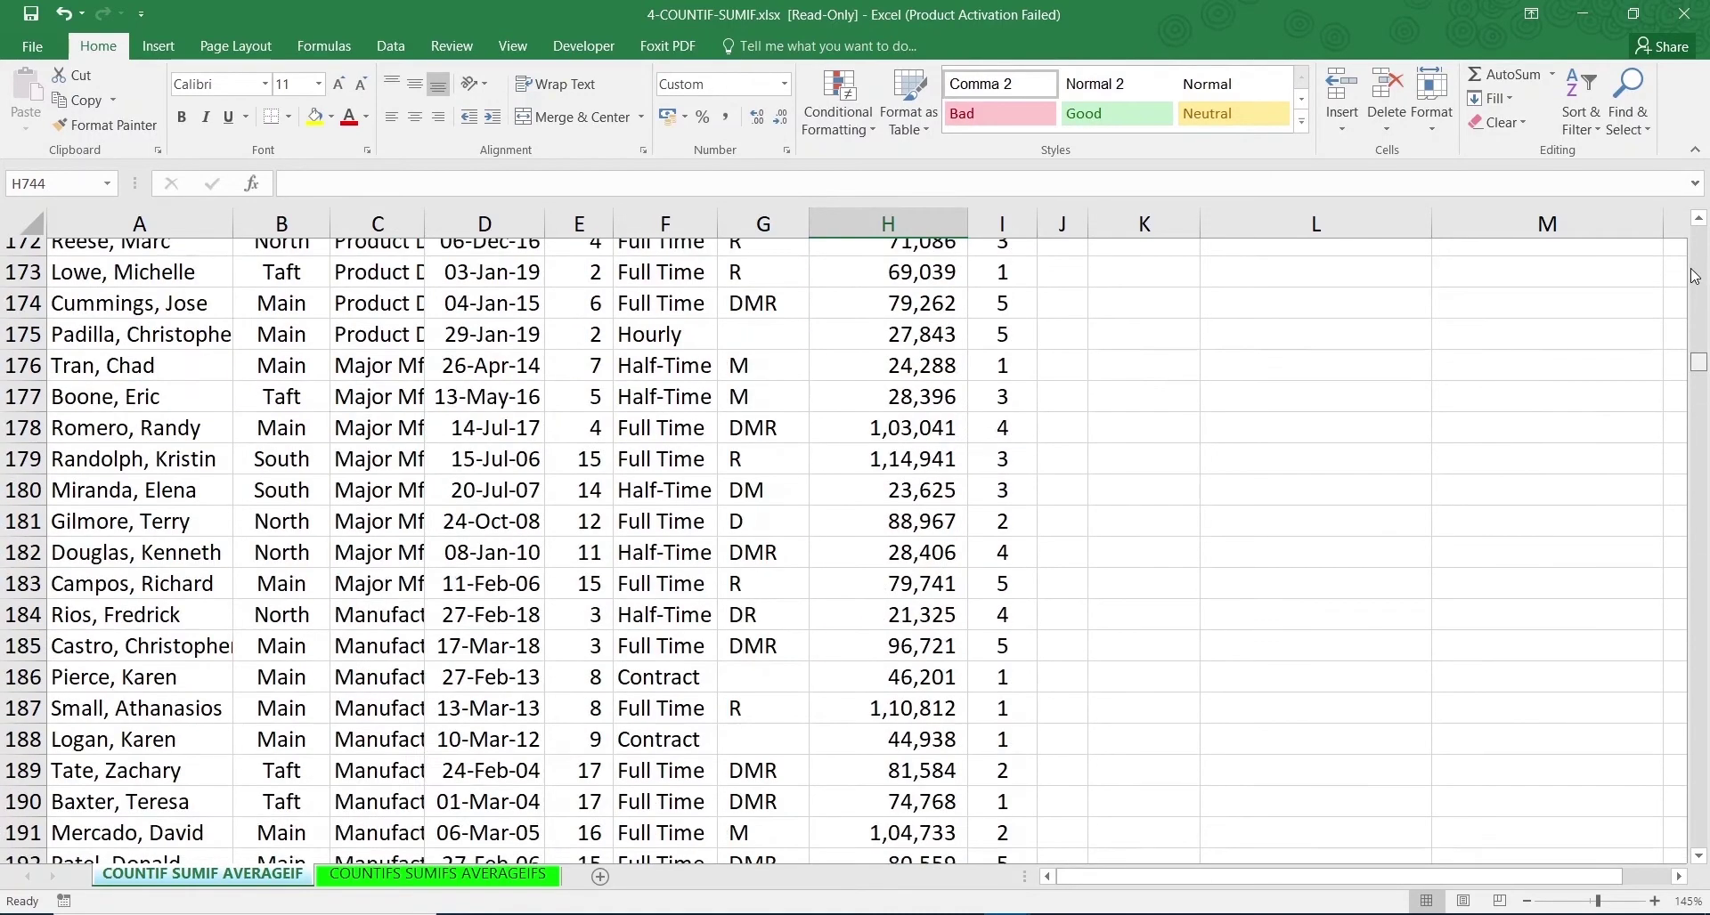
click(1286, 337)
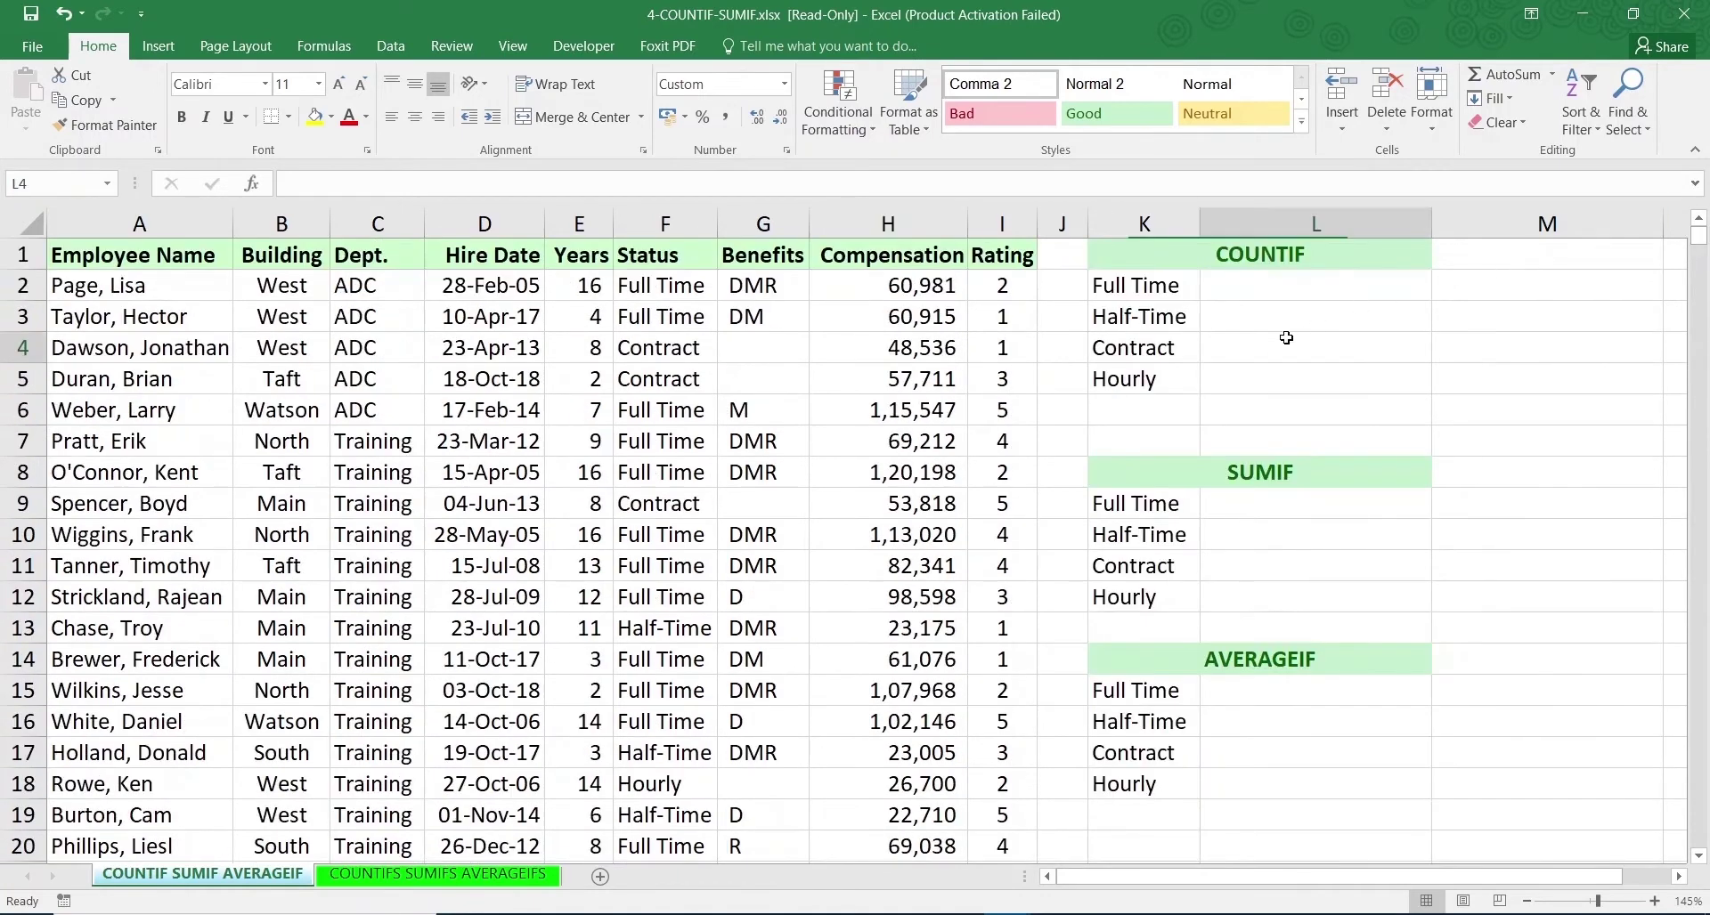
click(1158, 265)
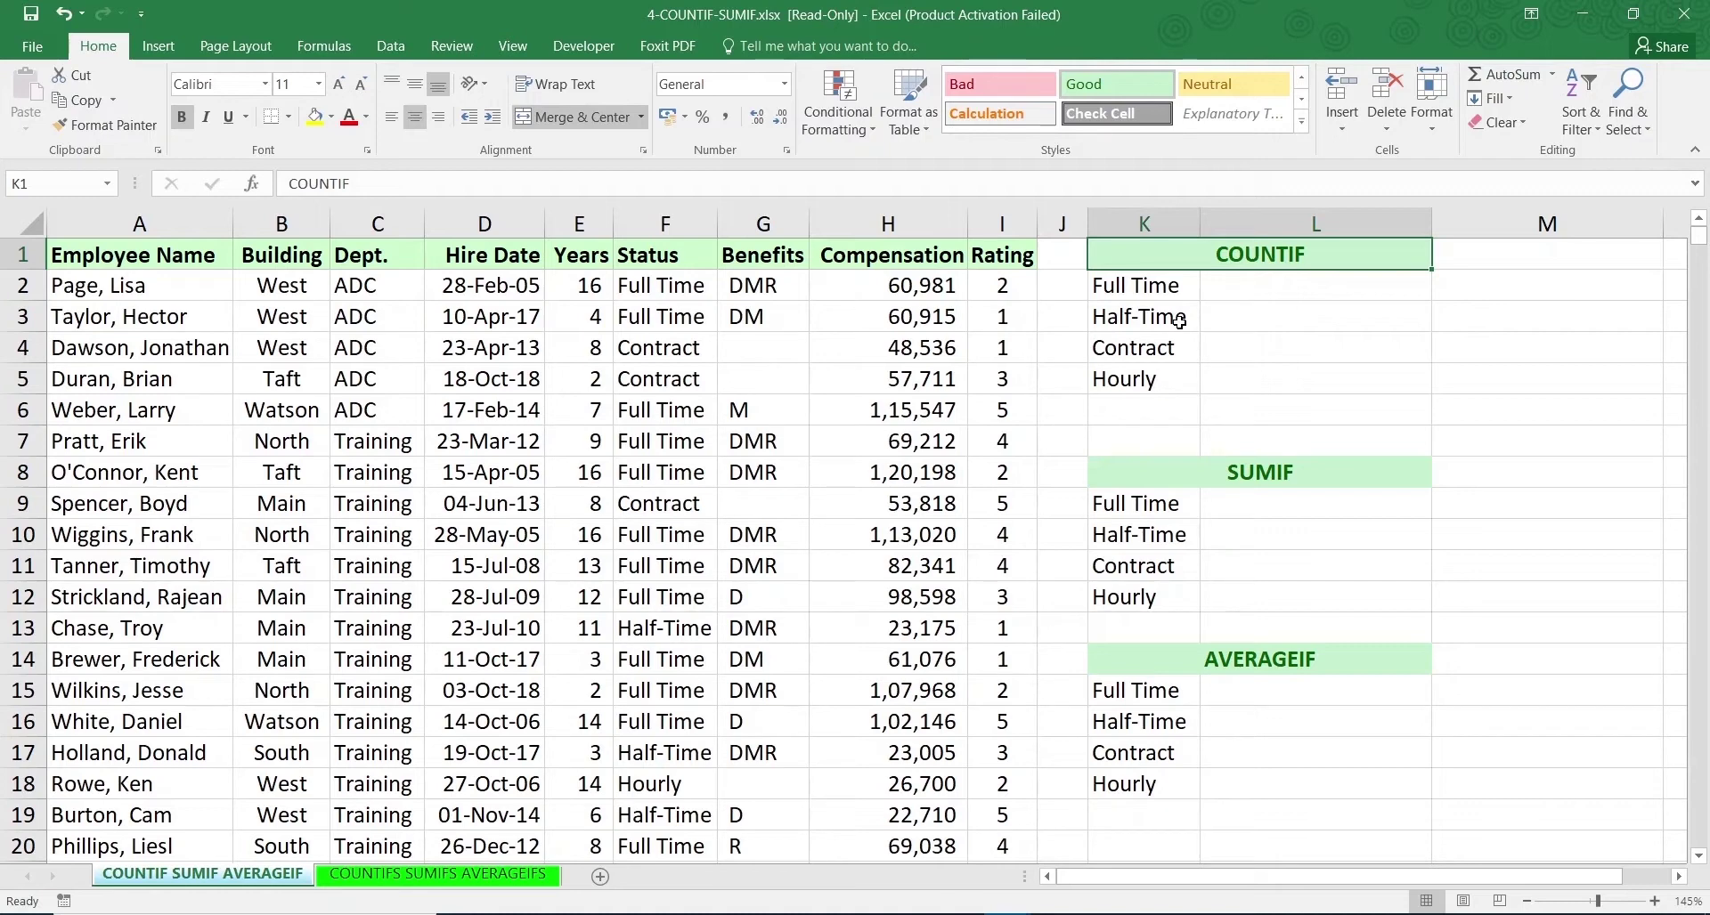
click(1295, 509)
click(1264, 663)
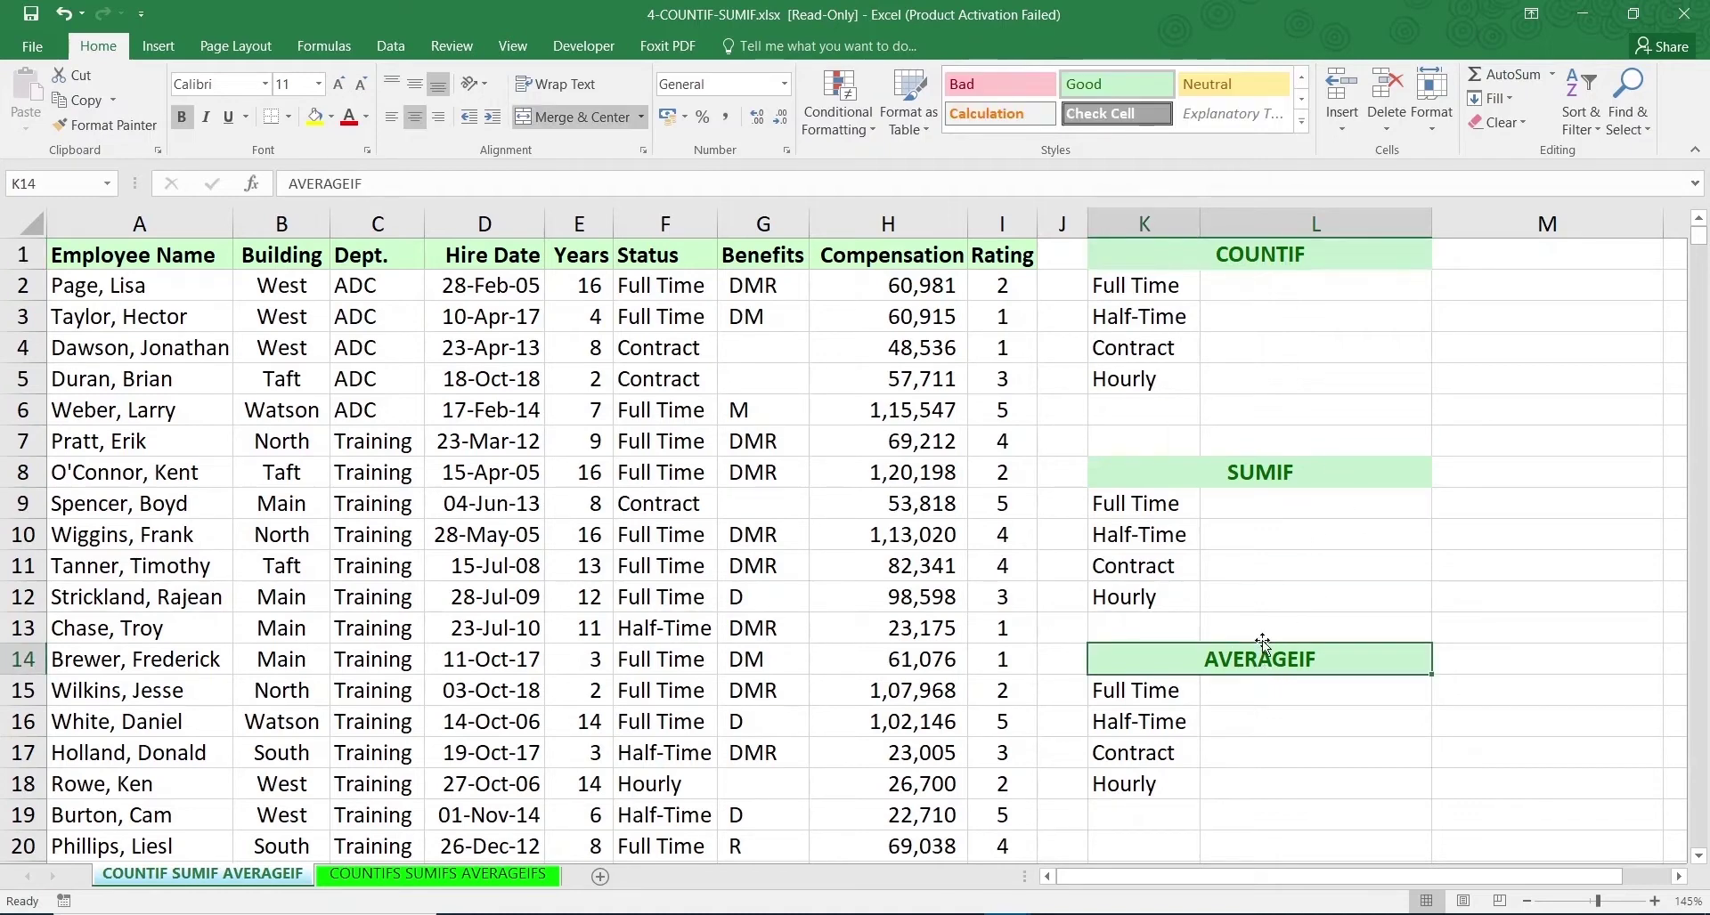
click(1262, 472)
click(1259, 266)
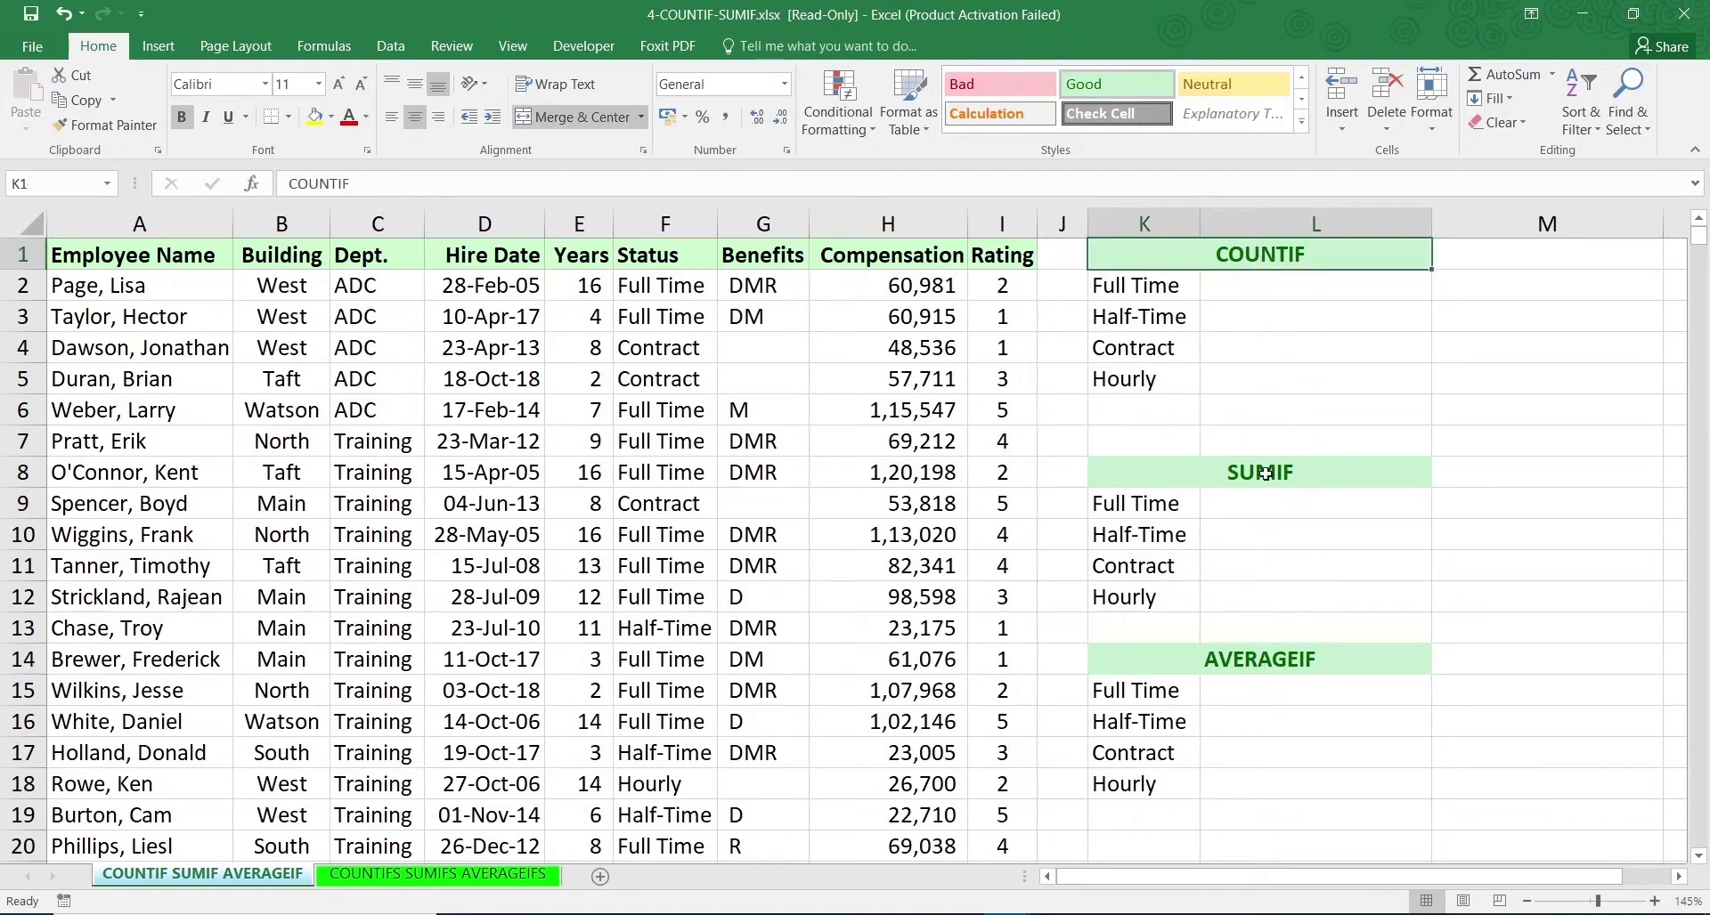
click(1212, 330)
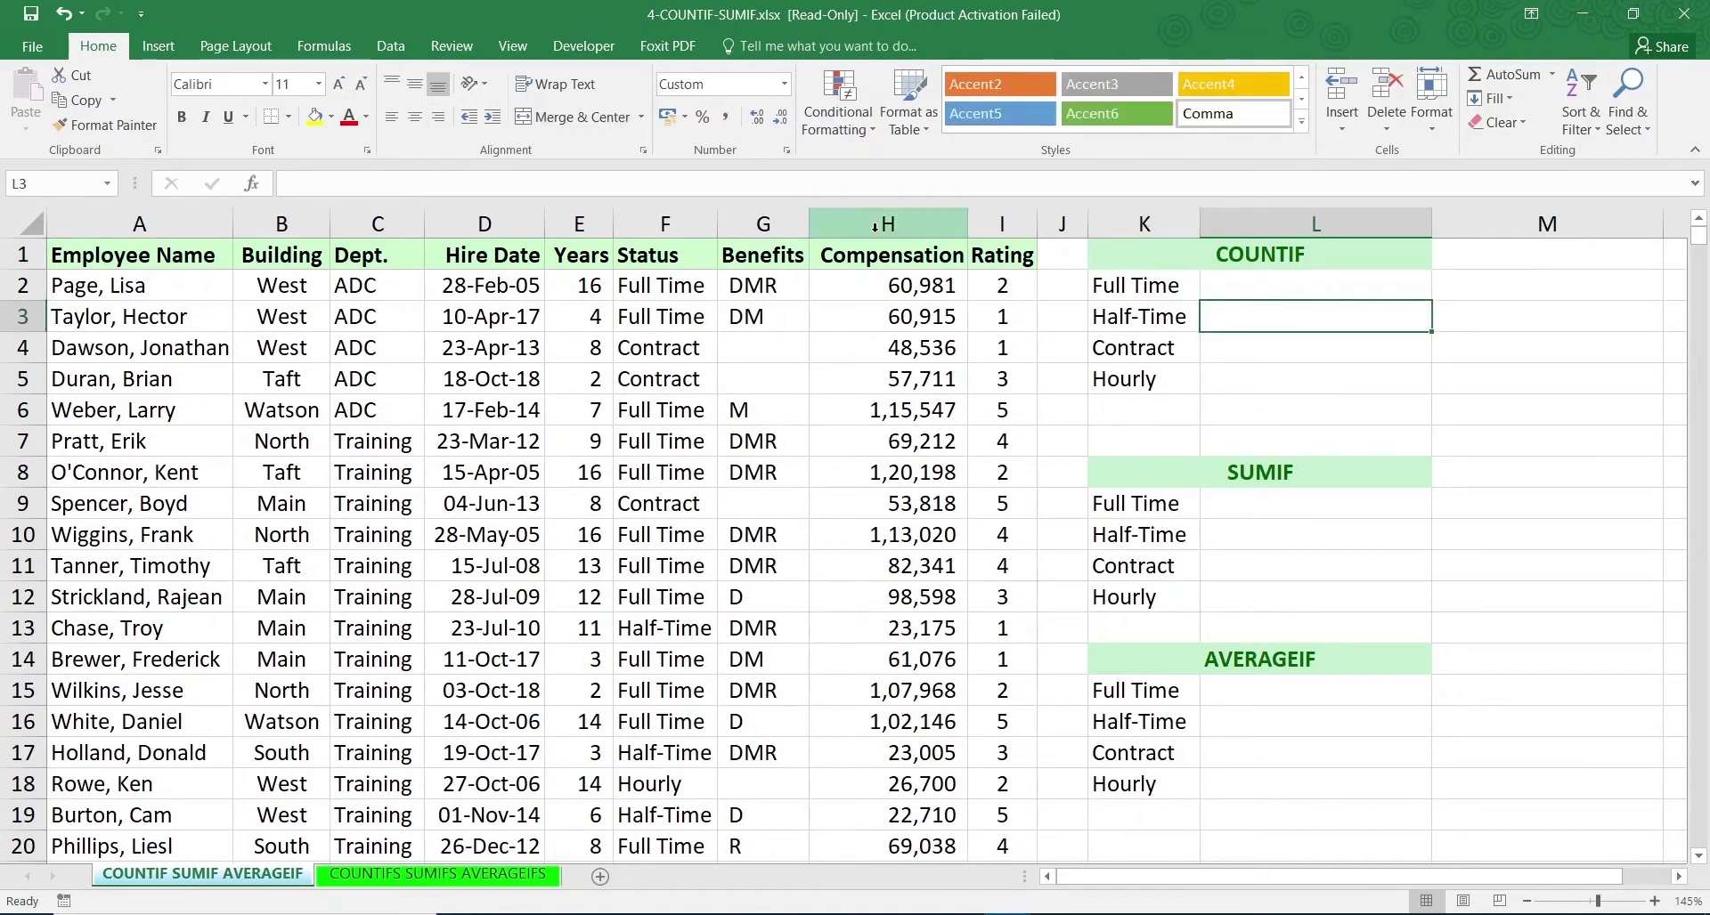
Examine the first Compensation values and relate them to the empty COUNTIF, SUMIF and AVERAGEIF sections
click(899, 316)
click(899, 409)
click(899, 316)
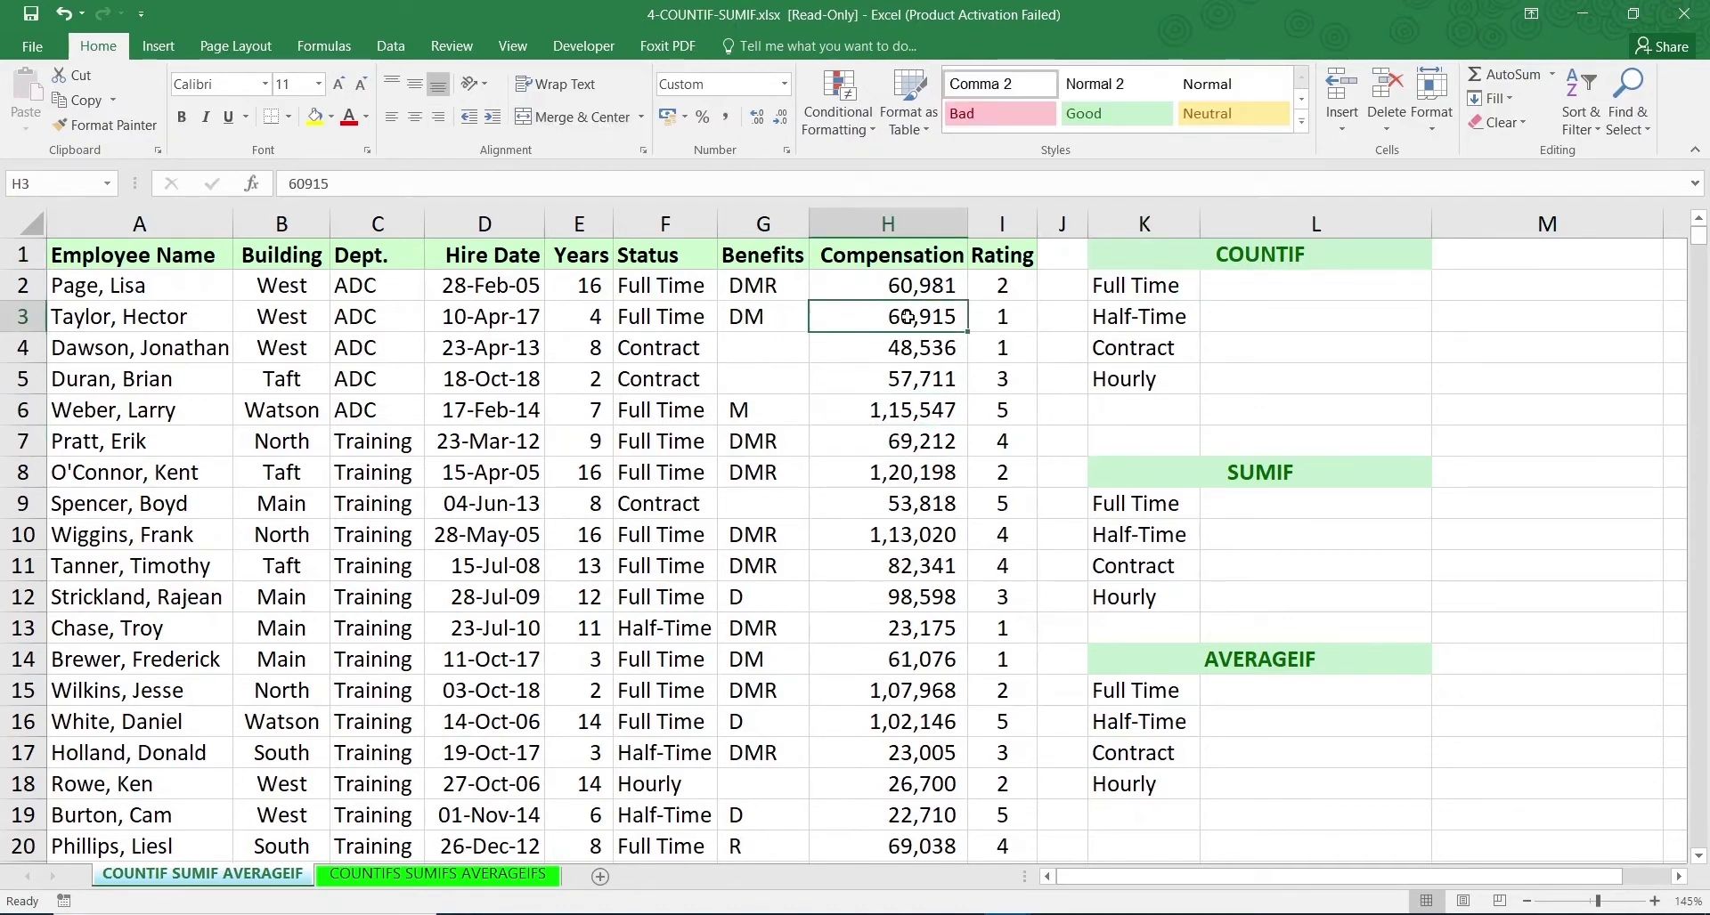
click(899, 436)
click(1271, 278)
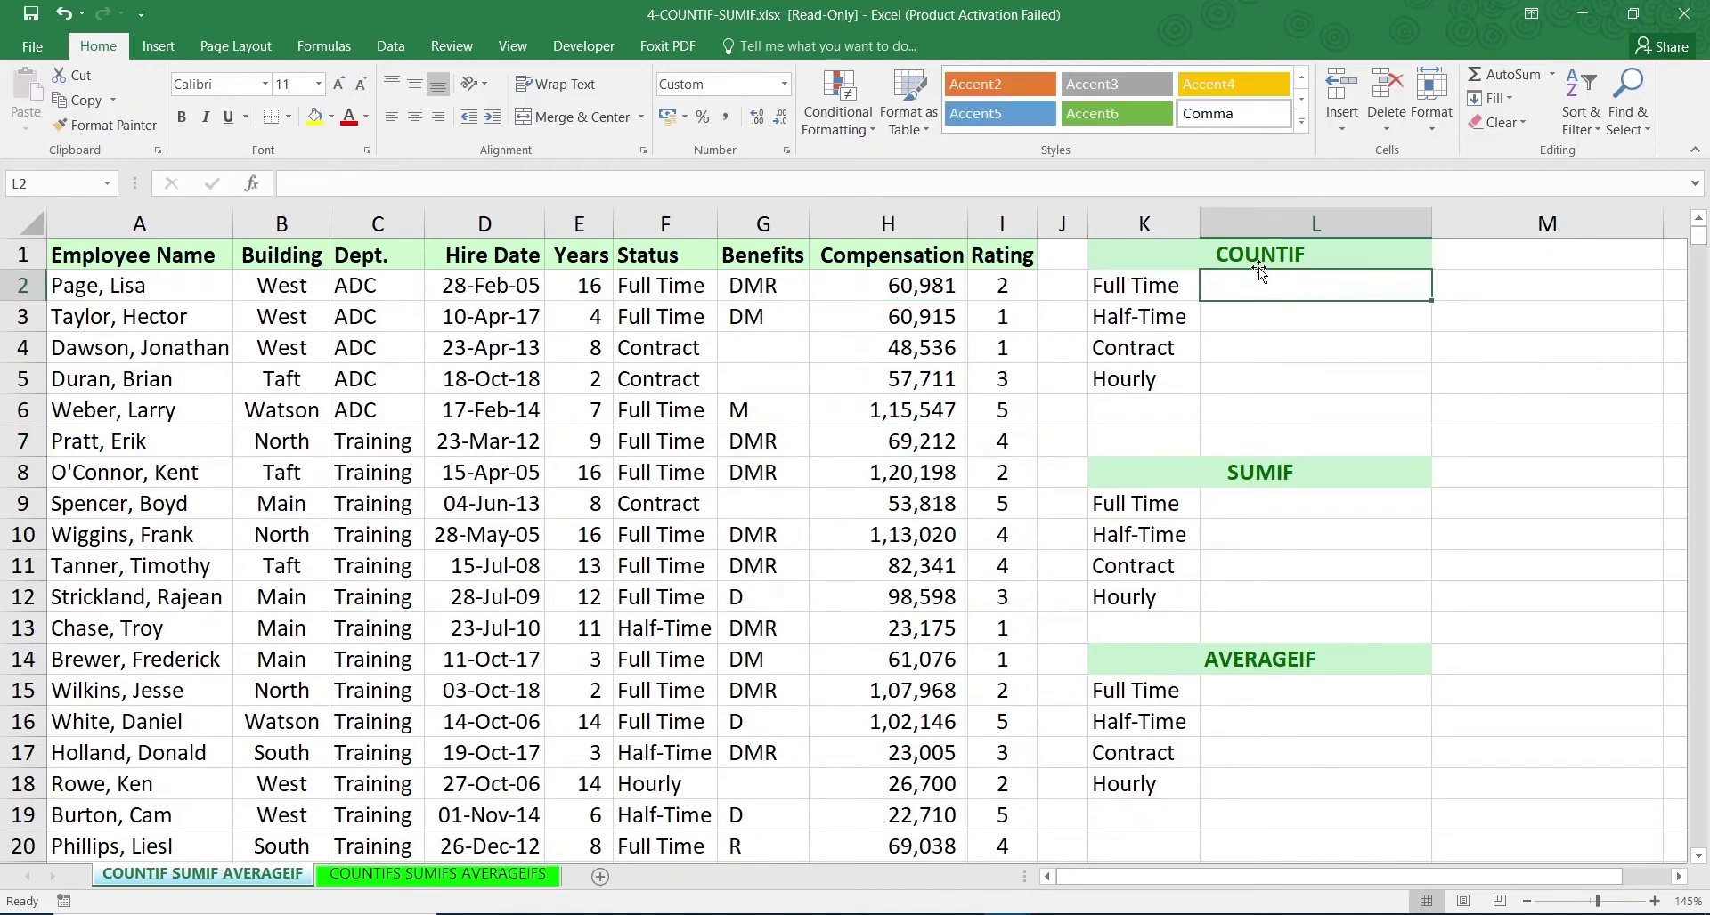
click(1260, 478)
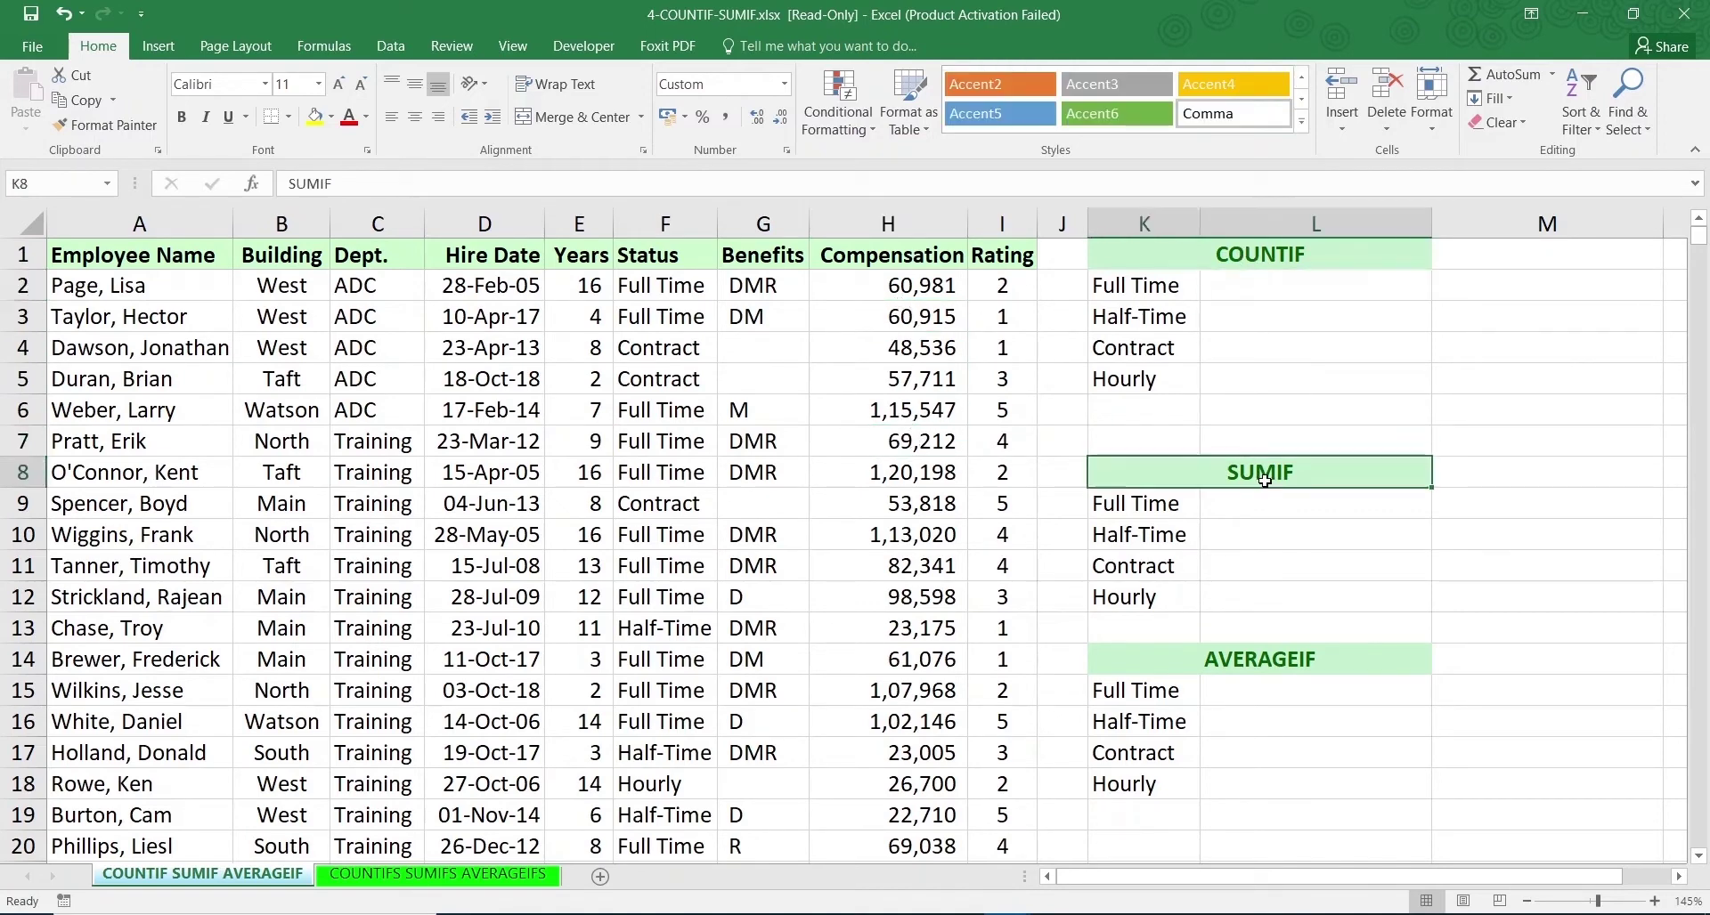
click(1257, 677)
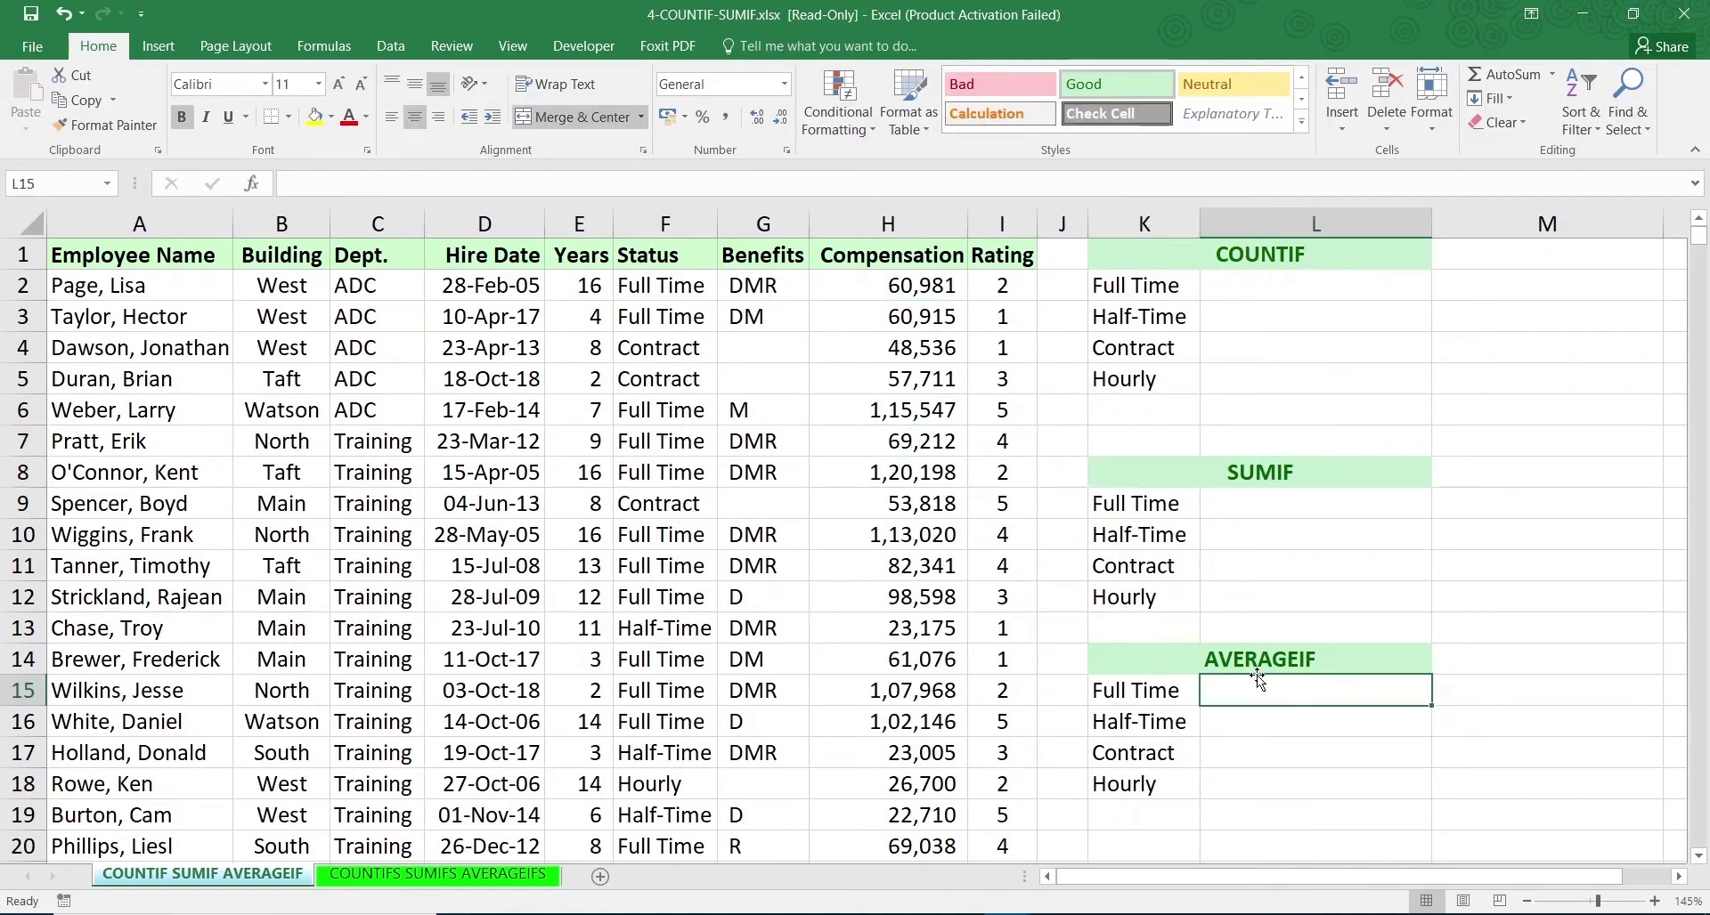
Enter =COUNTIF(F:F,K2) in cell L2 to count the Full Time employees in the Status column
click(1253, 293)
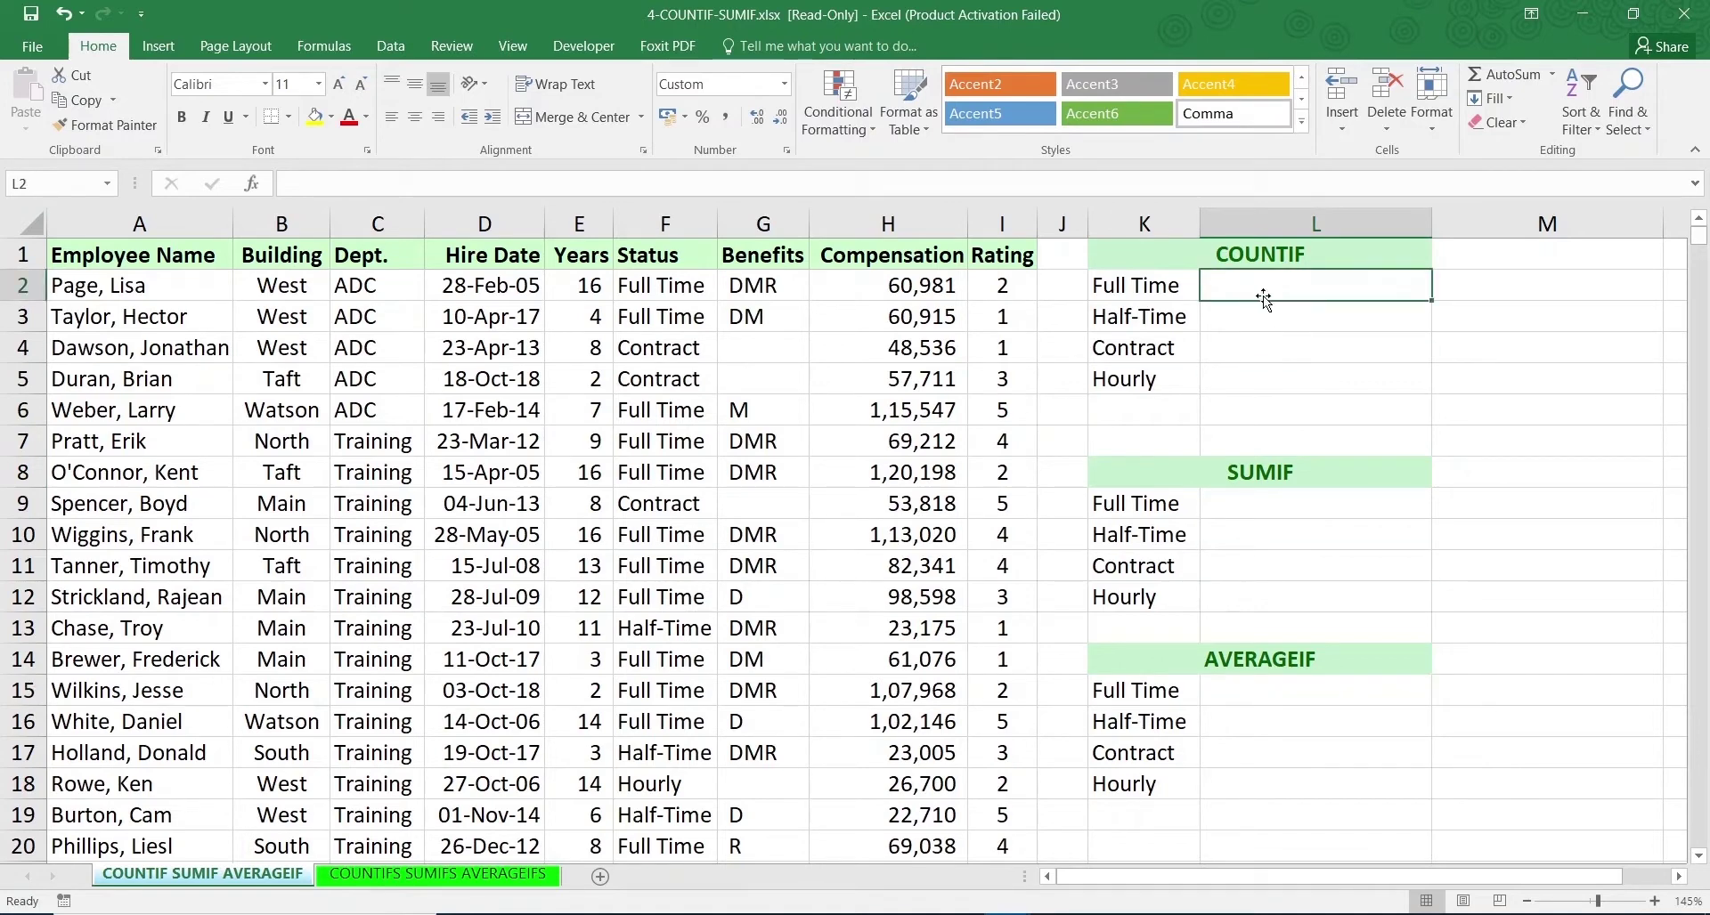
text(=counti)
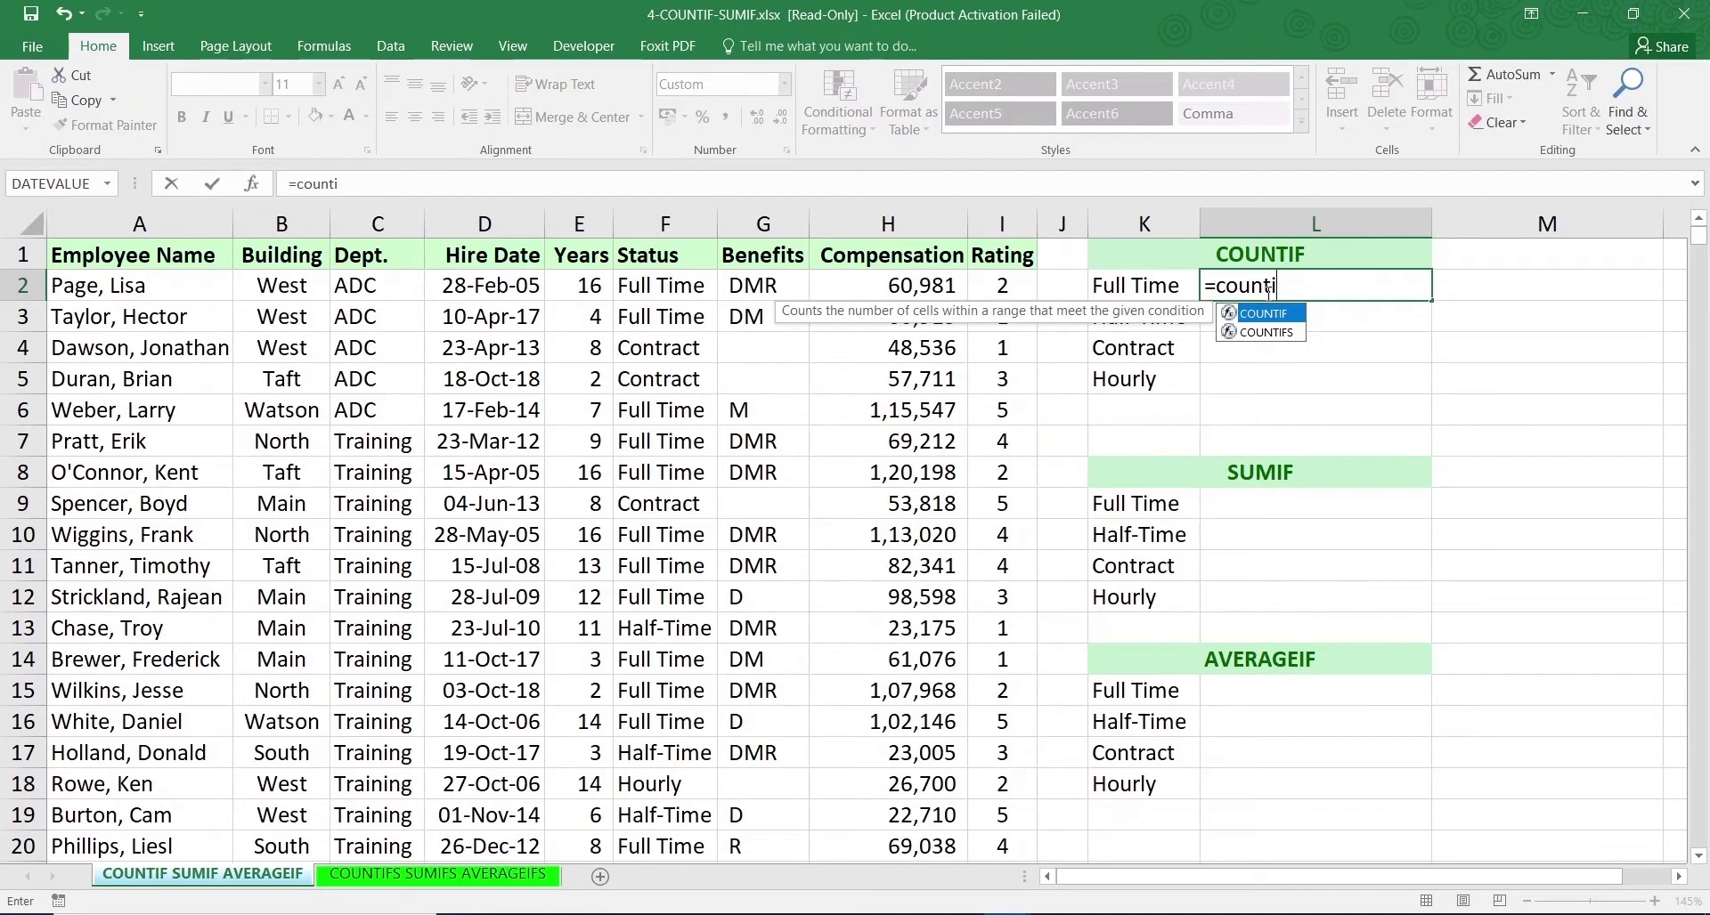
key(Tab)
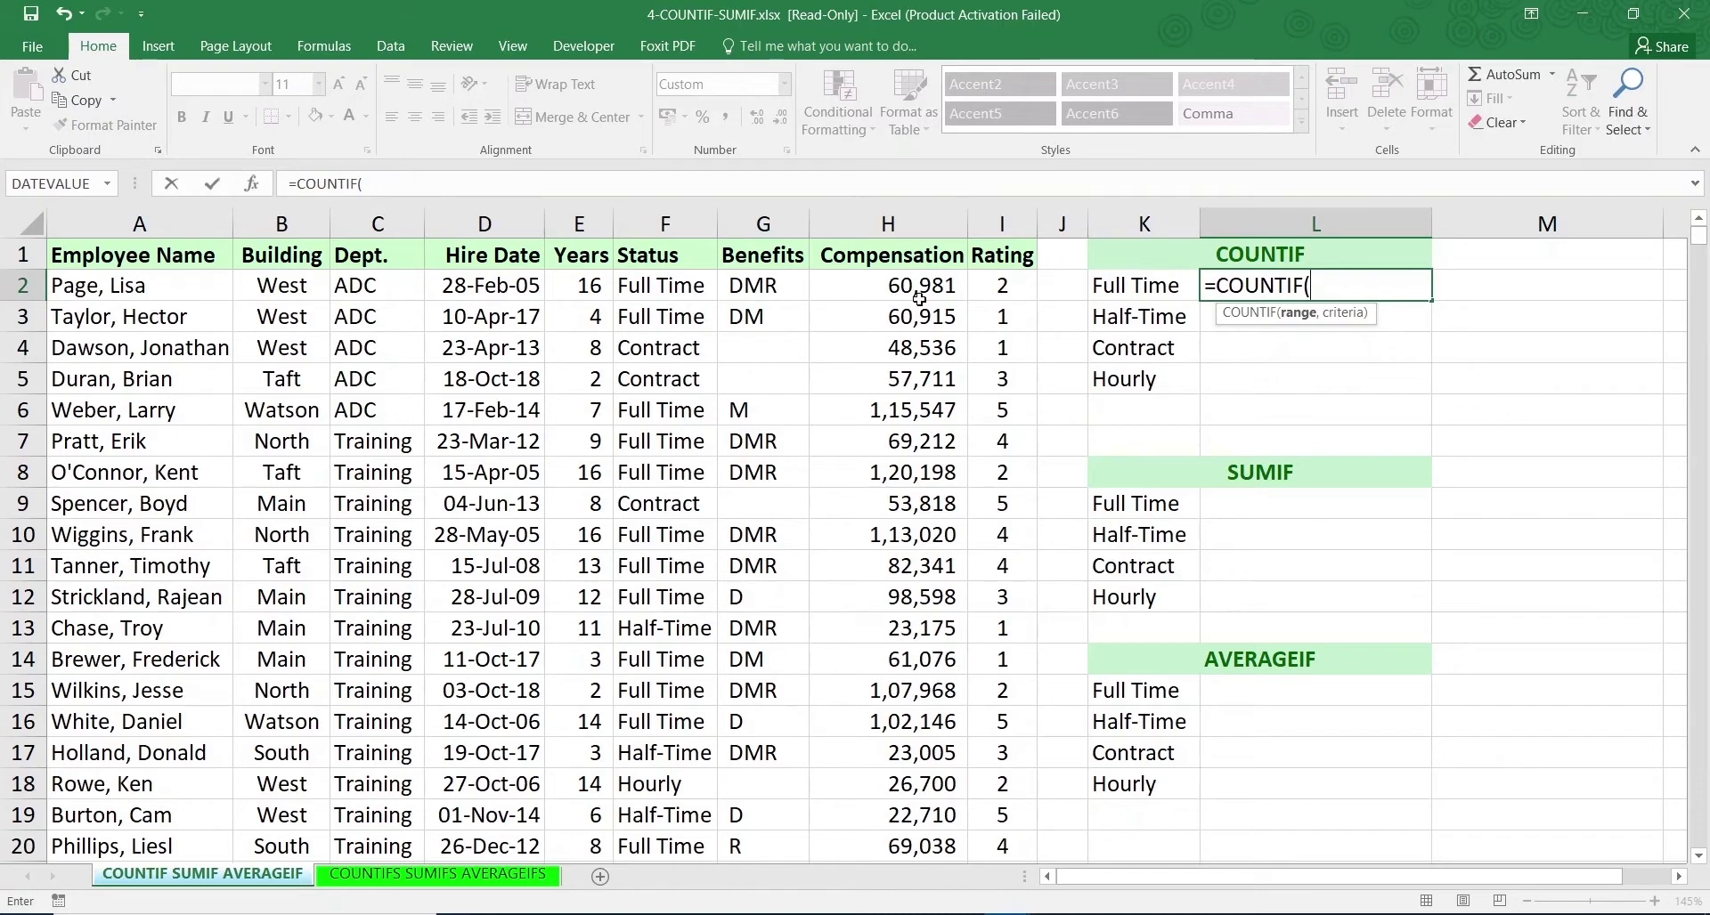
click(668, 224)
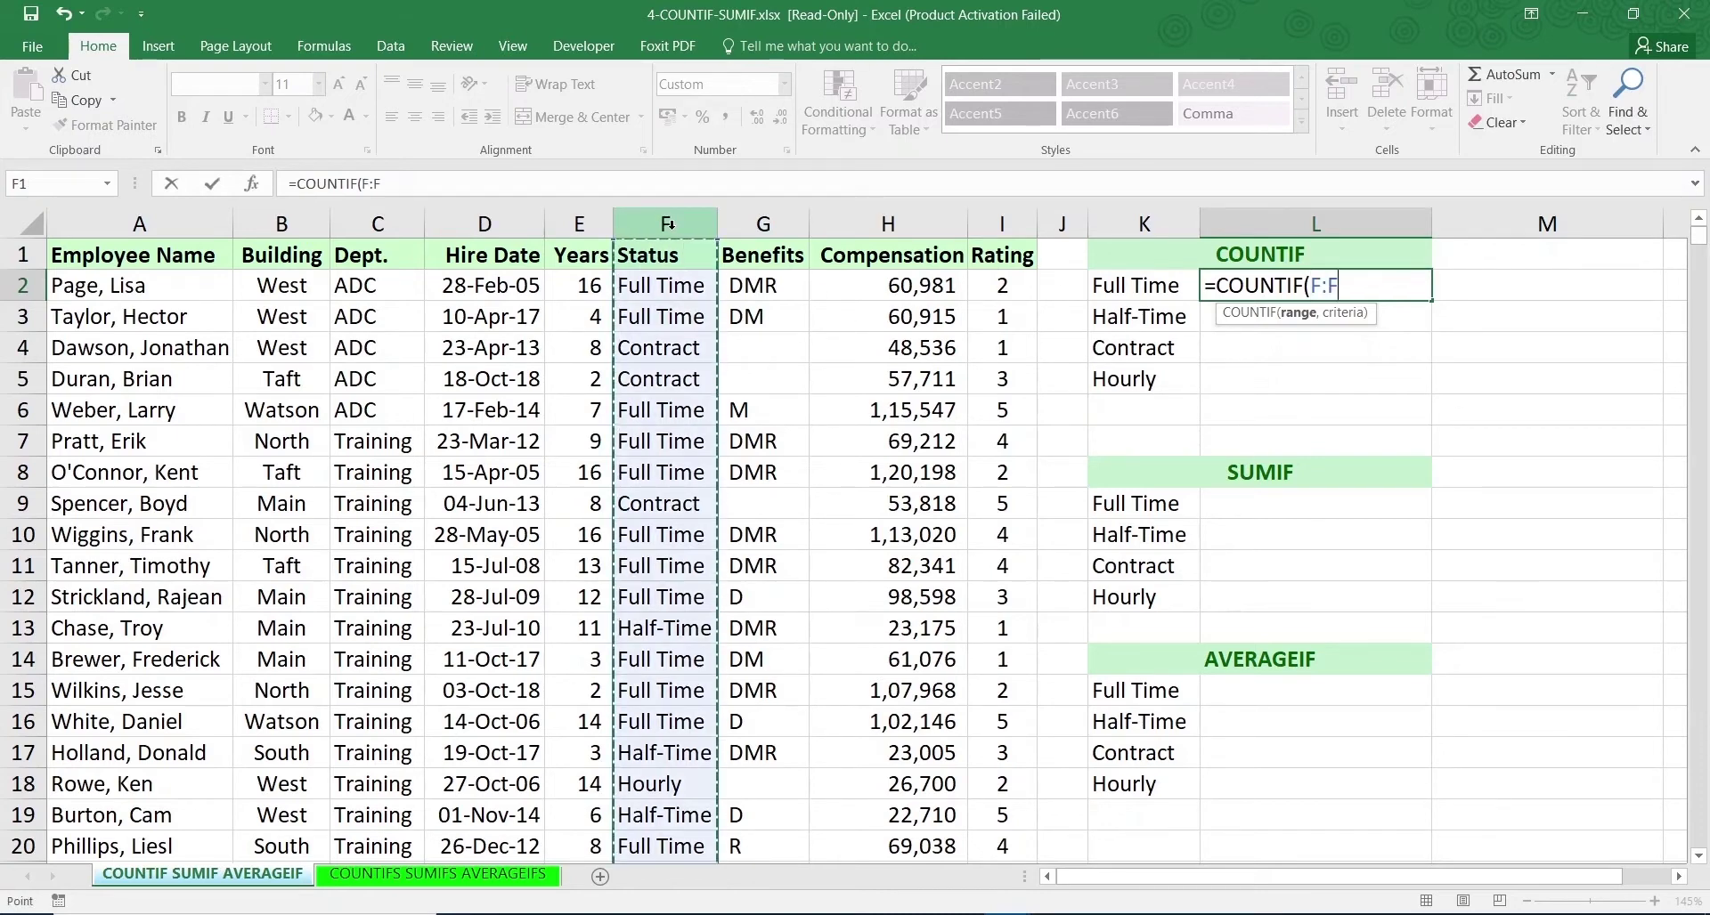
text(,)
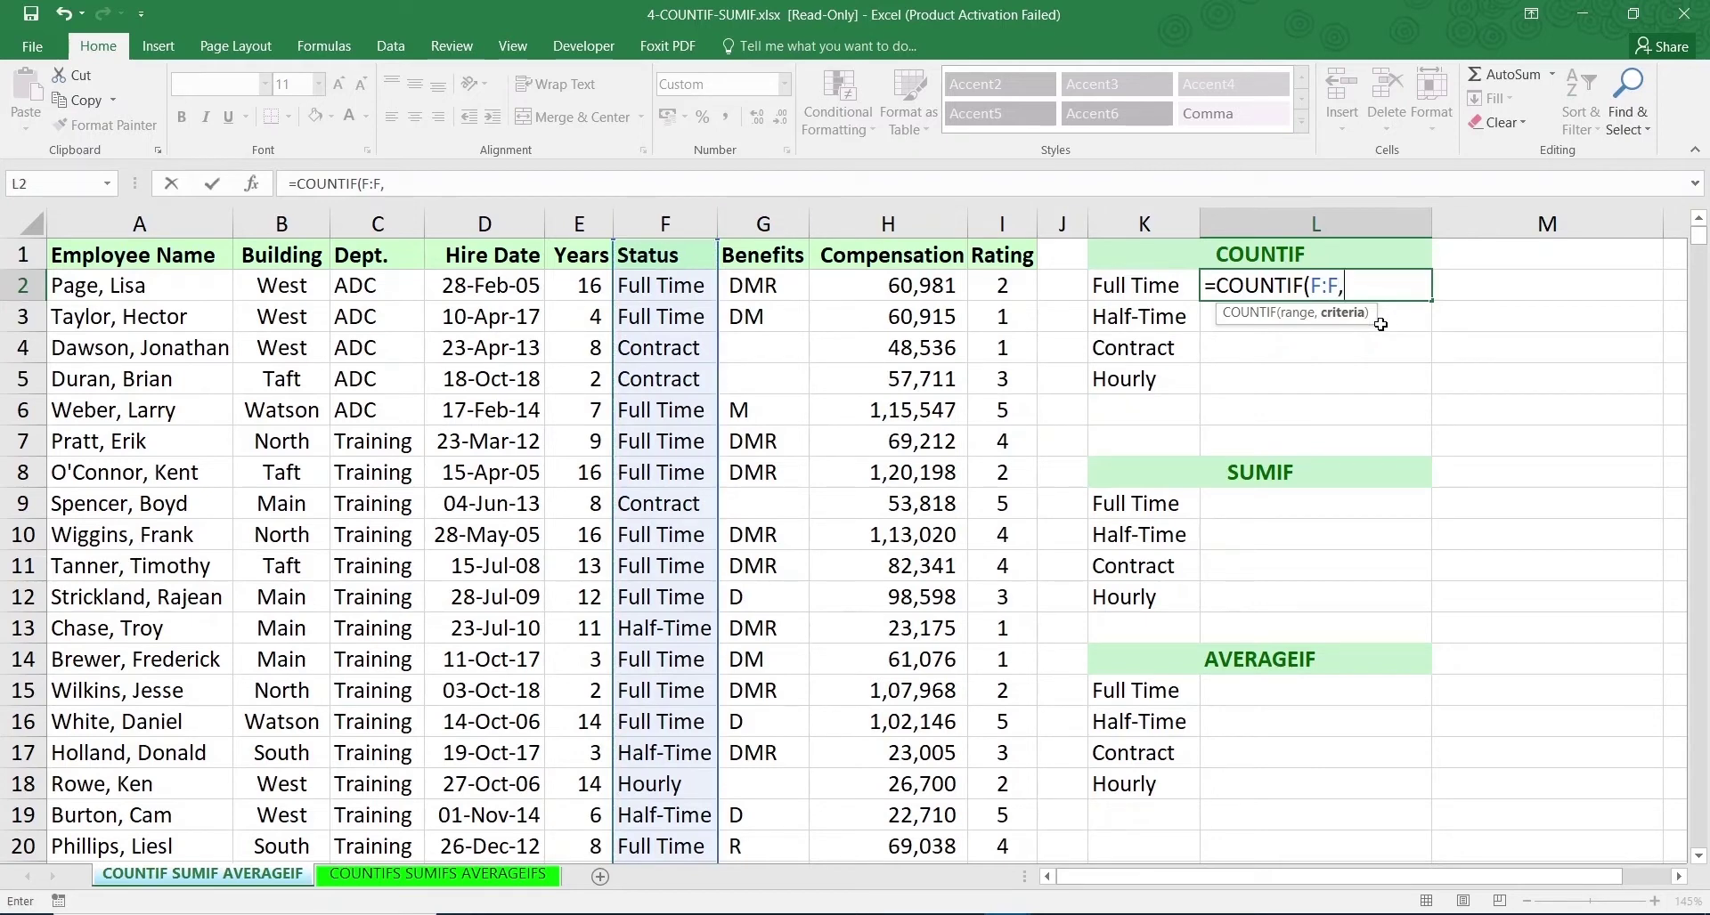
click(1159, 282)
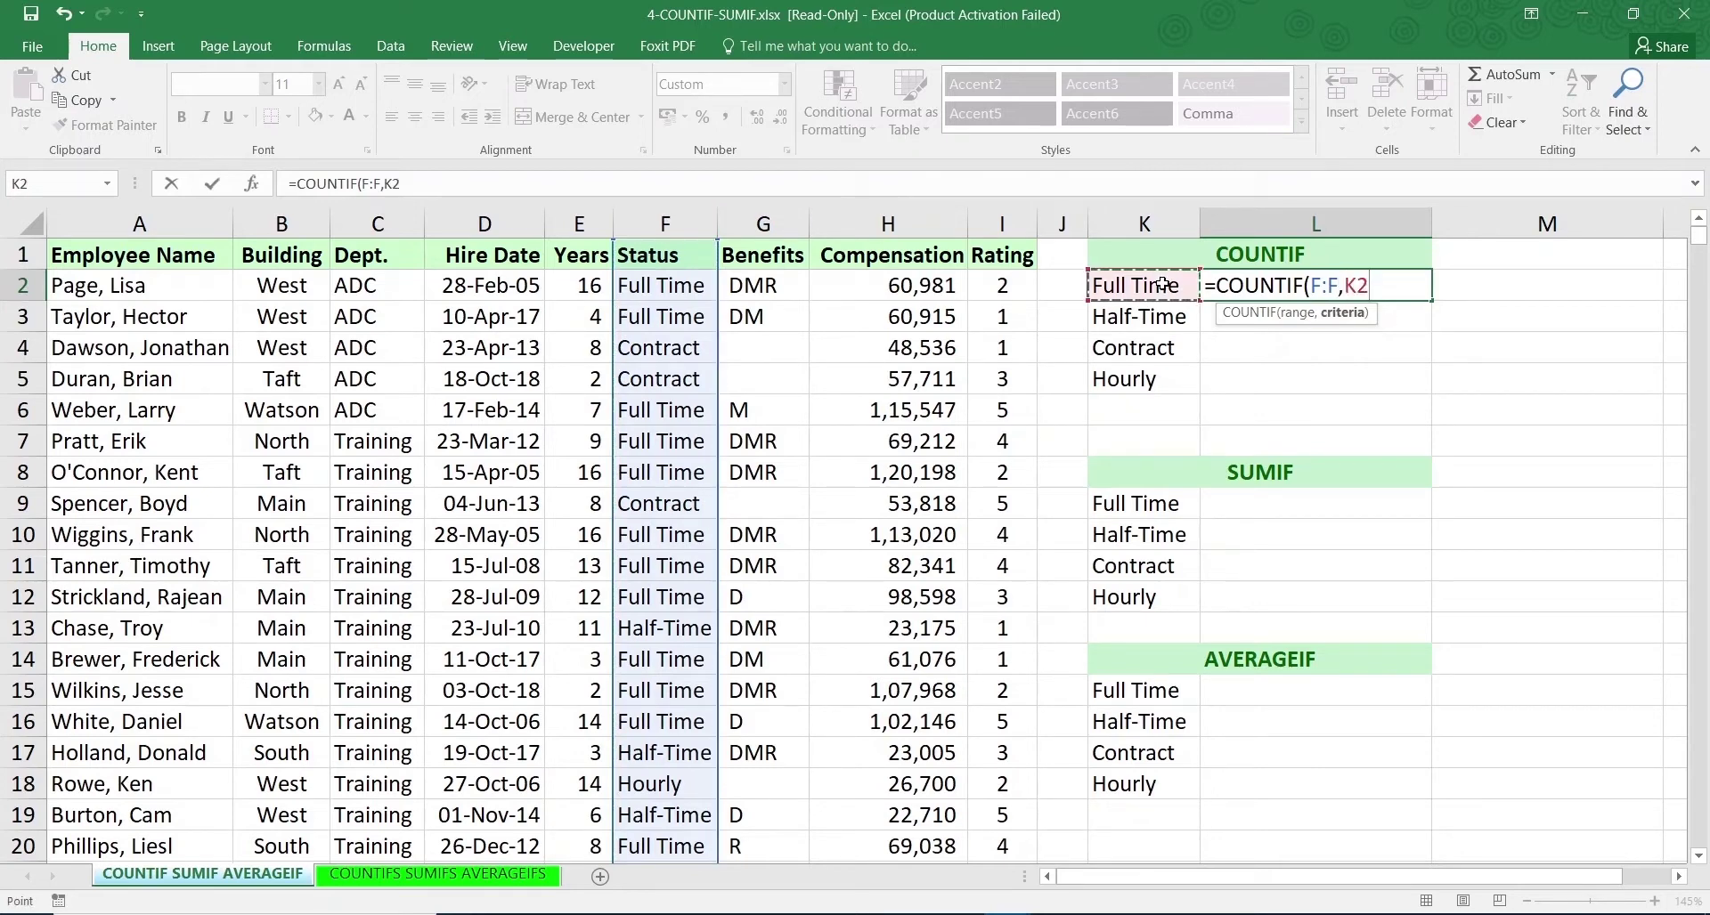
click(1326, 286)
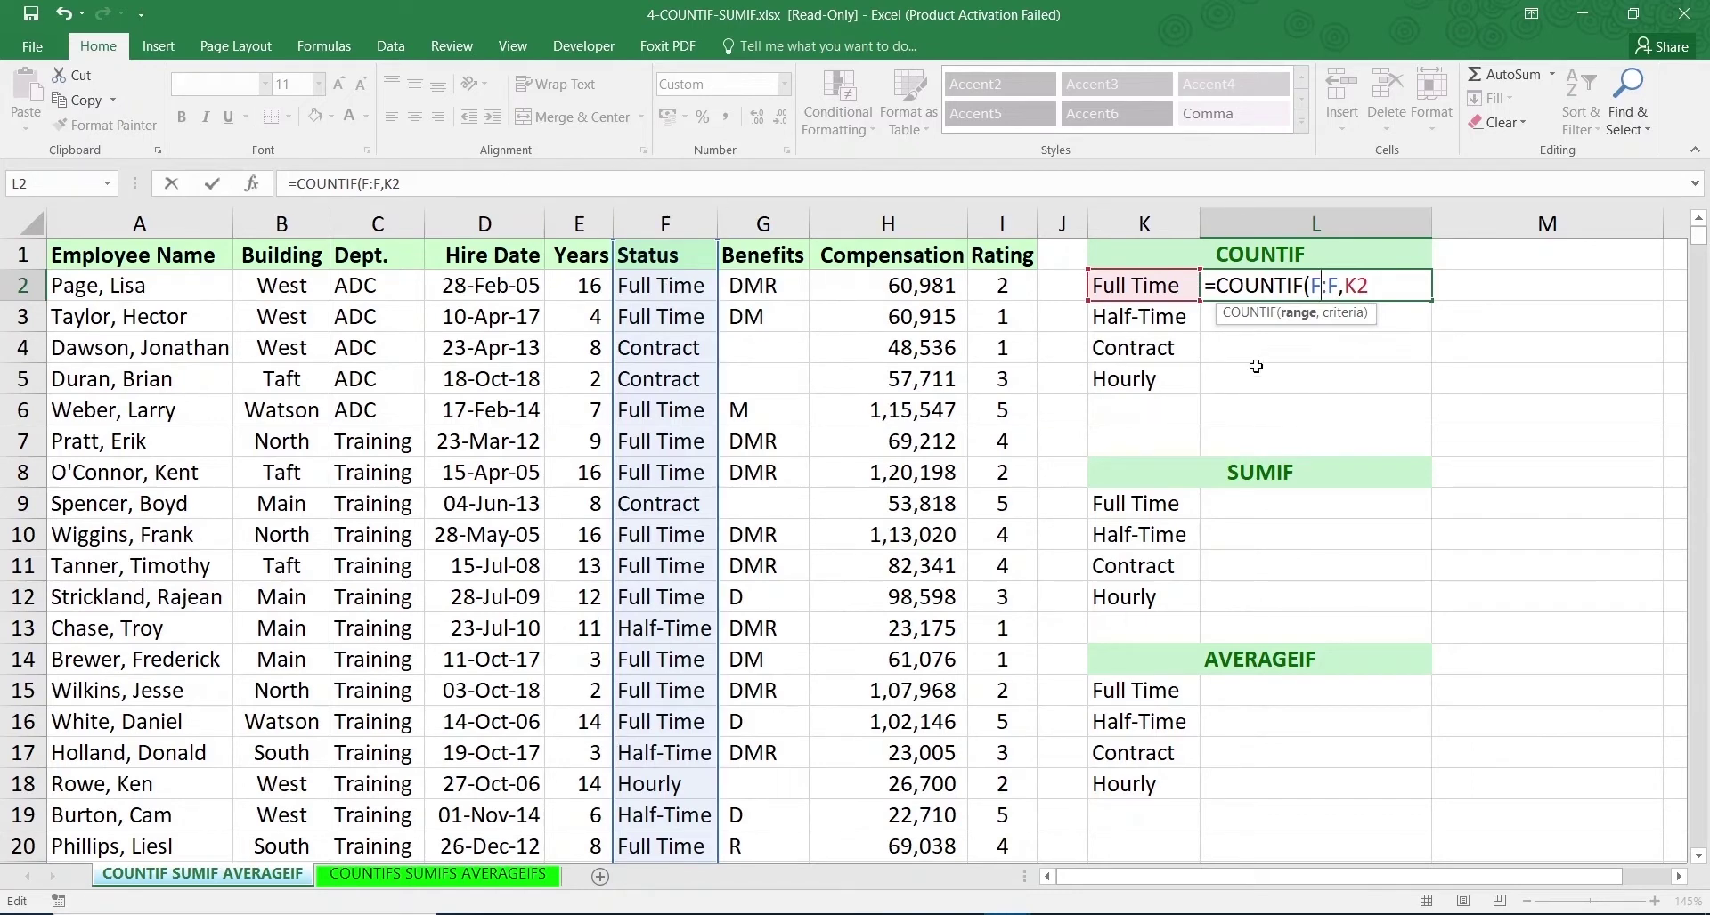
click(1373, 286)
key(Return)
click(1414, 286)
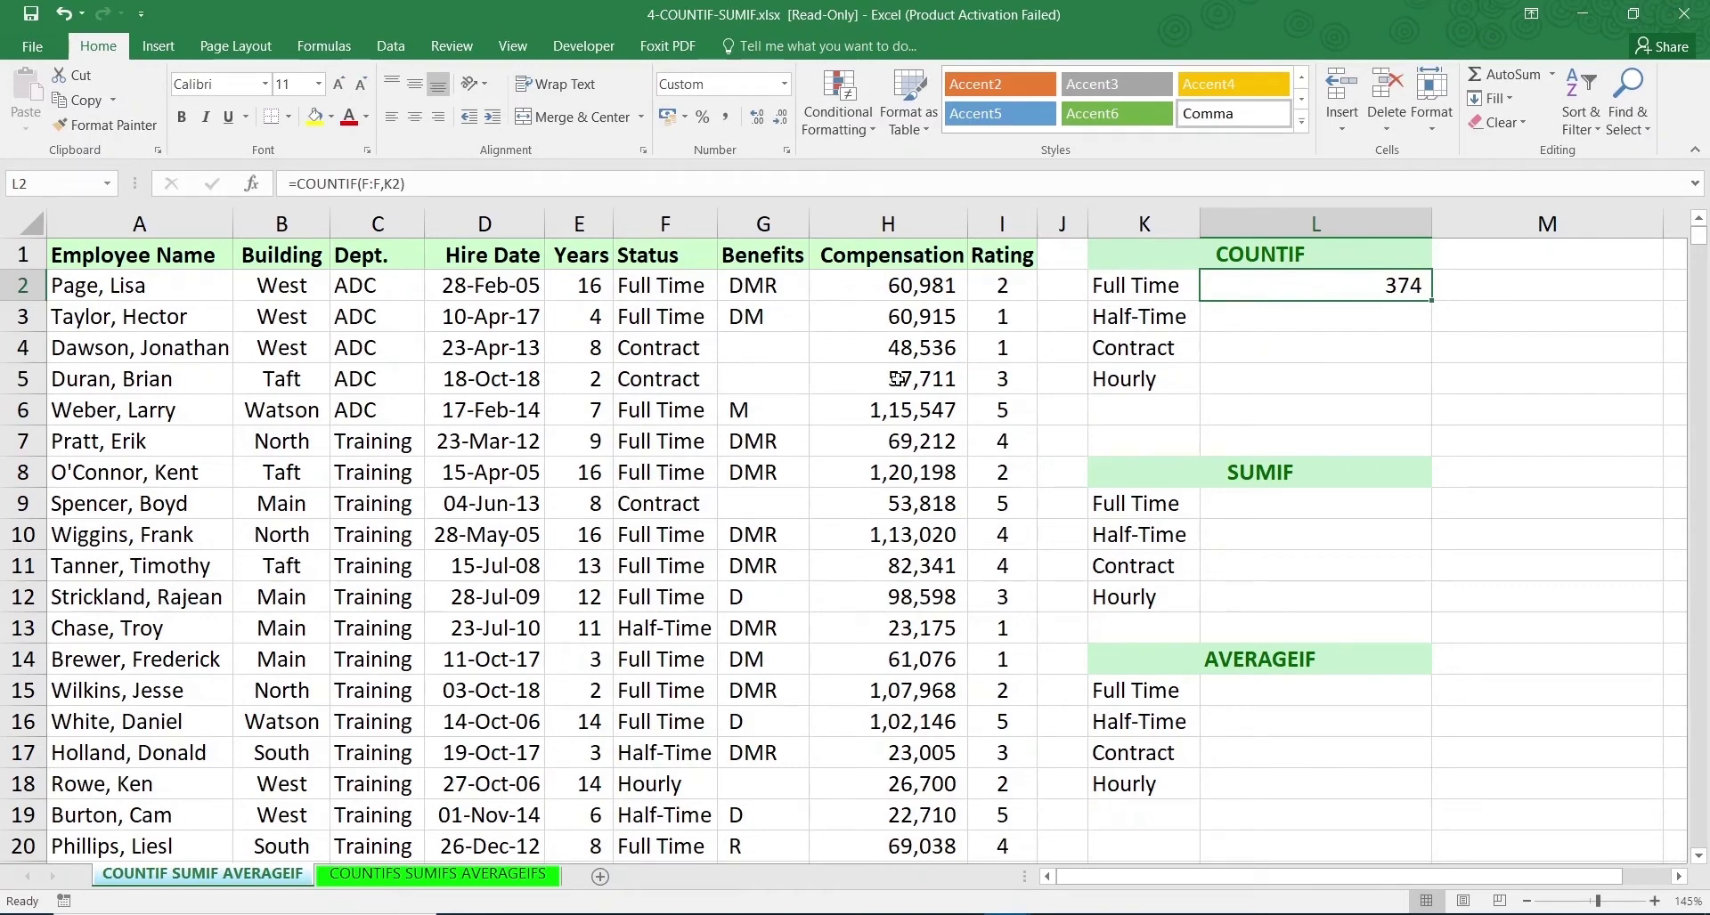
Check the entry count of the whole Status column and compare its values with the Full Time criterion in K2
click(669, 216)
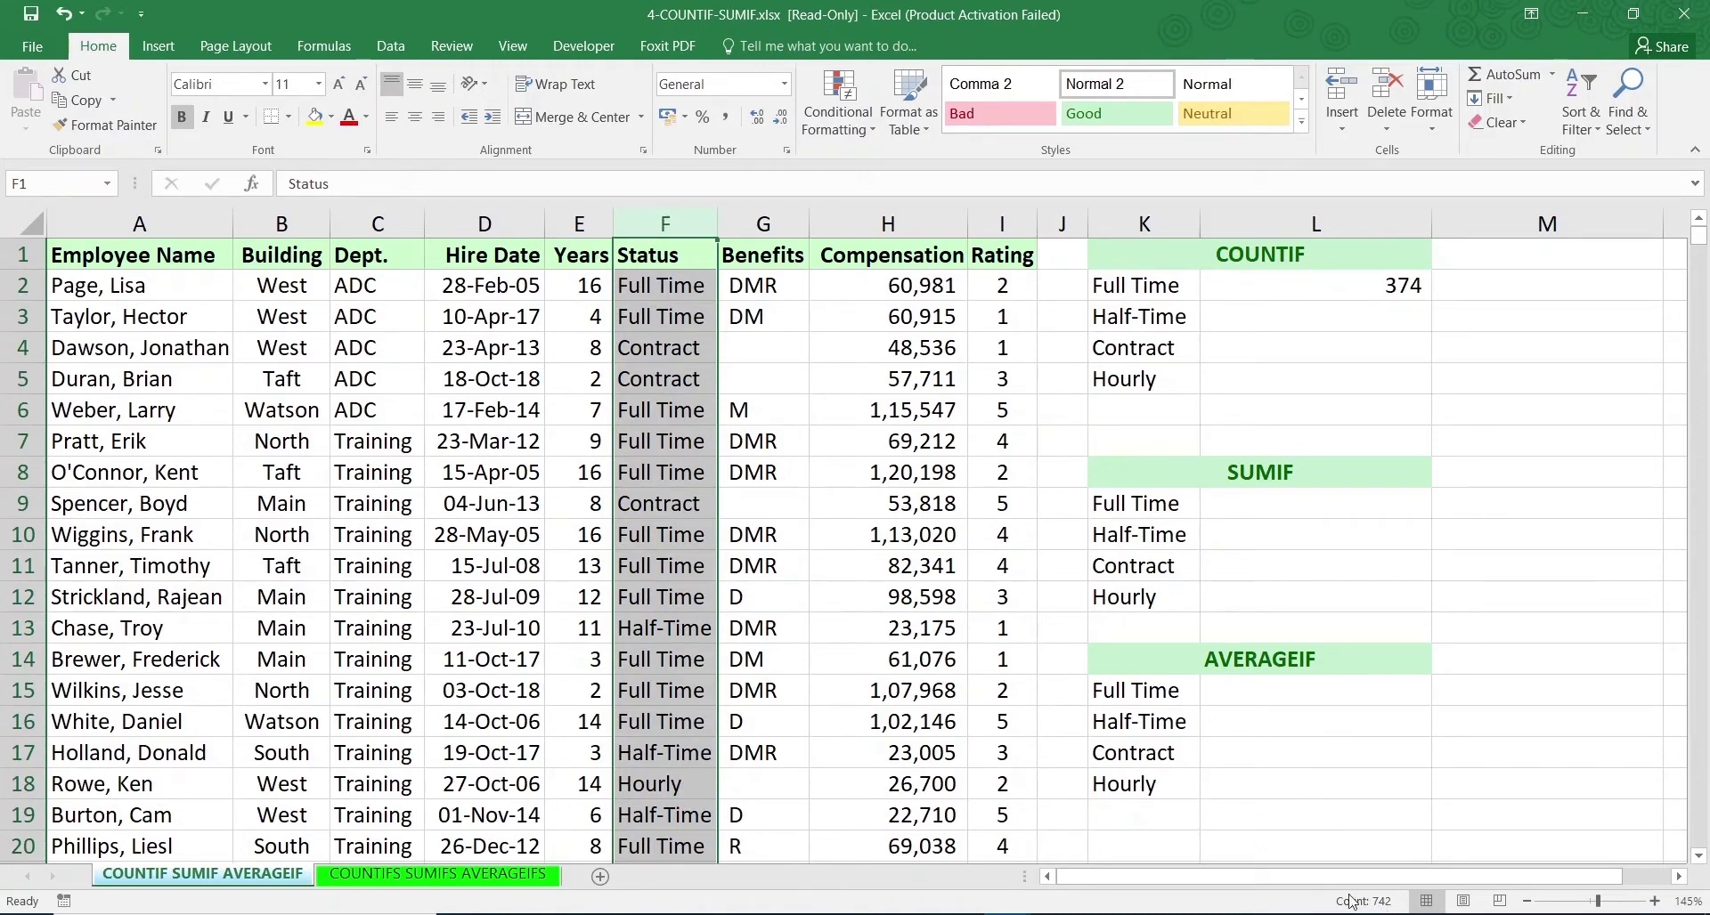
click(668, 321)
click(655, 290)
click(670, 372)
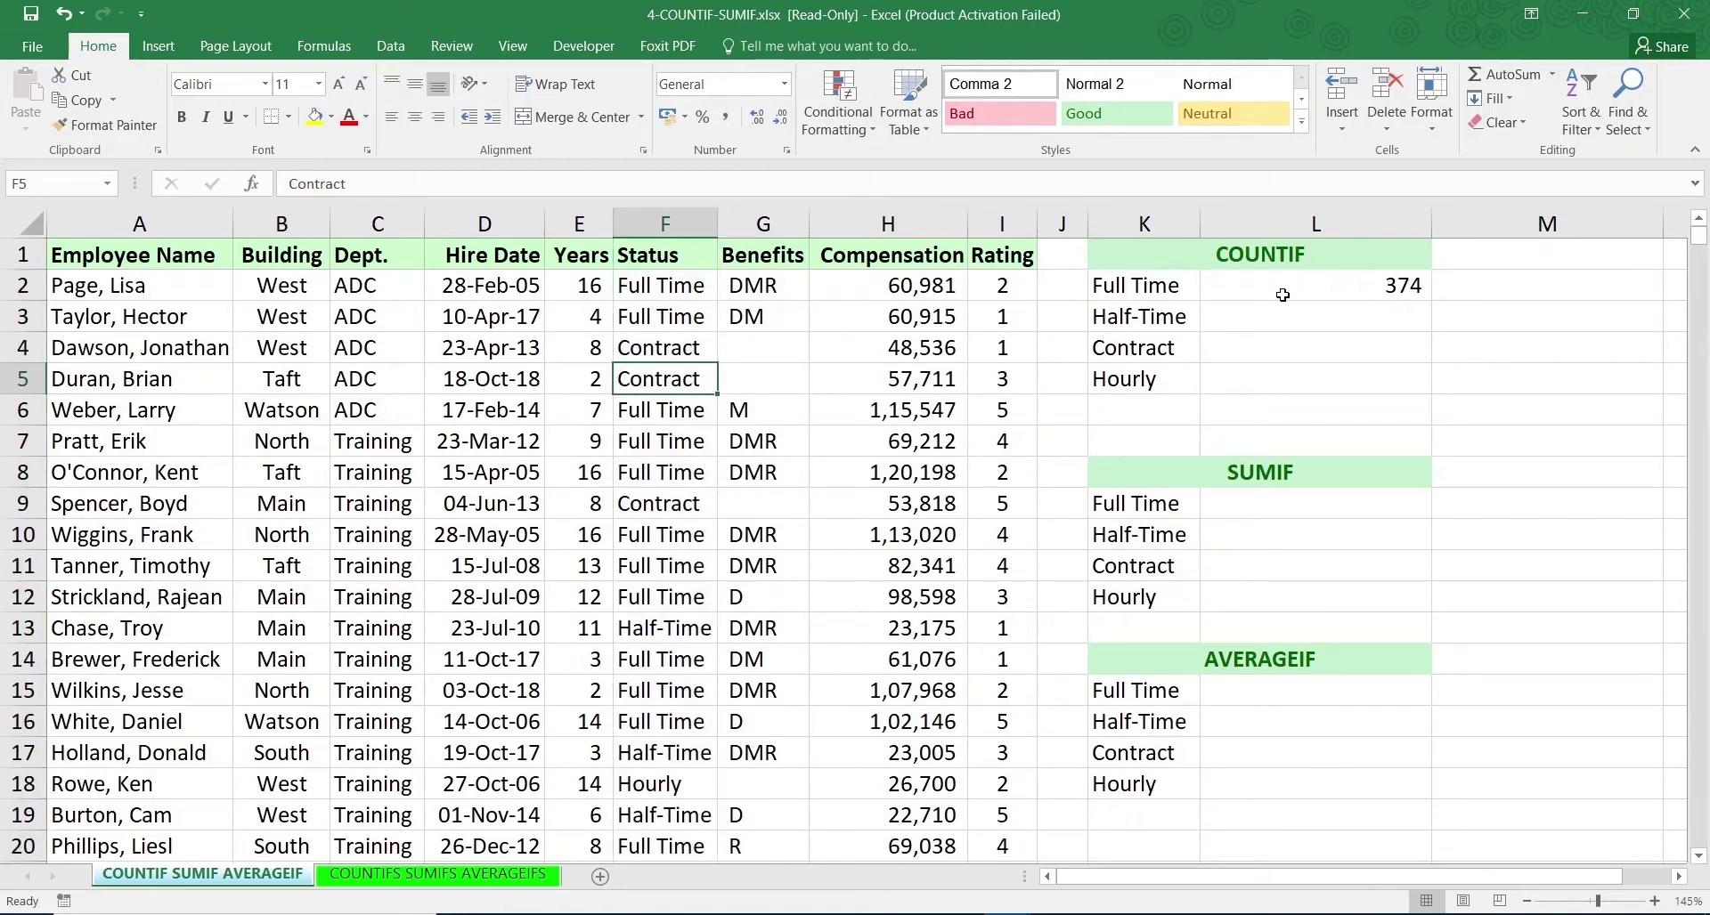
click(1156, 283)
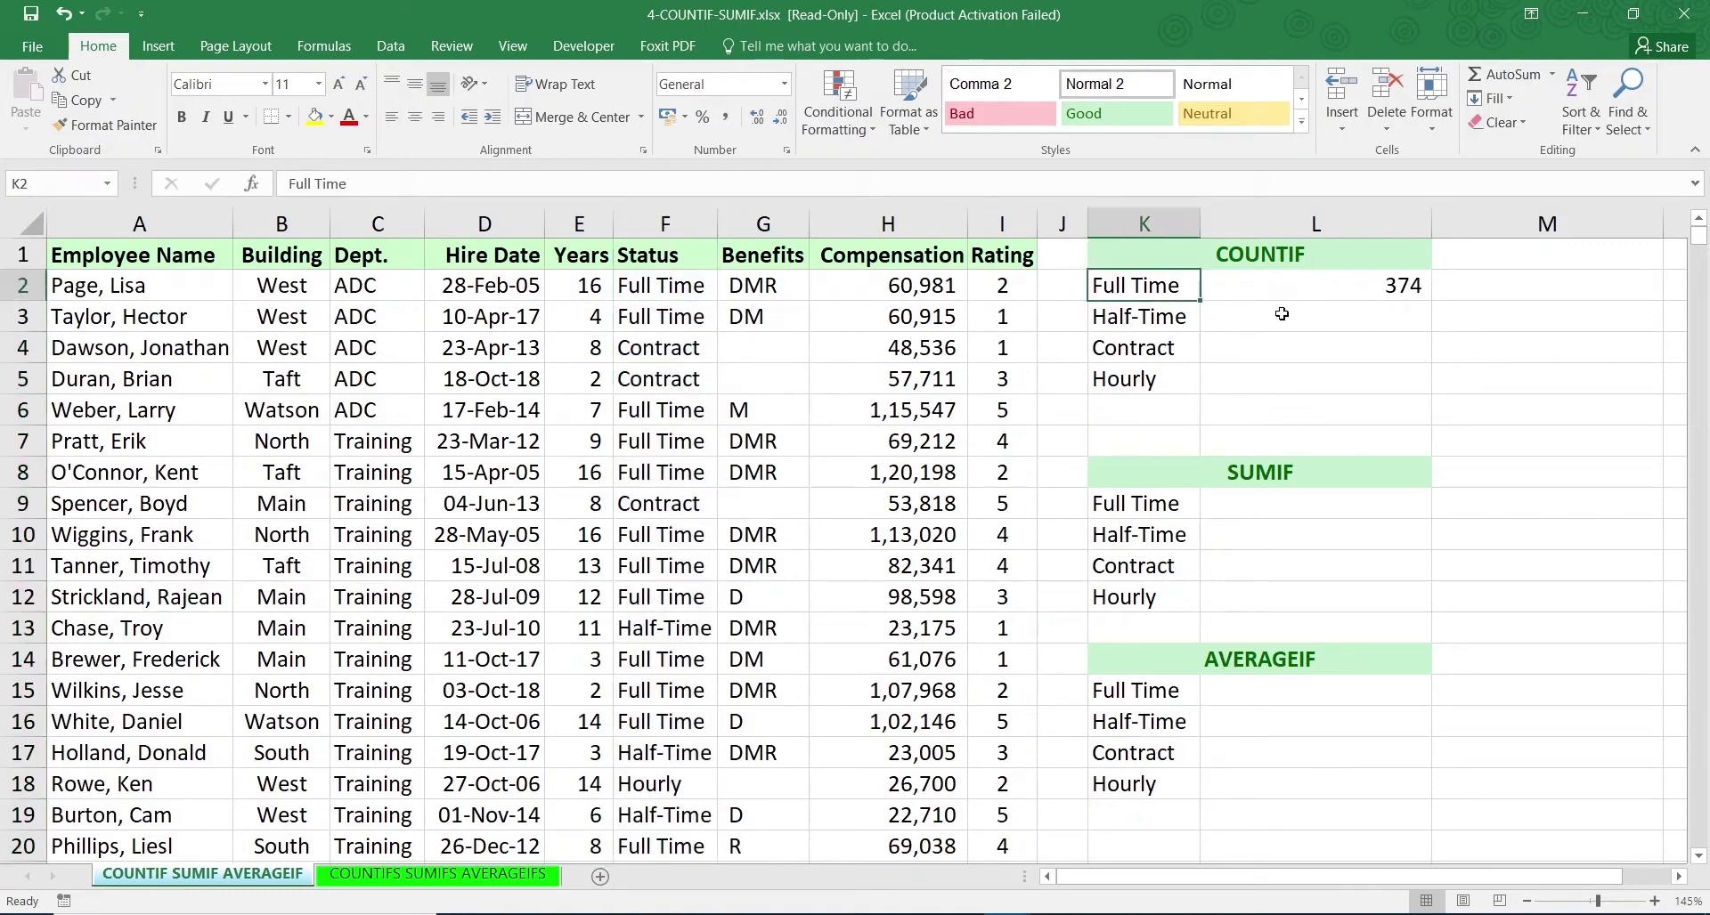
Fill the COUNTIF formula from L2 down to L5 and check the criteria references in the copied formulas
click(1282, 292)
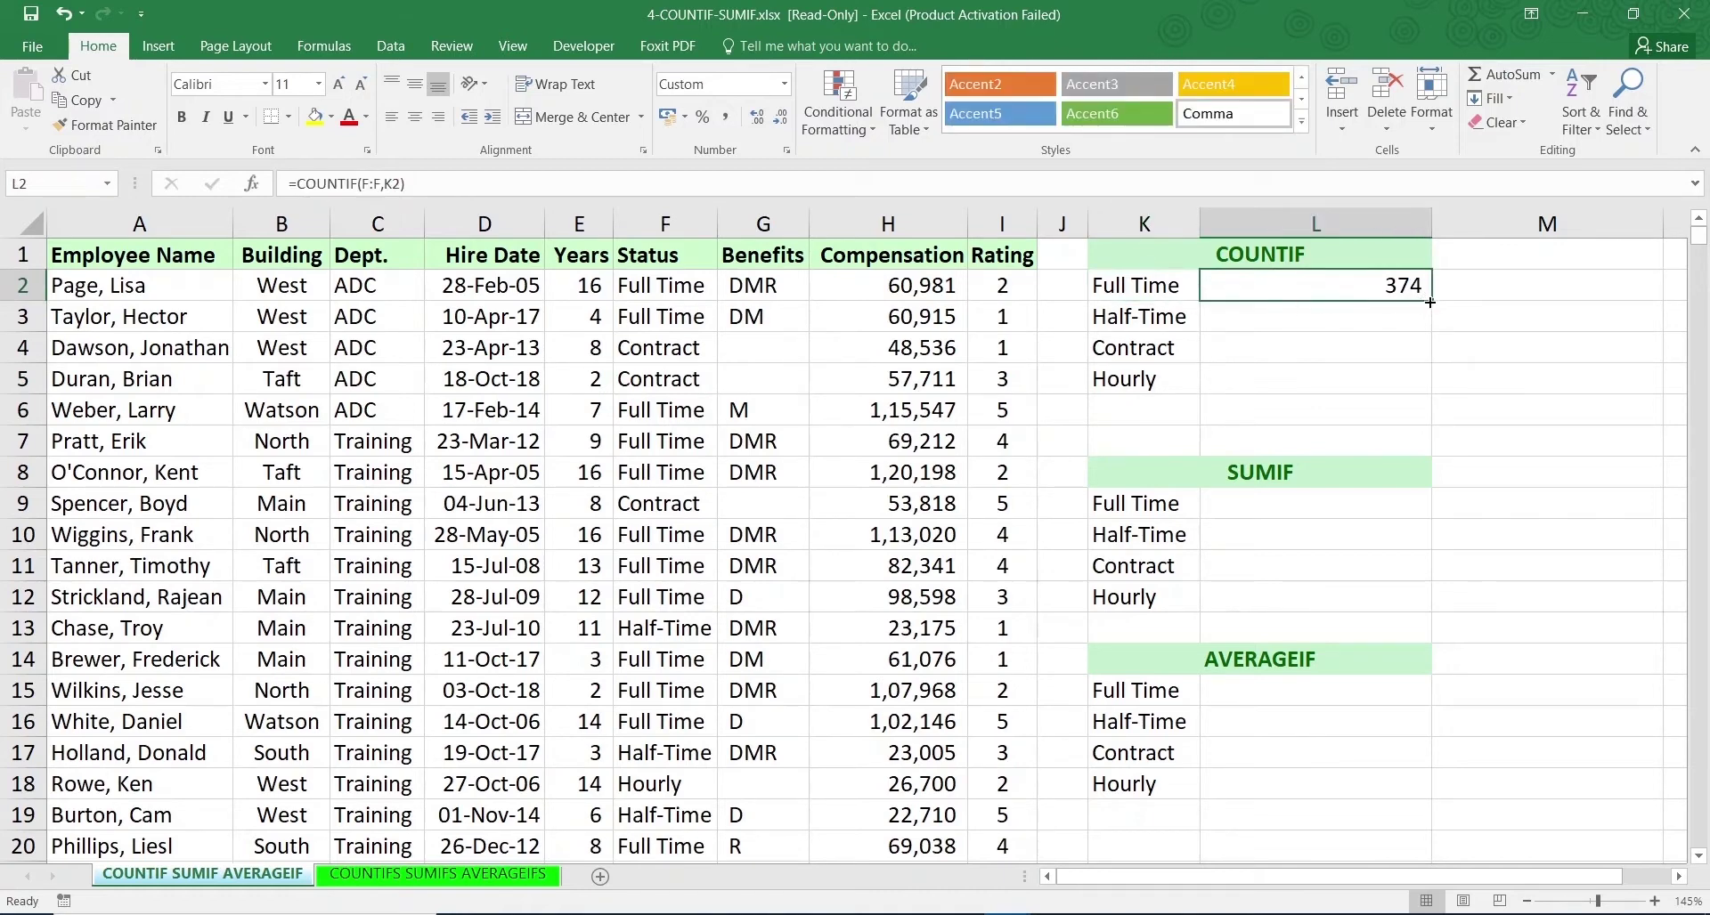
drag(1430, 302, 1431, 396)
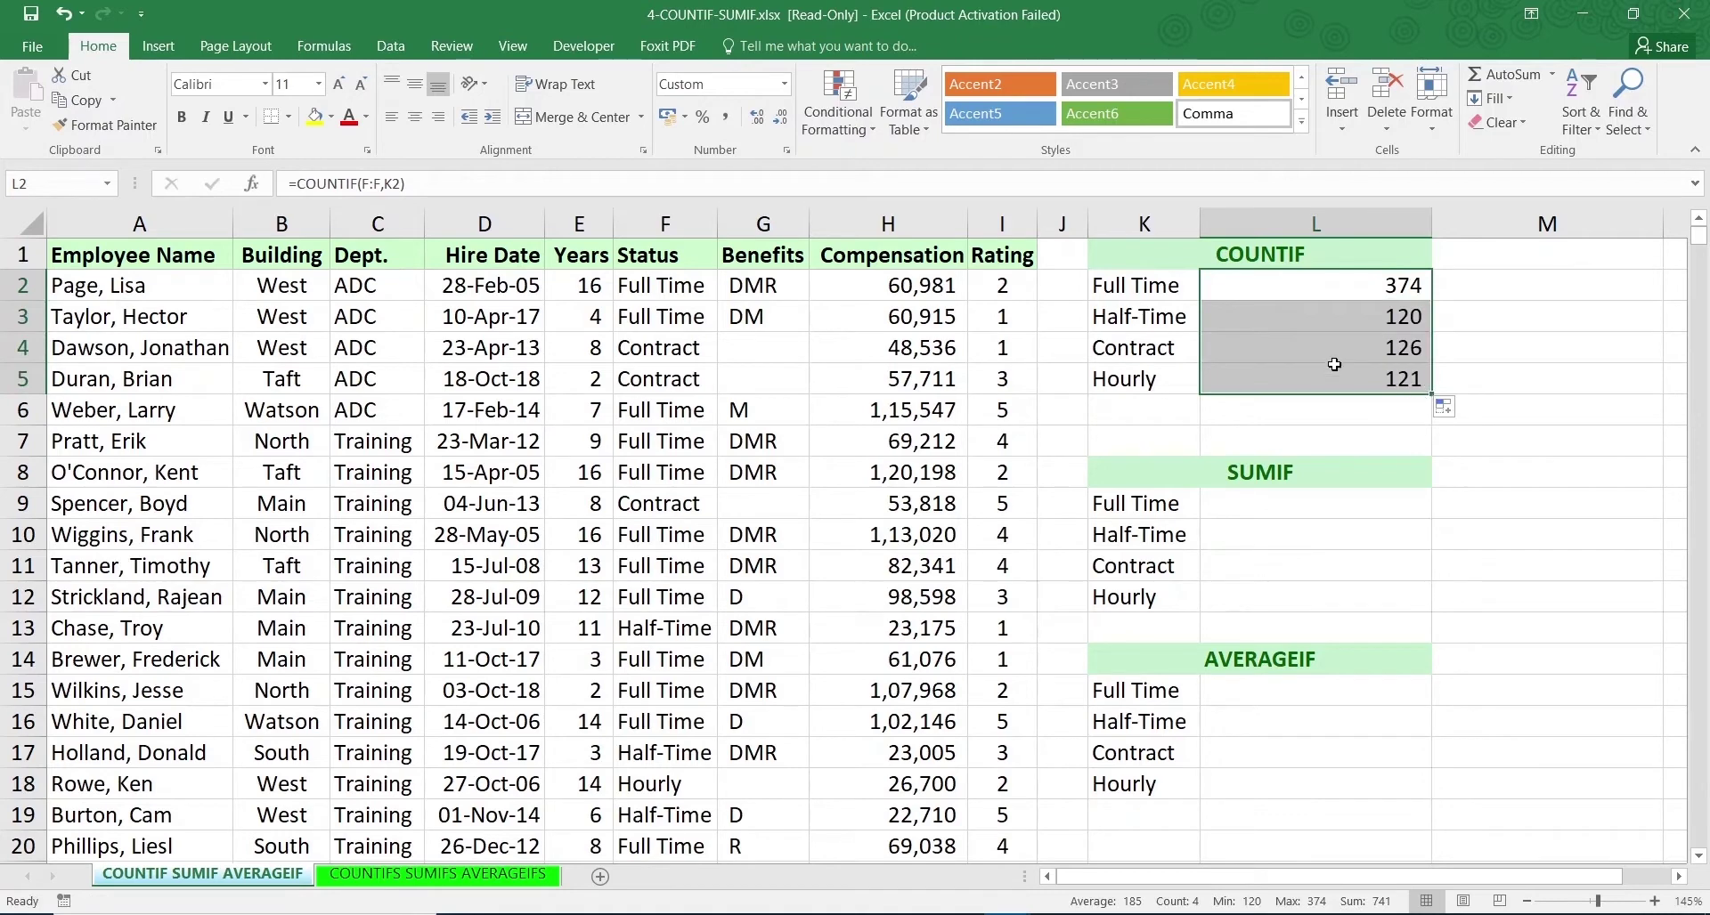
click(1332, 321)
click(1248, 286)
double_click(1246, 318)
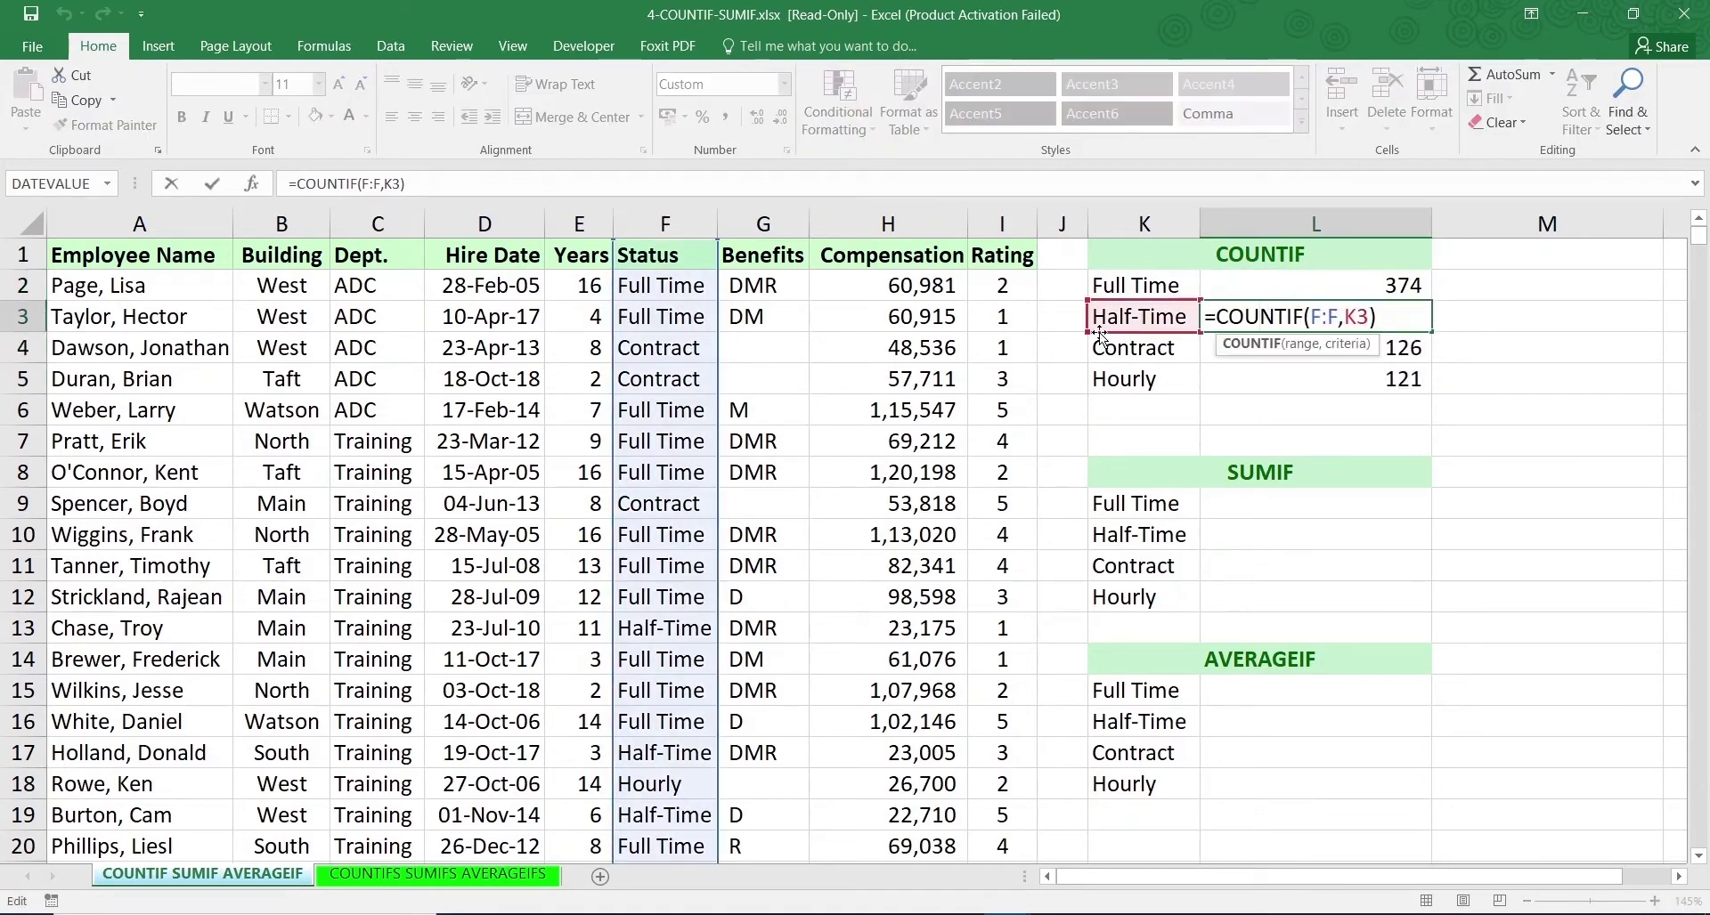
click(1411, 349)
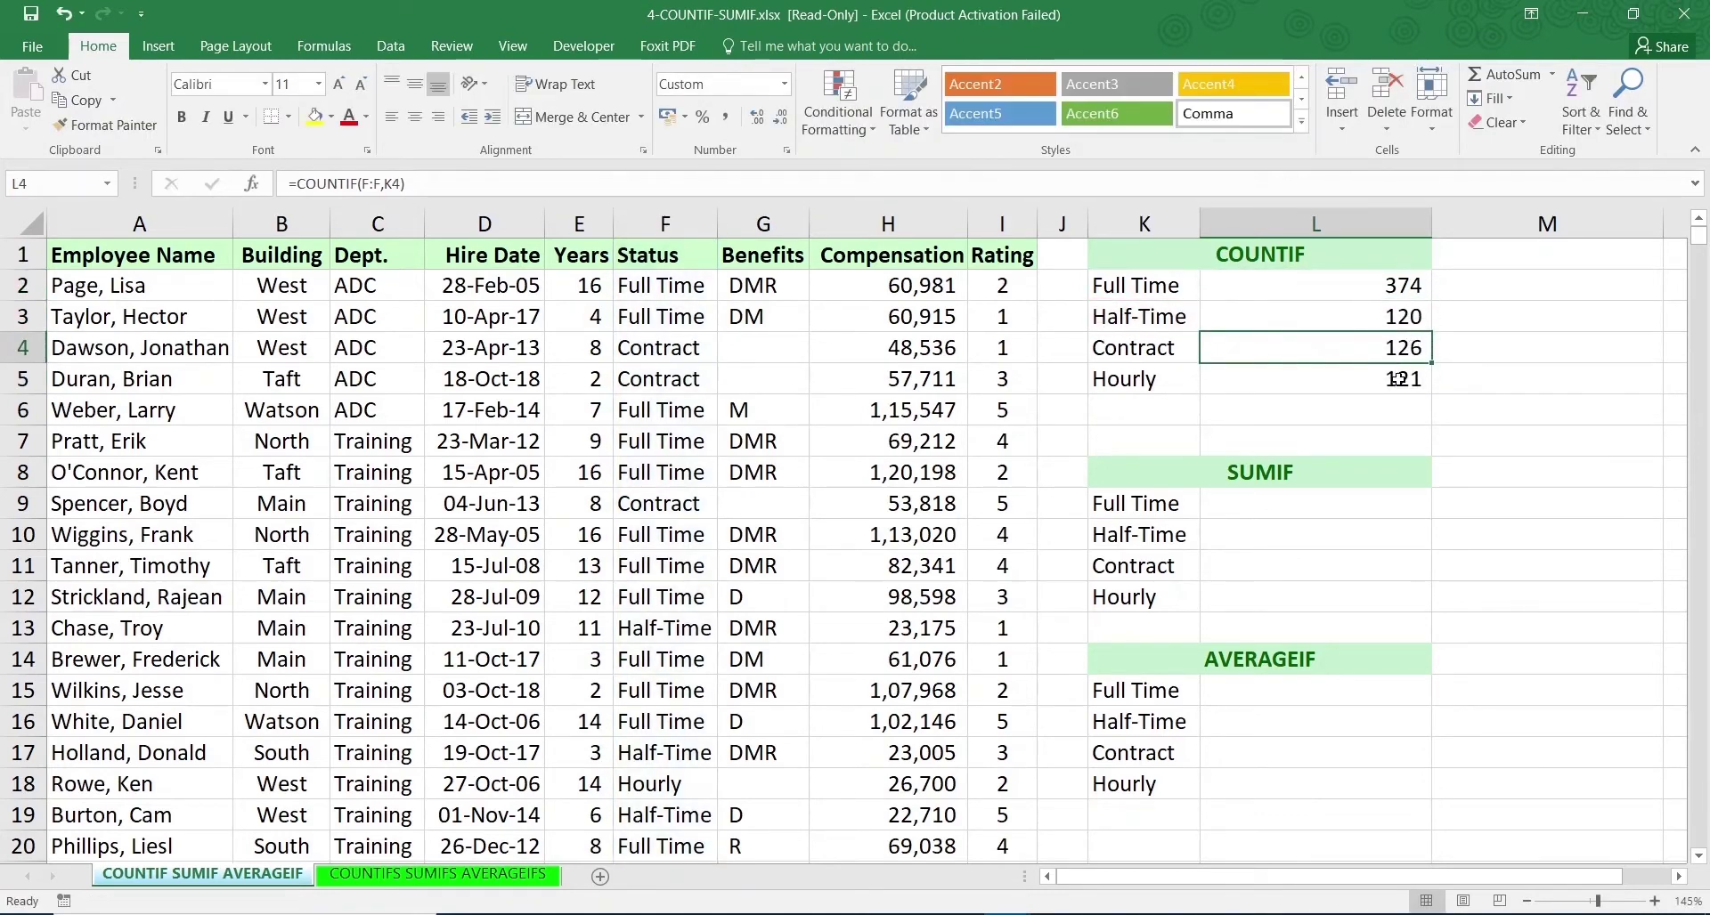
click(1370, 302)
click(1385, 380)
click(1380, 310)
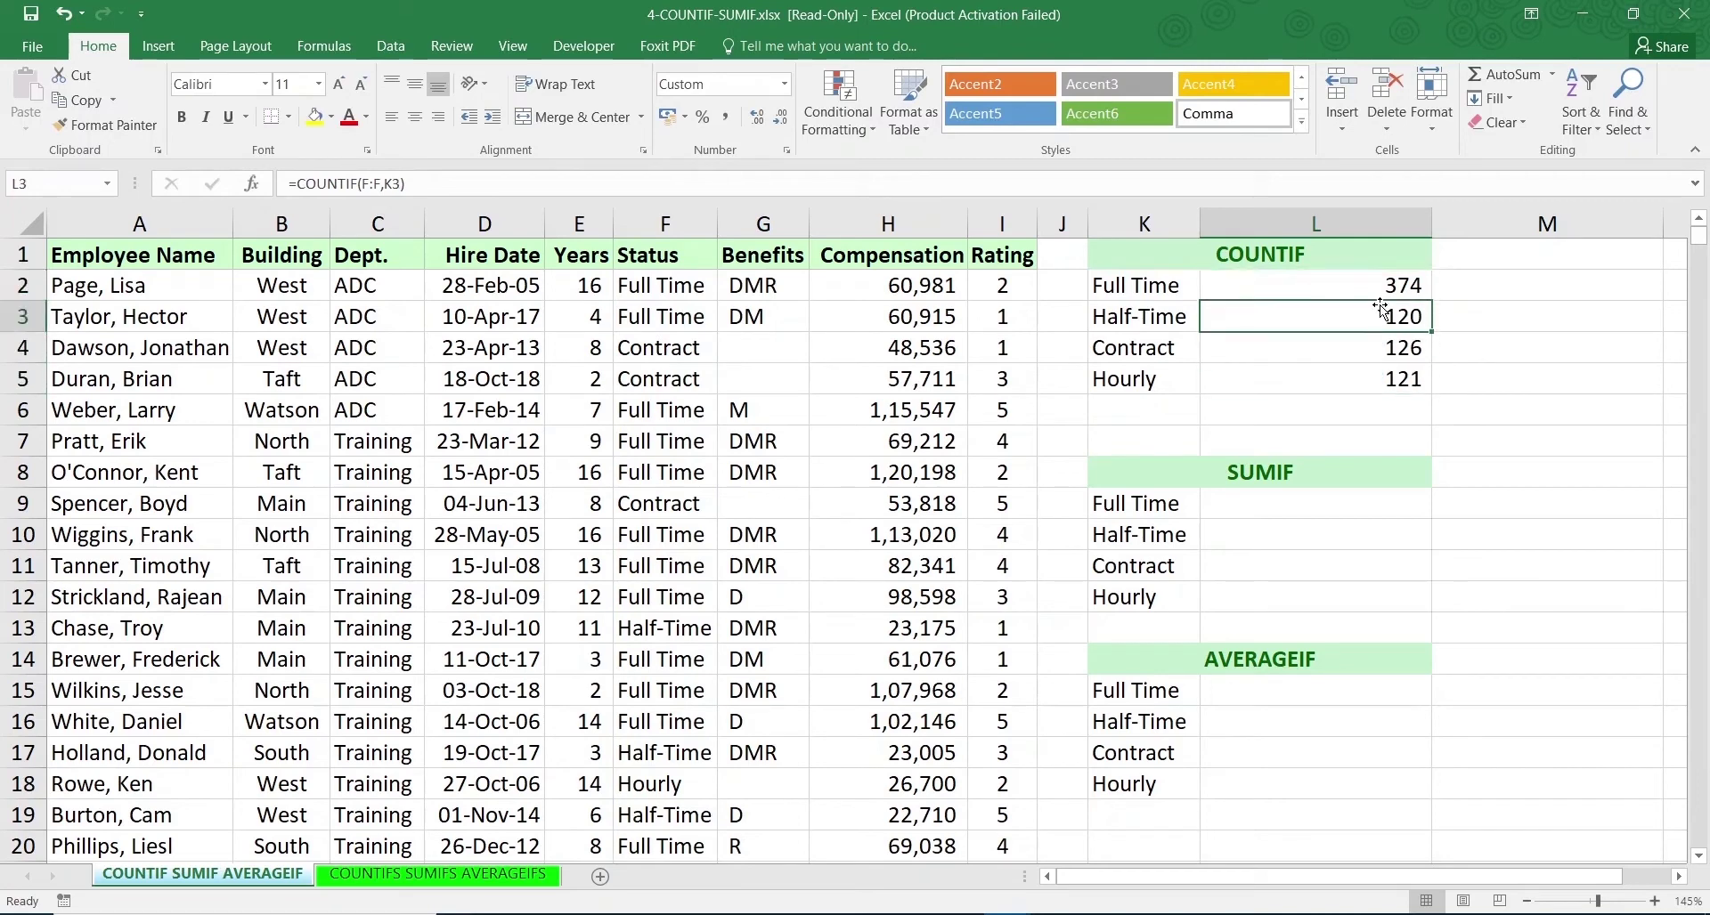
Enter =SUMIF(F:F,K9,H:H) in cell L9 to total the Compensation of Full Time employees
click(1297, 506)
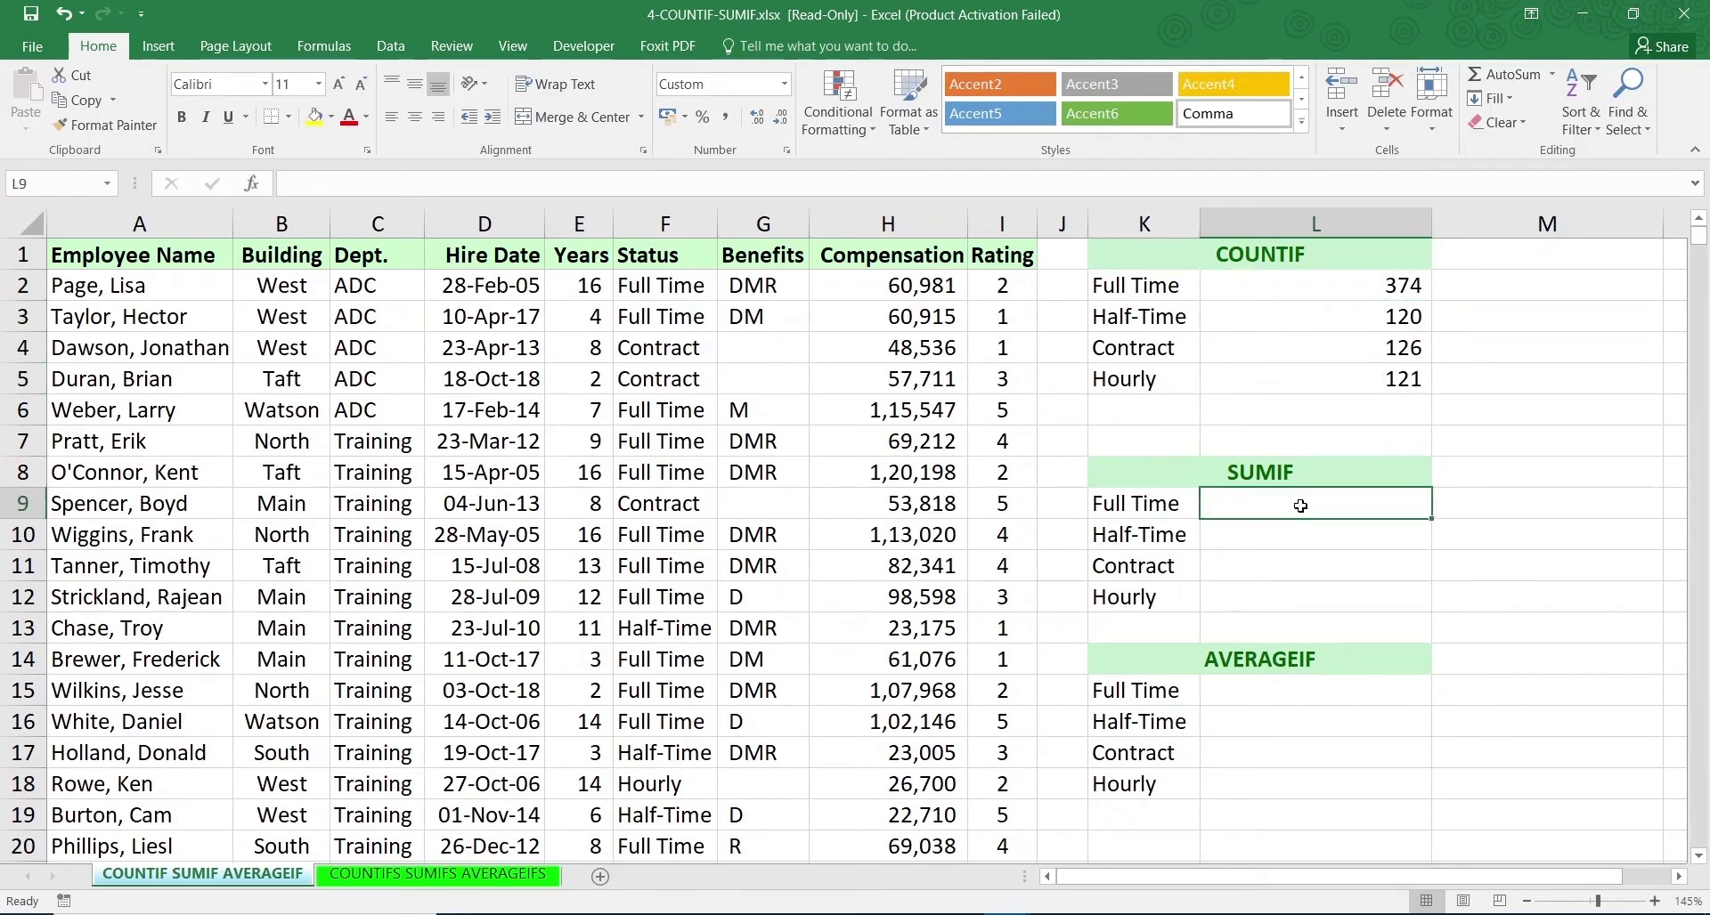
text(=sumif)
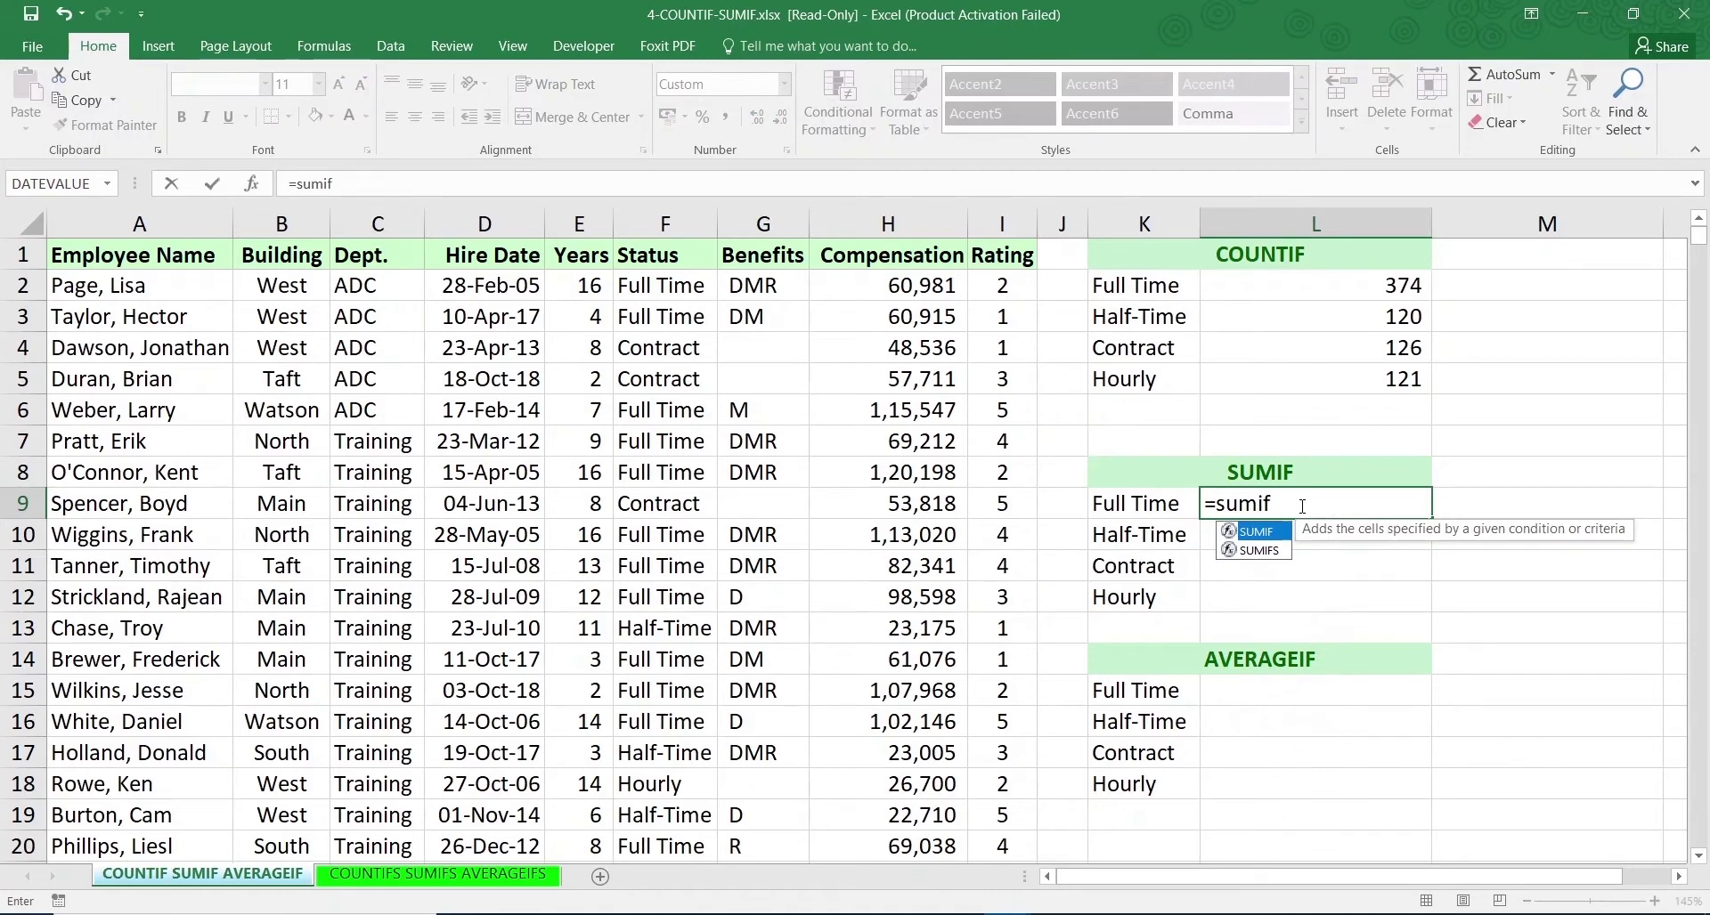
key(Tab)
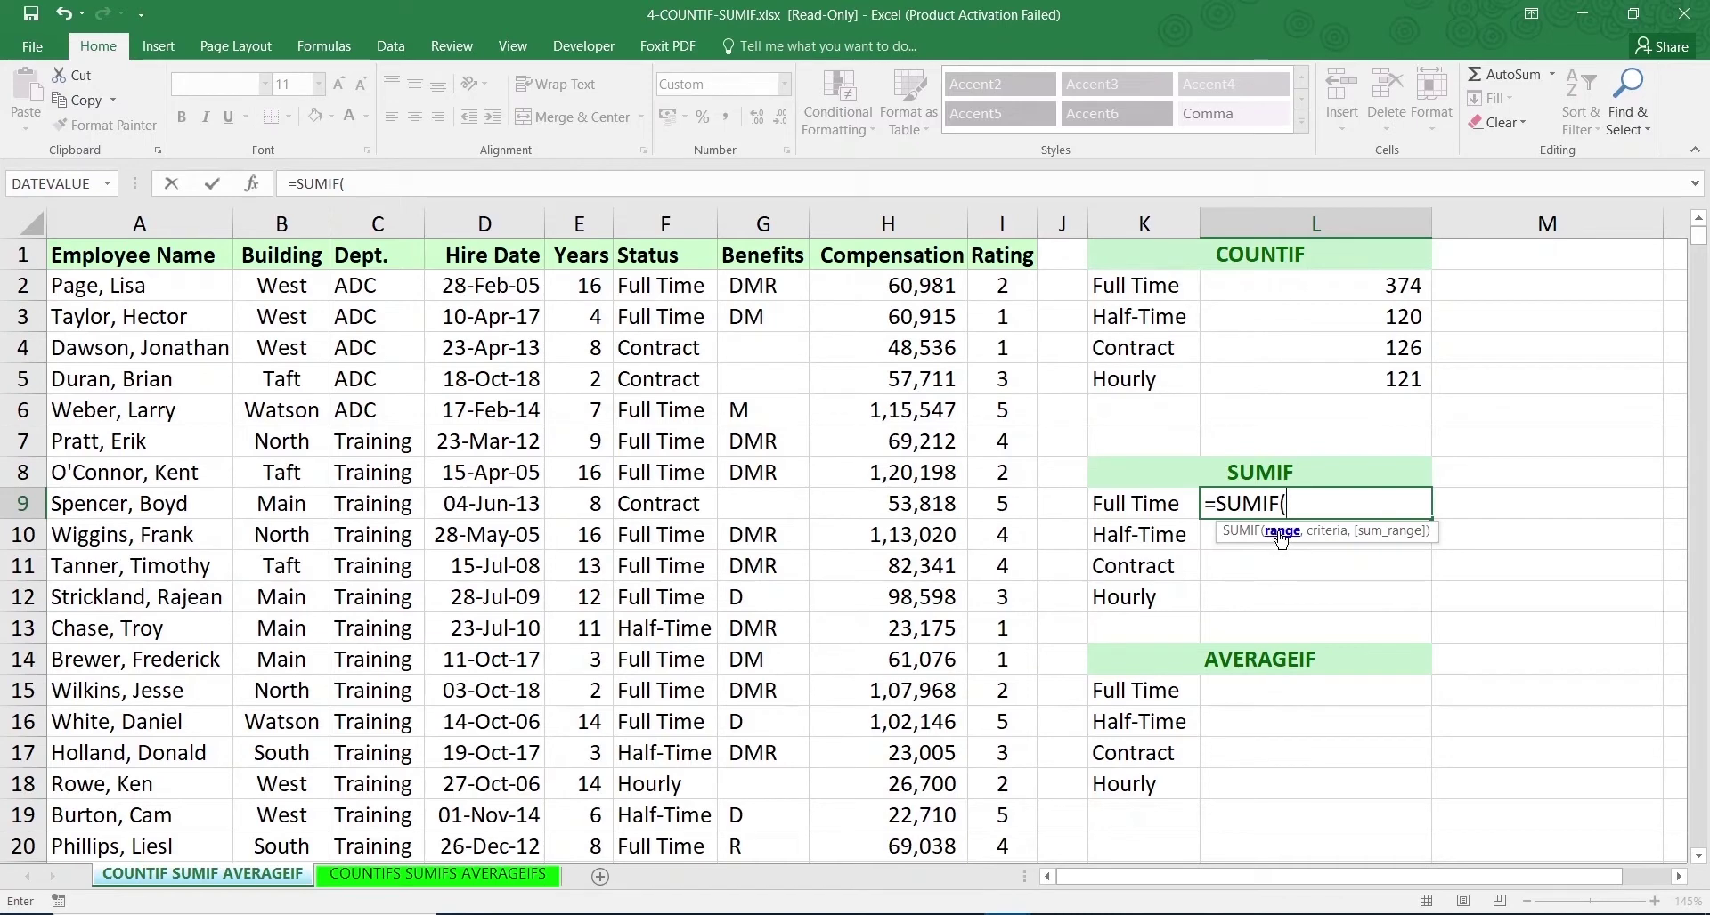
click(674, 229)
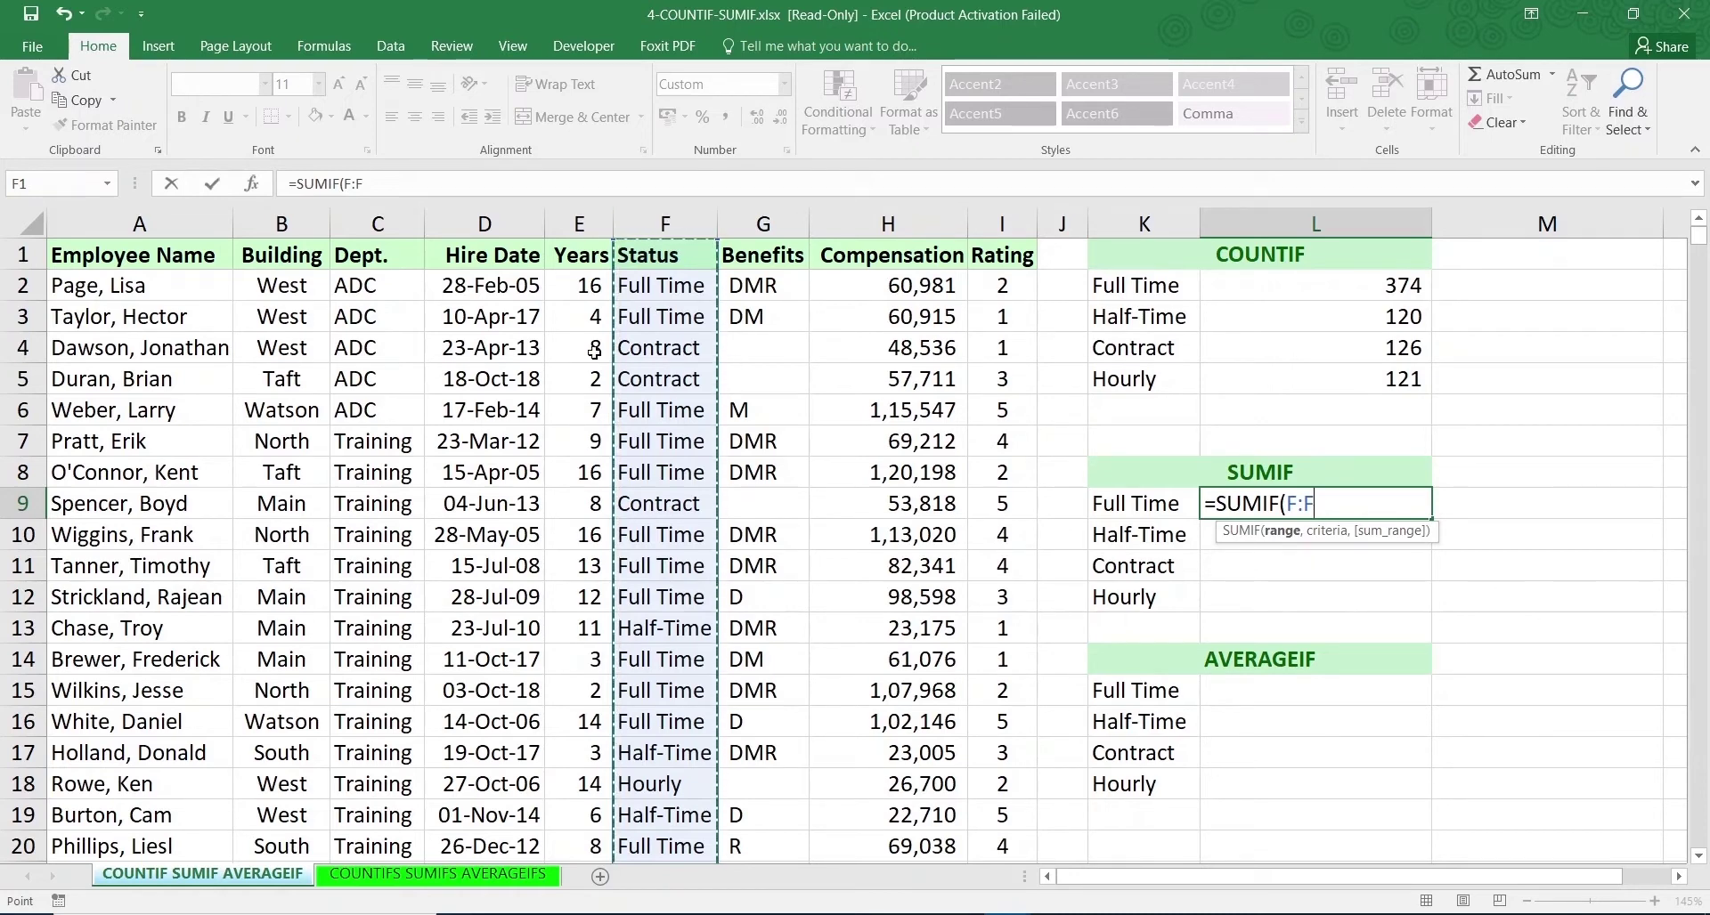
text(,)
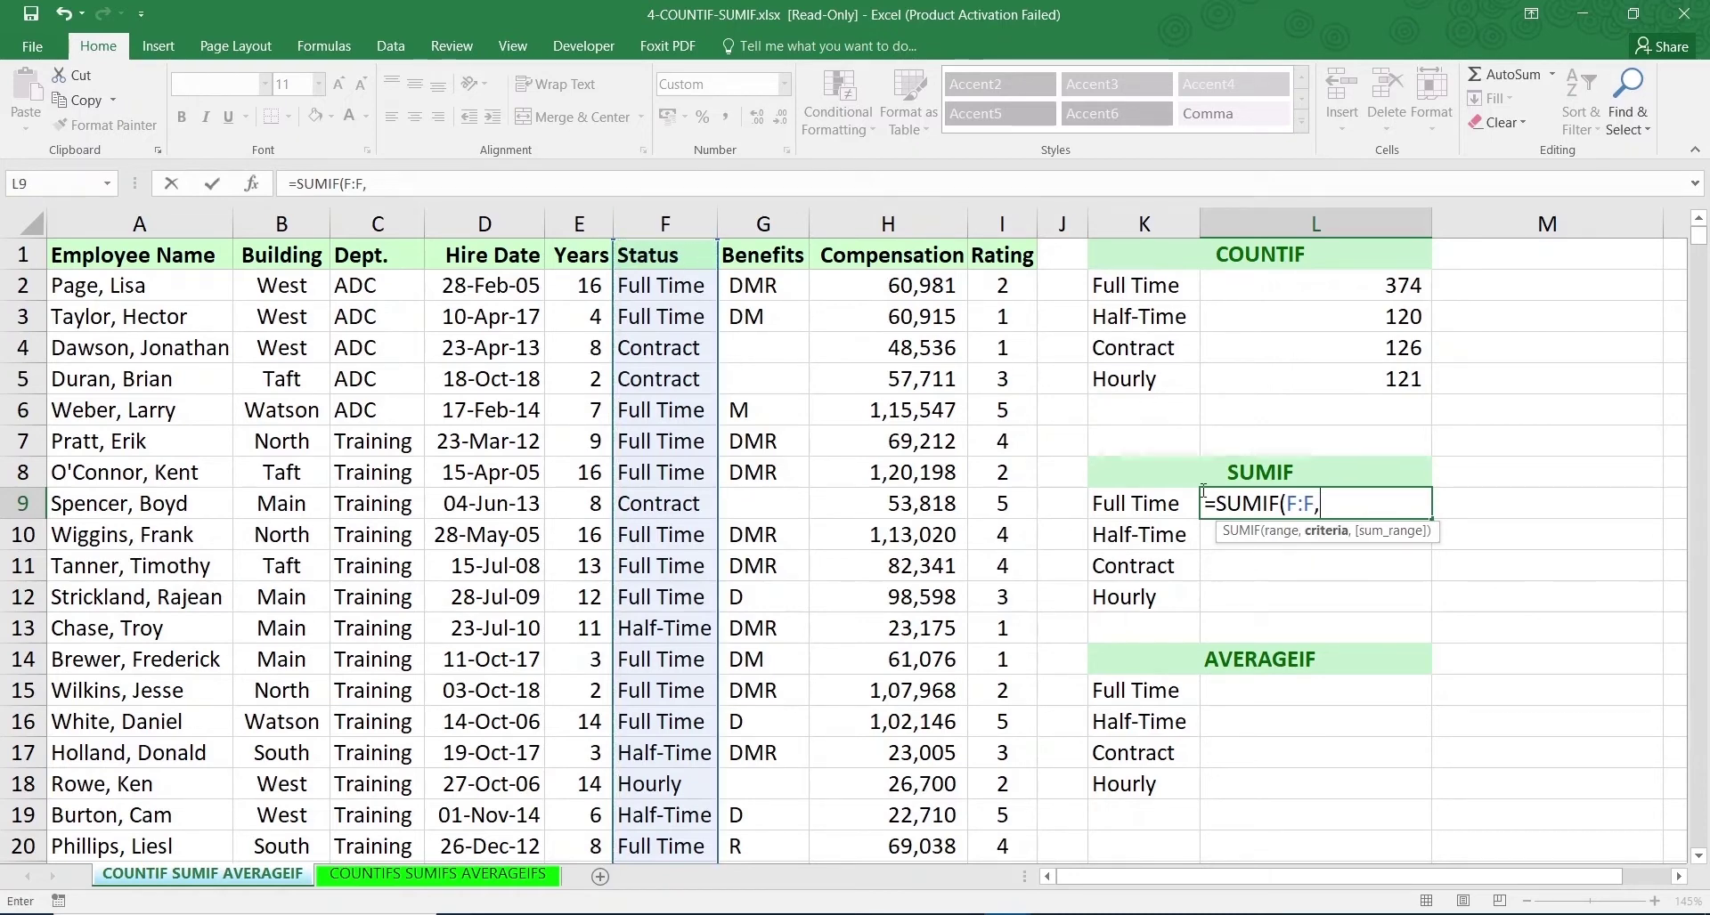
click(1157, 506)
text(,)
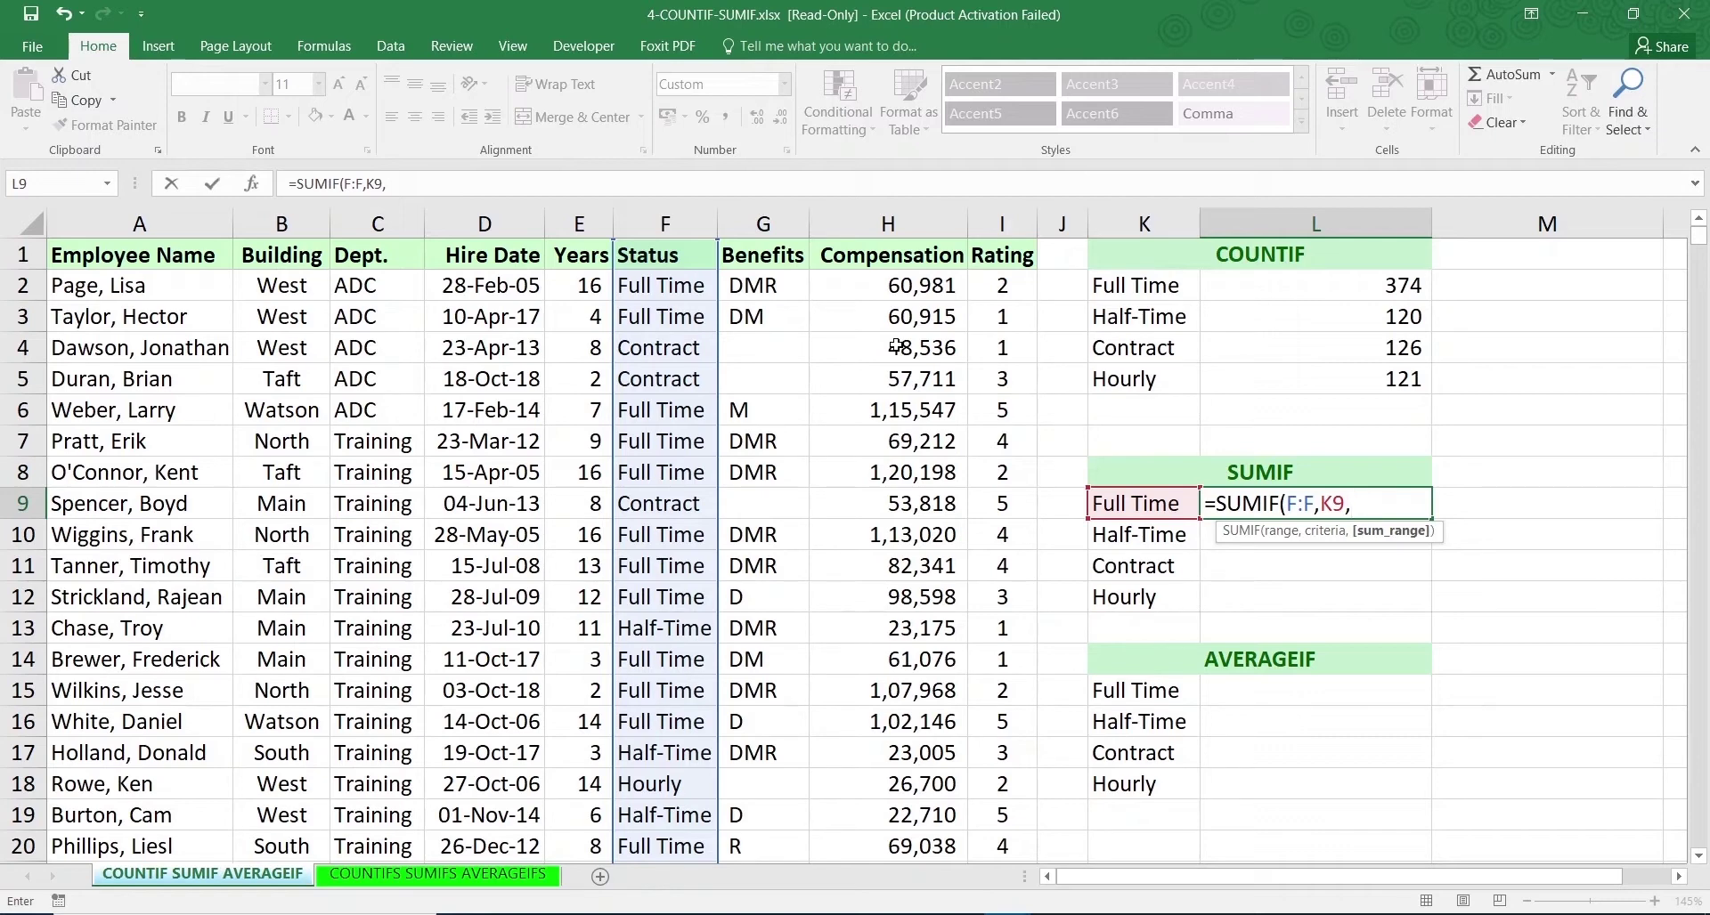
click(931, 223)
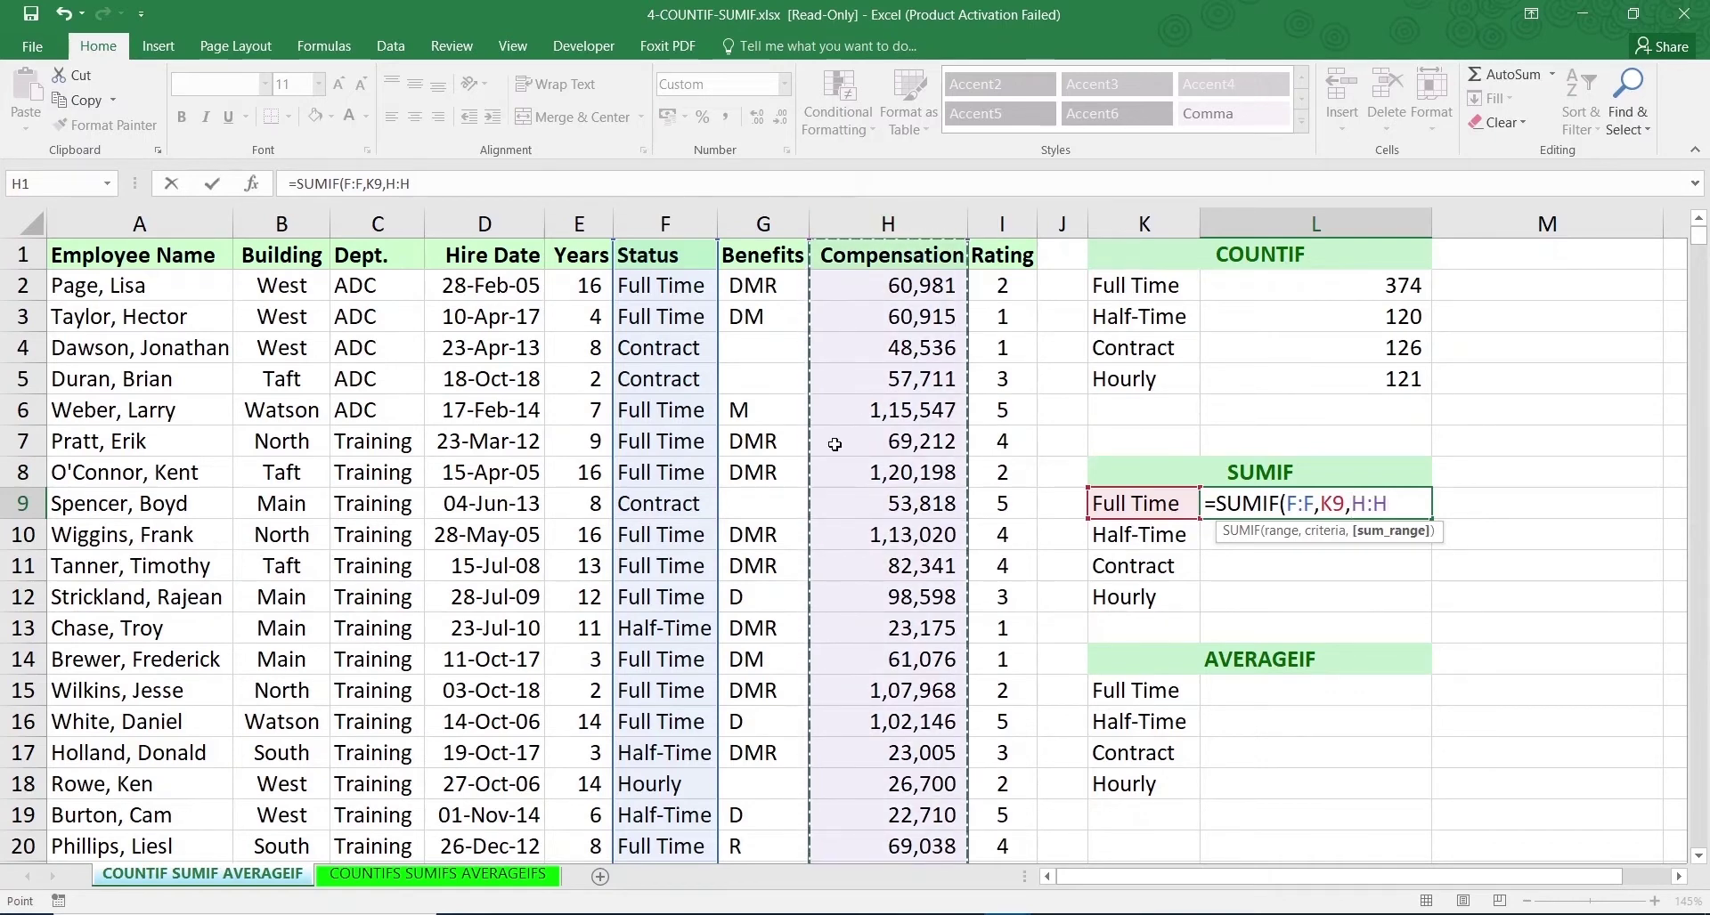
click(1314, 501)
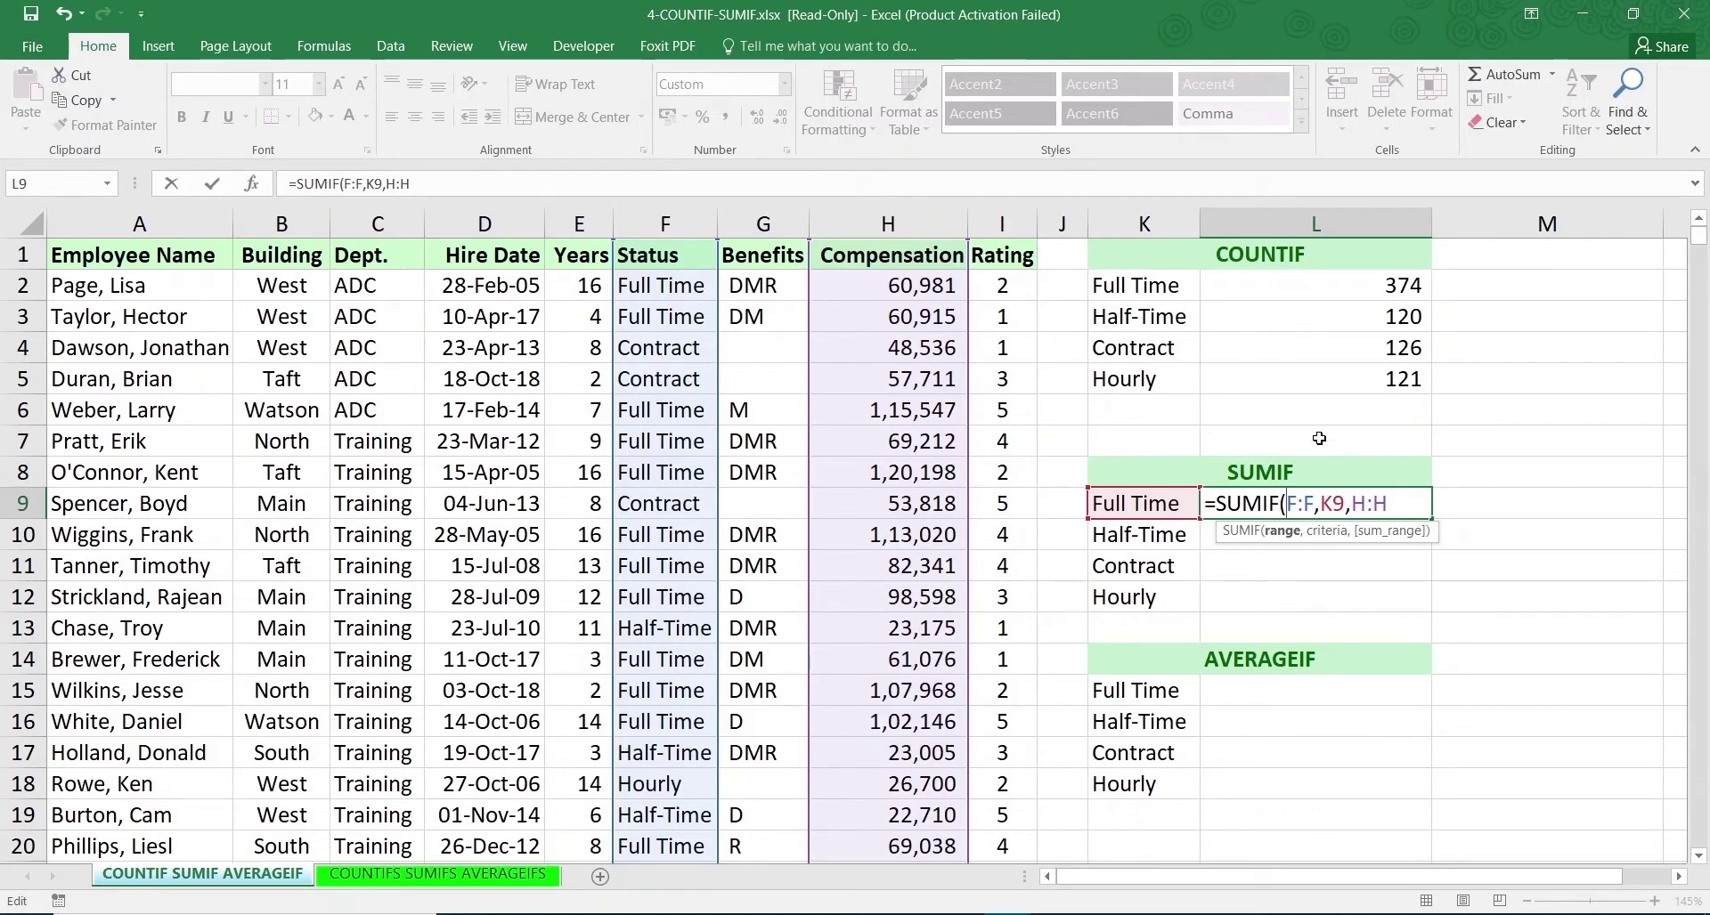
key(Return)
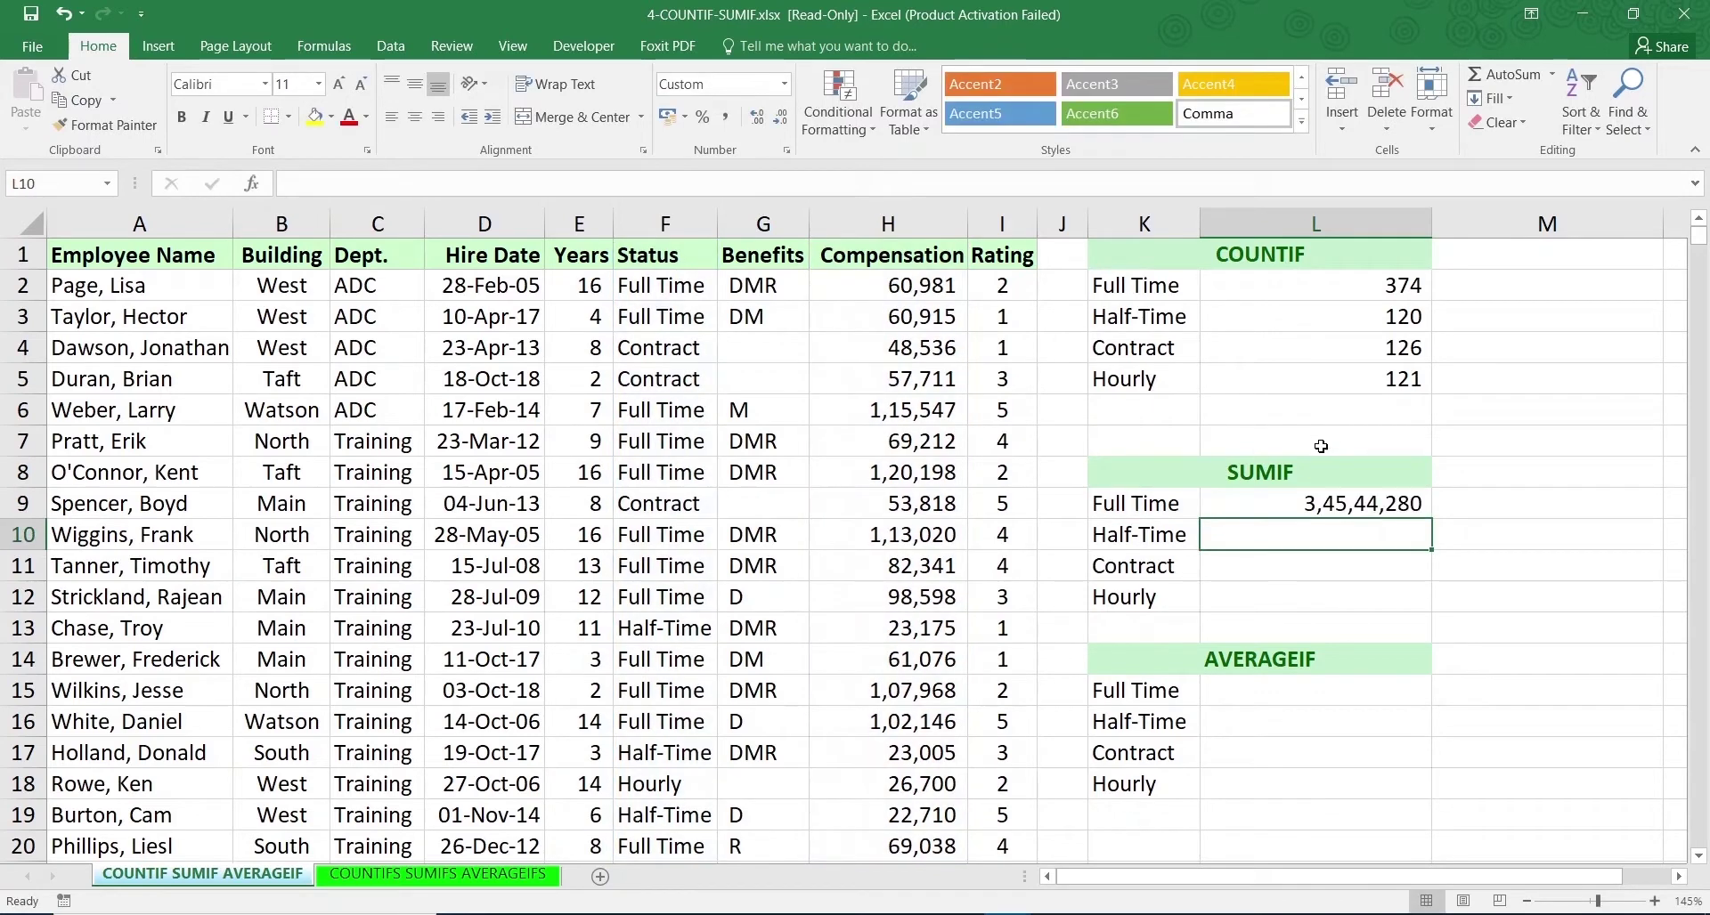
Review the SUMIF formula in L9, fill it down to L12 and check the criteria cells used by the copies
click(1365, 504)
double_click(1365, 503)
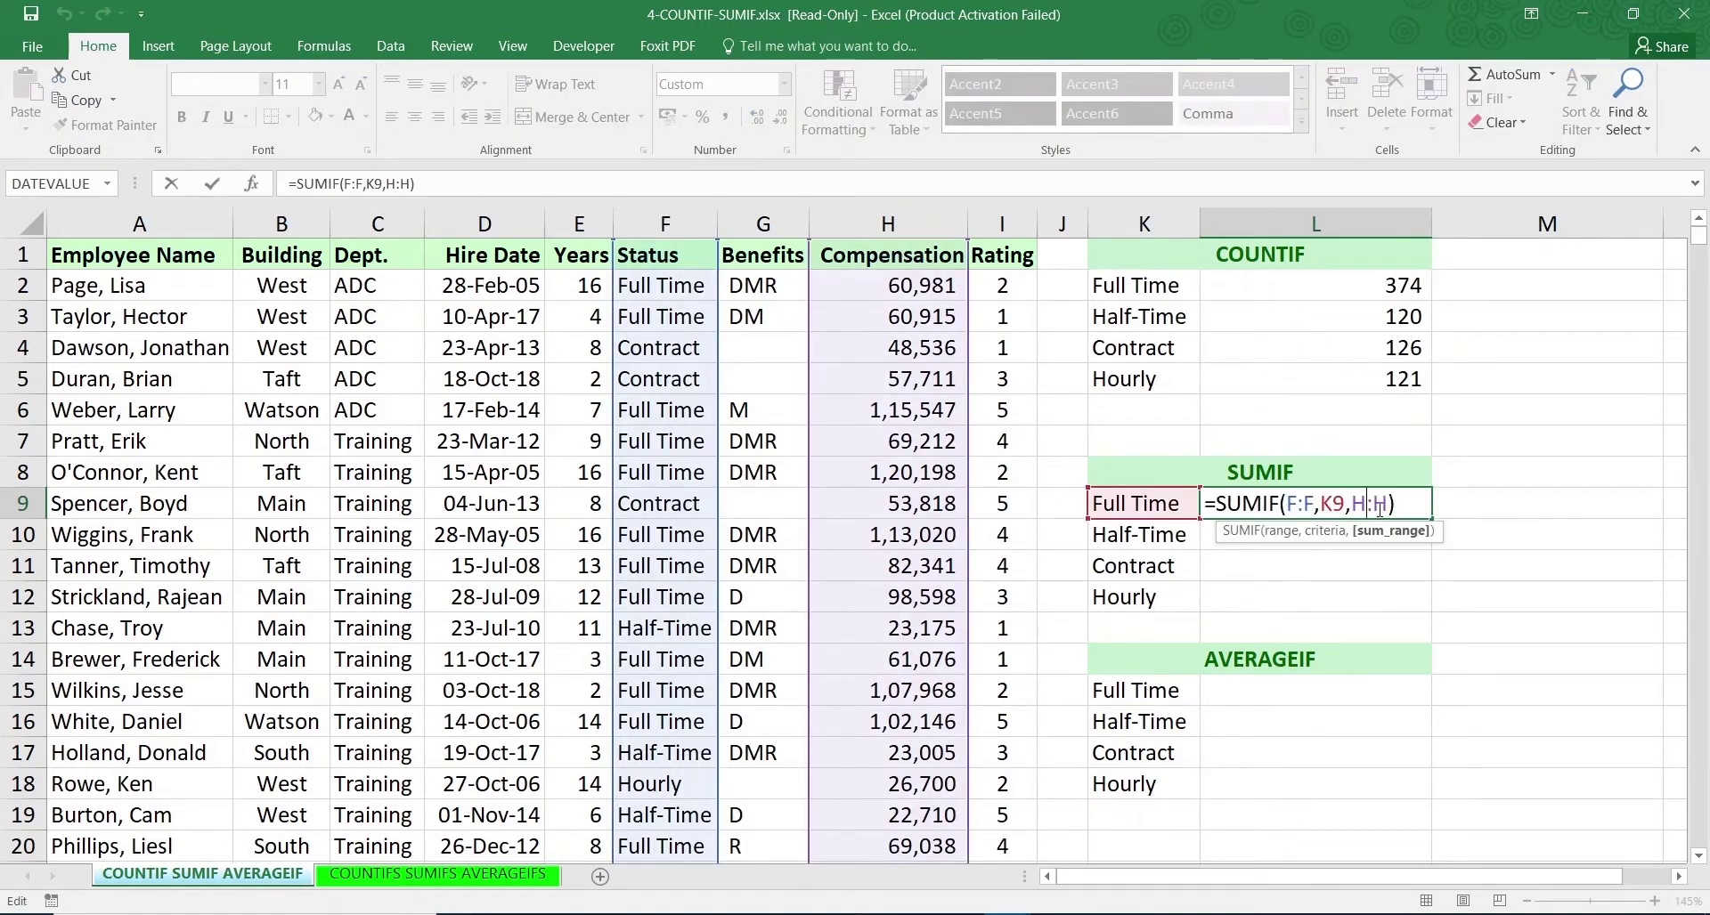
key(Return)
click(1411, 507)
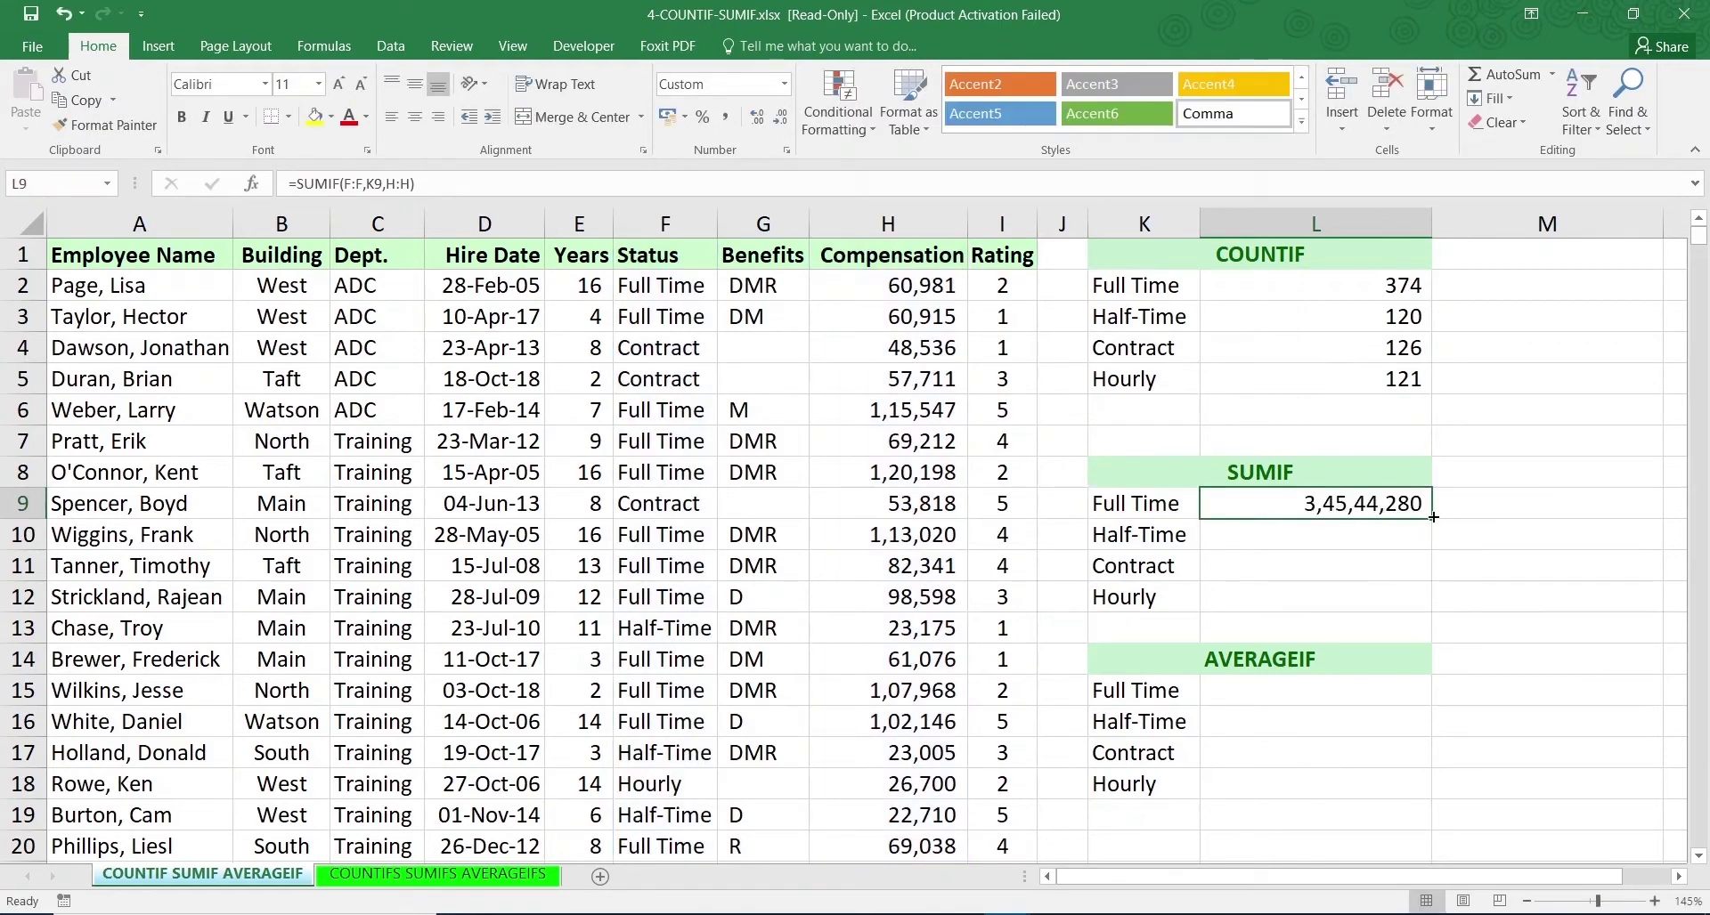
drag(1427, 519, 1421, 608)
click(1329, 514)
click(1320, 541)
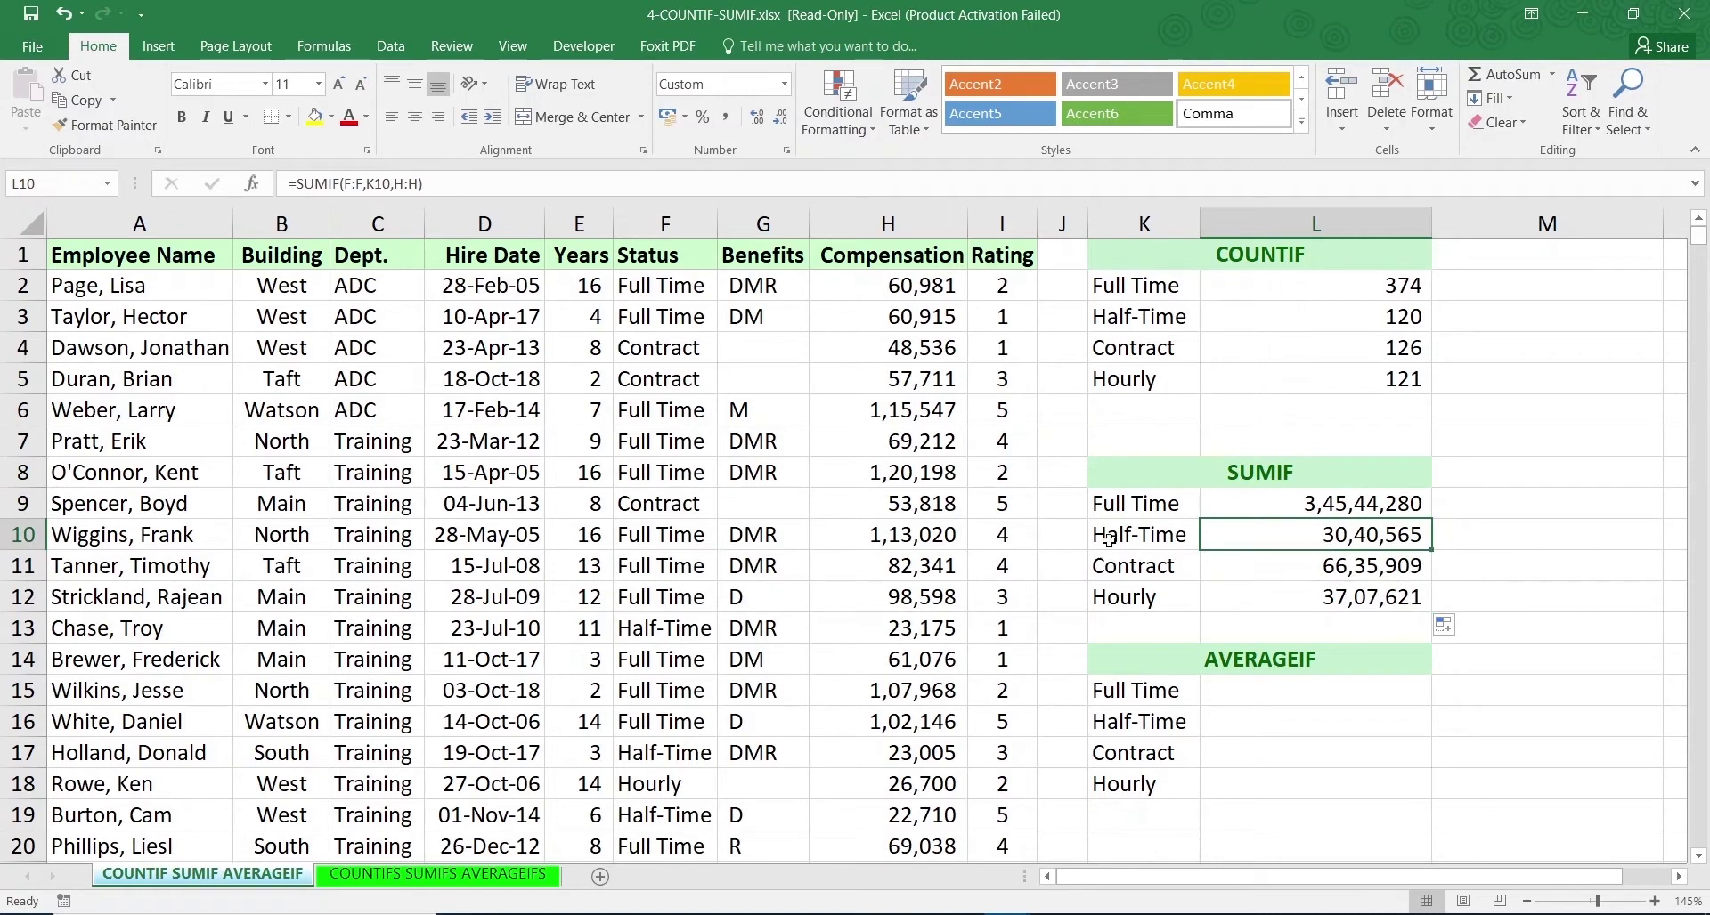
click(1143, 534)
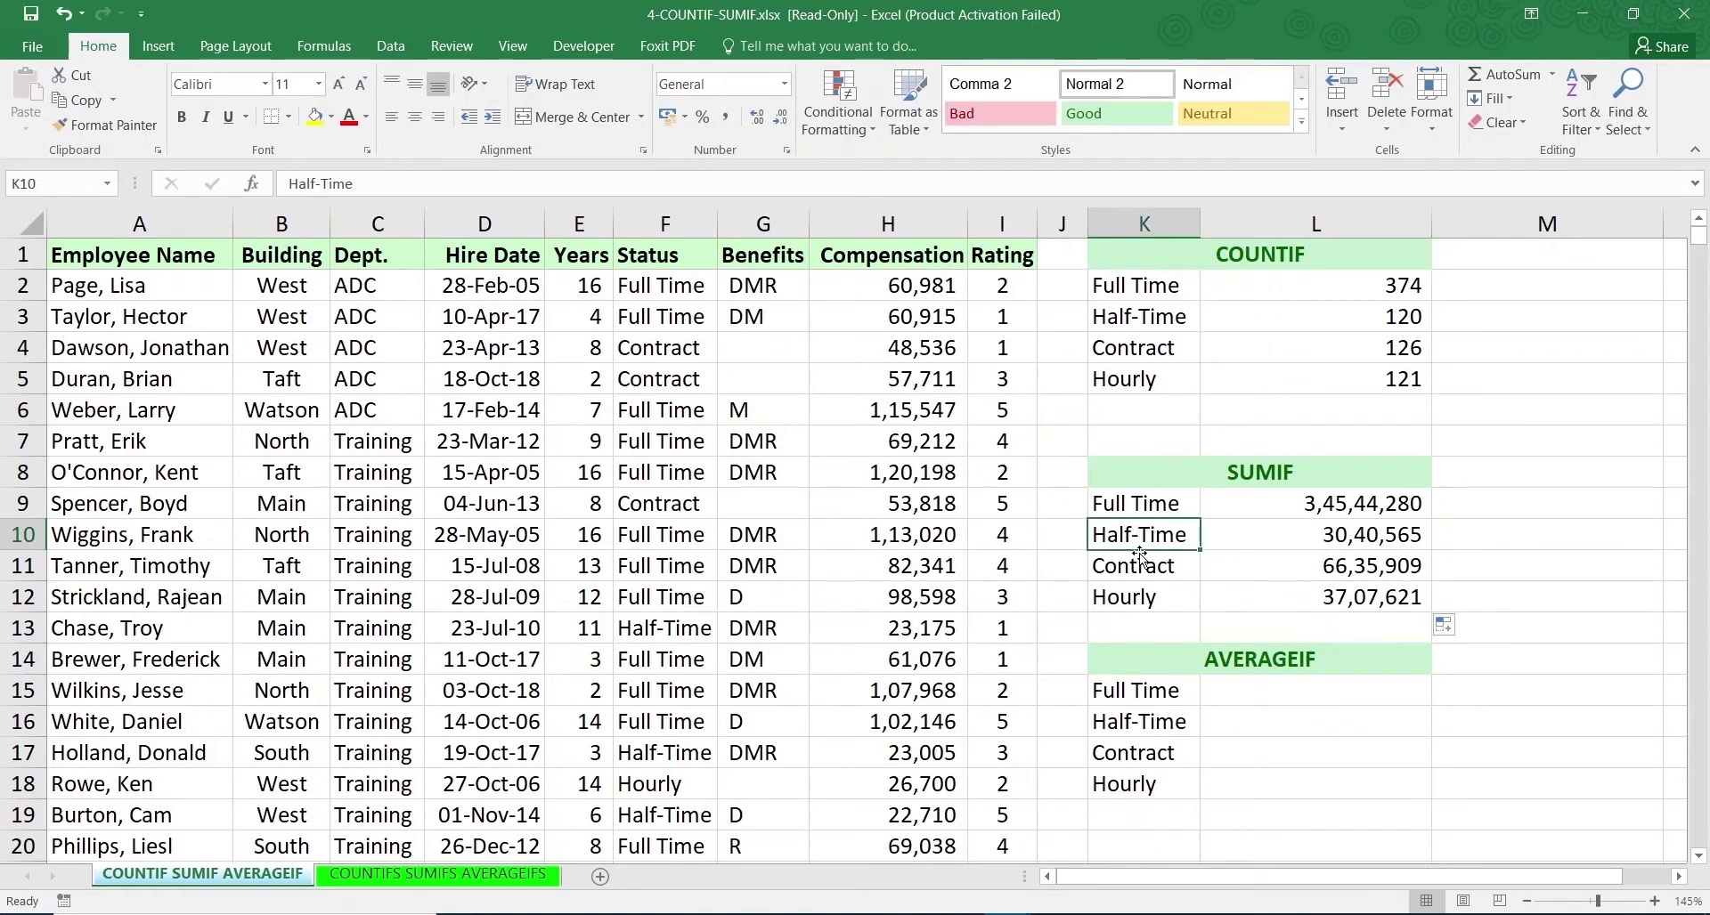
click(1140, 570)
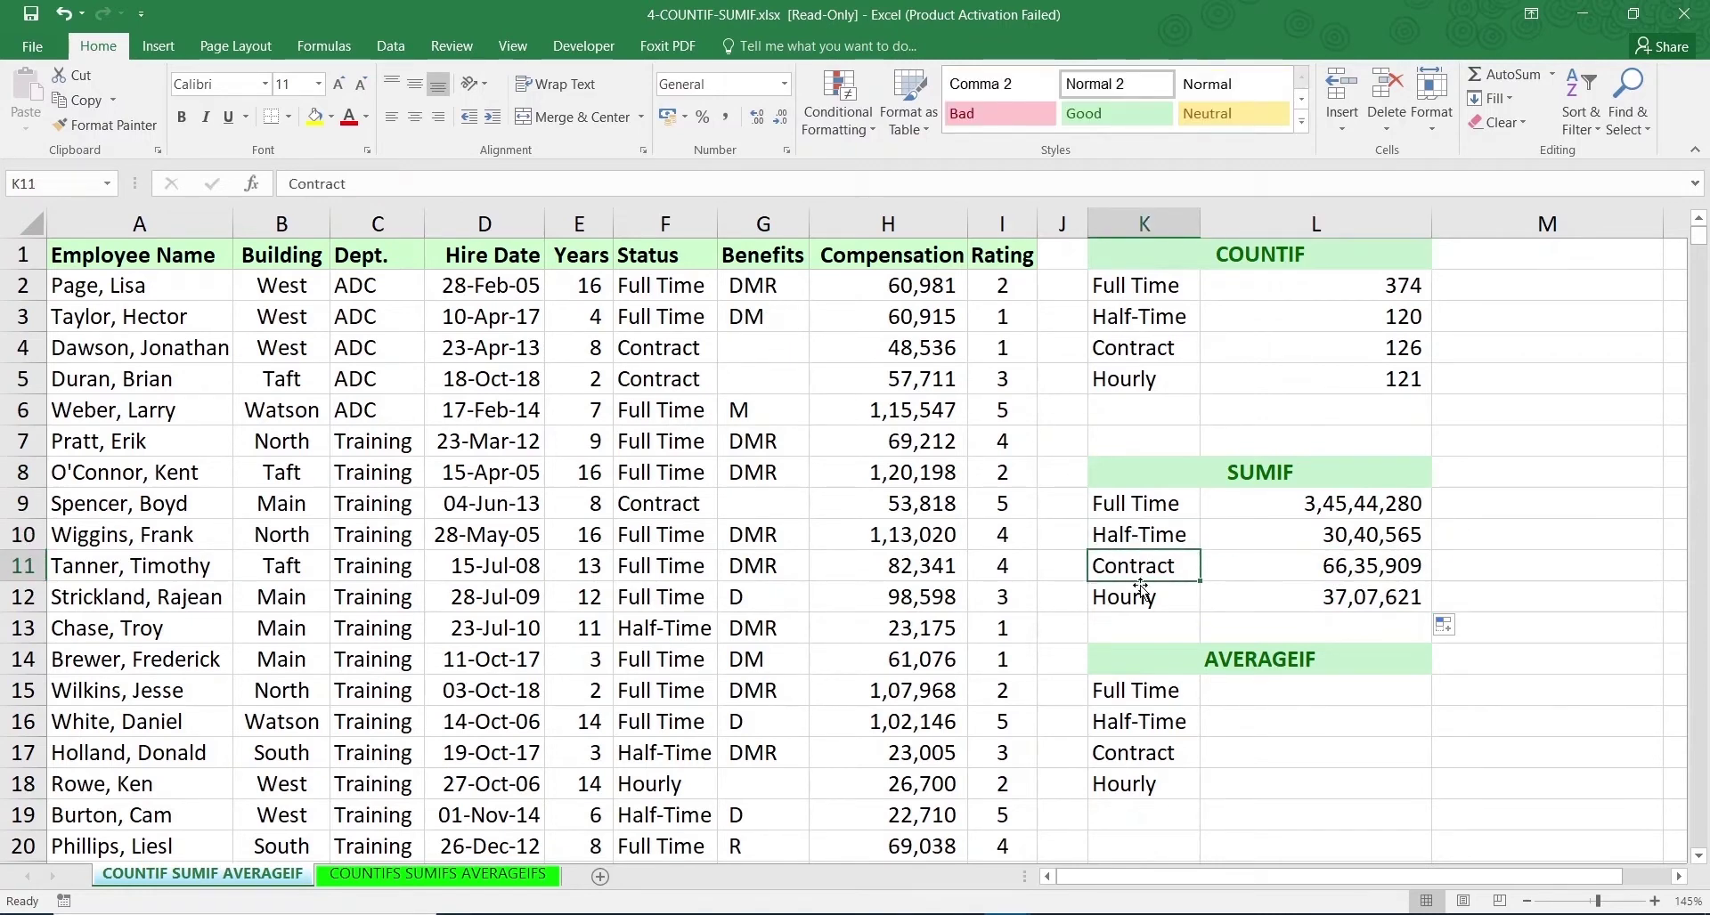
click(1141, 595)
Enter =AVERAGEIF(F:F,K15,H:H) in cell L15 to average the Compensation of Full Time employees
scroll(1333, 543, down, 2)
click(1331, 543)
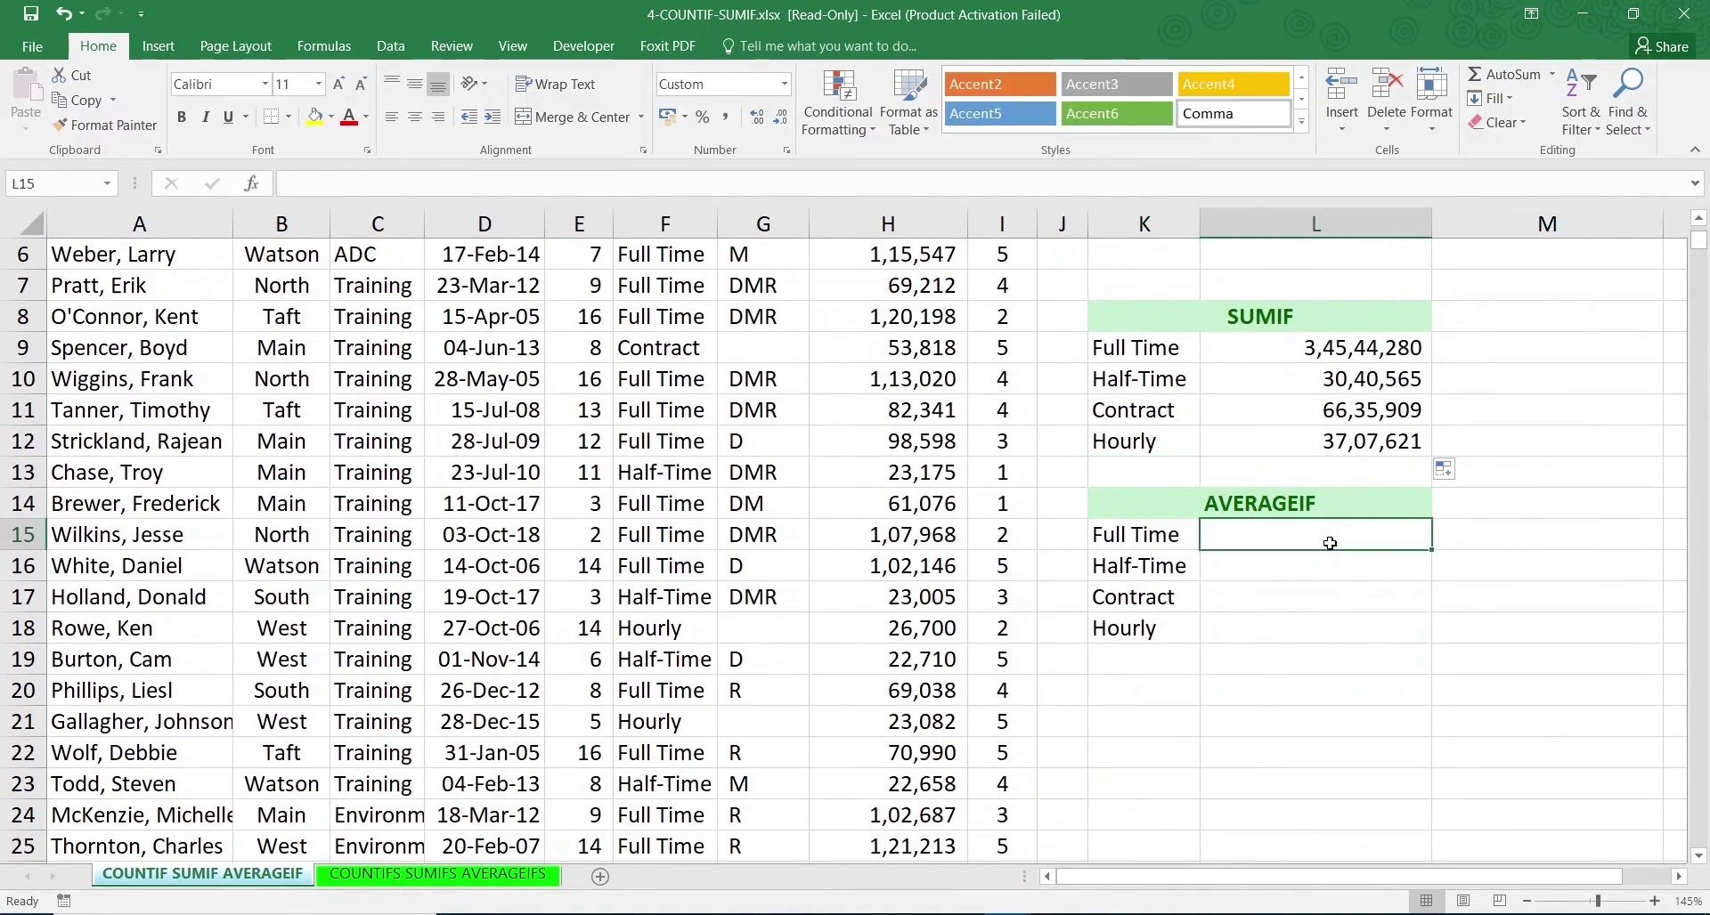
text(=averag)
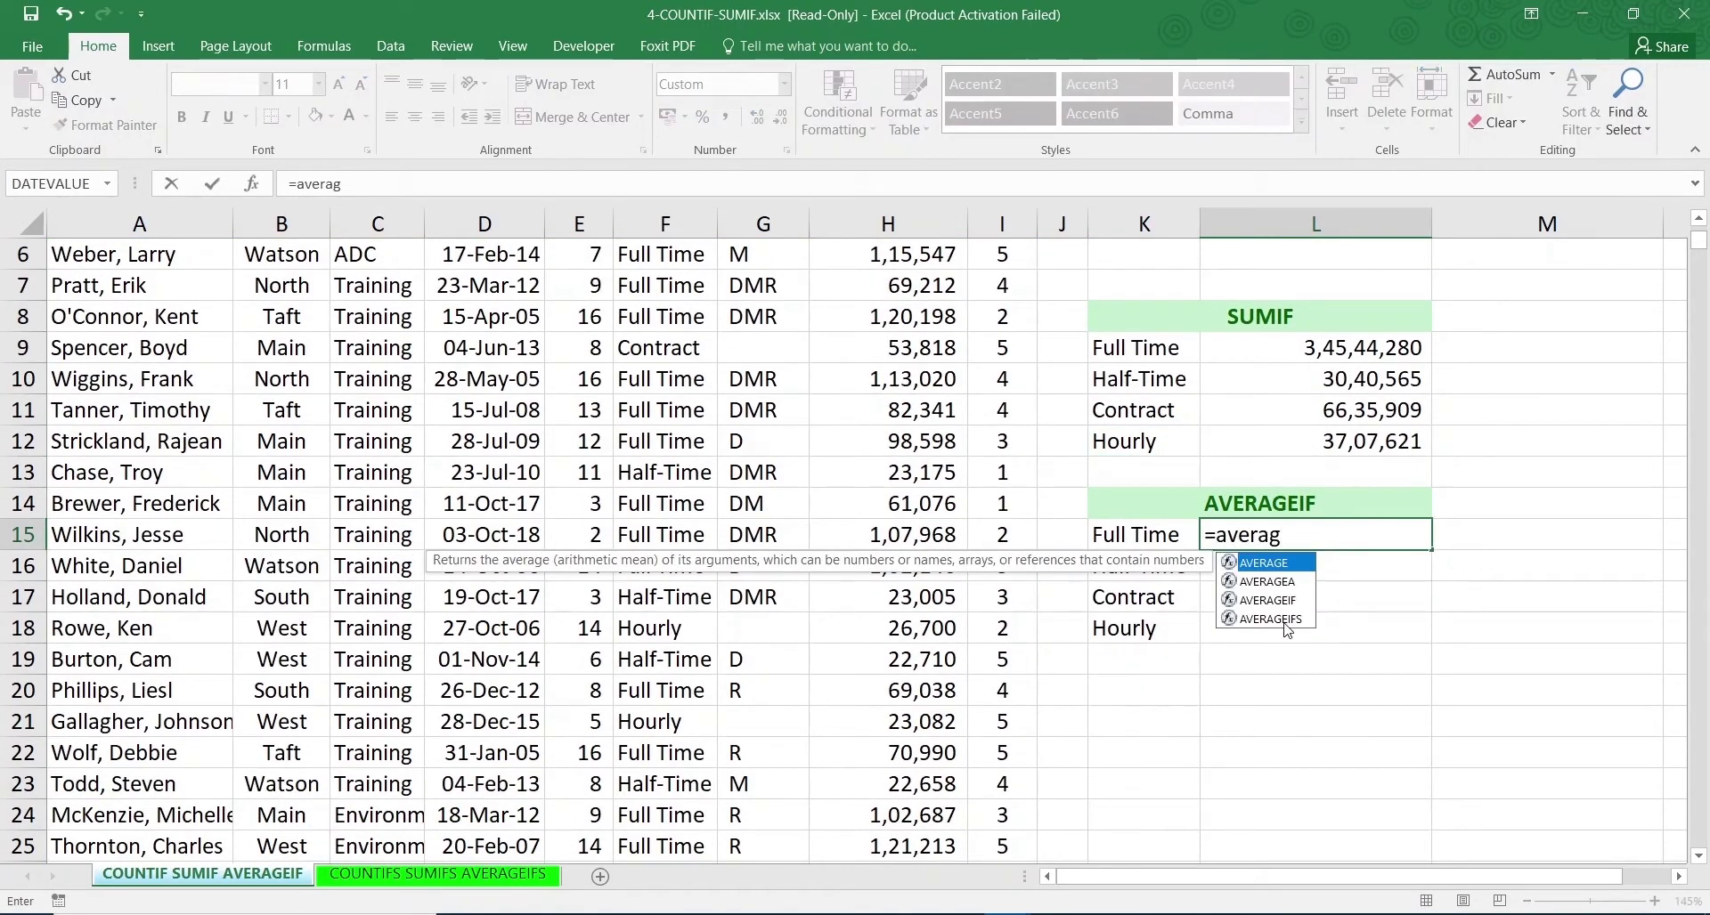
double_click(1268, 602)
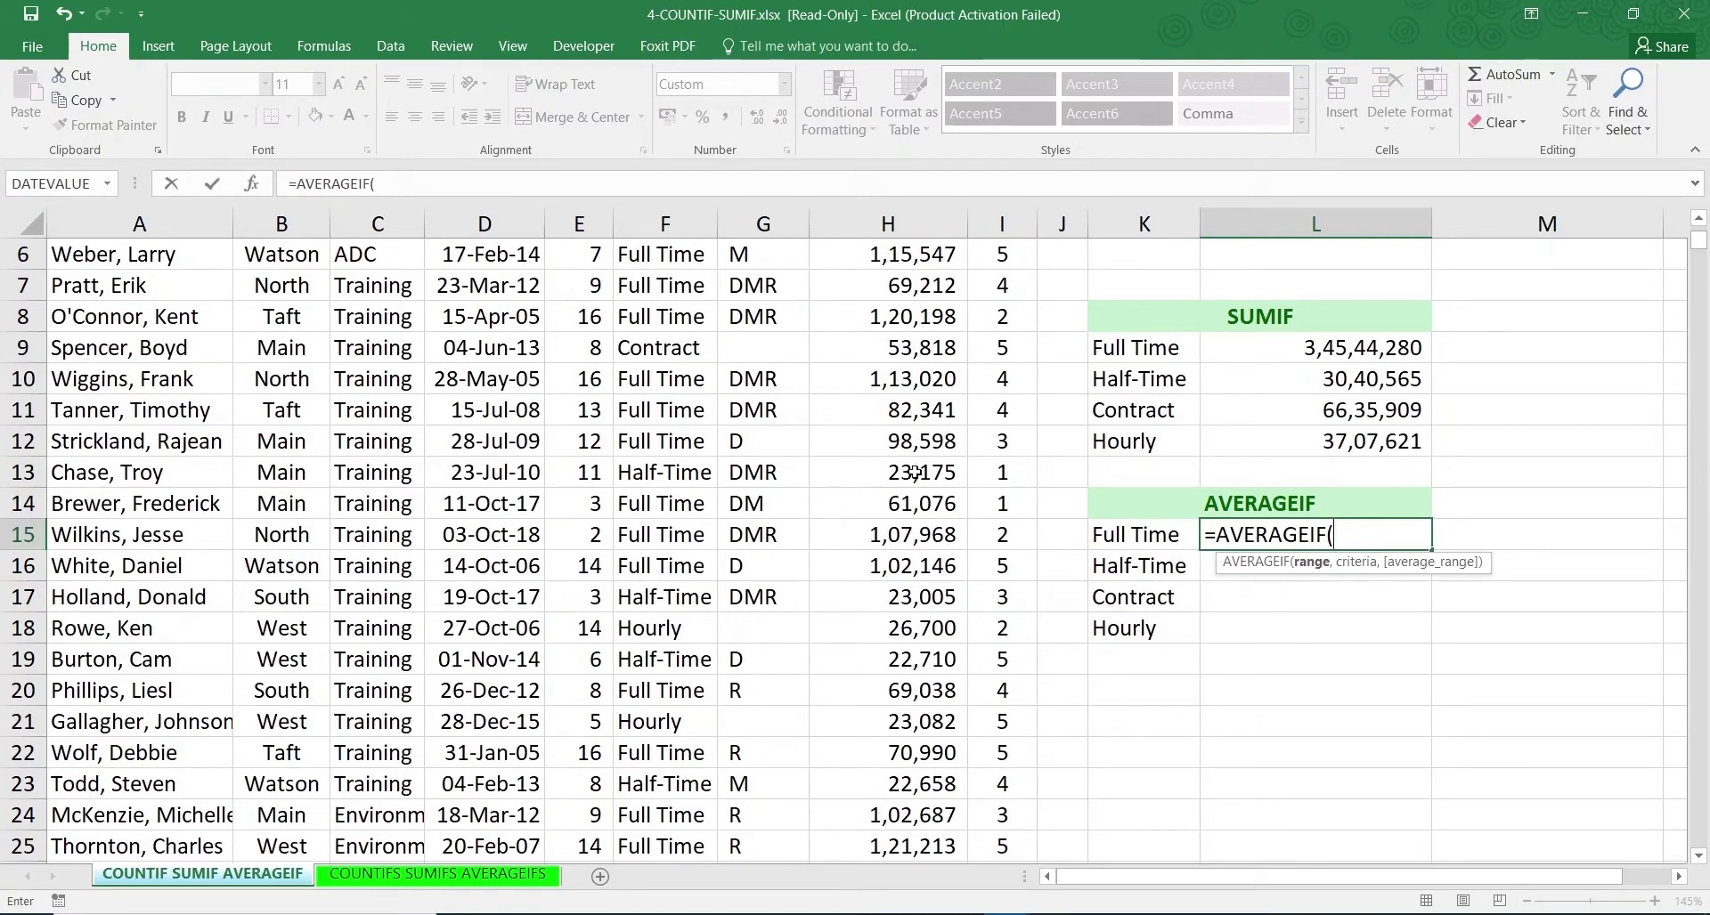
click(671, 213)
text(,)
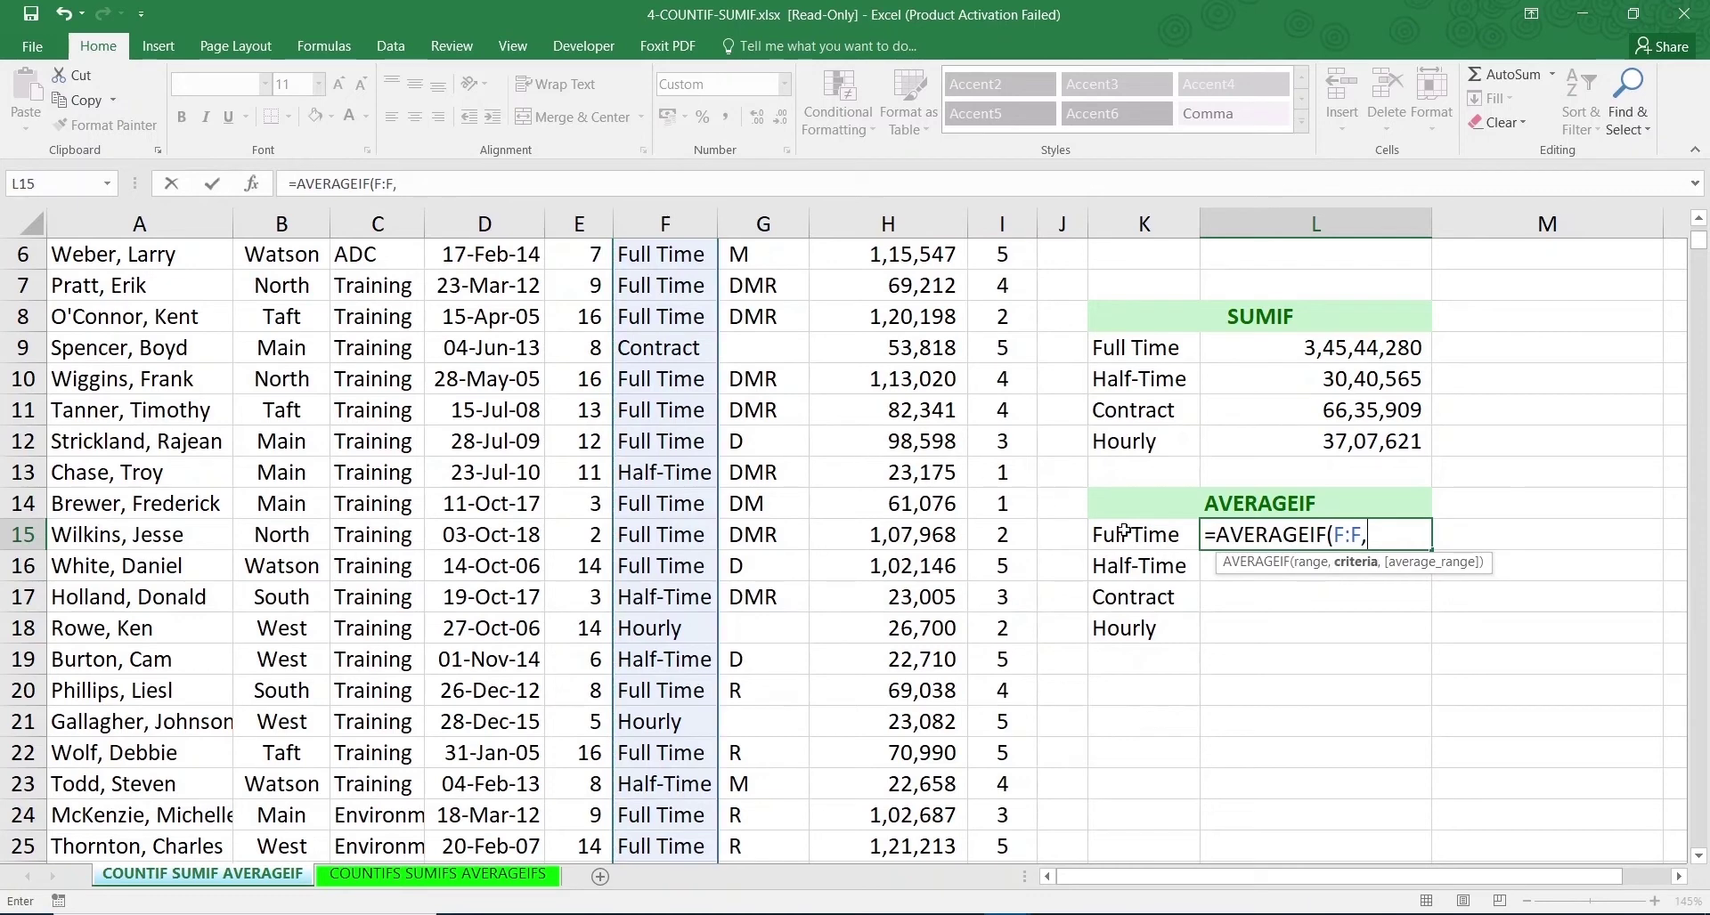
click(1148, 534)
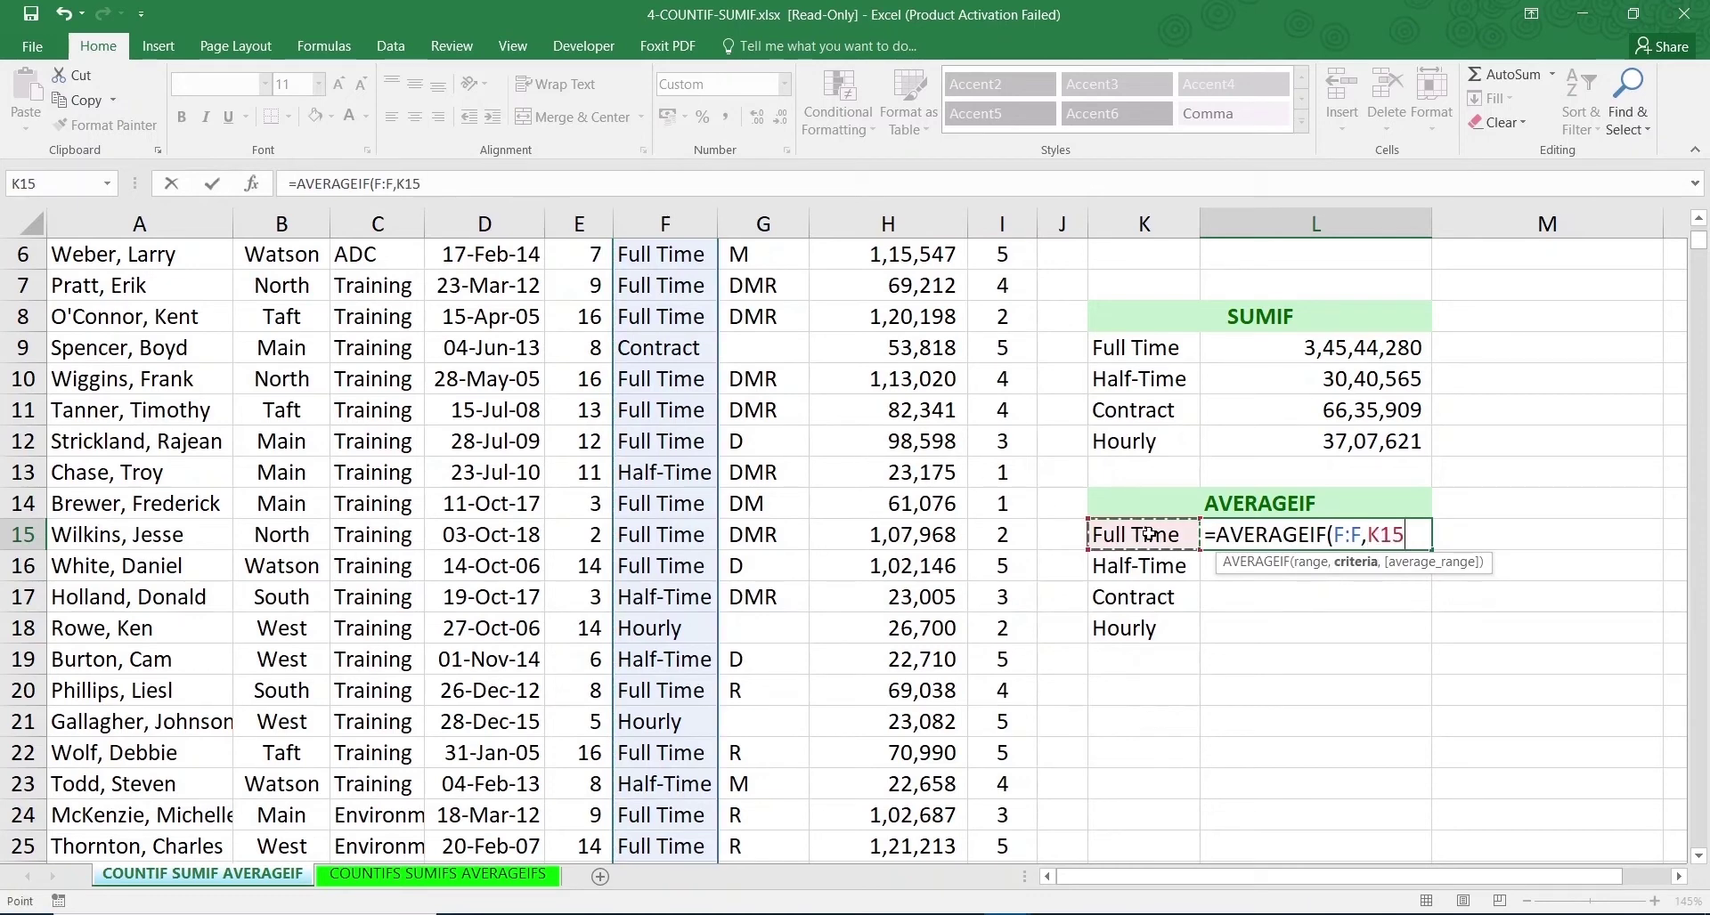
text(,)
click(926, 223)
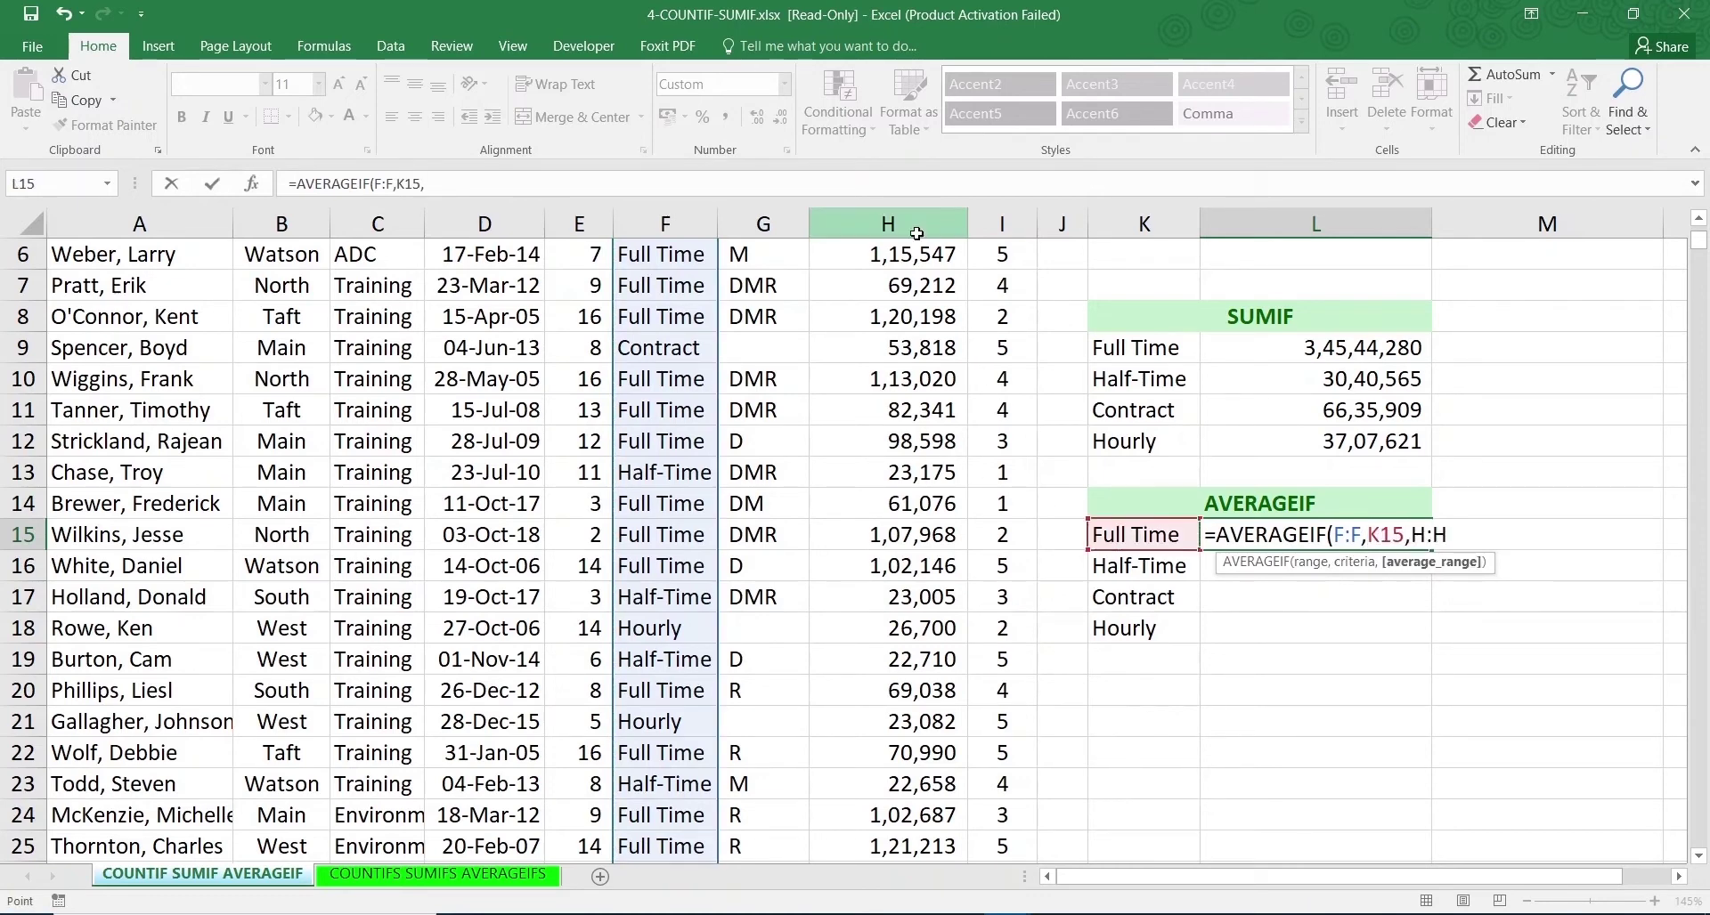
scroll(896, 355, up, 2)
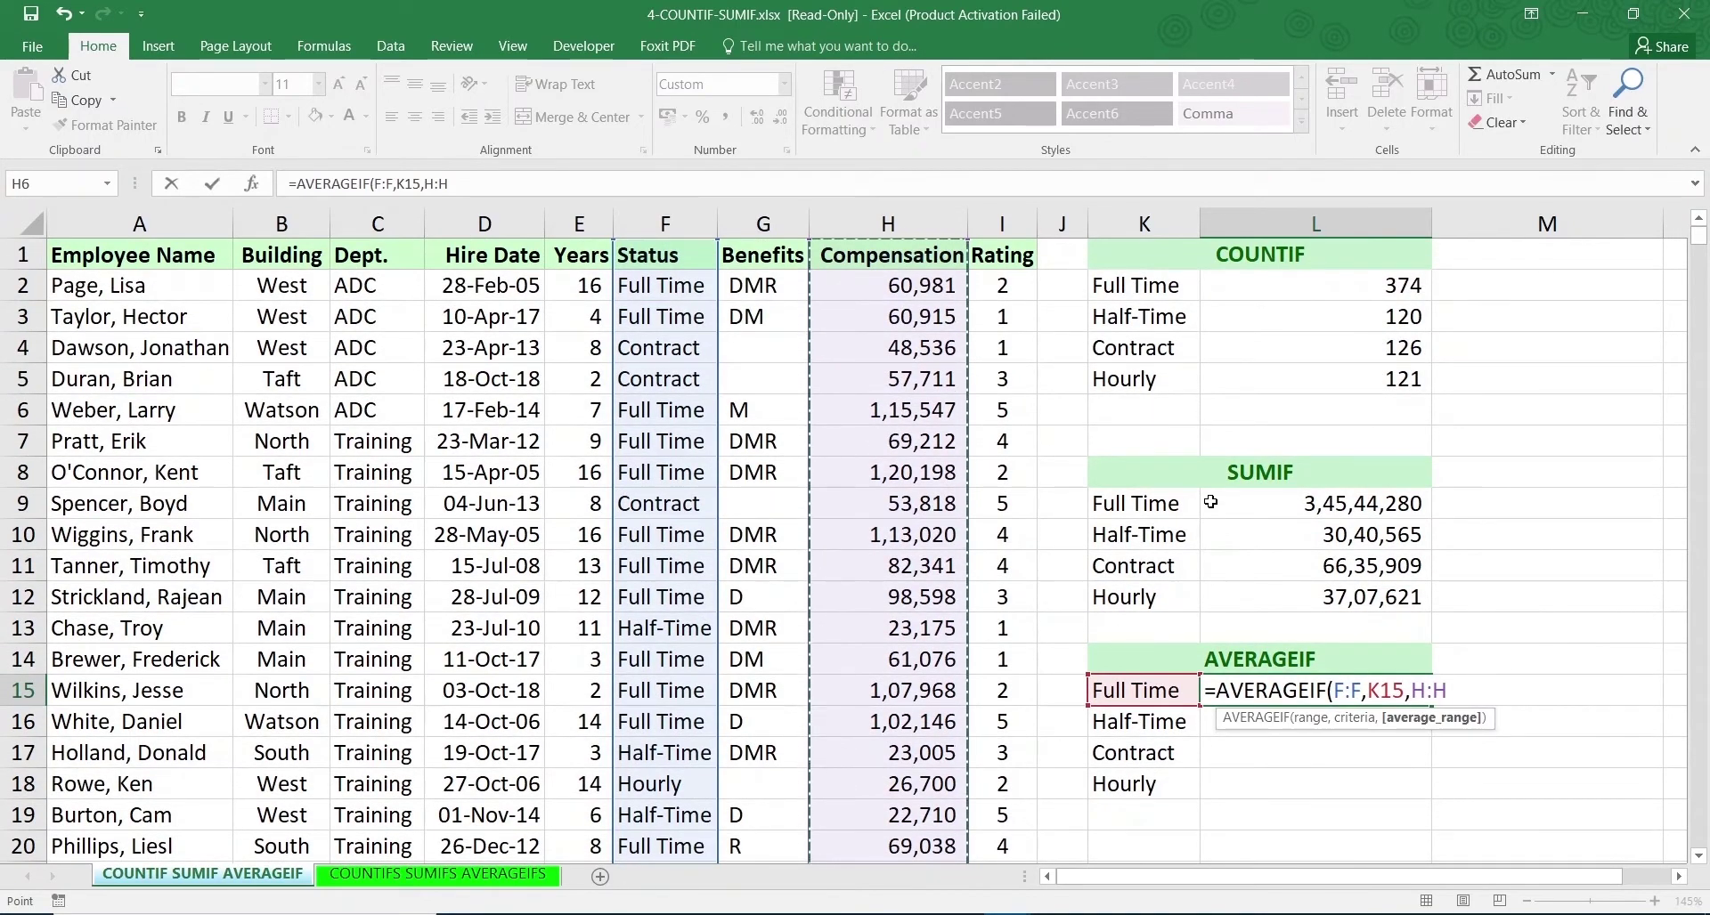
text())
key(Return)
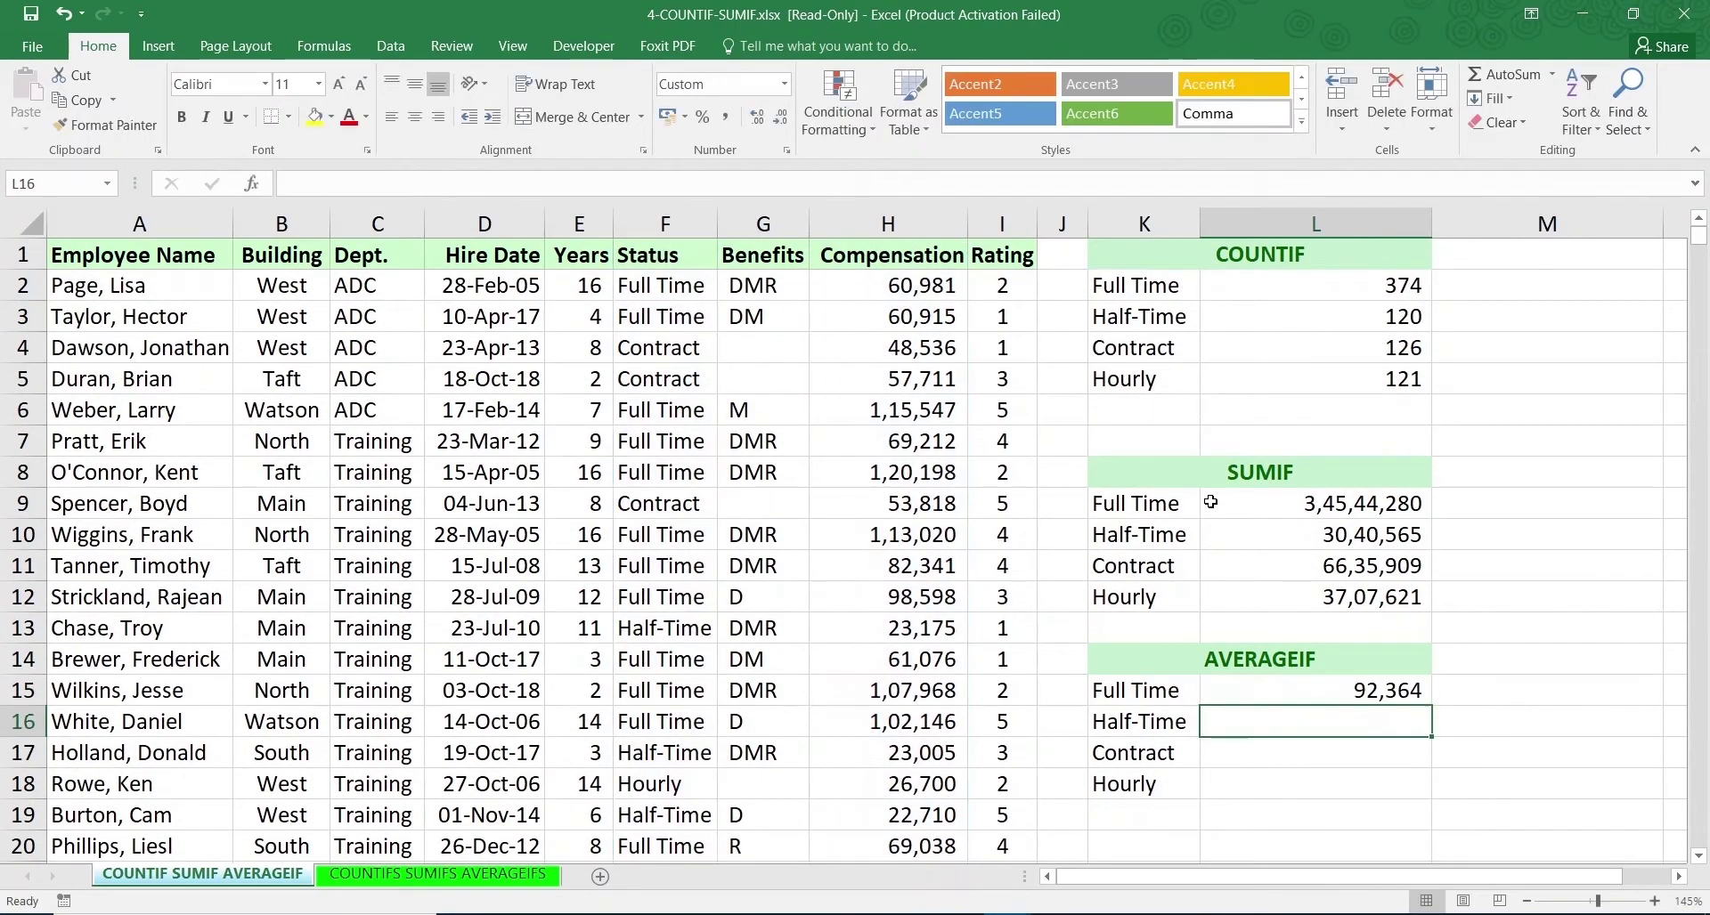
Fill the AVERAGEIF formula from L15 down to L18 and check the copied formula for Half-Time
click(1398, 693)
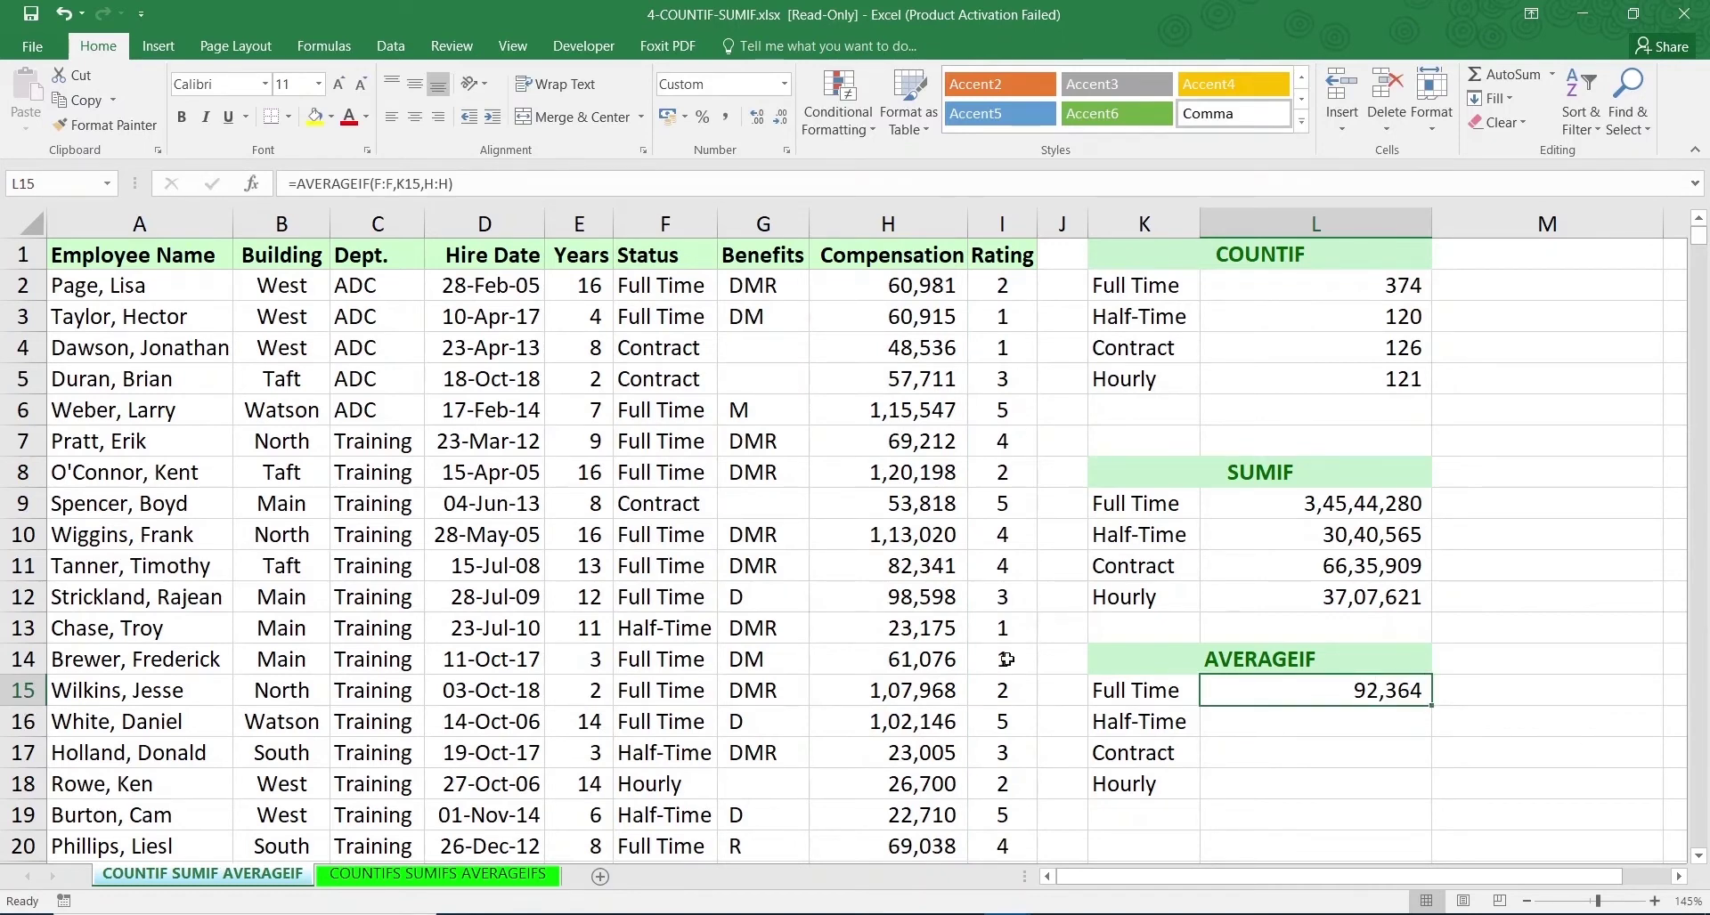
click(1179, 701)
click(1237, 695)
drag(1427, 711, 1434, 795)
click(1351, 723)
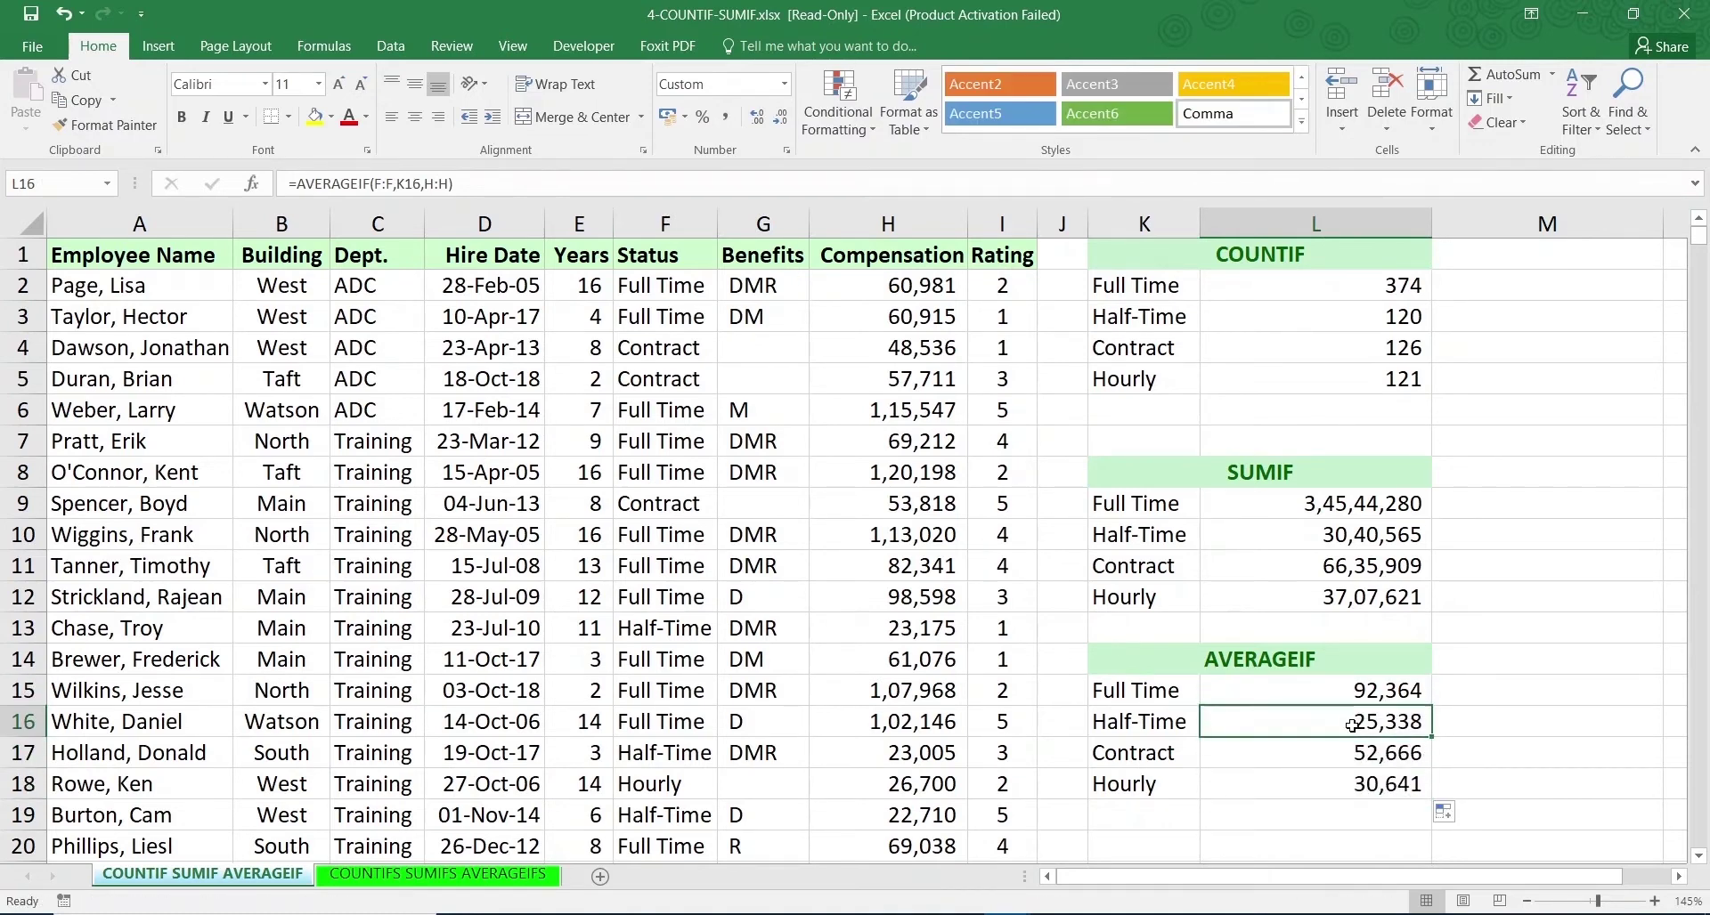
click(1125, 700)
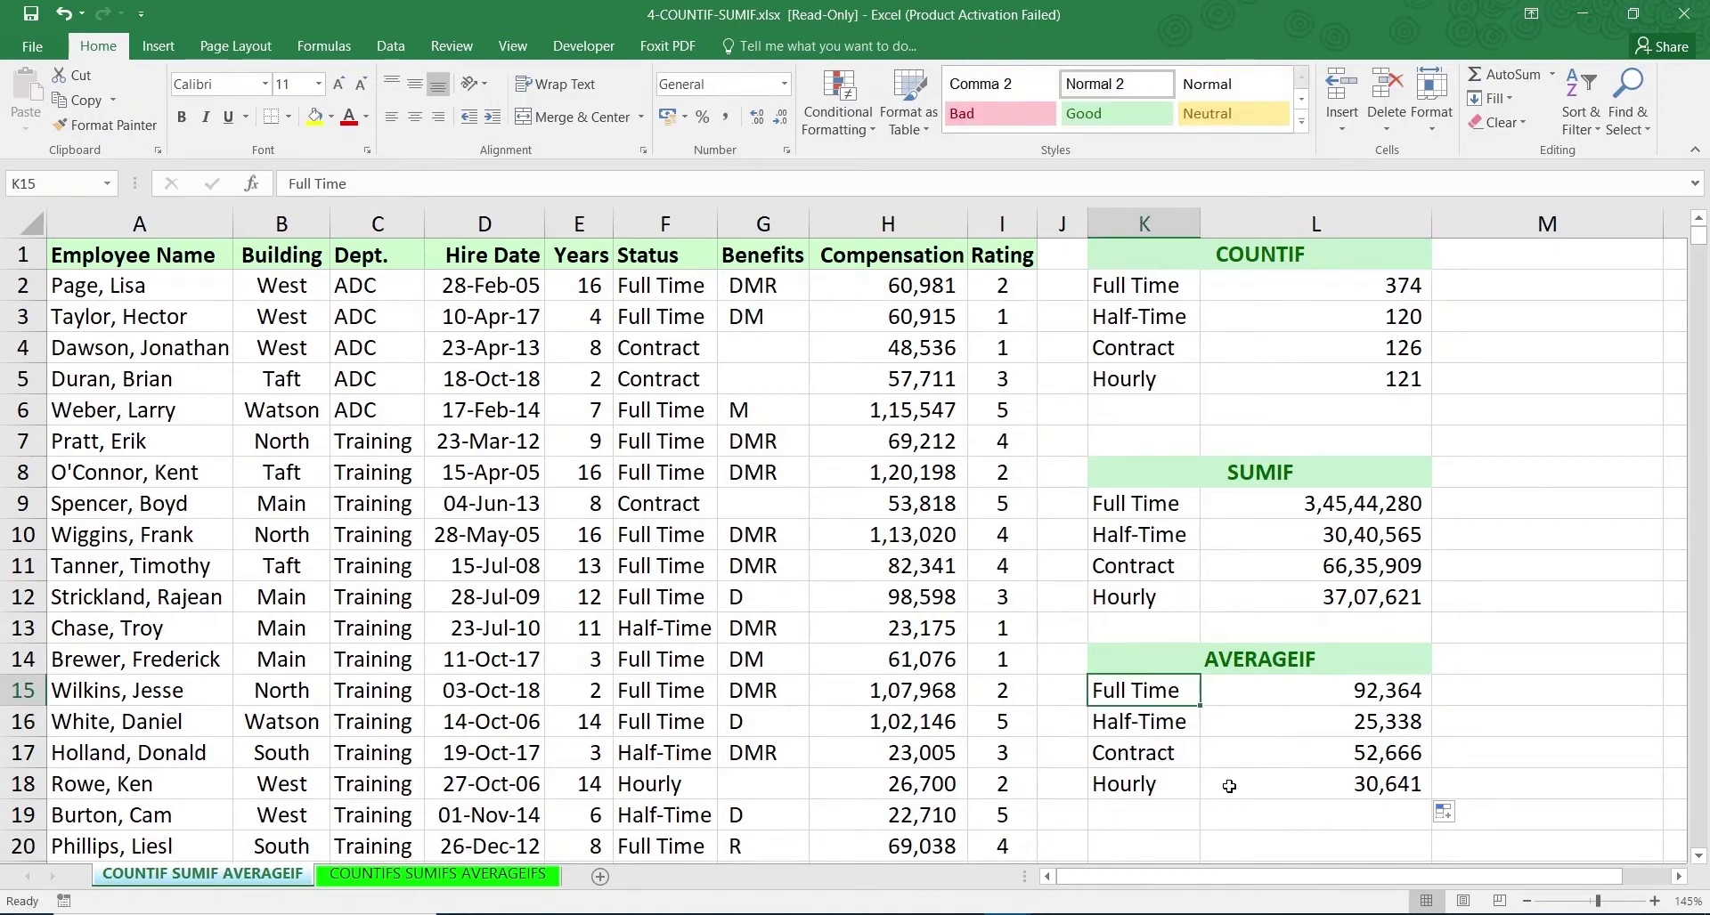
Switch to the COUNTIFS SUMIFS AVERAGEIFS sheet and narrow column J
click(509, 857)
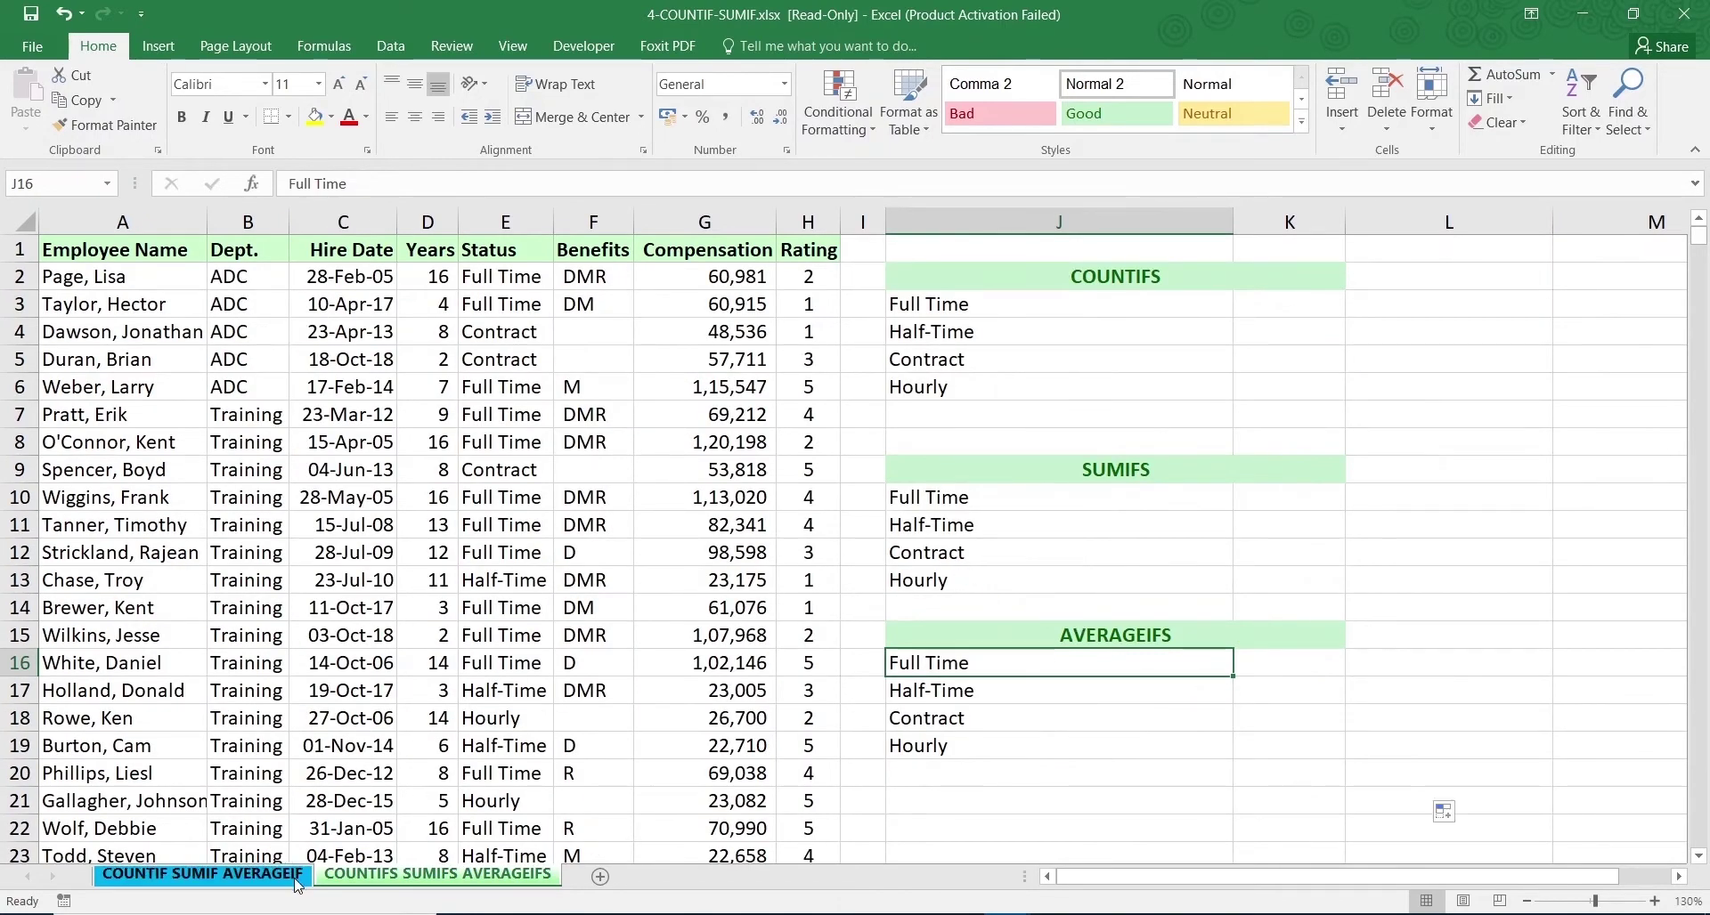
click(267, 874)
click(445, 871)
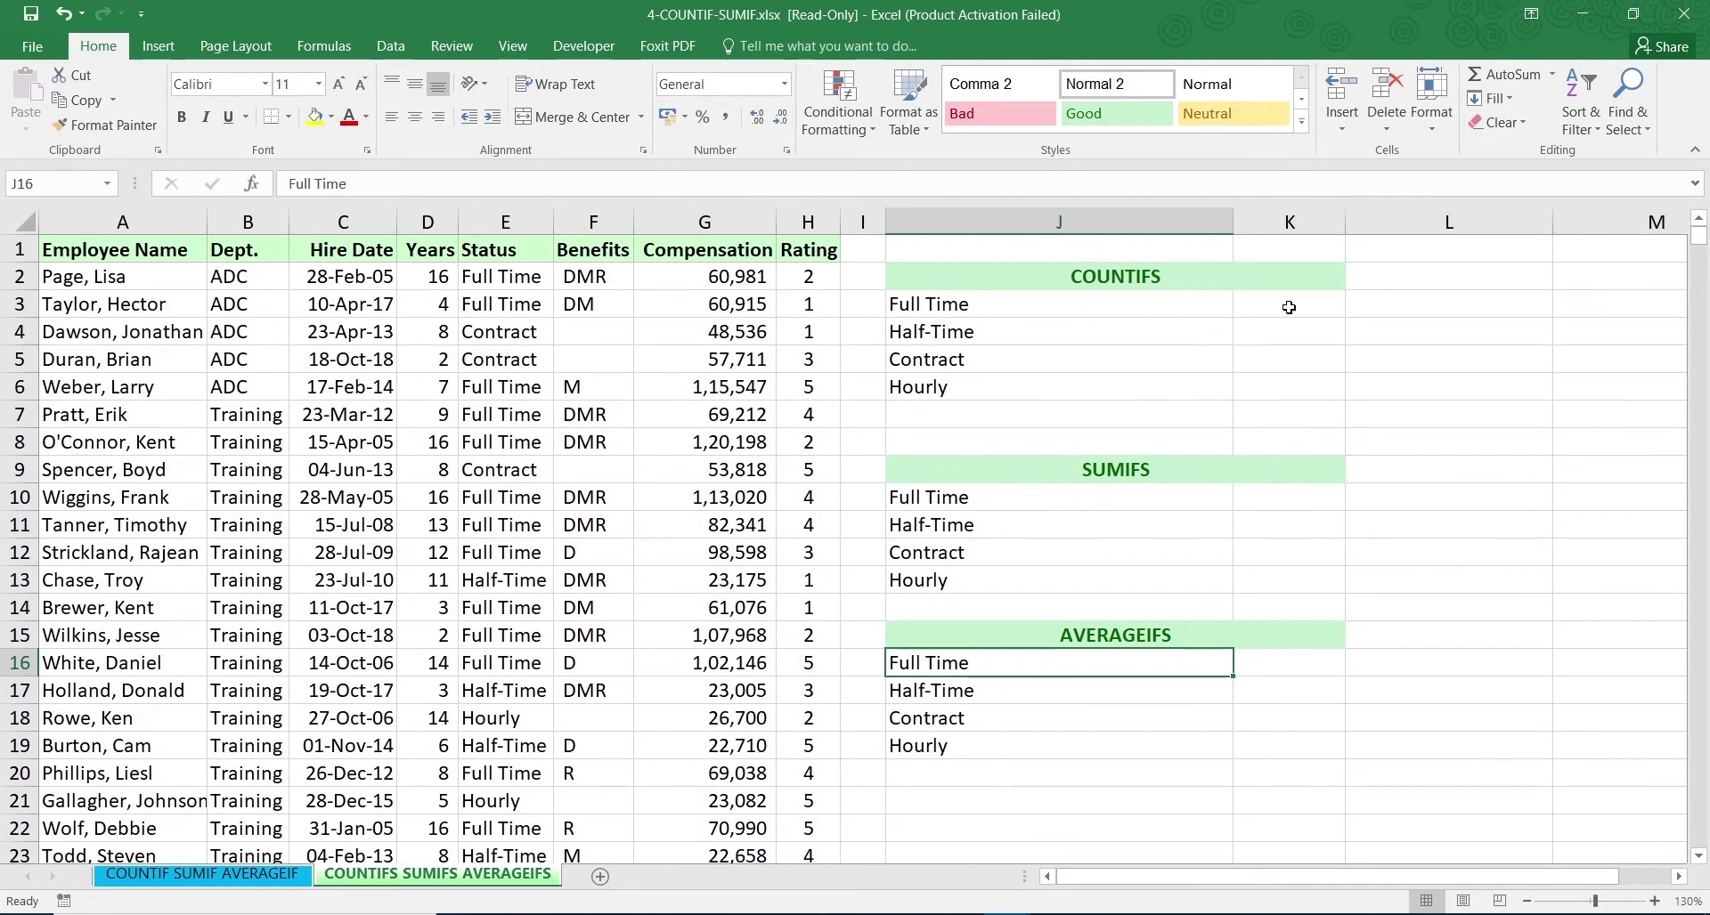
drag(1224, 221, 1139, 223)
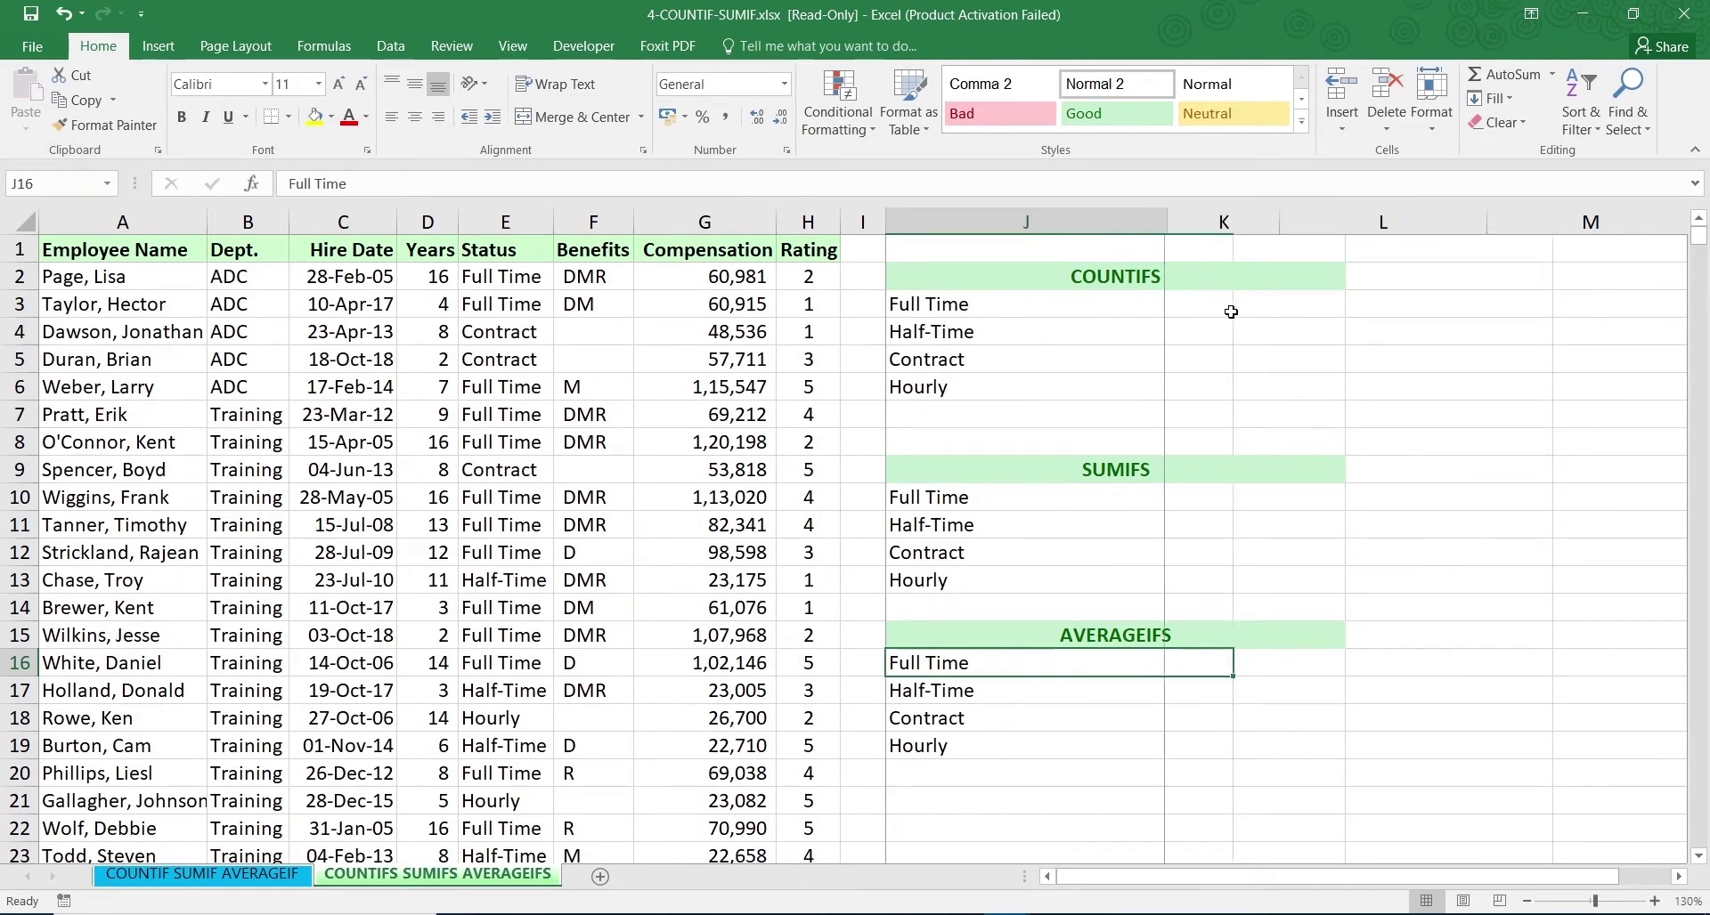
click(1216, 316)
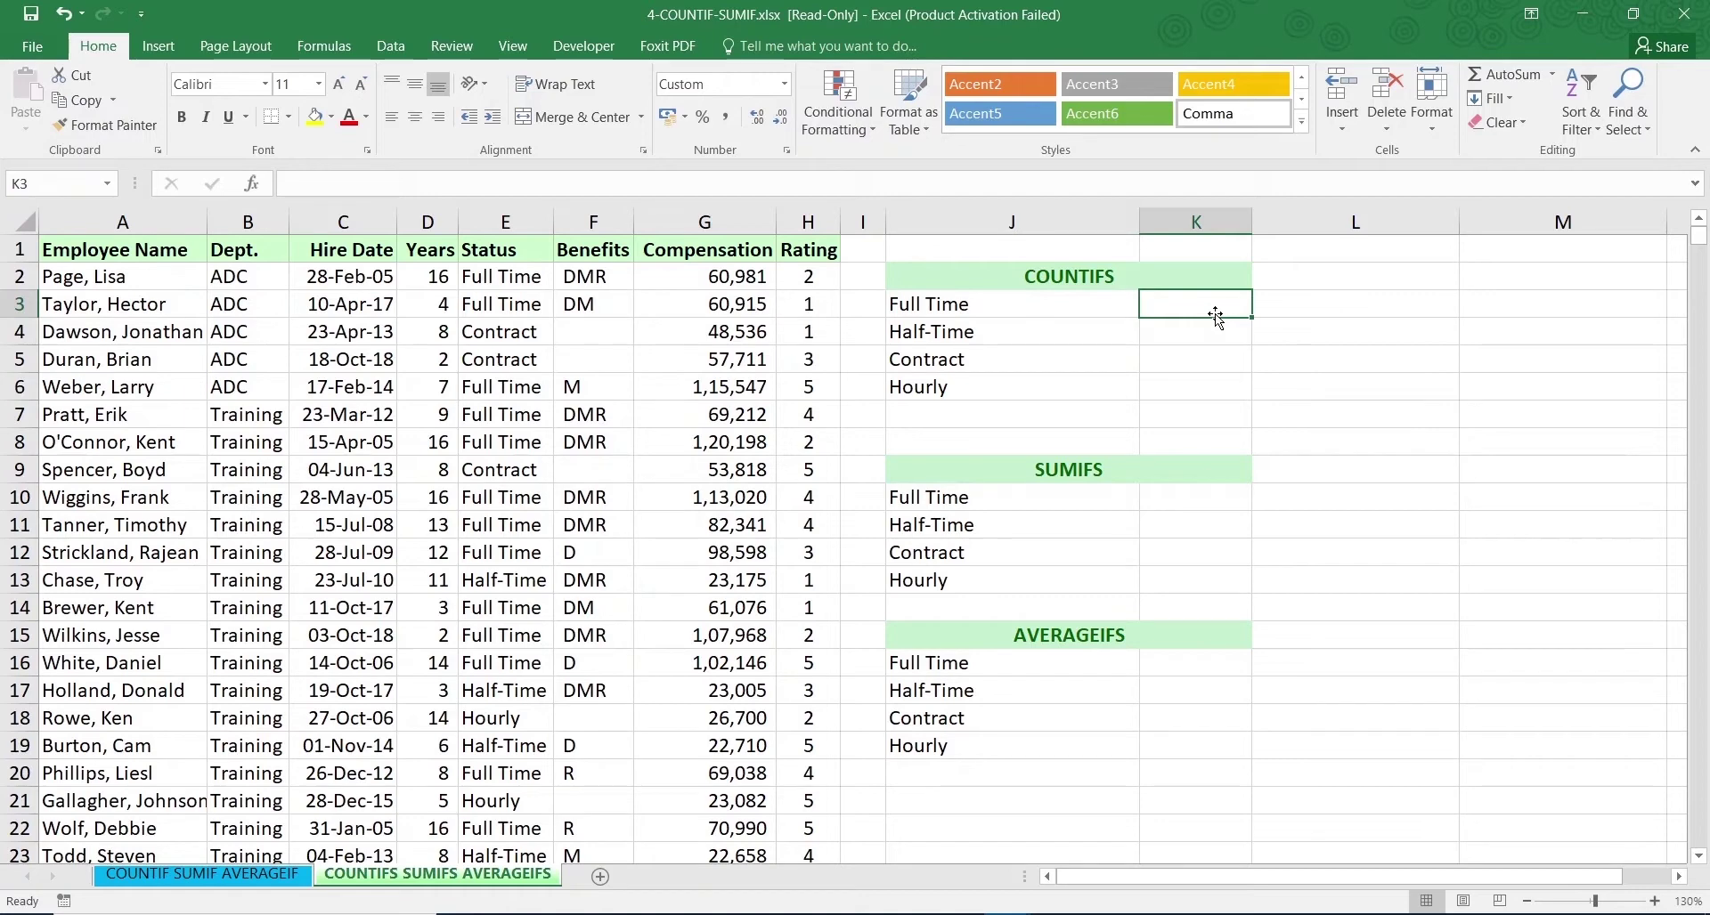
text(=)
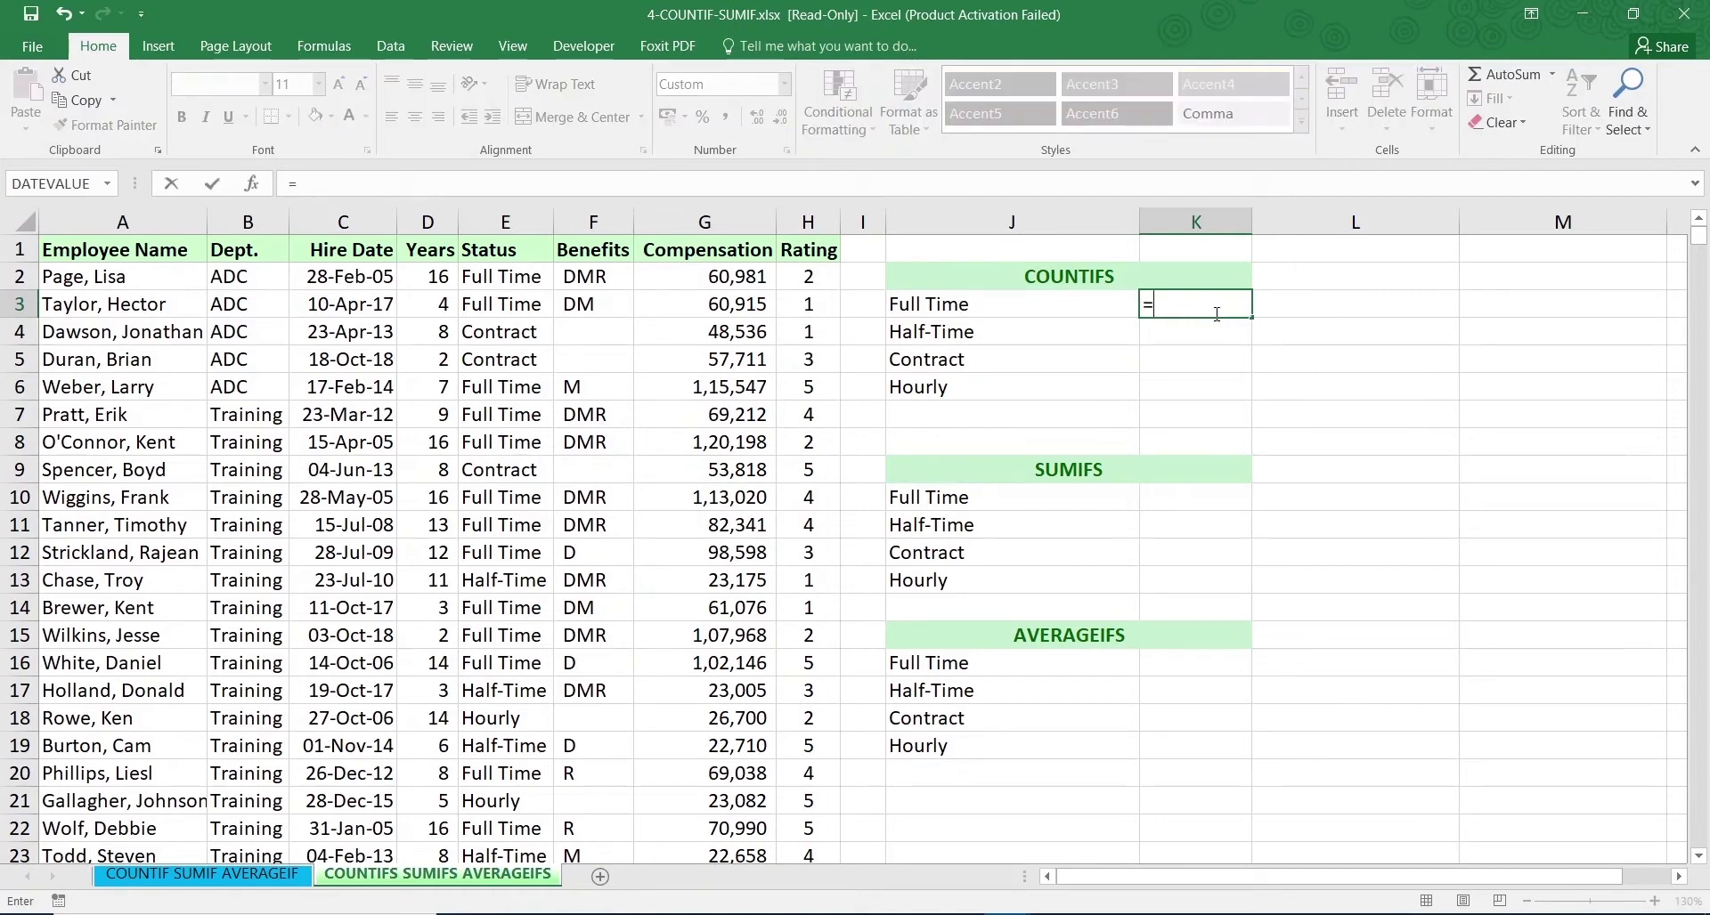
text(cou)
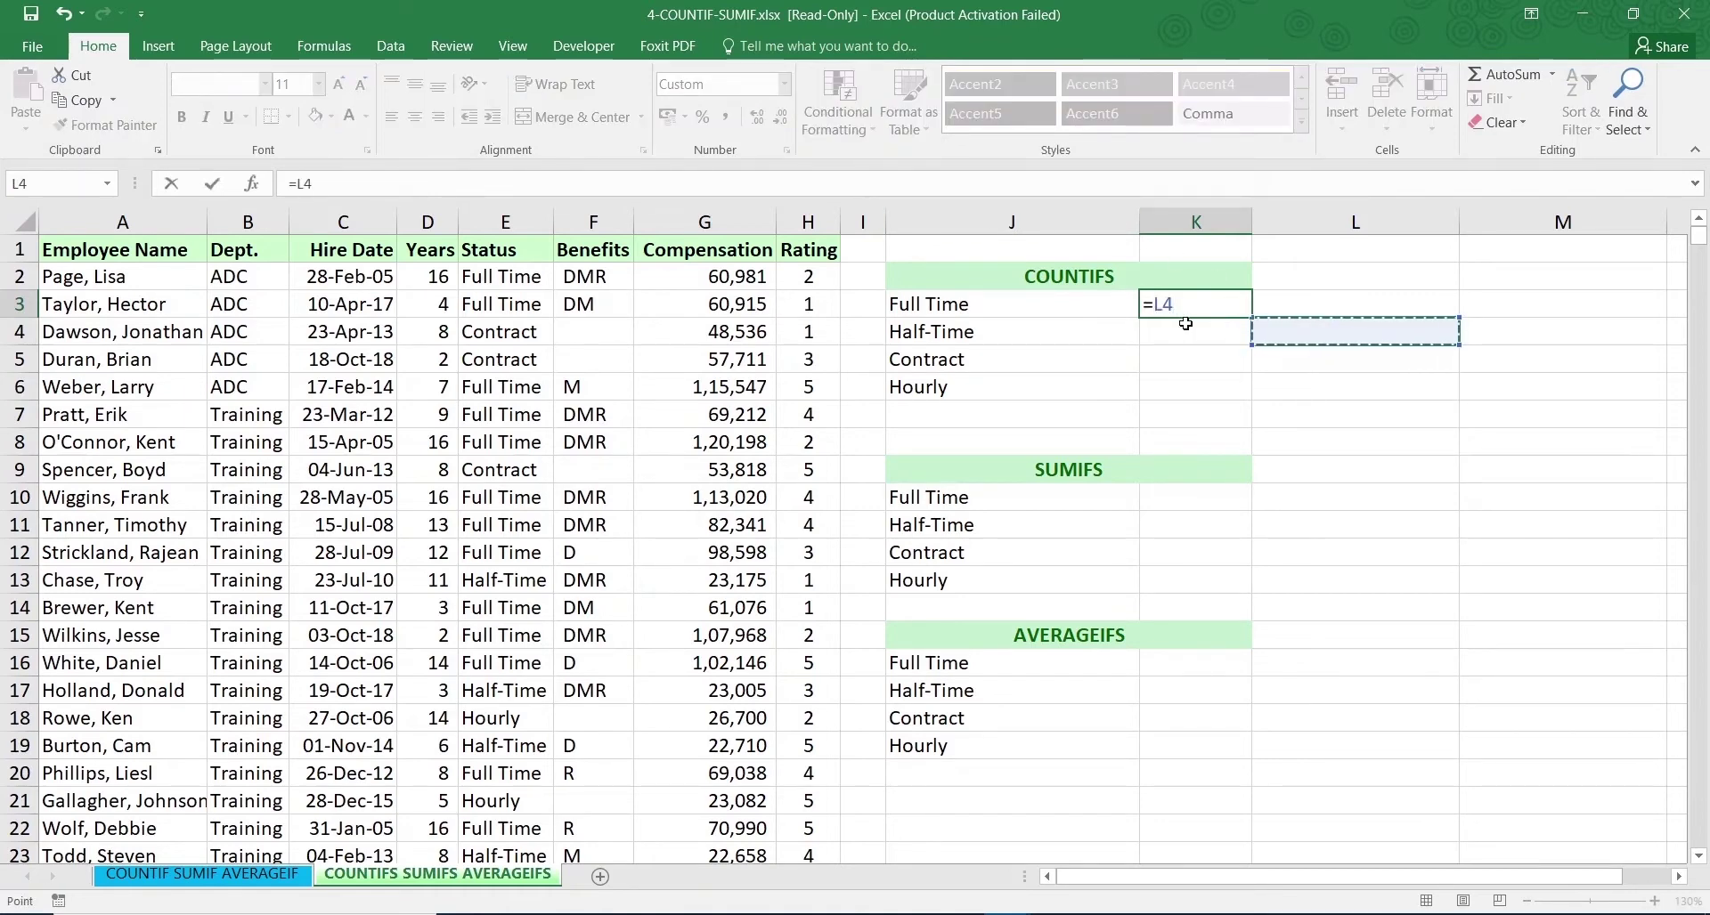
key(Escape)
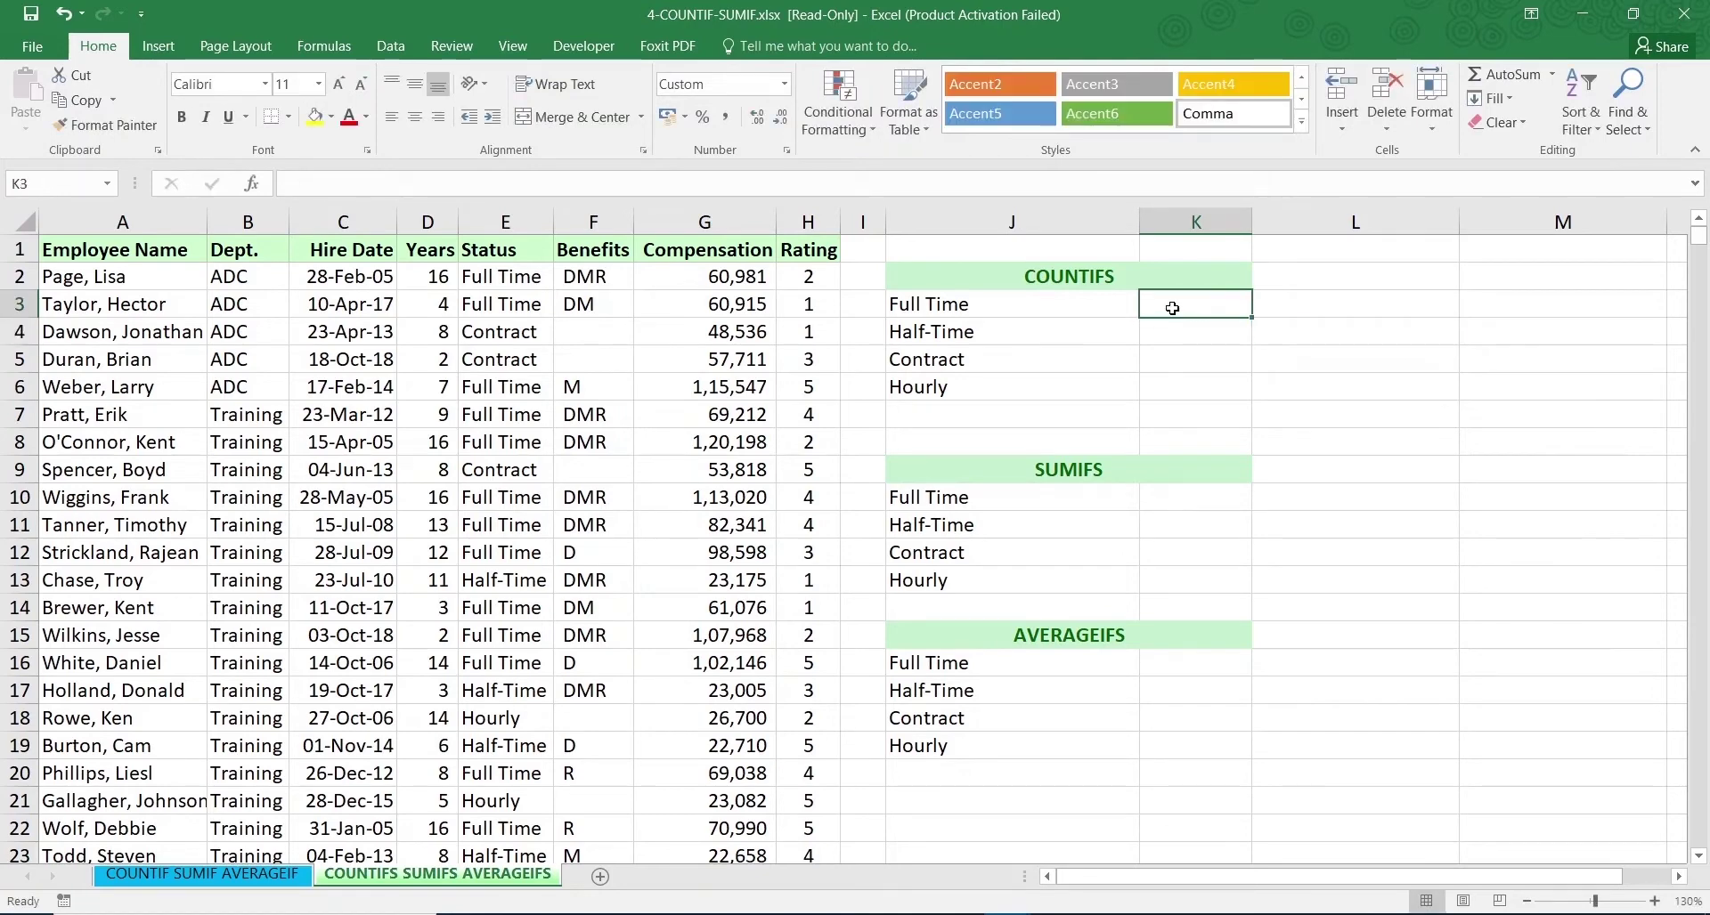
click(1220, 376)
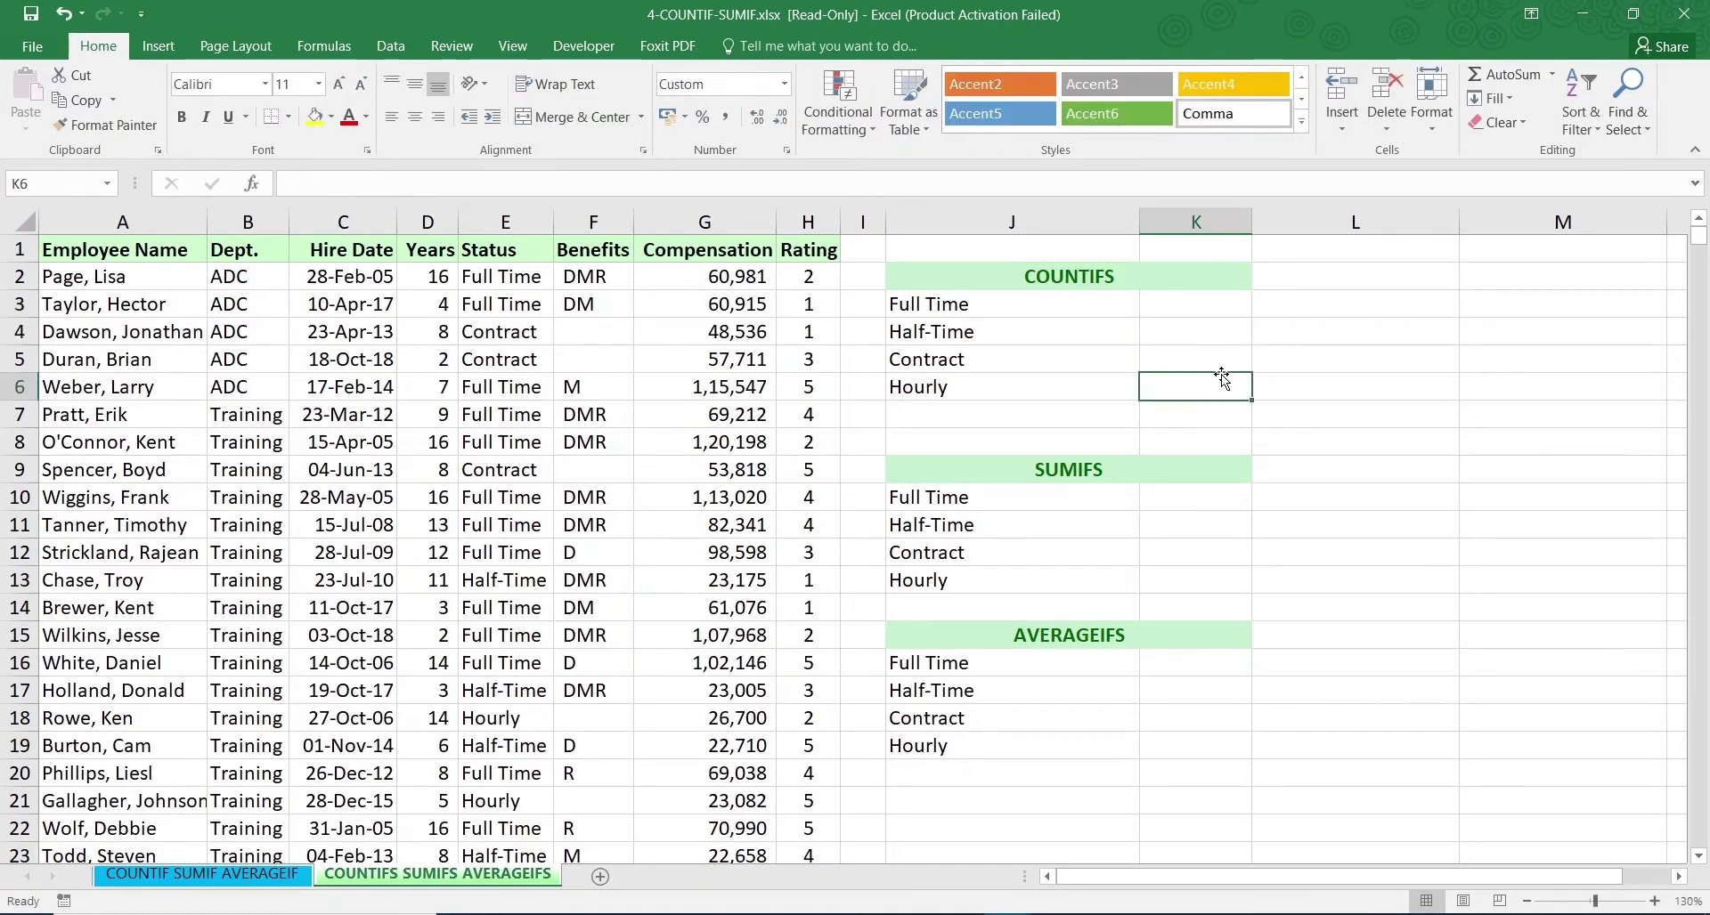
click(1090, 422)
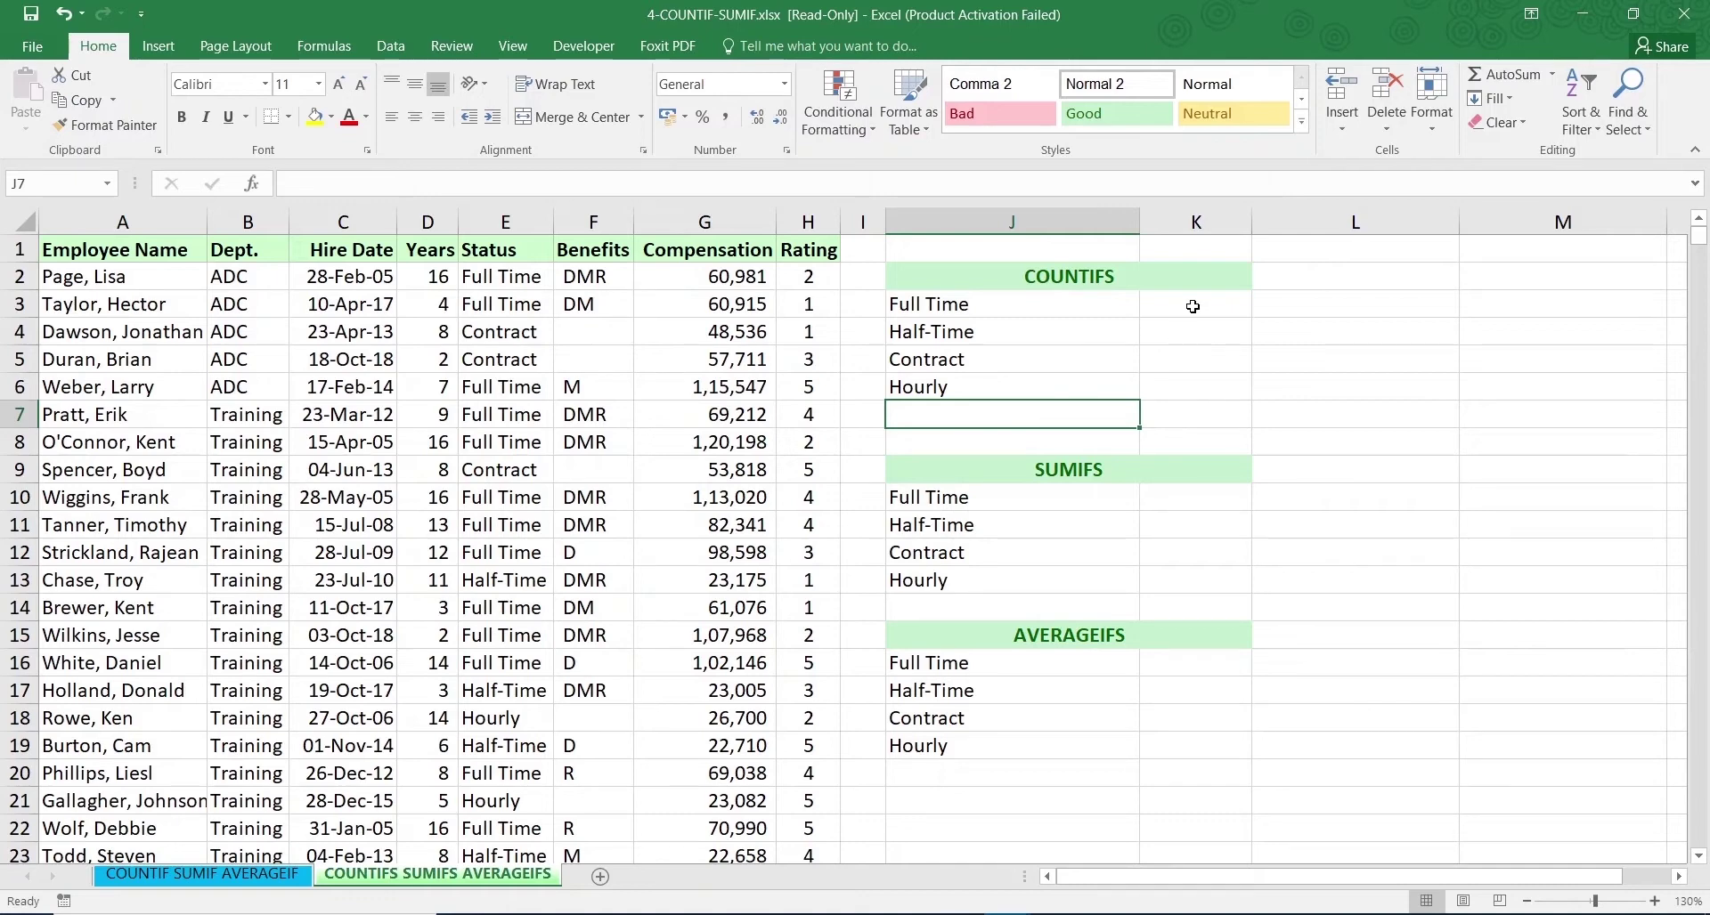
click(1192, 306)
click(1108, 745)
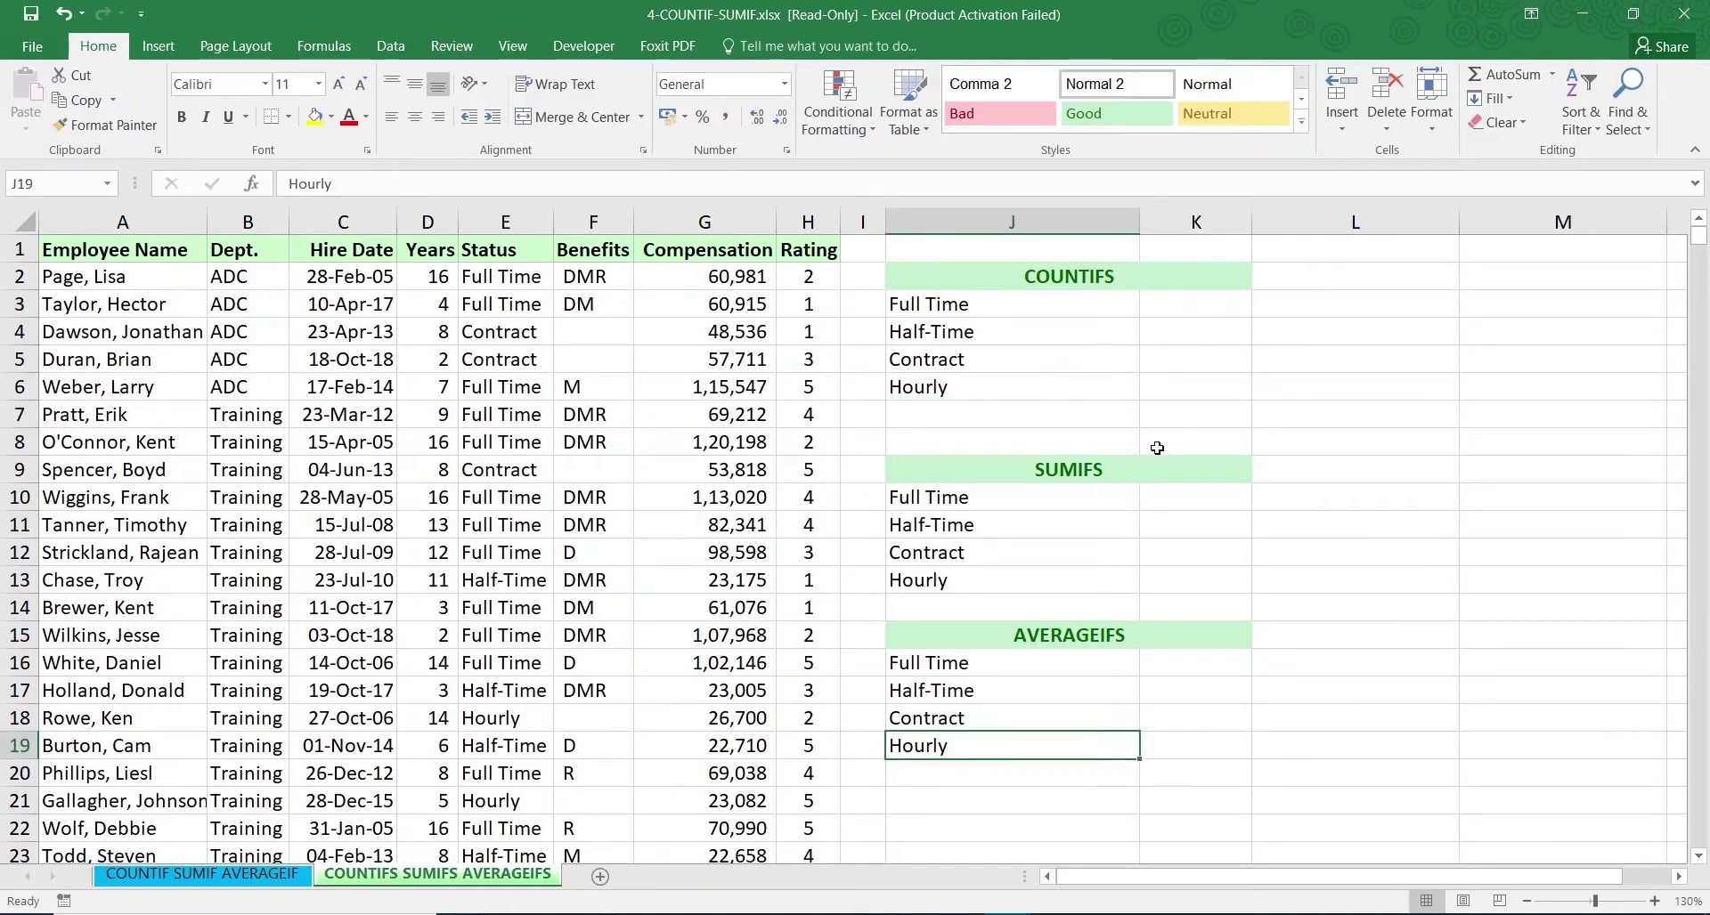
Enter =COUNTIFS(E:E,J3) in cell K3 and compare its result with the Full Time count on the COUNTIF SUMIF AVERAGEIF sheet
click(1158, 312)
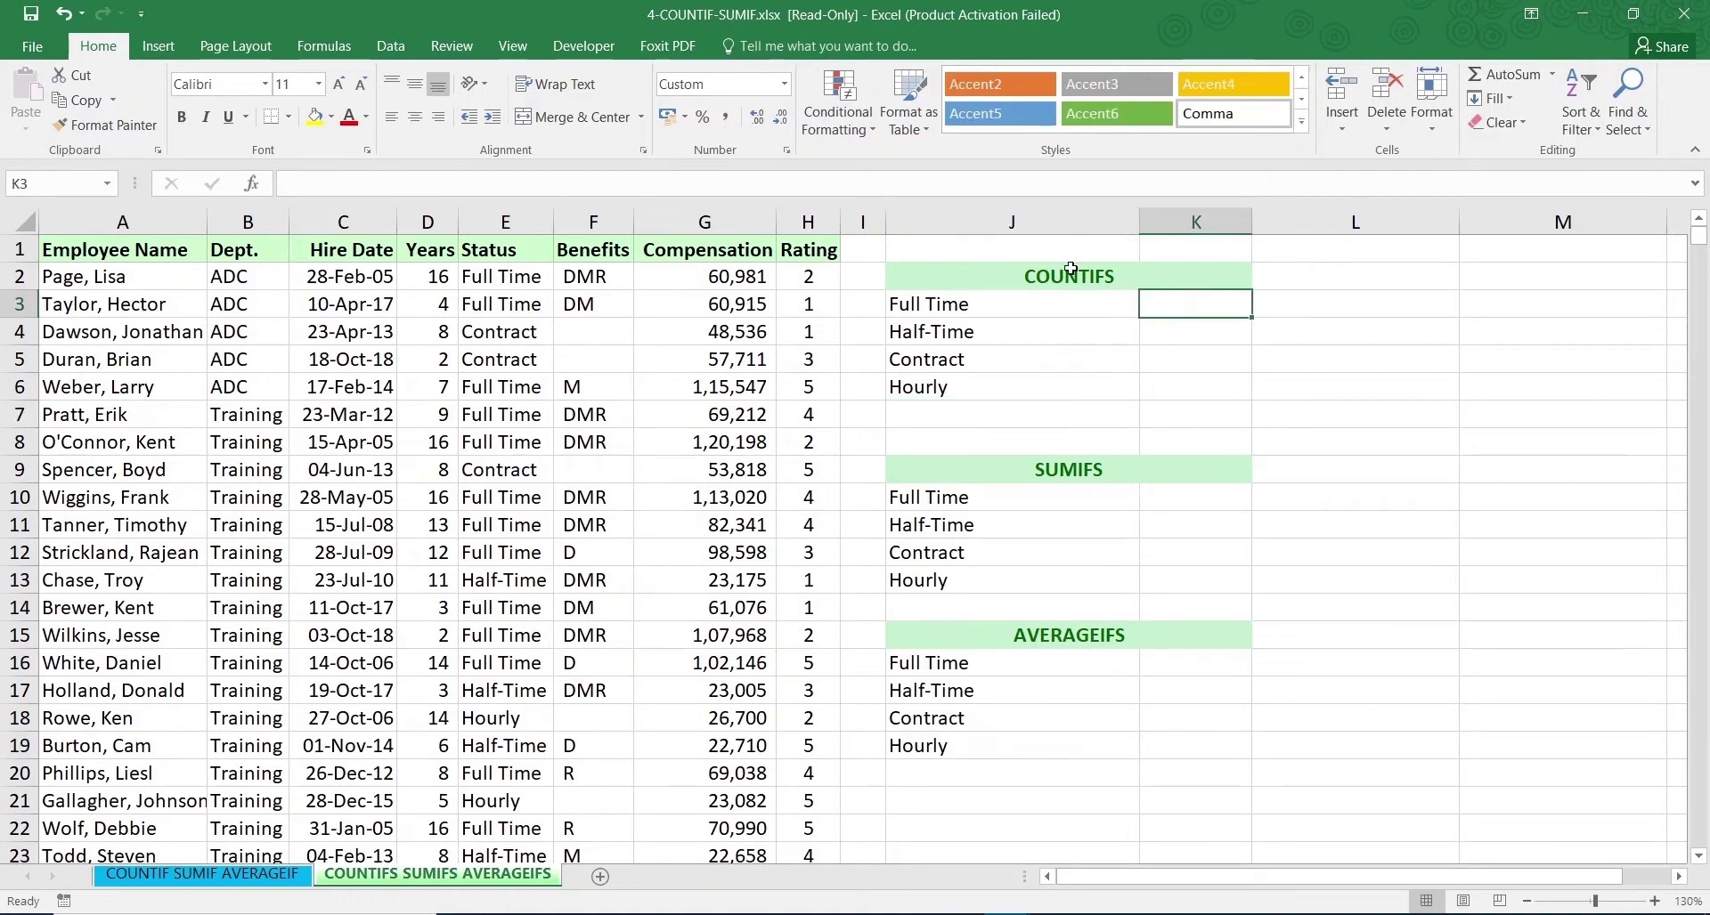
click(1086, 632)
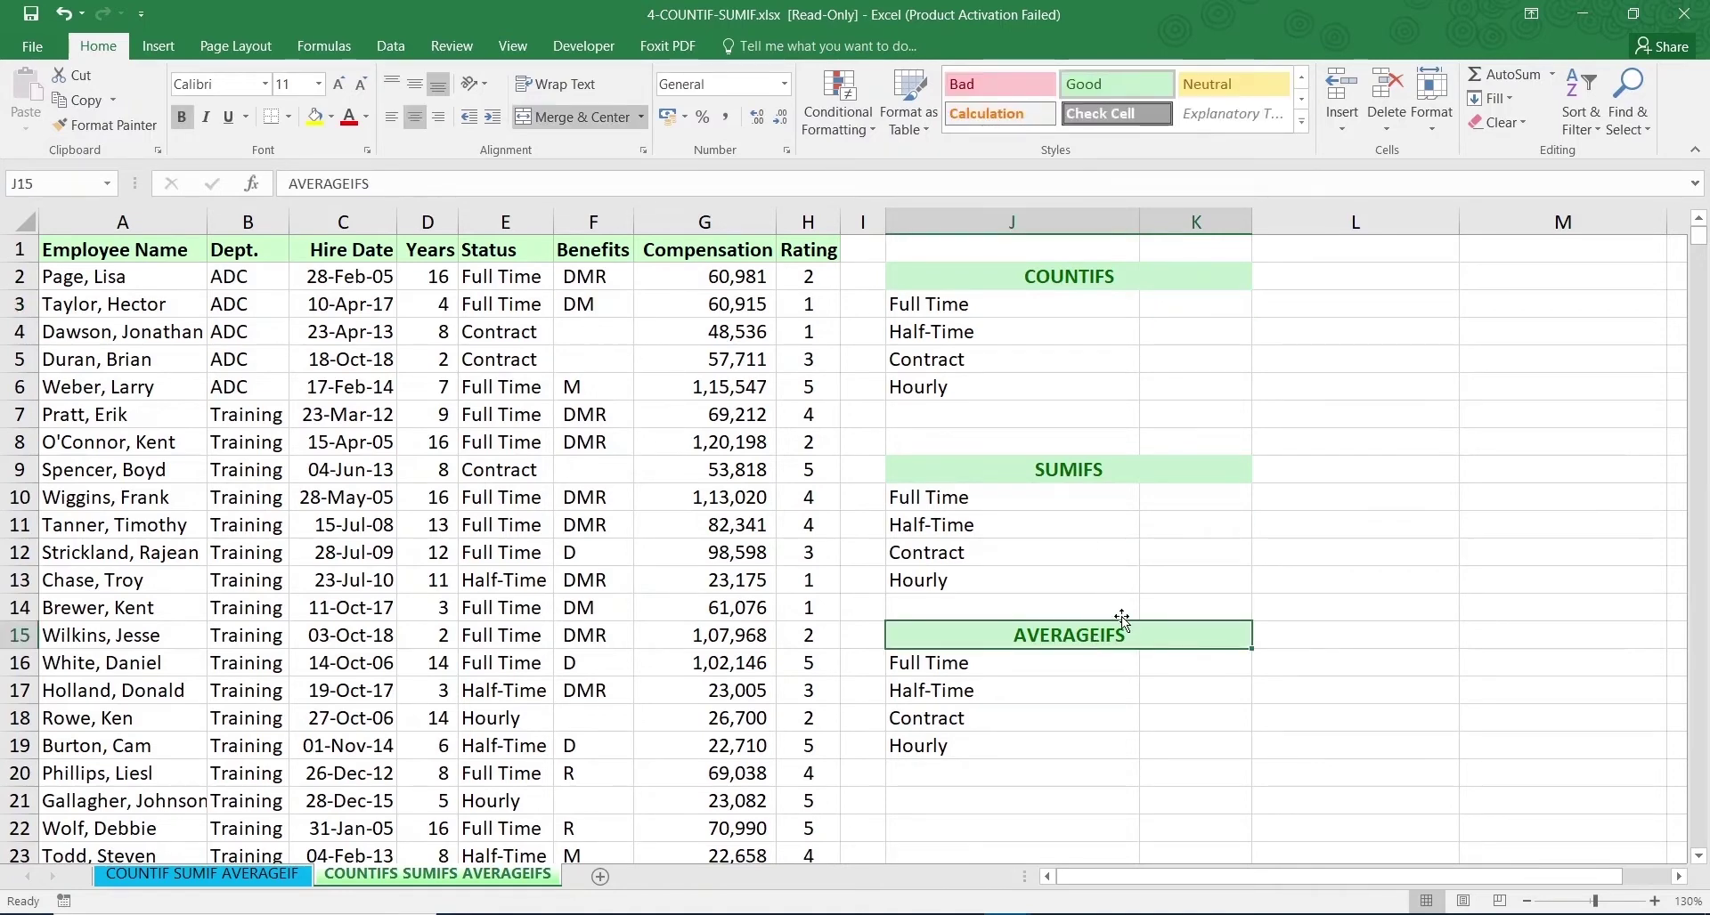
click(1178, 303)
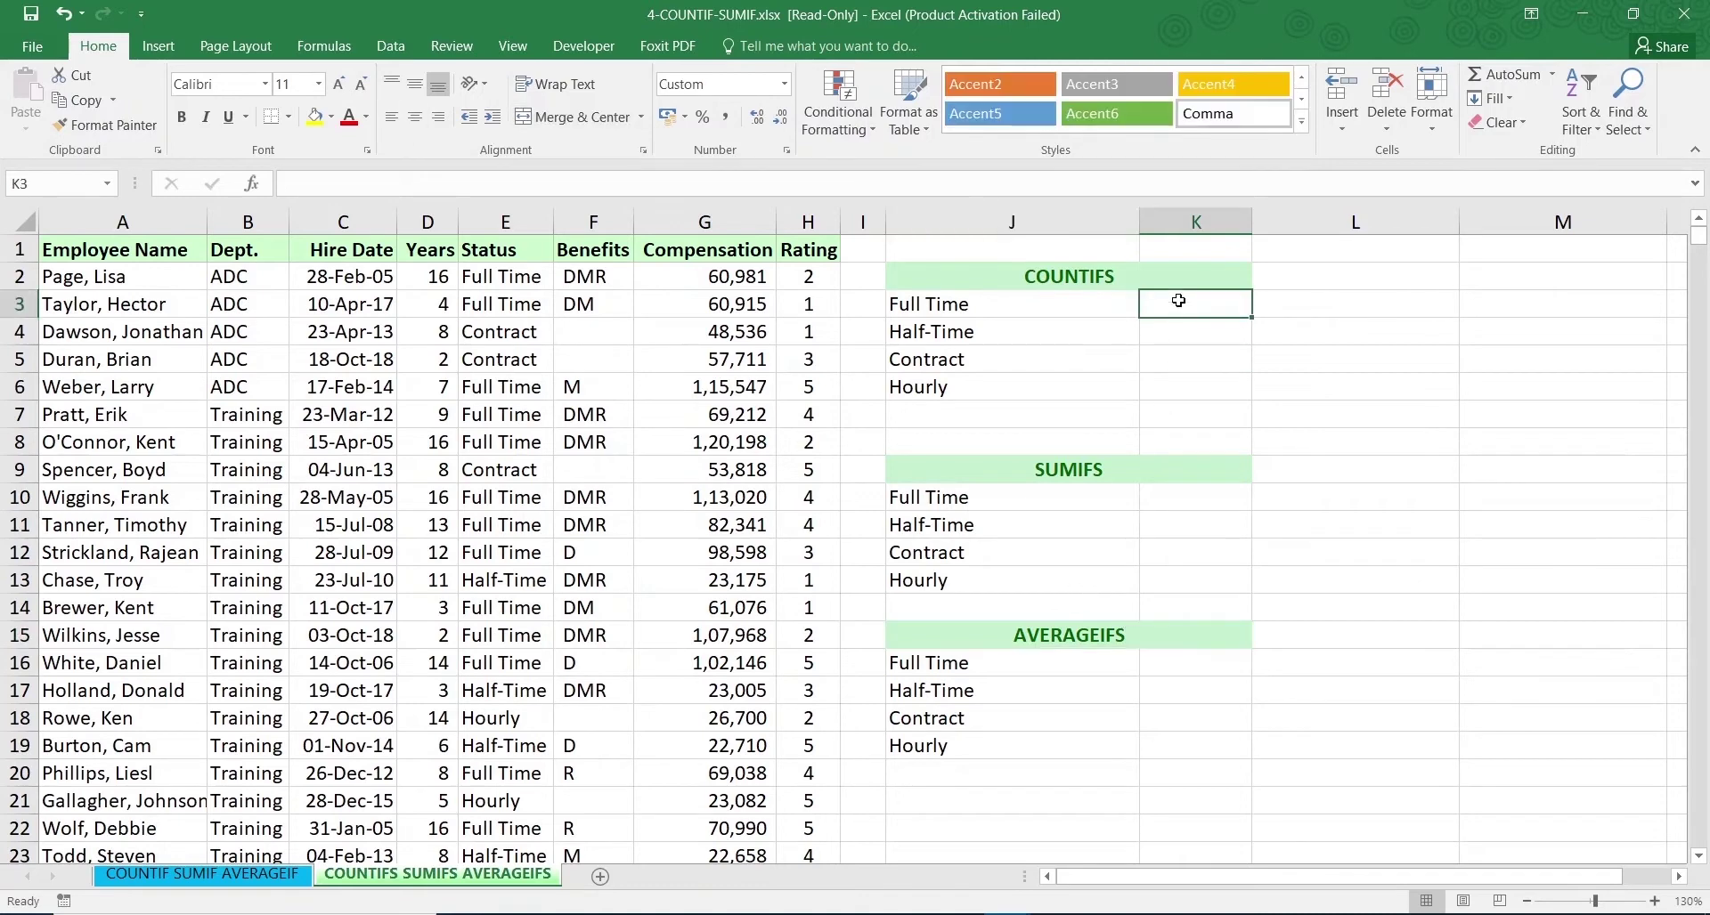
text(=)
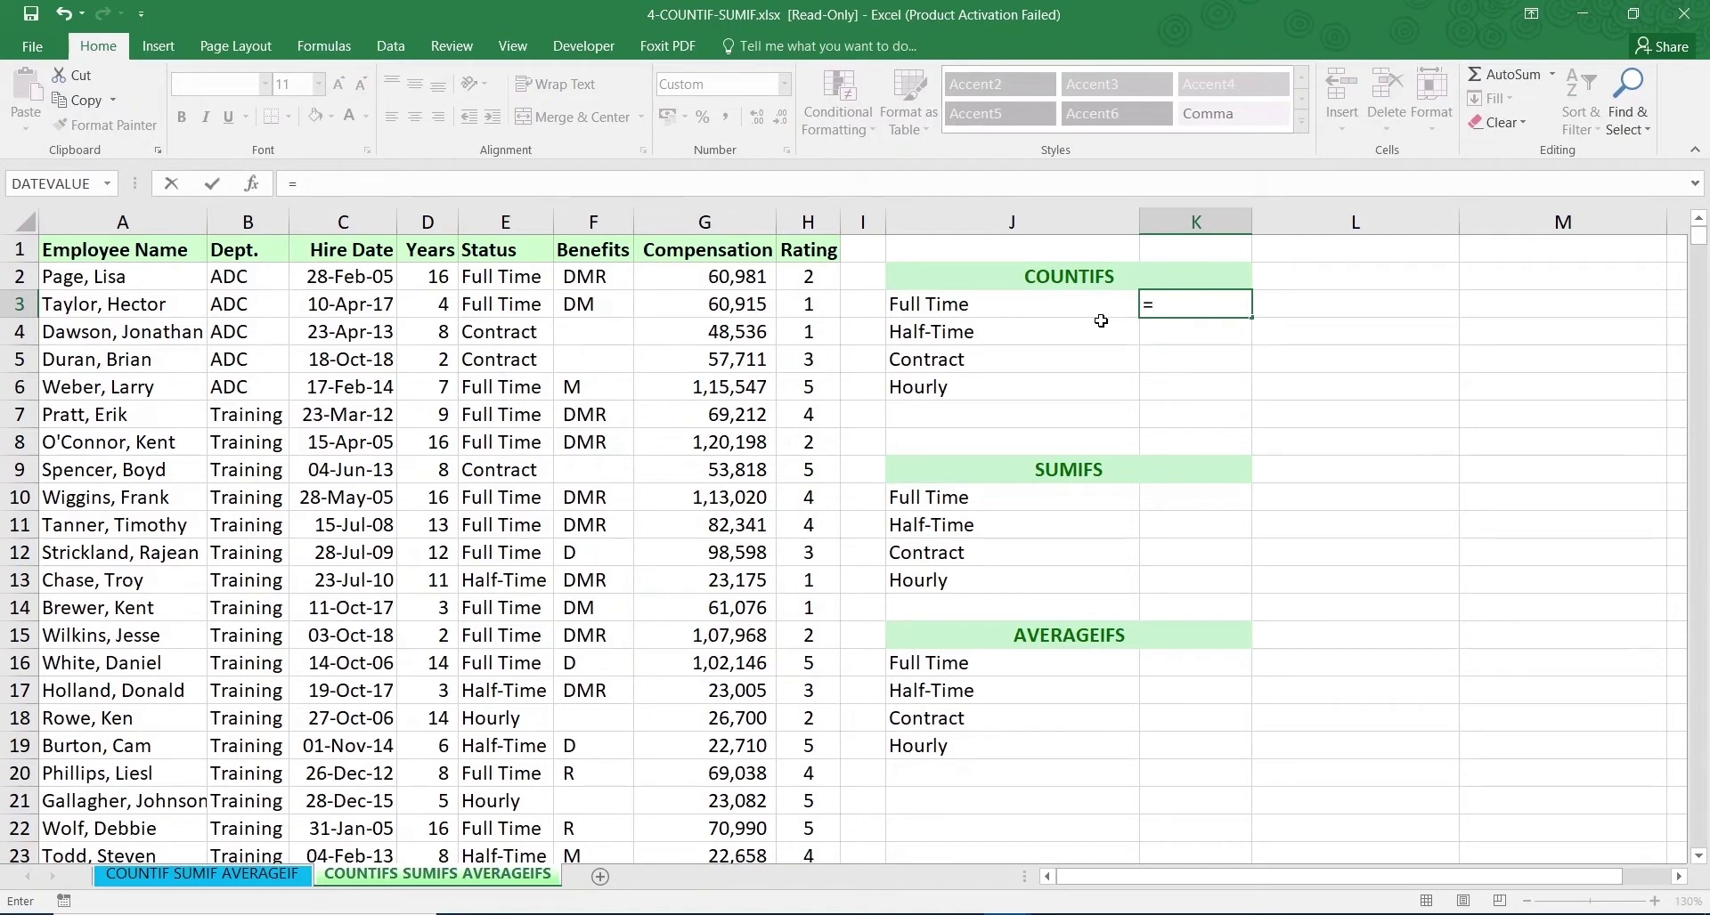
text(countif)
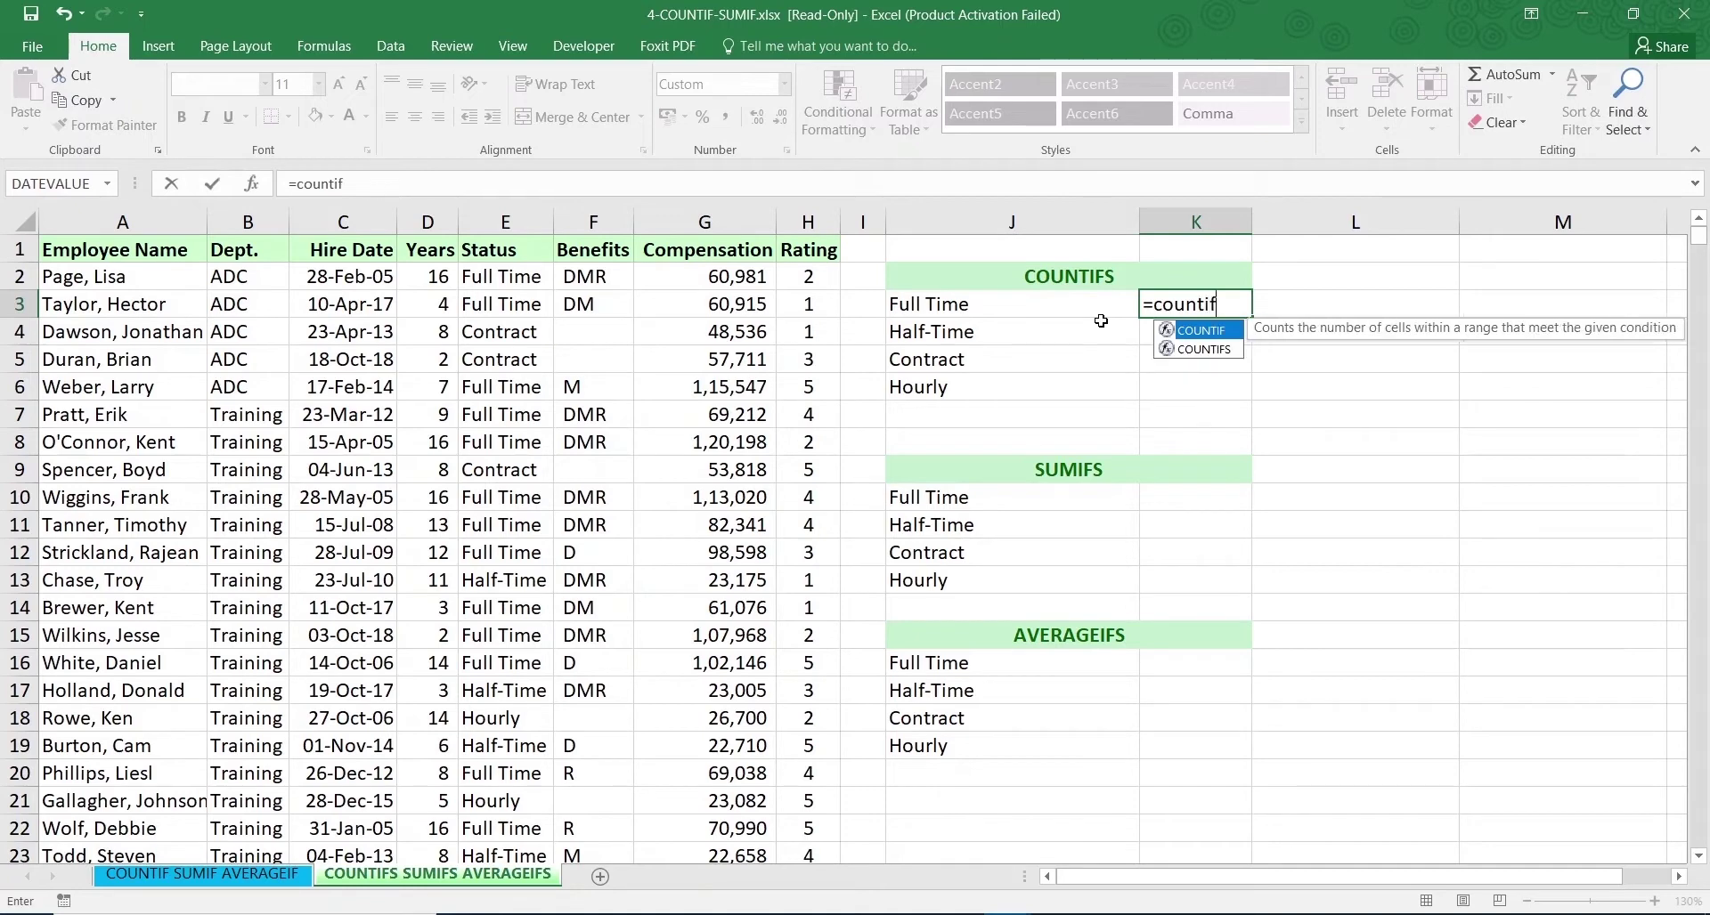
double_click(1216, 349)
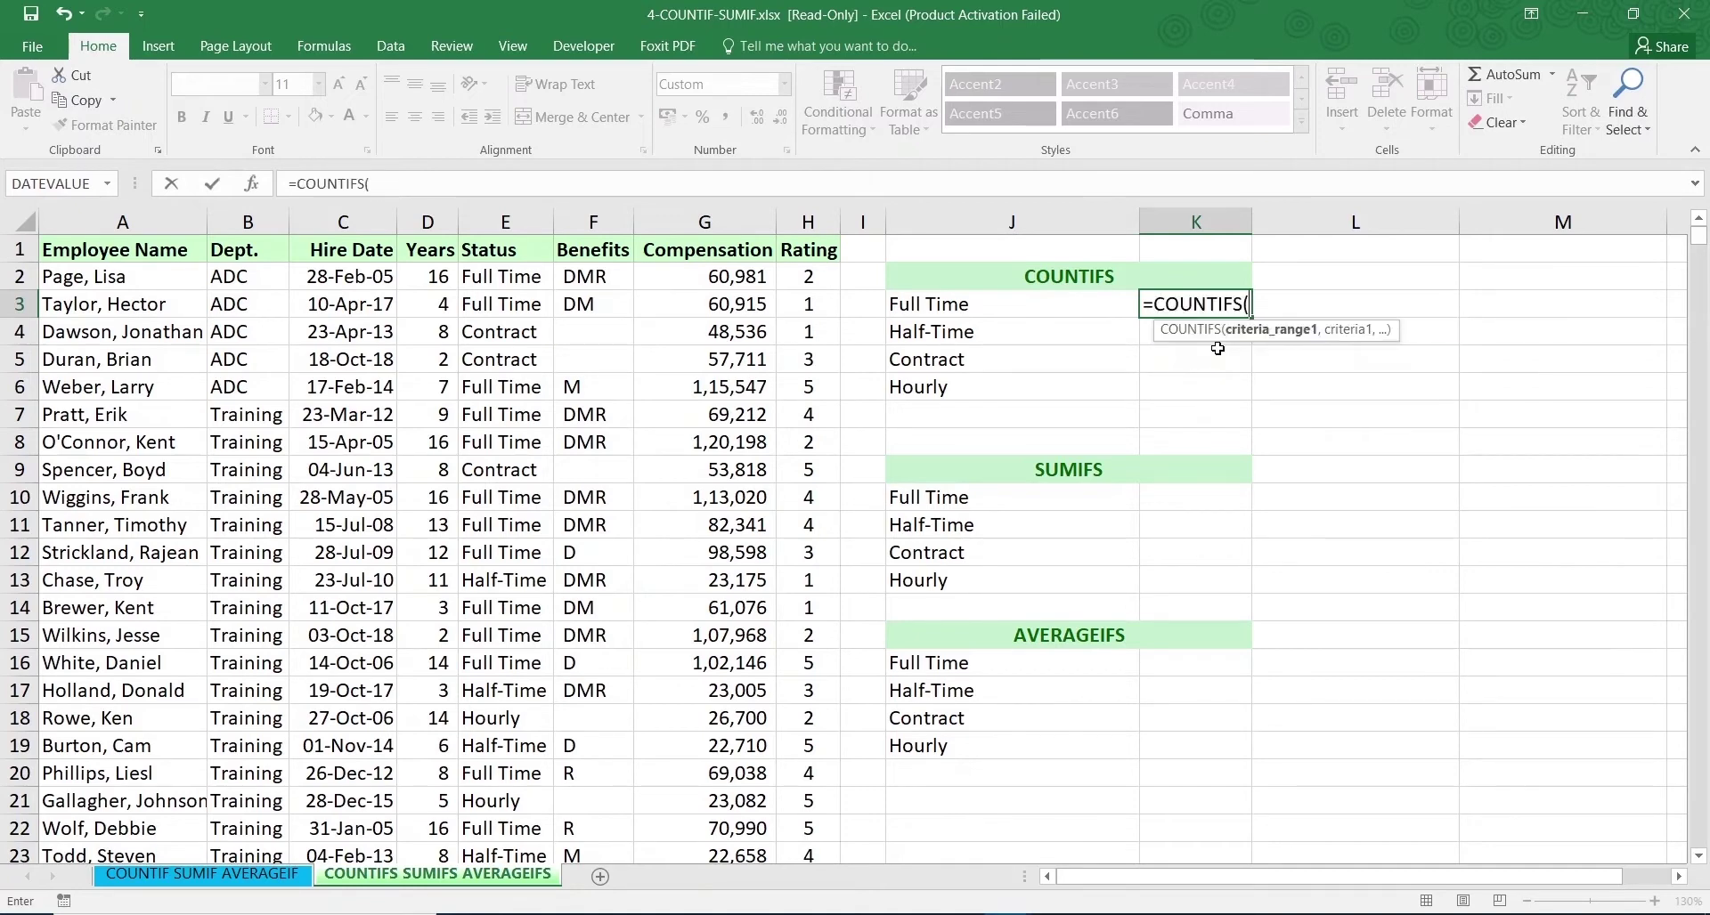
click(496, 218)
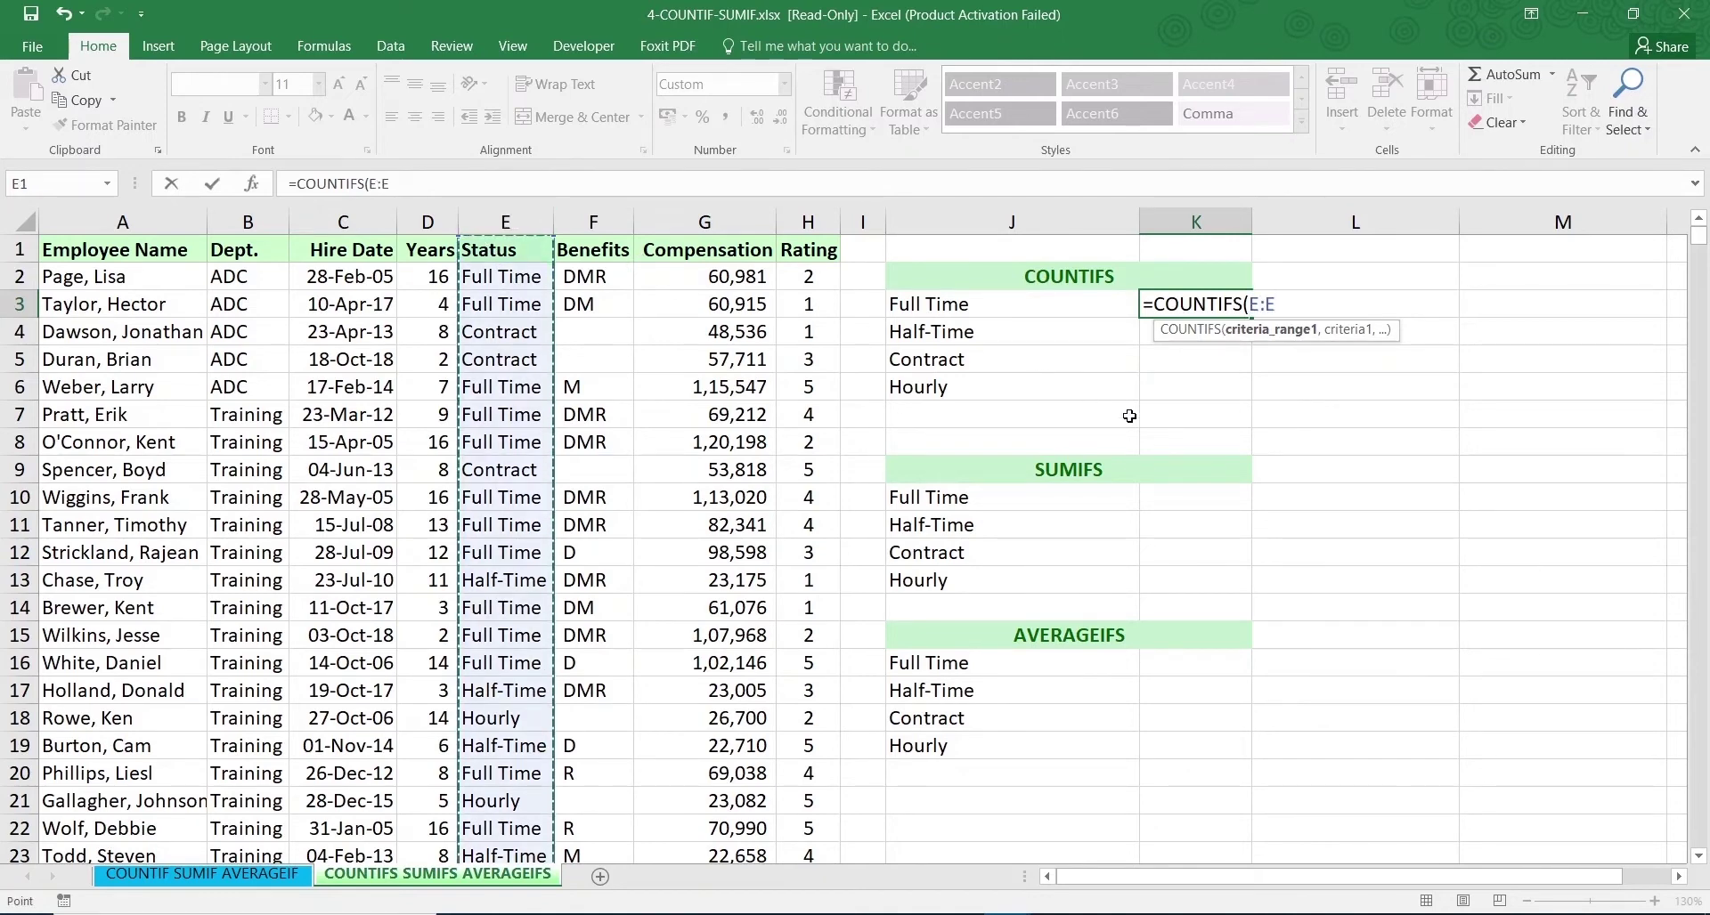
text(,)
click(1058, 303)
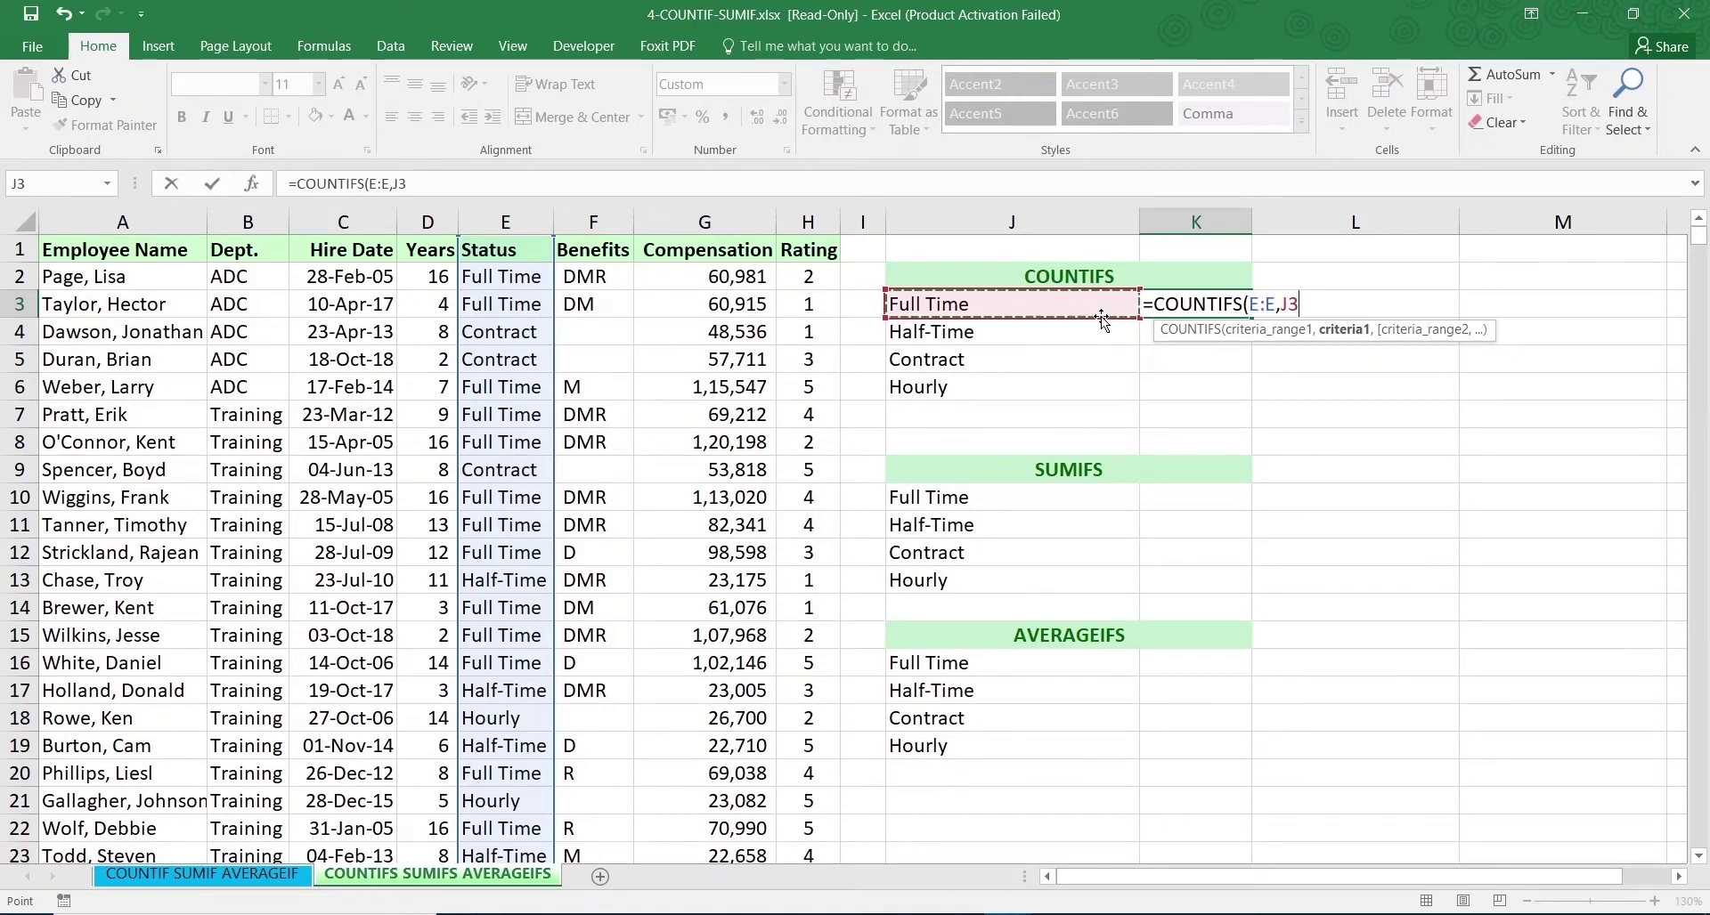
key(Return)
click(1200, 294)
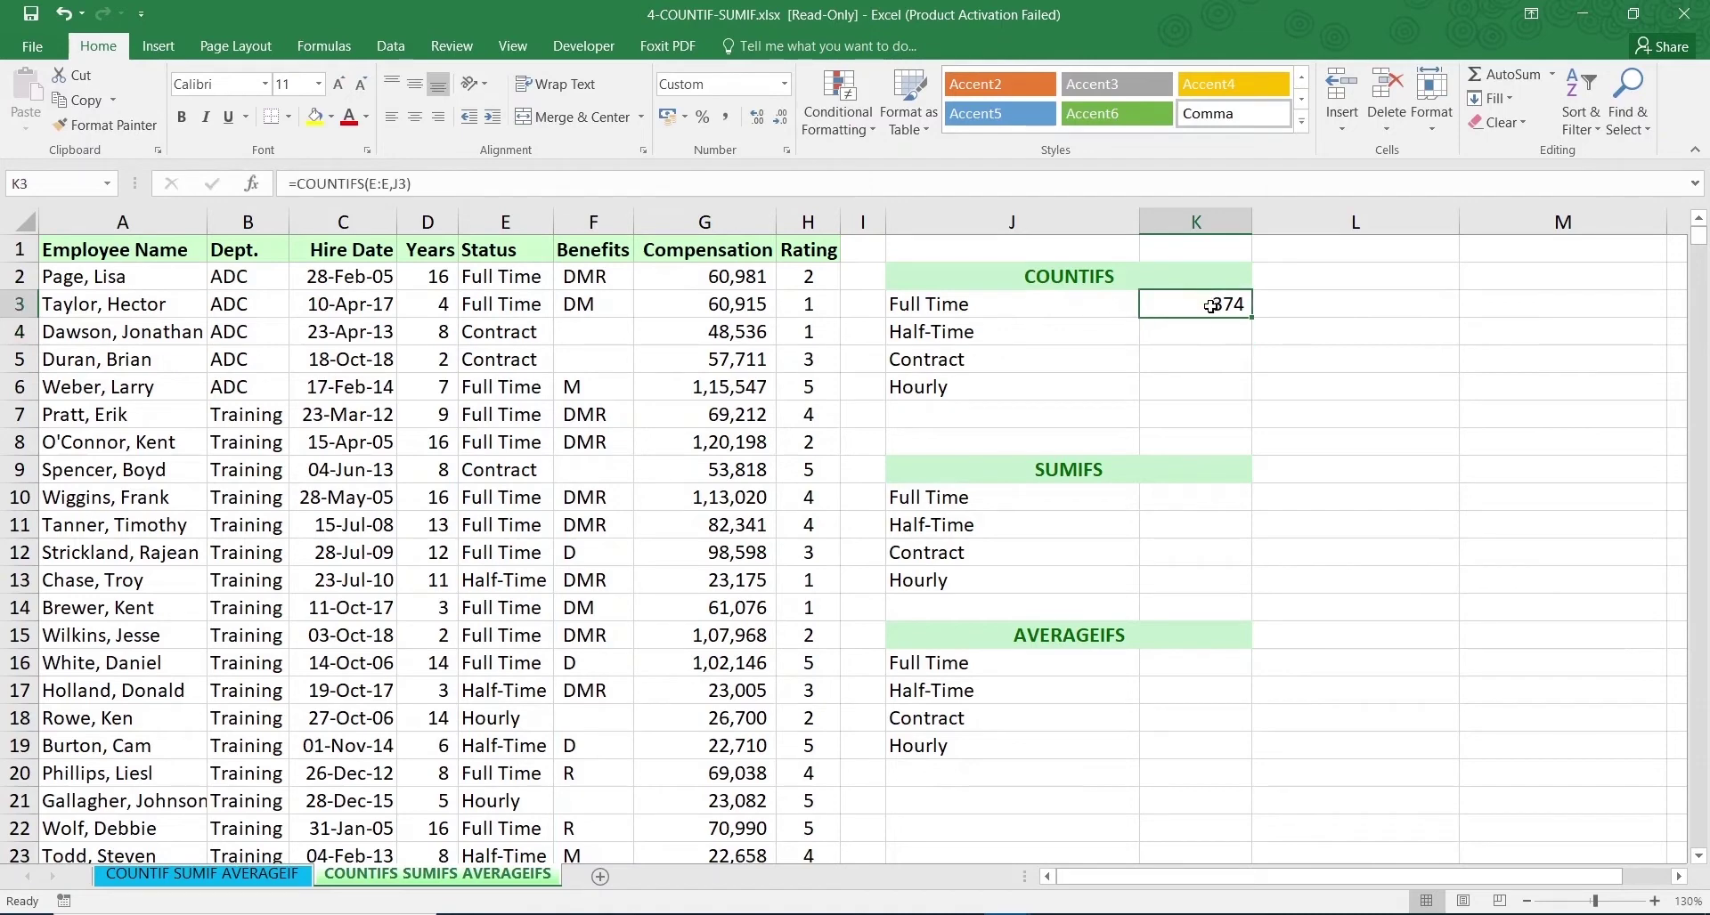
click(291, 875)
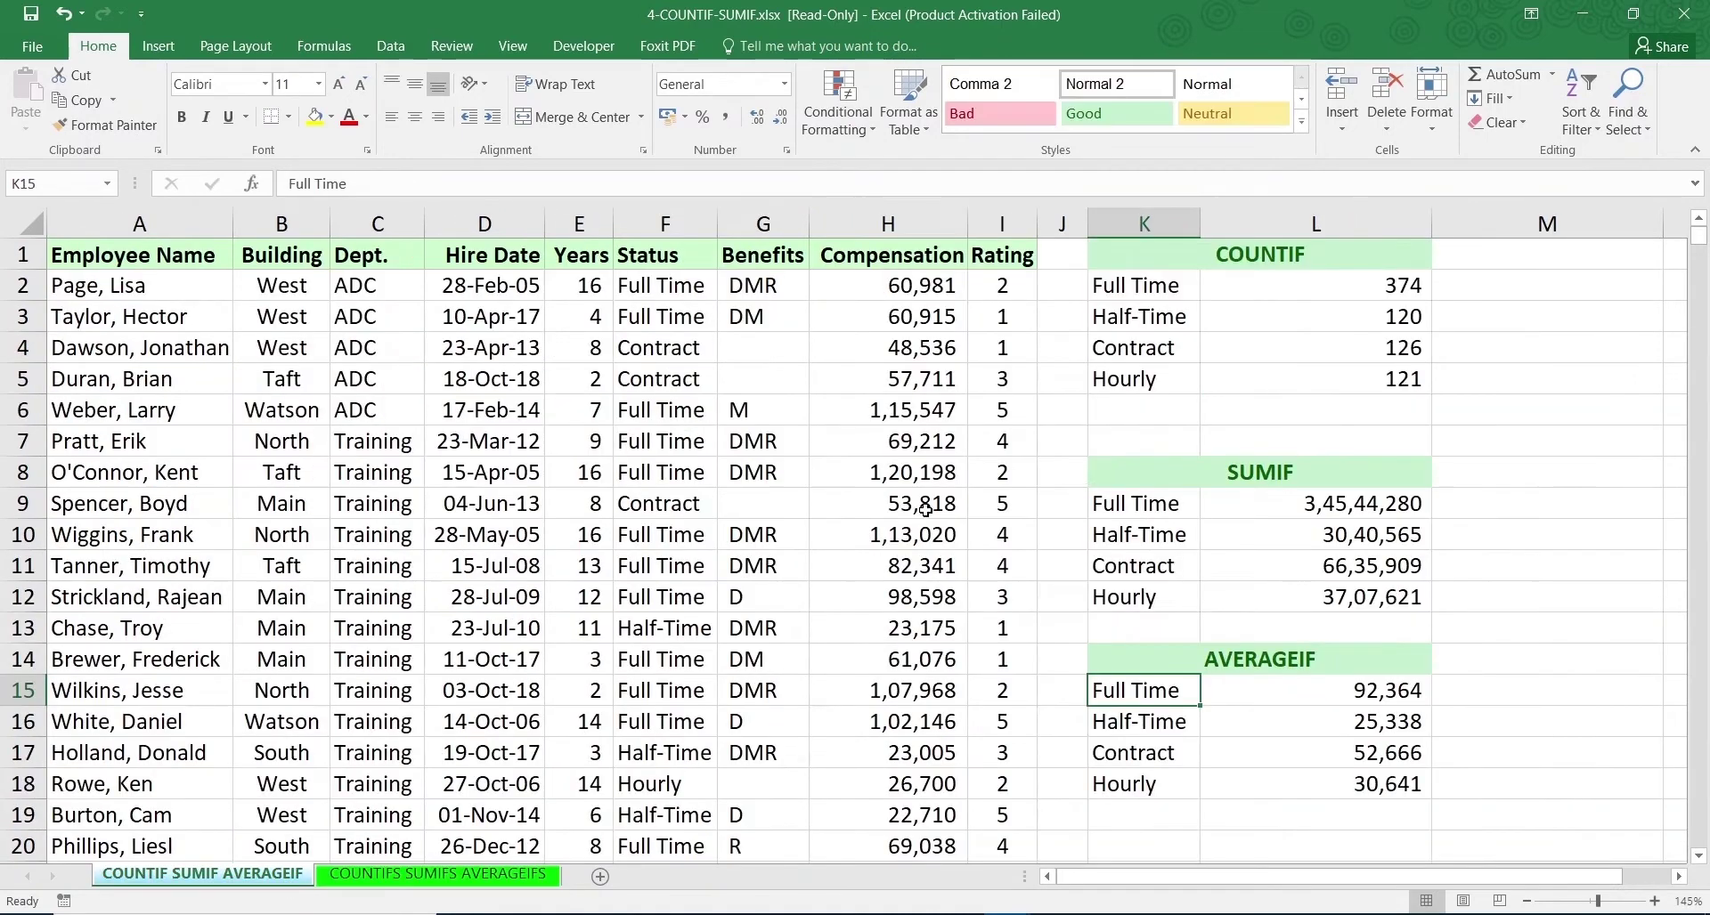
click(480, 876)
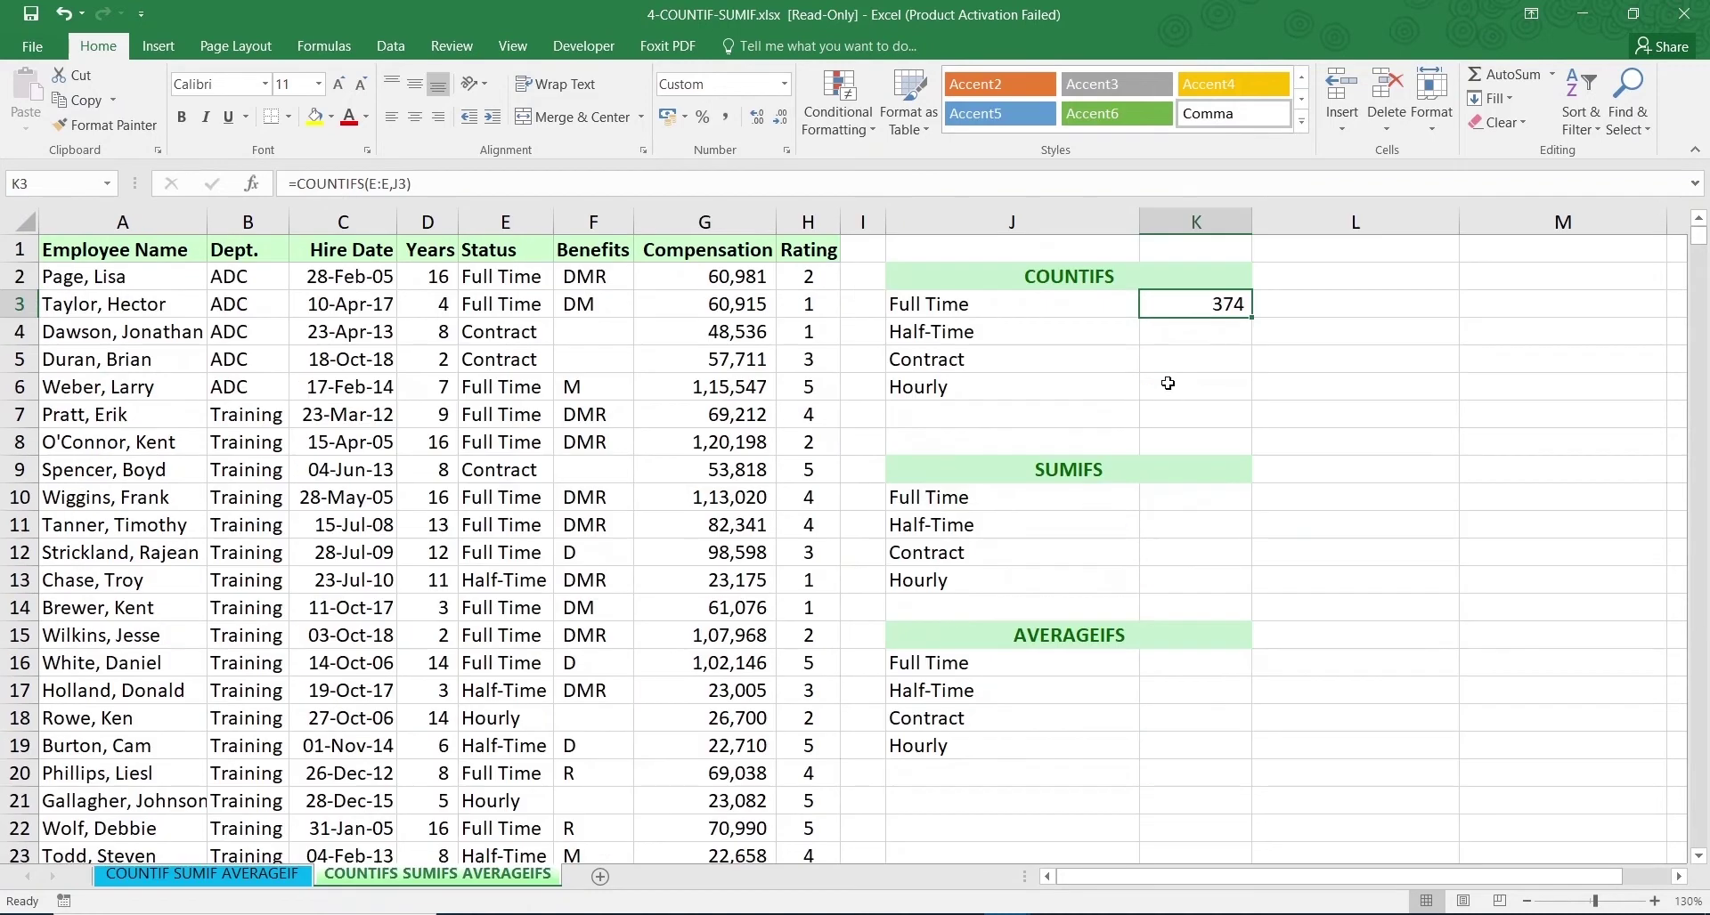
Add a second condition to the COUNTIFS formula in K3, Rating column H:H equal to 5, and review the formula's ranges
double_click(1174, 302)
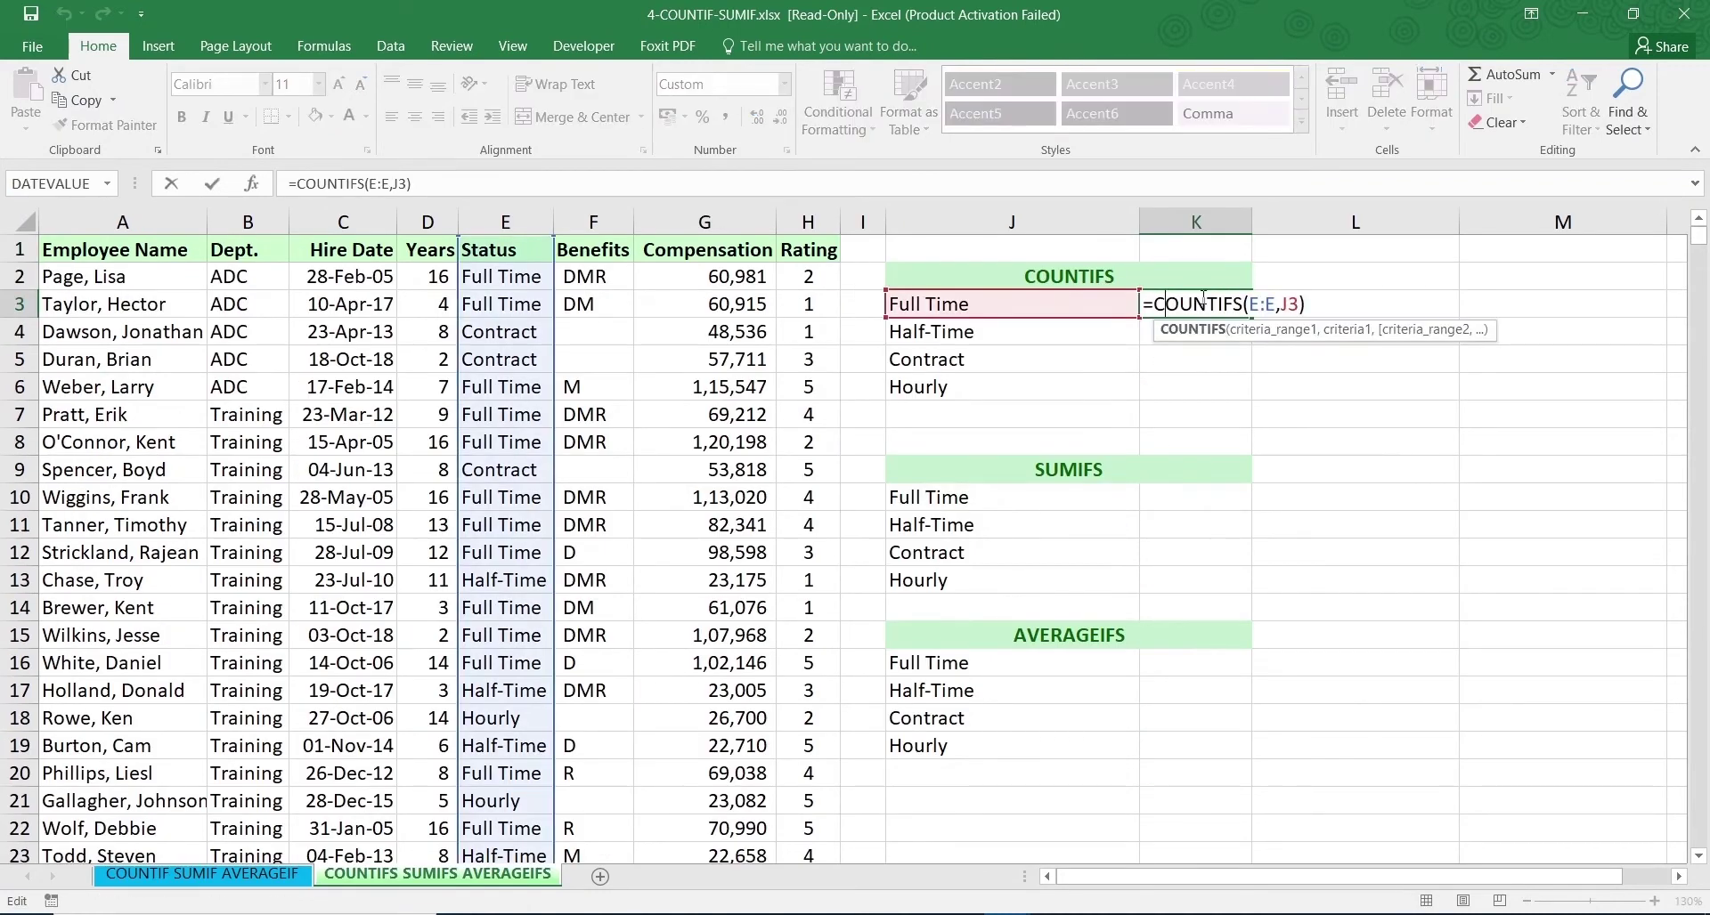
click(1298, 304)
text(,)
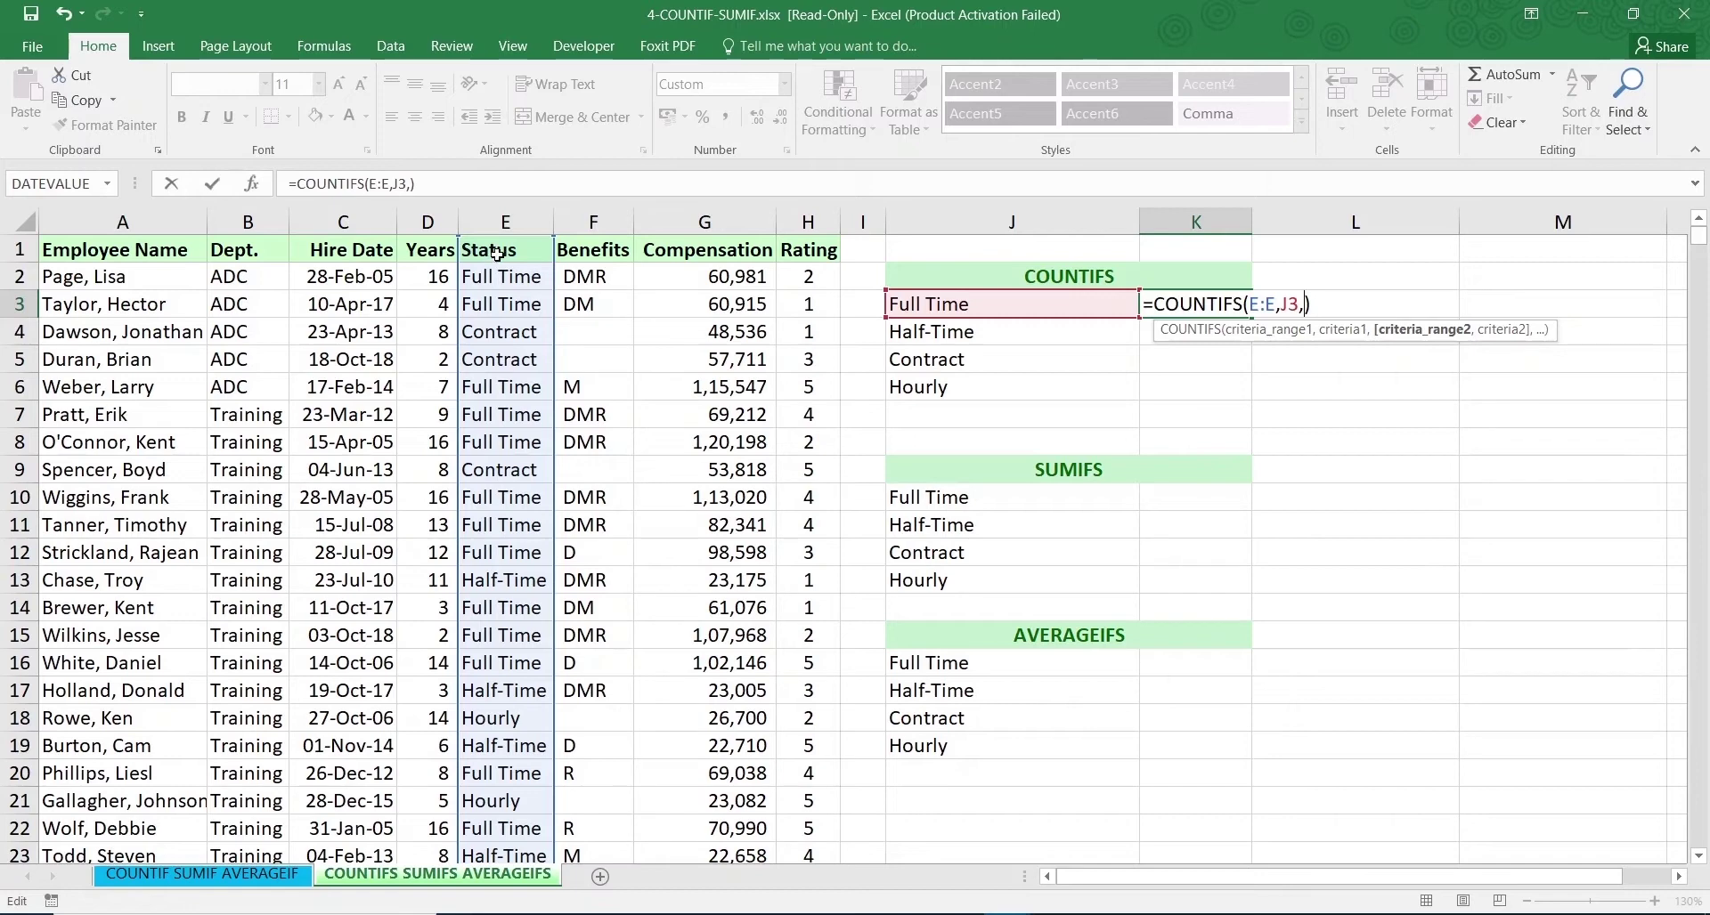
click(806, 211)
text(,)
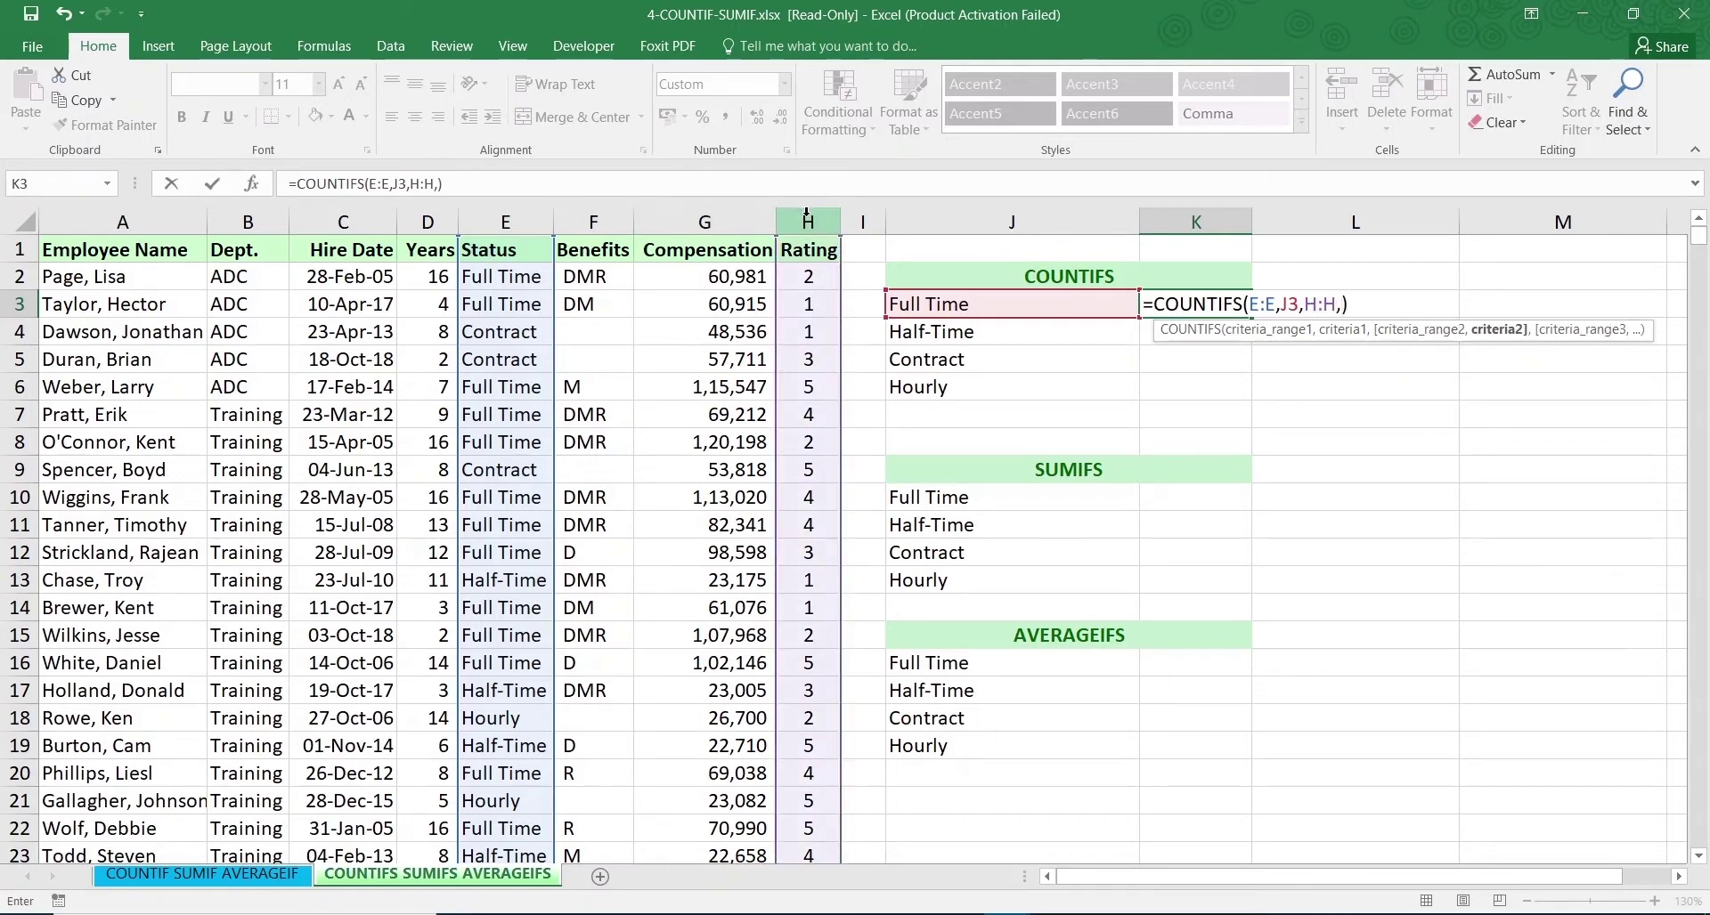
text(5)
key(Return)
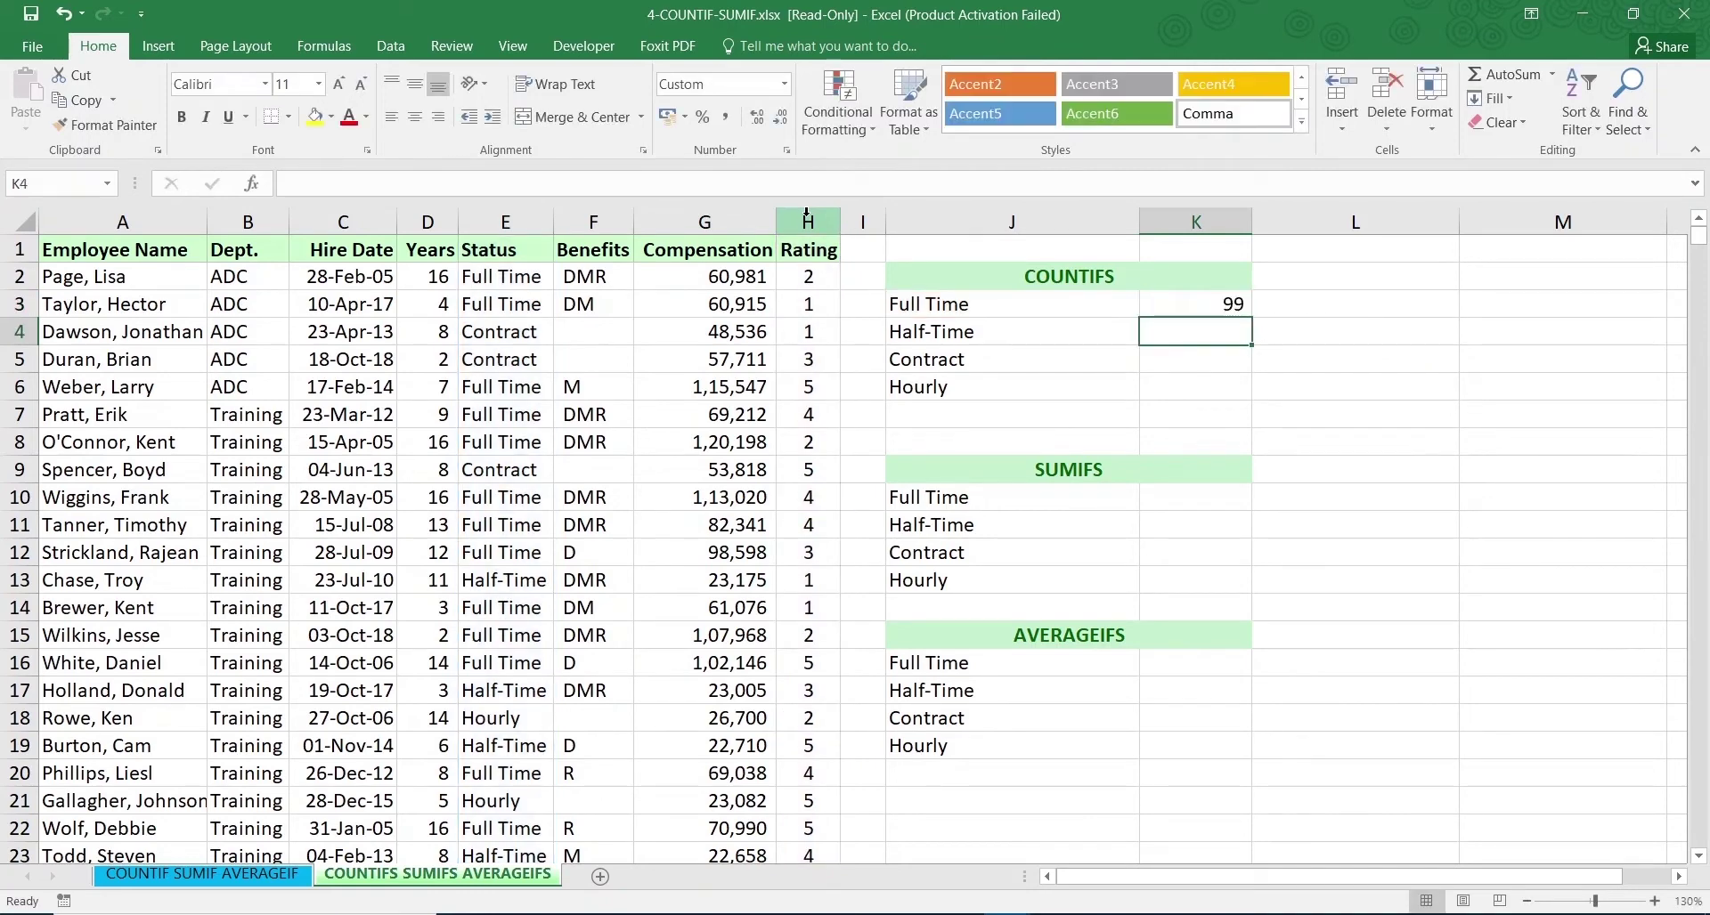
double_click(1251, 301)
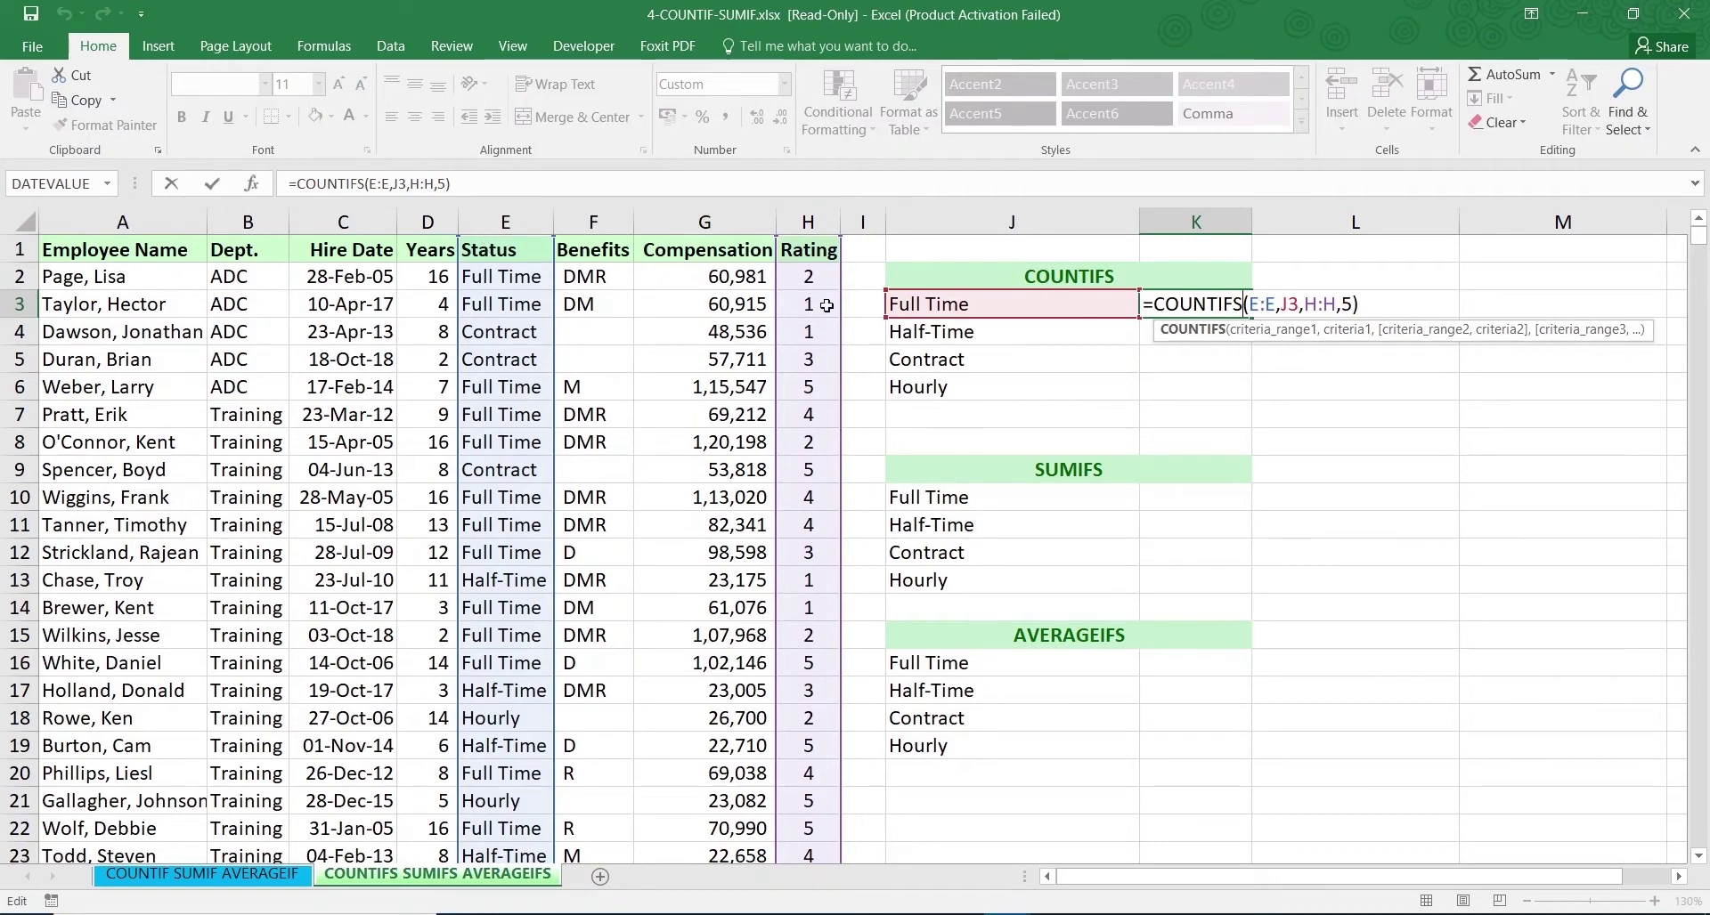
key(Return)
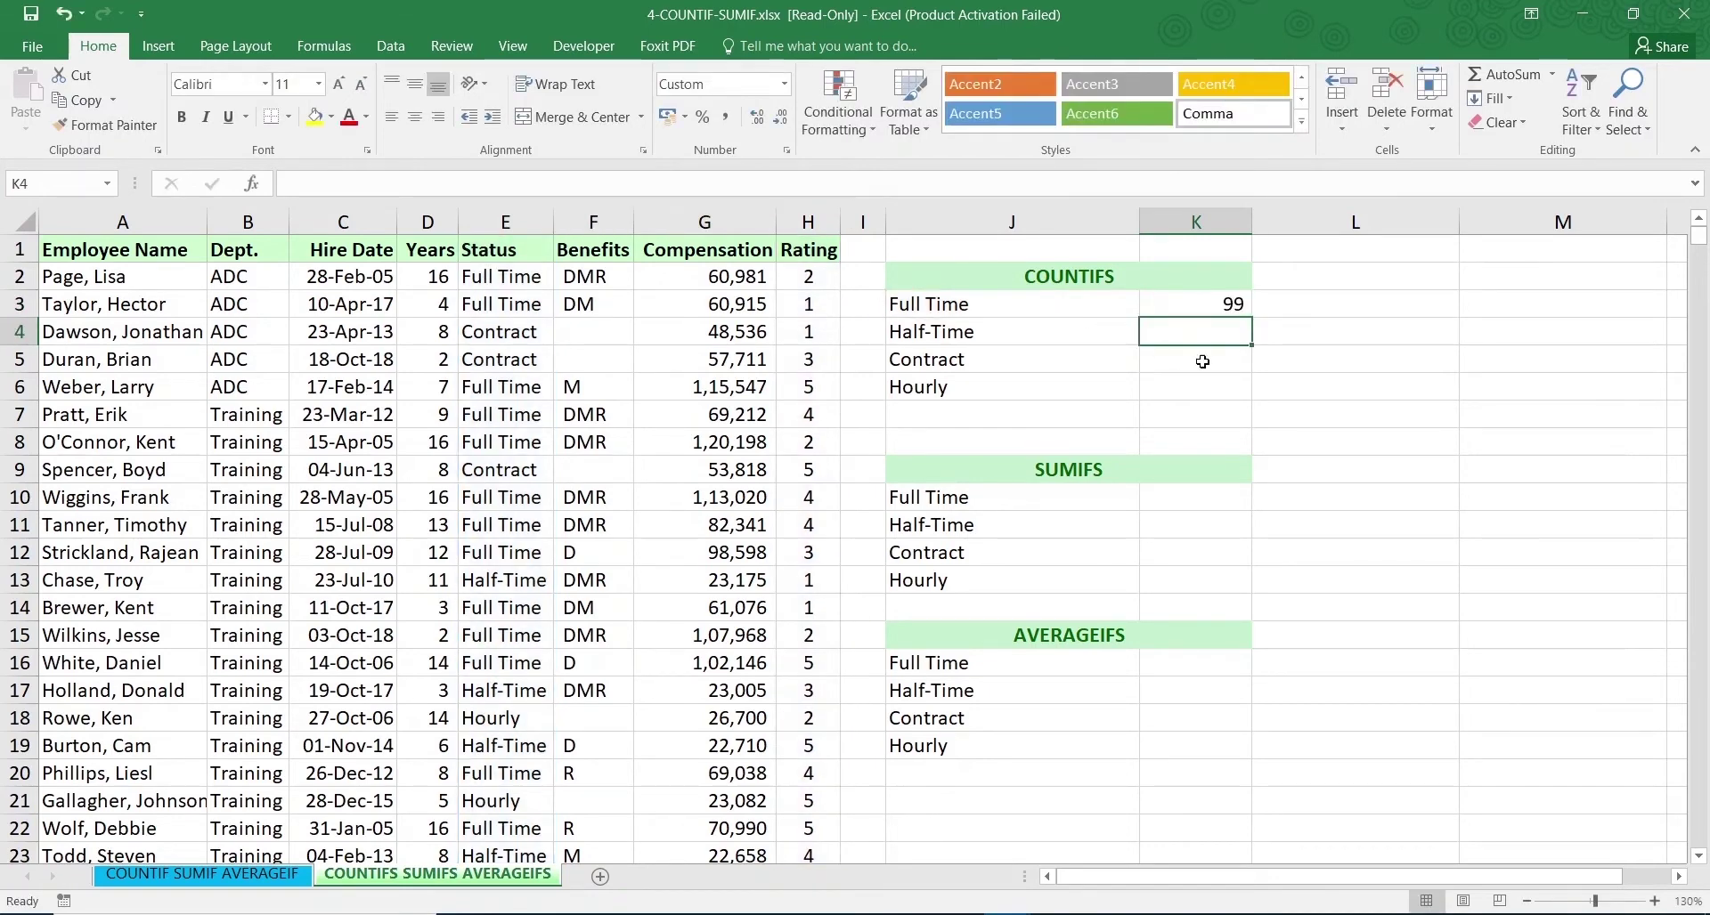
Add a third condition to the COUNTIFS formula in K3, Years column D:D with criterion ">10", and review the complete formula
double_click(1218, 307)
click(1350, 303)
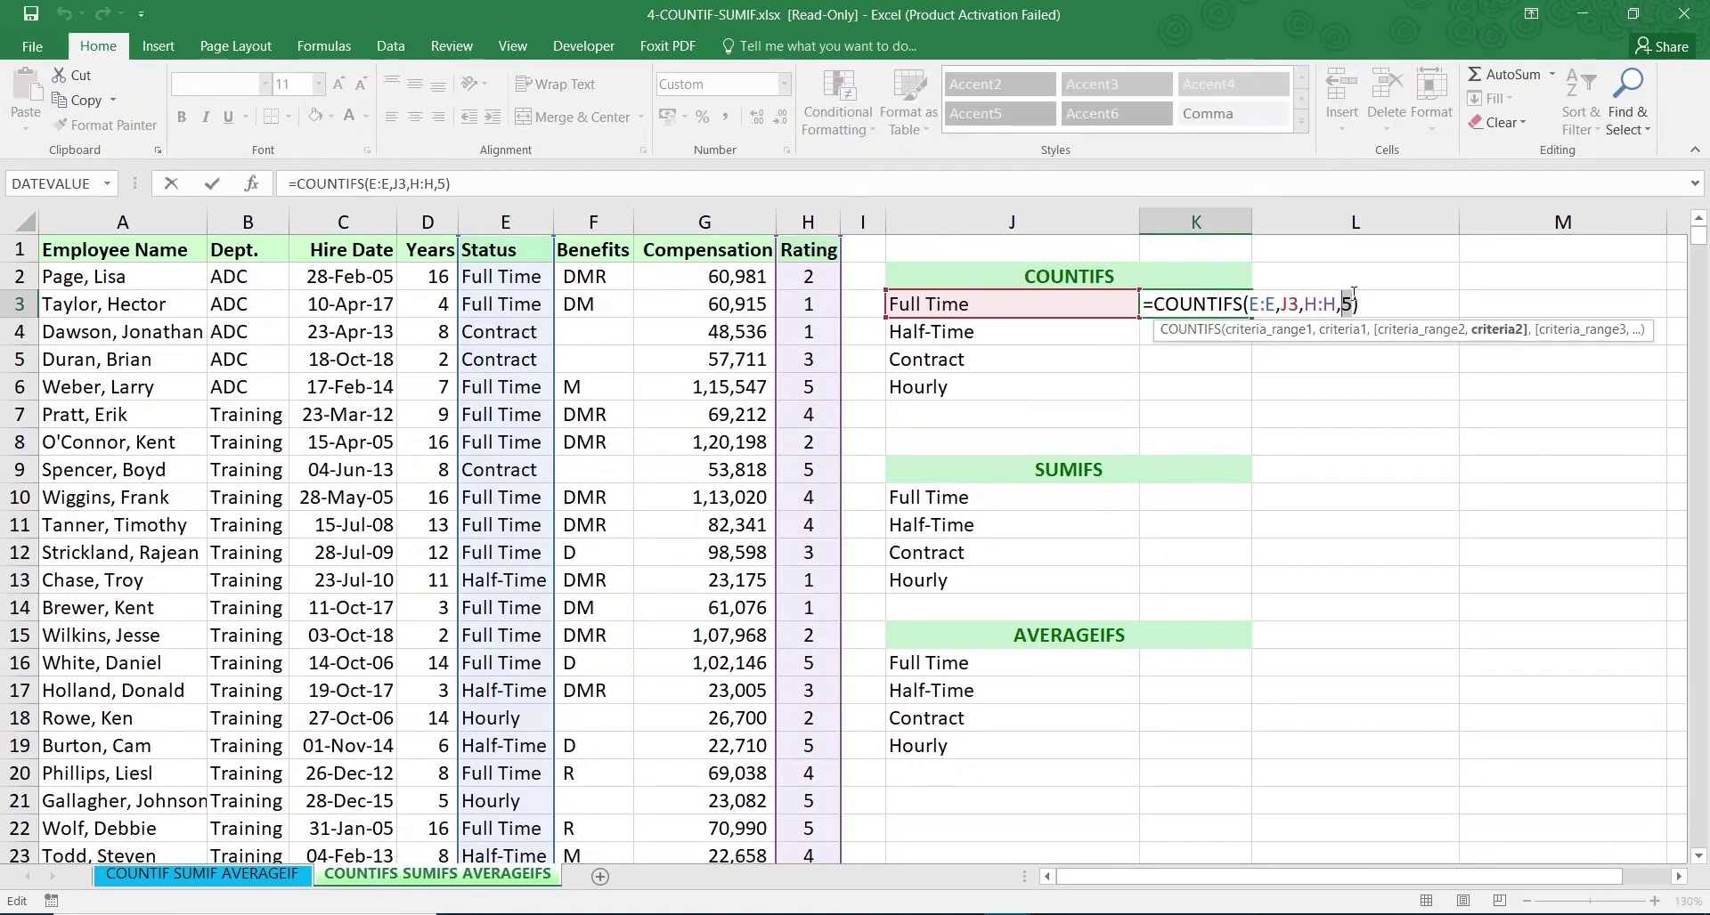
text(,)
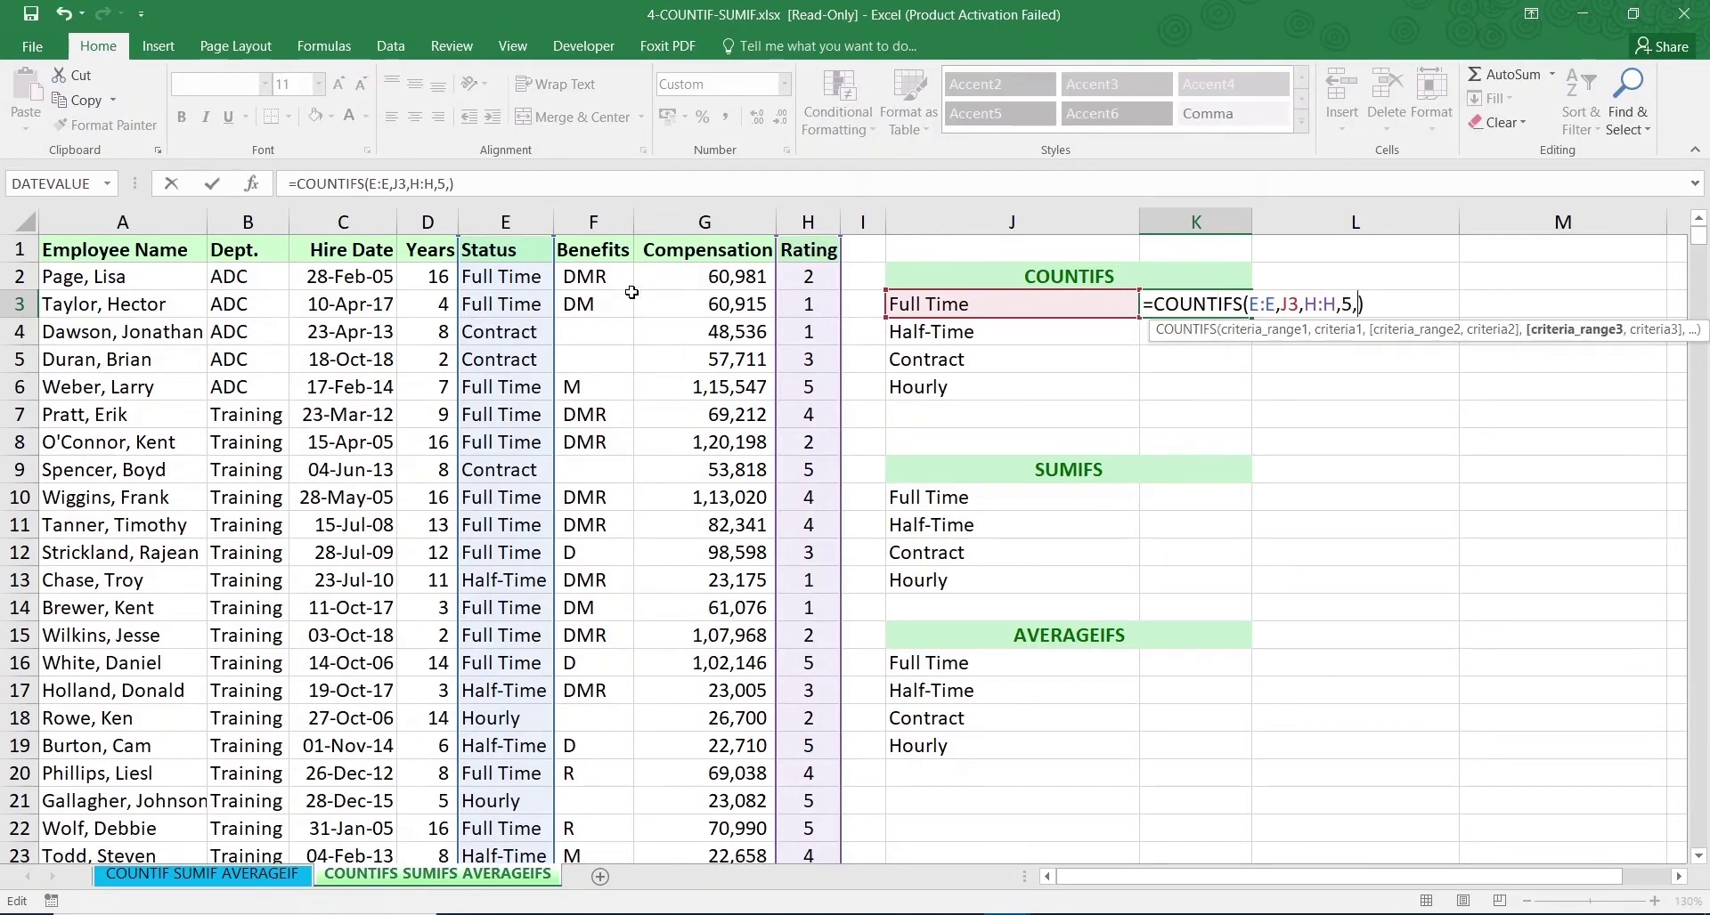
click(428, 221)
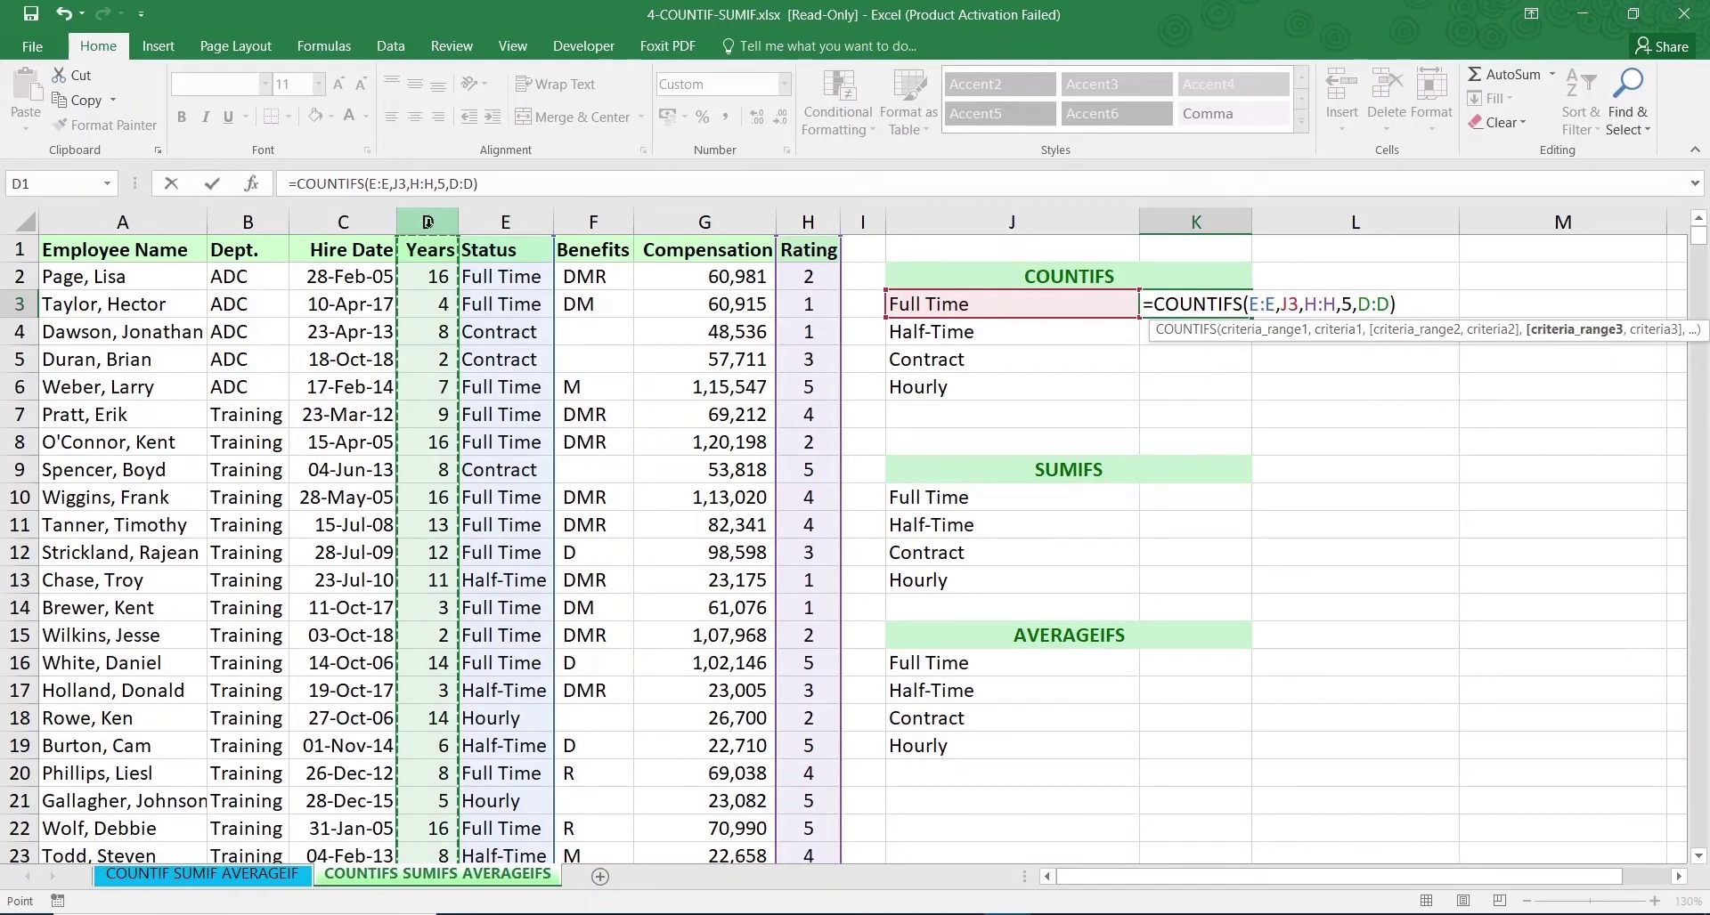
text(,)
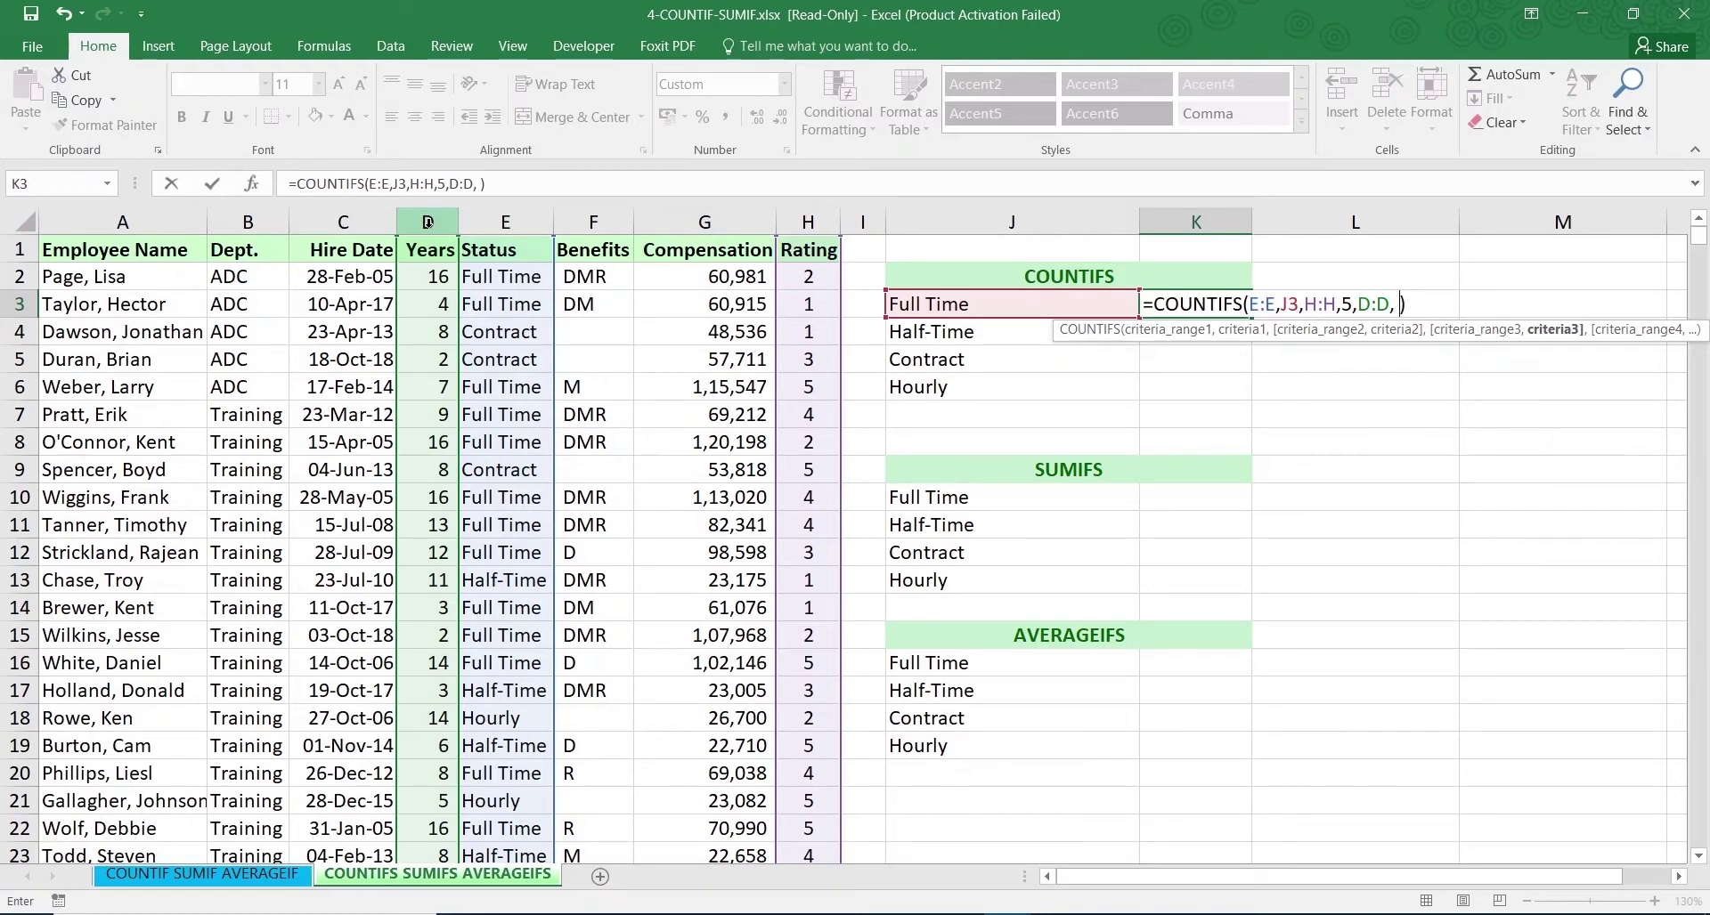
text(">10")
key(Return)
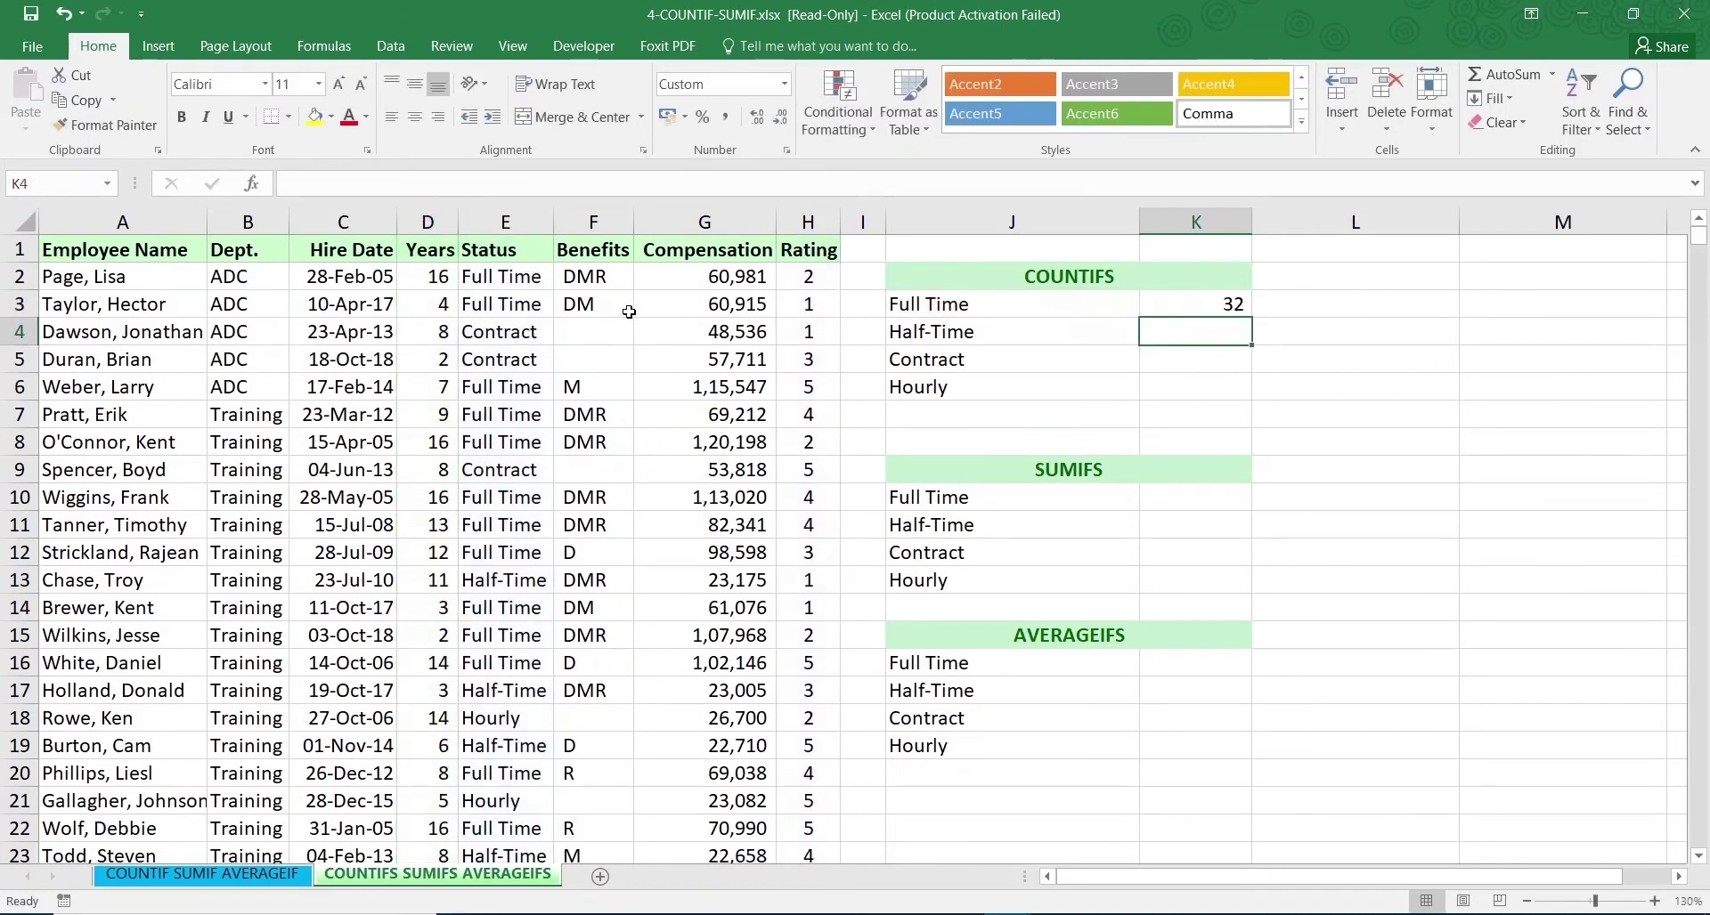
click(1177, 305)
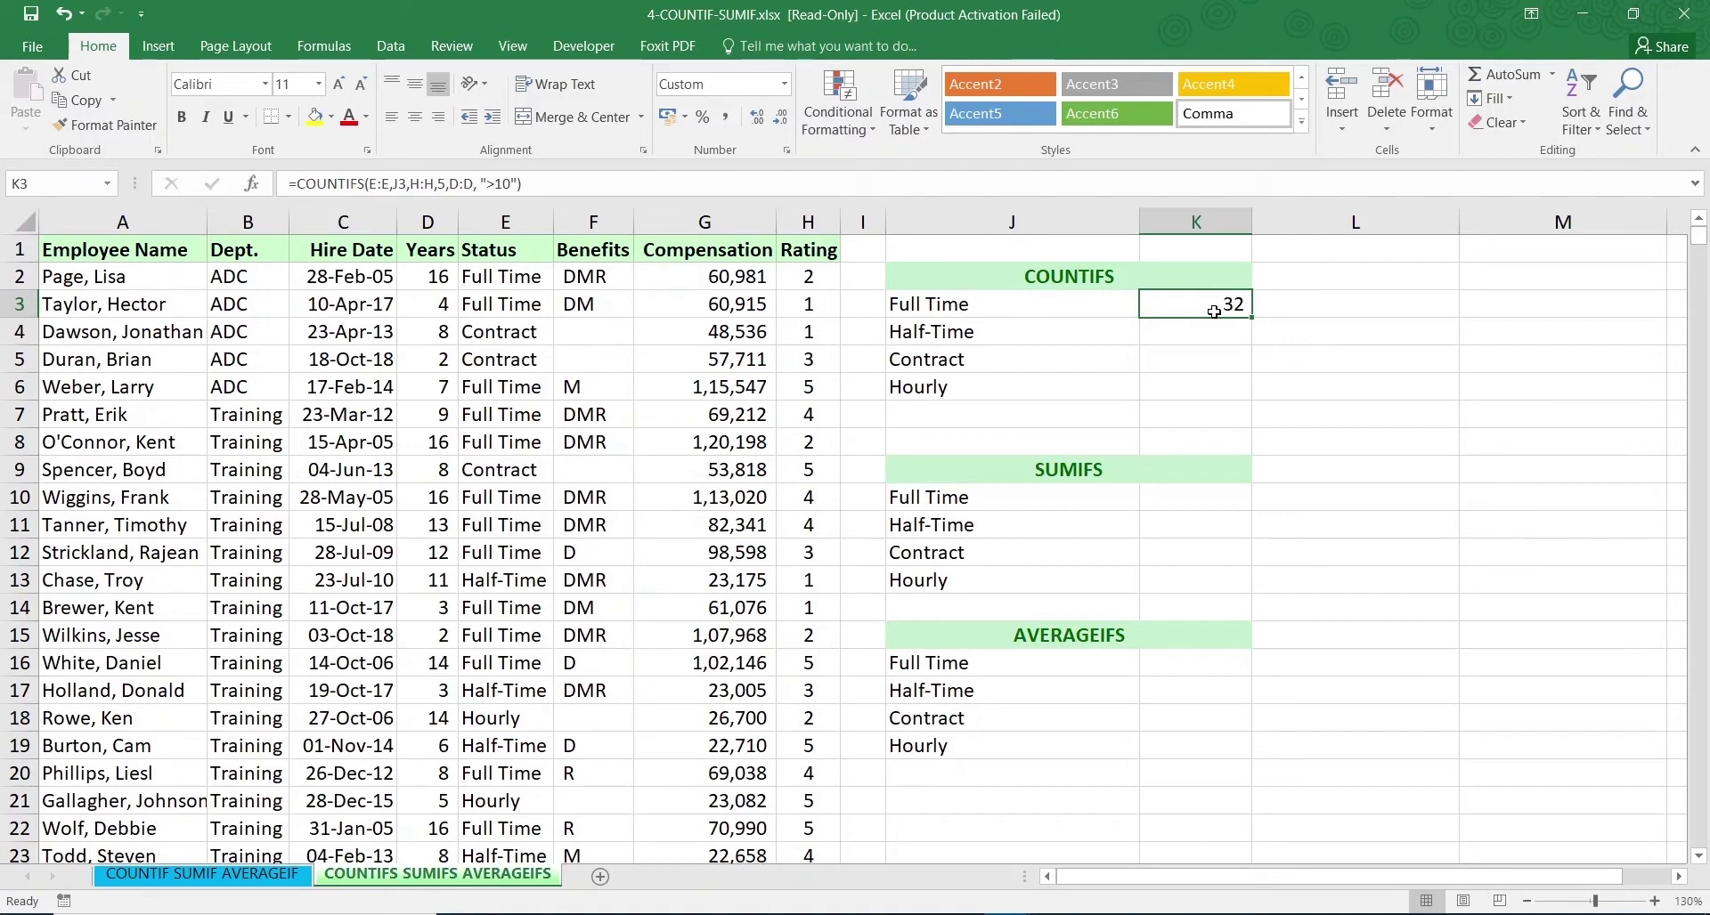
double_click(1189, 307)
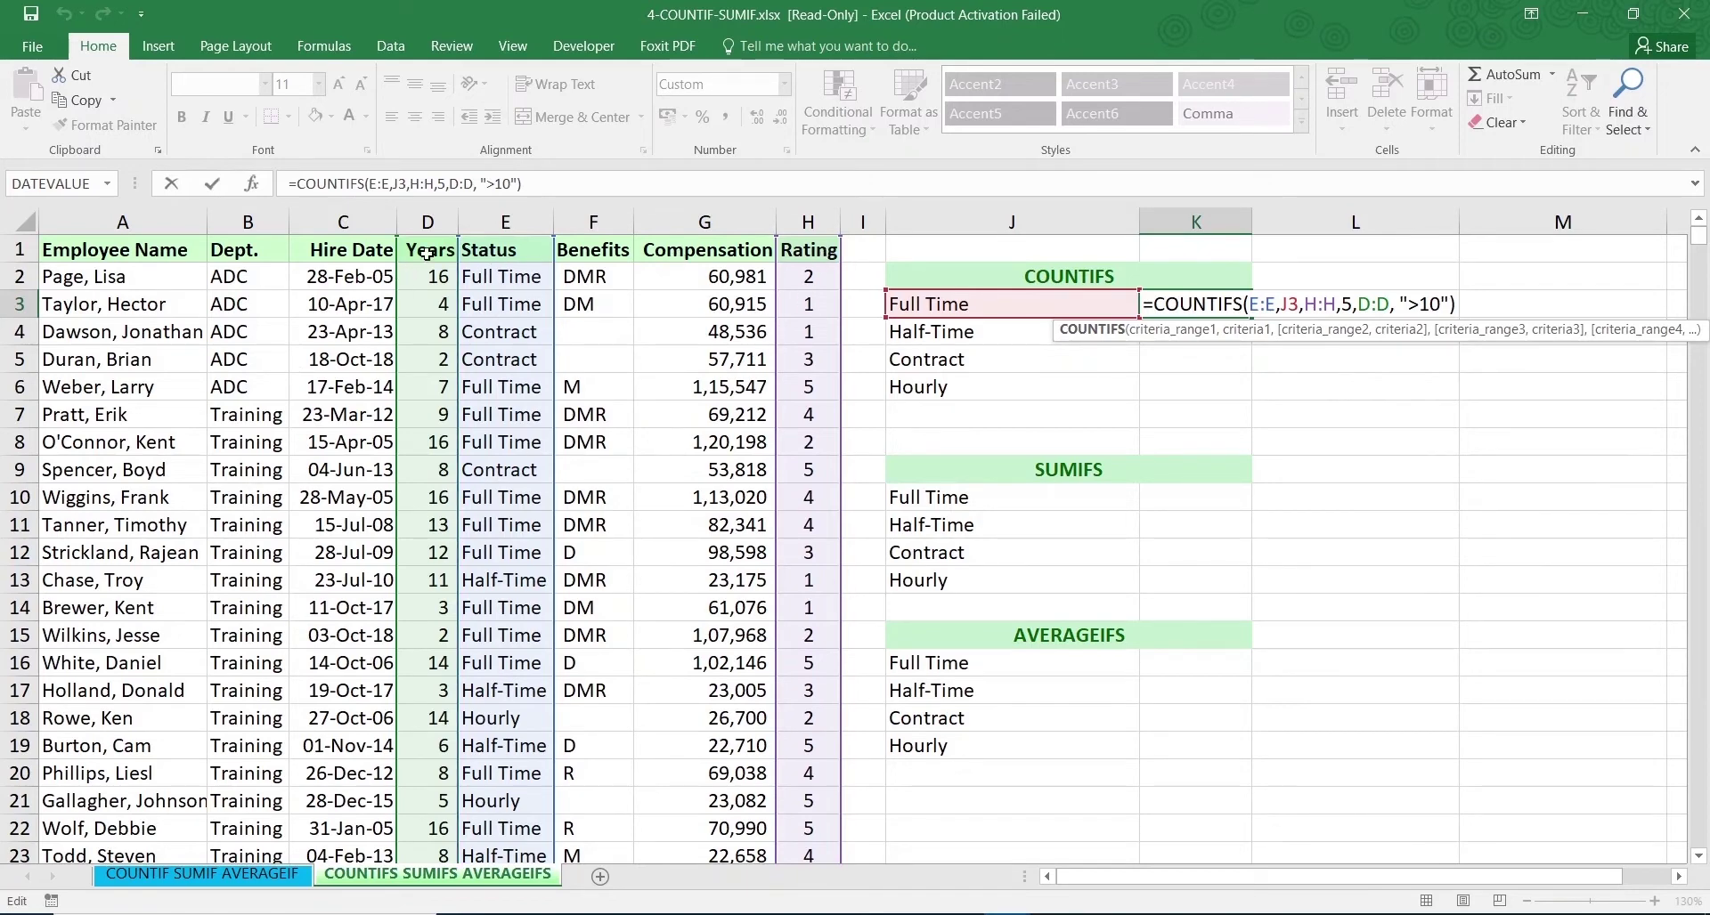
key(Return)
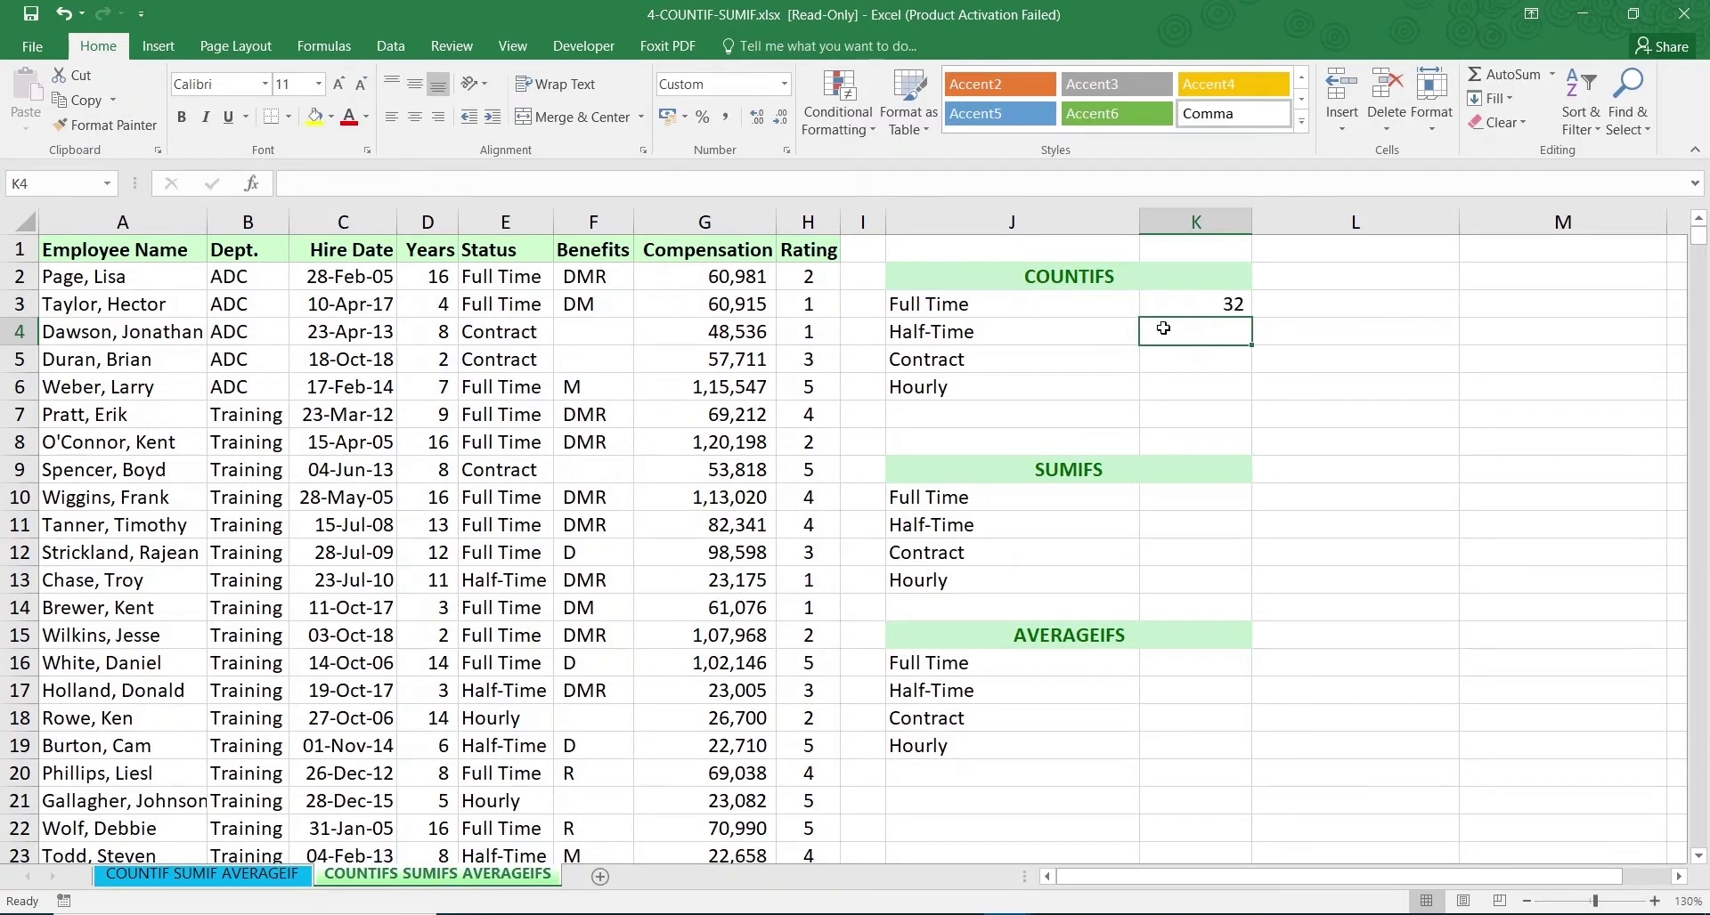
Fill the COUNTIFS formula from K3 down to K6 and check the copied formula for Hourly
click(1227, 299)
drag(1251, 318, 1258, 401)
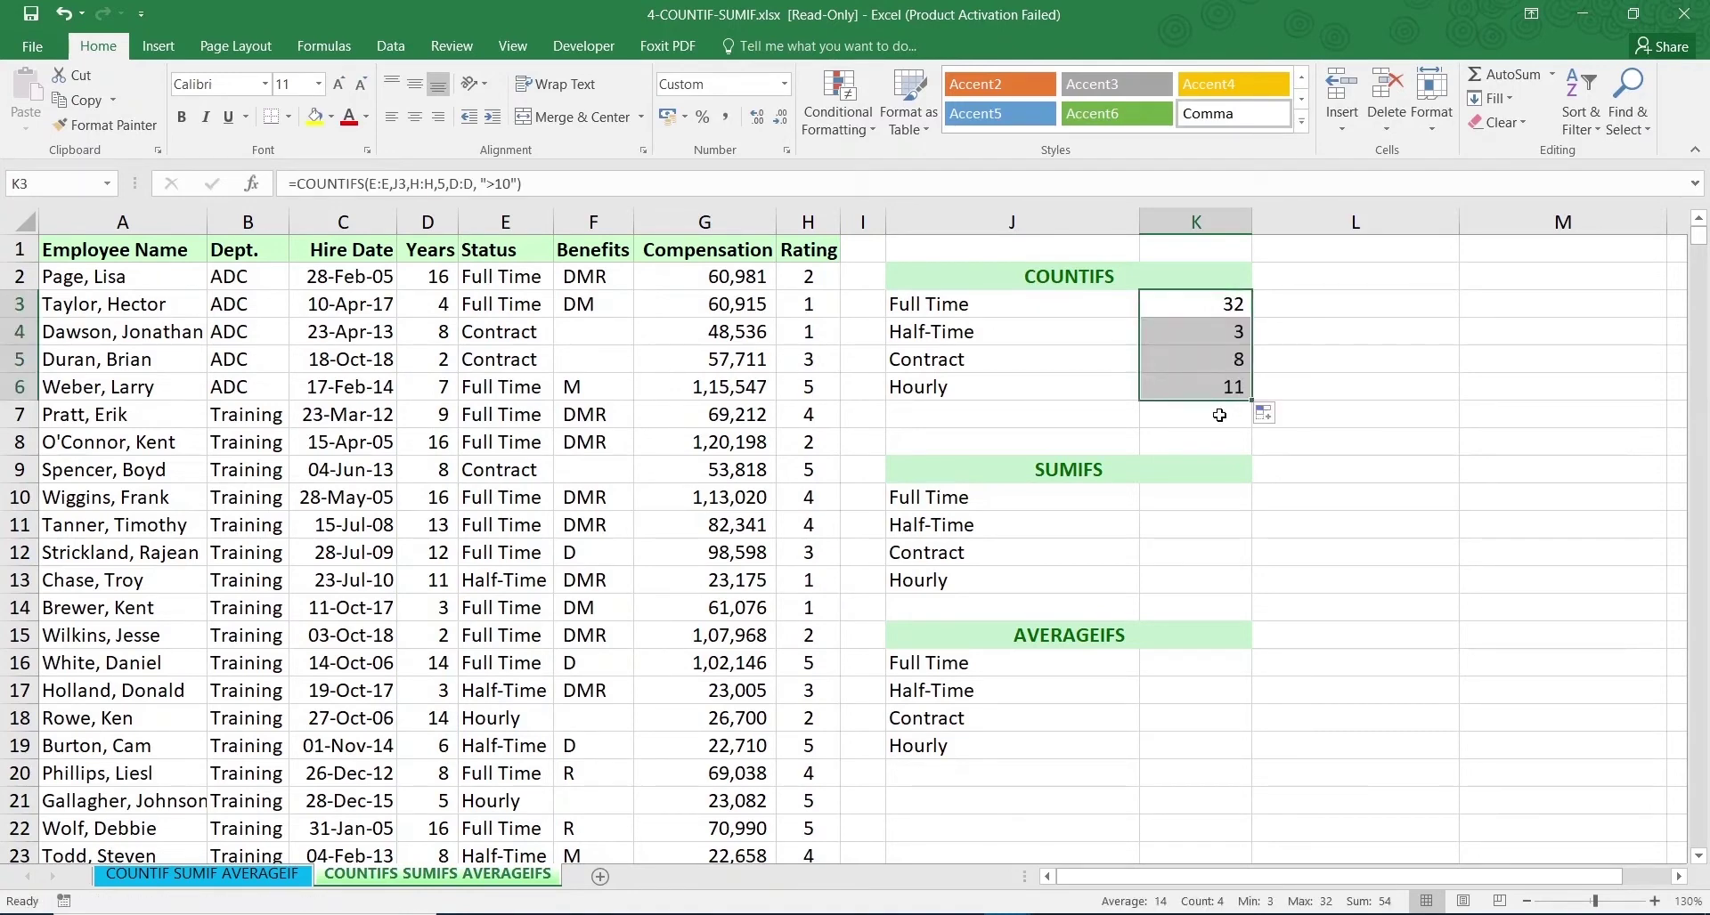
click(1184, 347)
click(1217, 390)
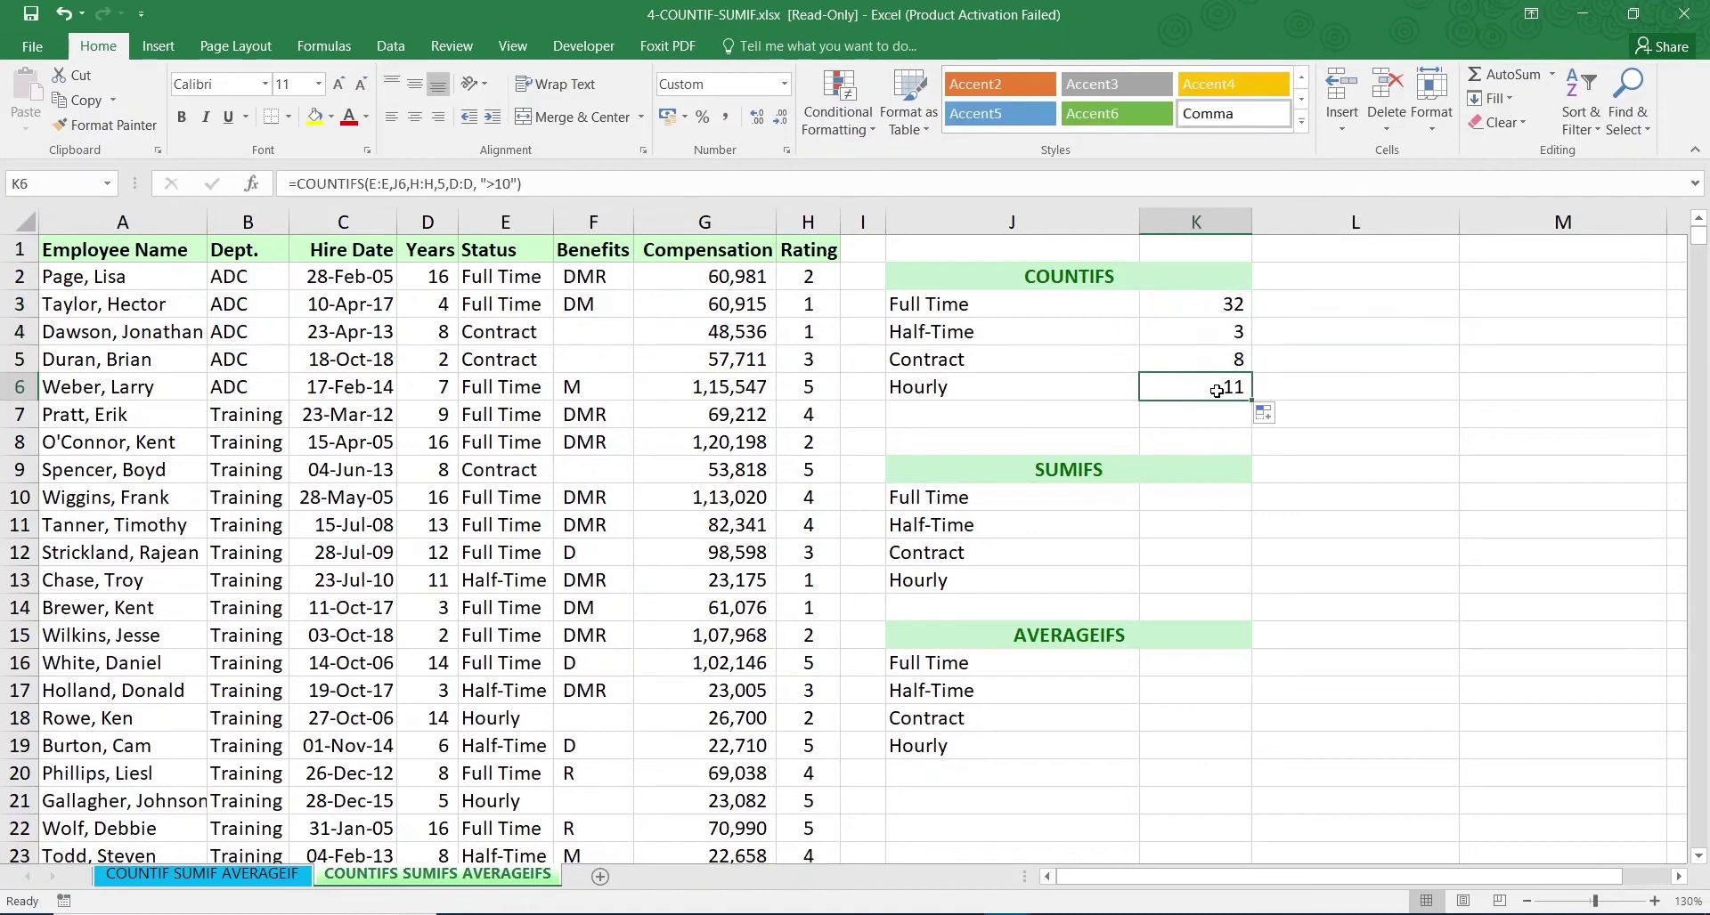
Start a SUMIFS formula in K10 with Compensation column G:G as sum range and Status column E:E matching J10
click(1215, 501)
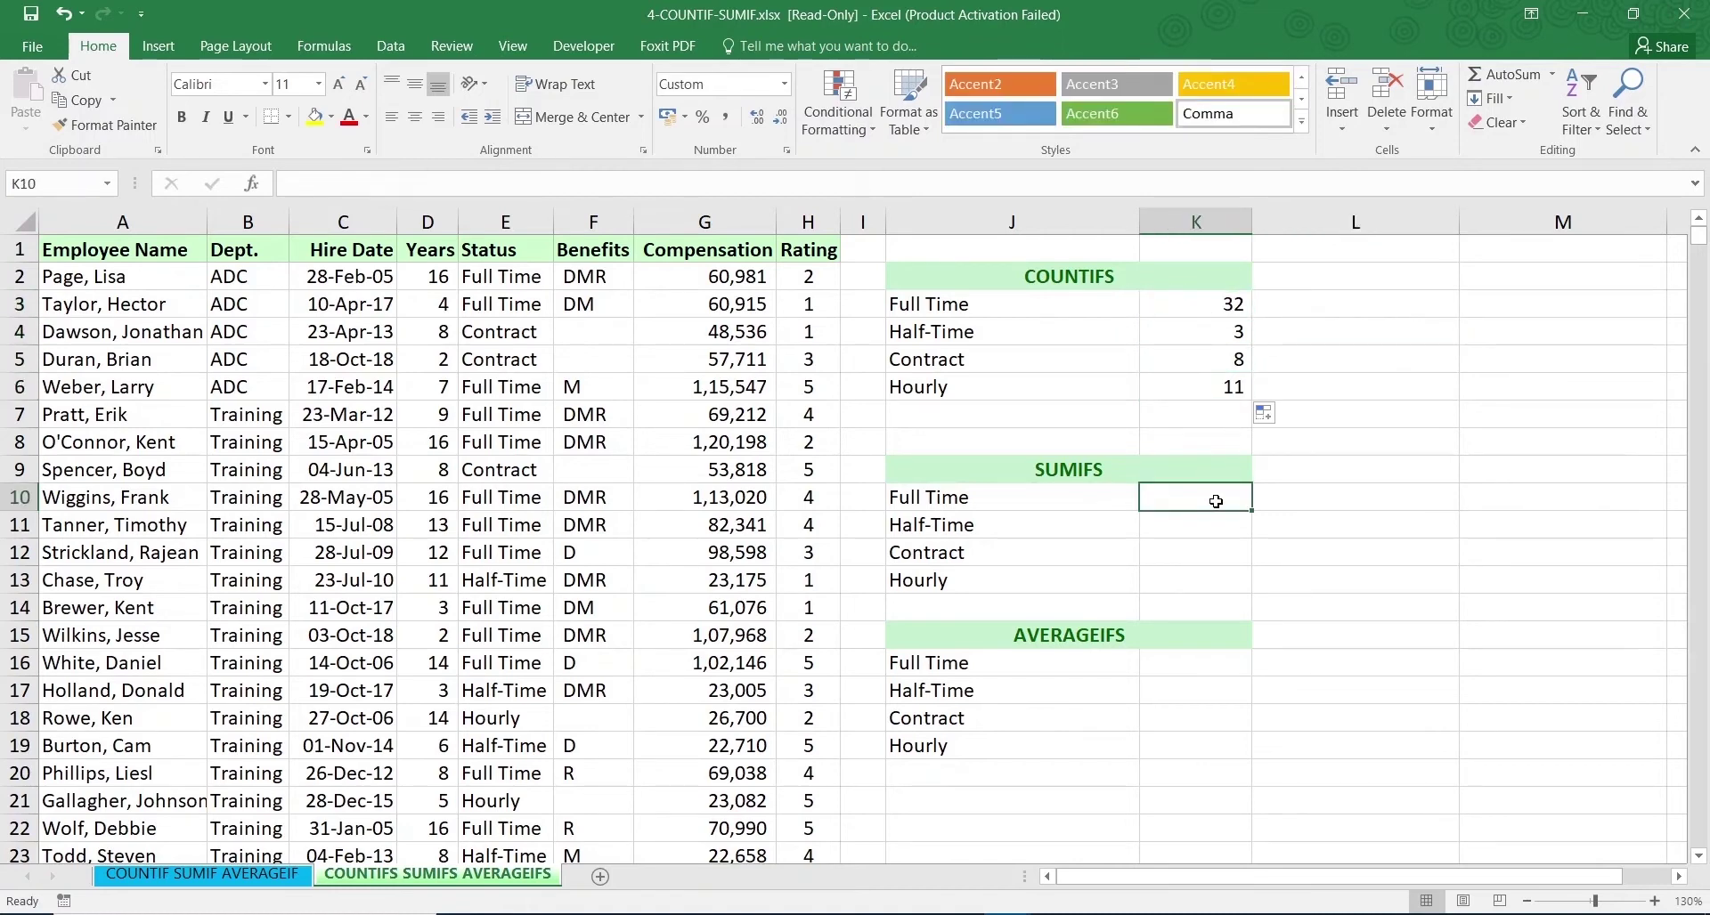
text(=sumif)
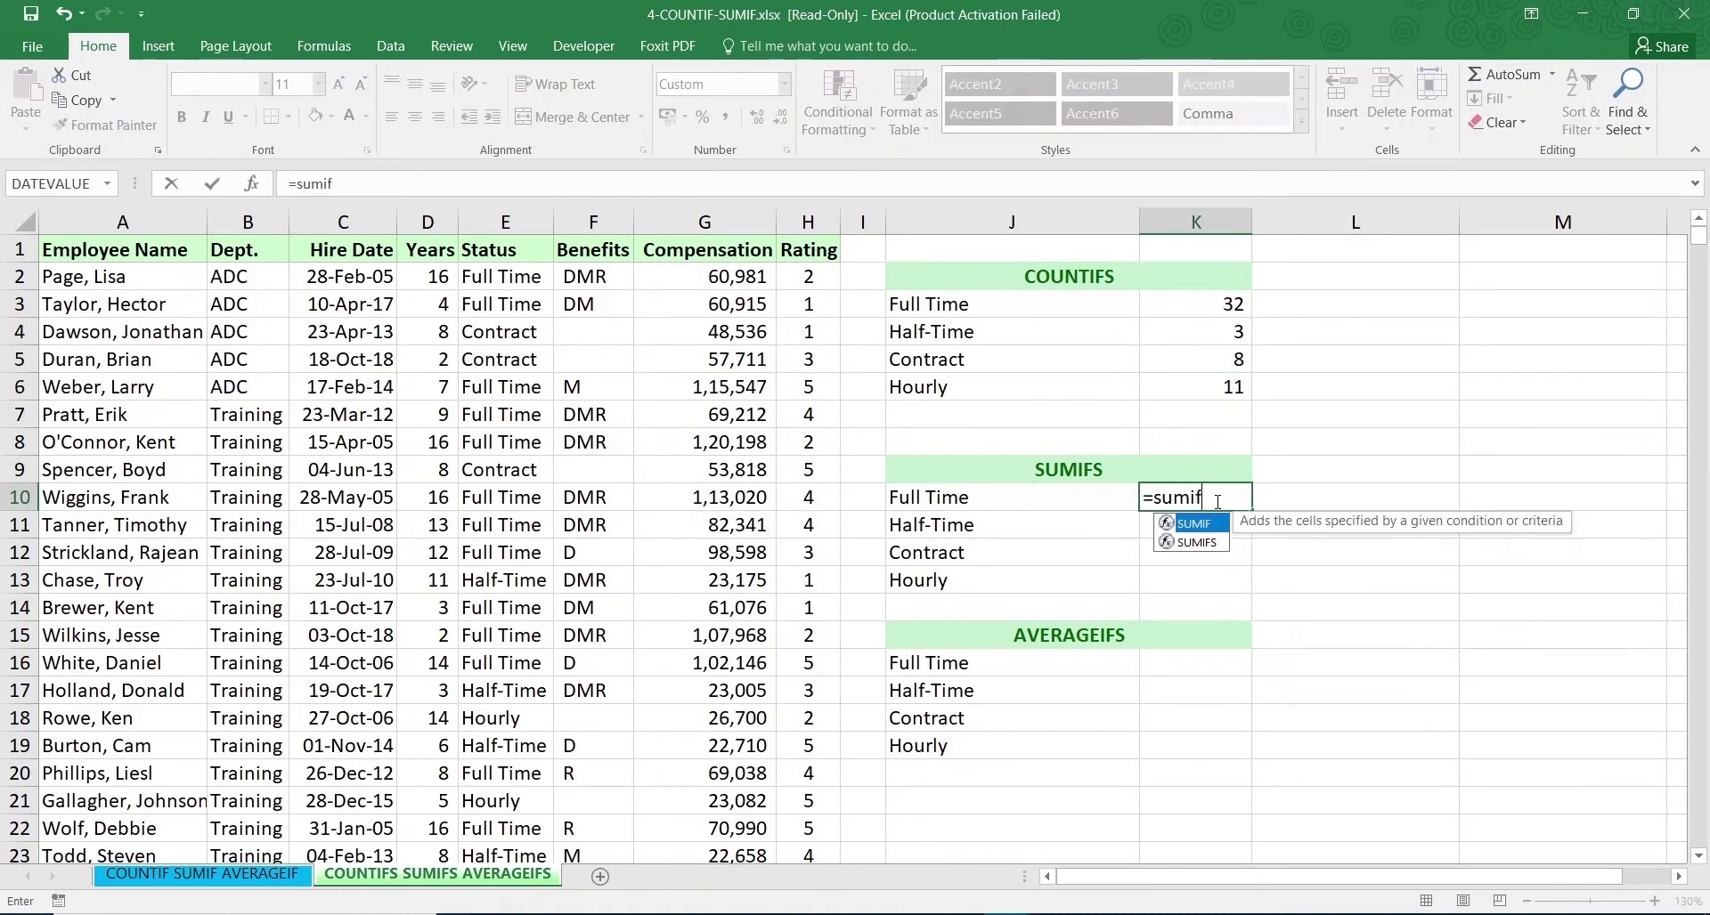
text(s)
double_click(1192, 533)
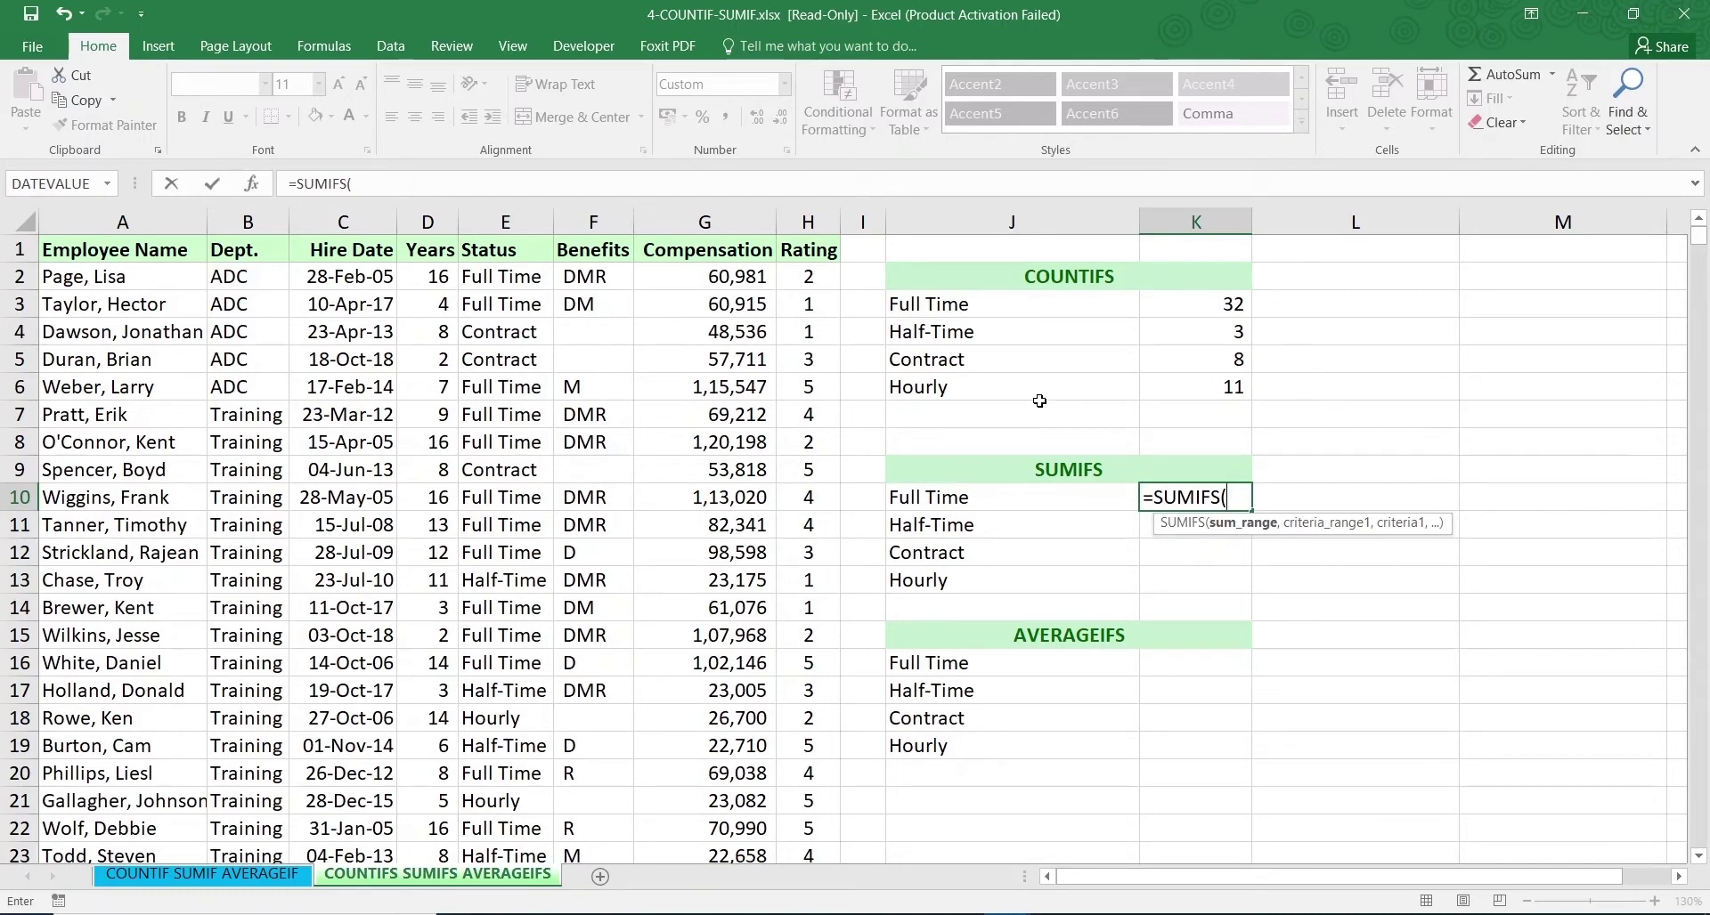
click(706, 222)
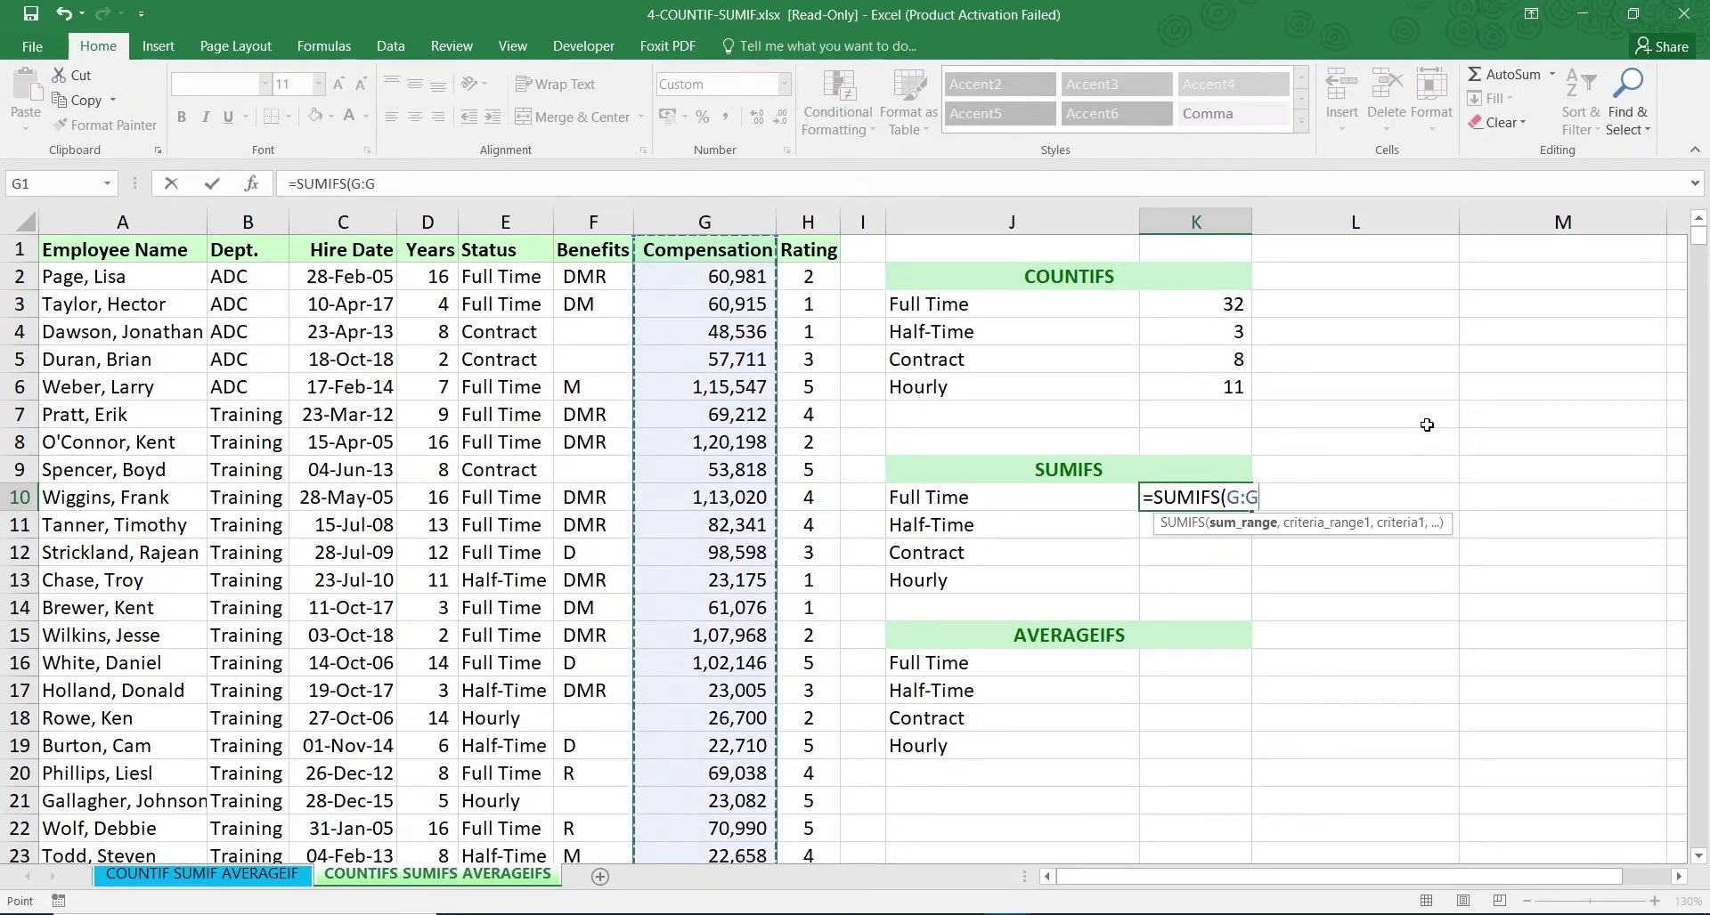
text(,)
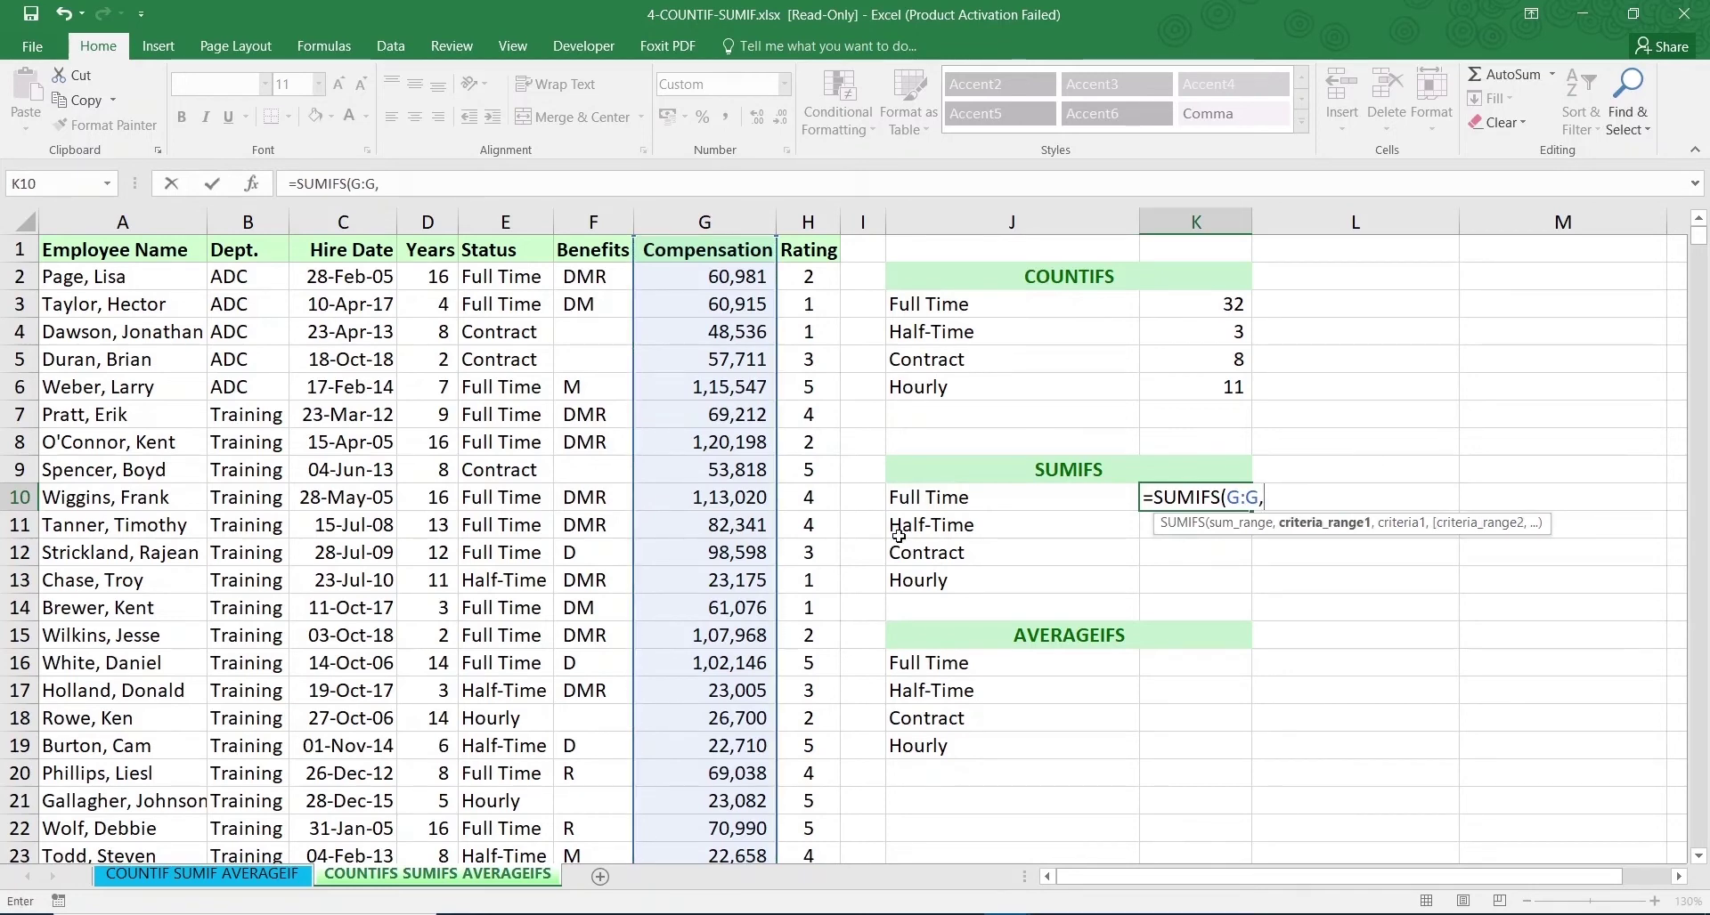
click(517, 224)
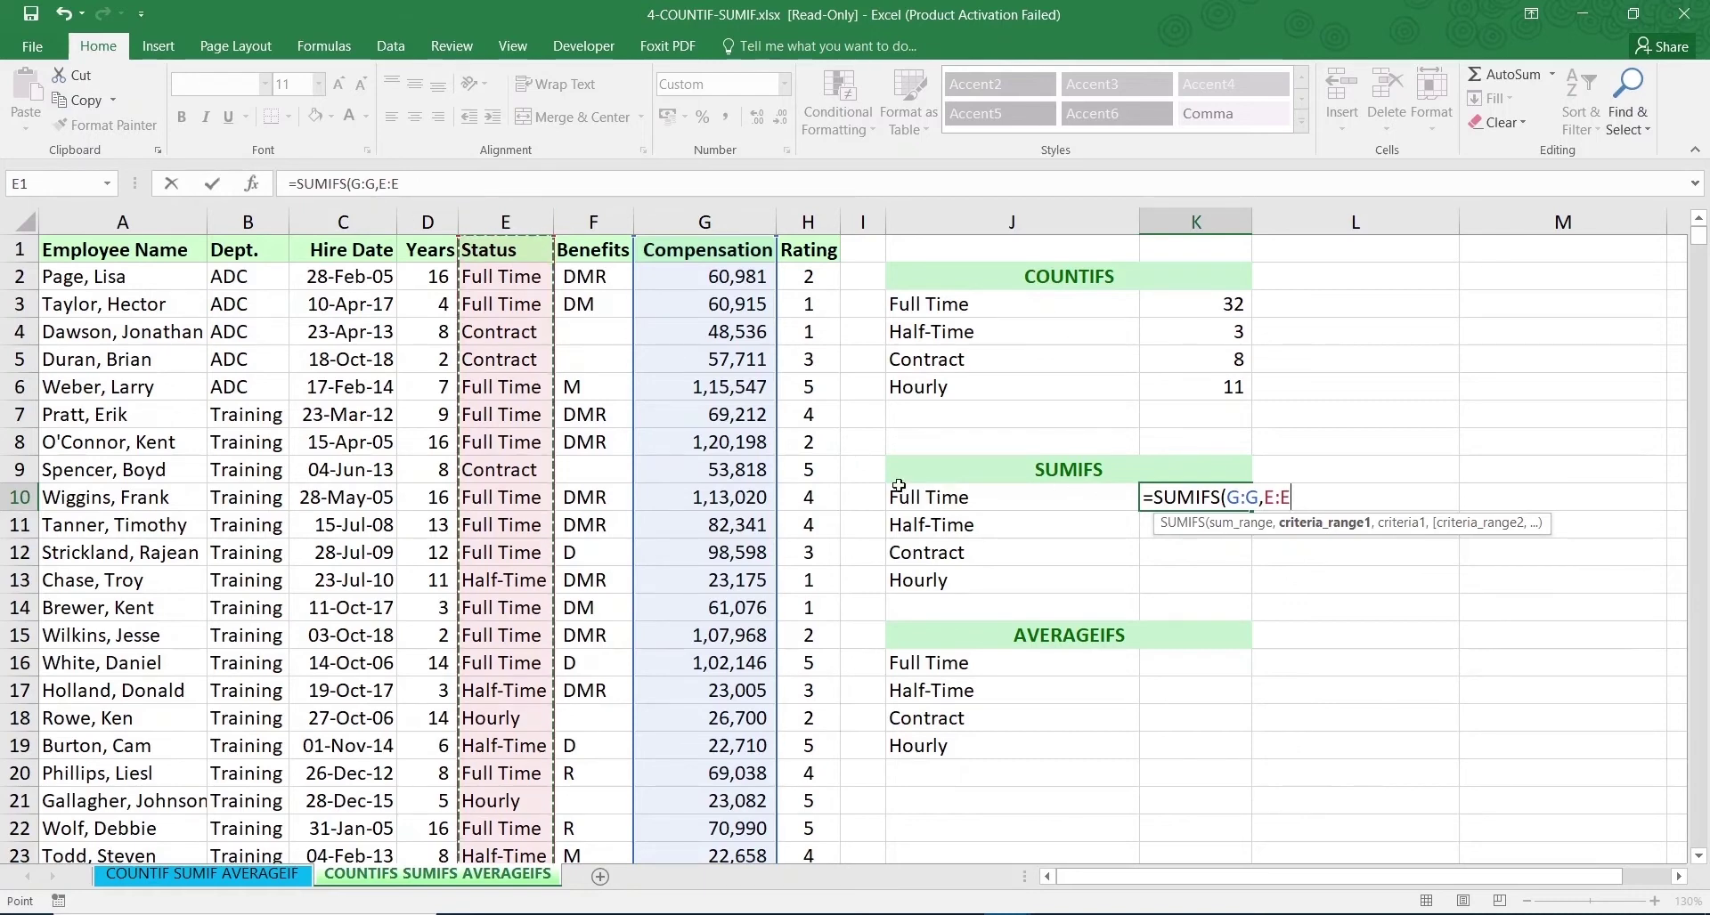
text(,)
click(979, 497)
text(,)
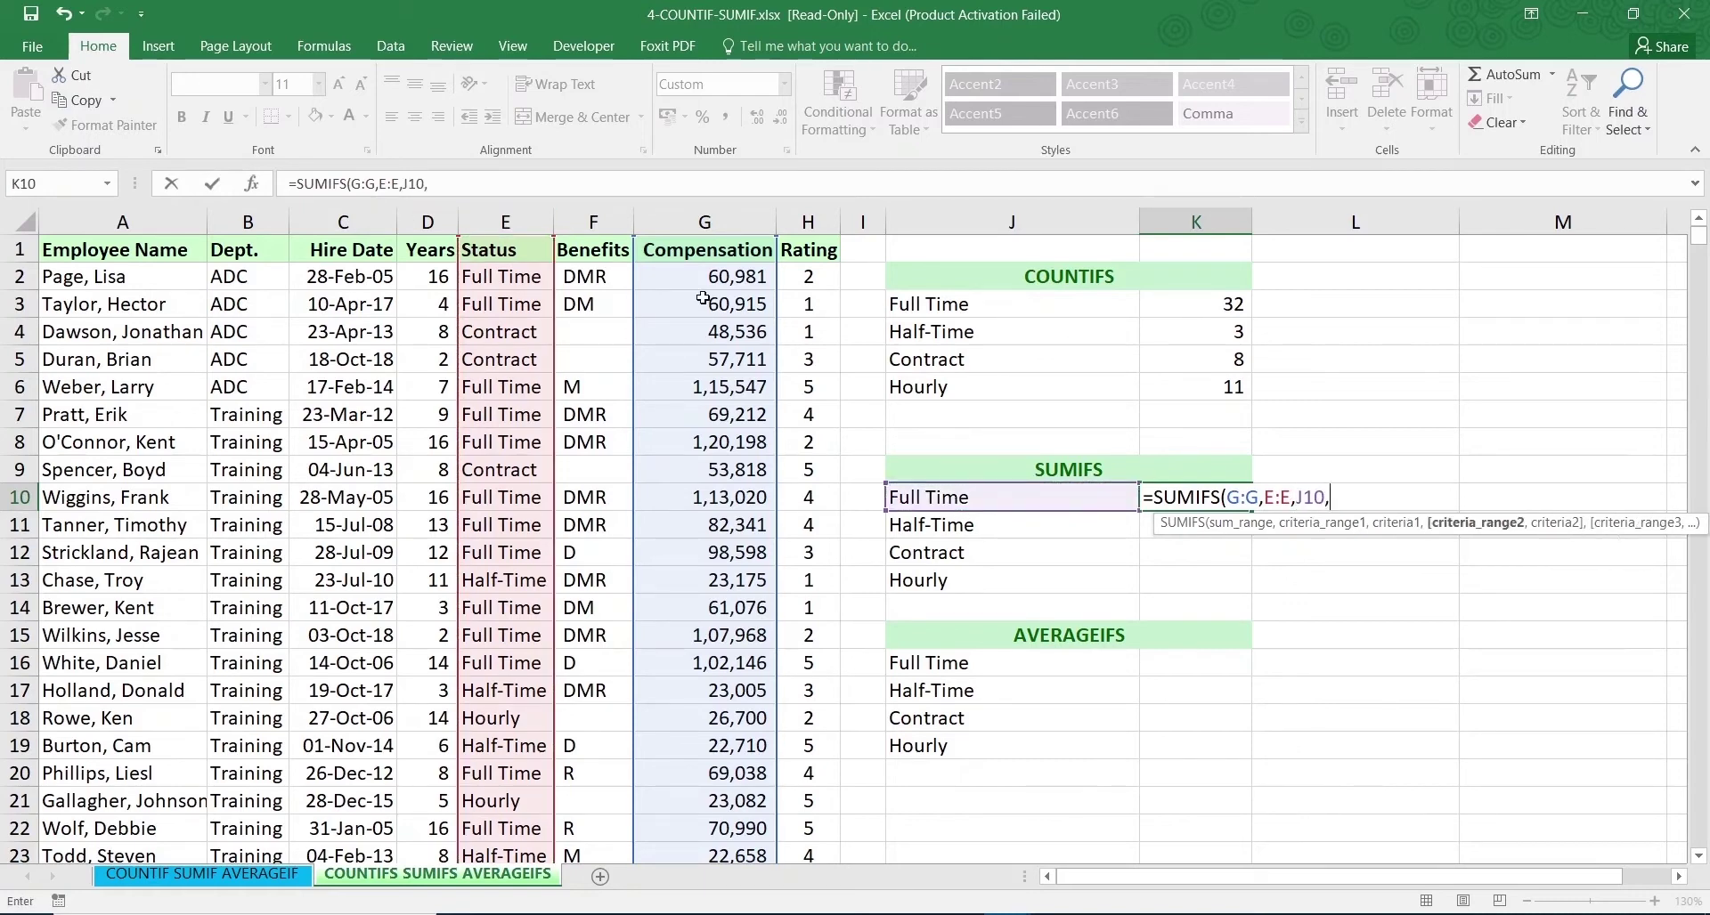
Add Rating column H:H equal to 5 and Years column D:D with criterion ">10" to the K10 SUMIFS formula and enter it
click(815, 225)
text(,5,)
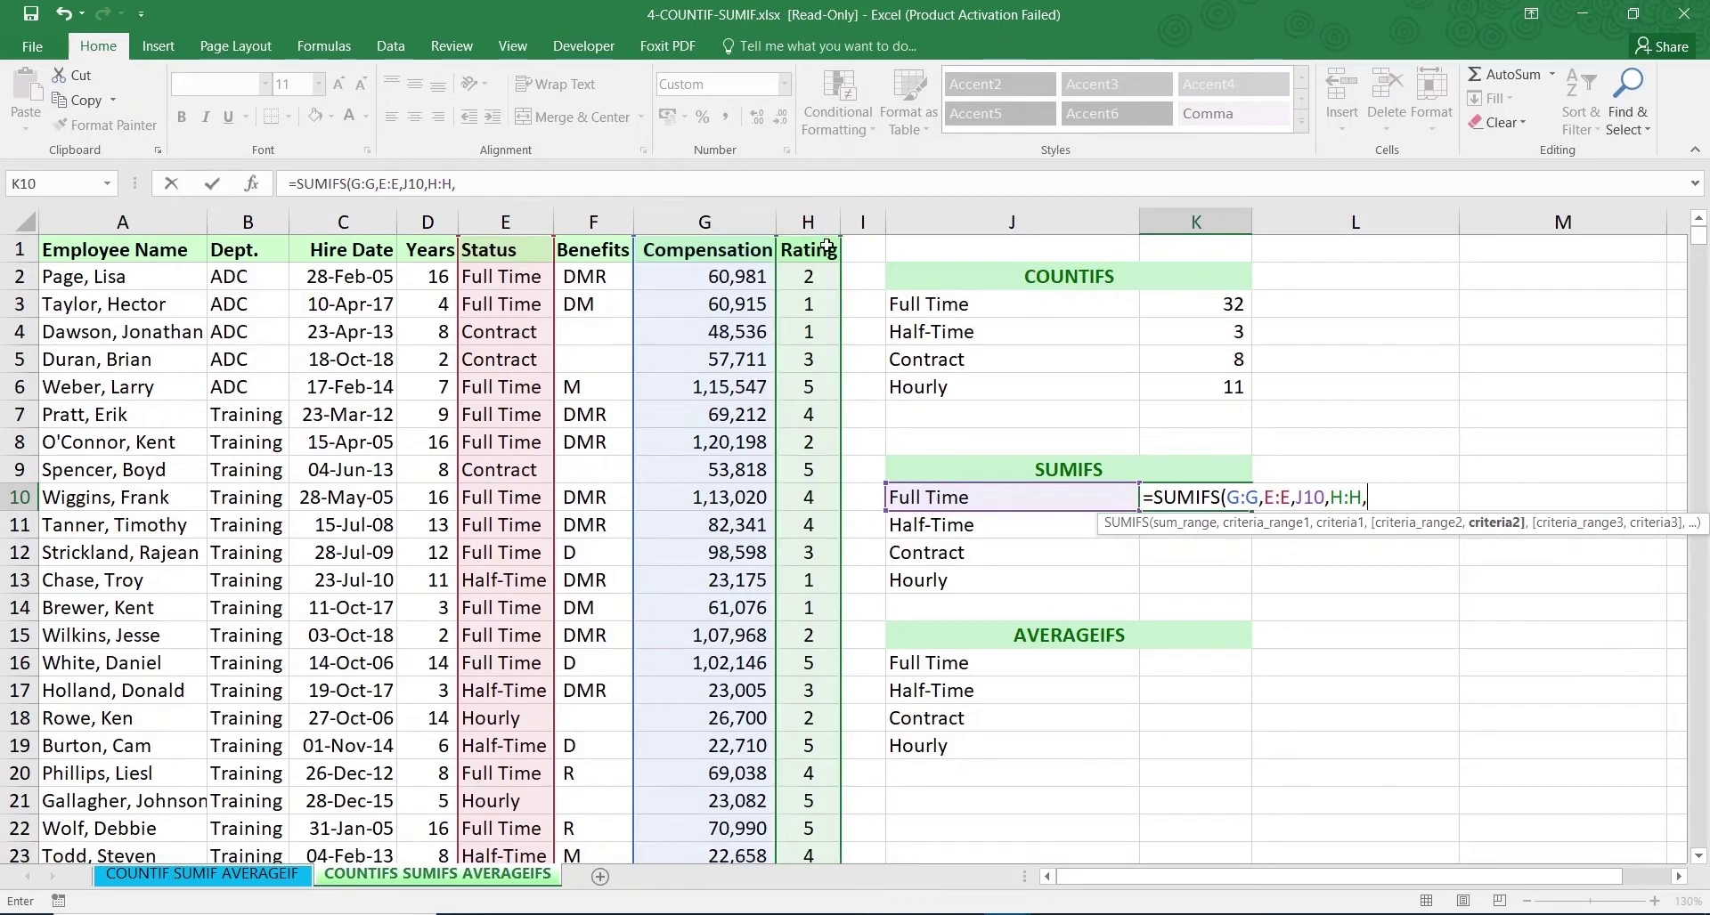
click(411, 224)
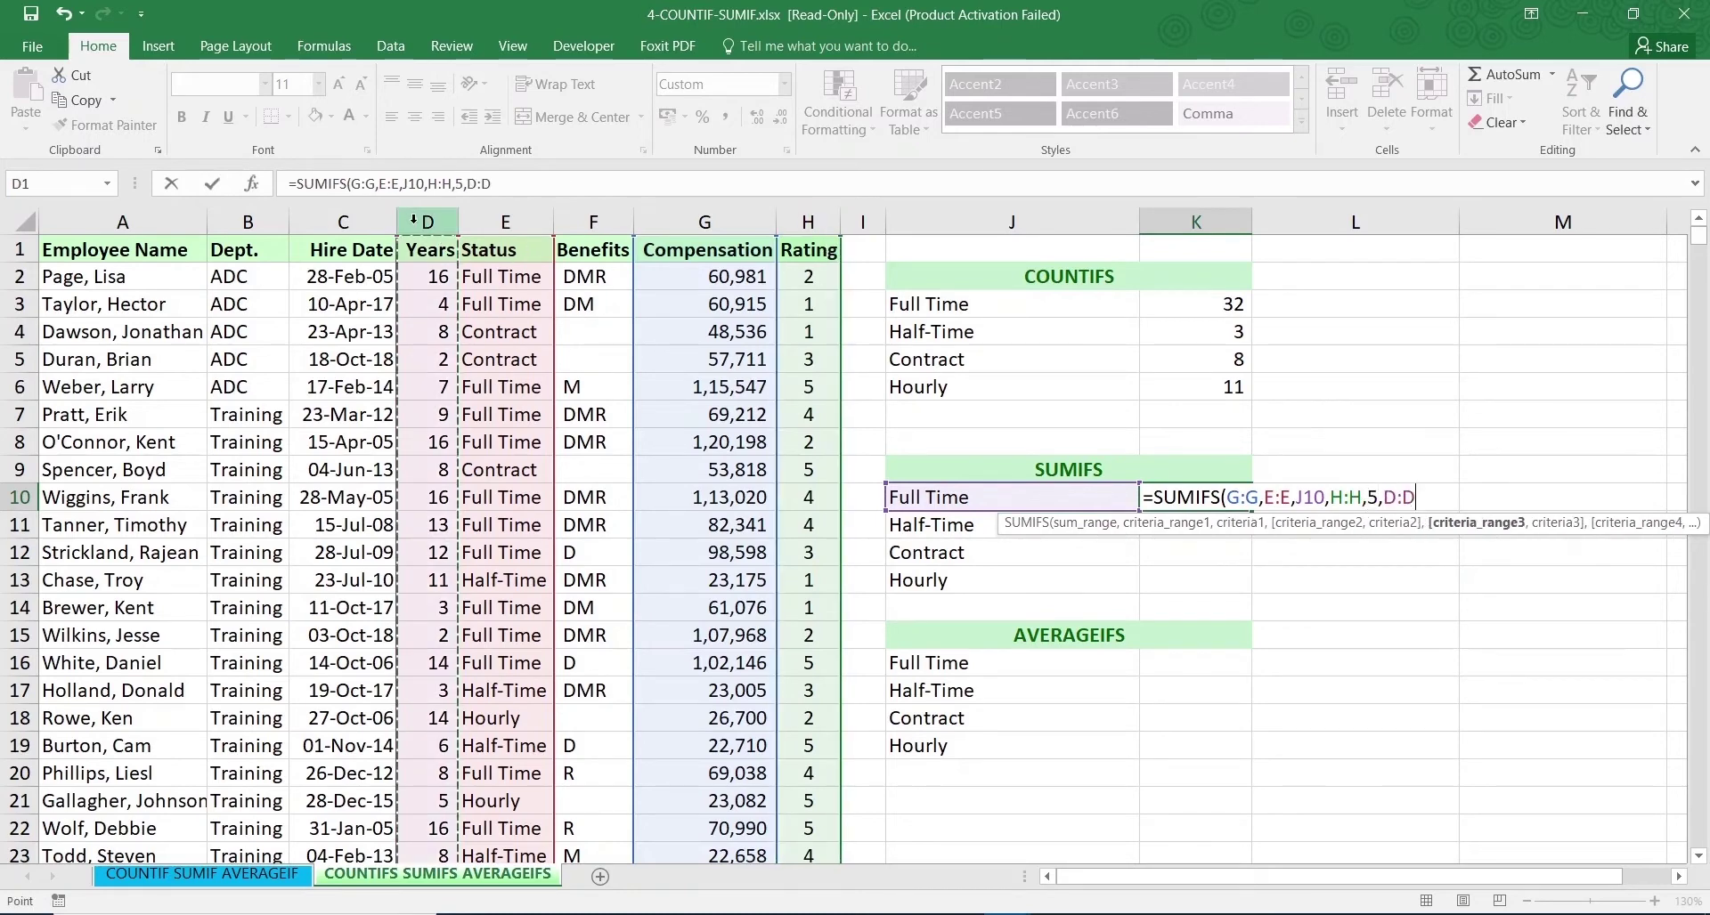
text(,)
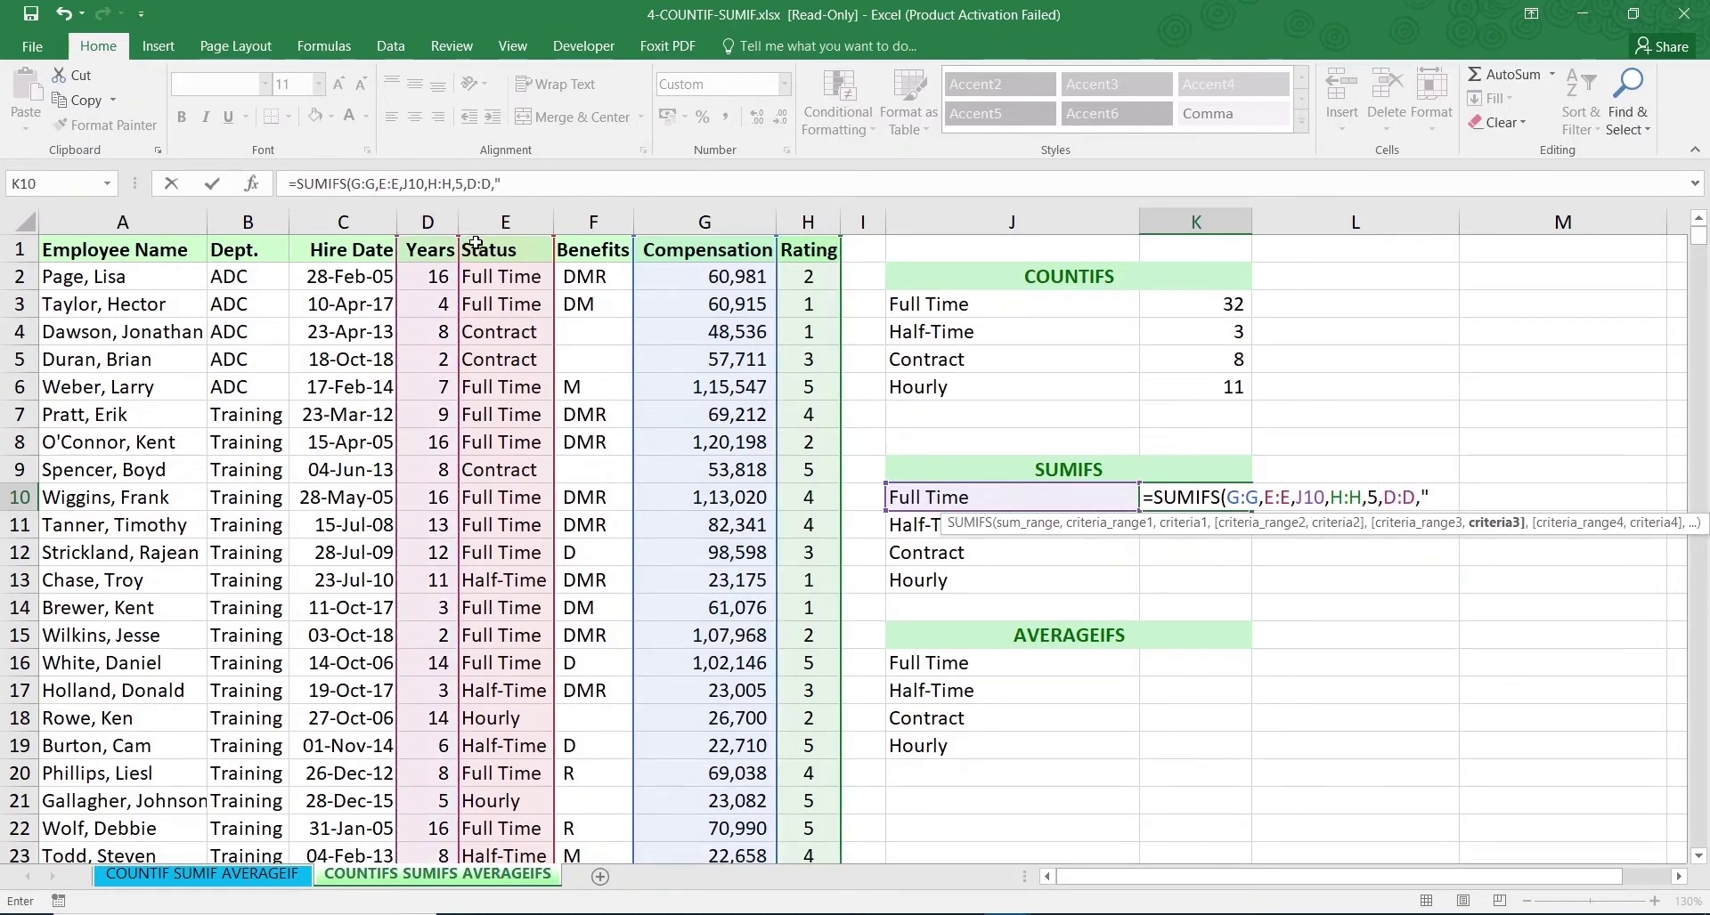
text(">10"))
key(Return)
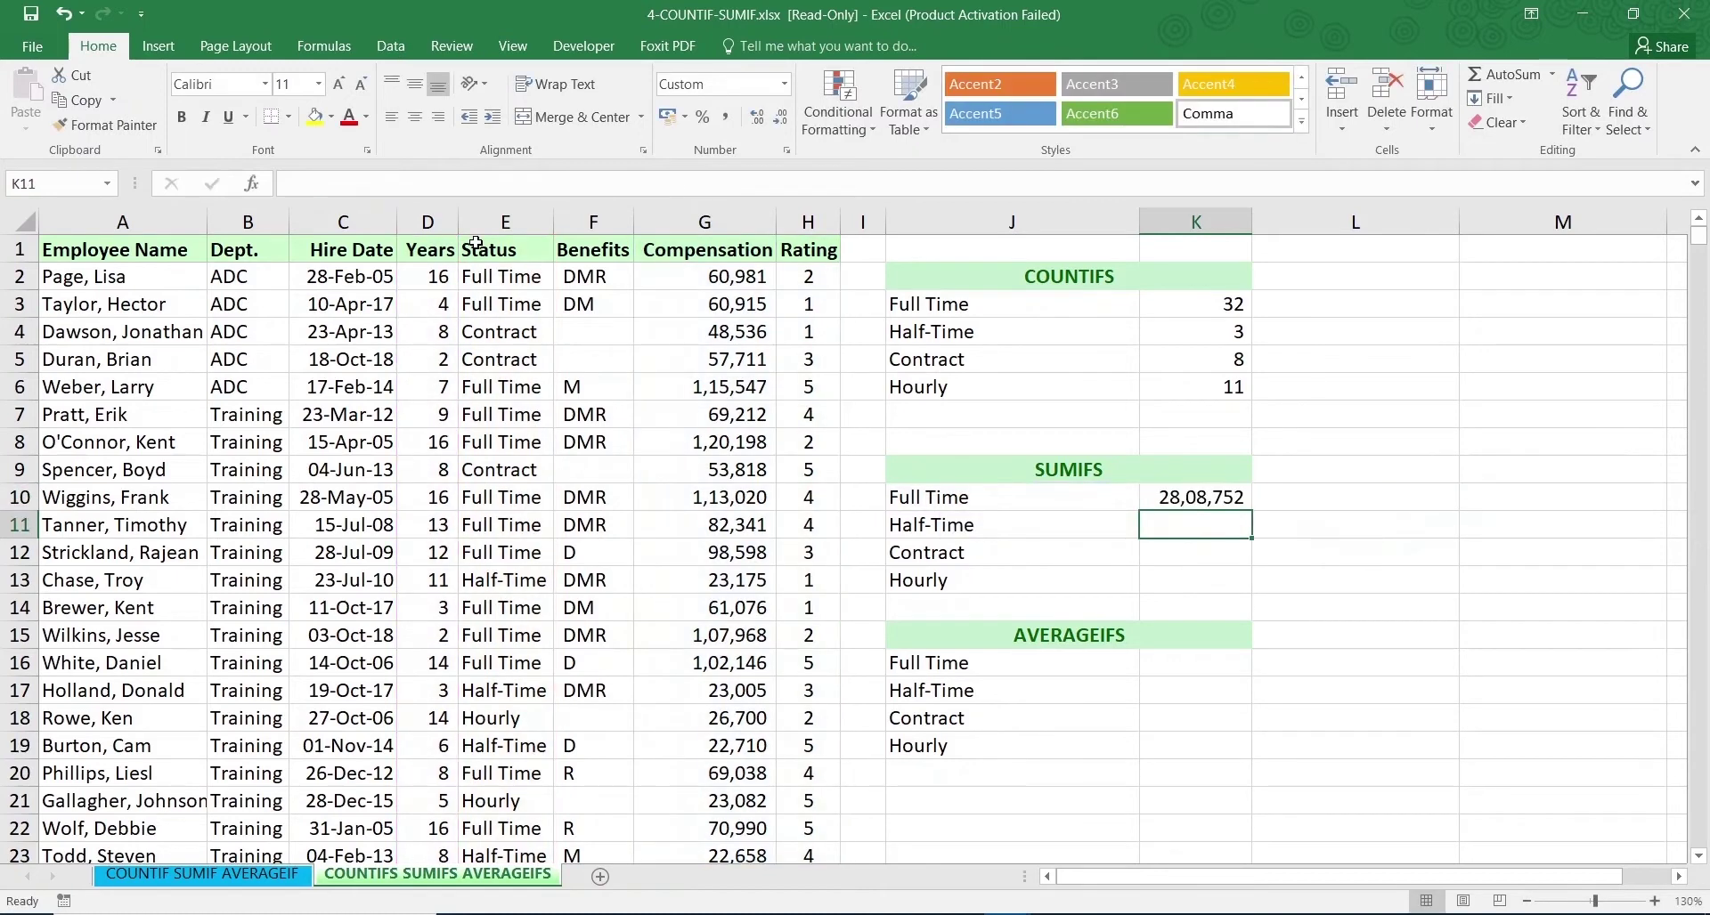
Fill the SUMIFS formula from K10 down to K13 and check the copied formula for Contract
click(1202, 494)
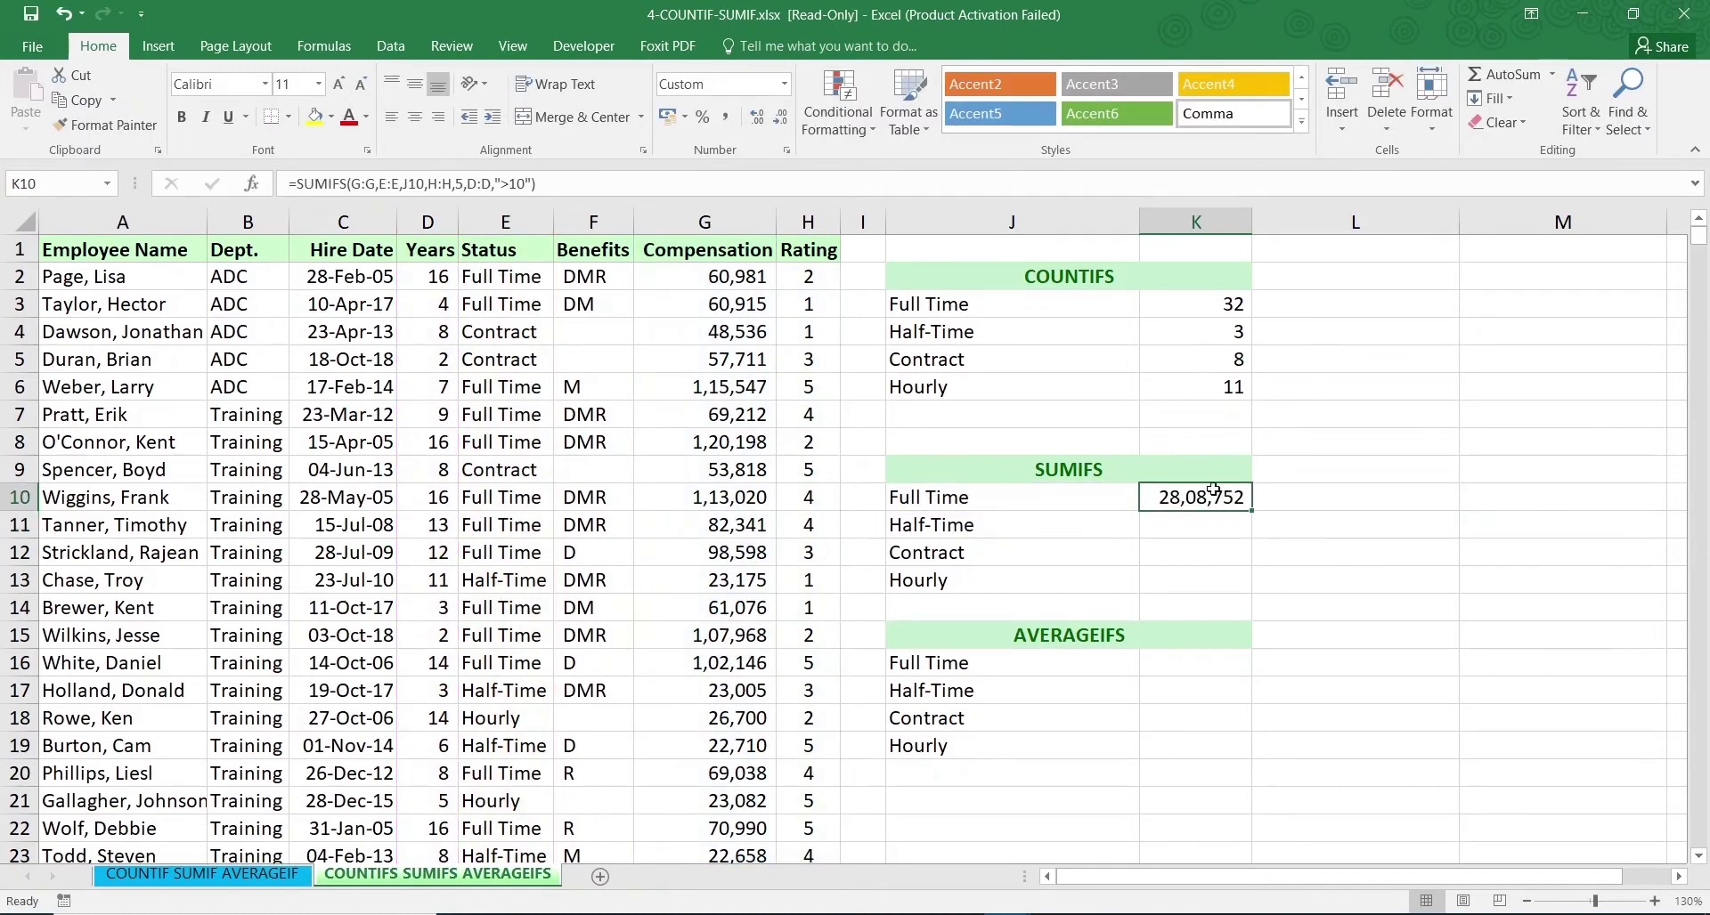
click(710, 281)
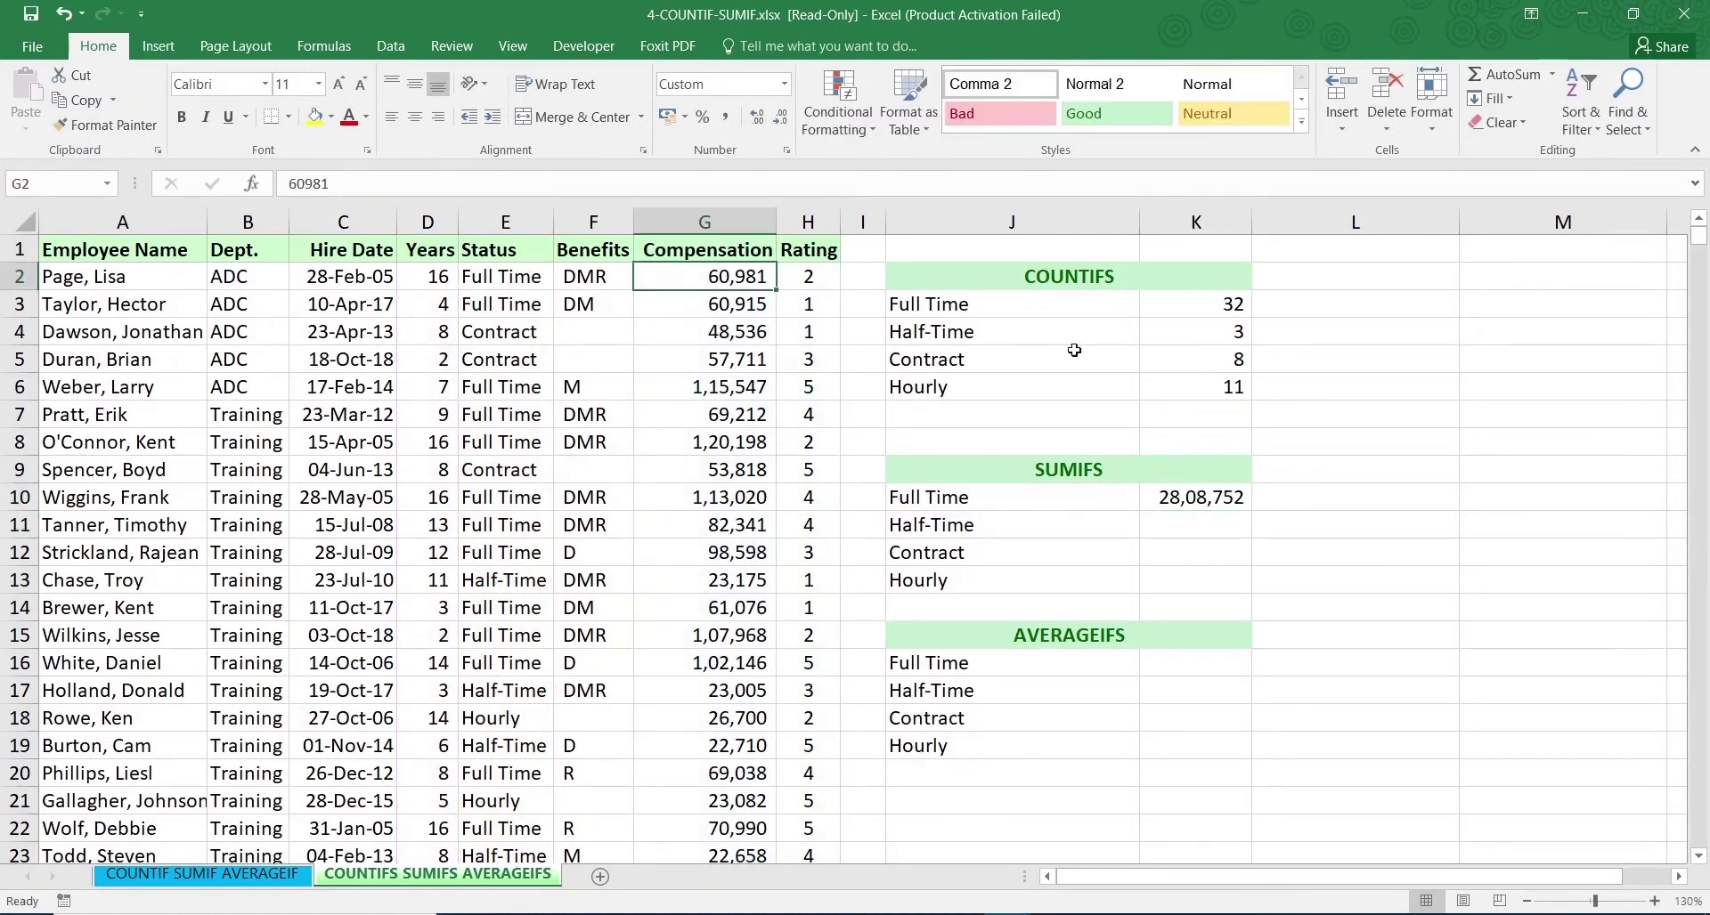
click(1211, 303)
click(1203, 496)
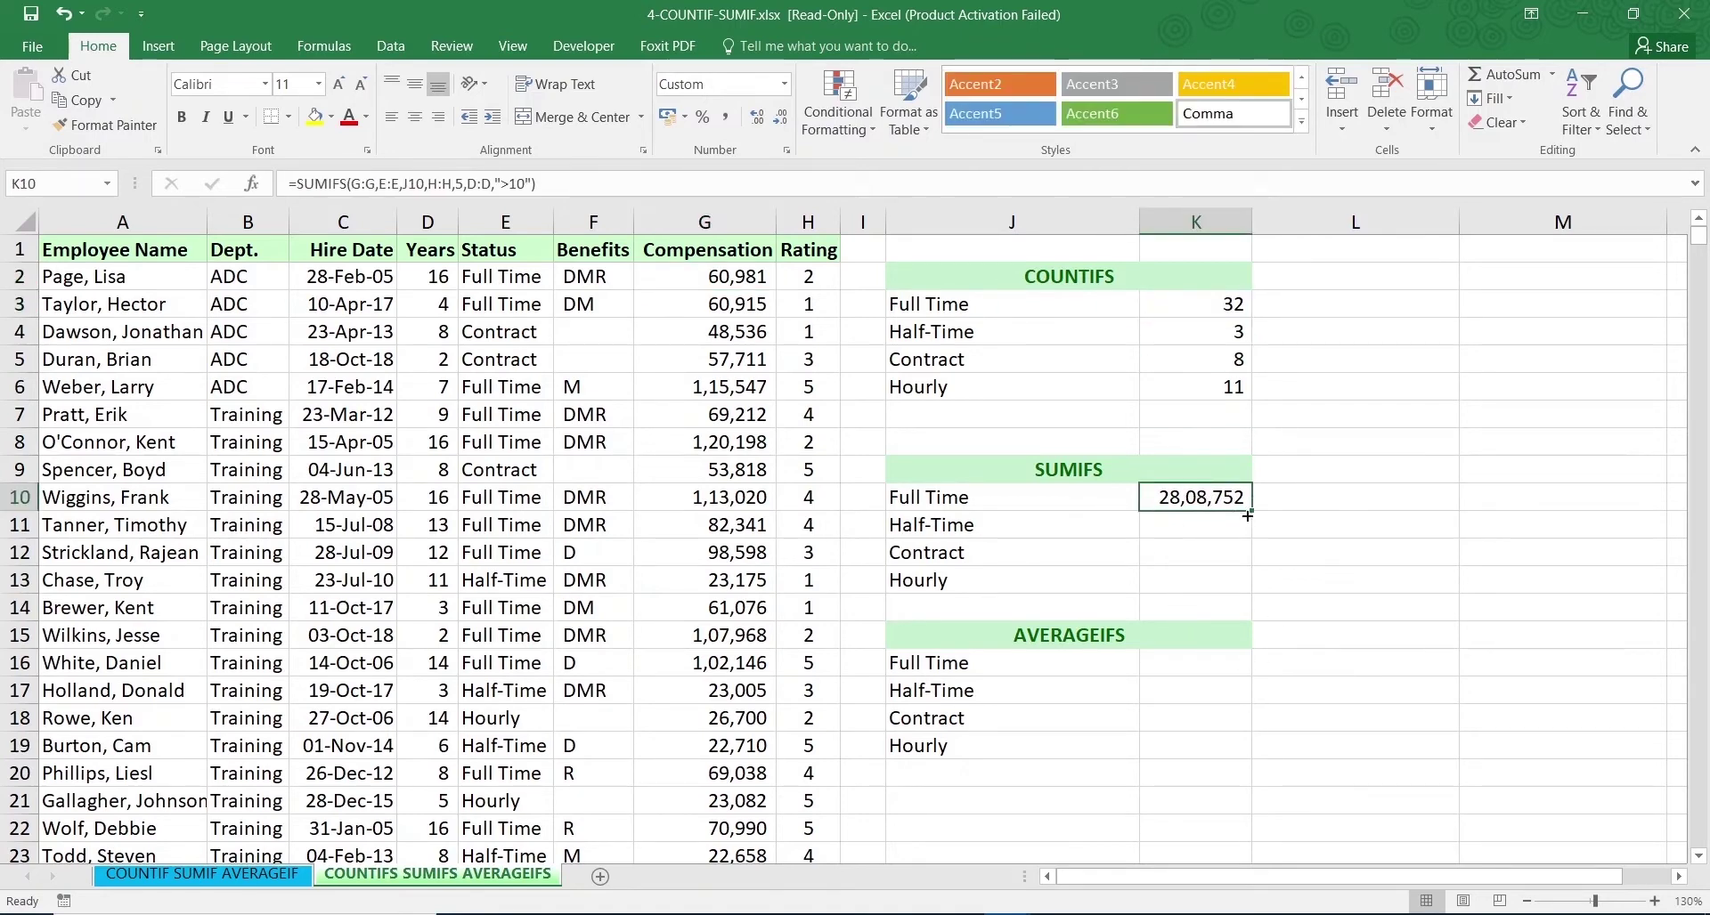
drag(1247, 516, 1257, 591)
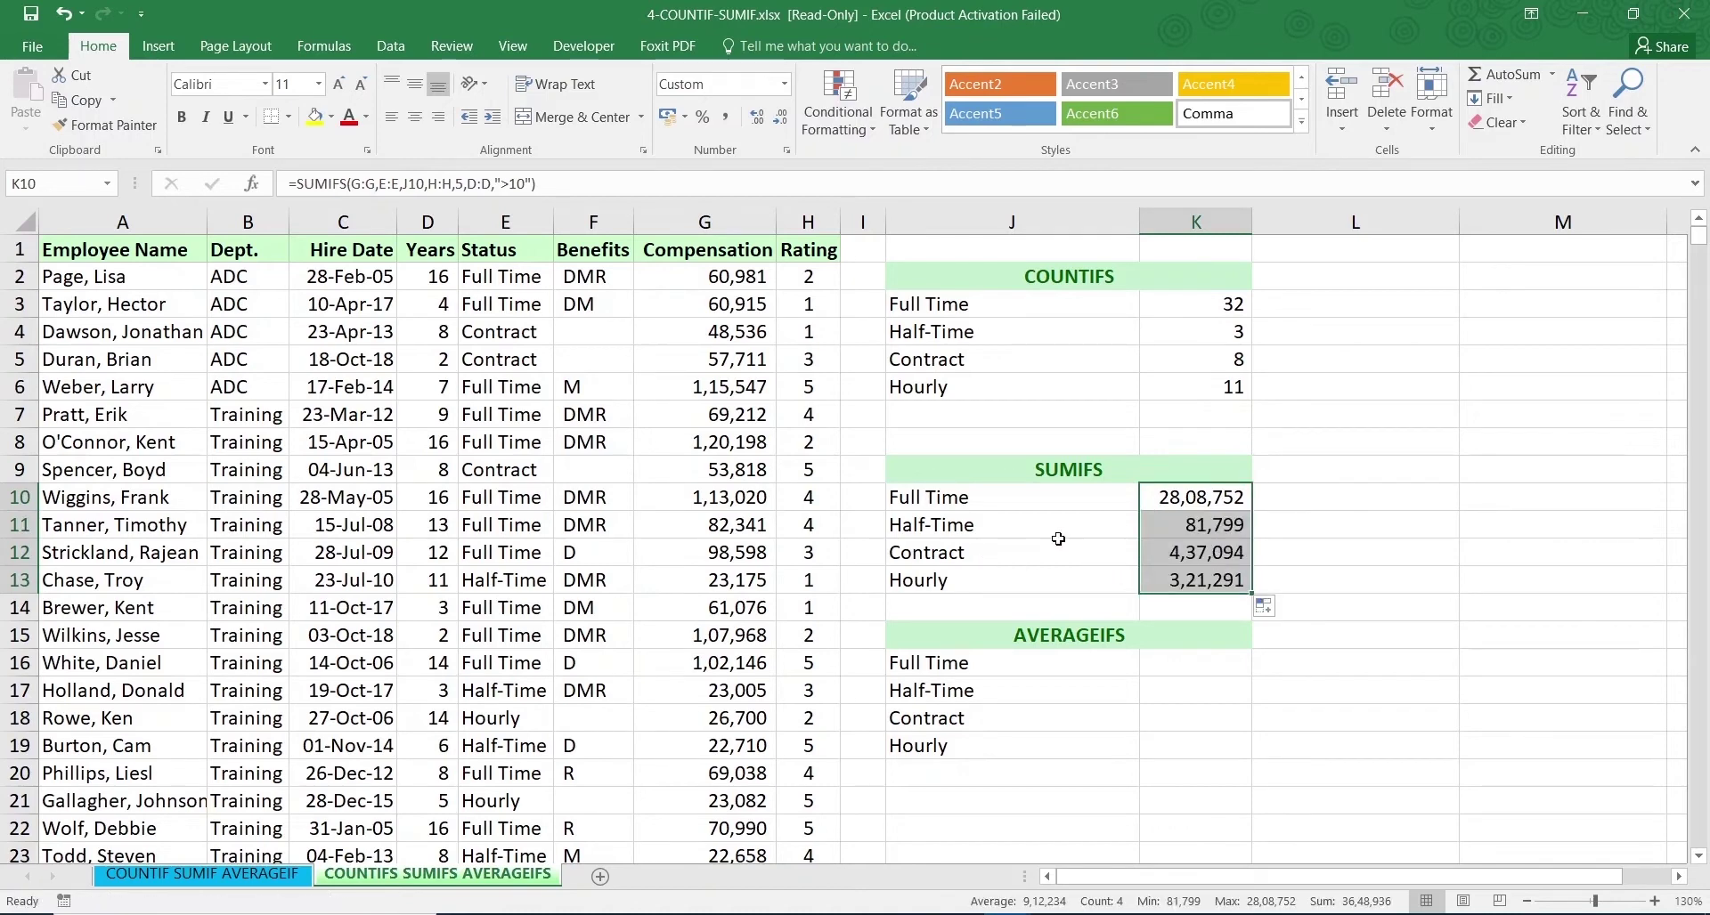
double_click(1221, 545)
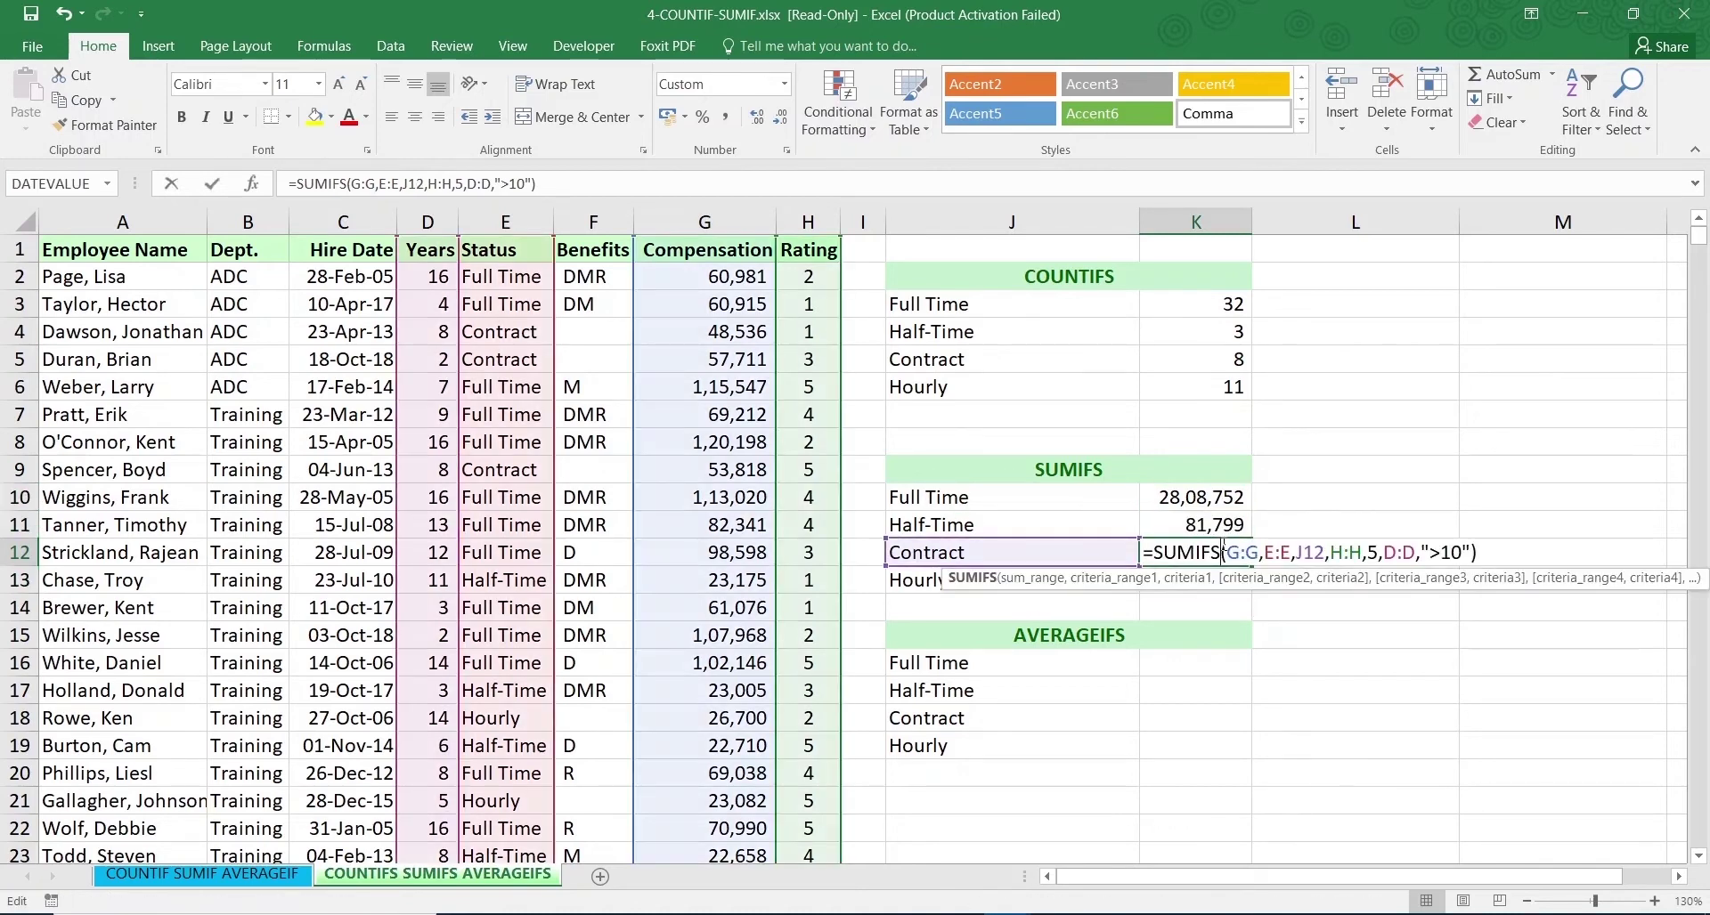
key(Escape)
Start an AVERAGEIFS formula in K16 with Compensation column G:G as the average range
click(1192, 661)
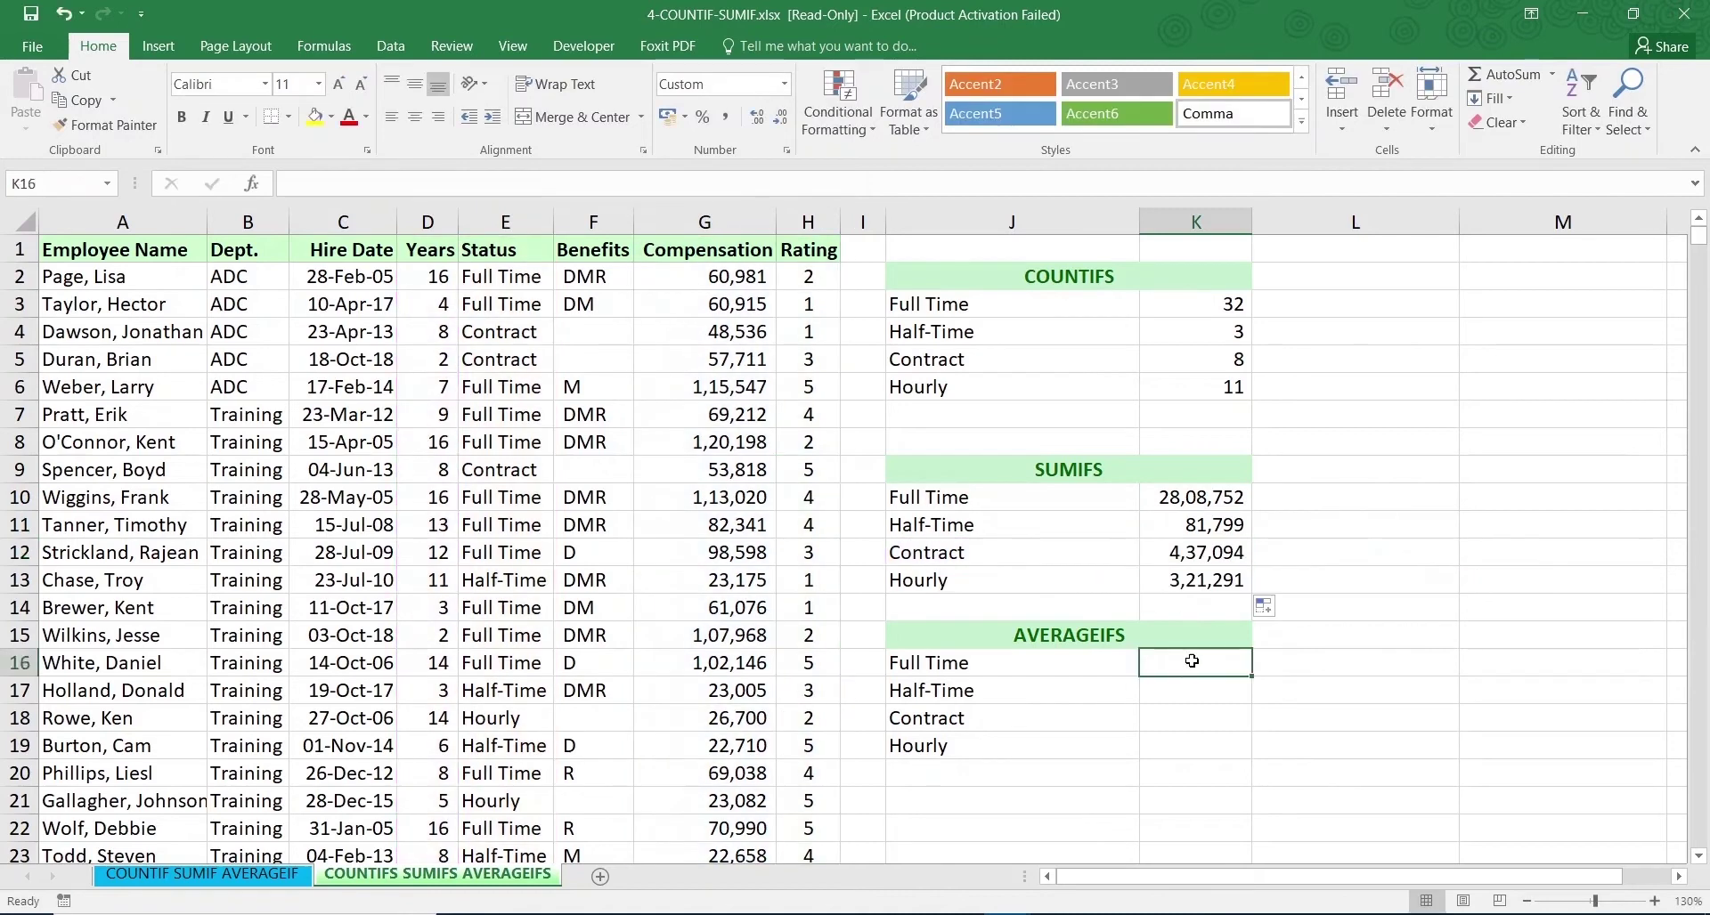
text(=avera)
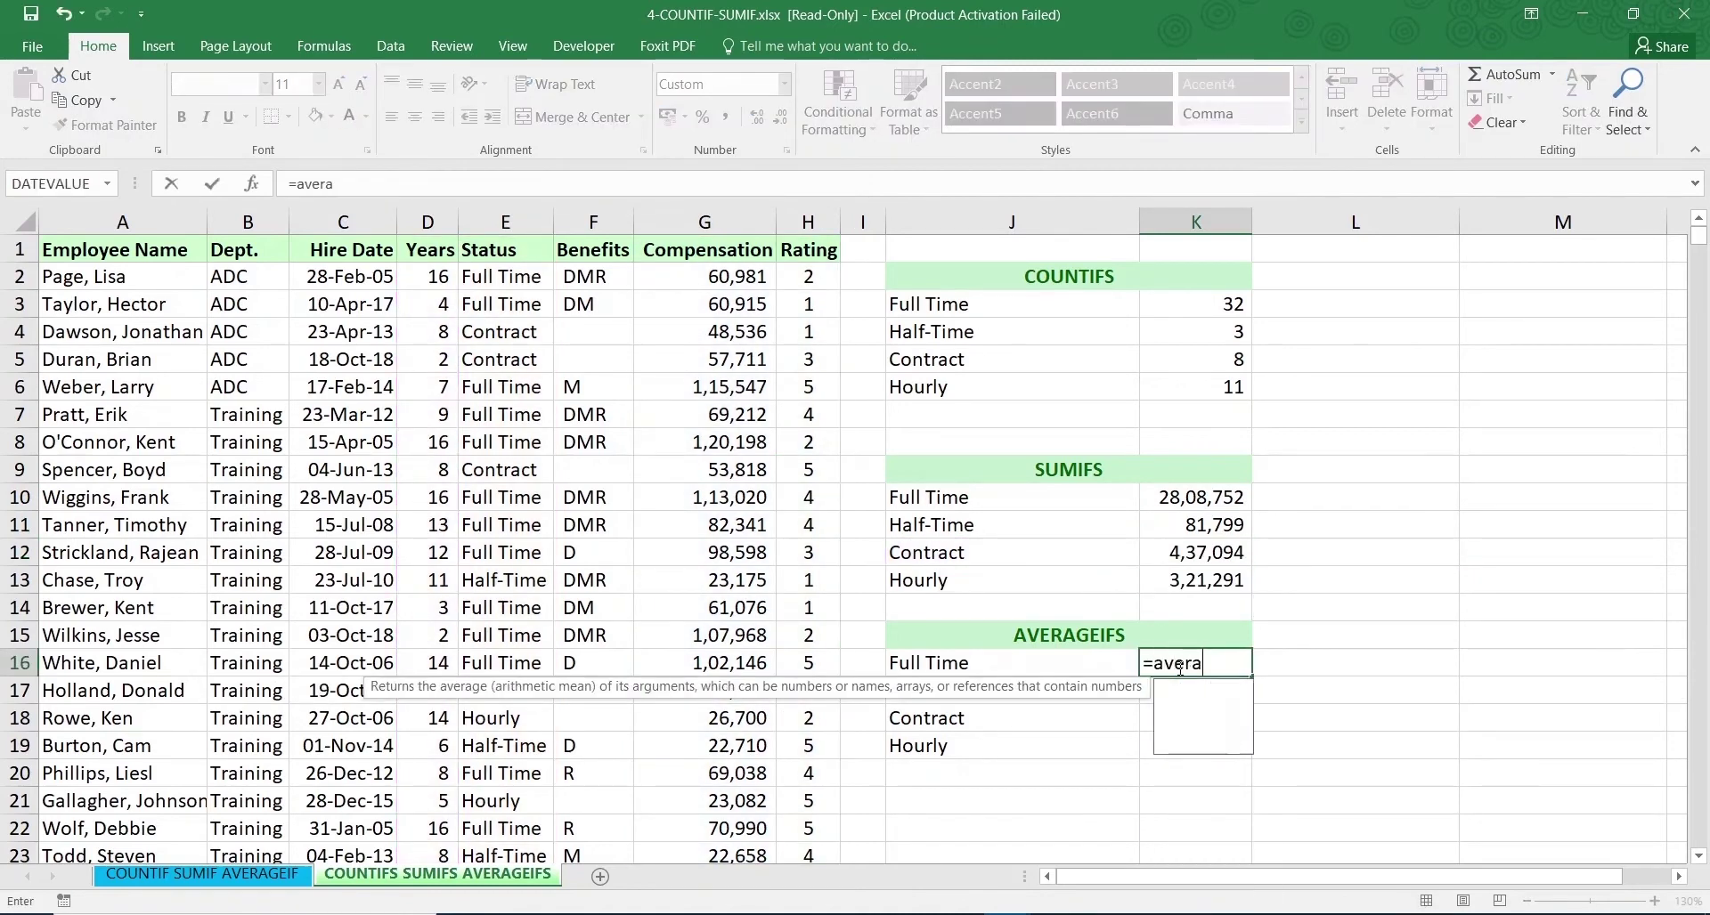
text(geifs)
key(Tab)
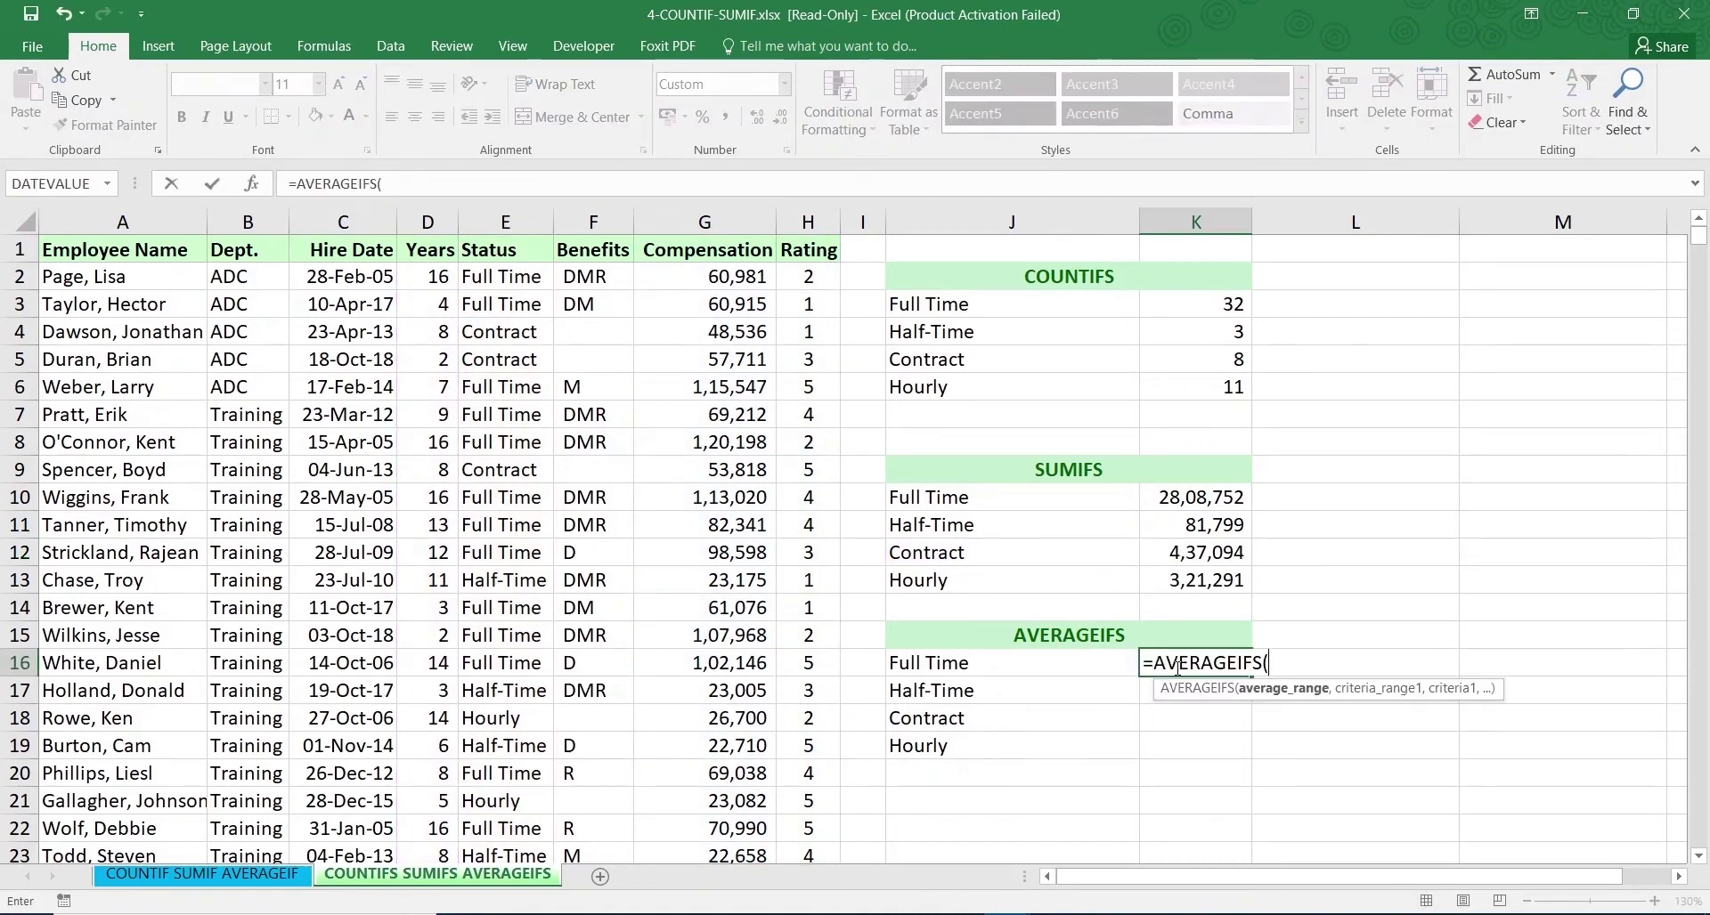
click(710, 221)
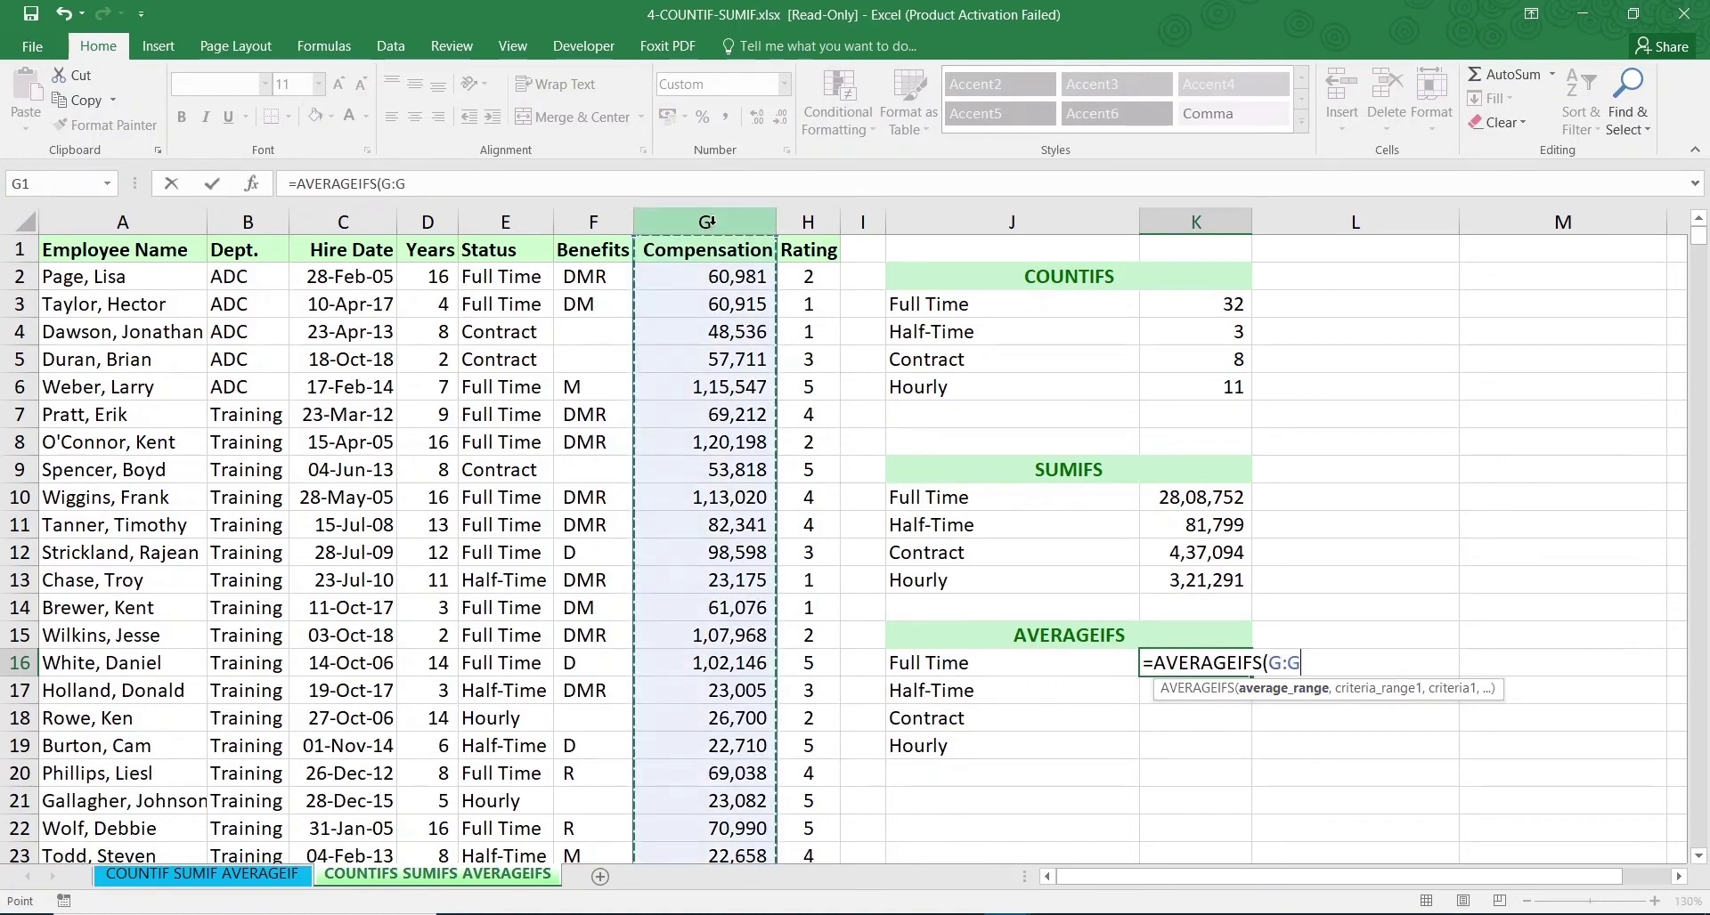
text(,)
click(505, 221)
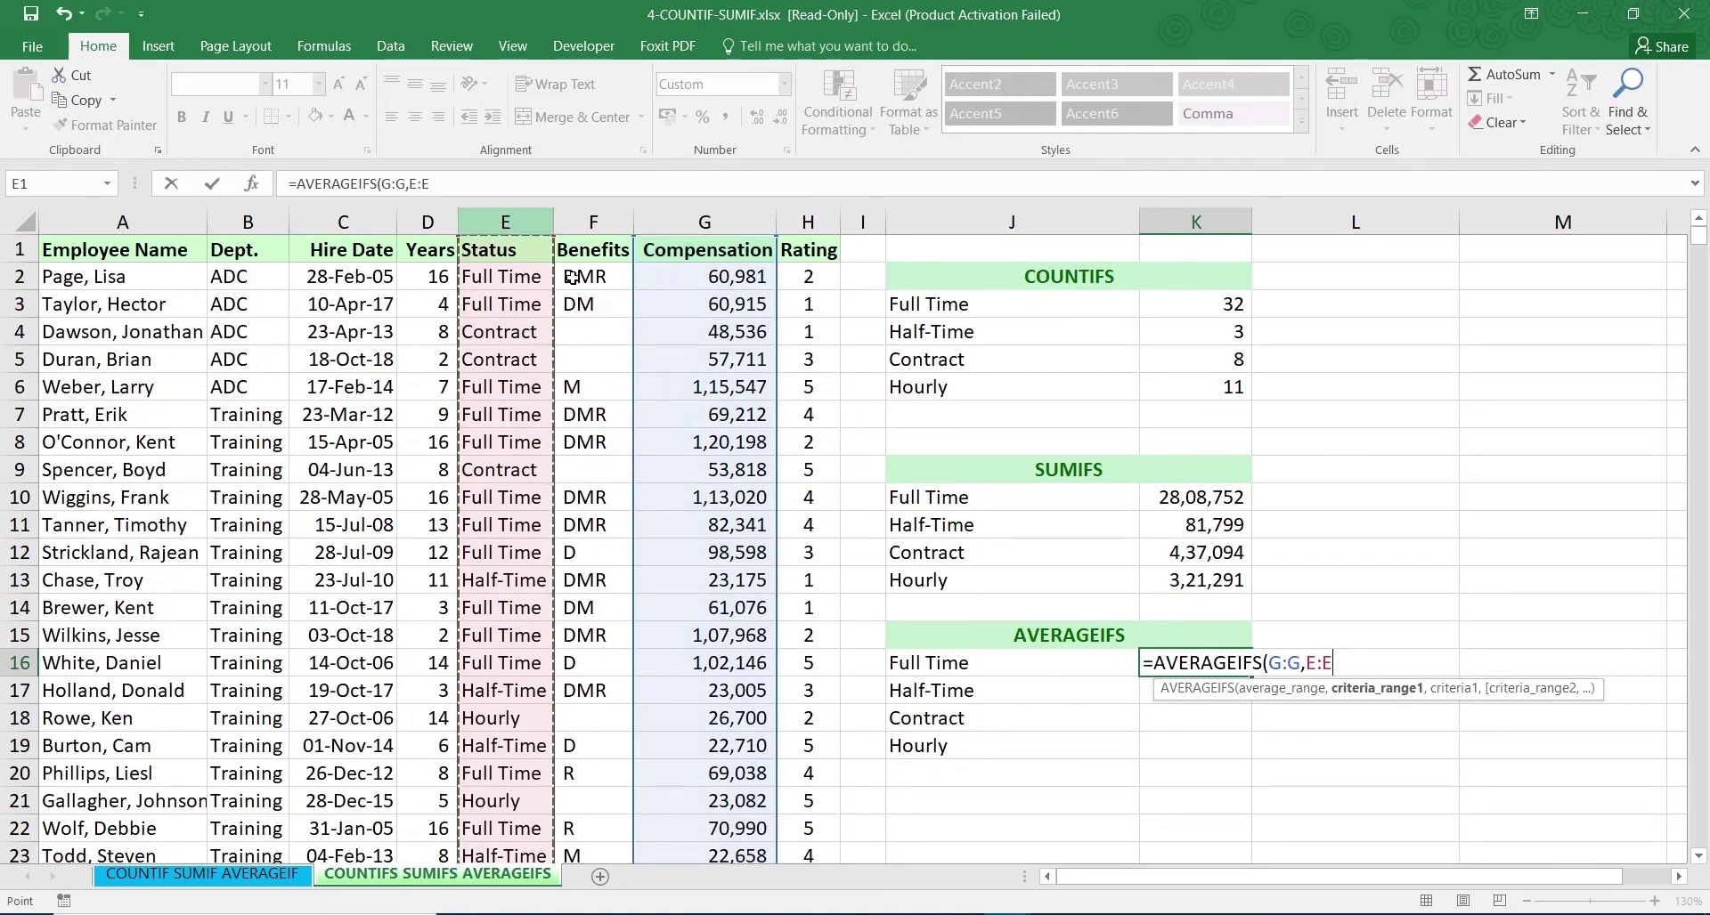
click(946, 666)
text(,)
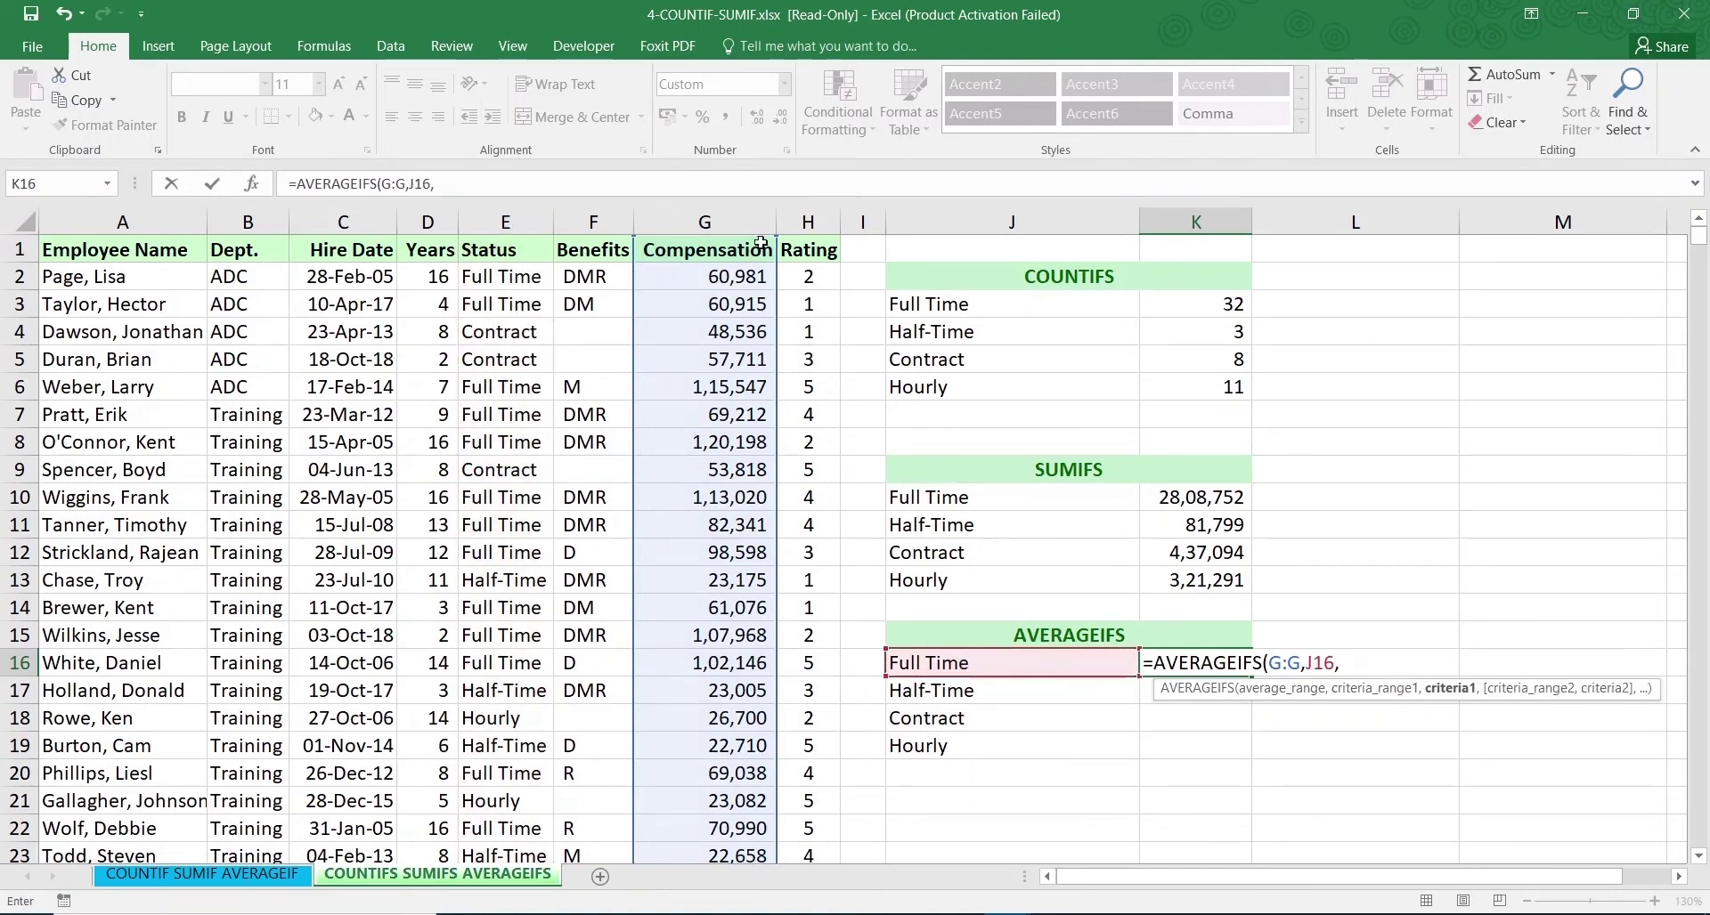
key(BackSpace)
key(BackSpace)
key(BackSpace)
key(BackSpace)
Add Status column E:E matching J16 as the first condition of the AVERAGEIFS formula in K16
click(504, 222)
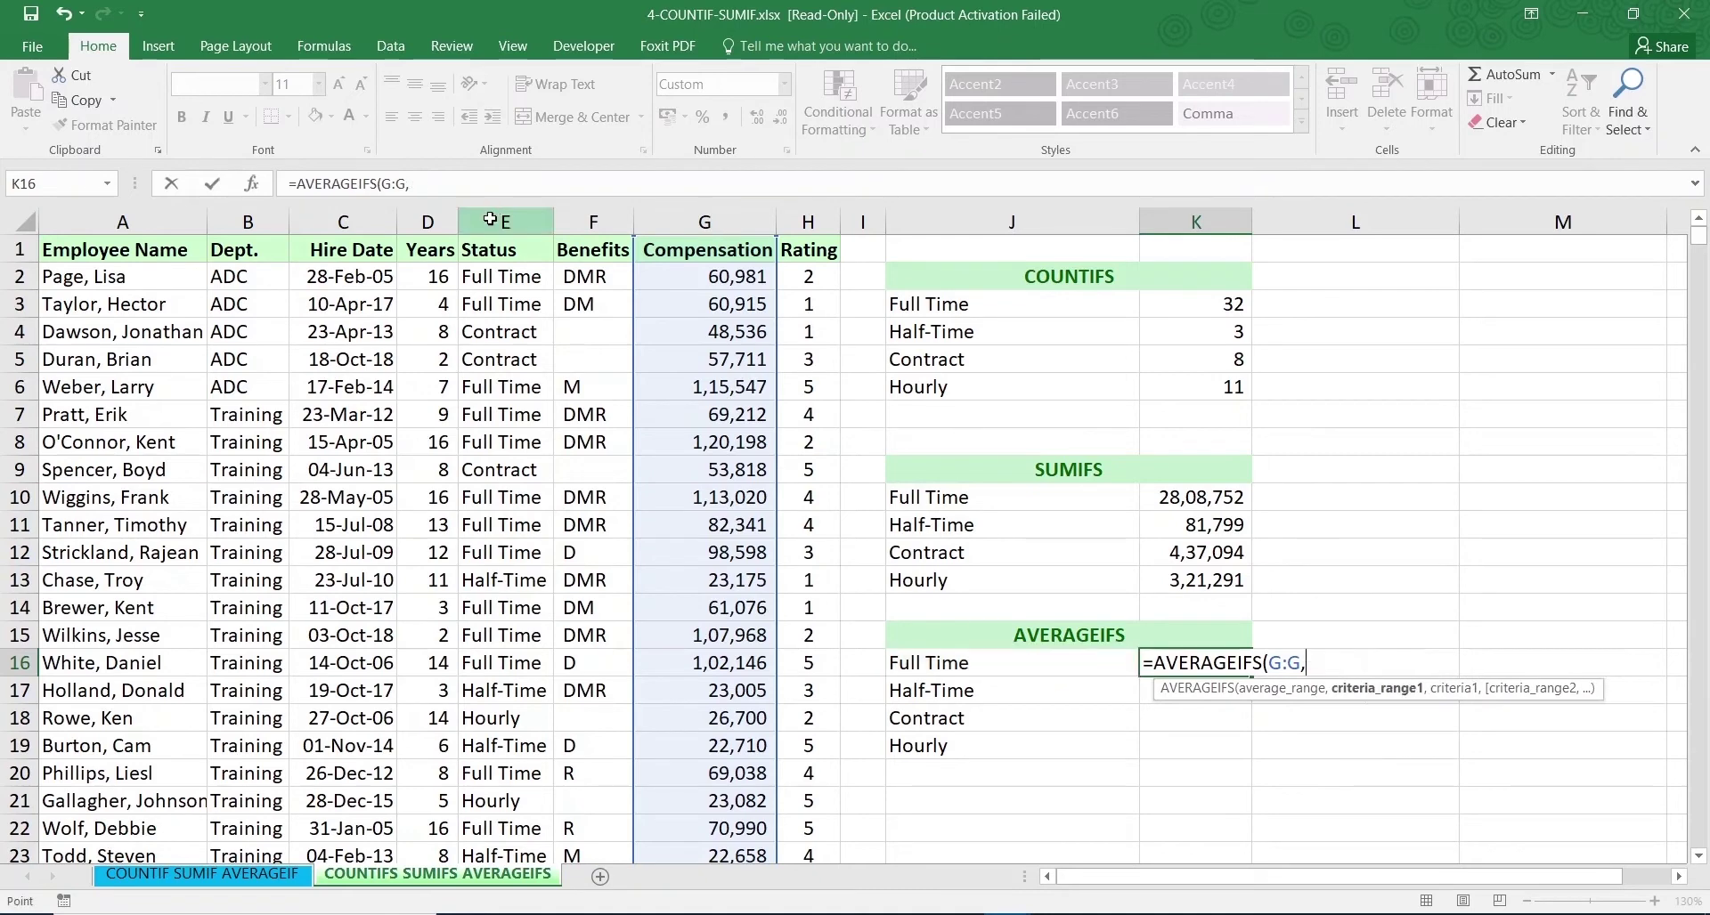
text(,)
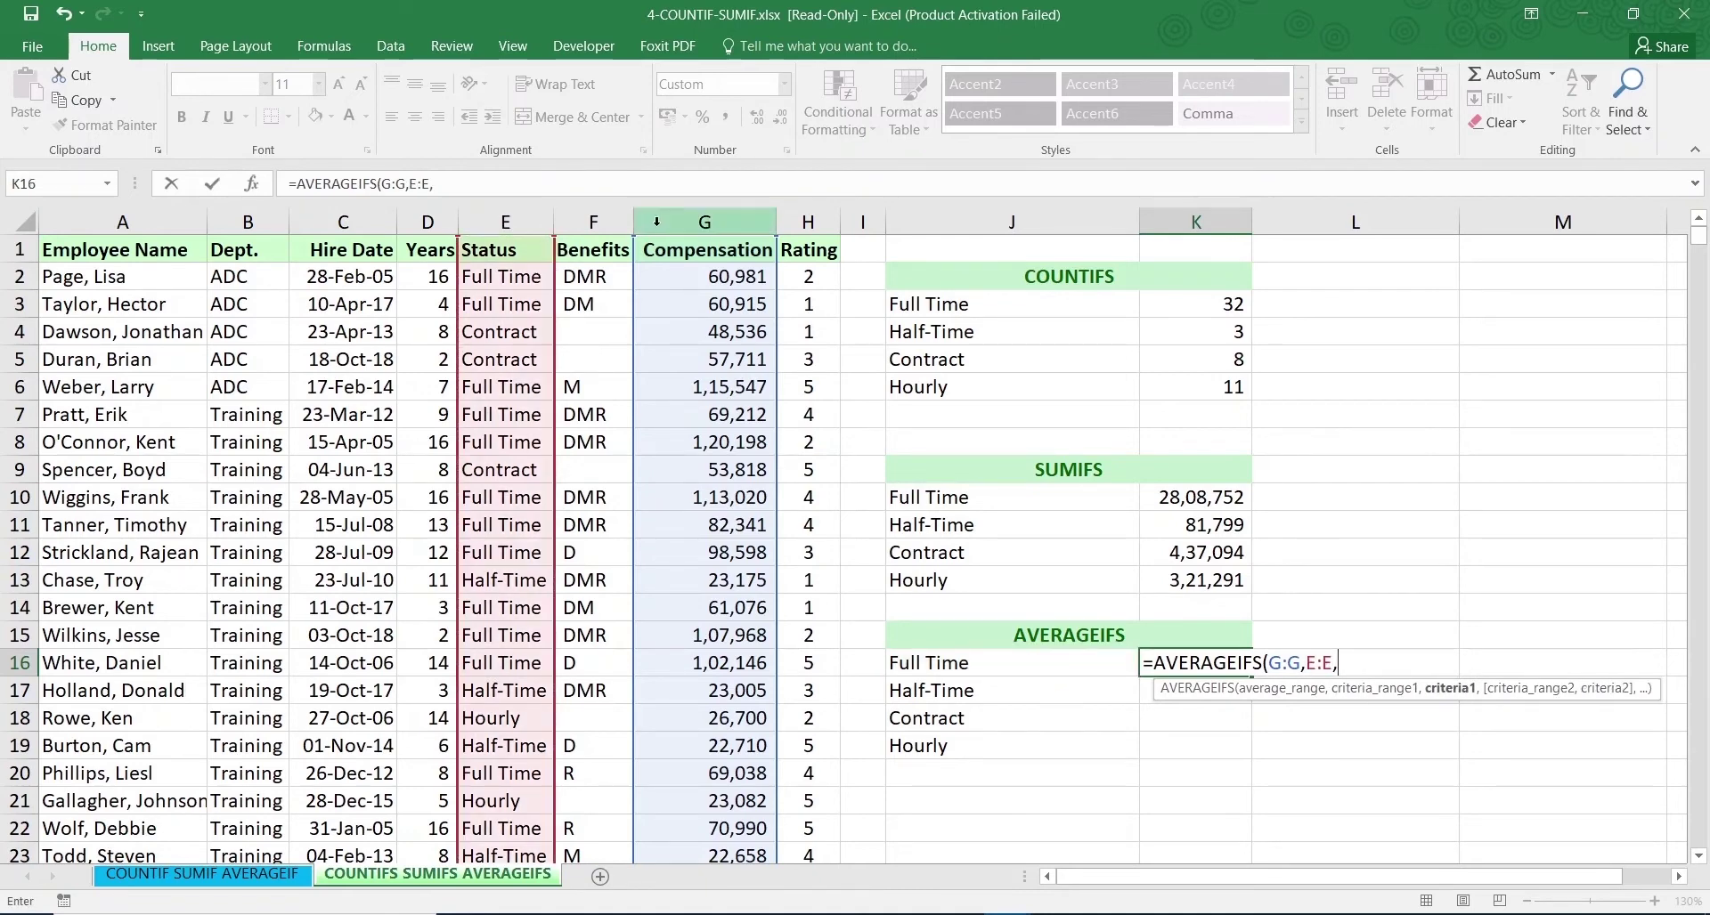
click(968, 668)
text(,)
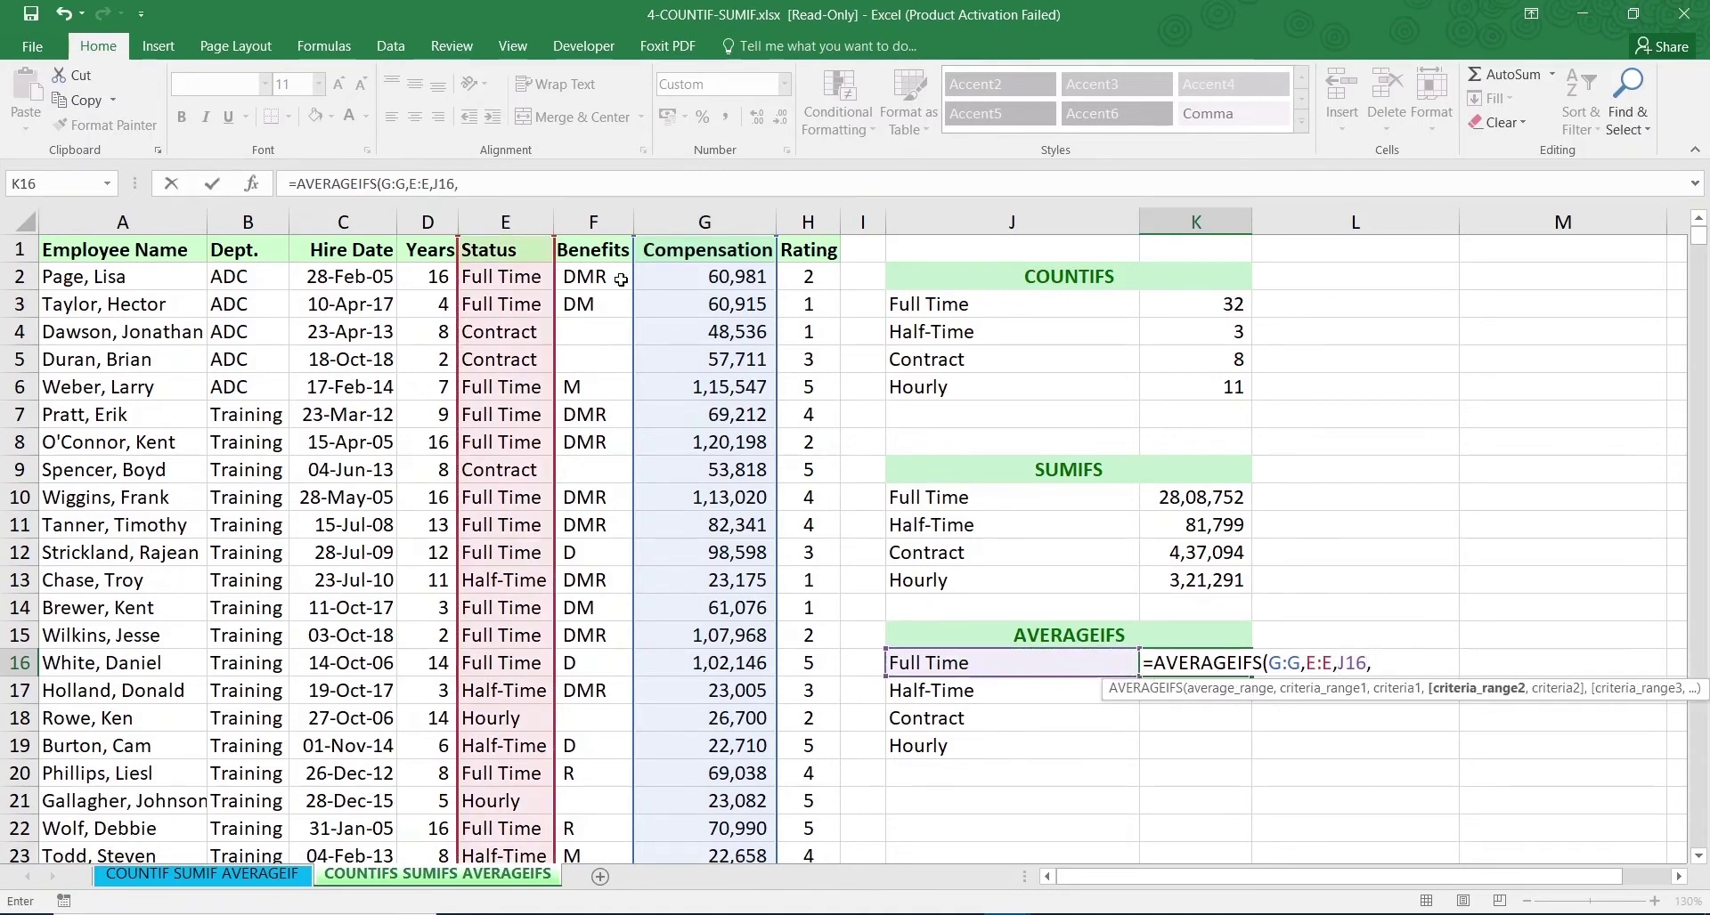
Add Rating column H:H equal to 4 and Years column D:D with criterion "<7" to the K16 AVERAGEIFS formula and enter it
click(808, 222)
text(,)
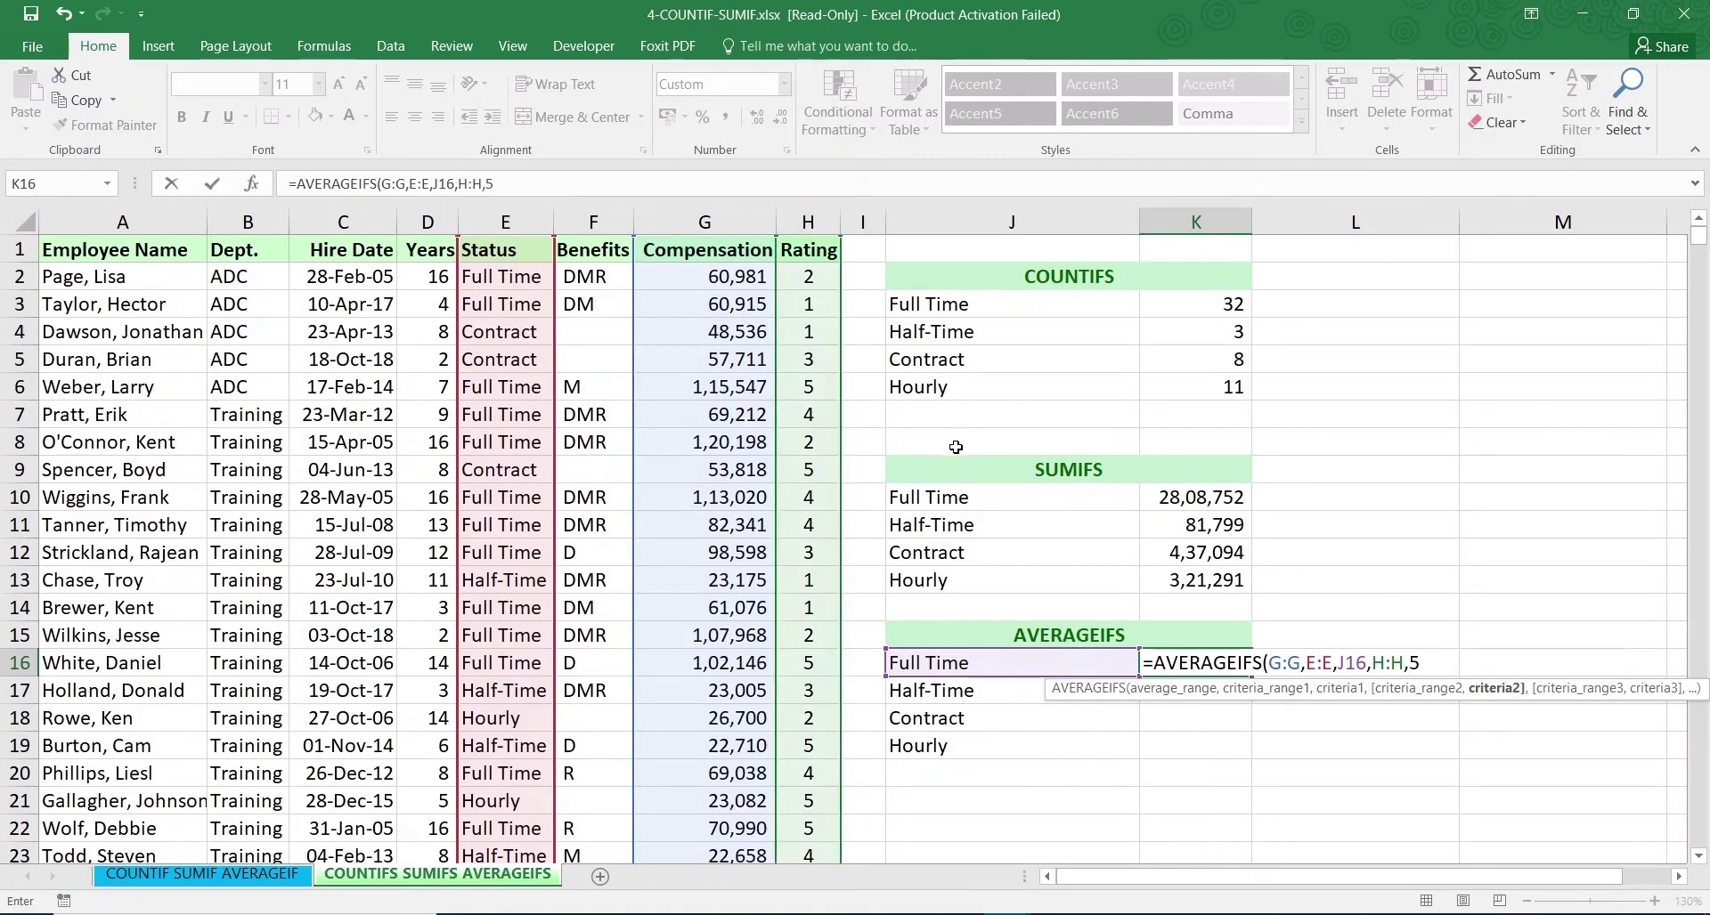
text(4,)
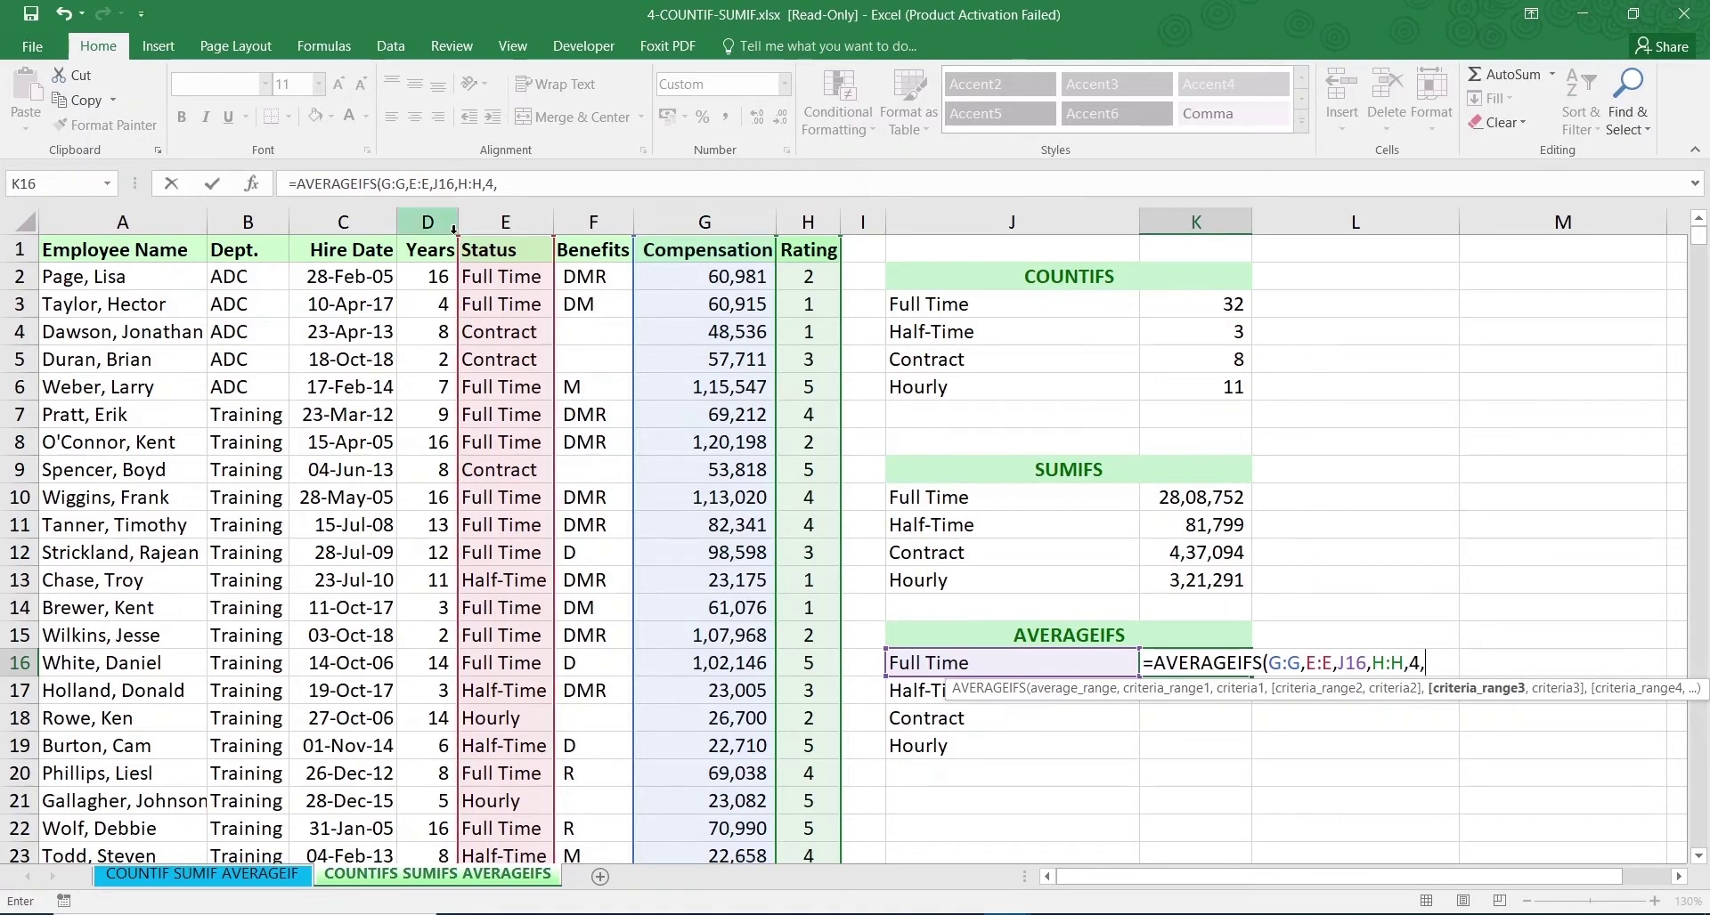
click(427, 221)
text(,"<7)
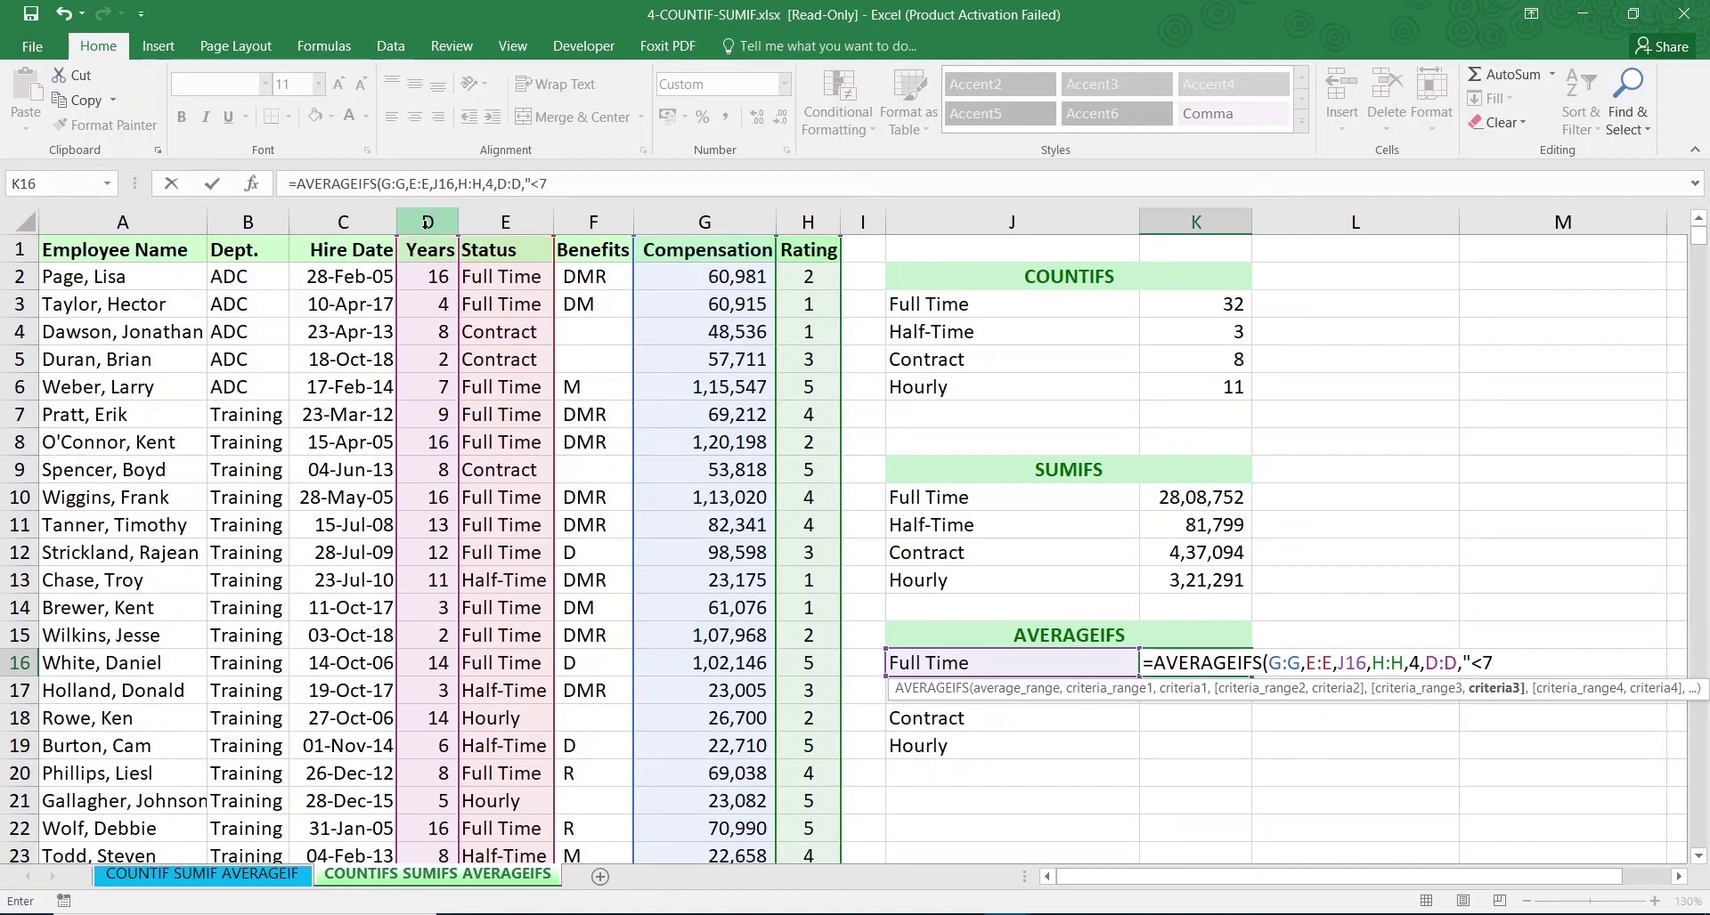
key(Return)
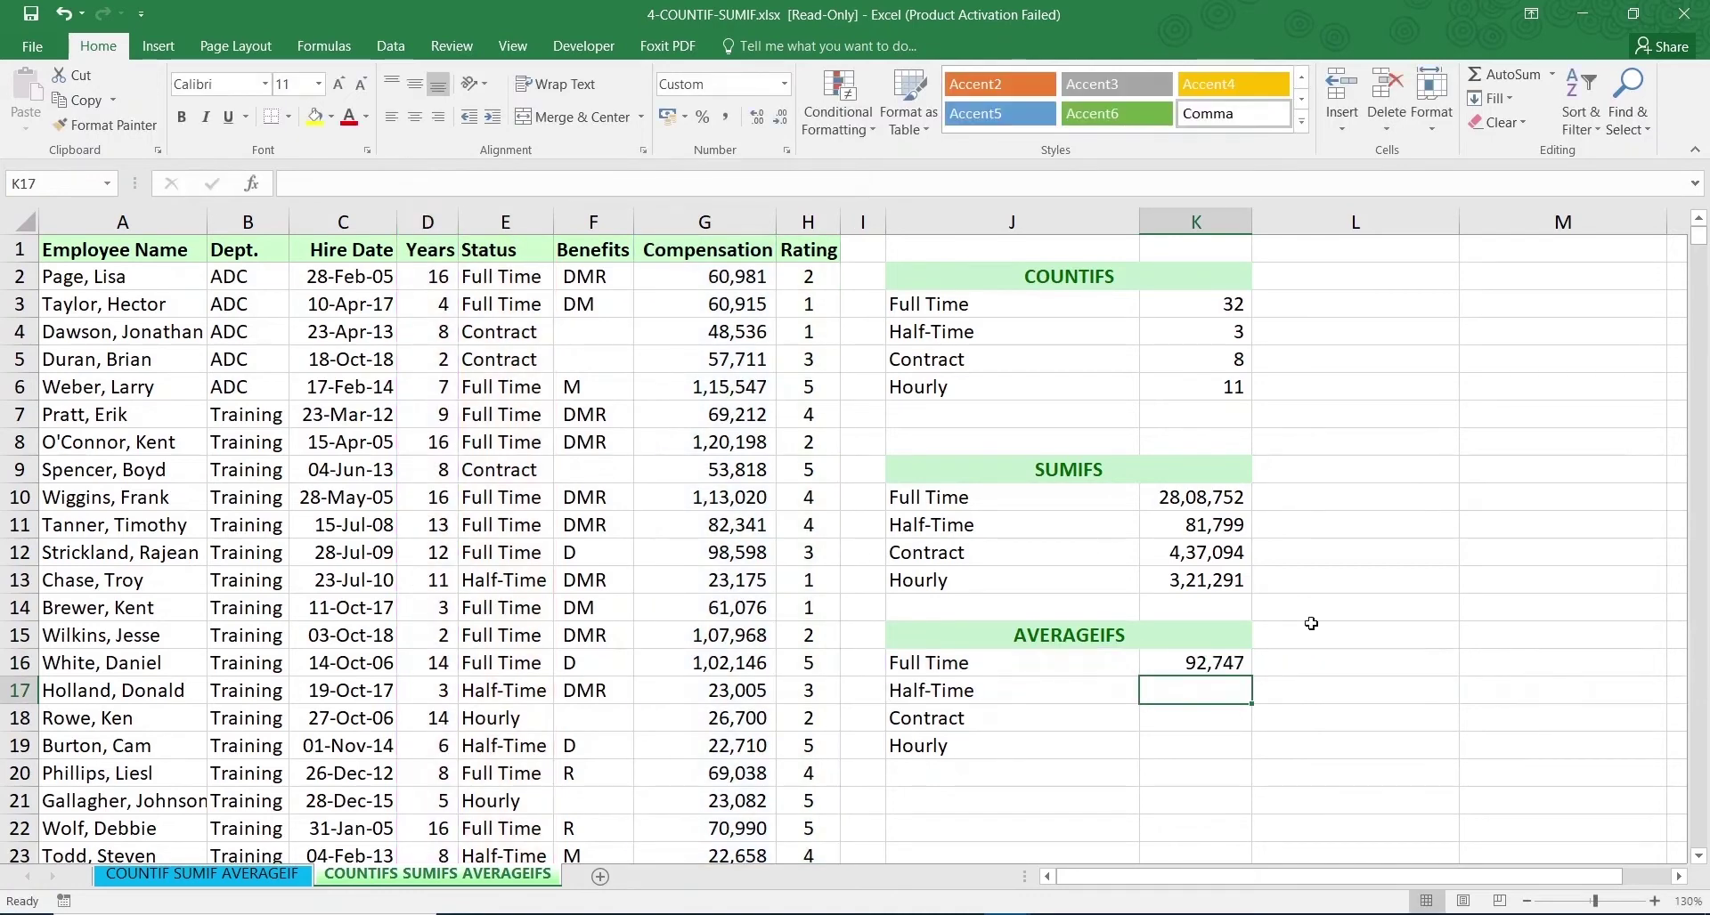
Review the AVERAGEIFS formula's ranges in K16 and fill it down to K19
click(1181, 667)
double_click(1202, 671)
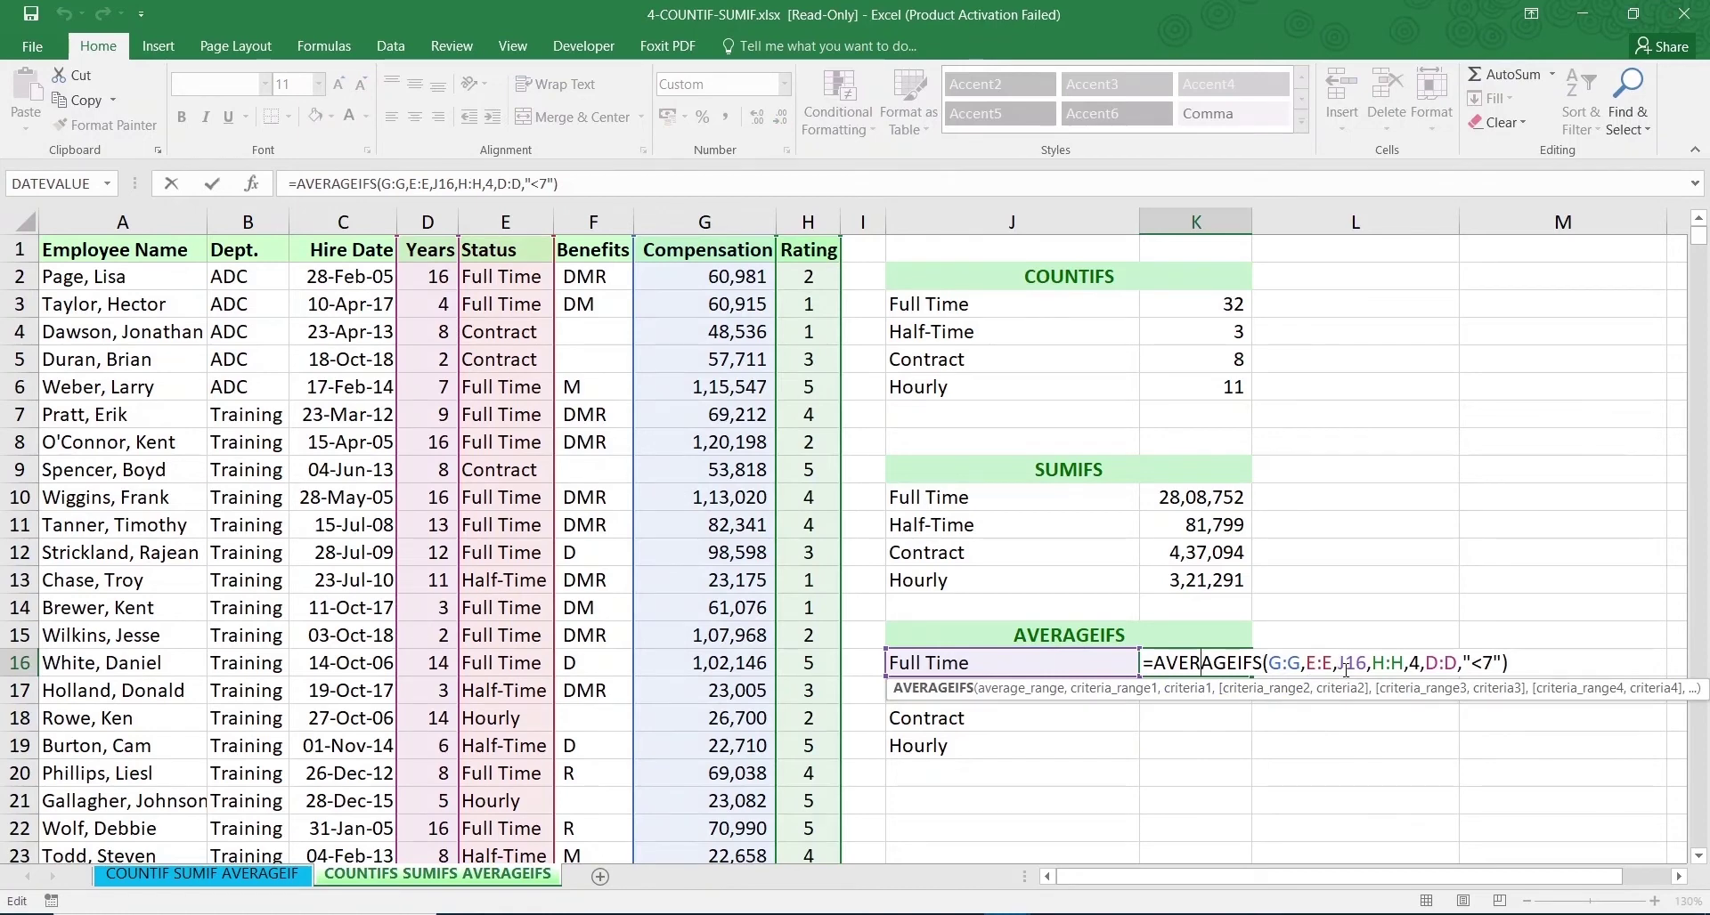
key(Escape)
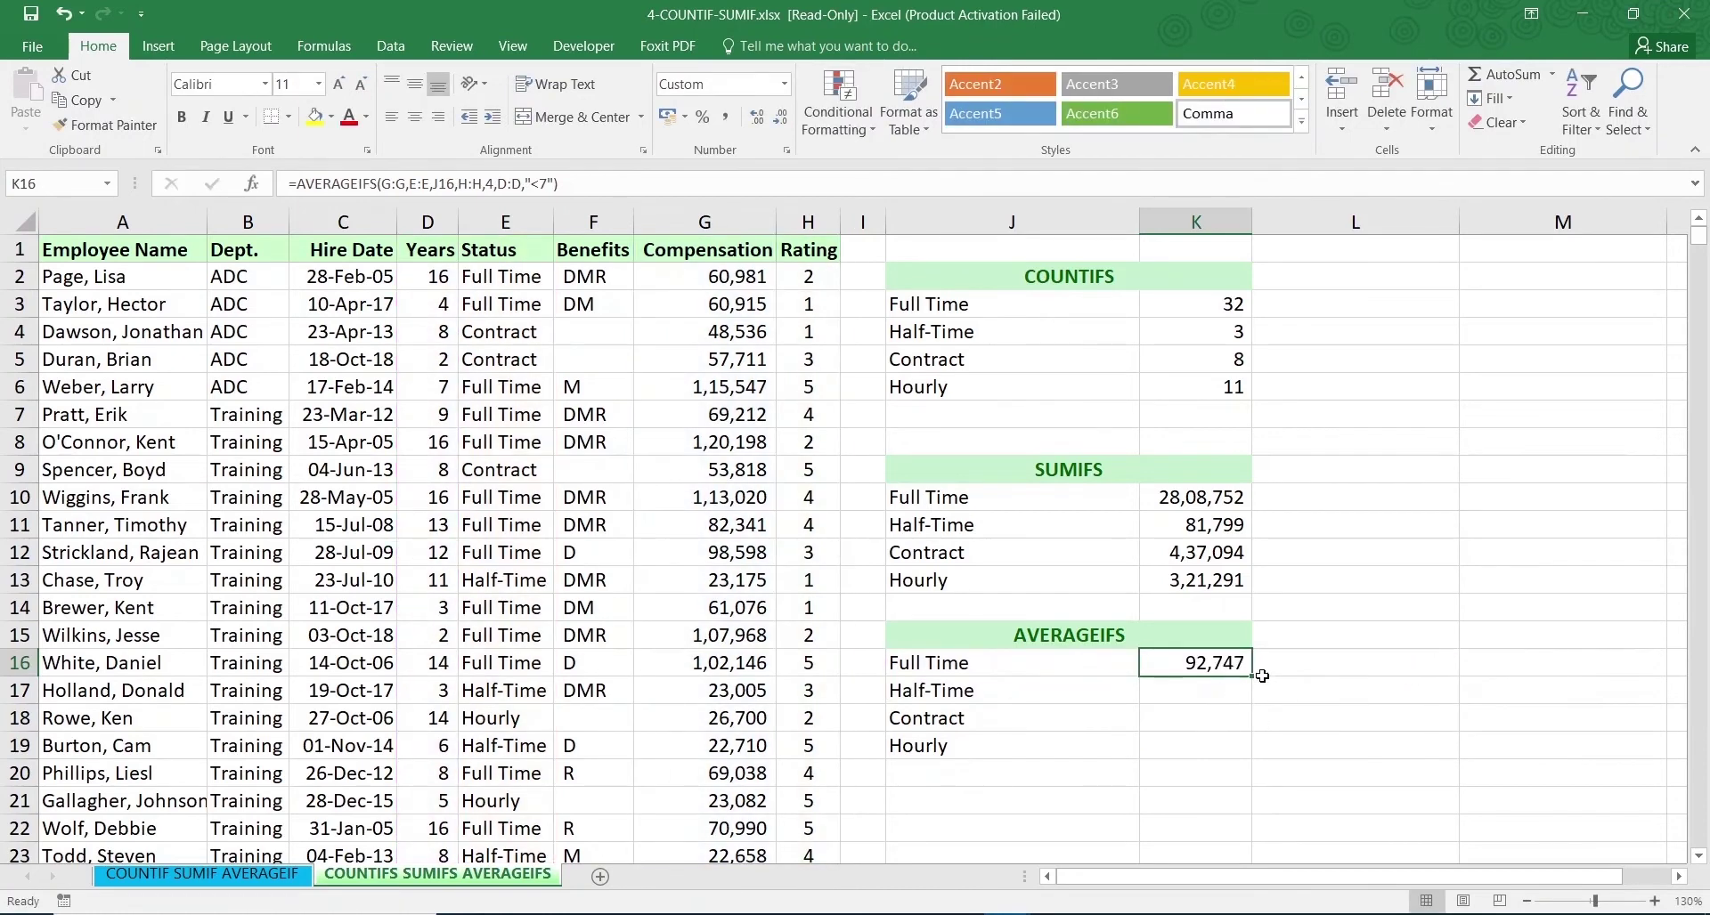
drag(1249, 678, 1246, 759)
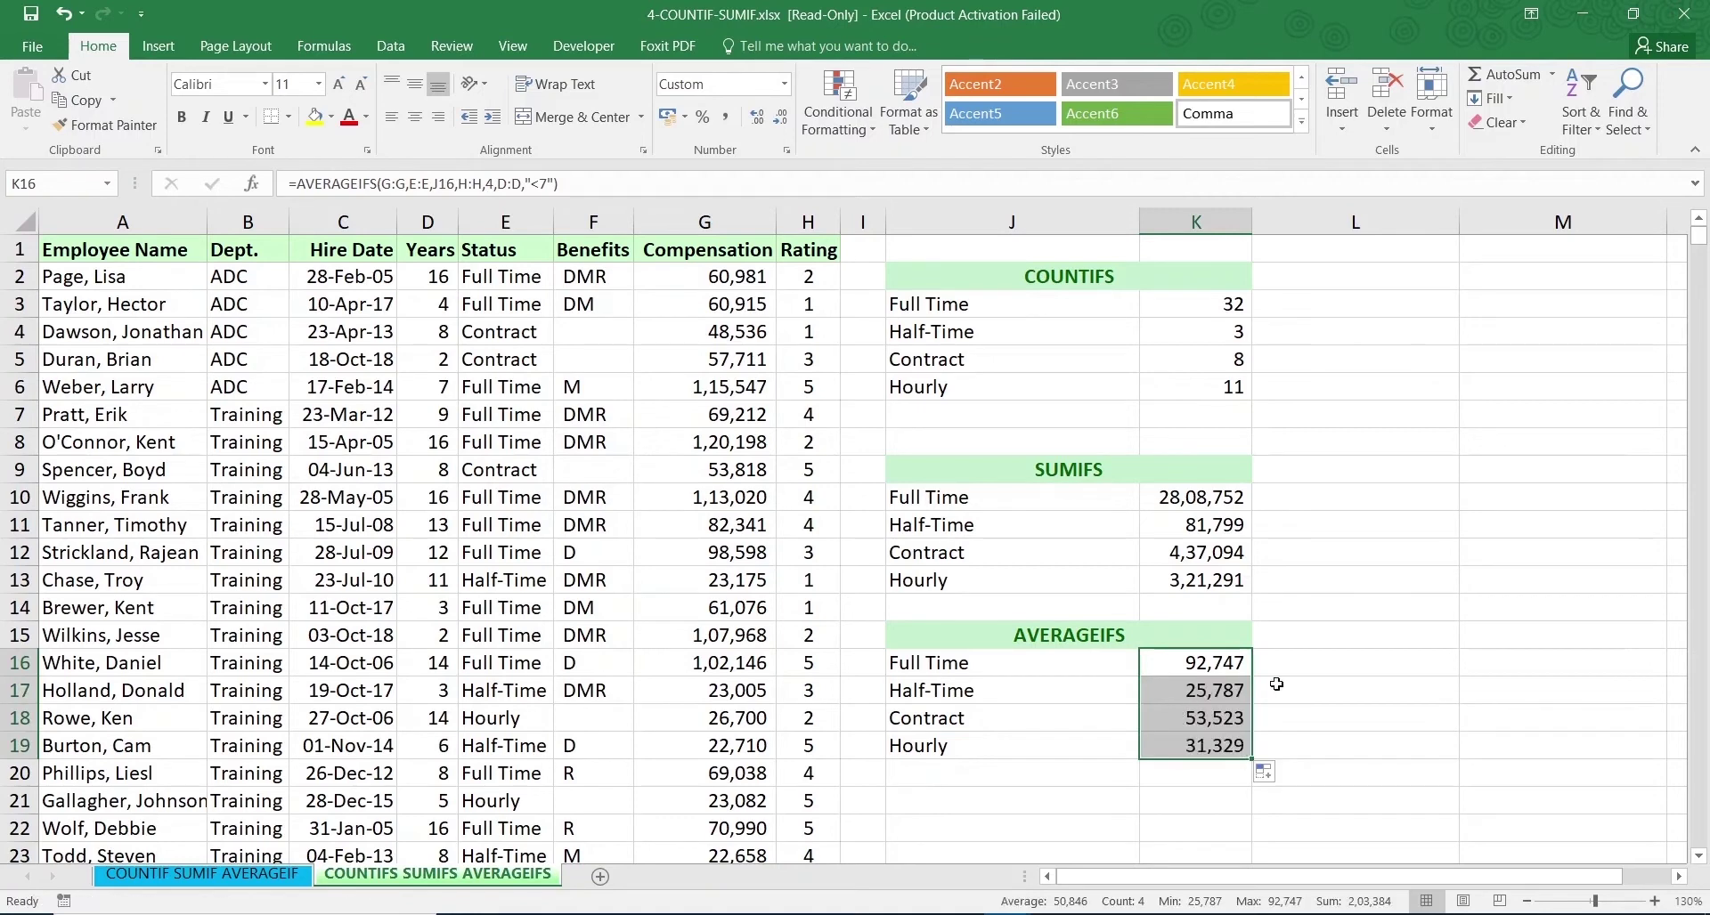
Check the copied AVERAGEIFS formula for Contract and review the COUNTIFS, SUMIFS and AVERAGEIFS summary blocks
click(1353, 690)
click(1203, 709)
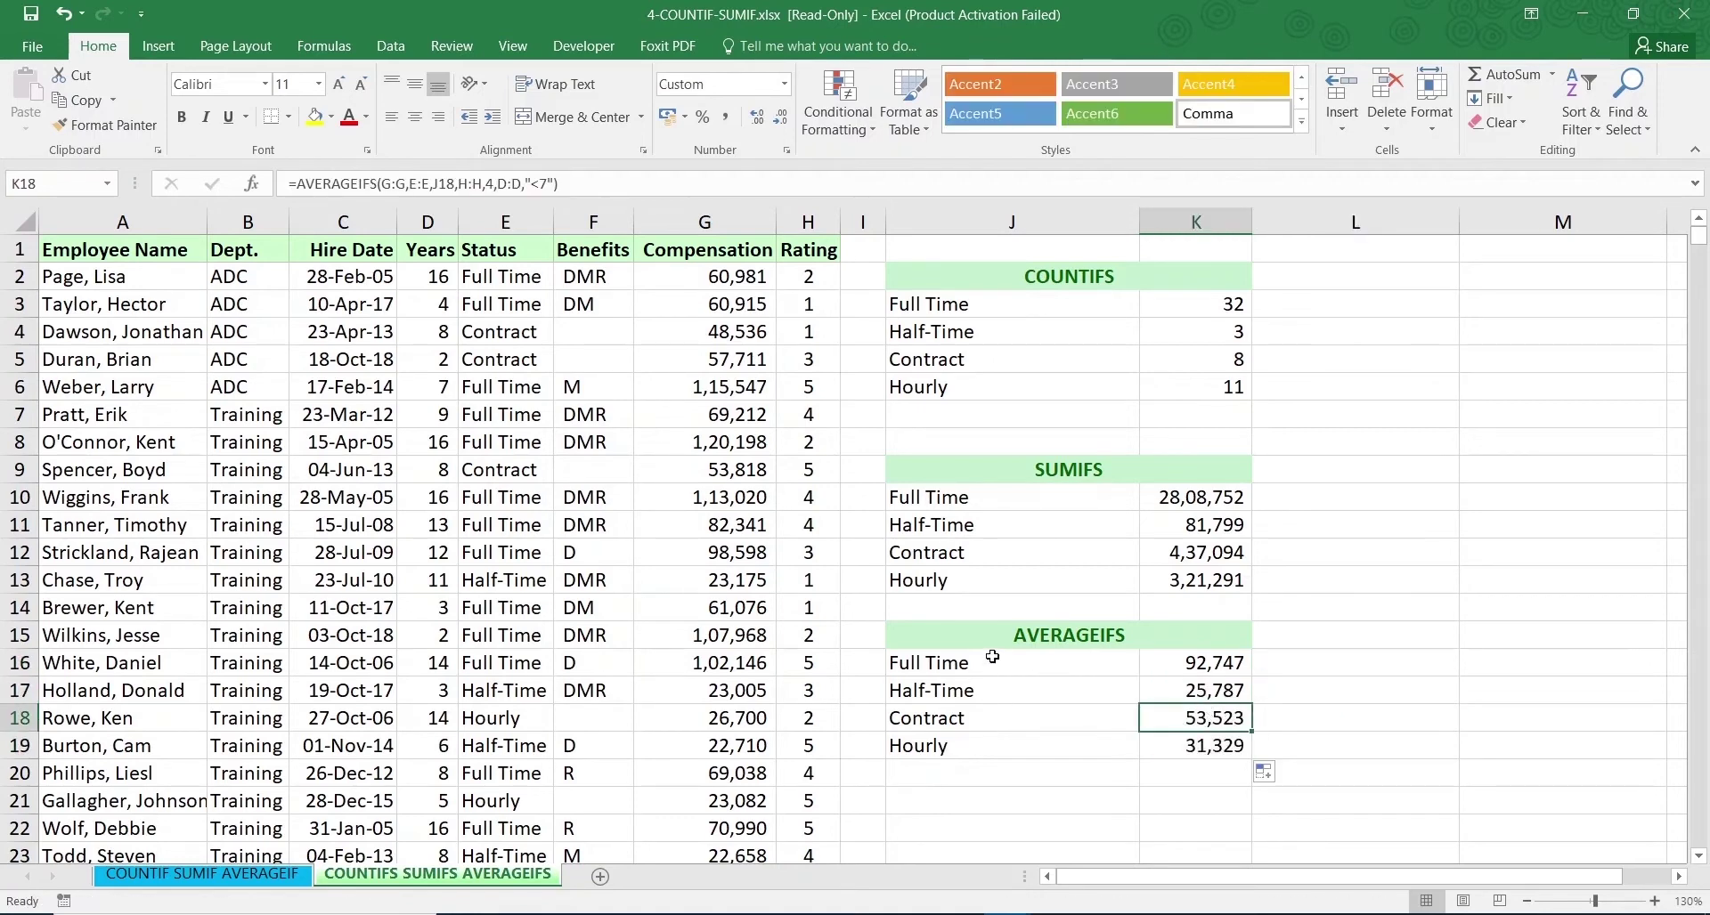
click(1005, 689)
click(1059, 745)
click(1318, 819)
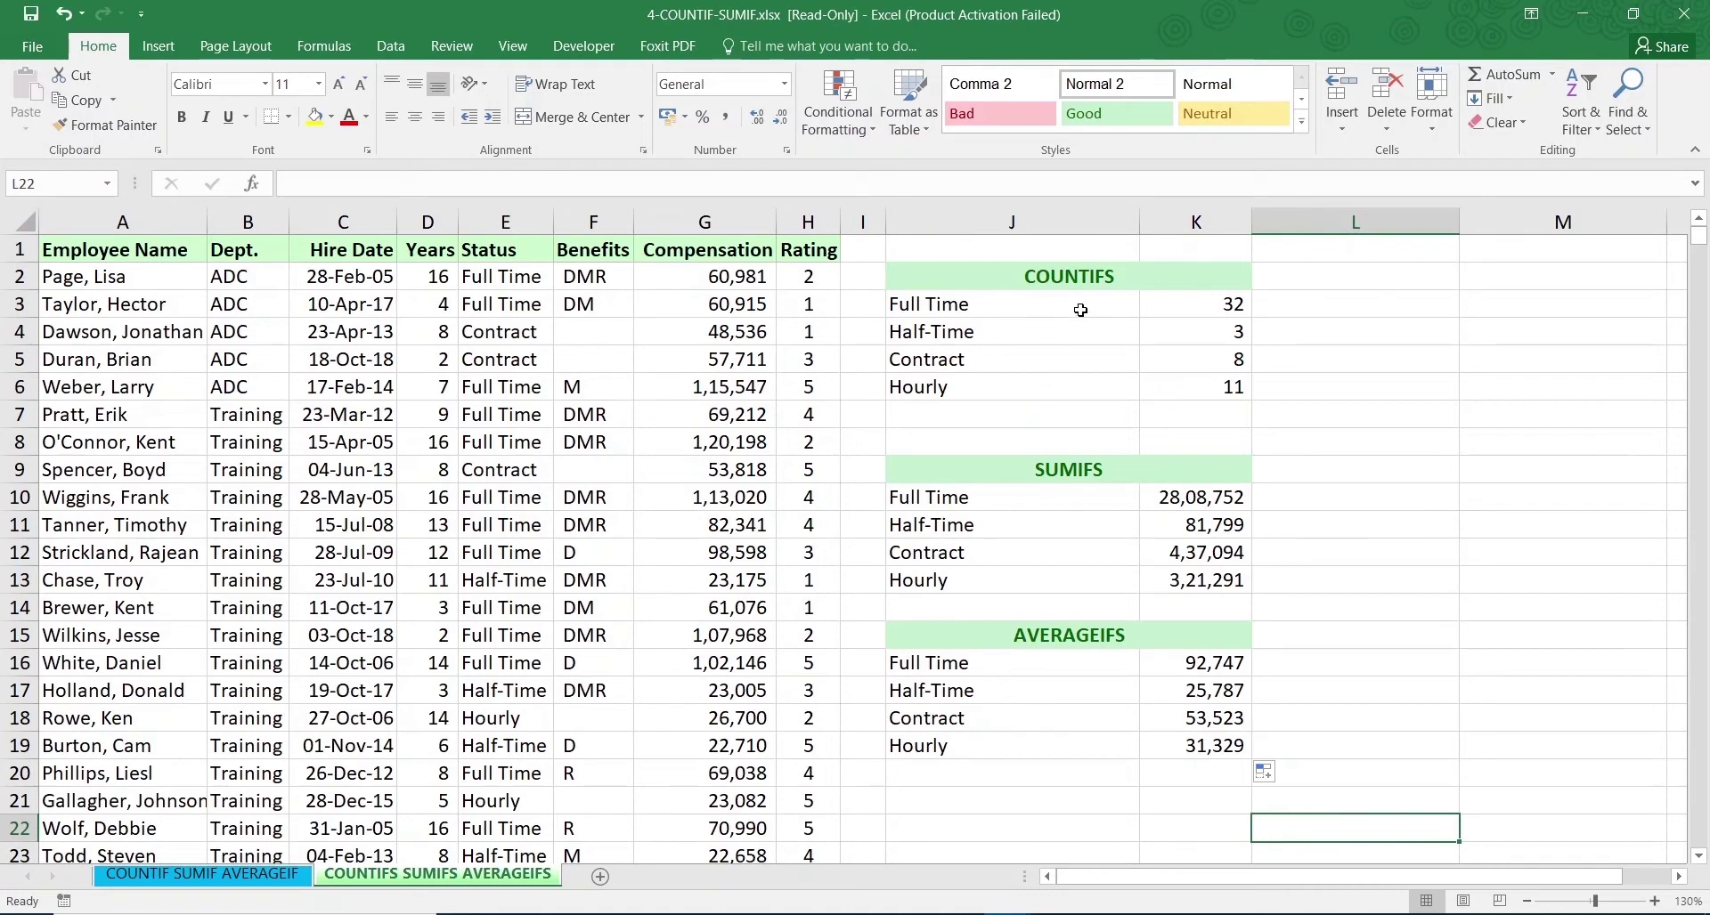
click(1078, 310)
click(1097, 463)
click(1063, 635)
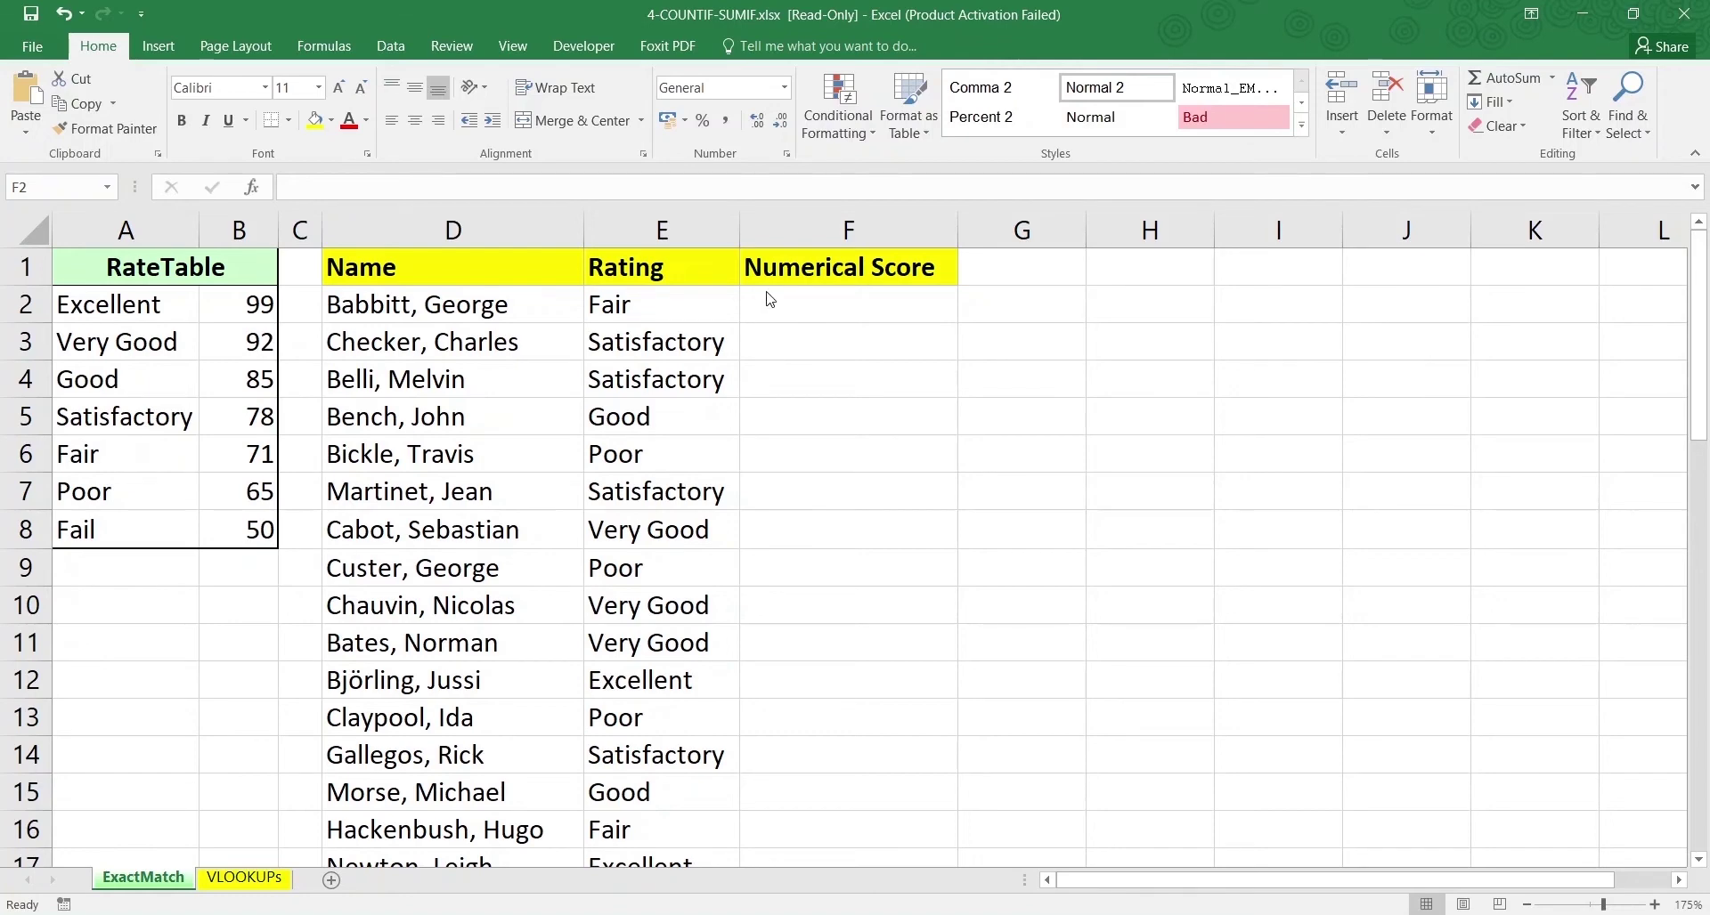
Examine the empty Numerical Score column next to the ratings on the ExactMatch sheet
key(ctrl+shift+Down)
click(779, 338)
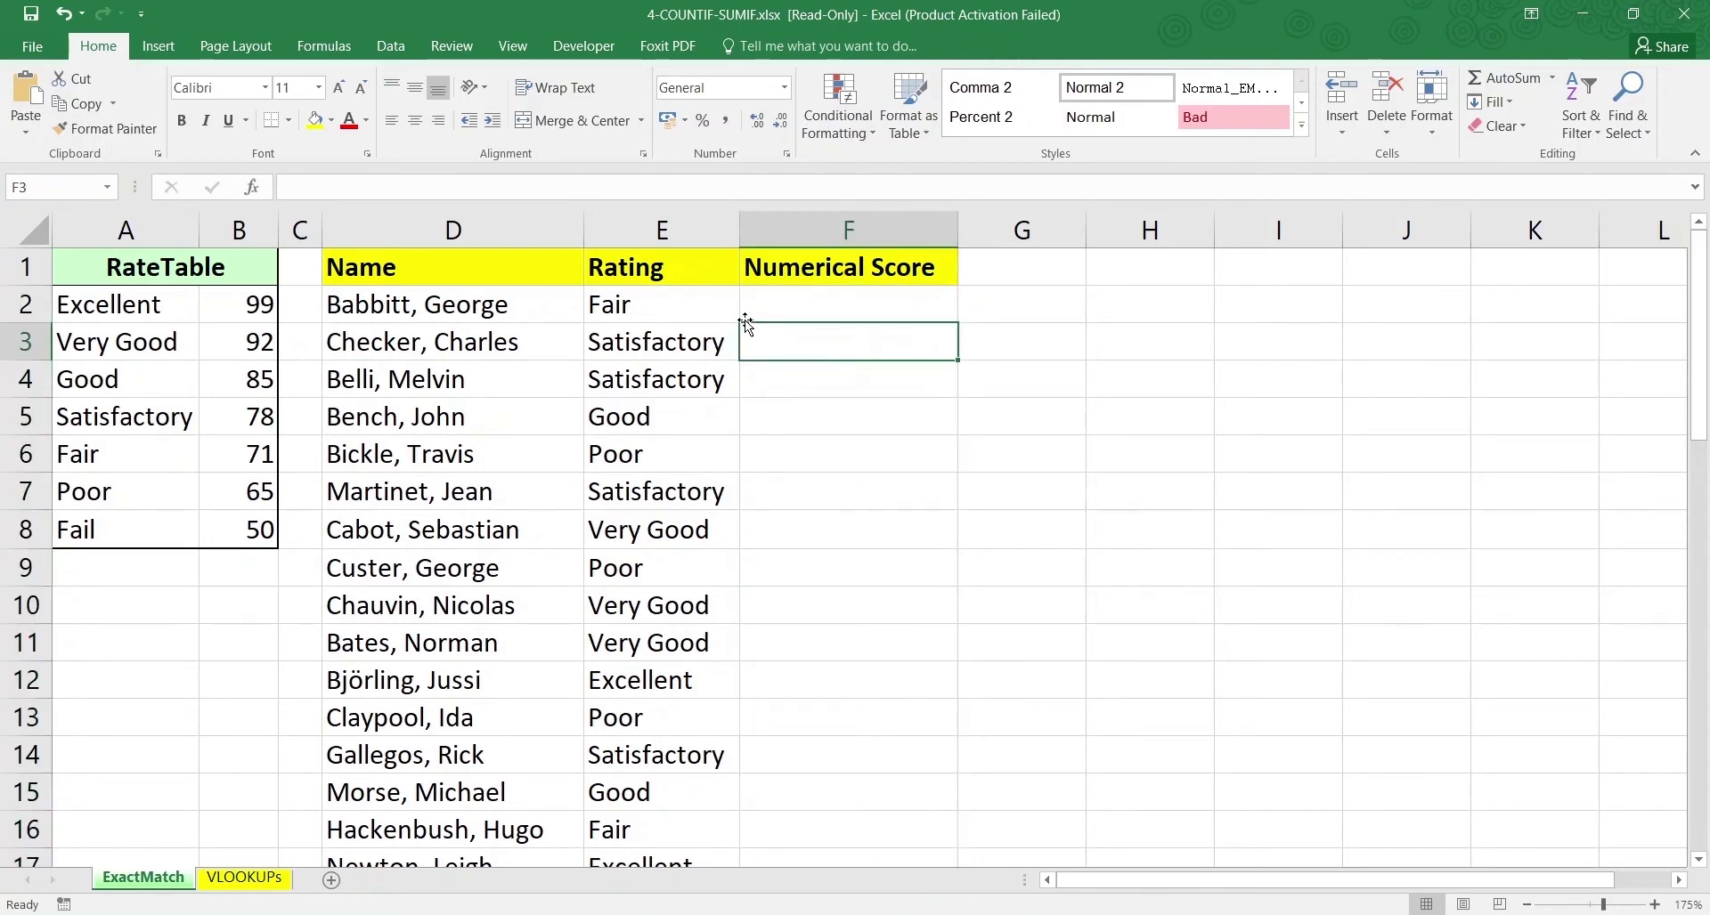
click(759, 305)
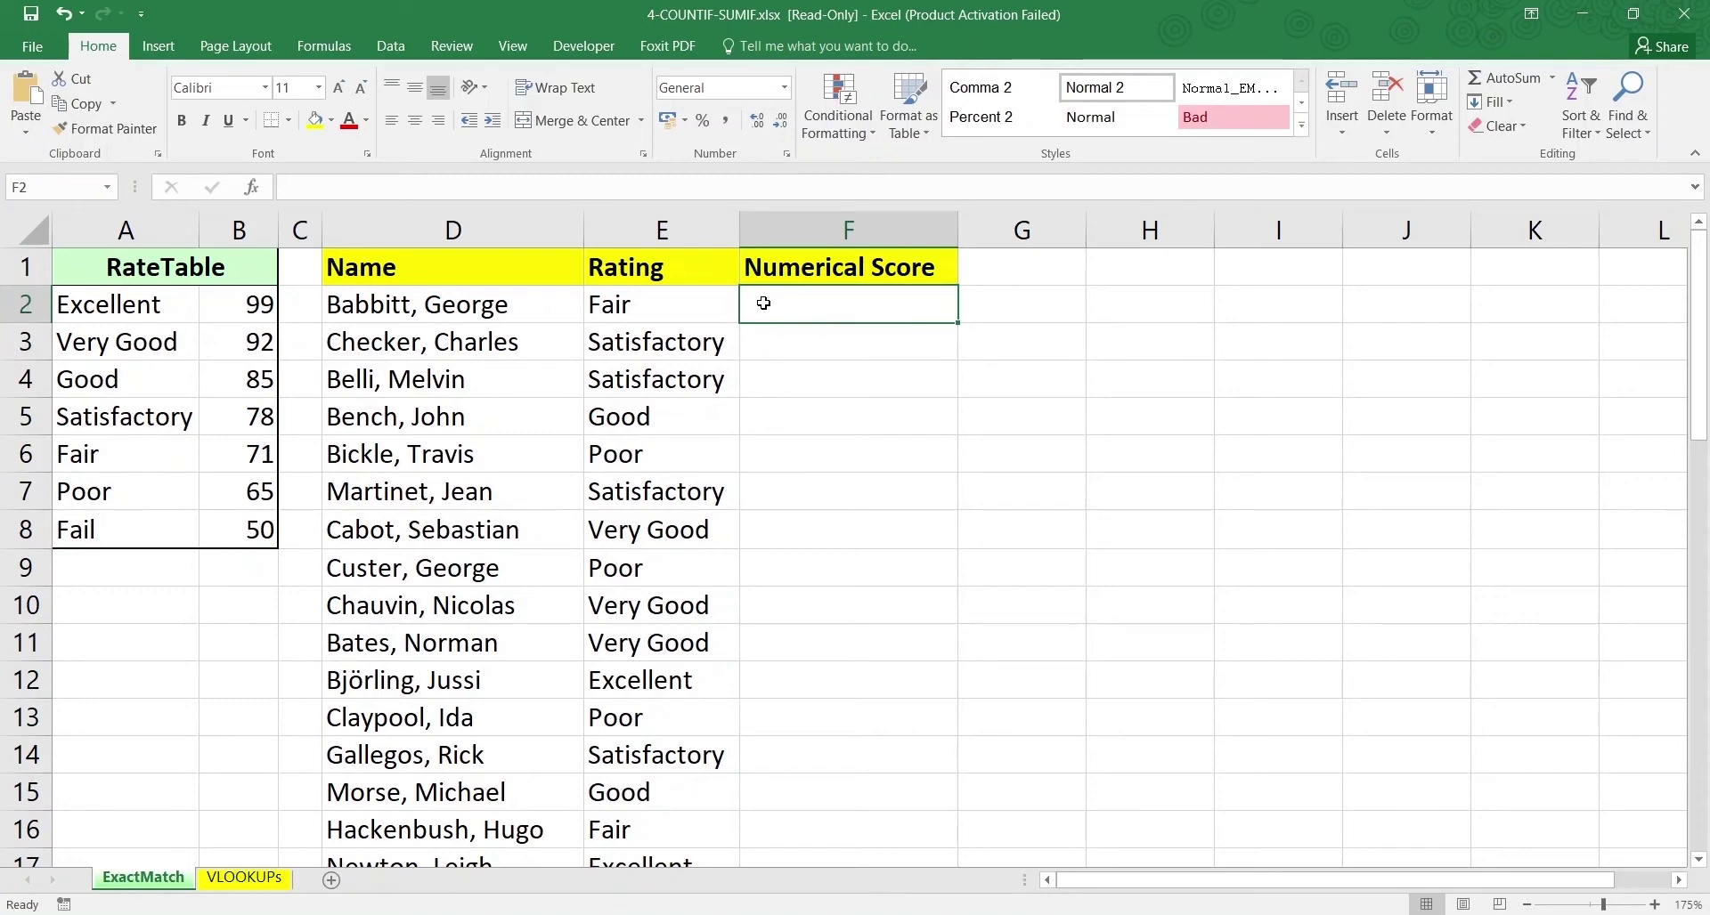
click(794, 340)
click(863, 320)
click(875, 336)
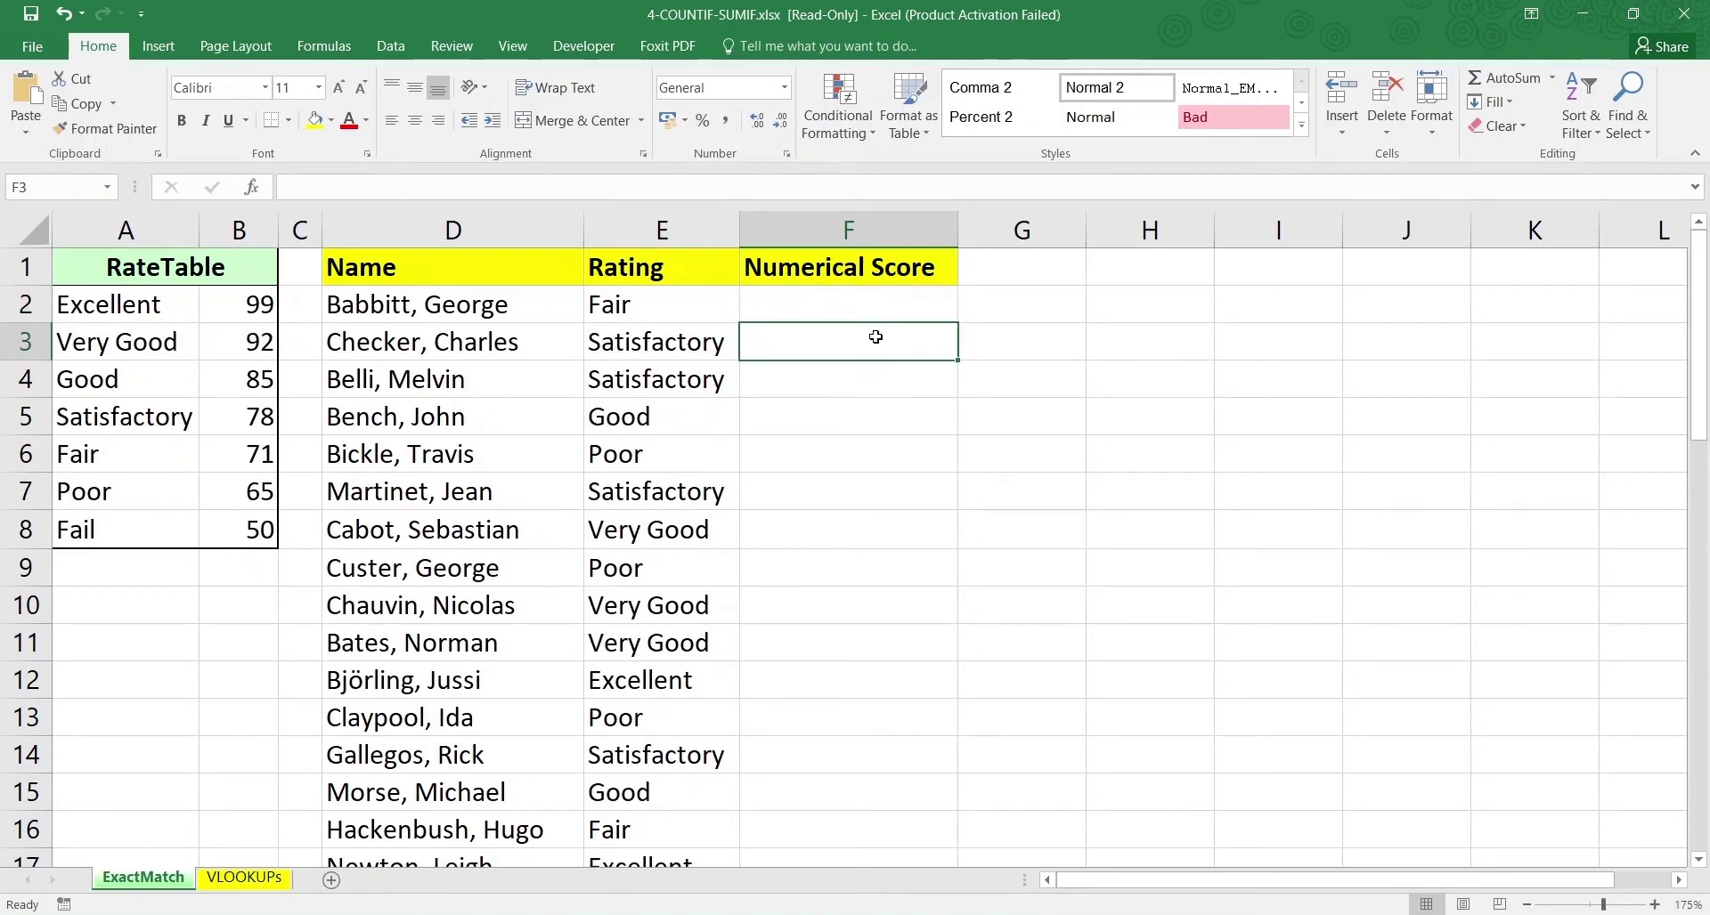
click(878, 308)
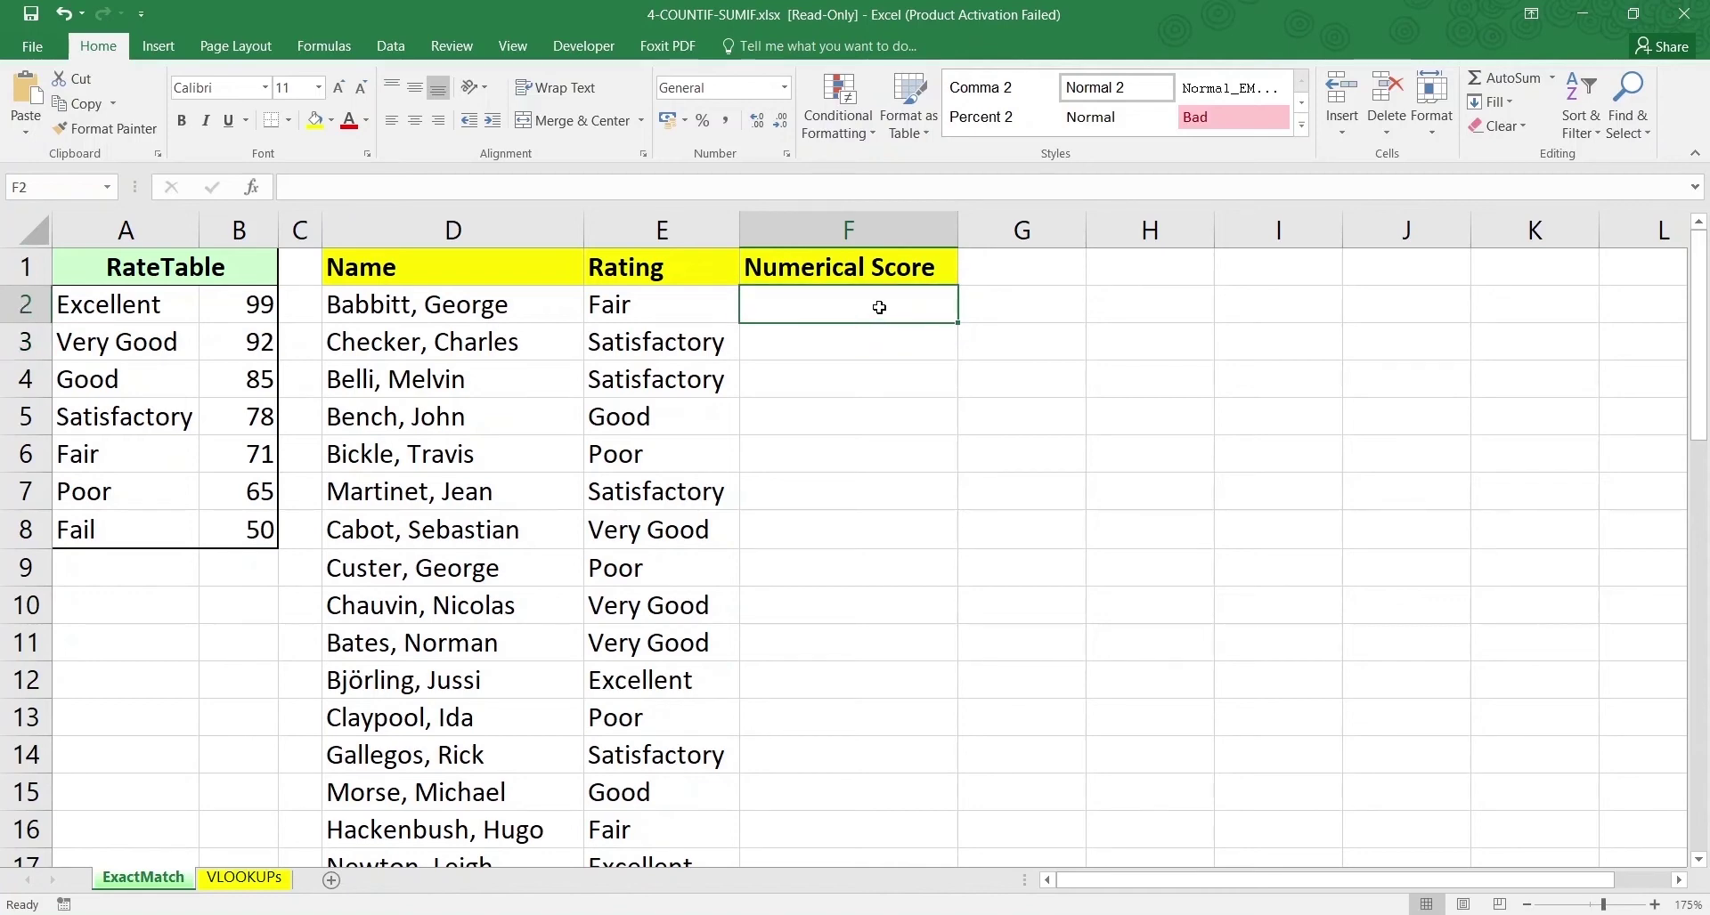
click(859, 398)
key(Up)
key(Up)
key(Up)
click(758, 421)
click(805, 304)
click(708, 339)
click(796, 349)
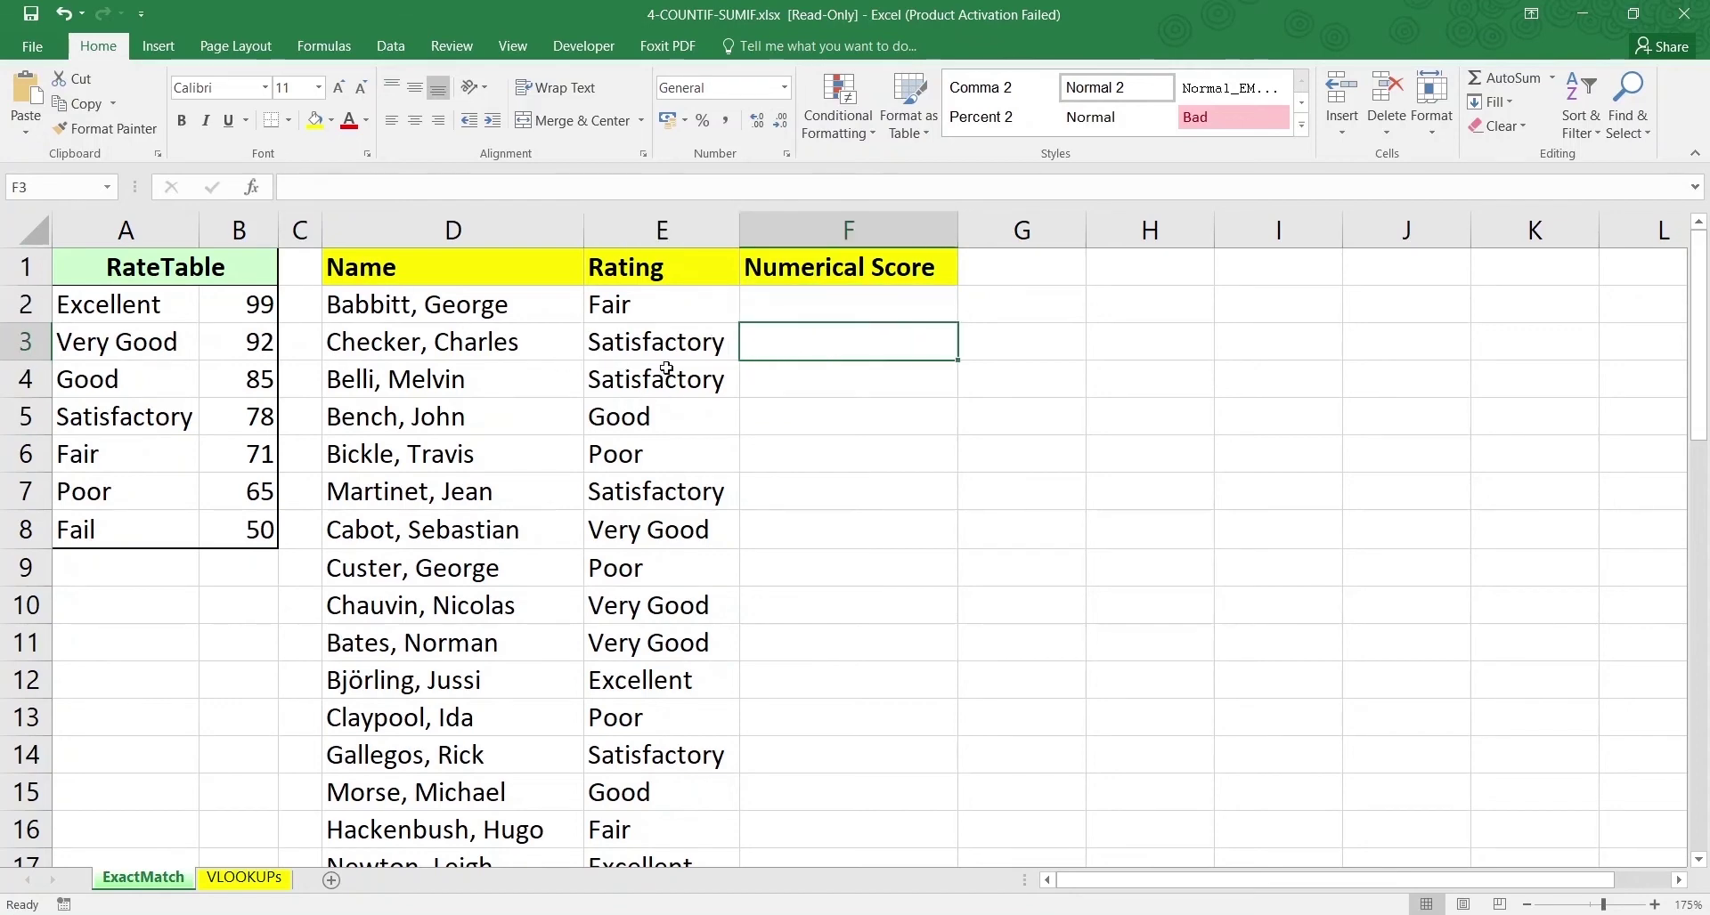
Examine the RateTable's rating labels in column A and their matching scores in column B
click(454, 308)
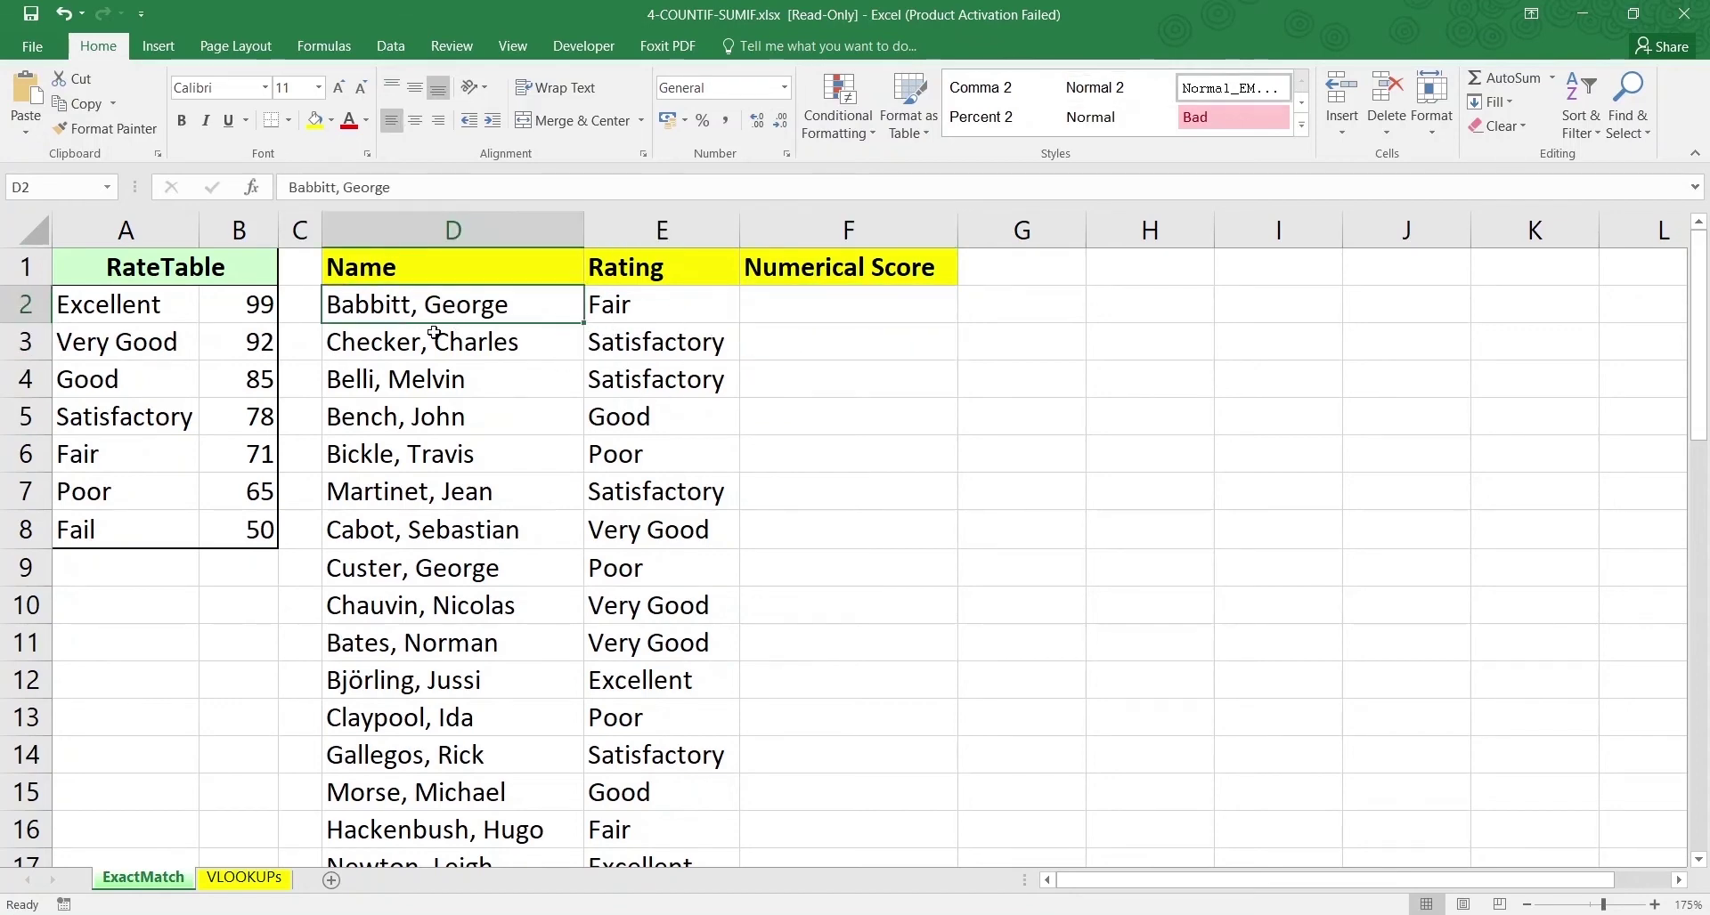
click(135, 301)
click(235, 318)
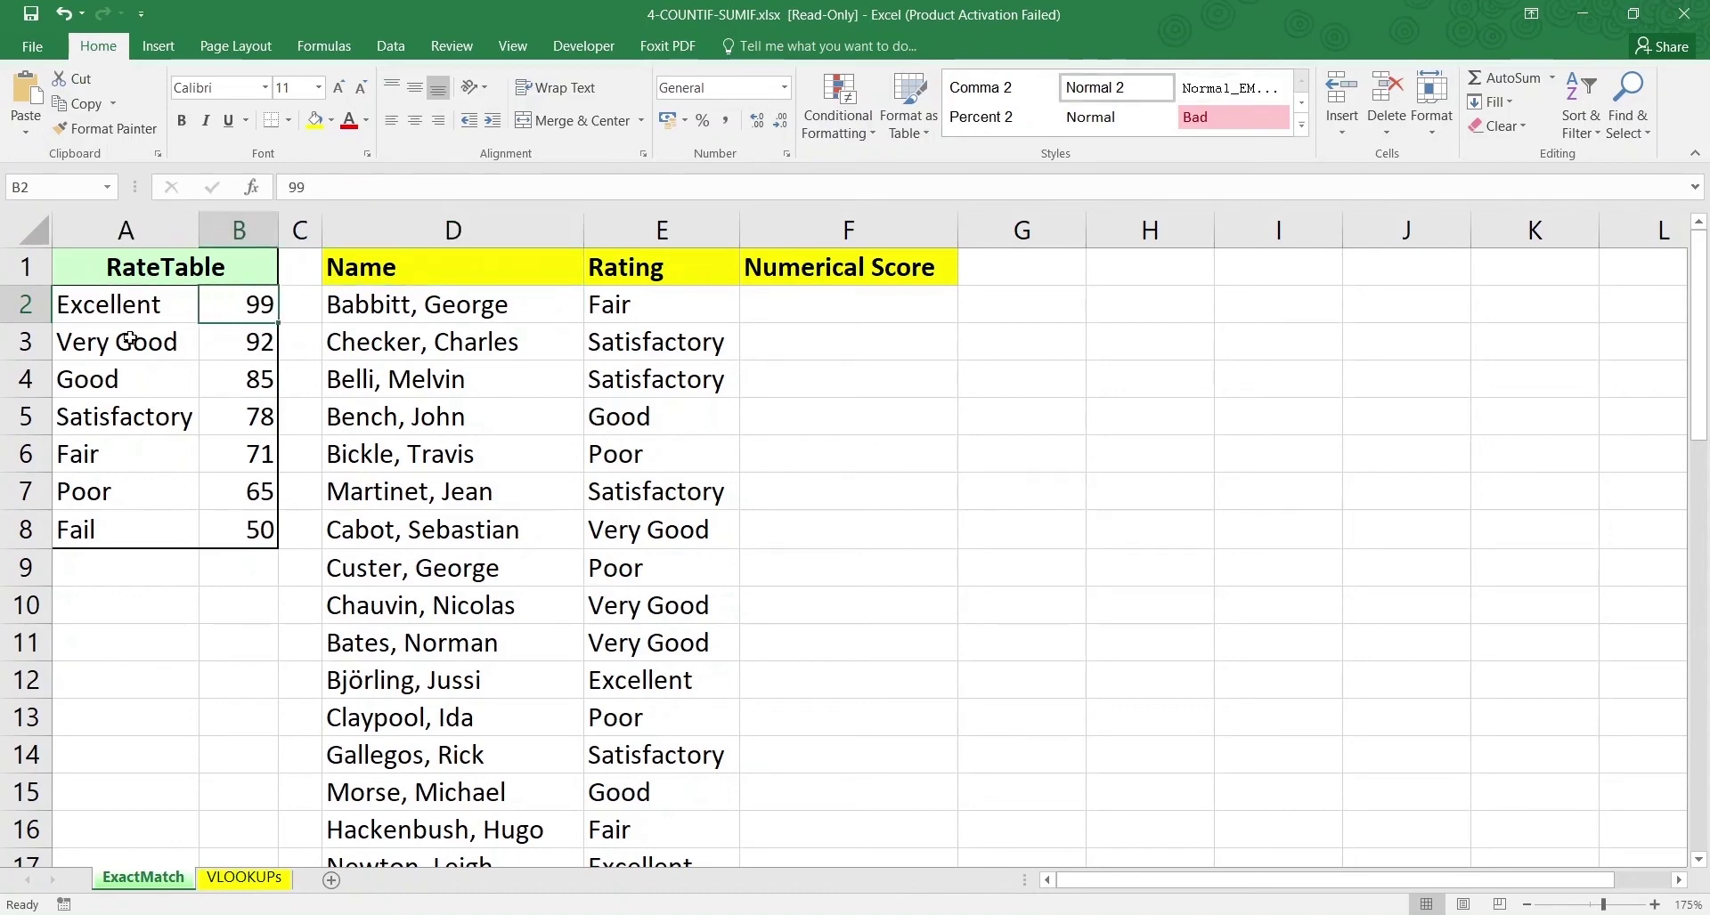
click(128, 377)
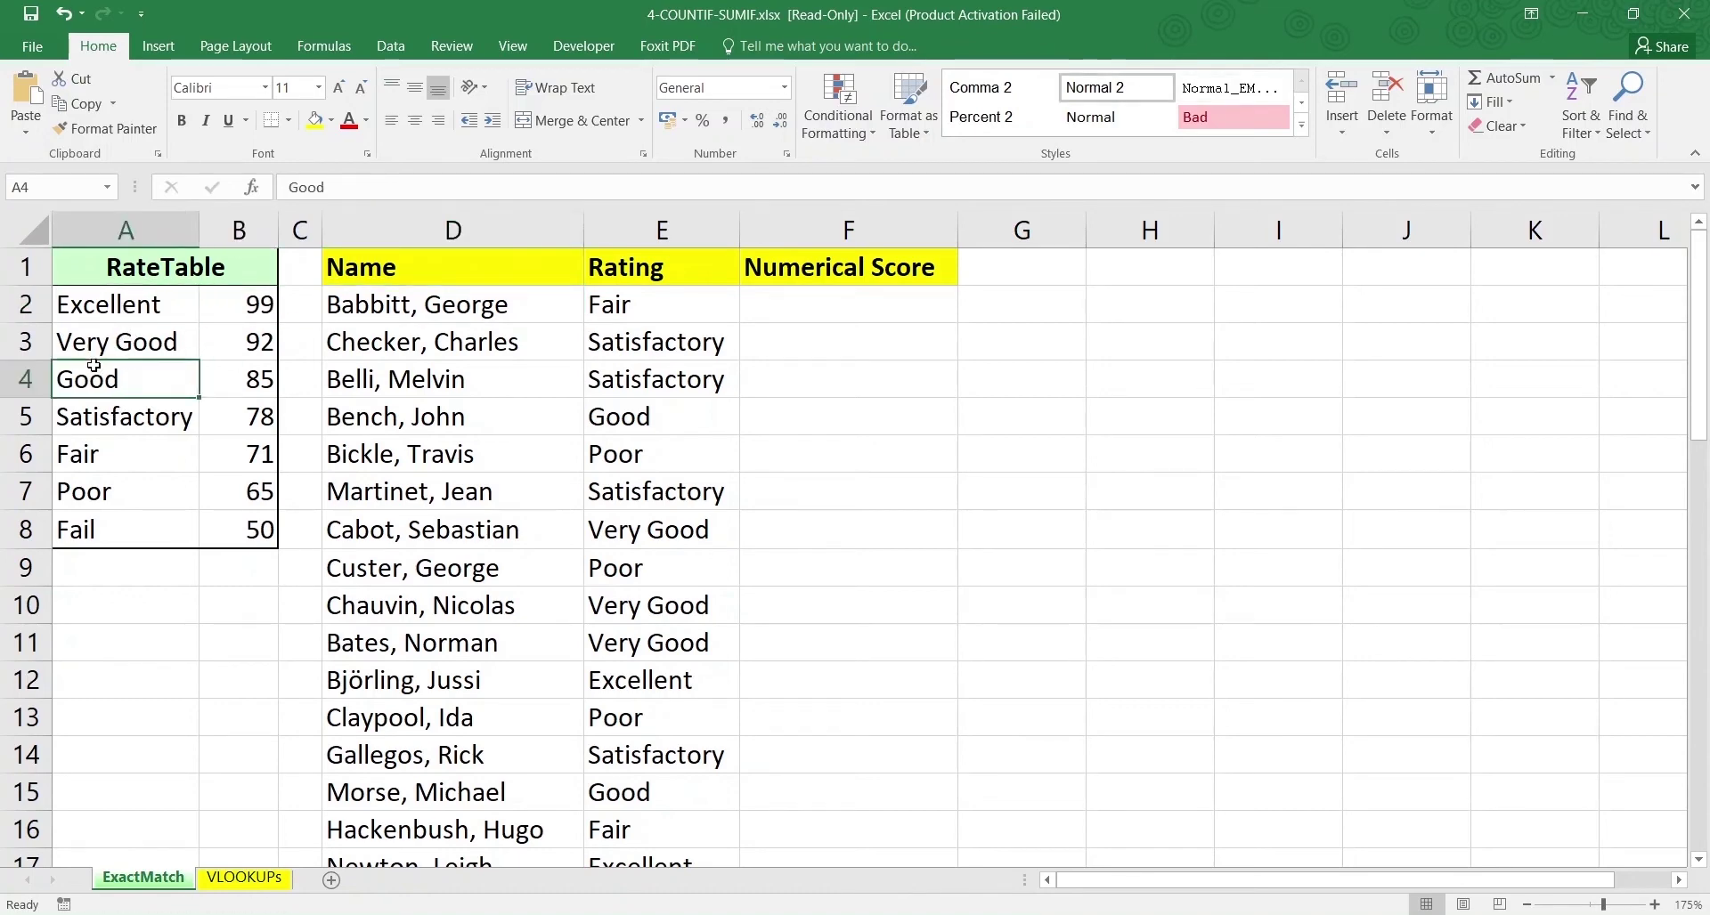
click(245, 411)
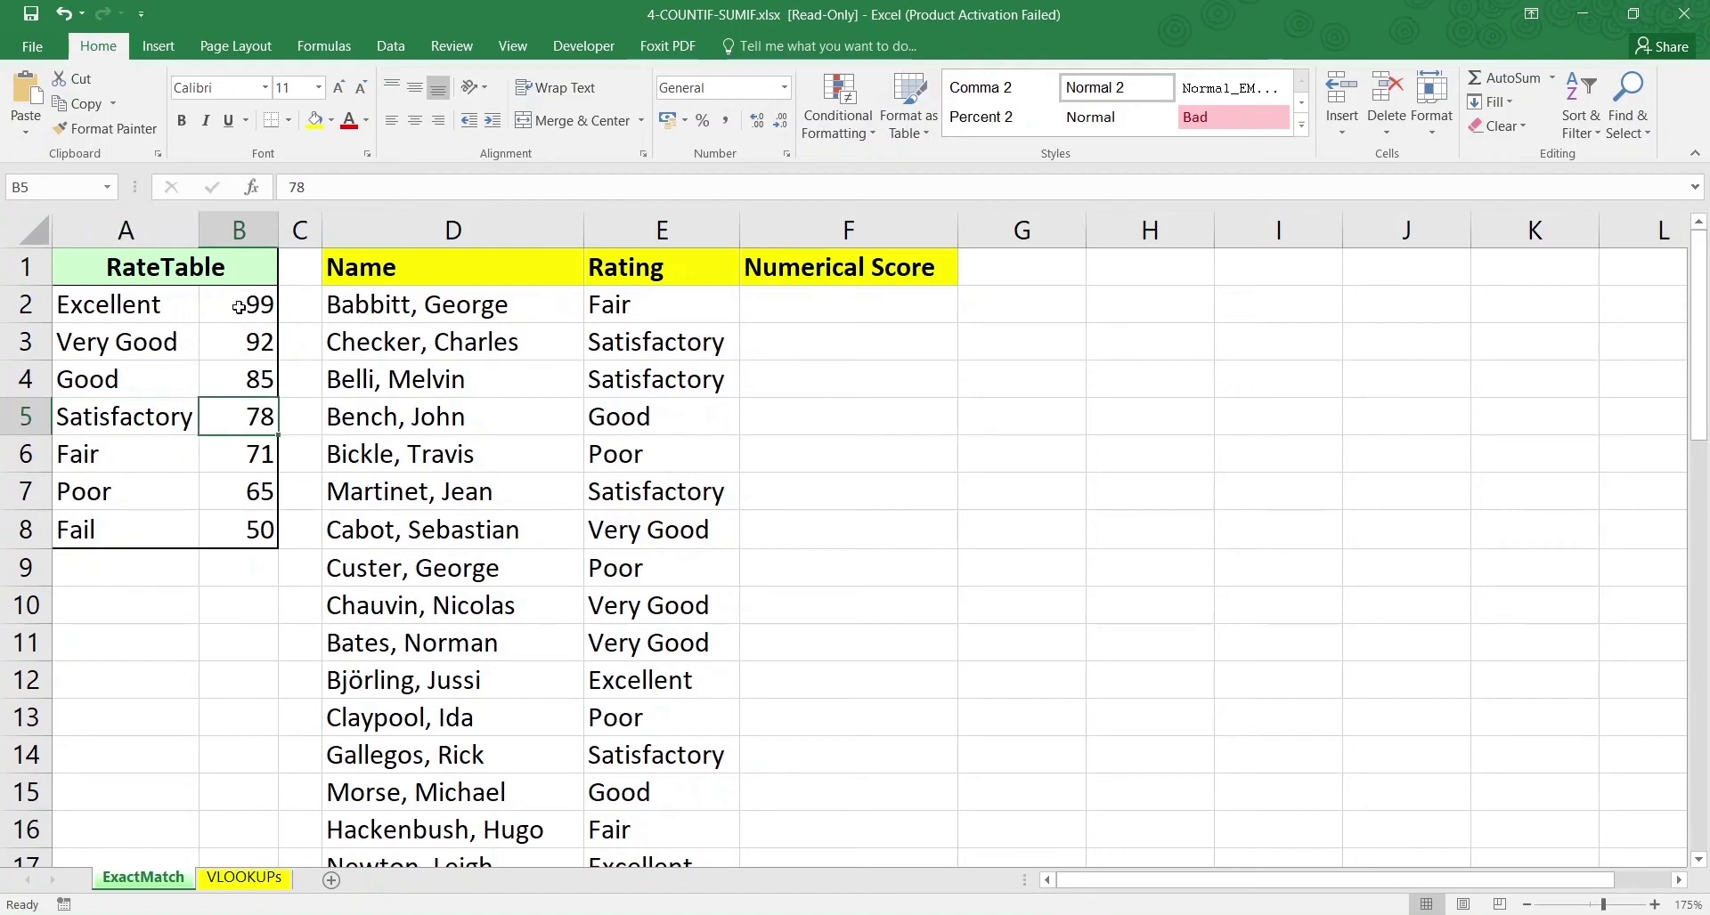
click(237, 308)
click(236, 418)
click(245, 492)
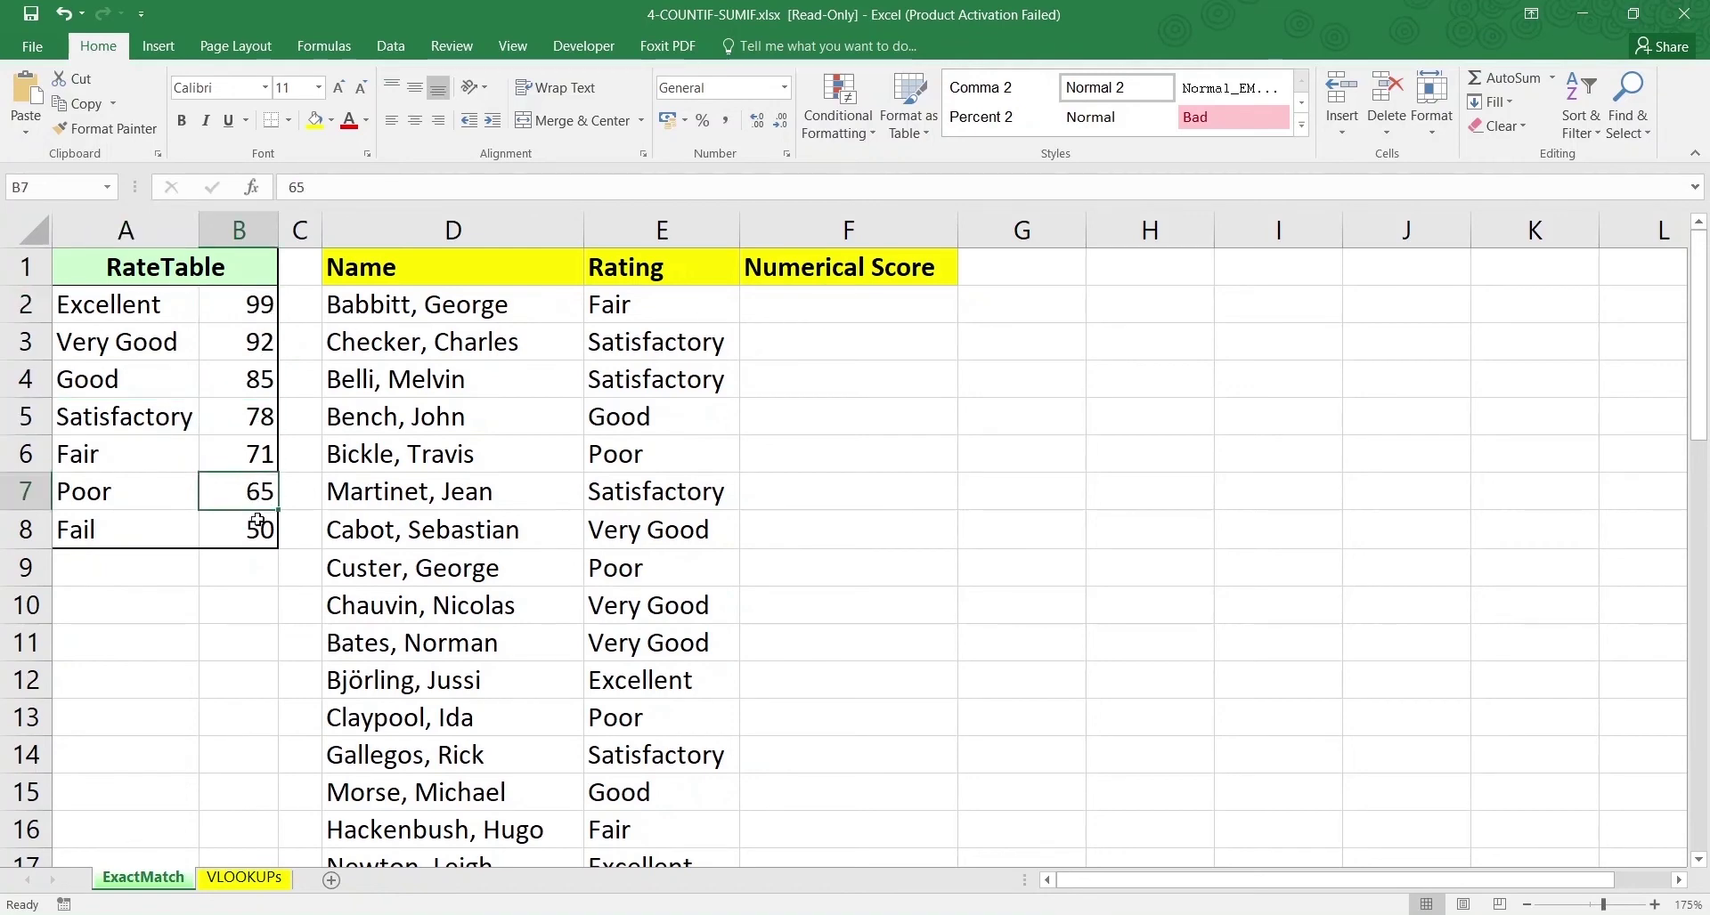
click(255, 530)
Compare the employees' Rating entries in column E with the Numerical Score cells to fill in column F
click(821, 300)
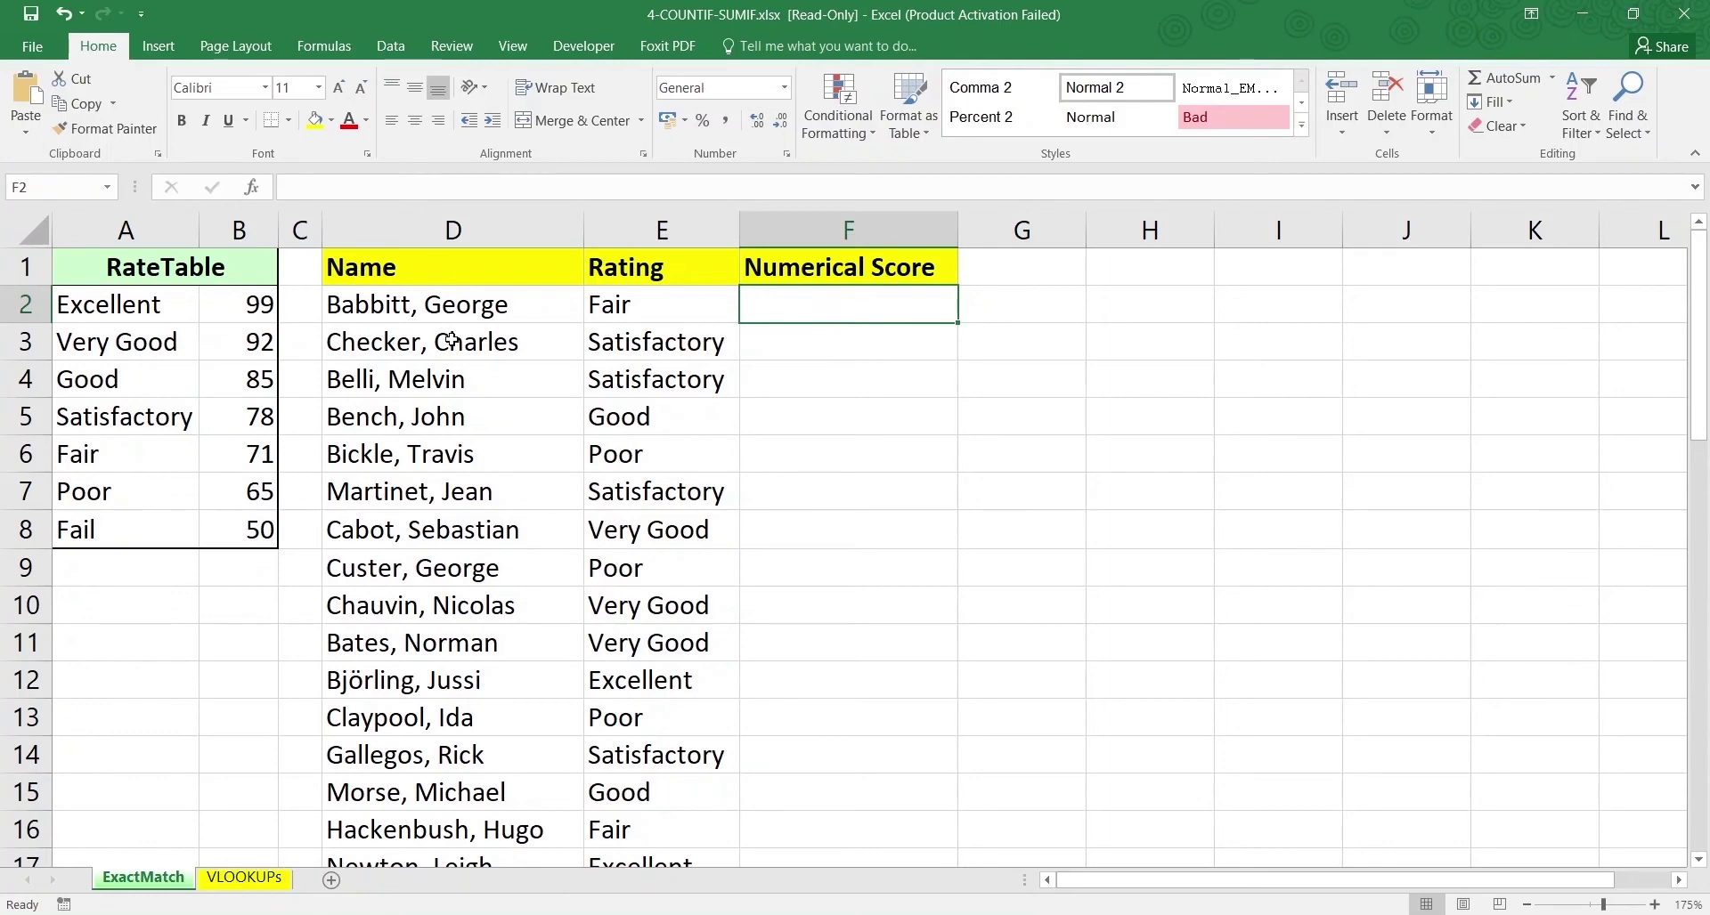
click(650, 298)
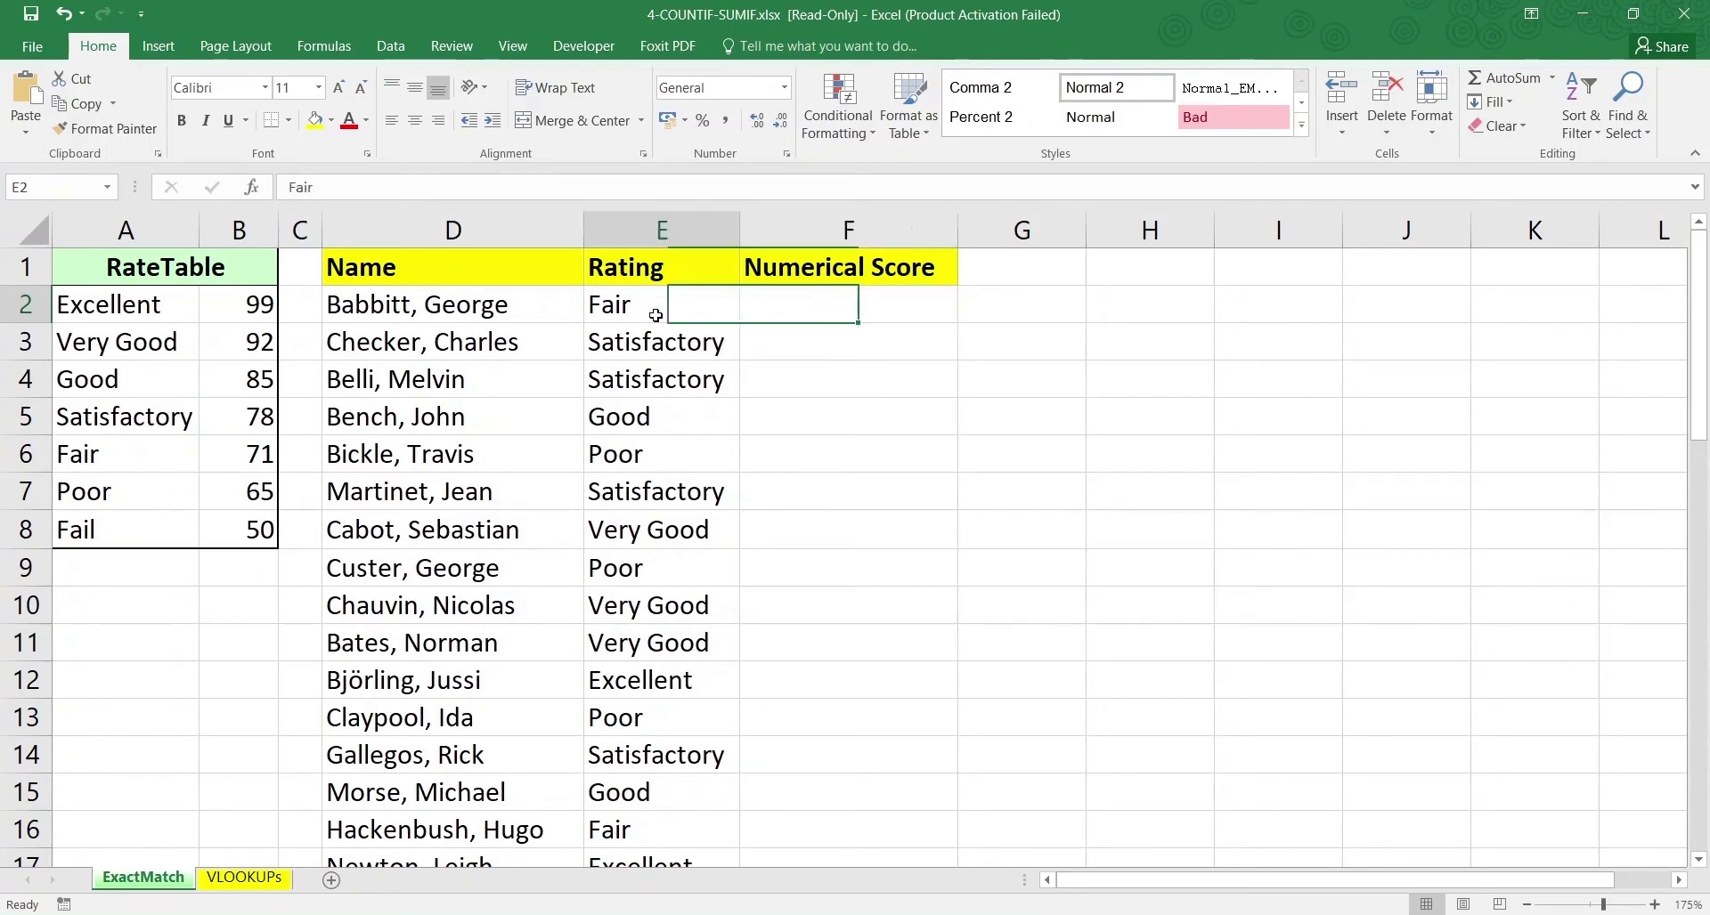
click(818, 271)
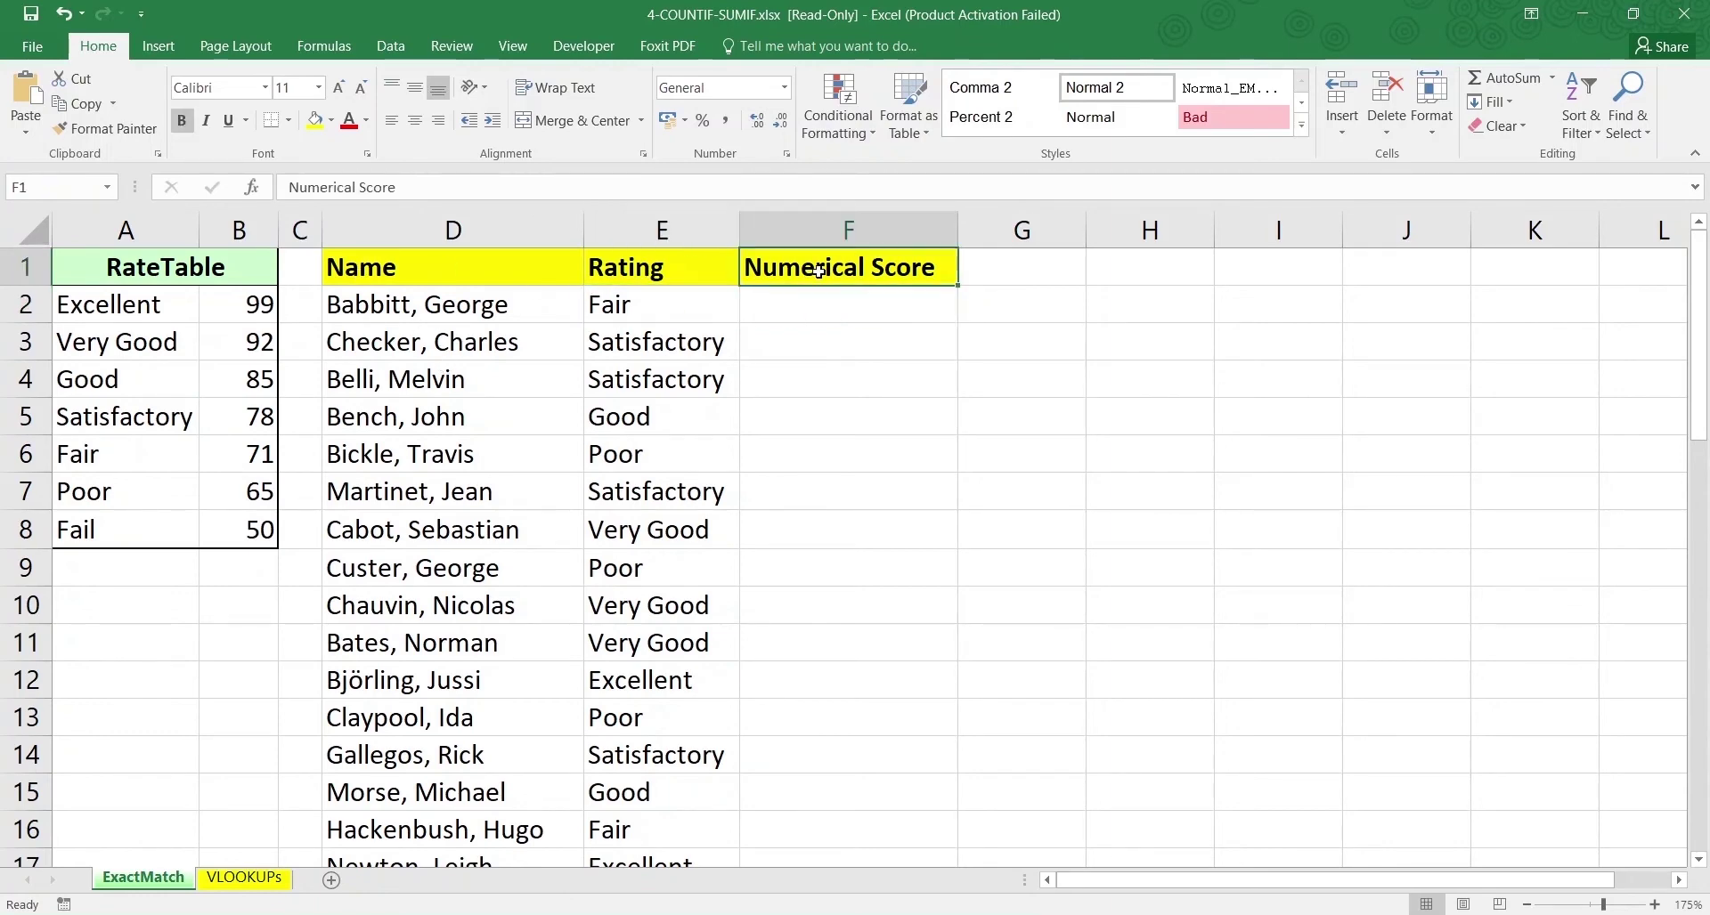
click(817, 315)
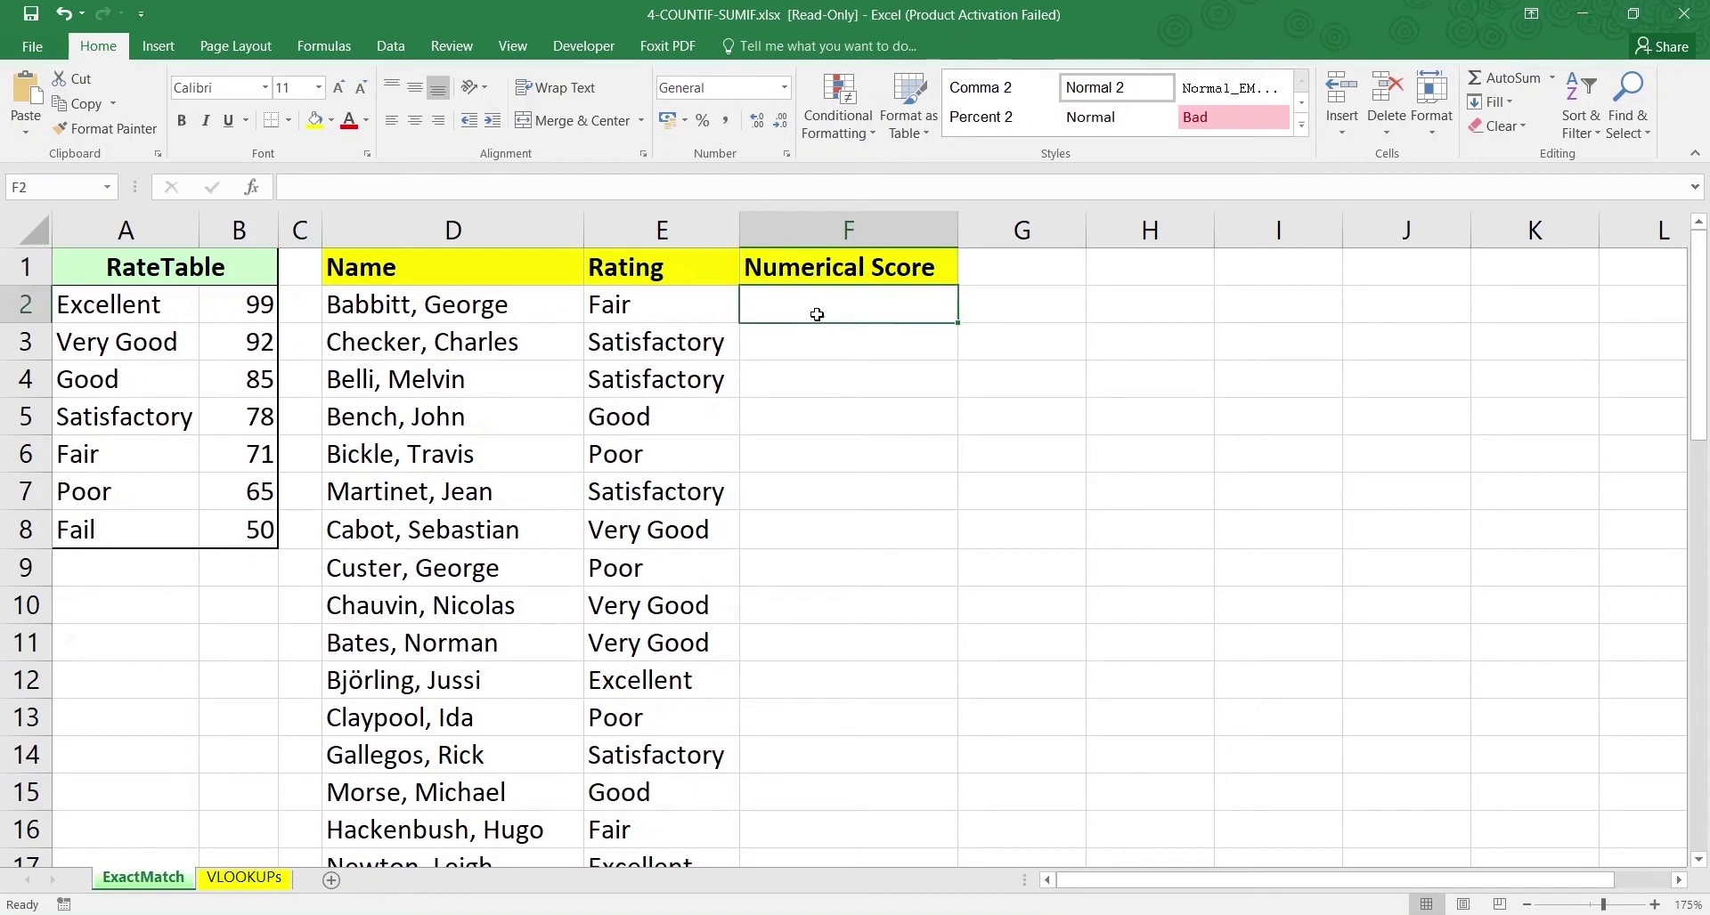
click(627, 347)
scroll(628, 346, down, 2)
scroll(628, 347, up, 2)
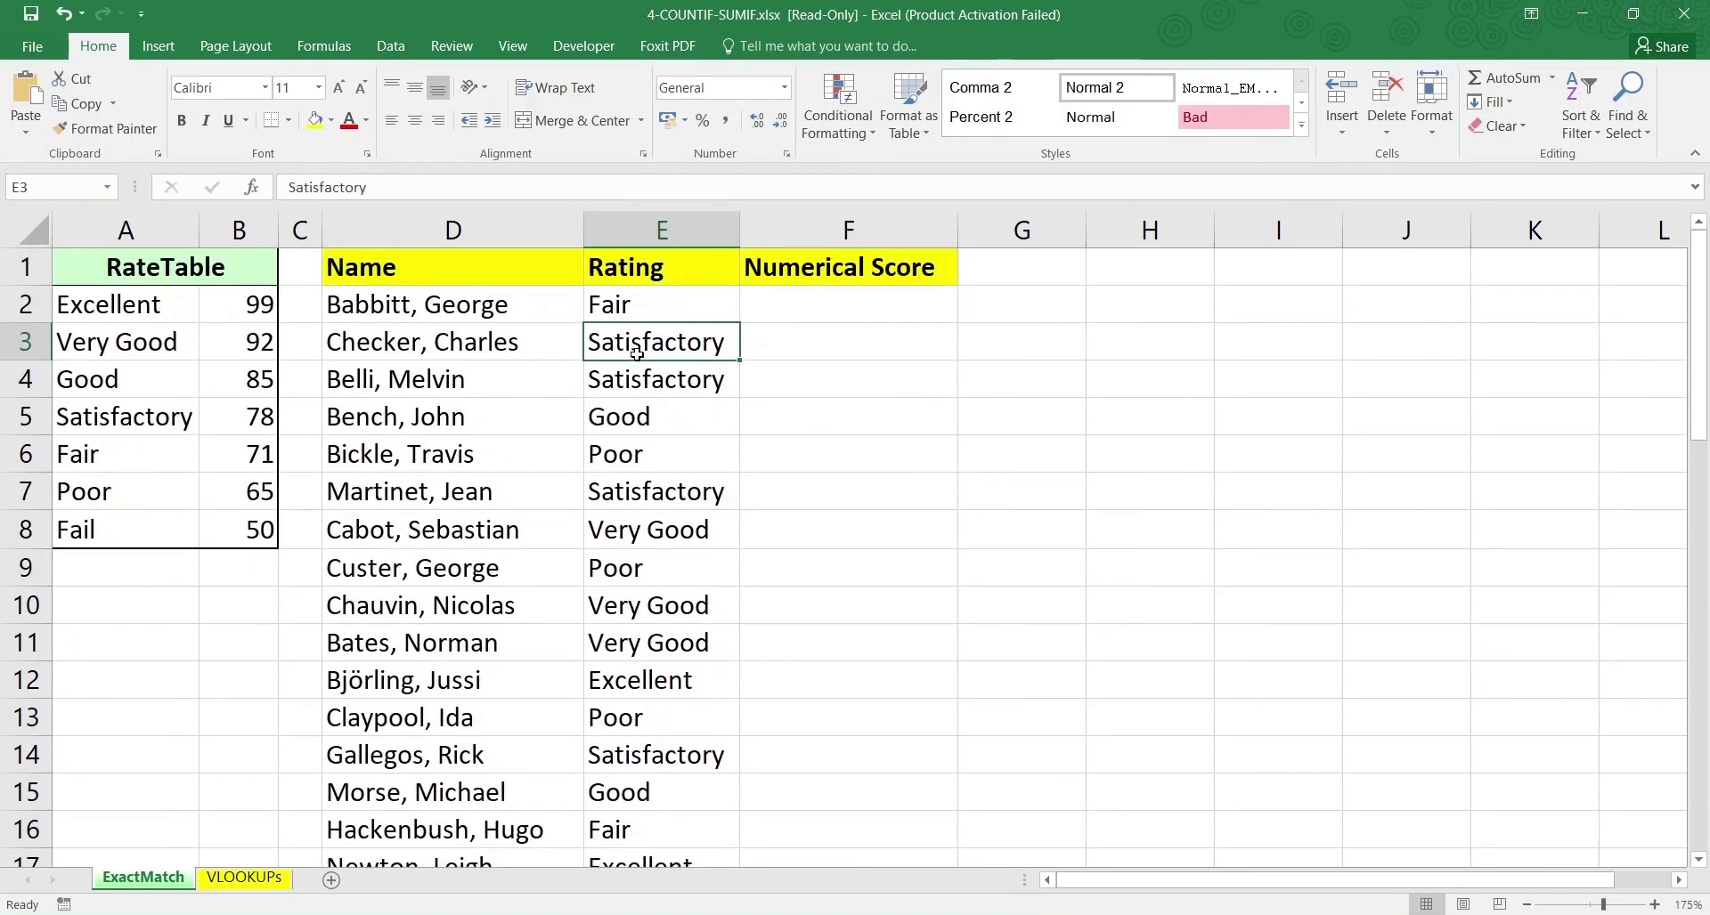
Begin a VLOOKUP formula in F2 under Numerical Score with rating cell E2 as the lookup value
click(758, 317)
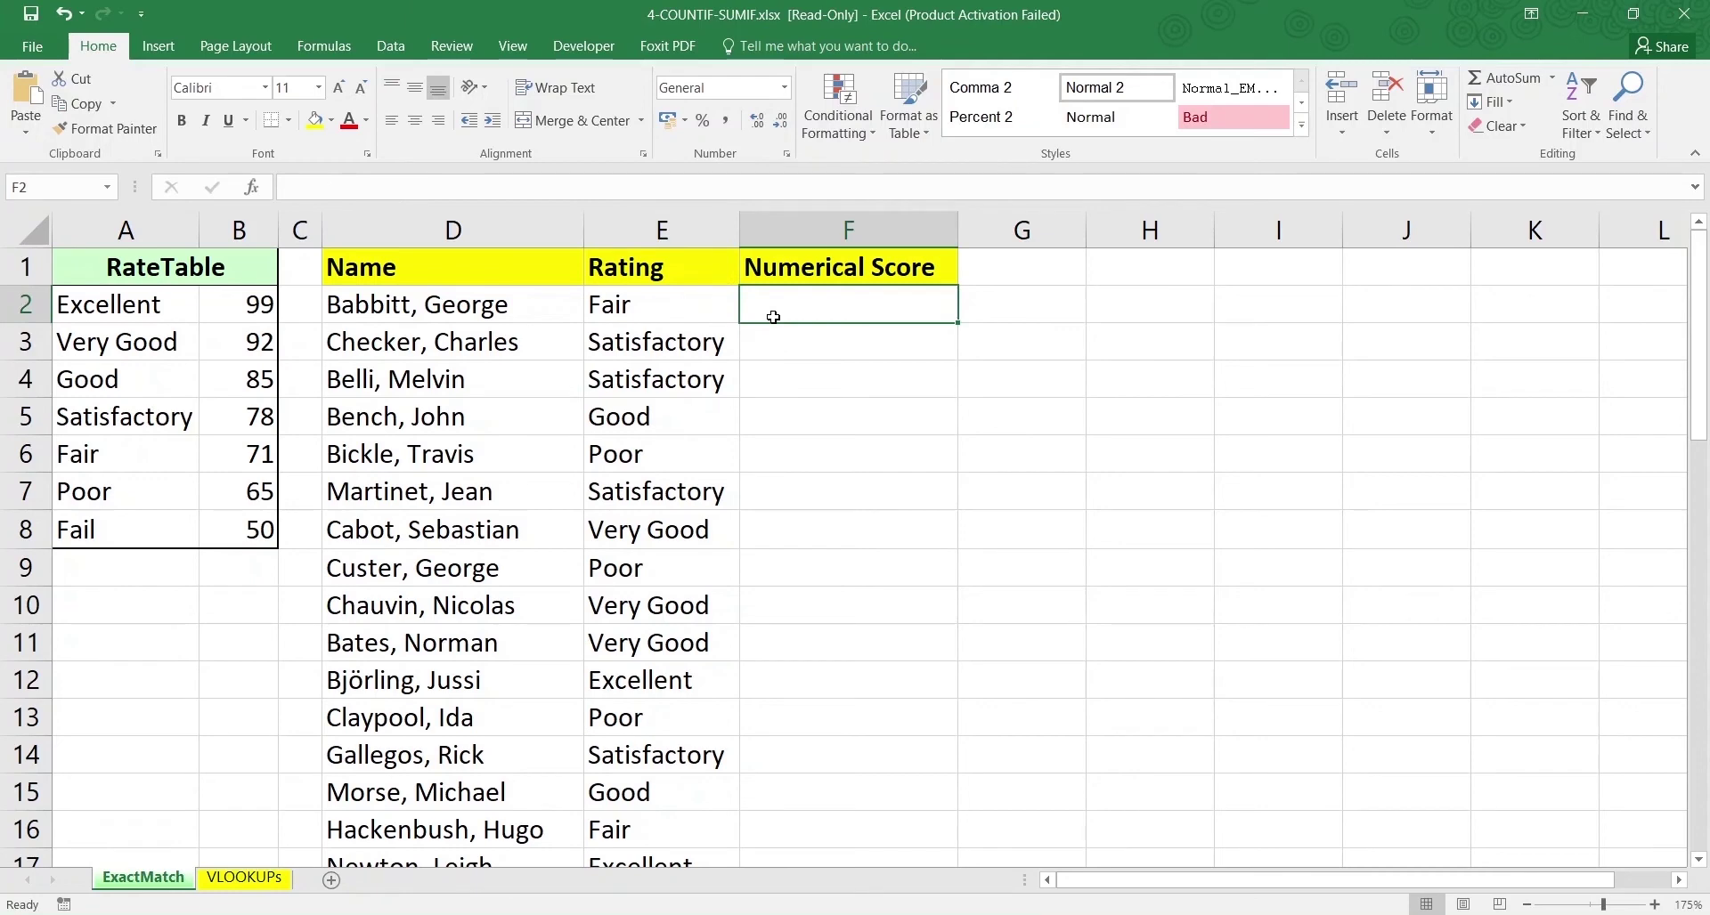
text(=)
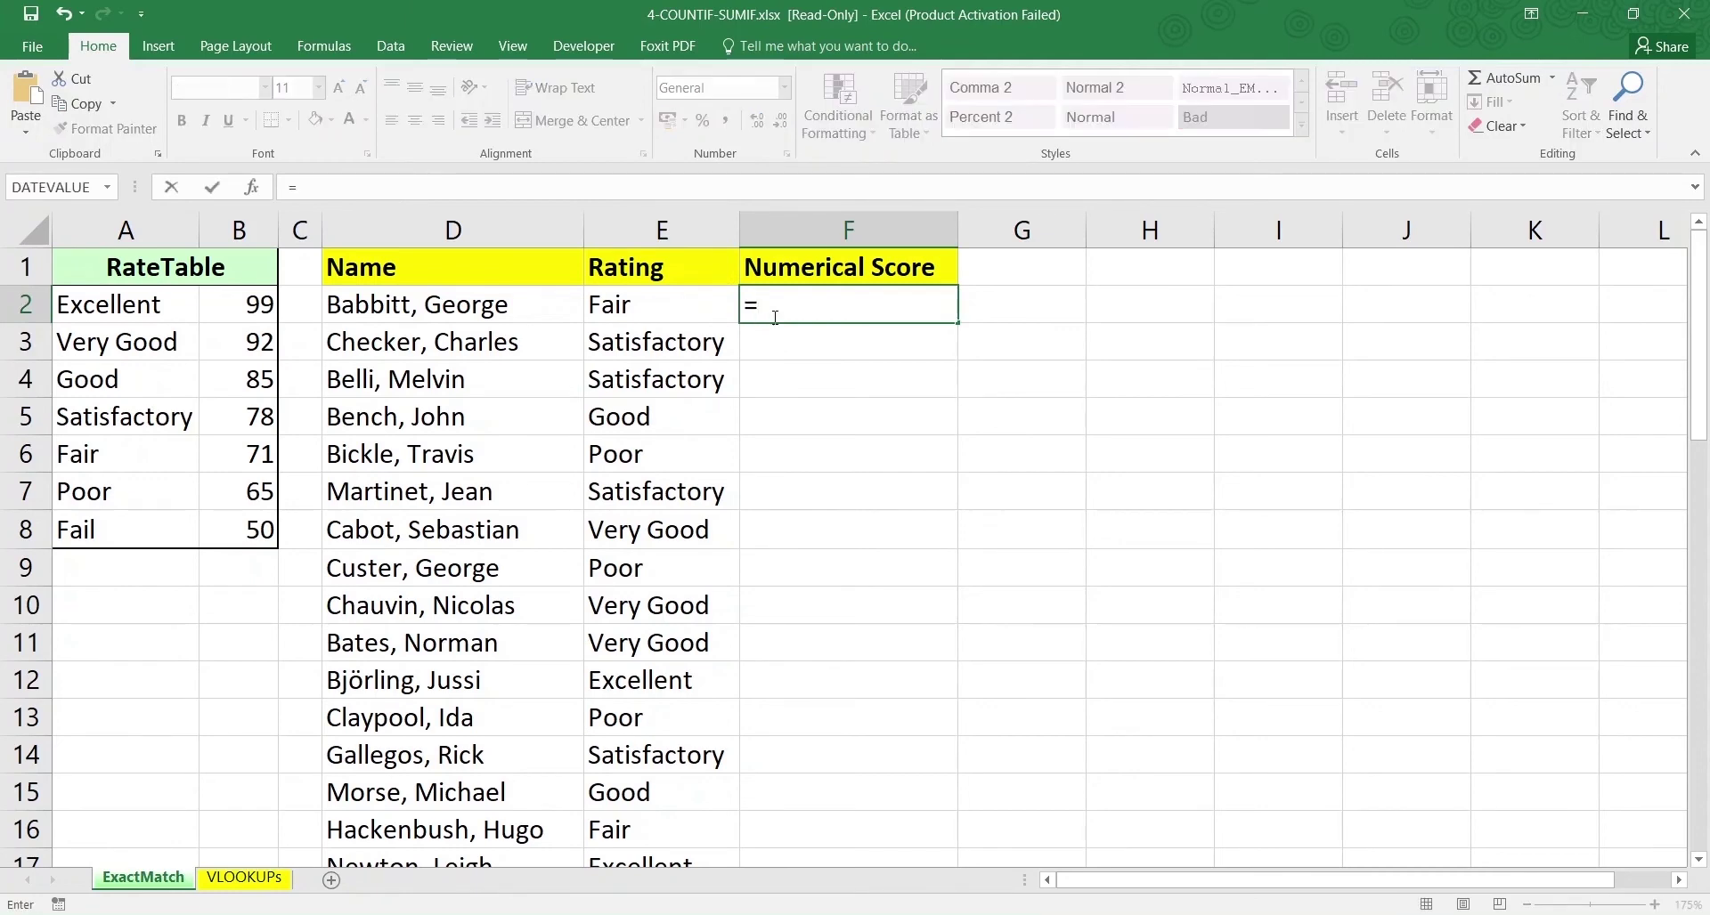
text(vl)
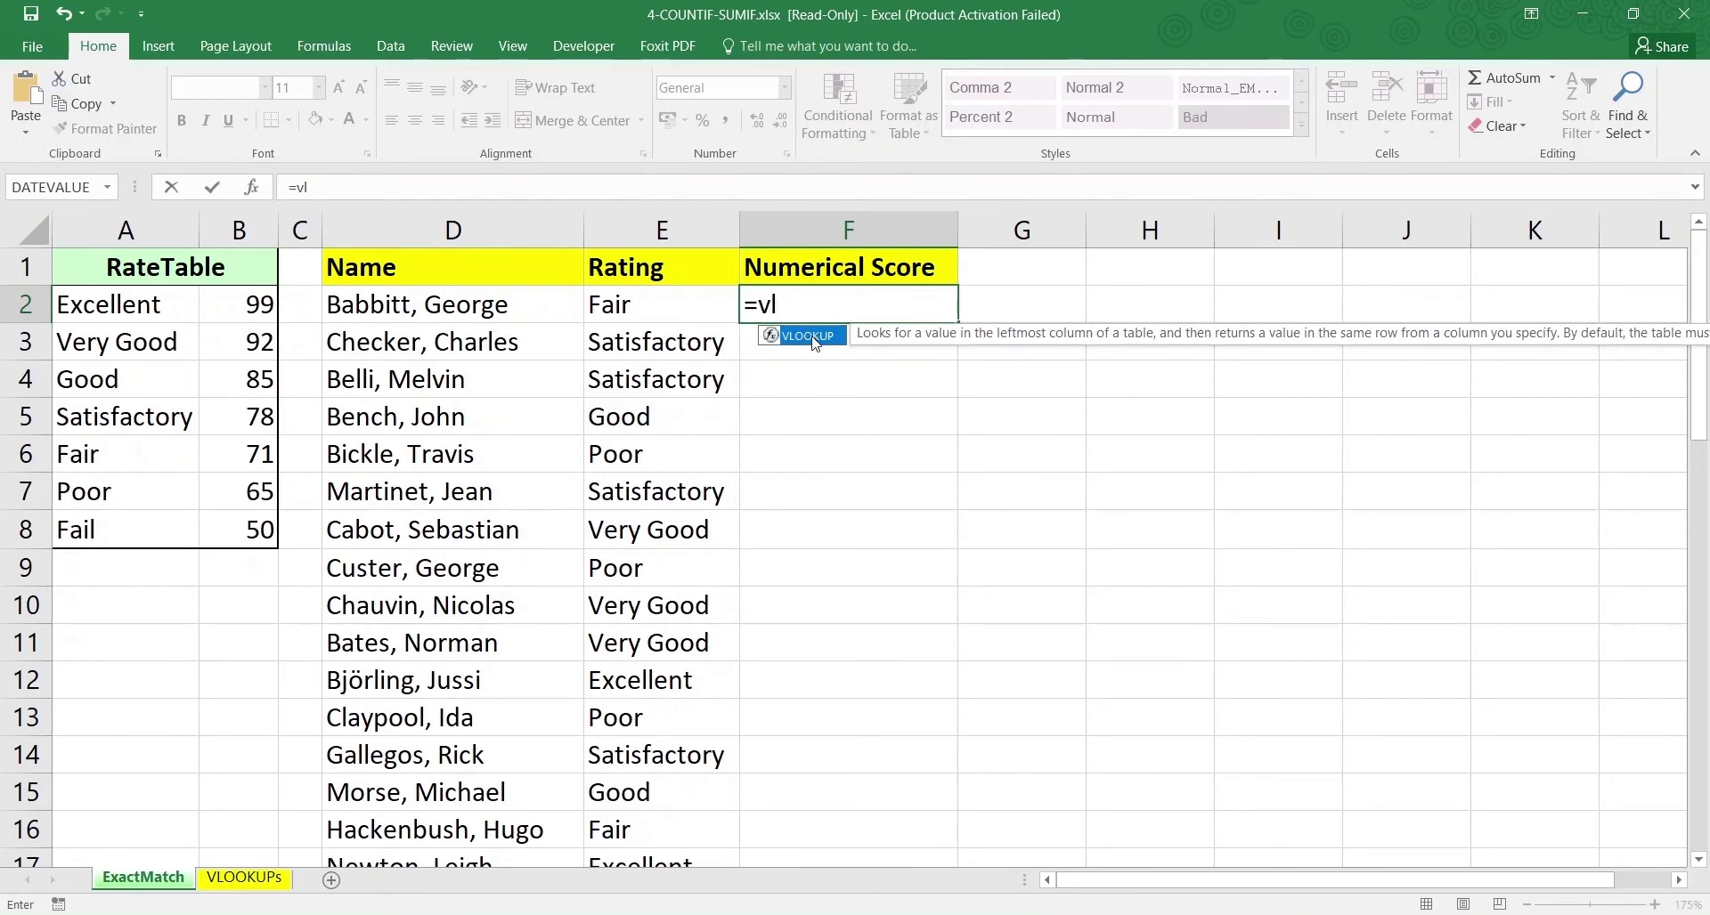
double_click(806, 336)
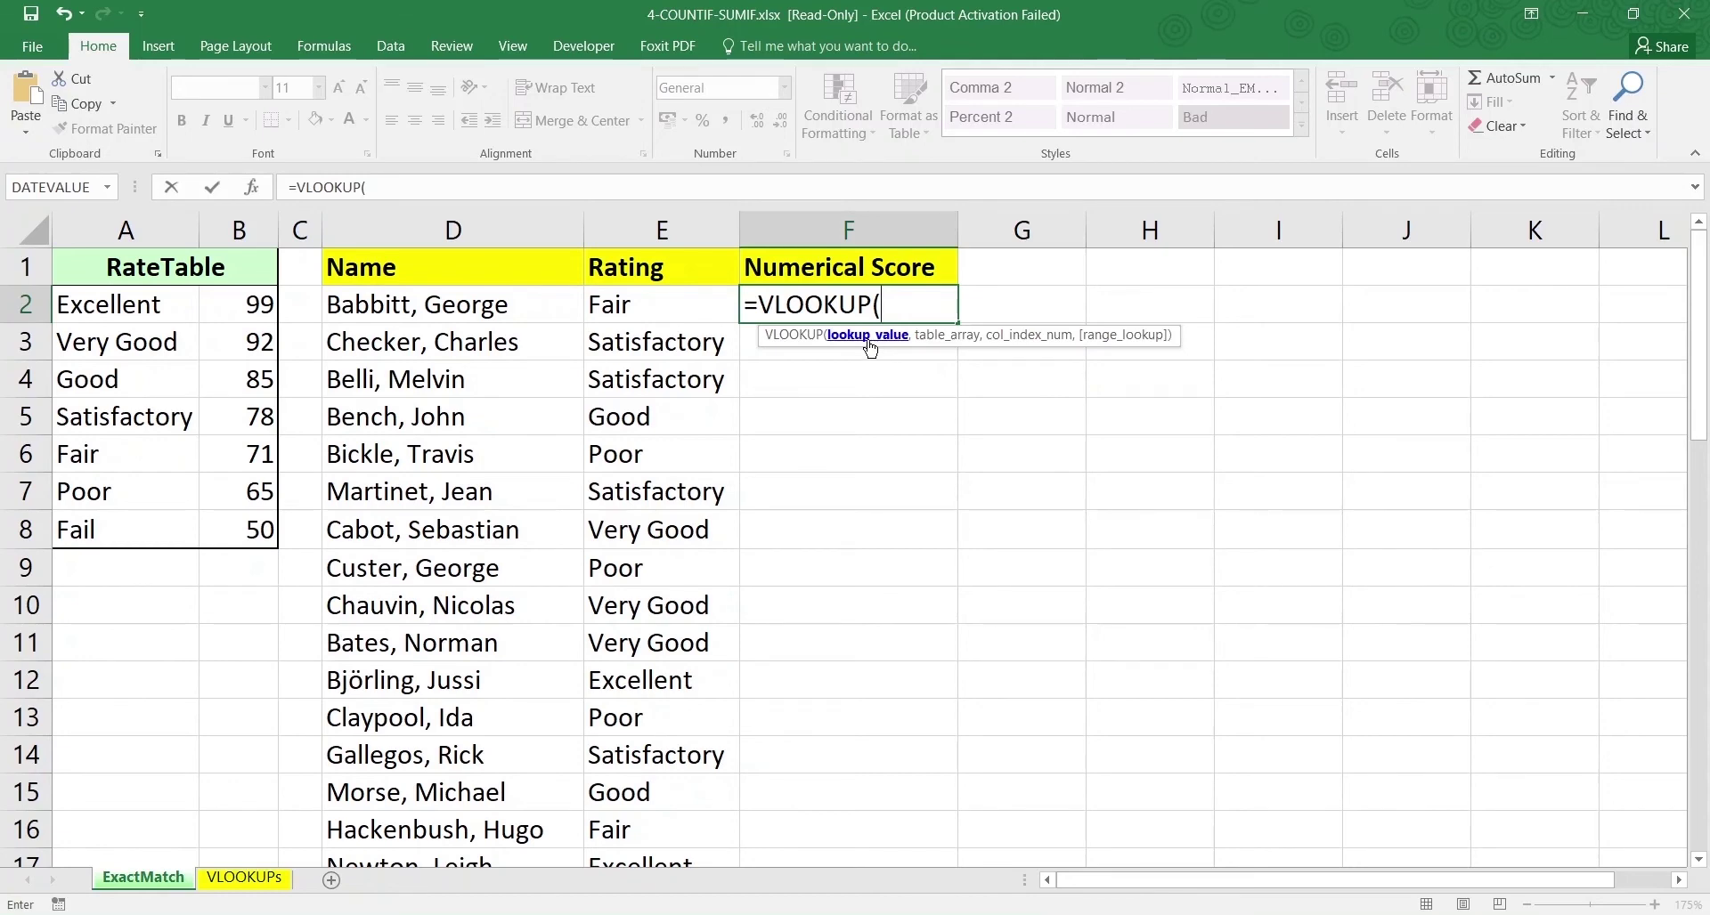
click(657, 308)
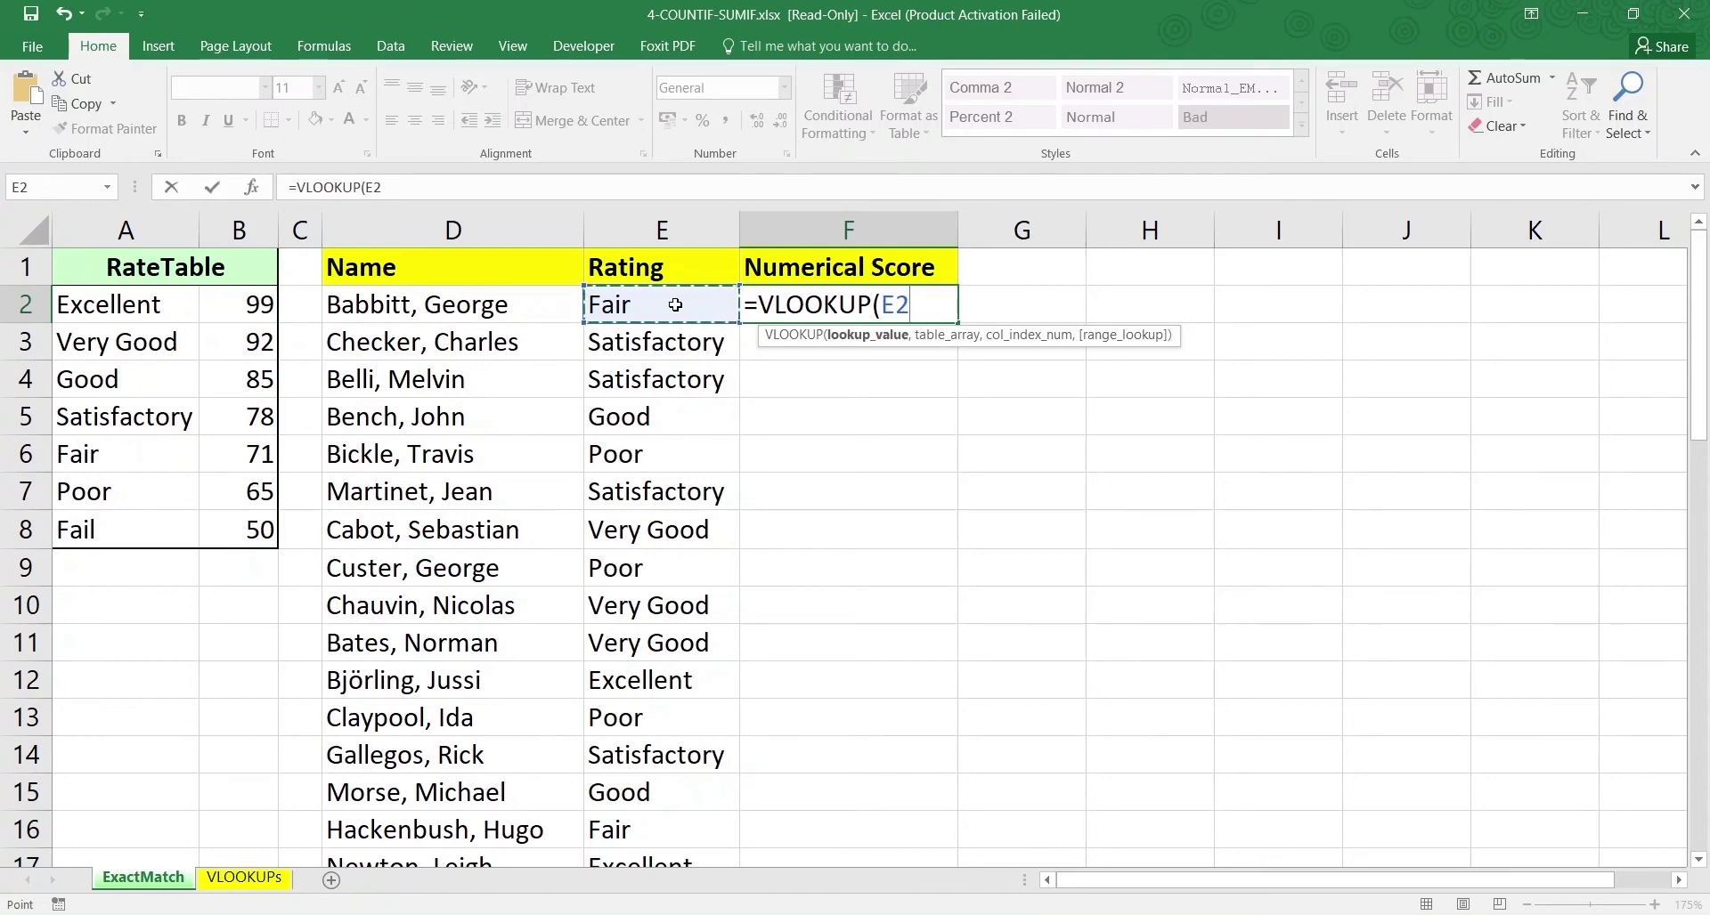
text(,)
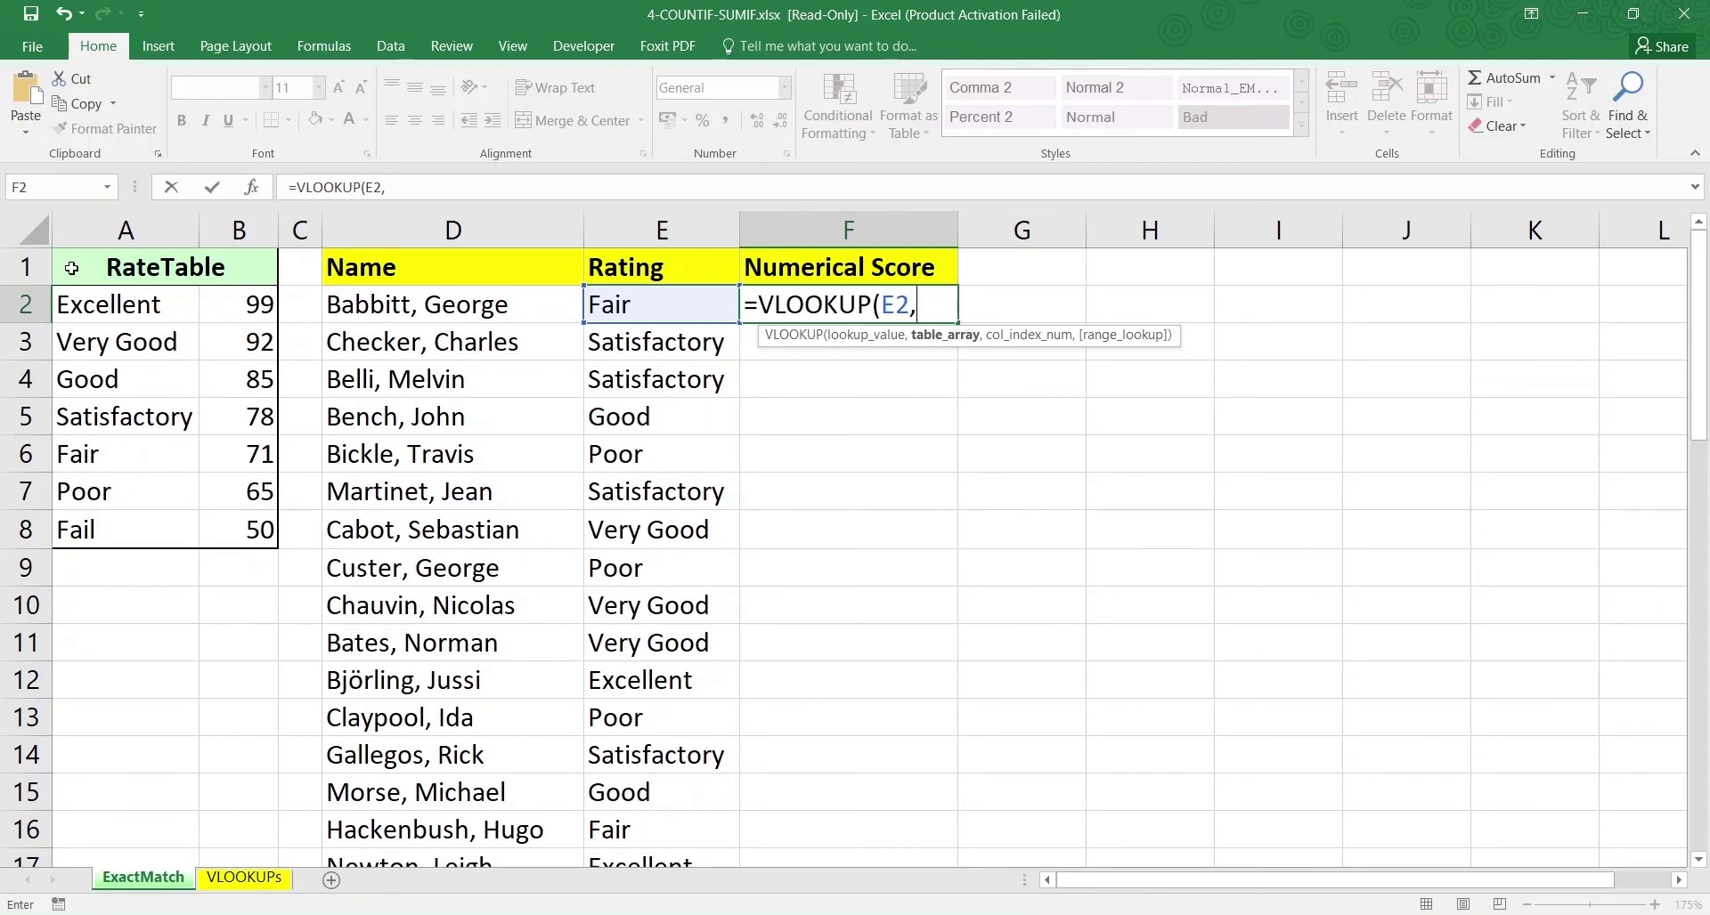
drag(72, 268, 232, 538)
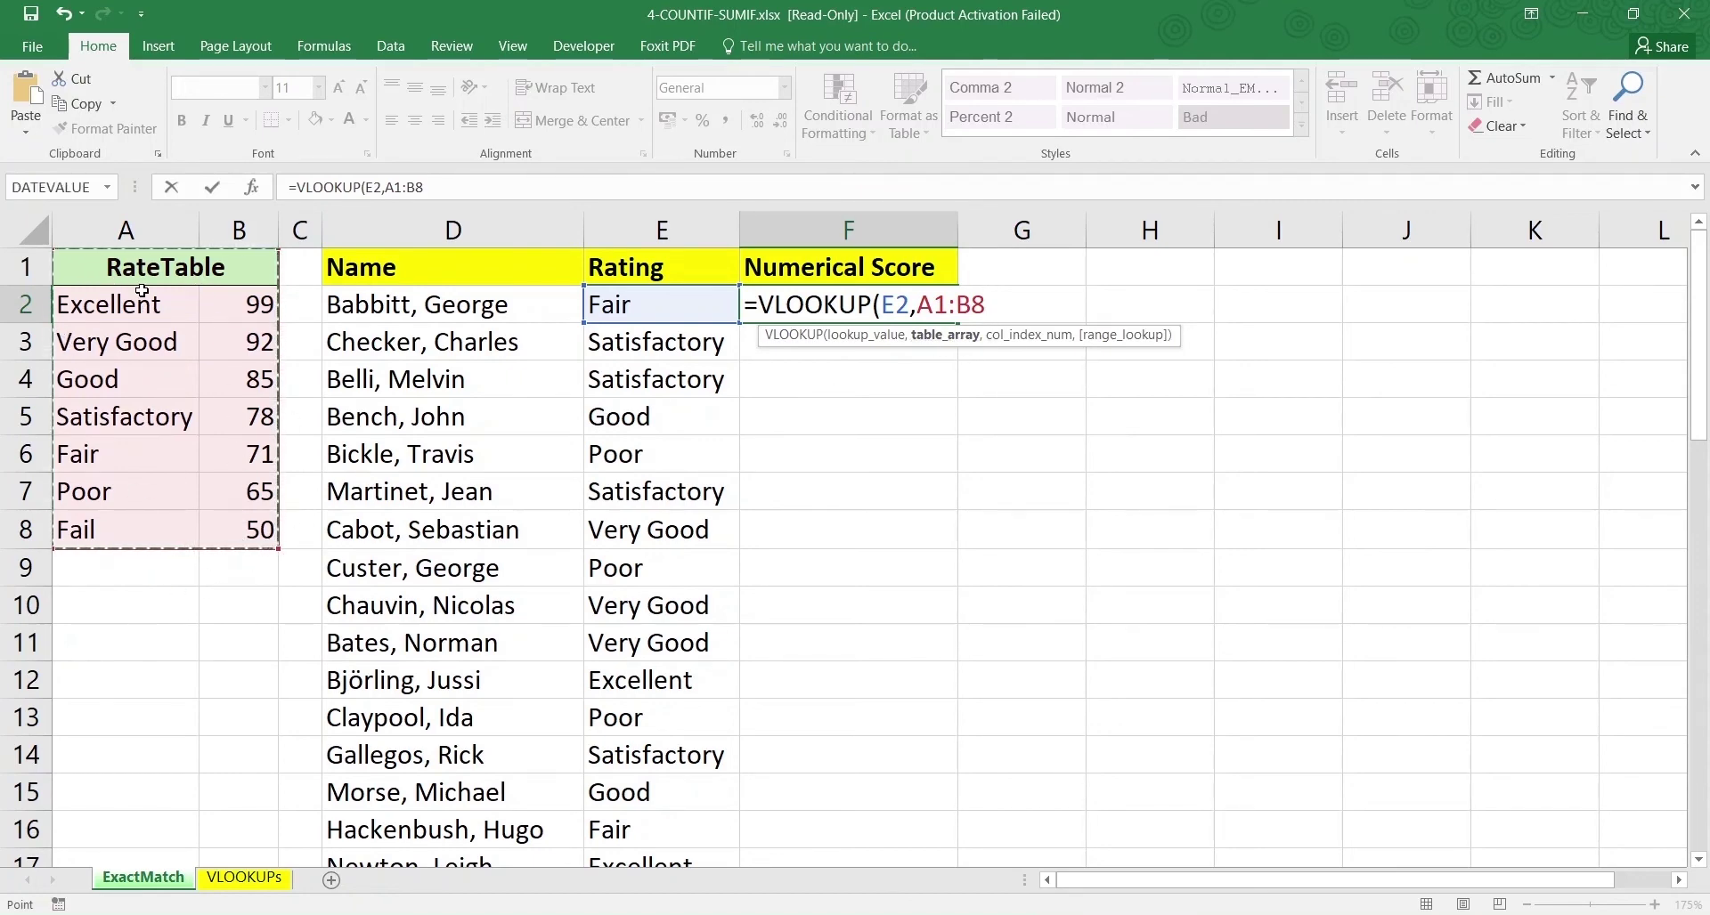
drag(218, 231, 191, 236)
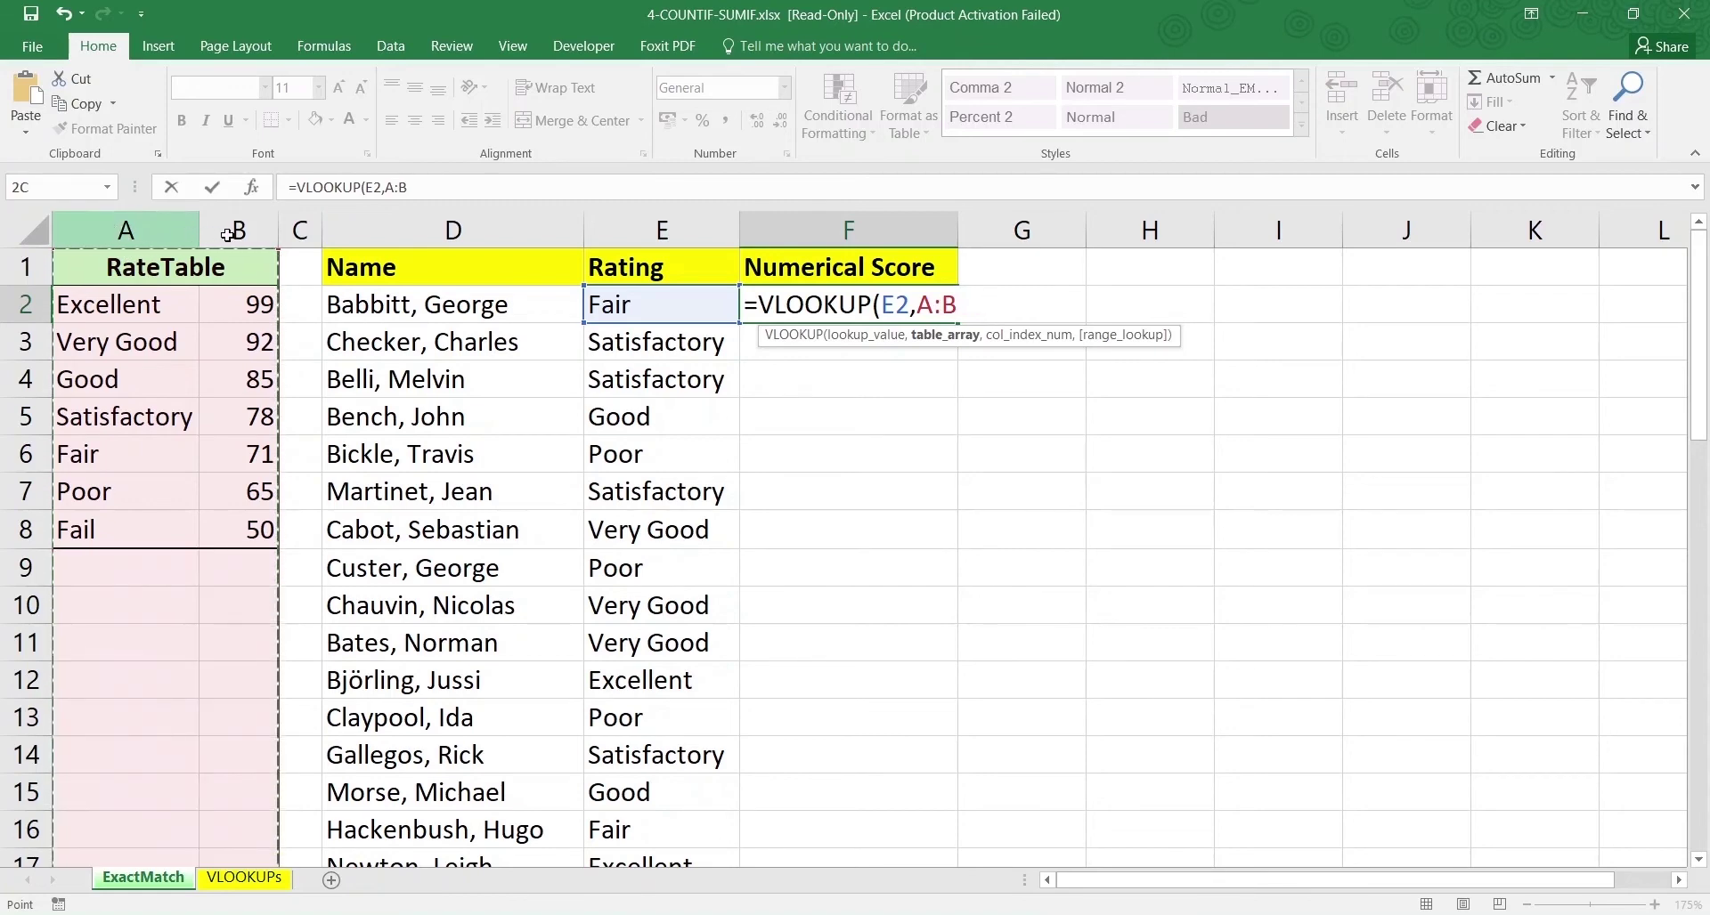
click(134, 558)
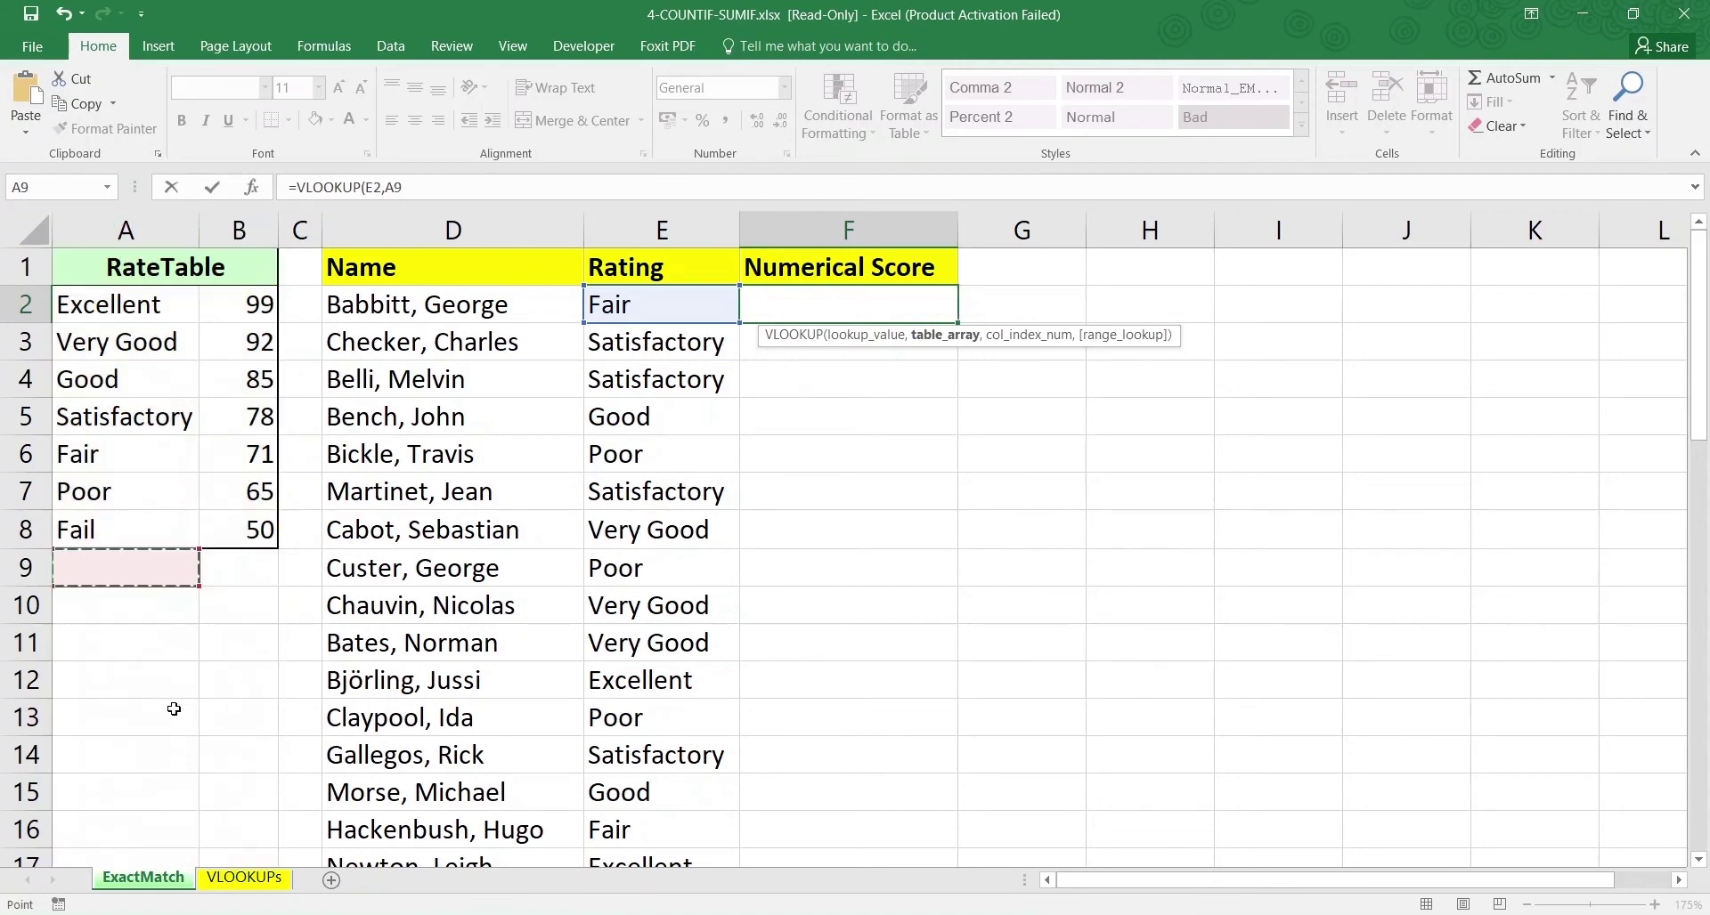
scroll(174, 709, down, 15)
scroll(182, 706, up, 15)
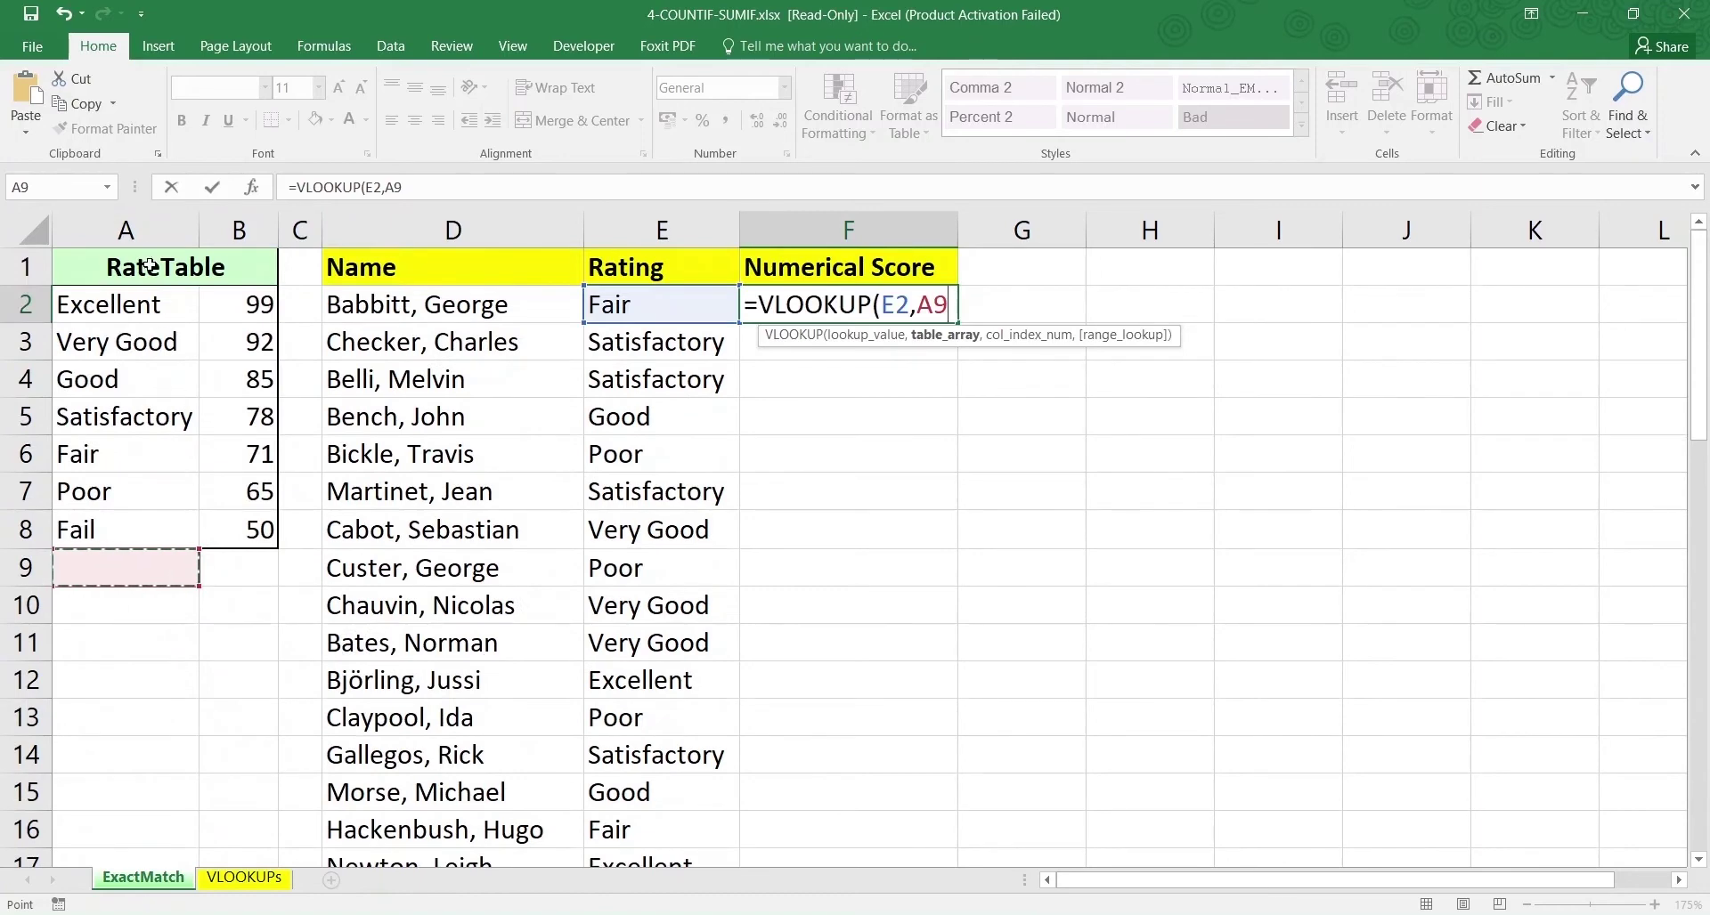
Set the table array of the F2 VLOOKUP formula to the whole RateTable columns A:B
drag(138, 218, 238, 224)
click(102, 638)
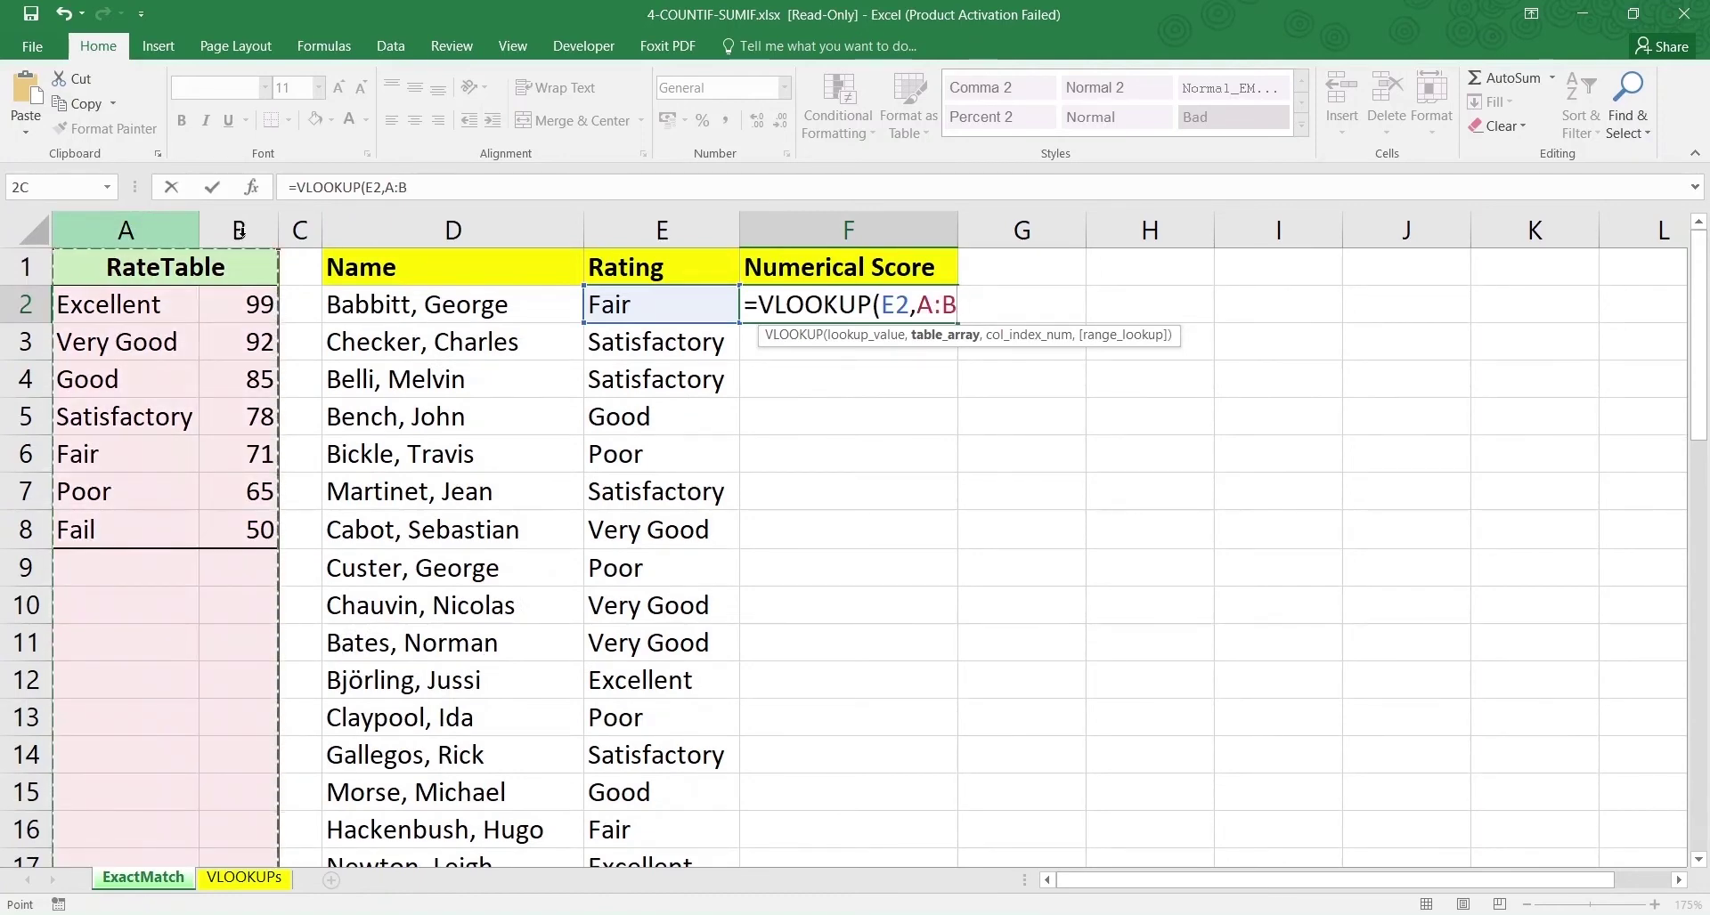
scroll(269, 635, down, 10)
scroll(270, 635, up, 10)
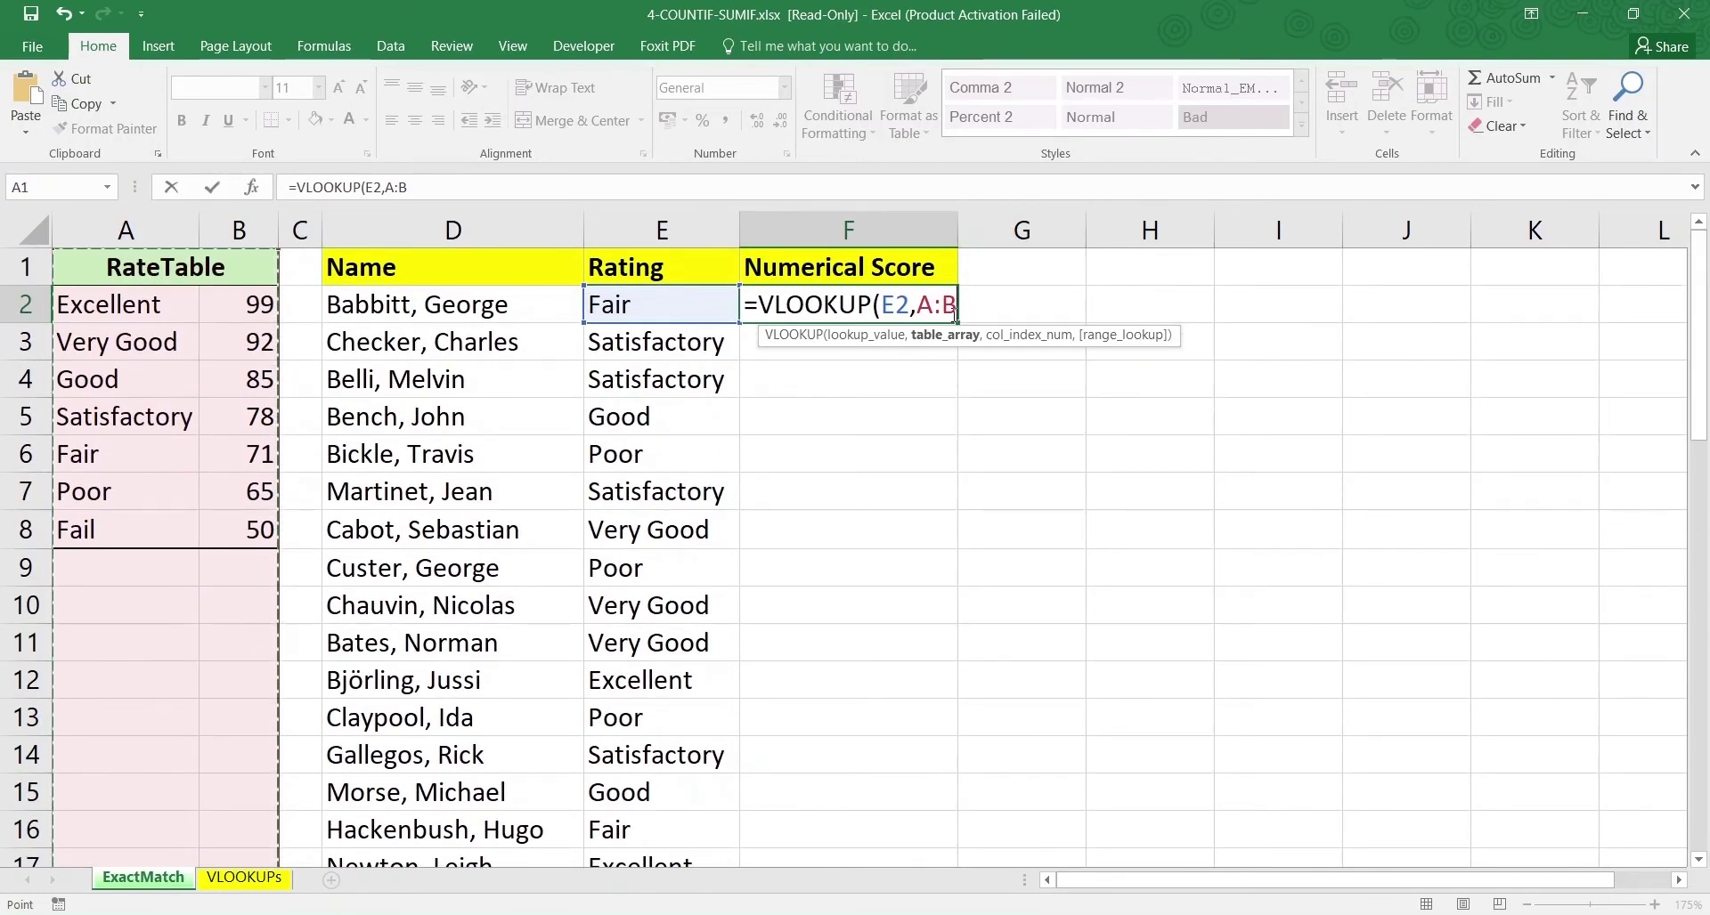
text(,)
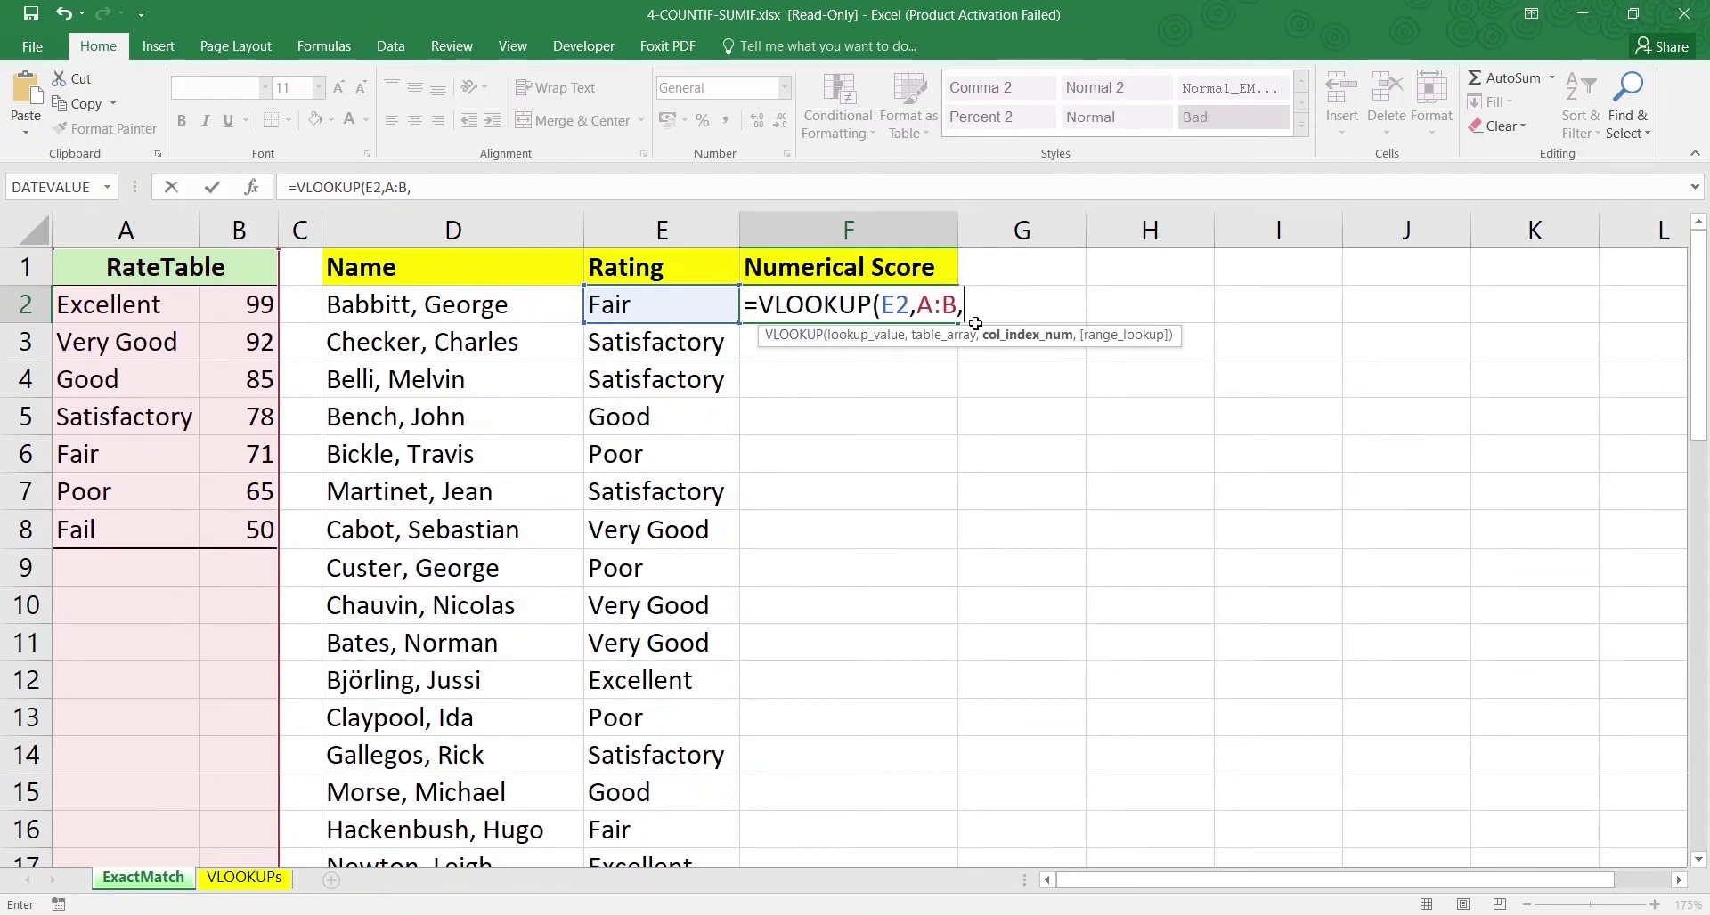
Set the column index number of the F2 VLOOKUP formula to 2, the score column of the RateTable
click(918, 306)
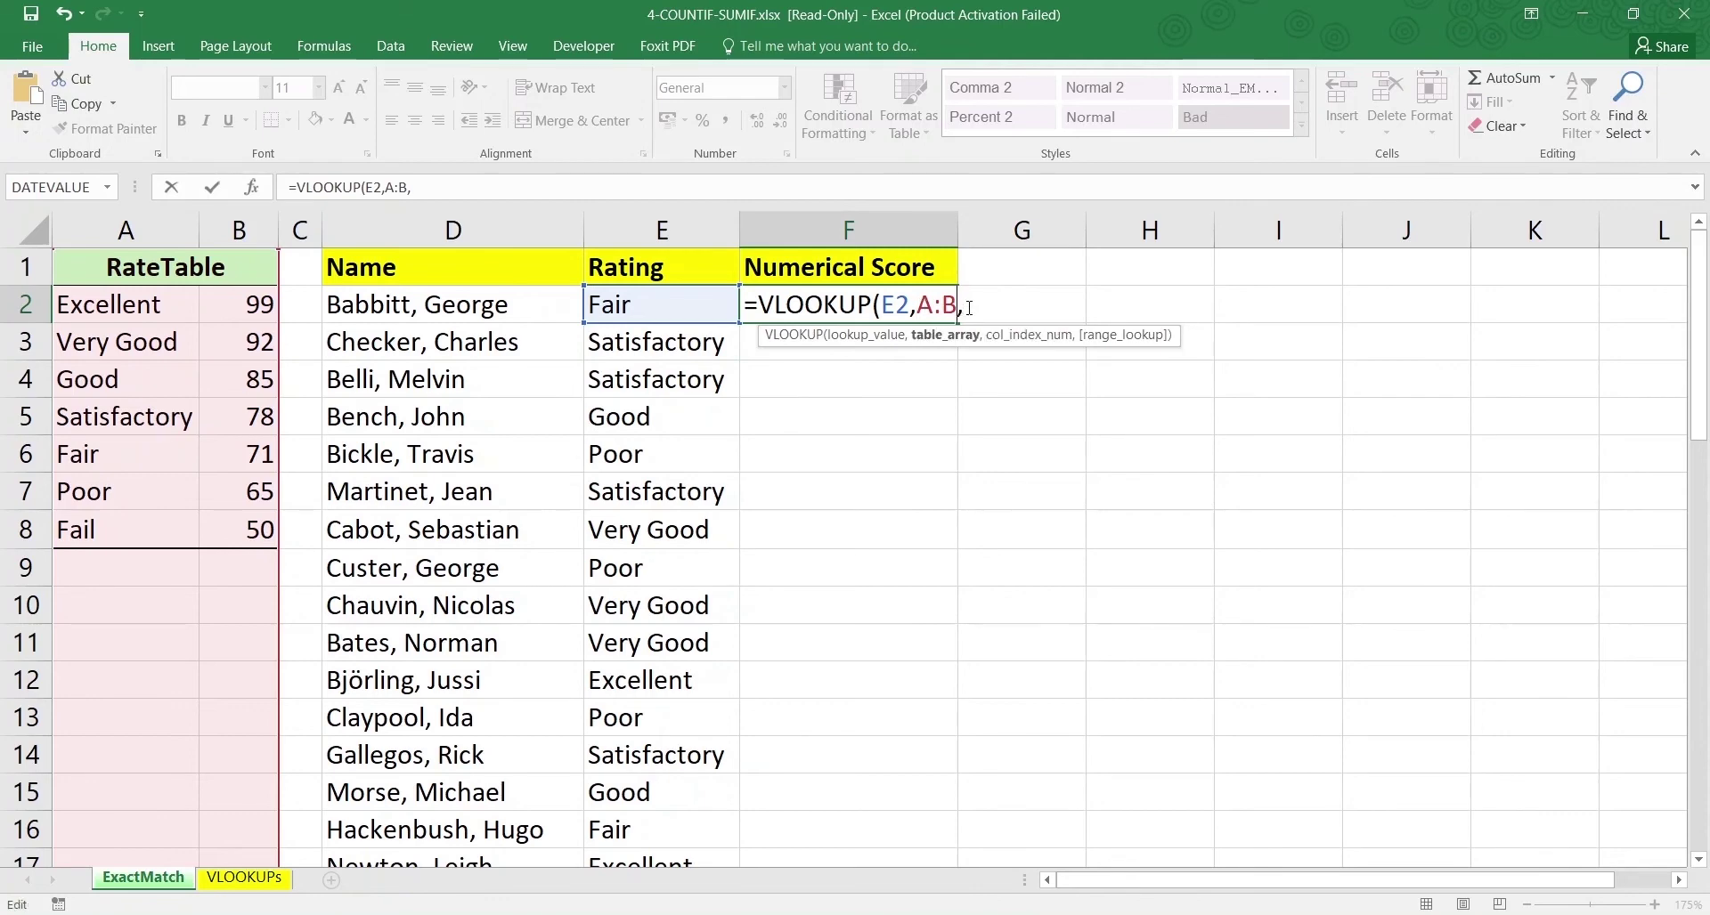
click(969, 308)
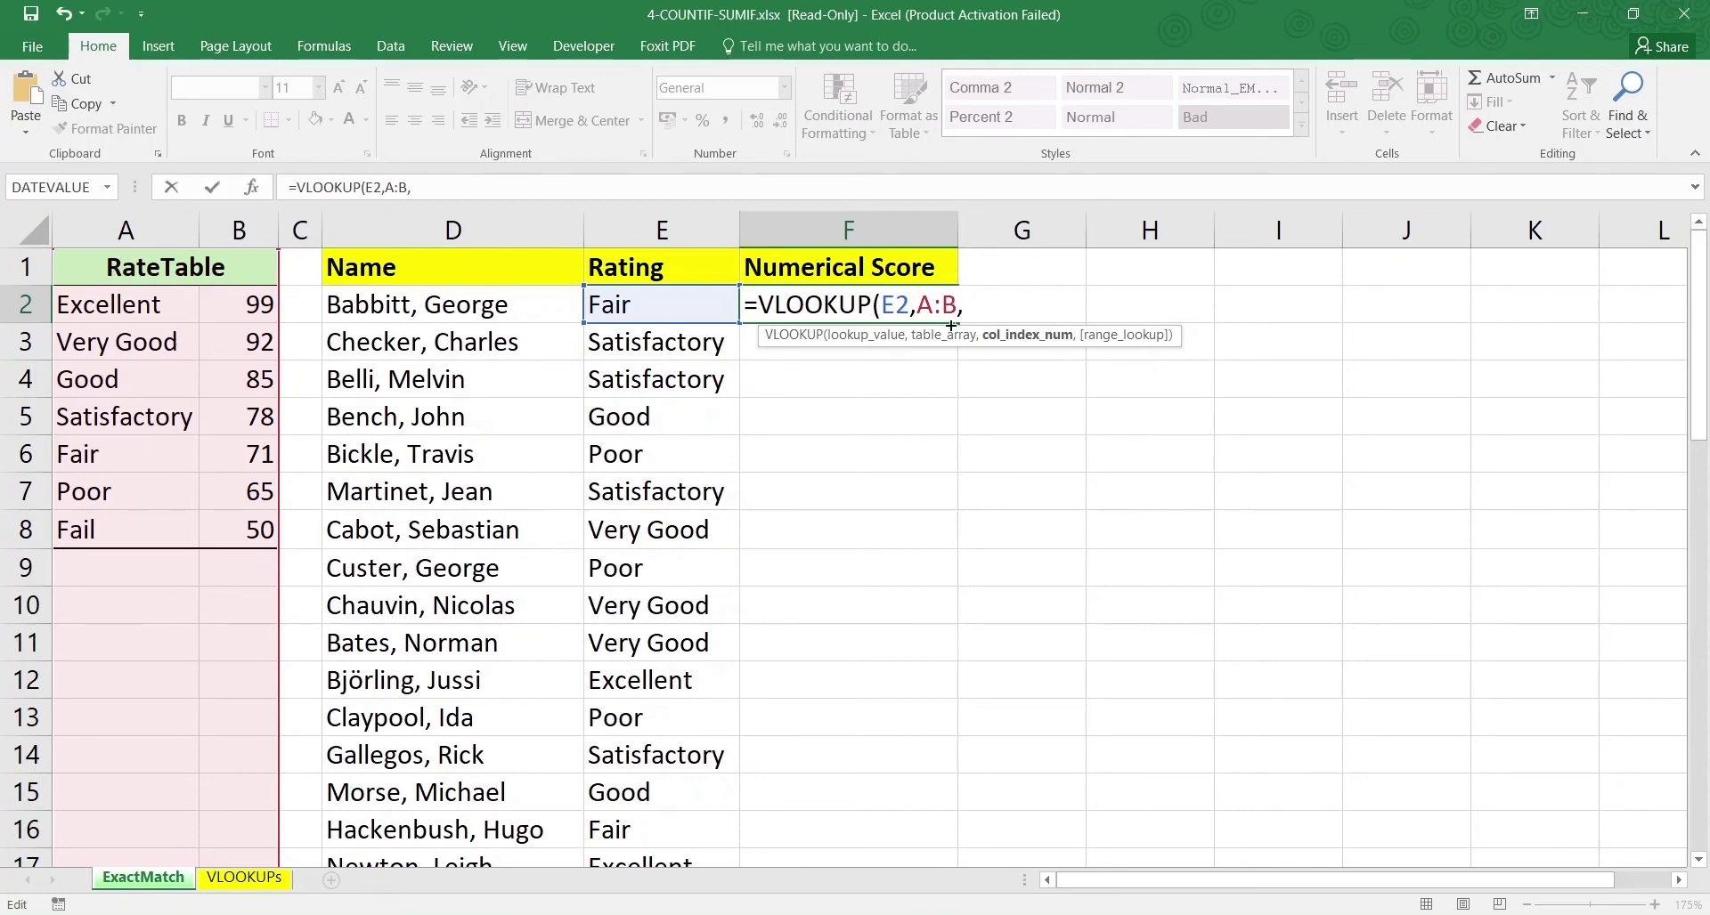
click(926, 305)
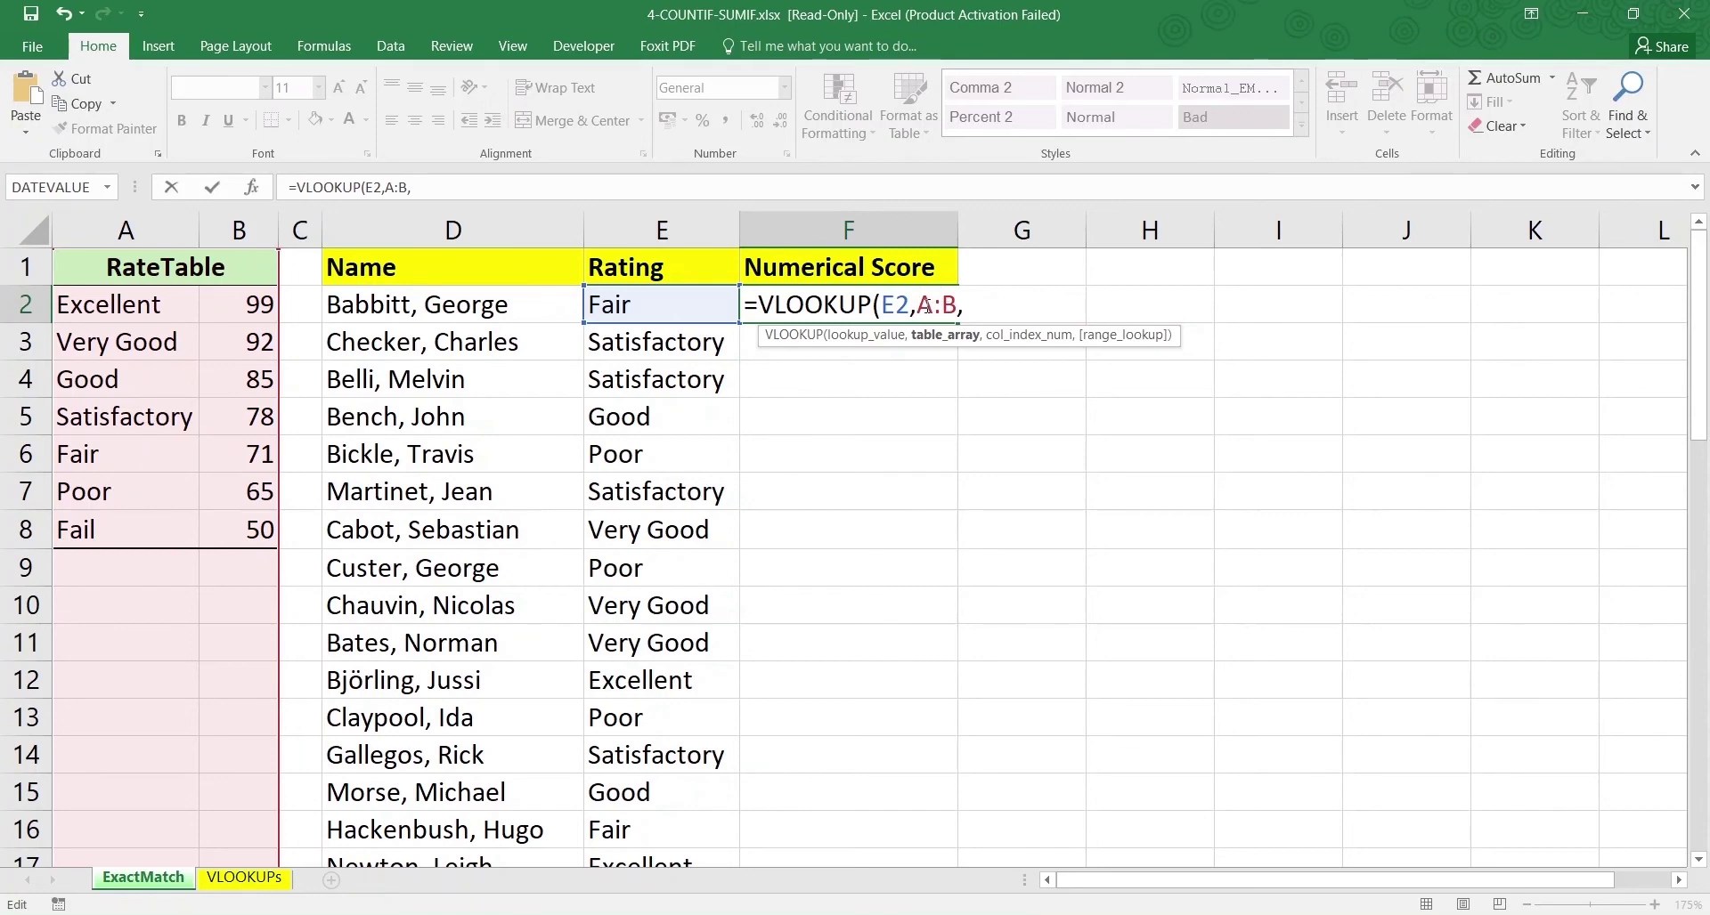
key(Right)
click(961, 306)
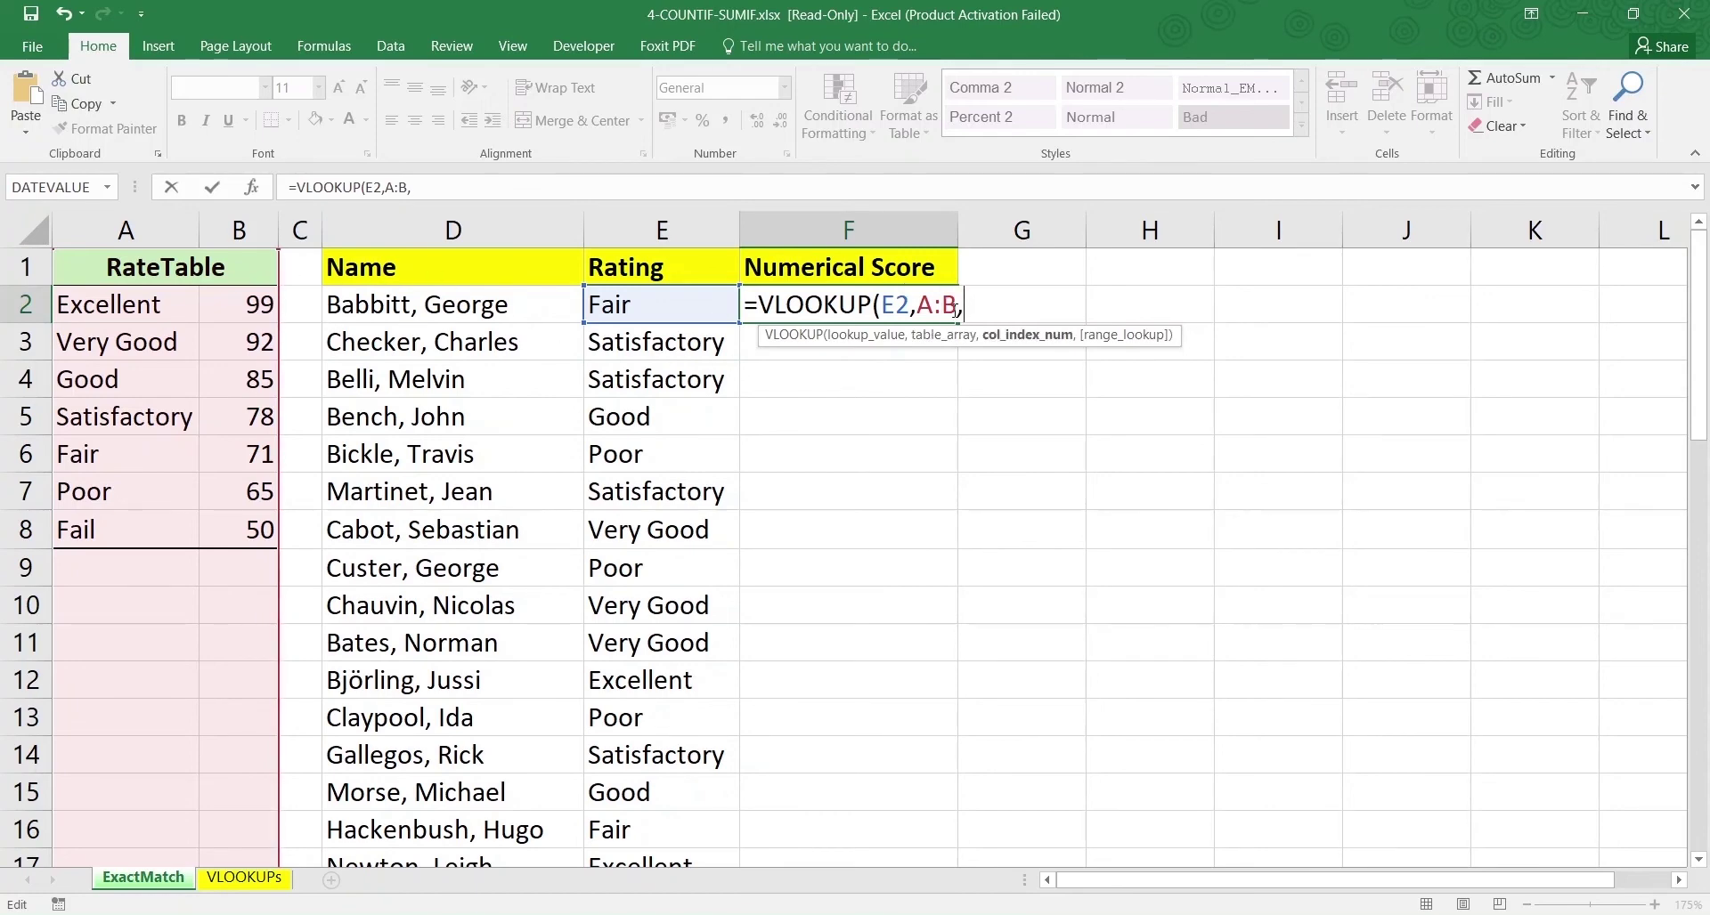
text(2,)
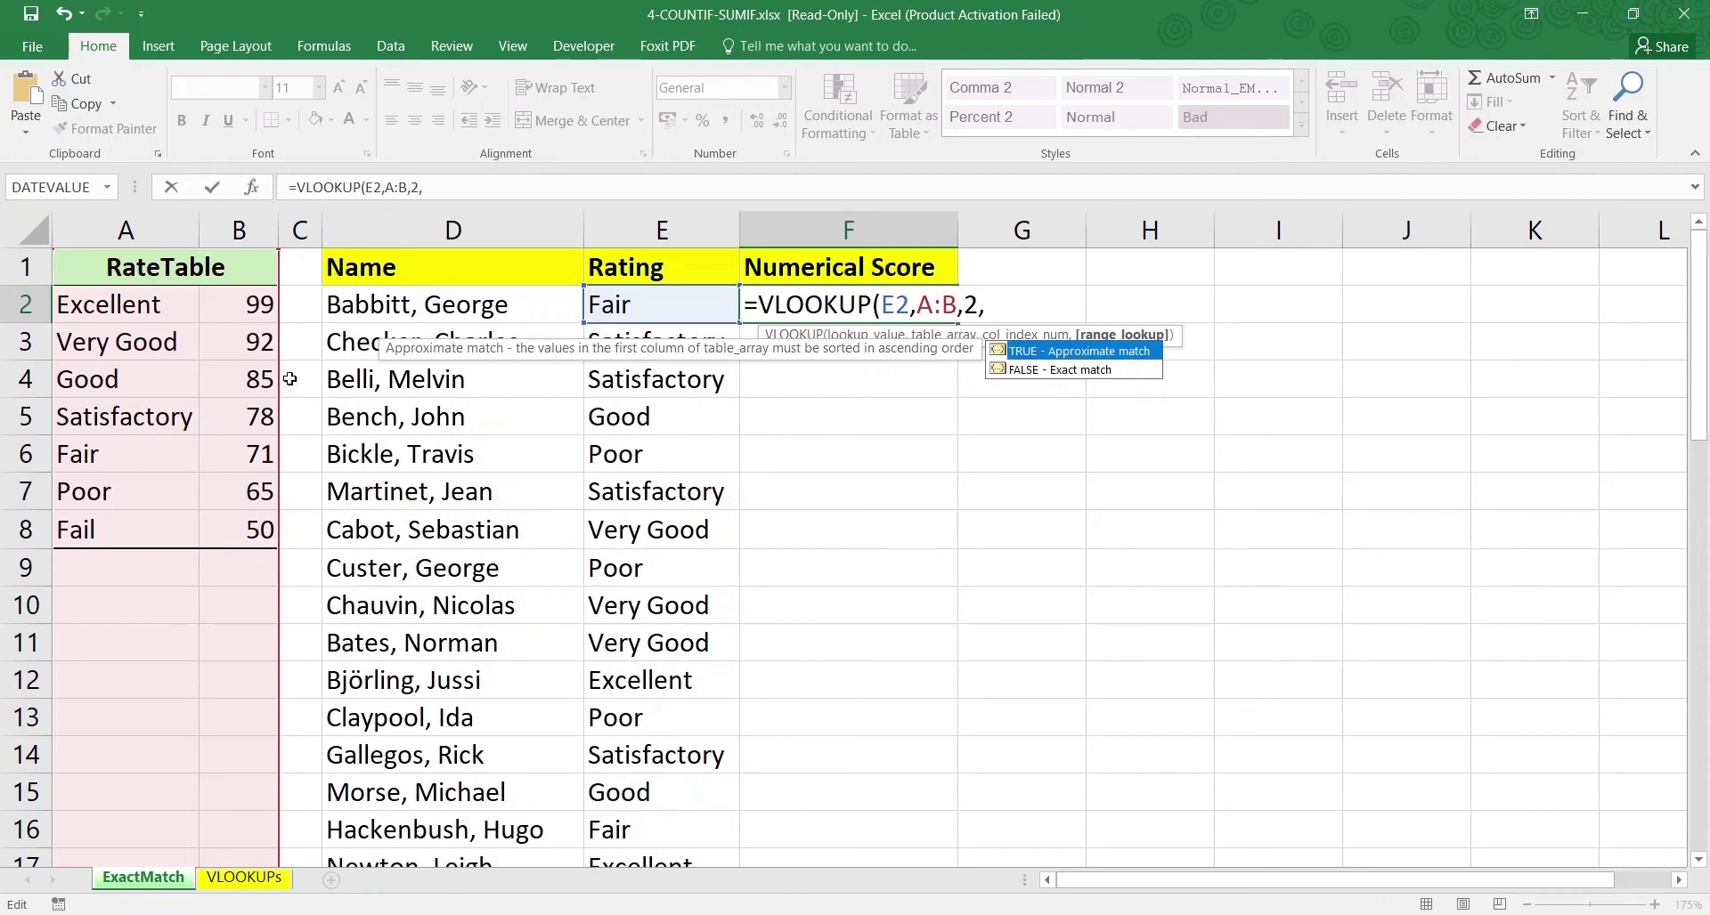
Complete the F2 VLOOKUP formula with 0 as the range lookup argument for an exact match
double_click(1024, 369)
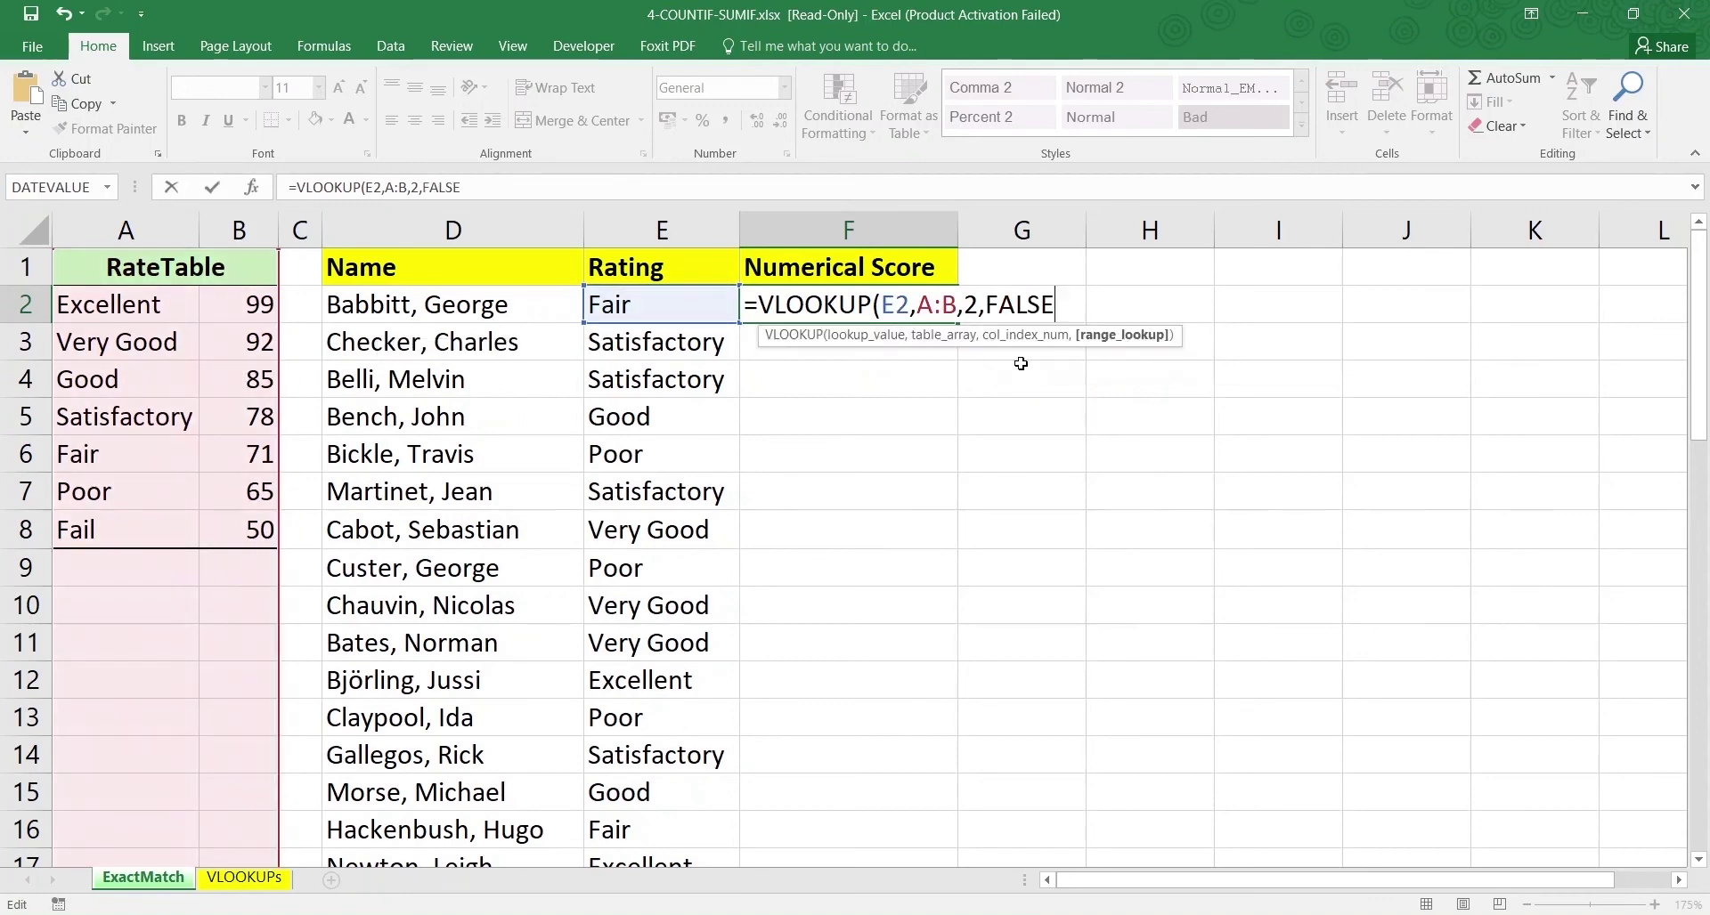
double_click(1030, 306)
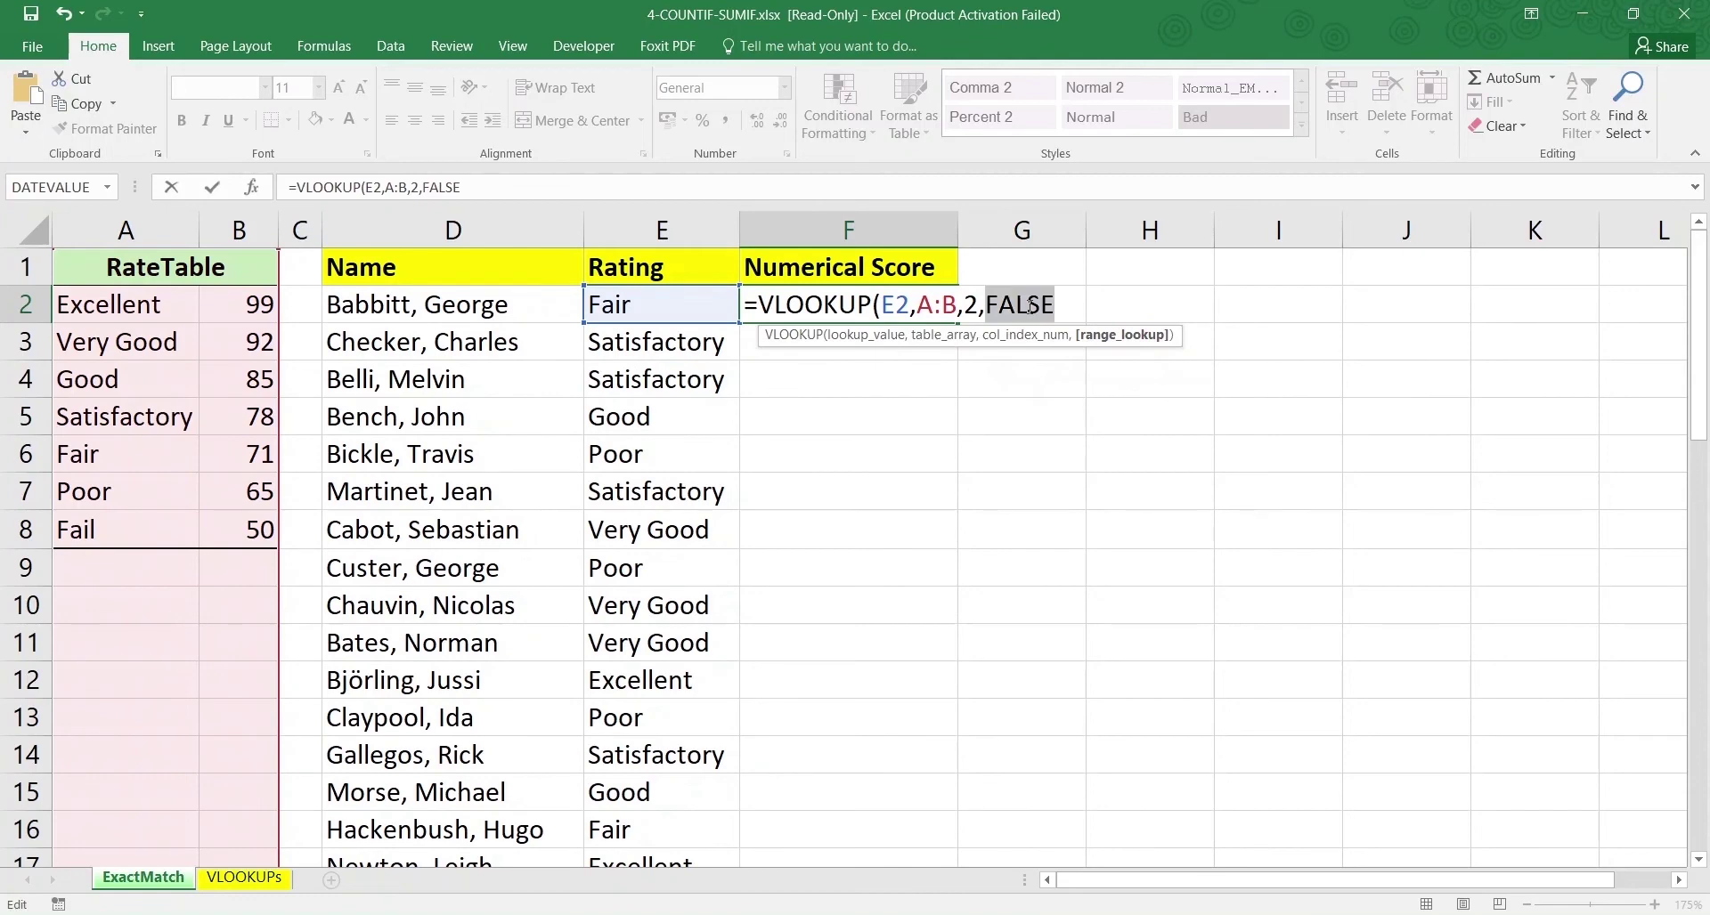
text(0)
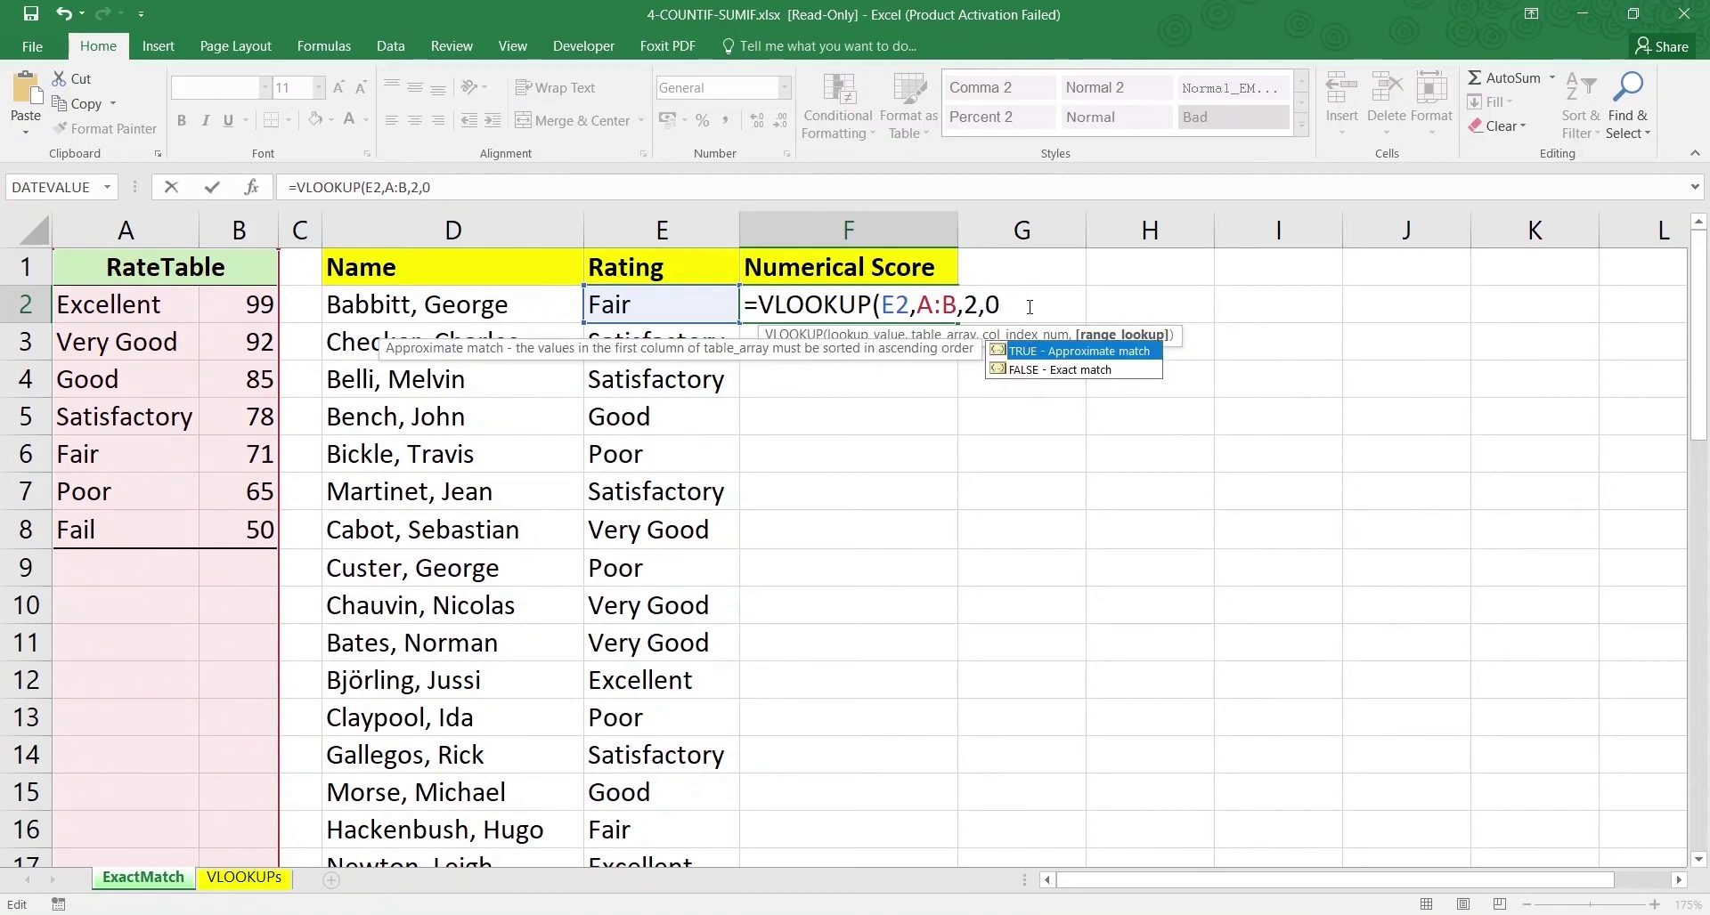
key(Return)
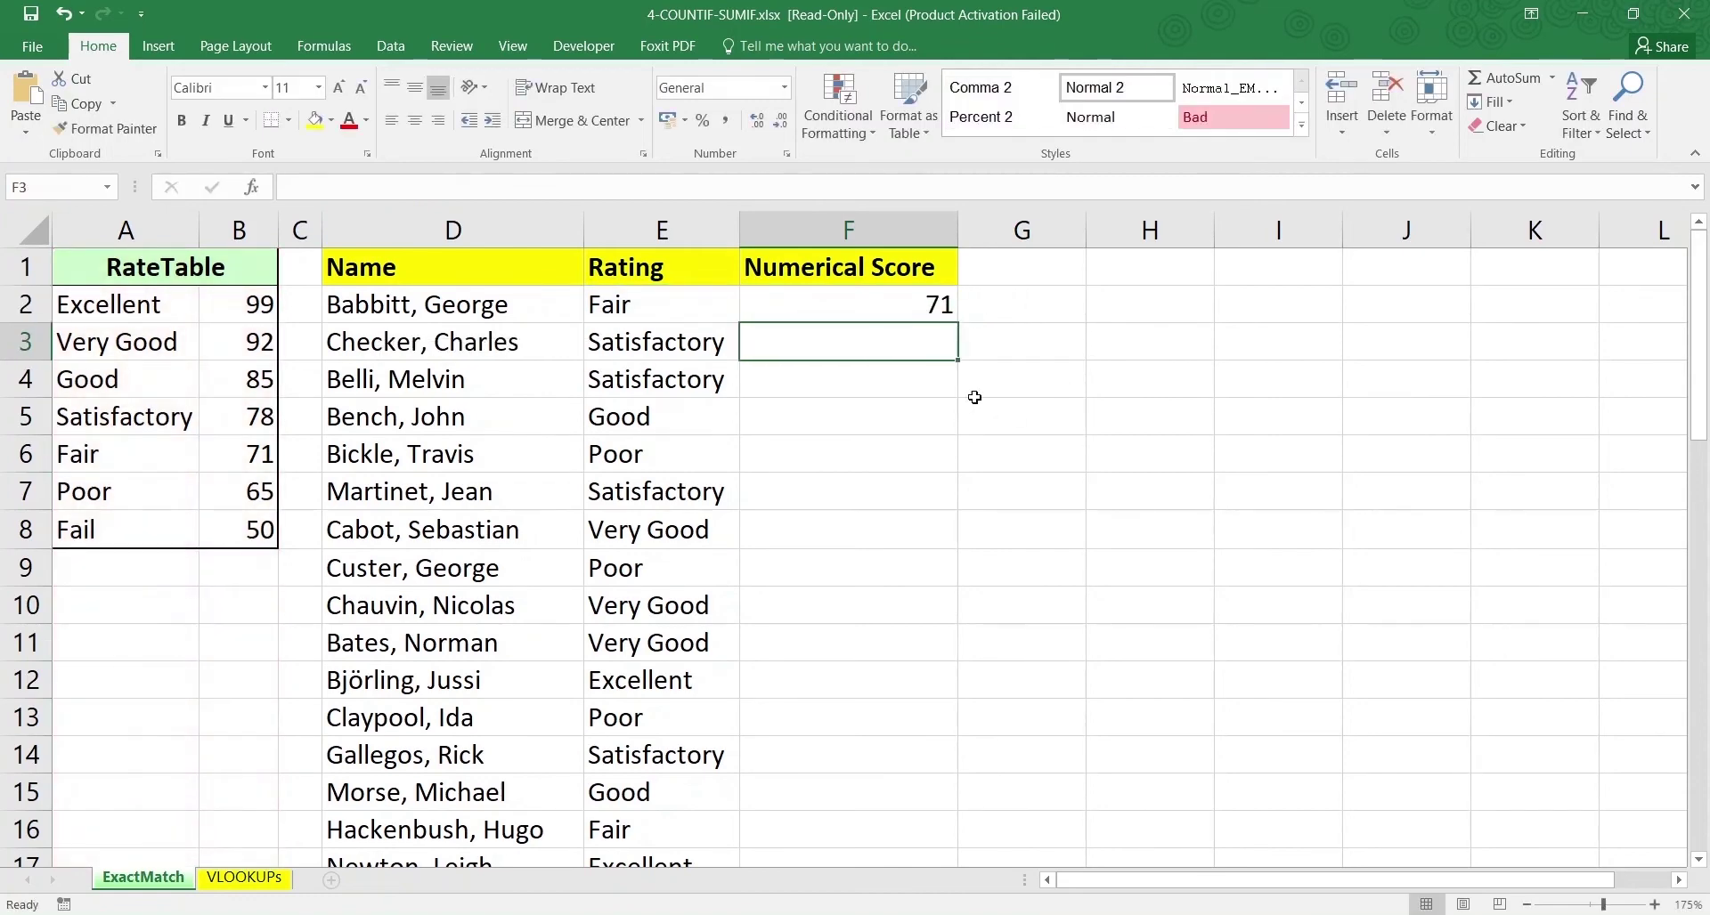
Check the F2 score and its rating in E2 against the Fair row of the RateTable
click(830, 297)
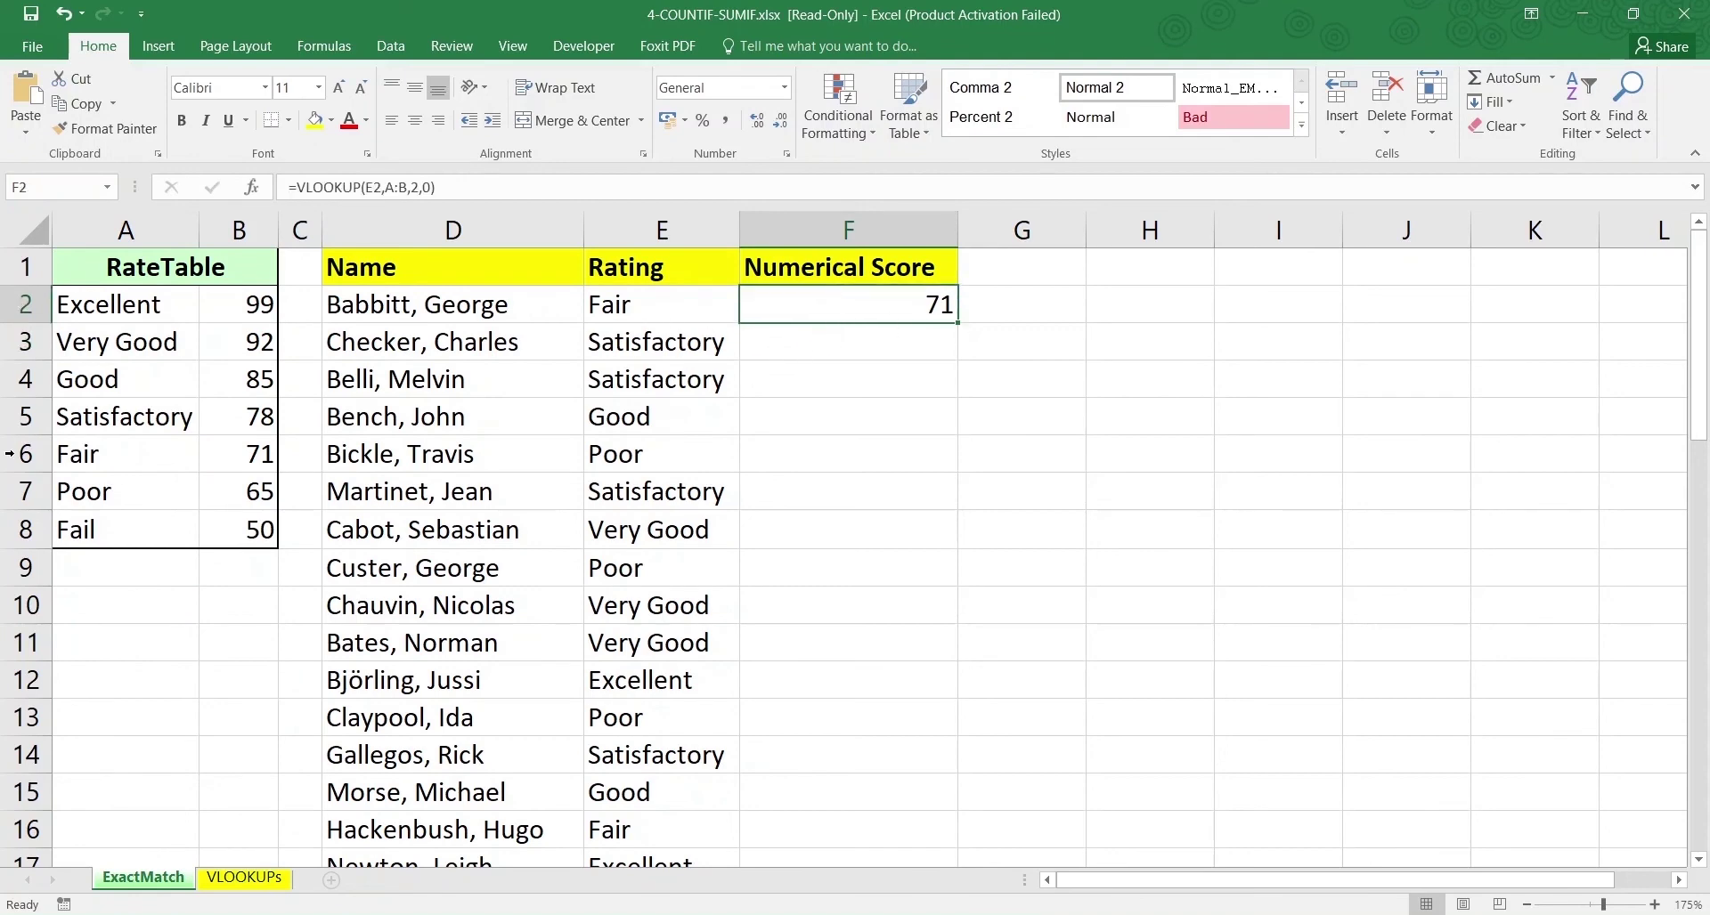
click(652, 315)
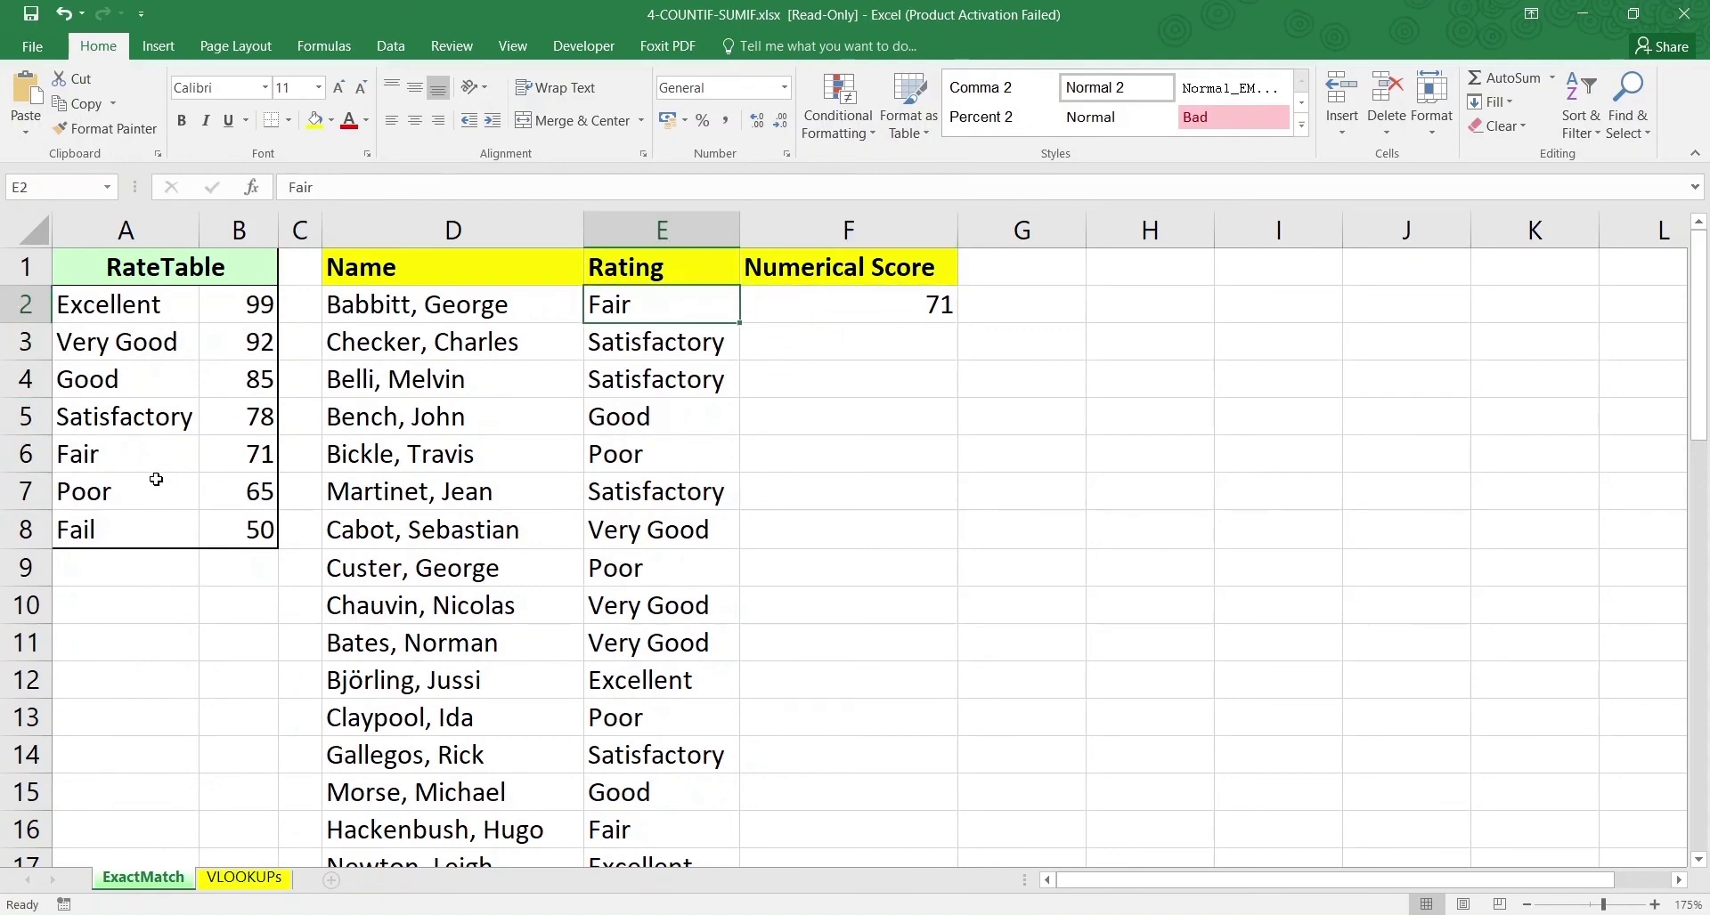
drag(116, 461, 246, 463)
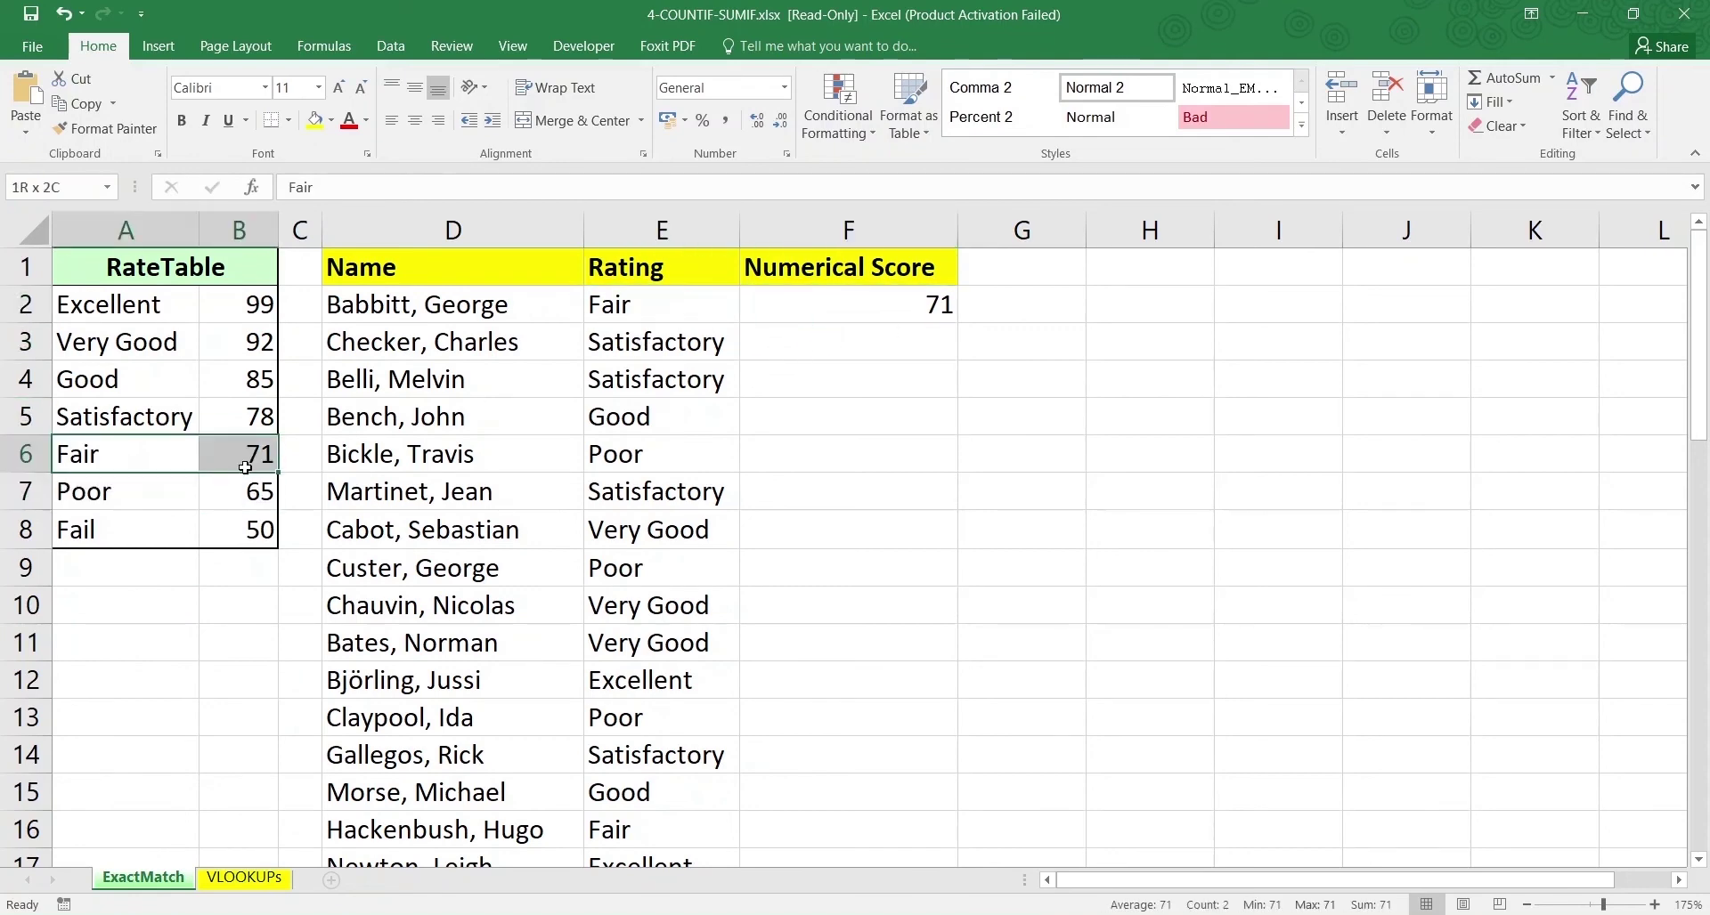
Fill the F2 VLOOKUP formula down the Numerical Score column for all listed employees
click(936, 324)
click(945, 318)
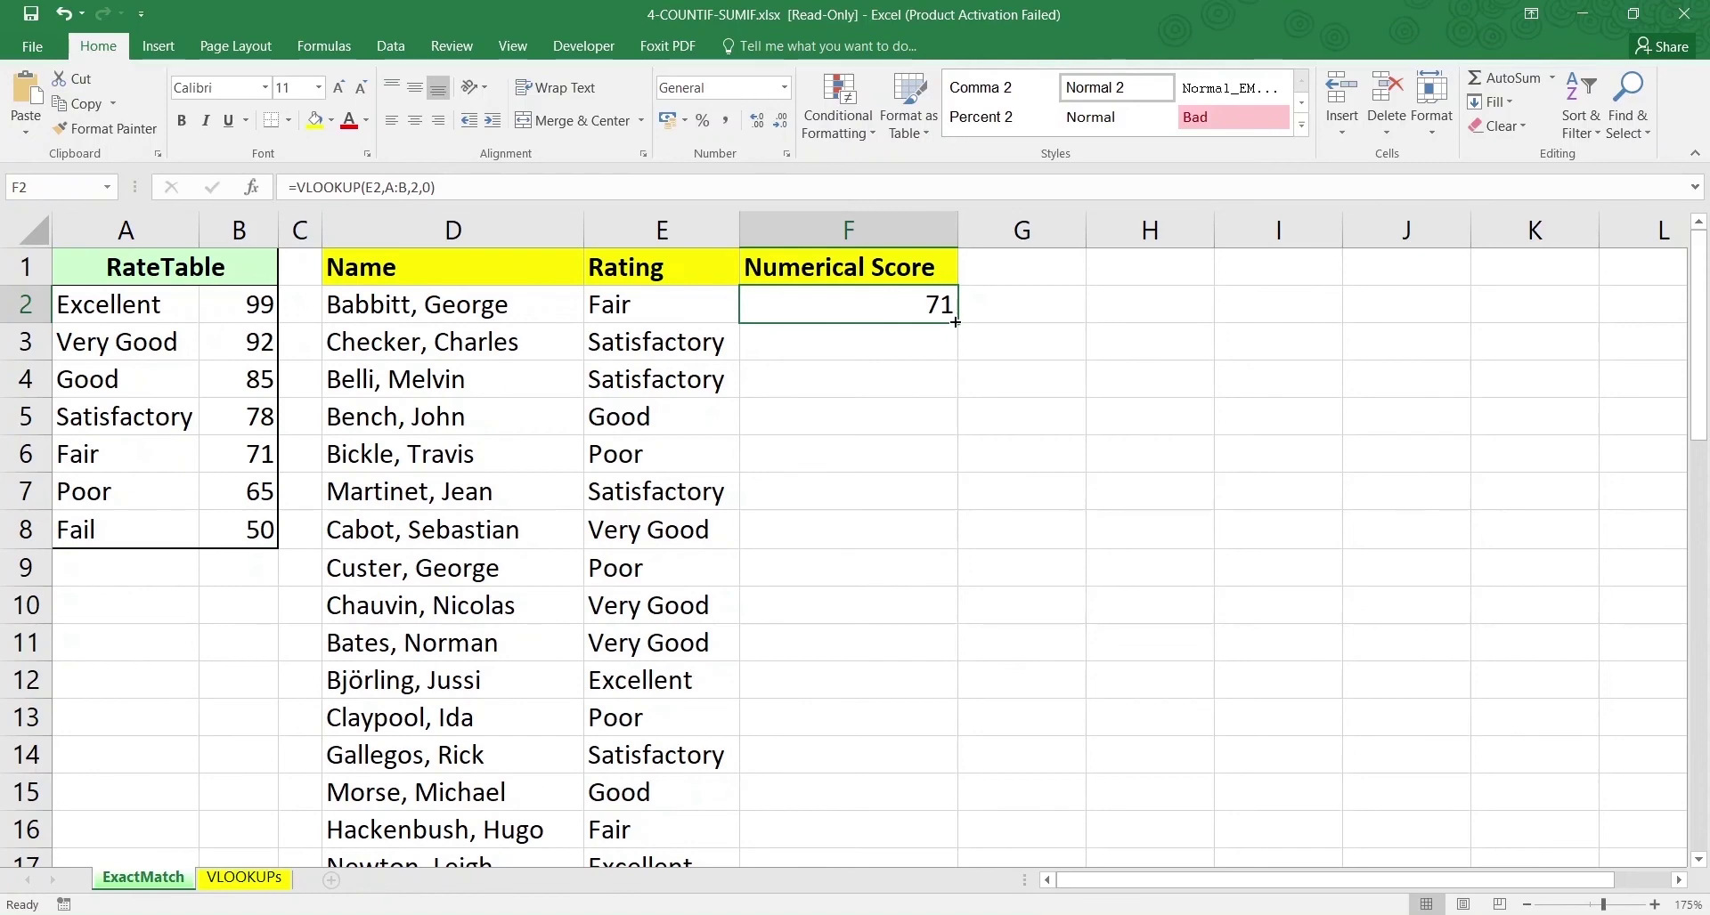
double_click(955, 321)
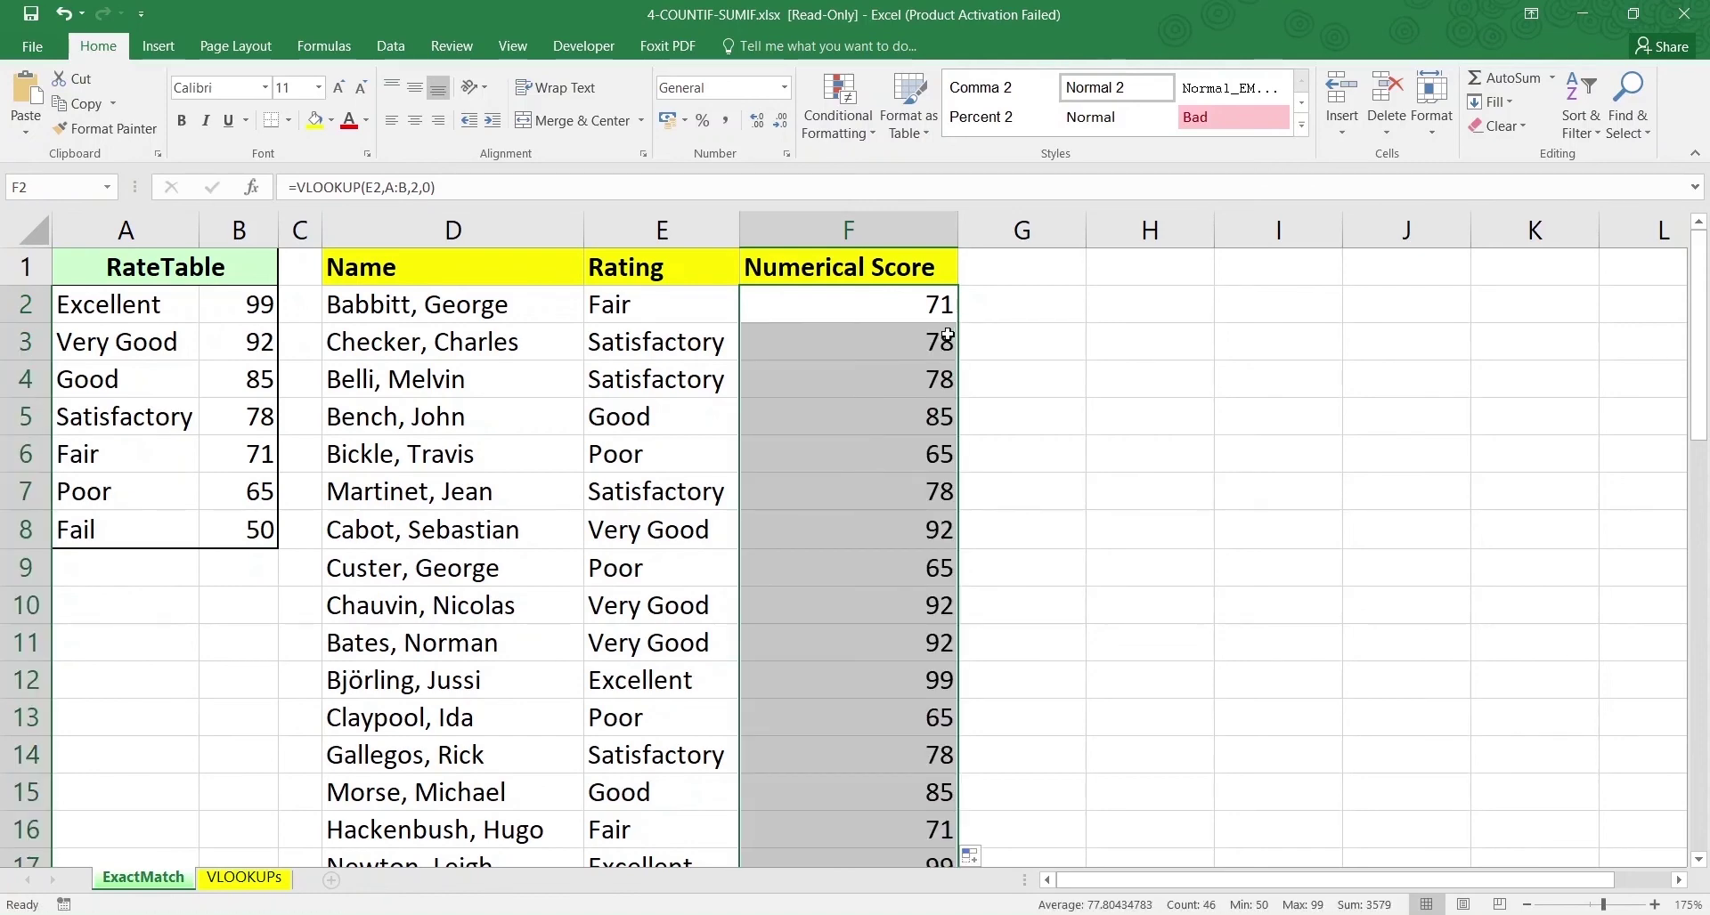
Review the filled Numerical Score values against the ratings from the first employee to the last one in row 47
scroll(951, 535, down, 13)
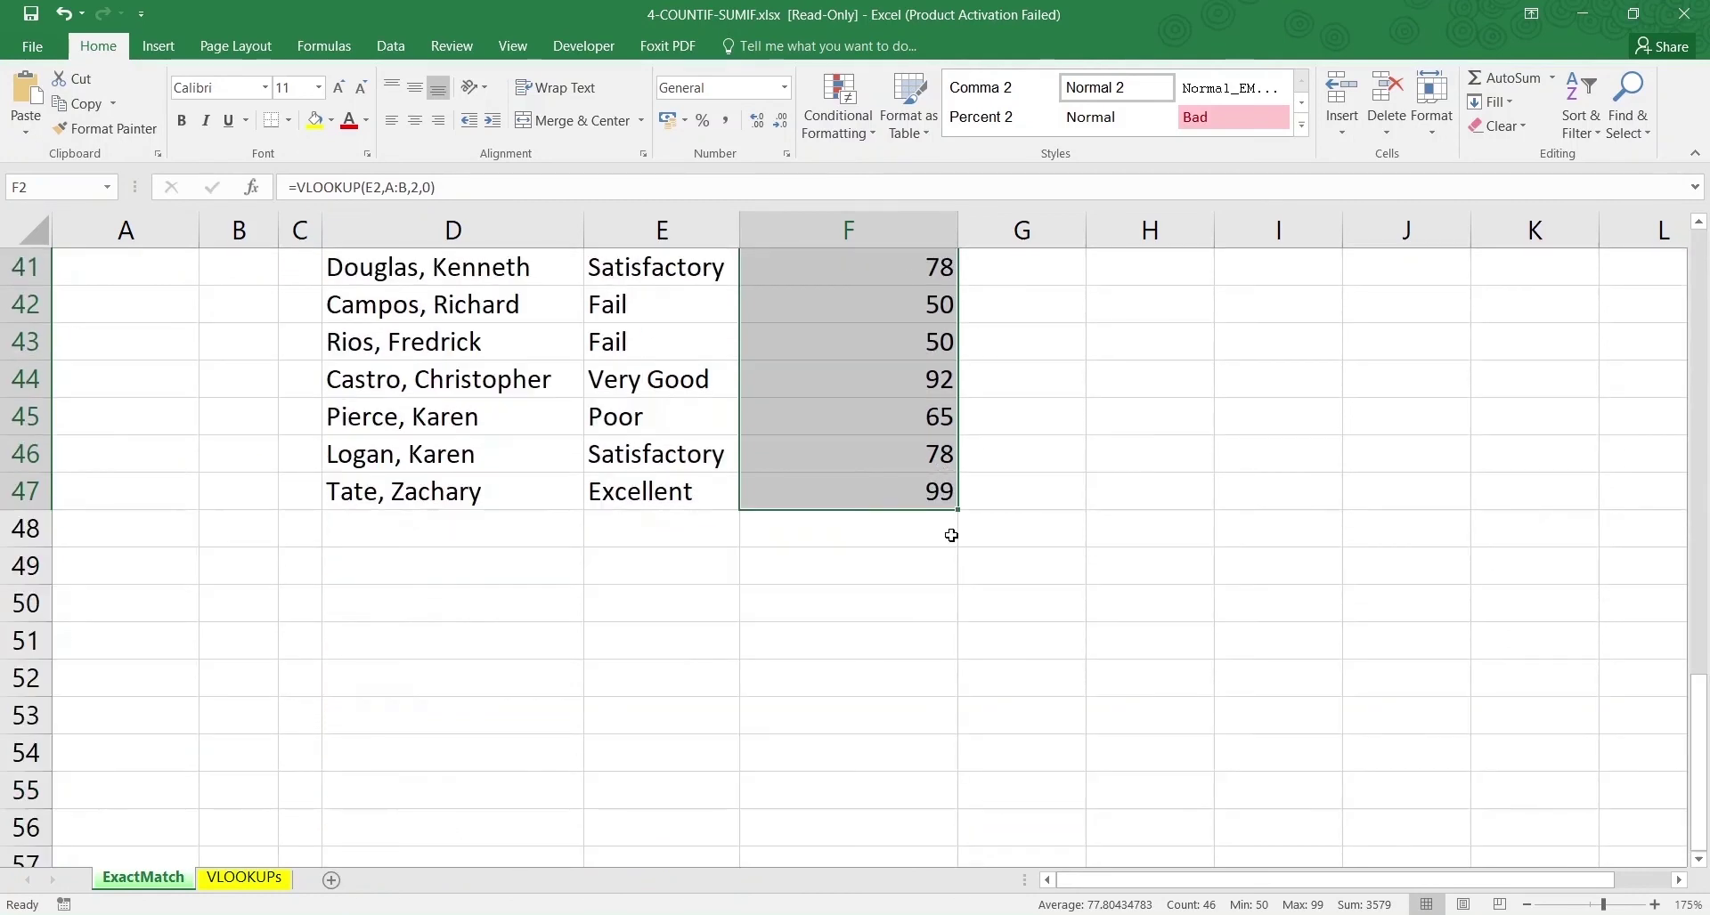
scroll(940, 554, up, 13)
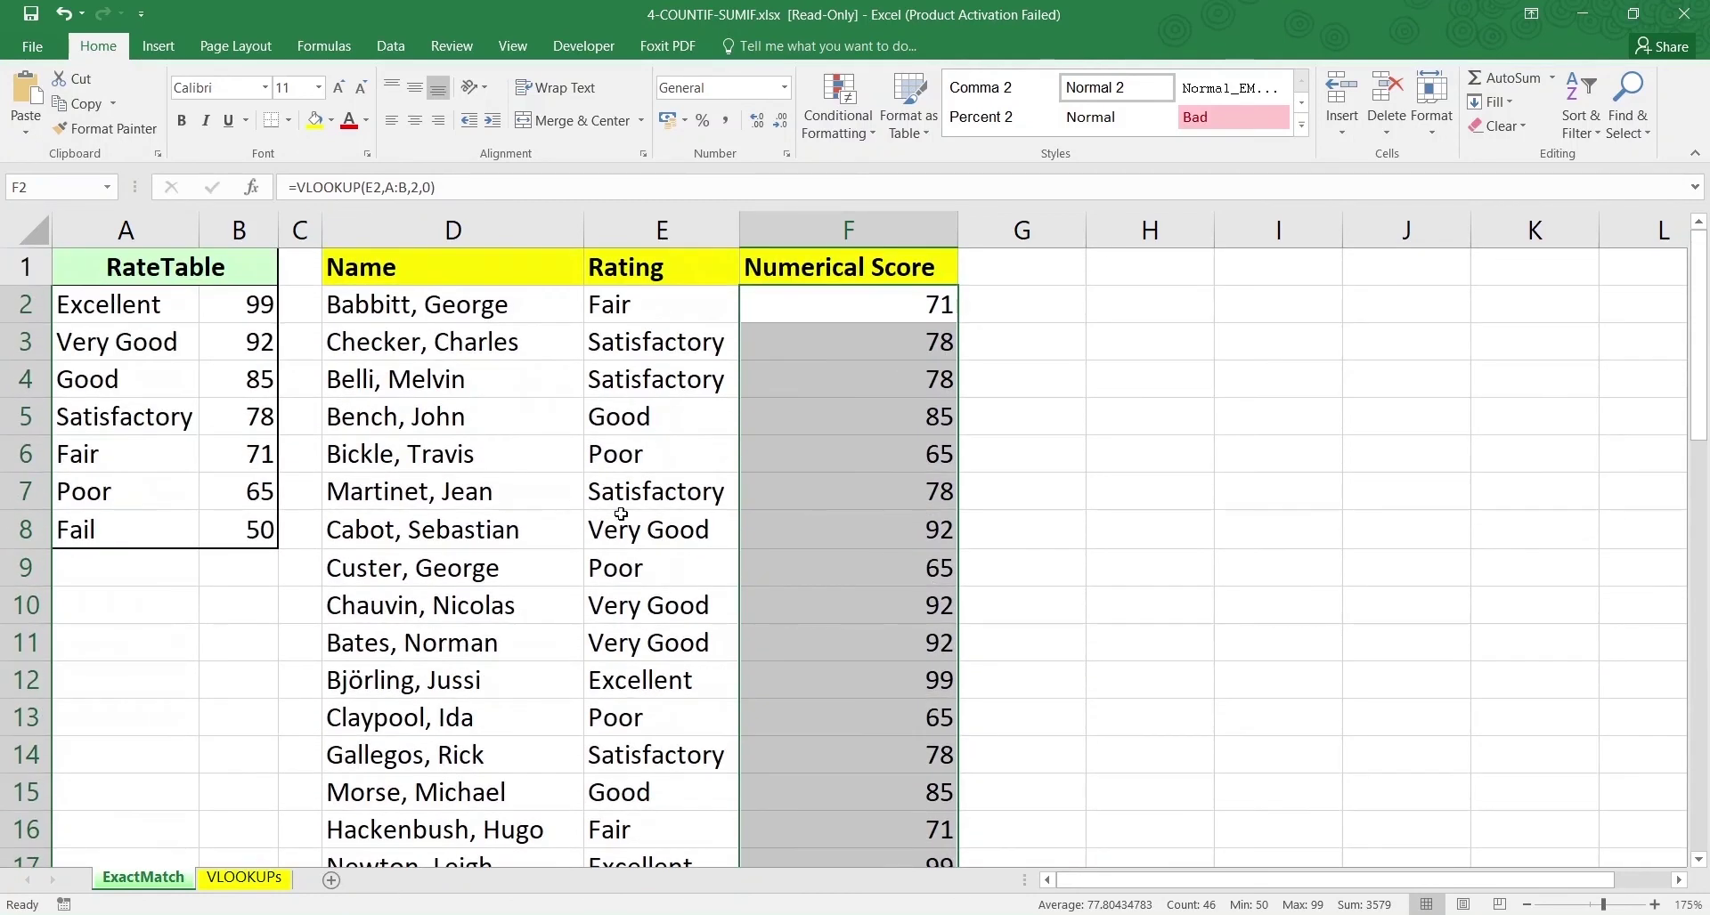
scroll(620, 501, down, 1)
scroll(620, 501, down, 14)
scroll(638, 526, up, 15)
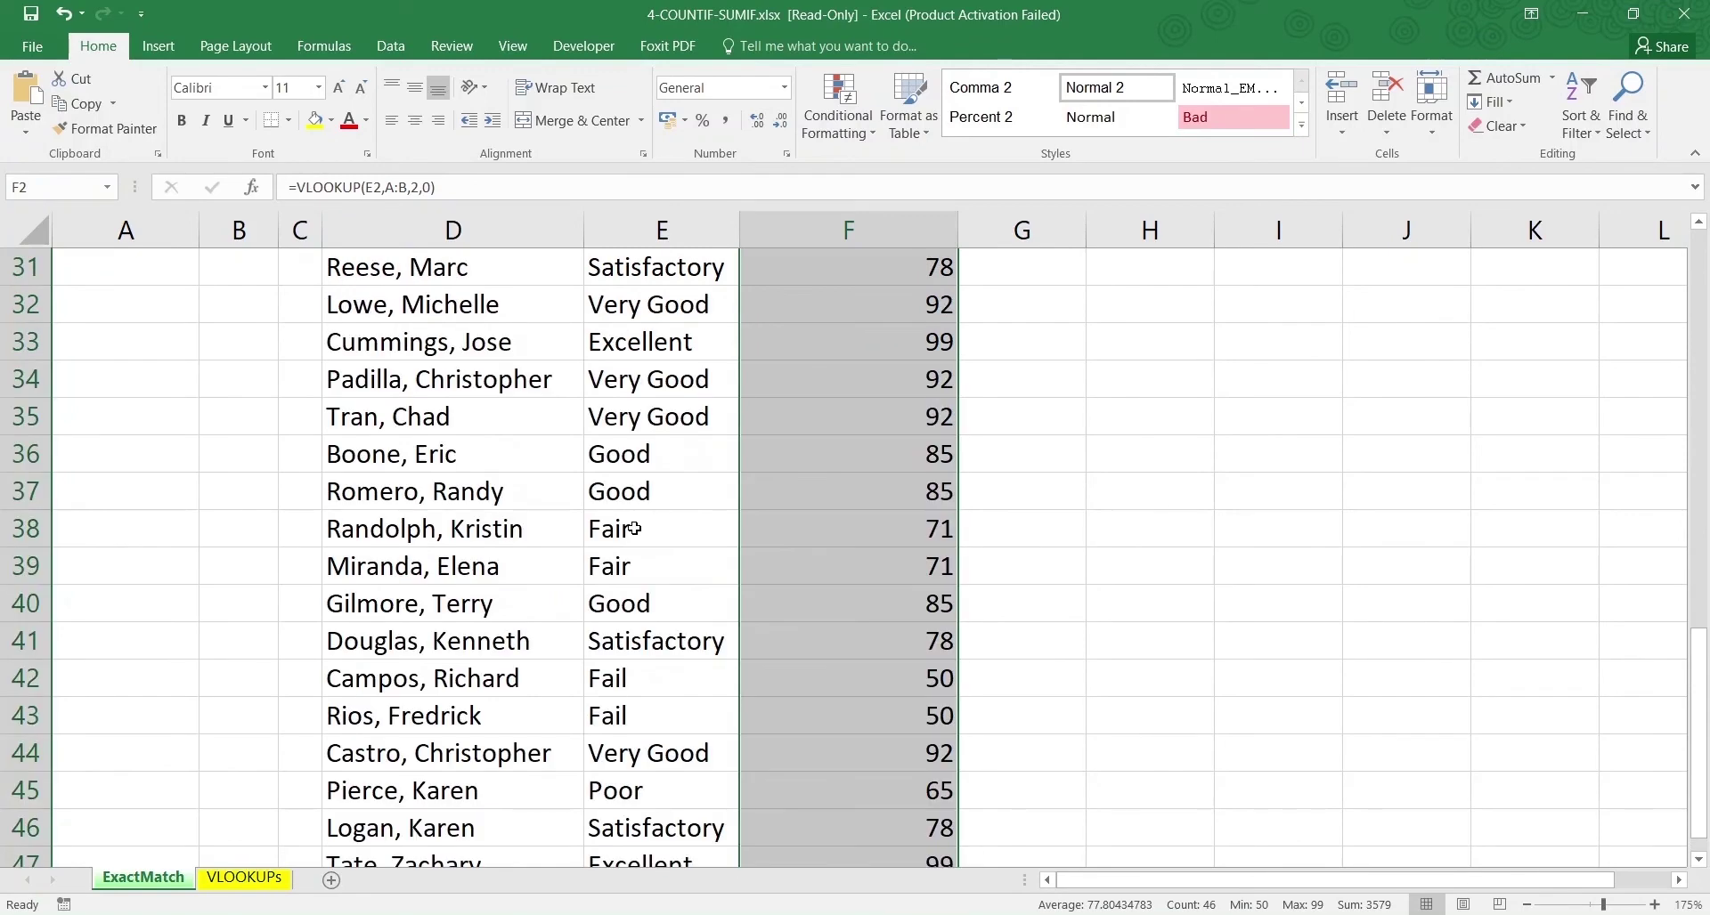
click(800, 450)
scroll(681, 496, down, 10)
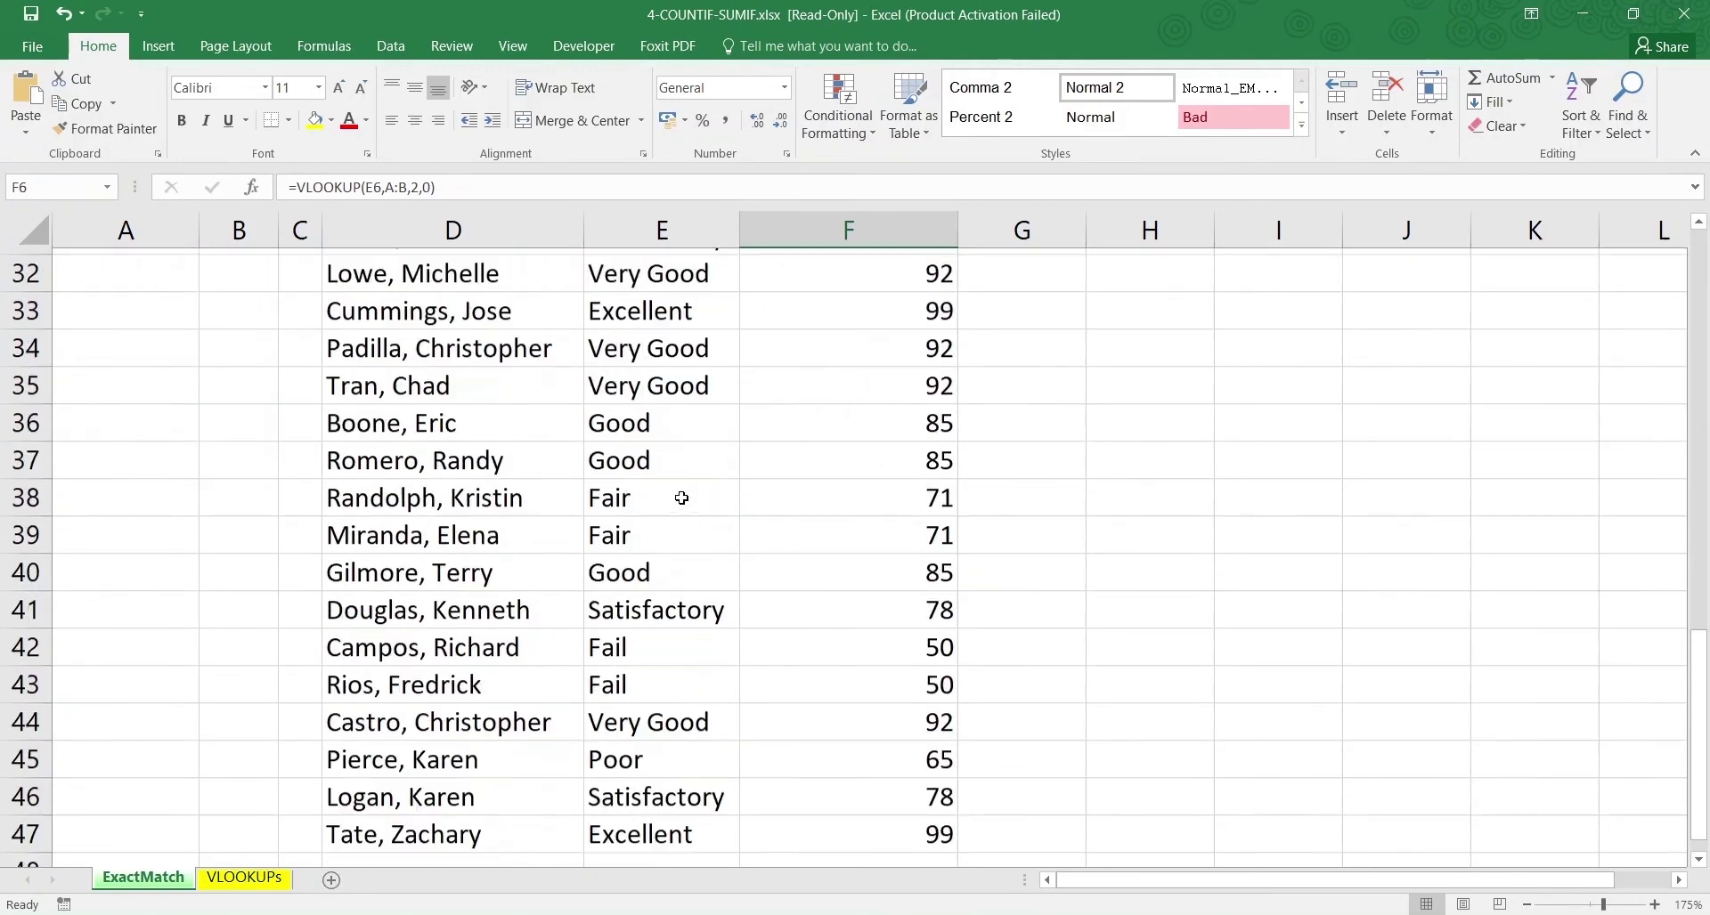
scroll(681, 496, up, 10)
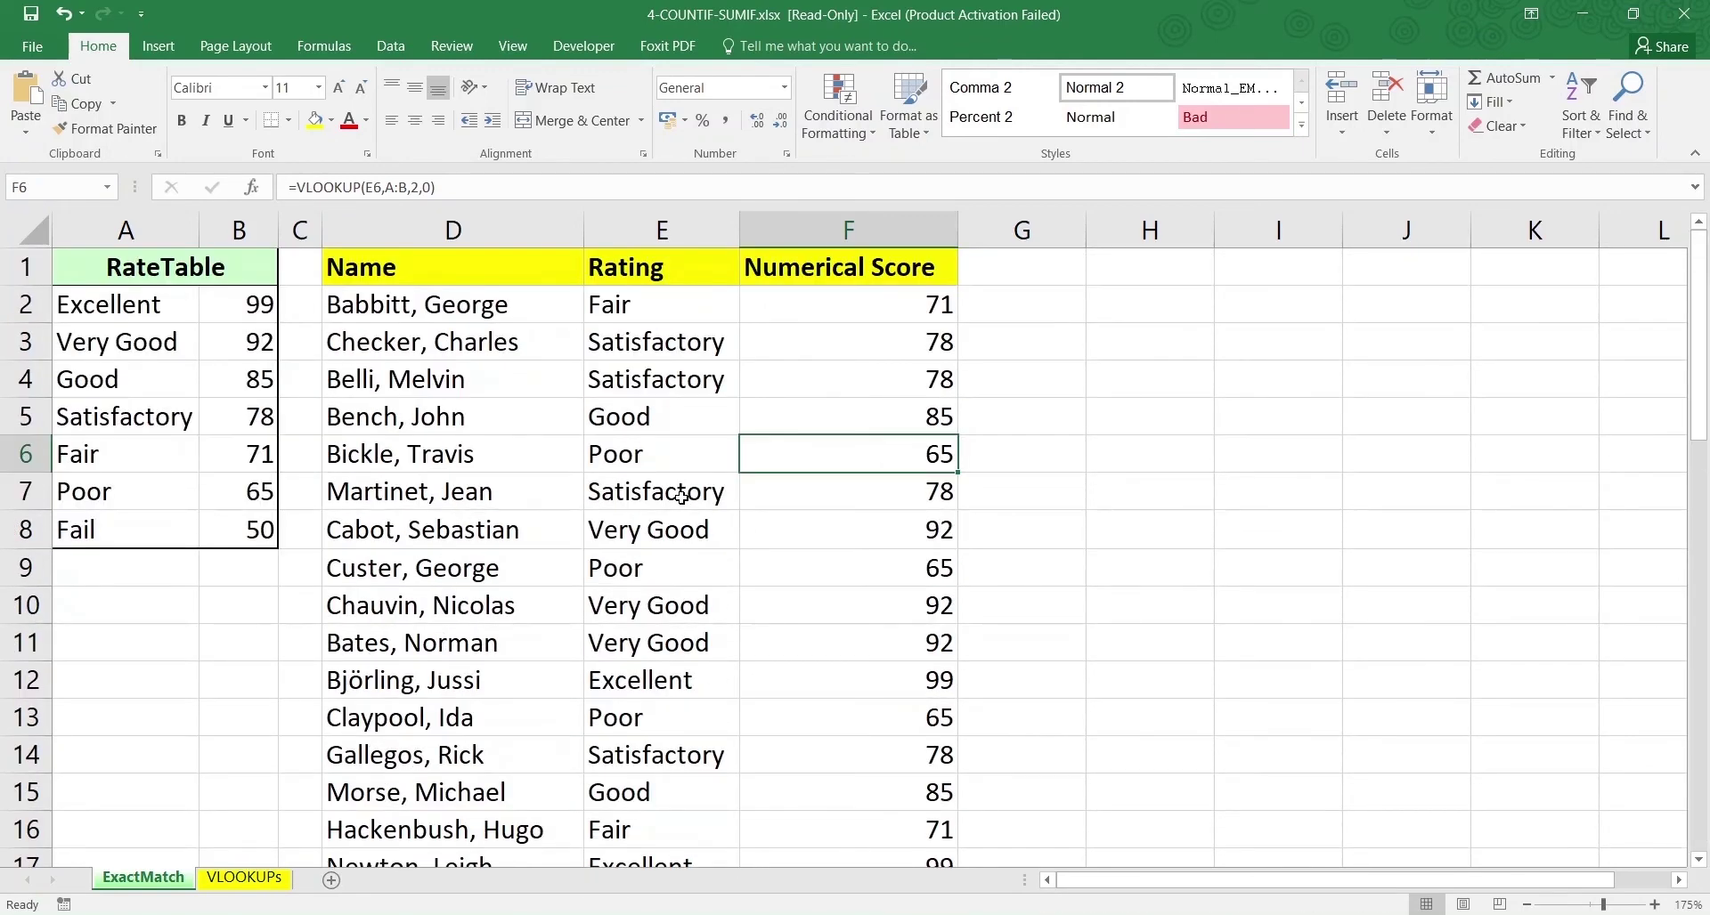
scroll(681, 496, down, 13)
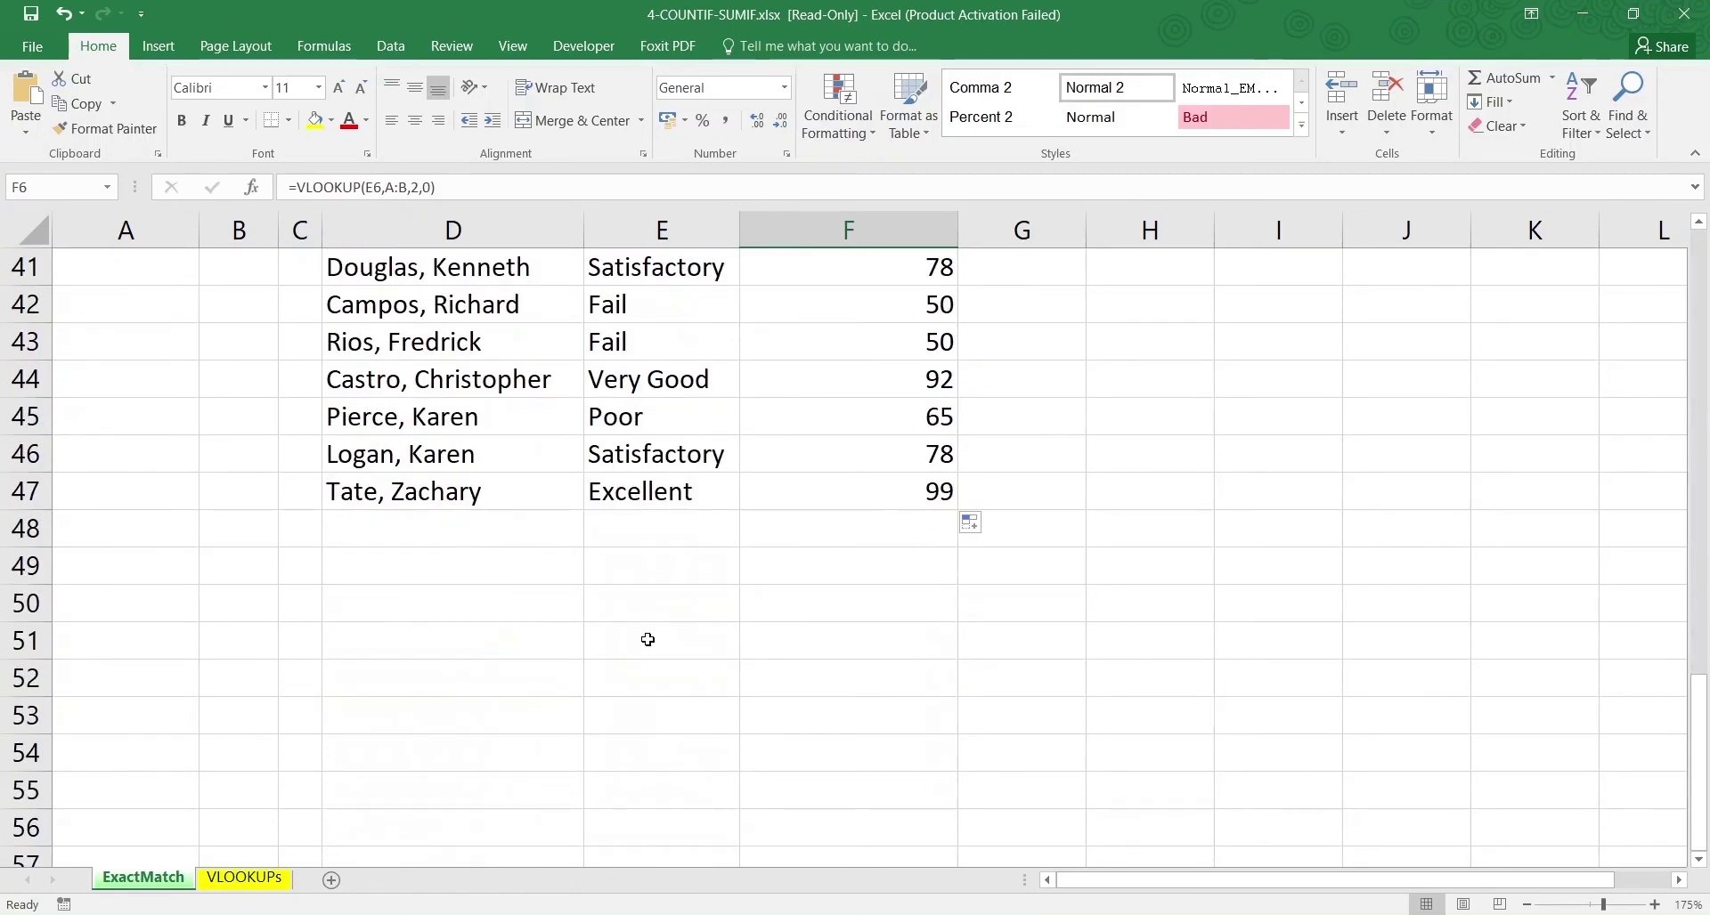
scroll(652, 499, up, 12)
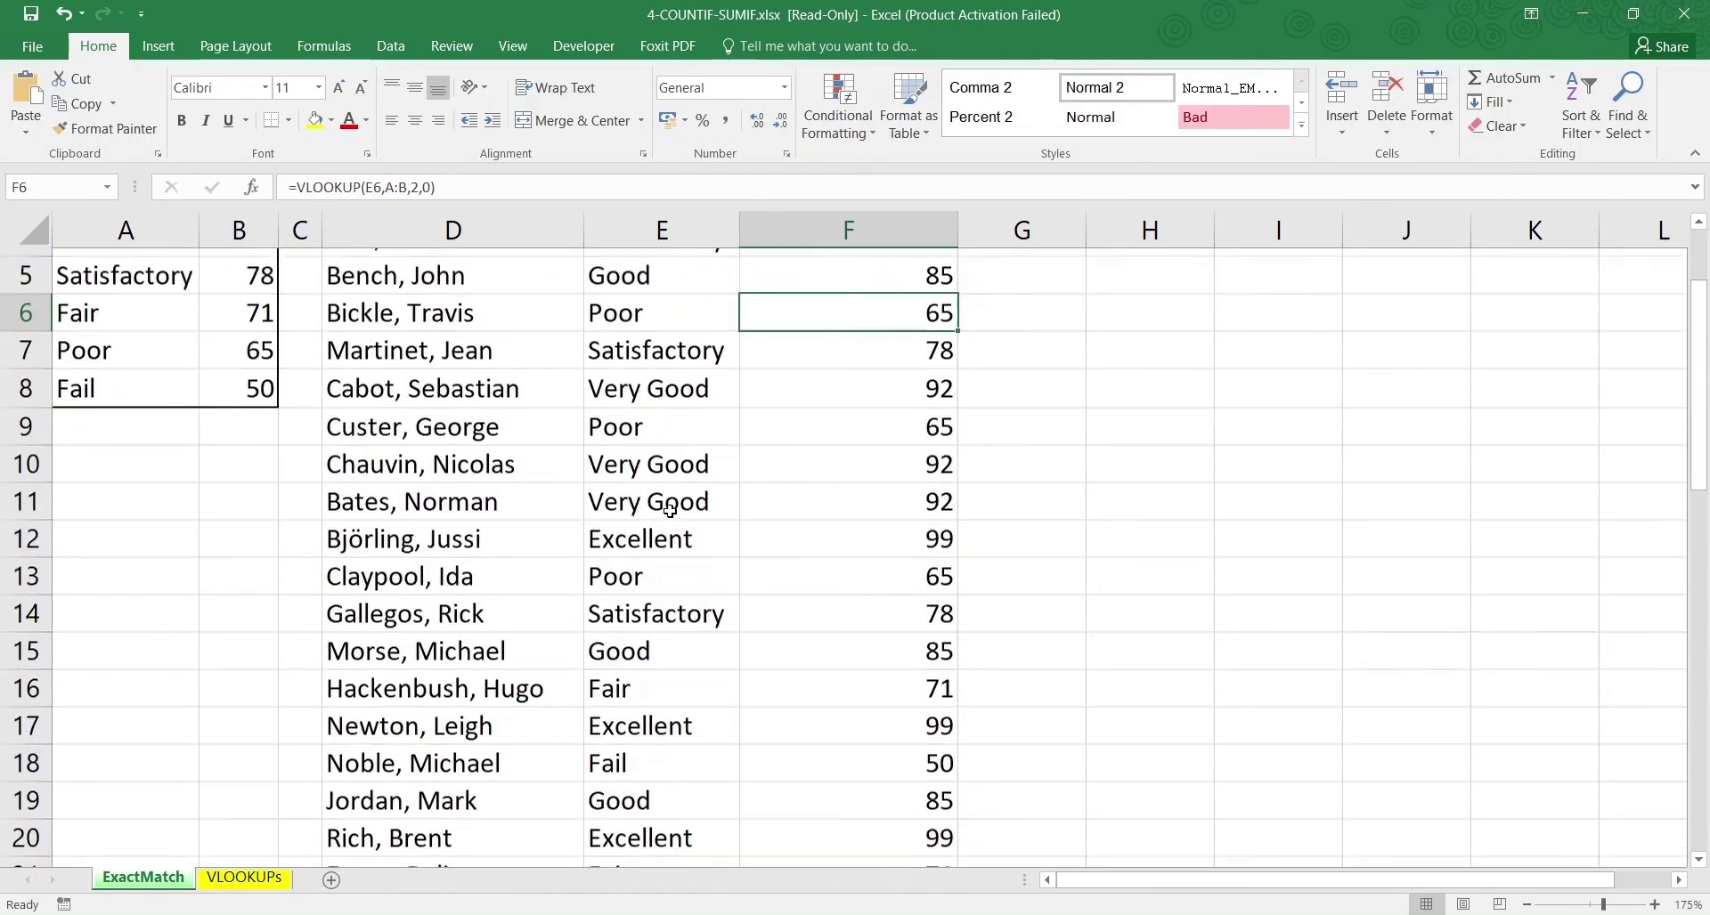
scroll(670, 509, up, 2)
scroll(763, 534, down, 4)
scroll(828, 538, up, 4)
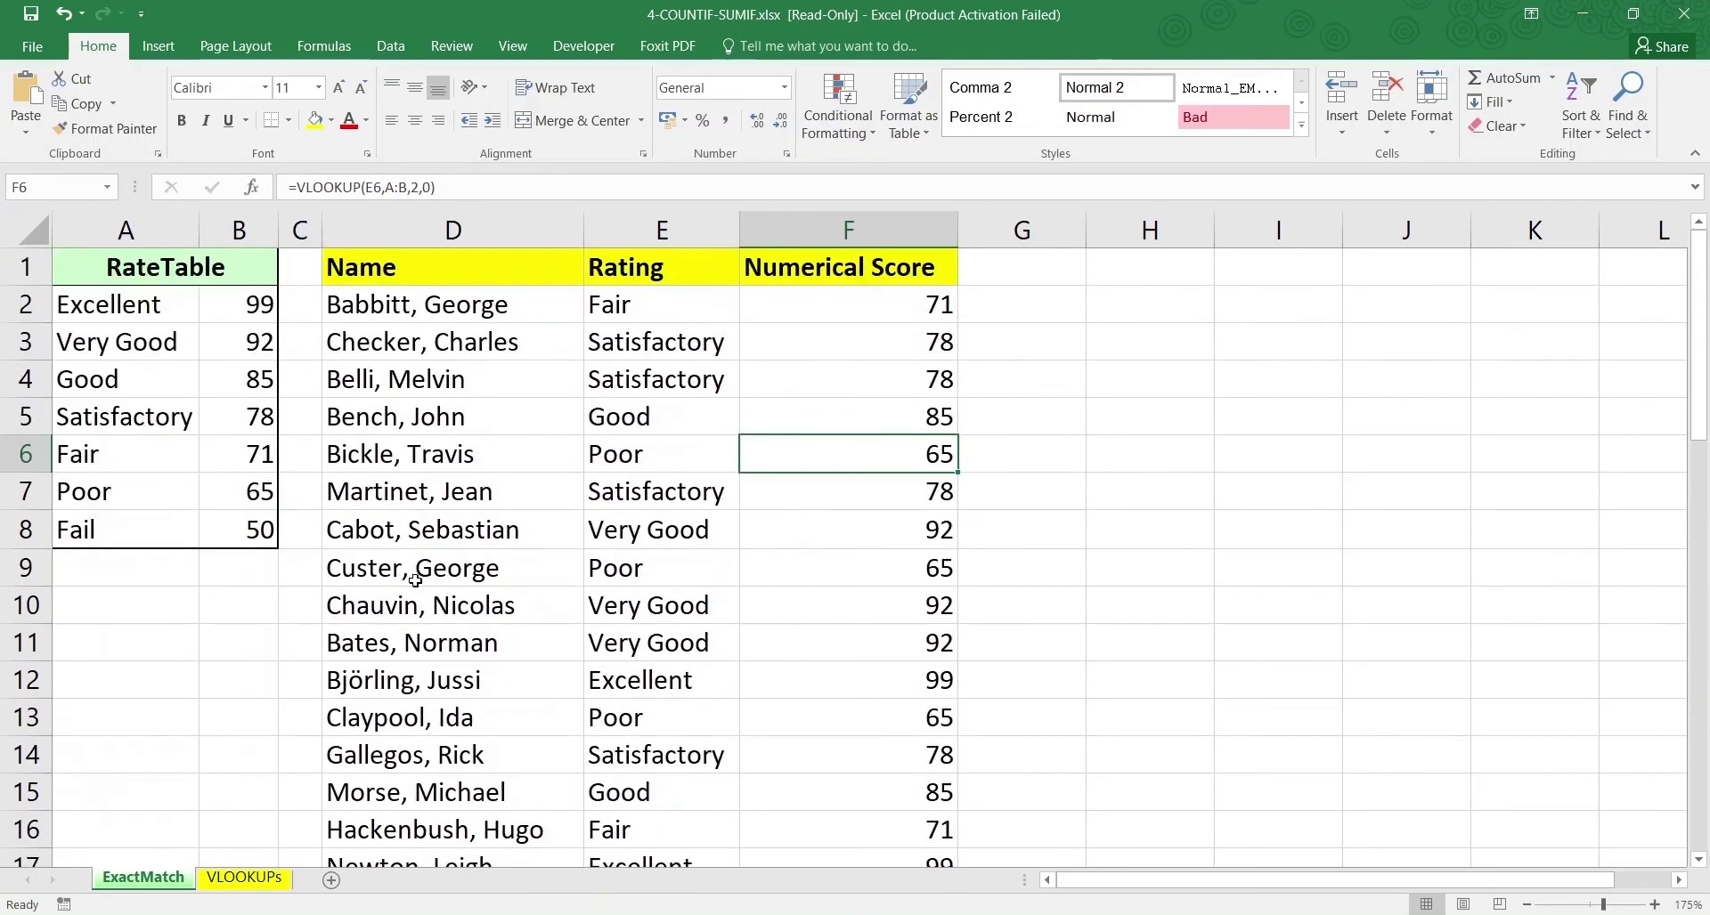
Open the VLOOKUPs sheet, look over its employee records, and select the first empty Salary cell, L2
click(244, 878)
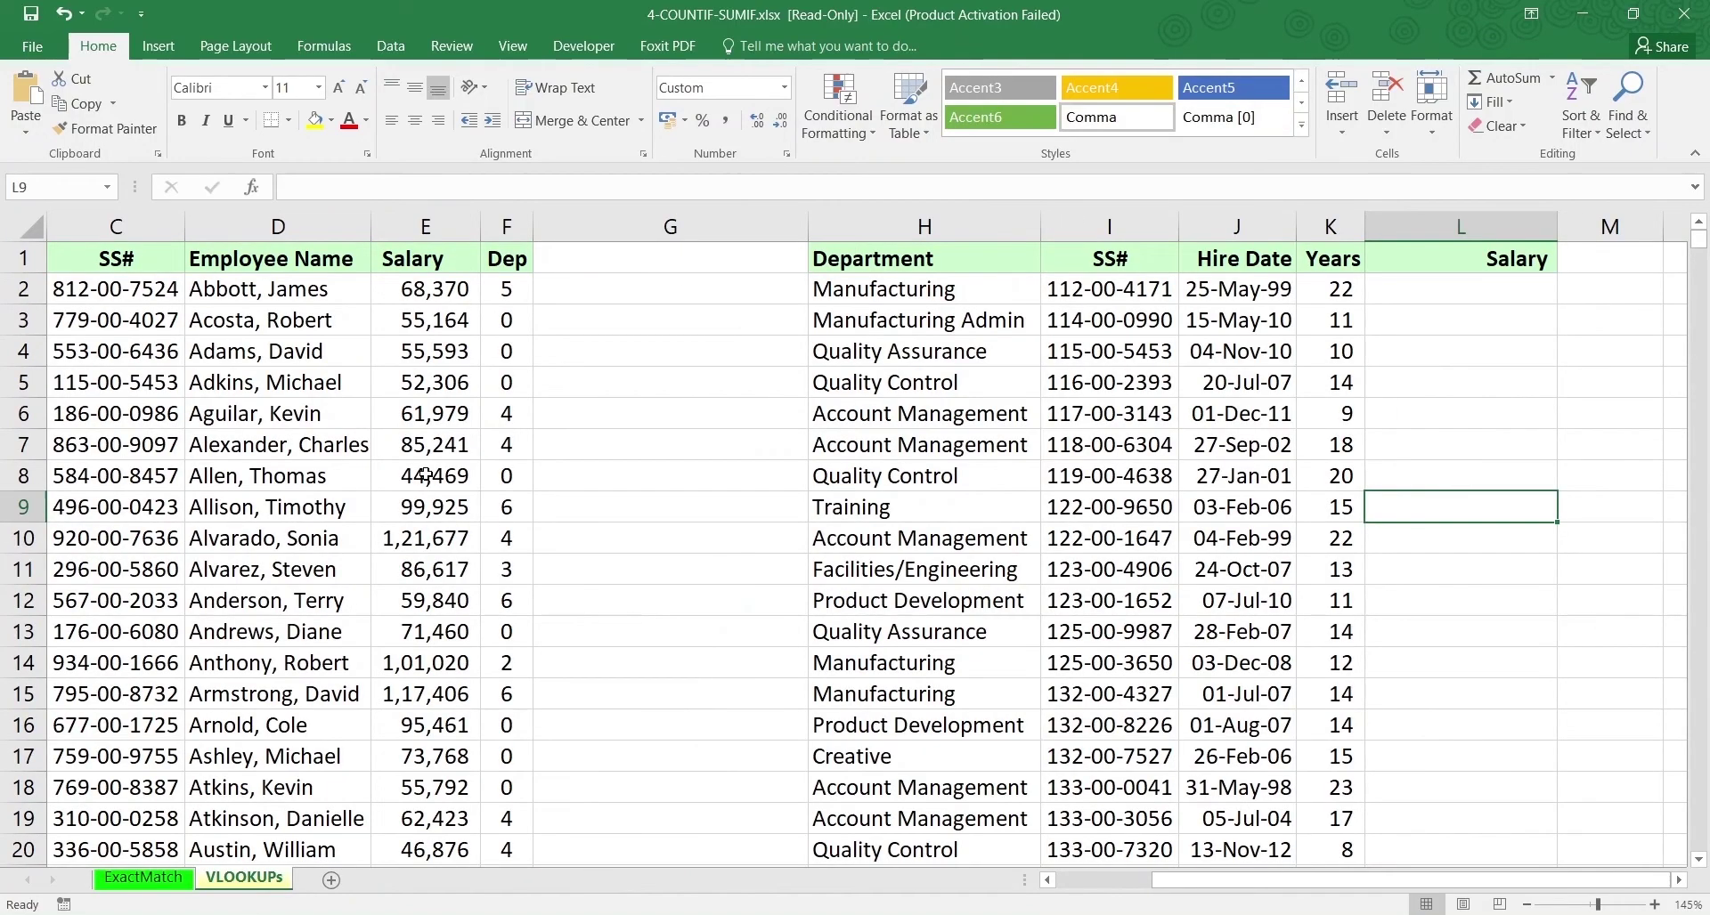
scroll(582, 601, down, 20)
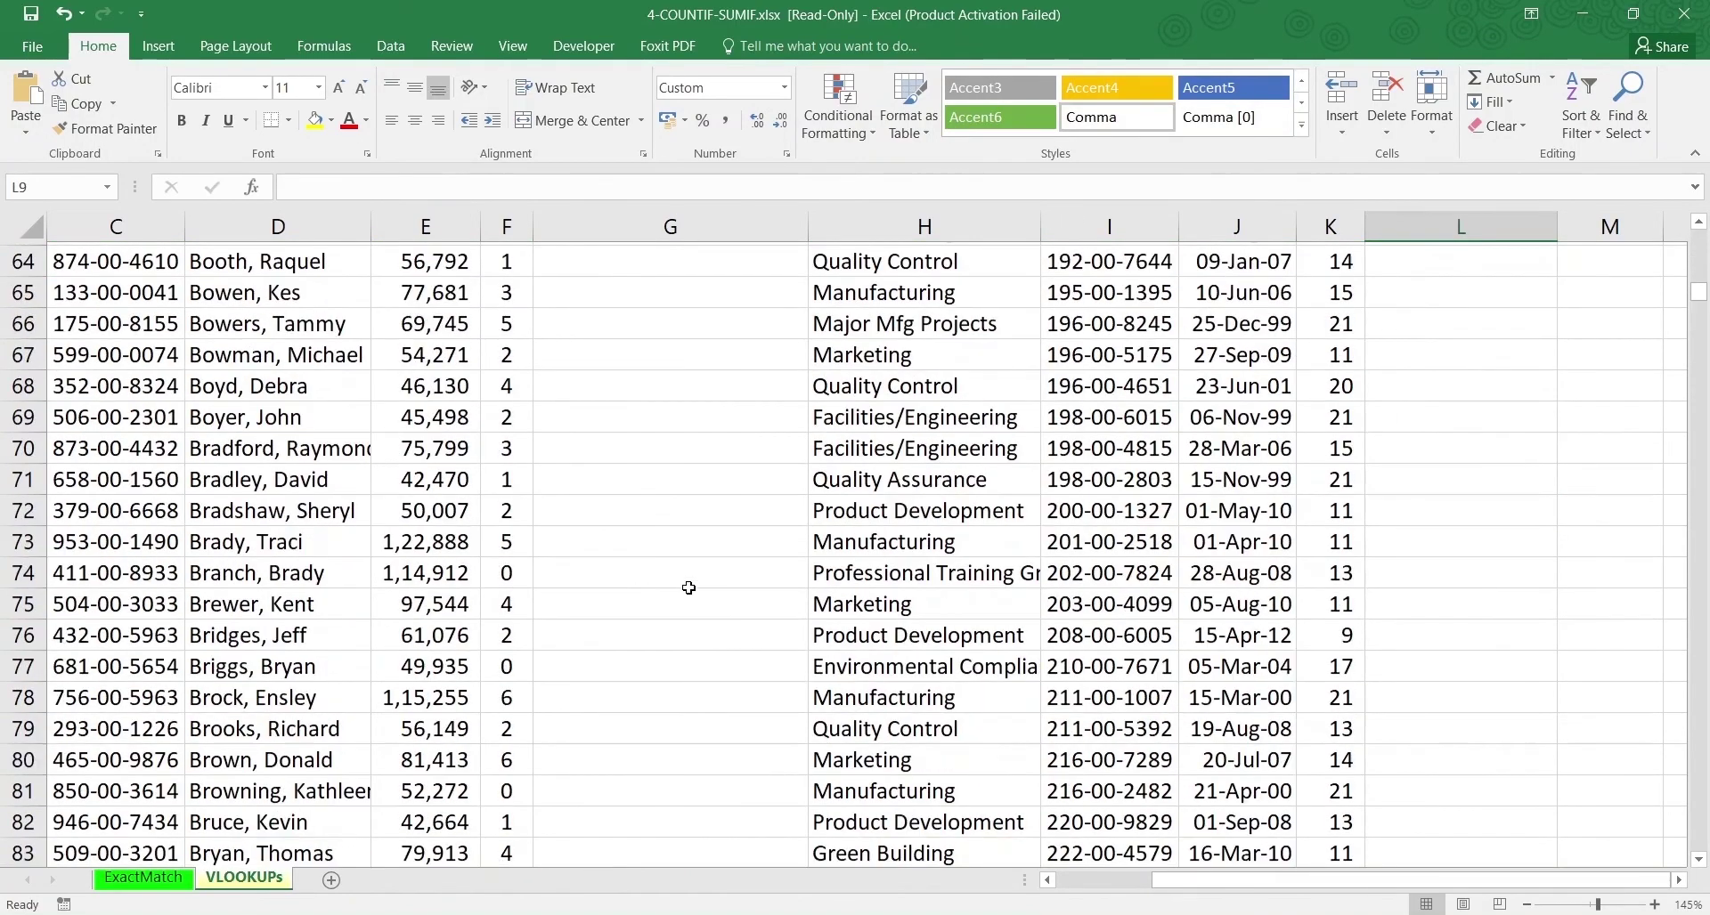
drag(1701, 307, 1683, 192)
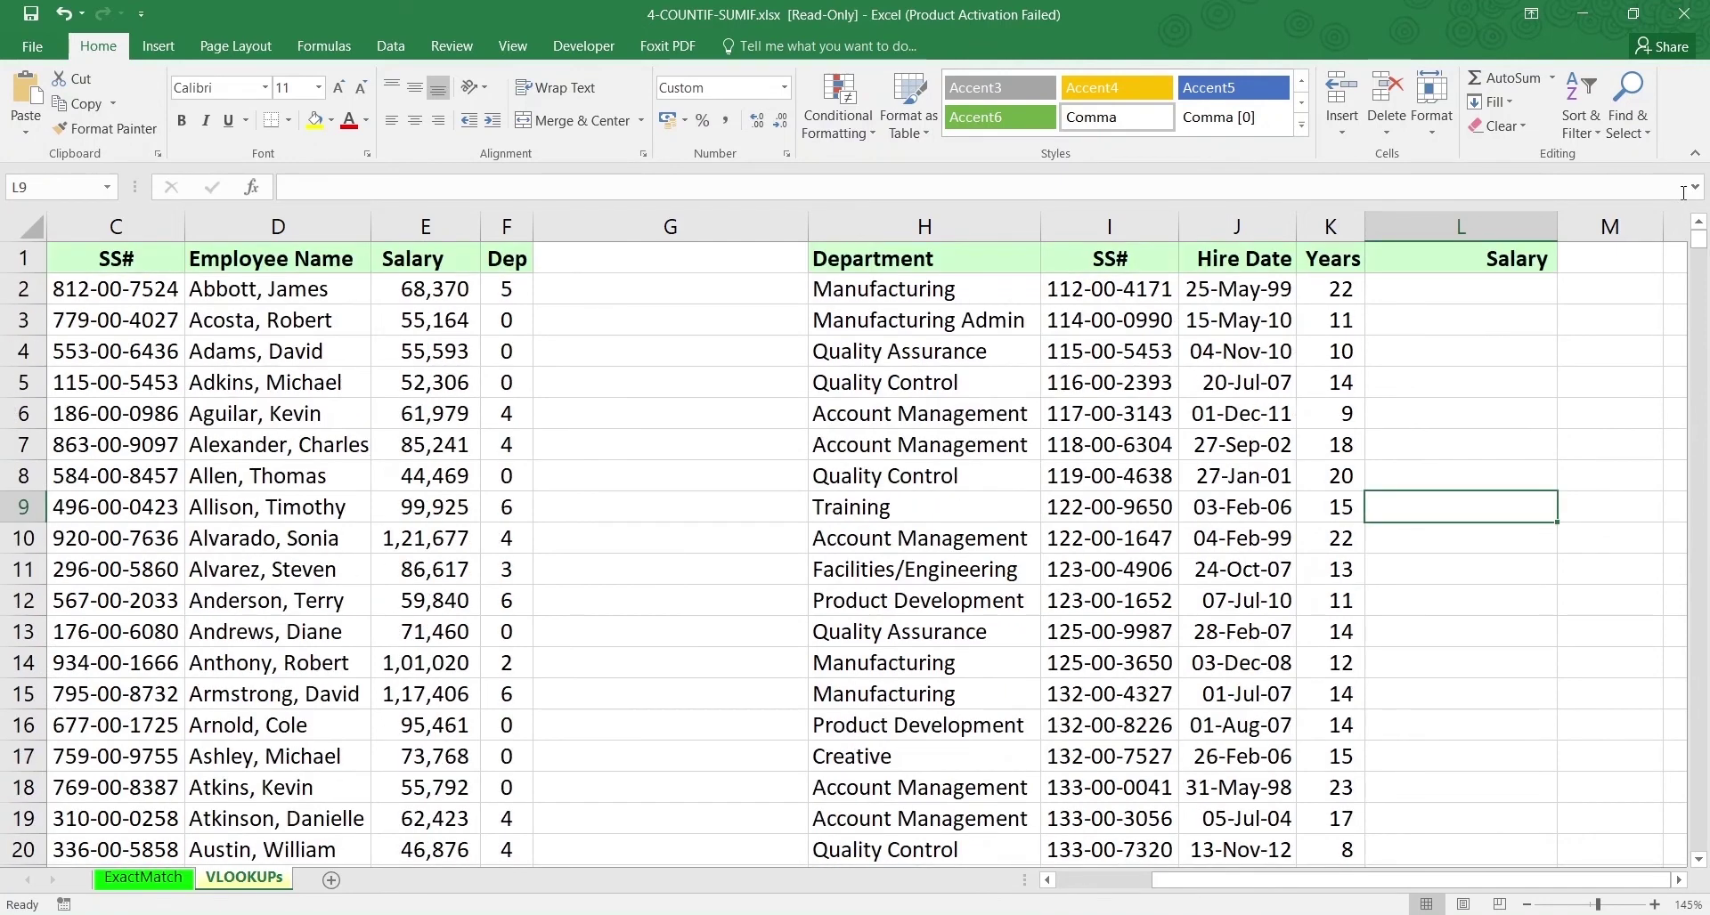
click(1410, 280)
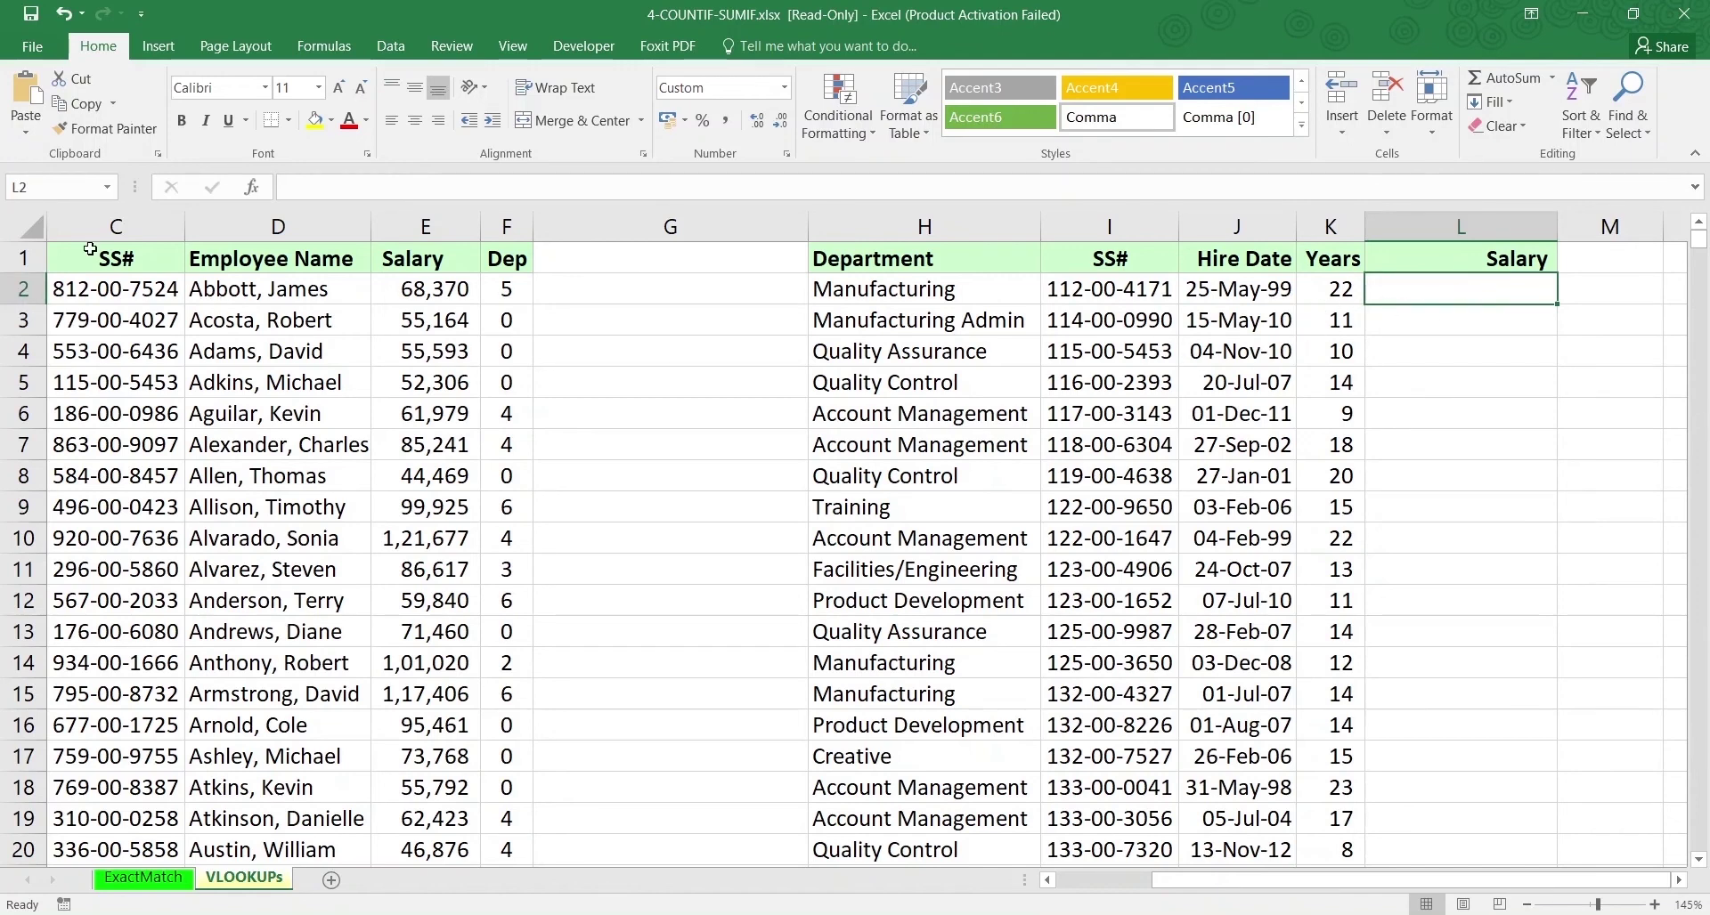
Examine the SS#, Employee Name, Salary and Dep columns of the first table and the Department, SS#, Hire Date and Salary columns of the second
click(70, 270)
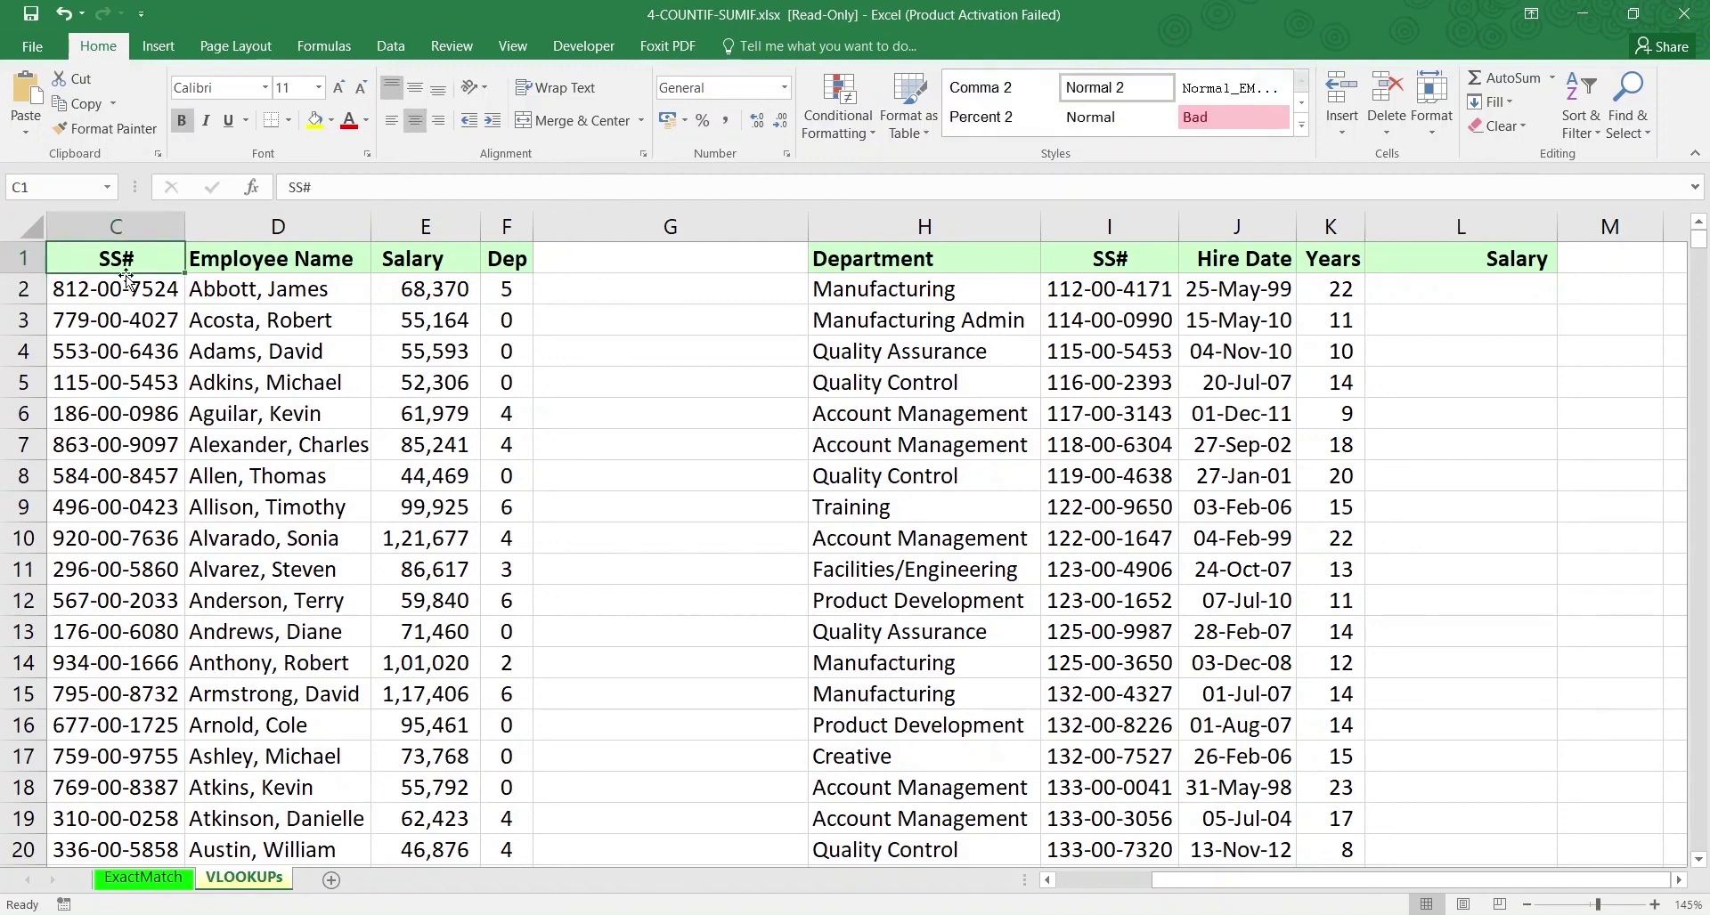
click(321, 262)
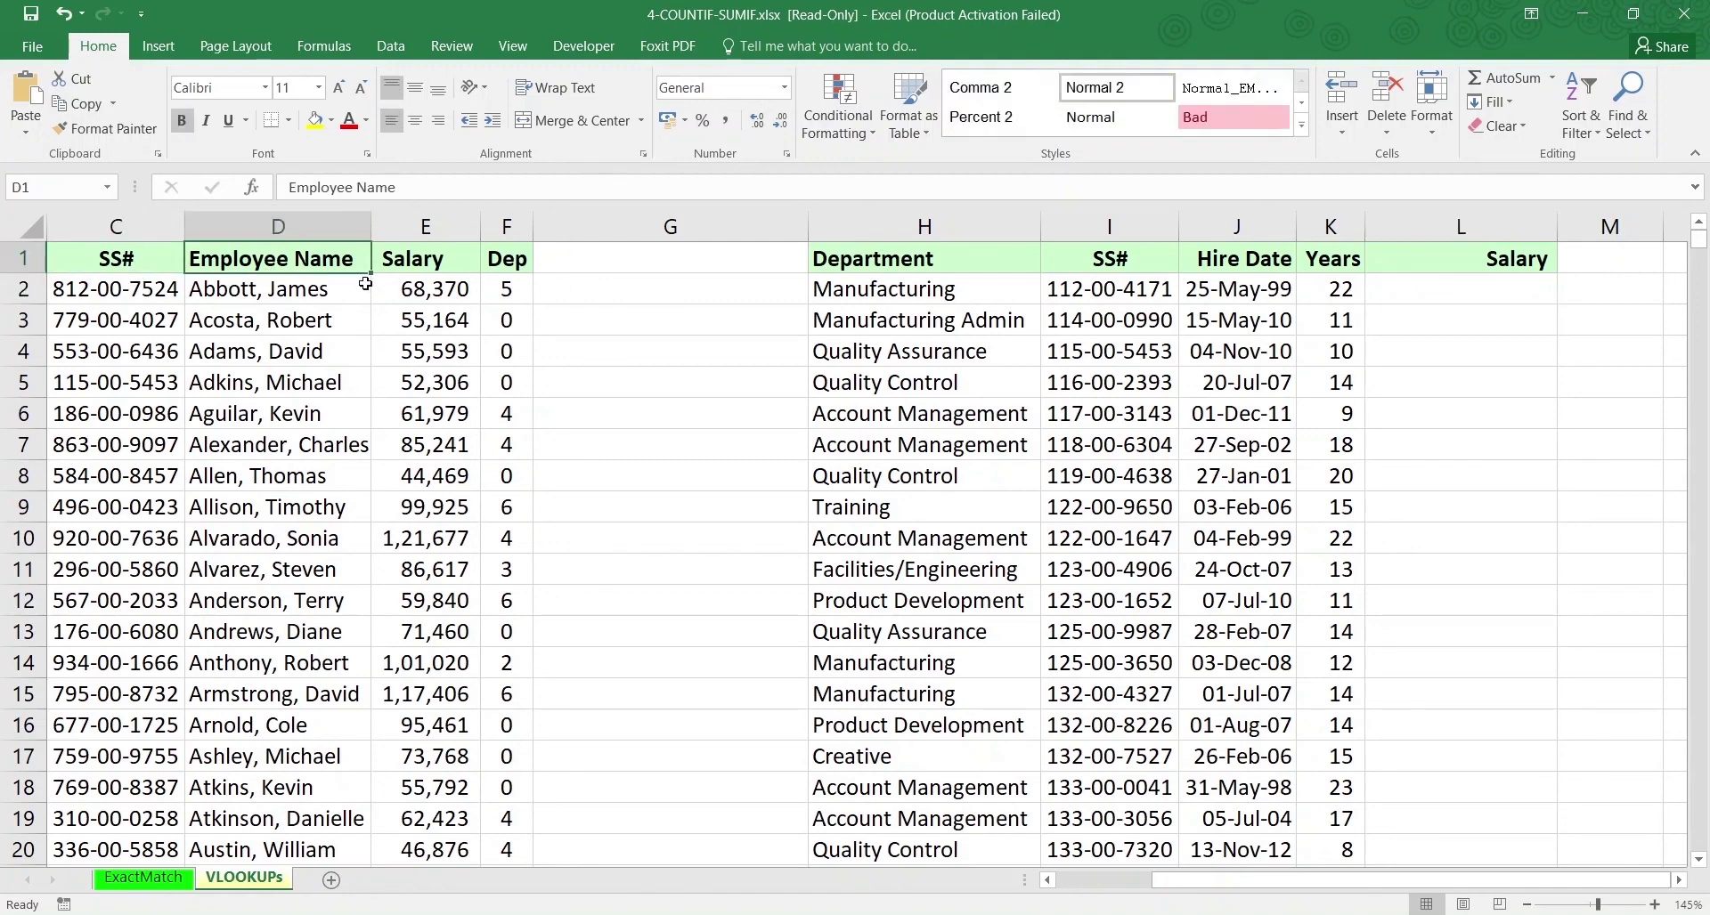
click(427, 263)
click(450, 351)
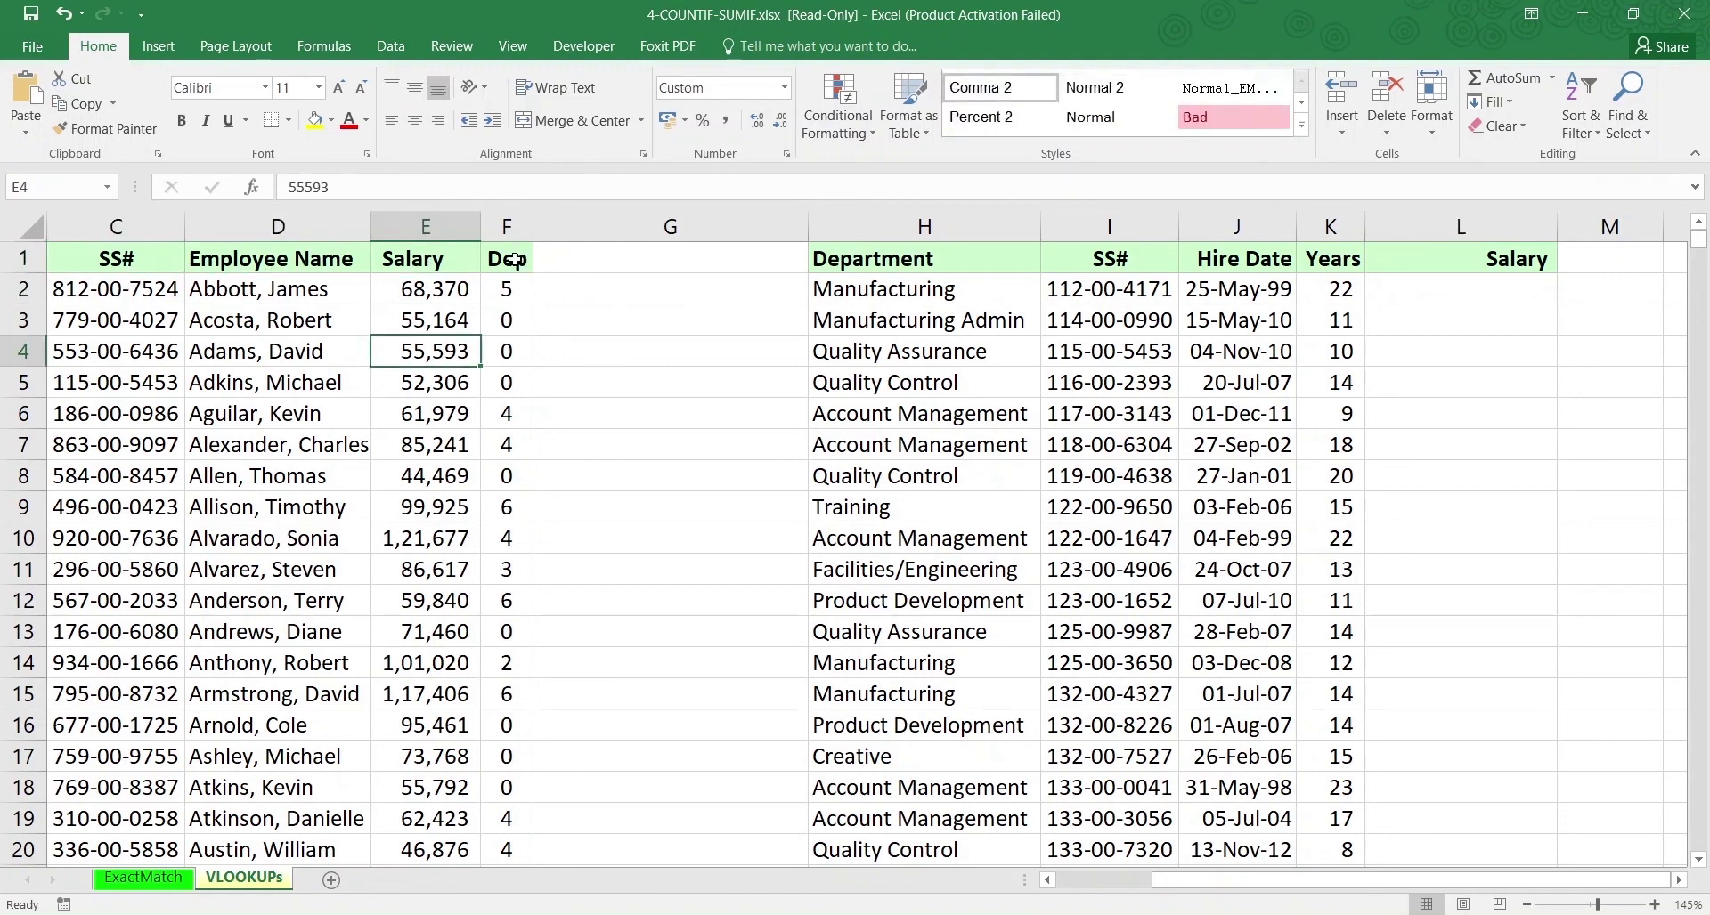
click(512, 261)
click(510, 320)
click(506, 414)
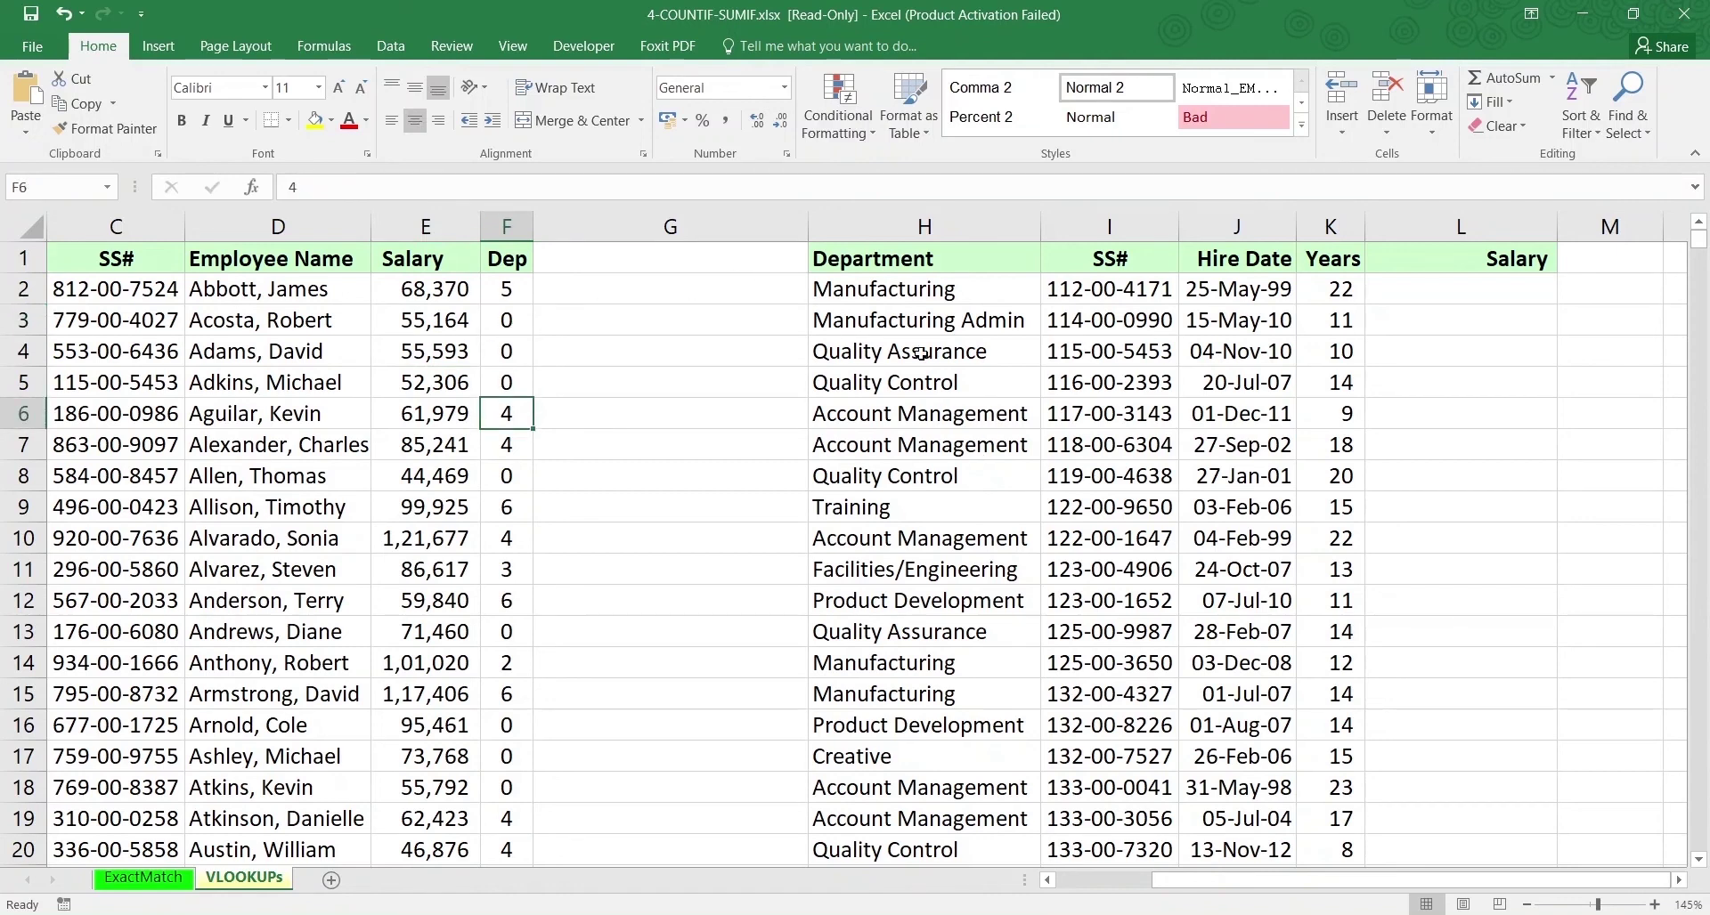
click(873, 264)
click(1134, 267)
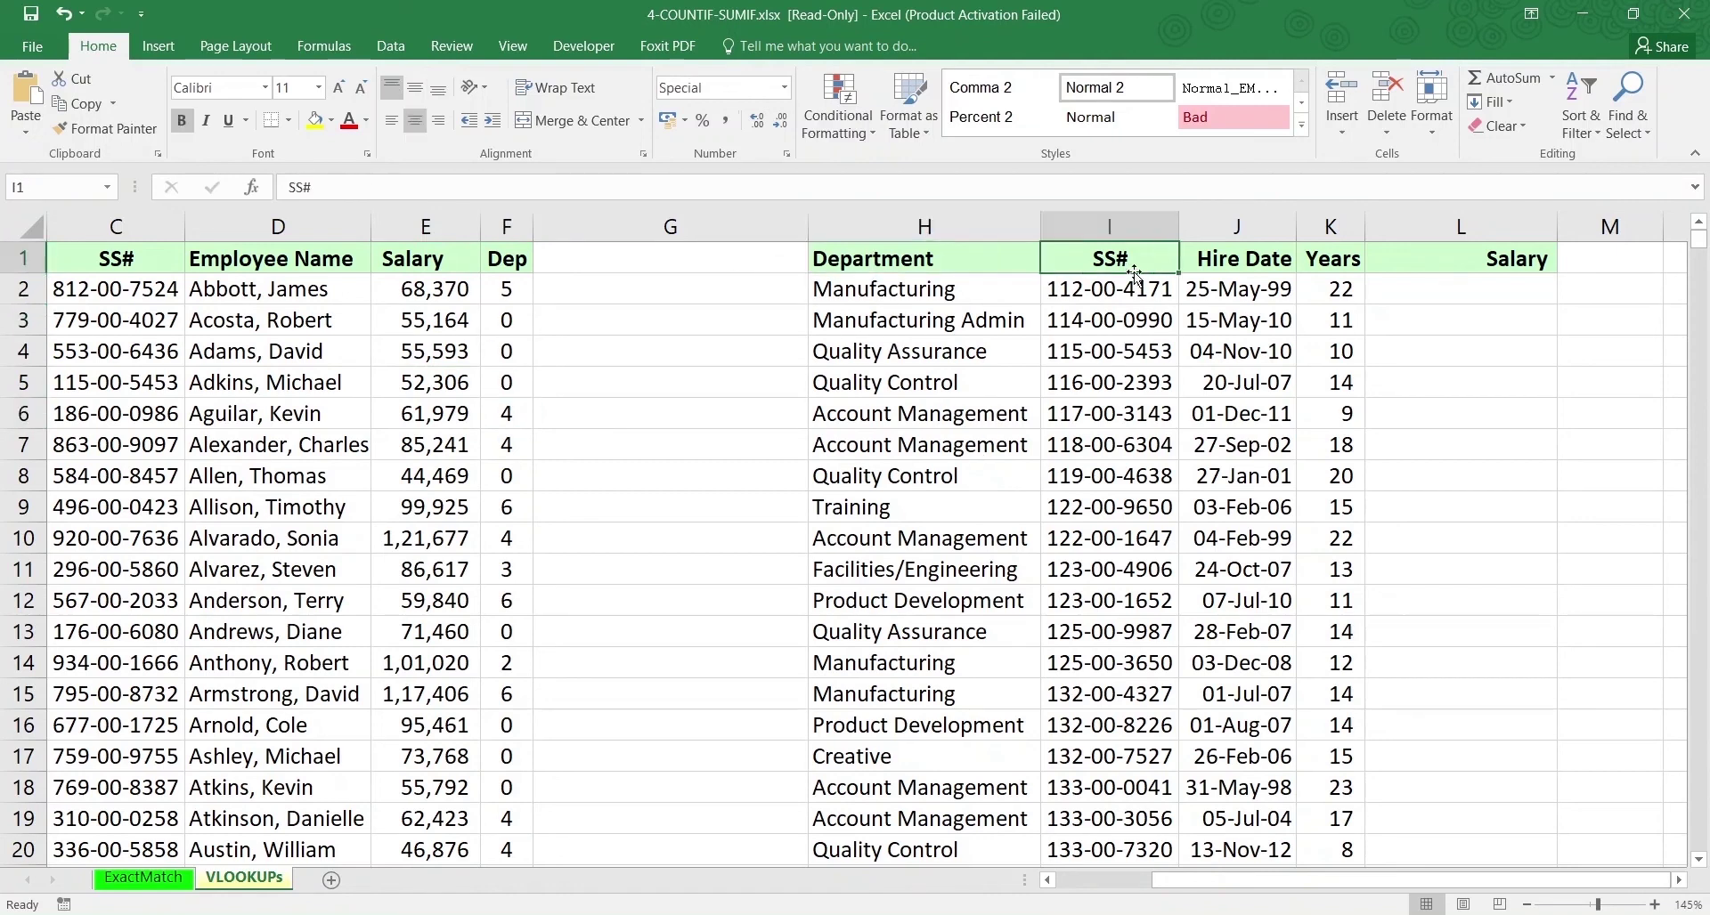
click(1255, 290)
click(1247, 383)
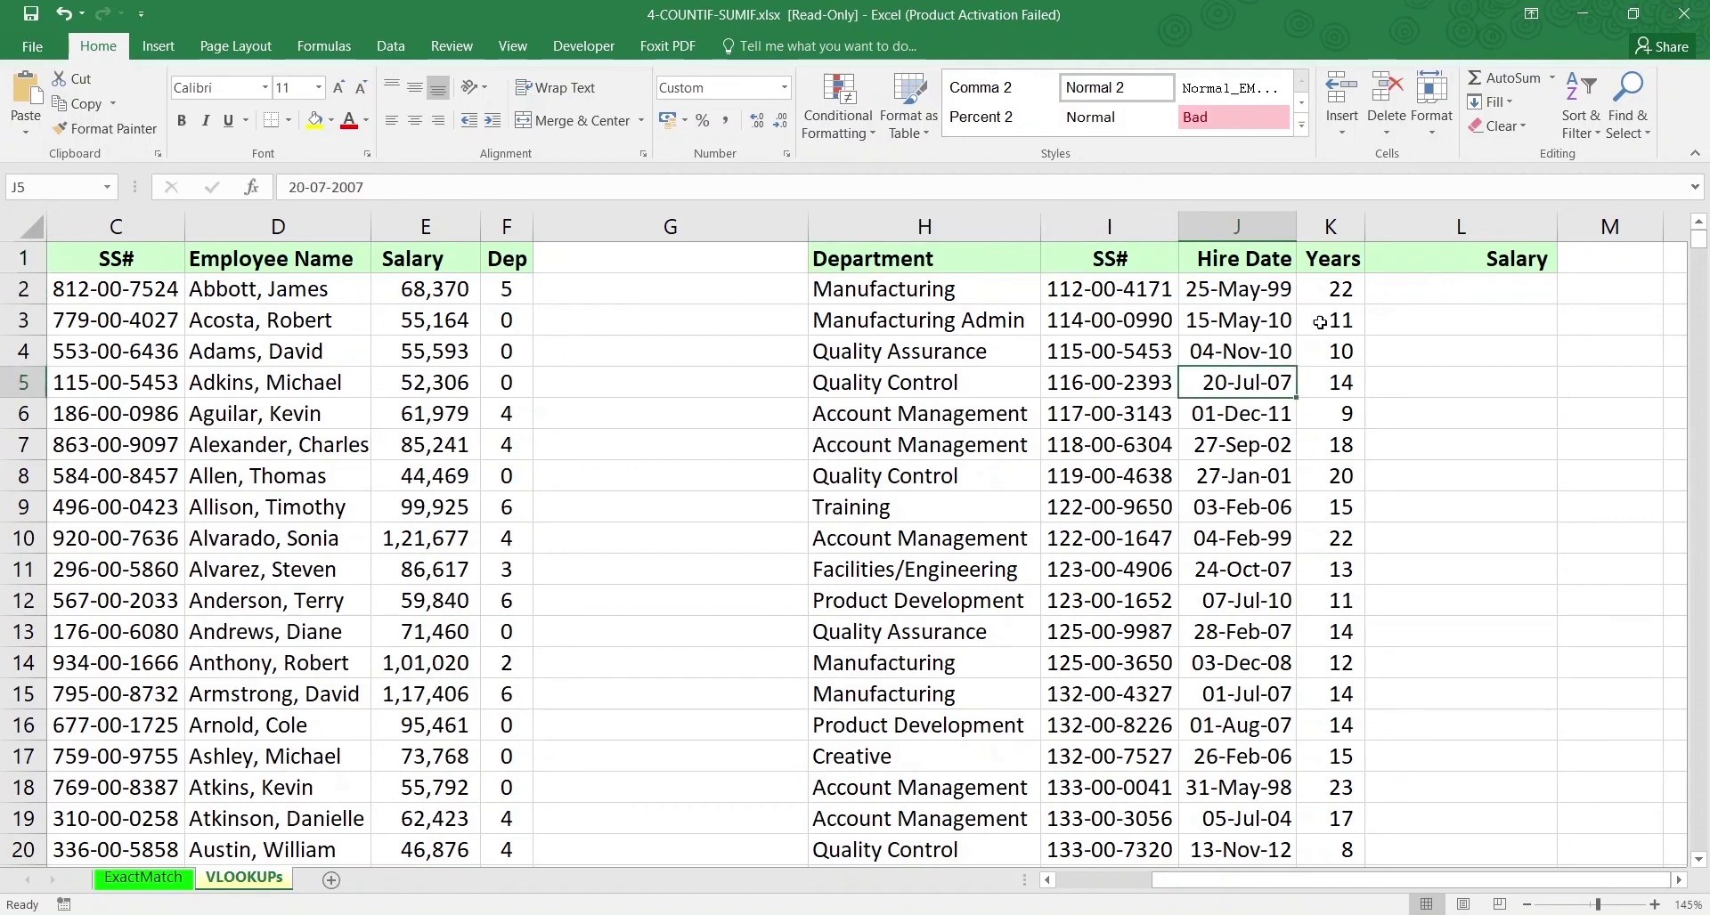
click(1410, 288)
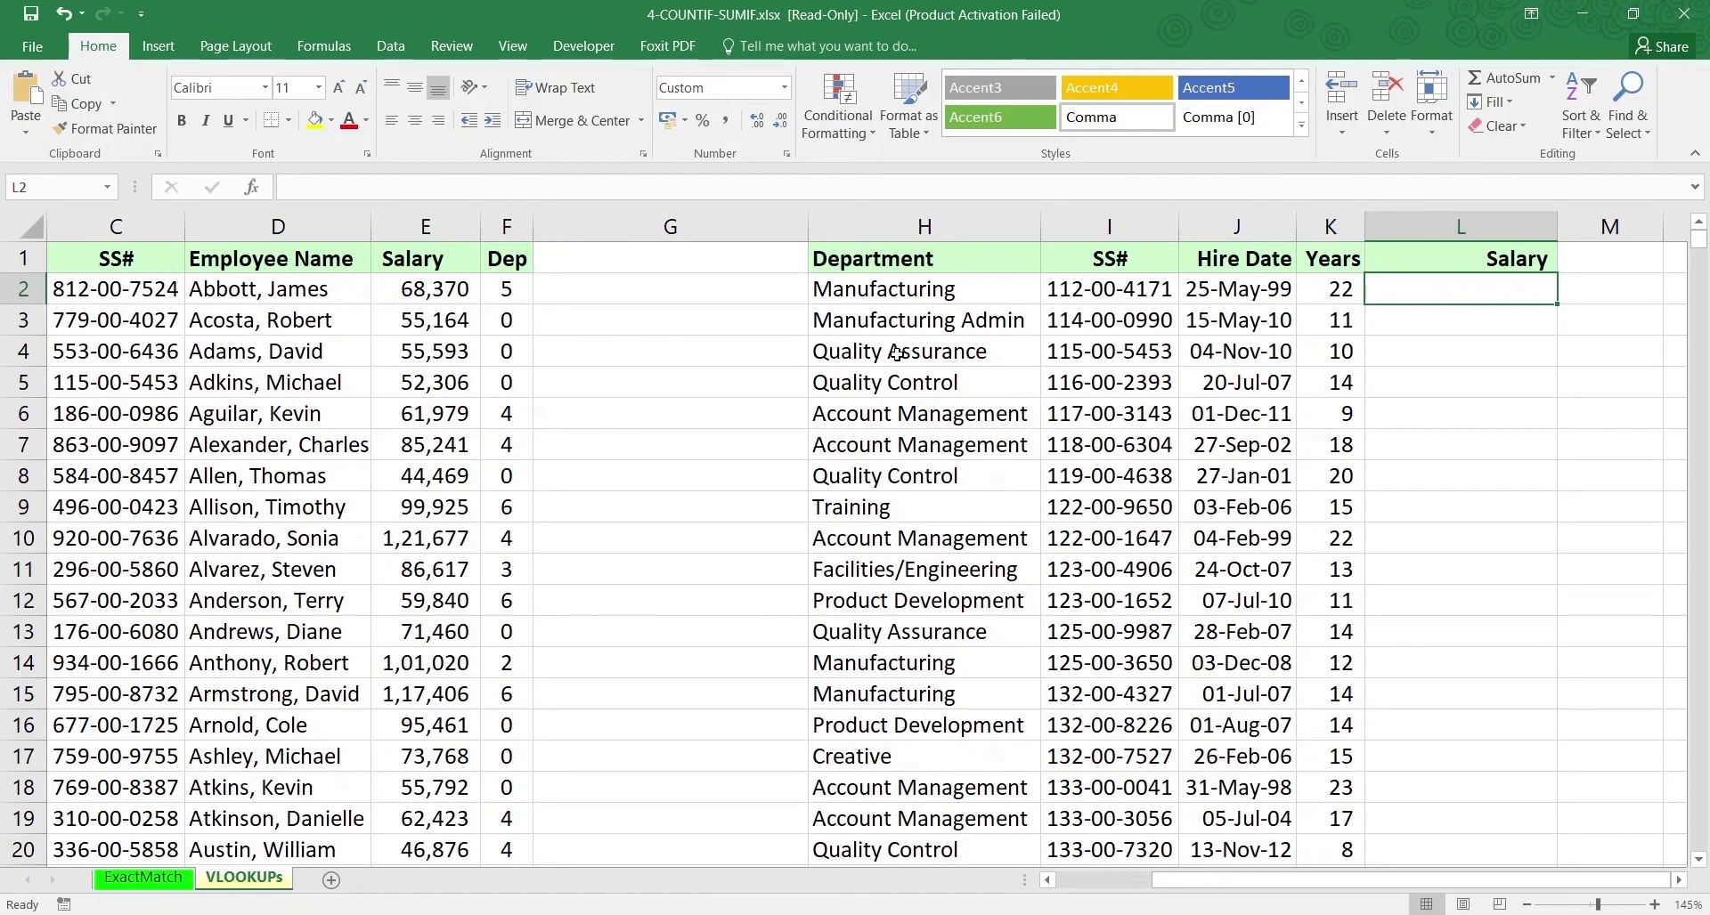
Compare the SS# columns I and C shared by both tables, and return to Salary cell L2
click(1119, 230)
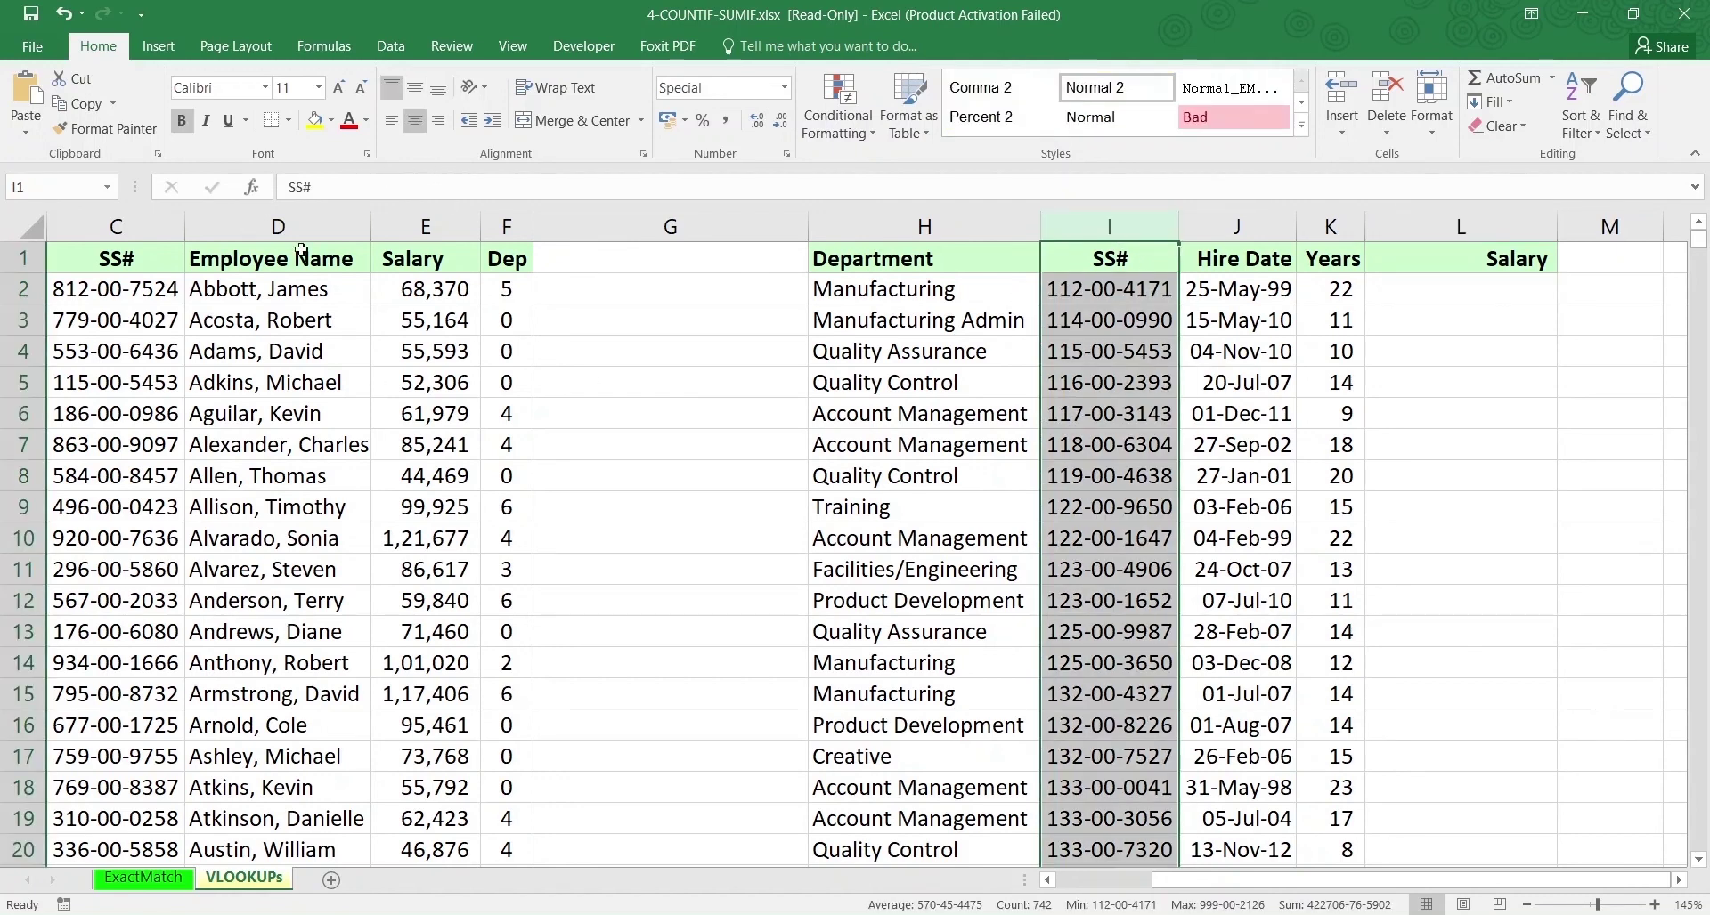
click(116, 226)
click(1454, 286)
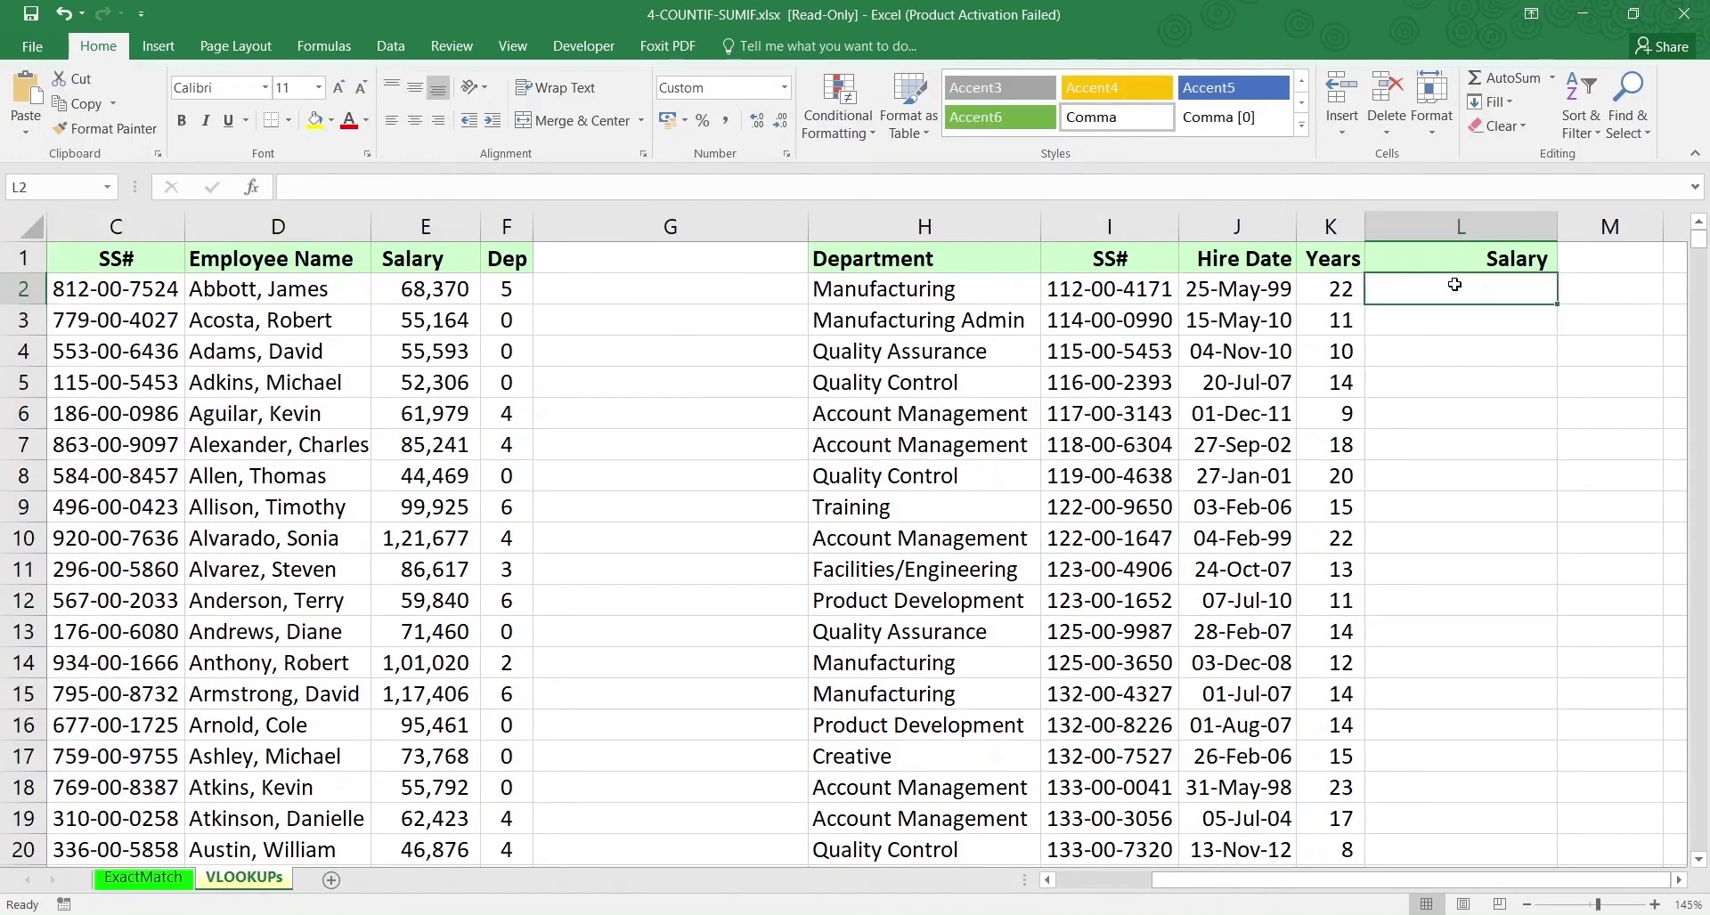
Enter =VLOOKUP(I2,C:F,3,FALSE) in Salary cell L2 to look up the salary by SS#
text(=)
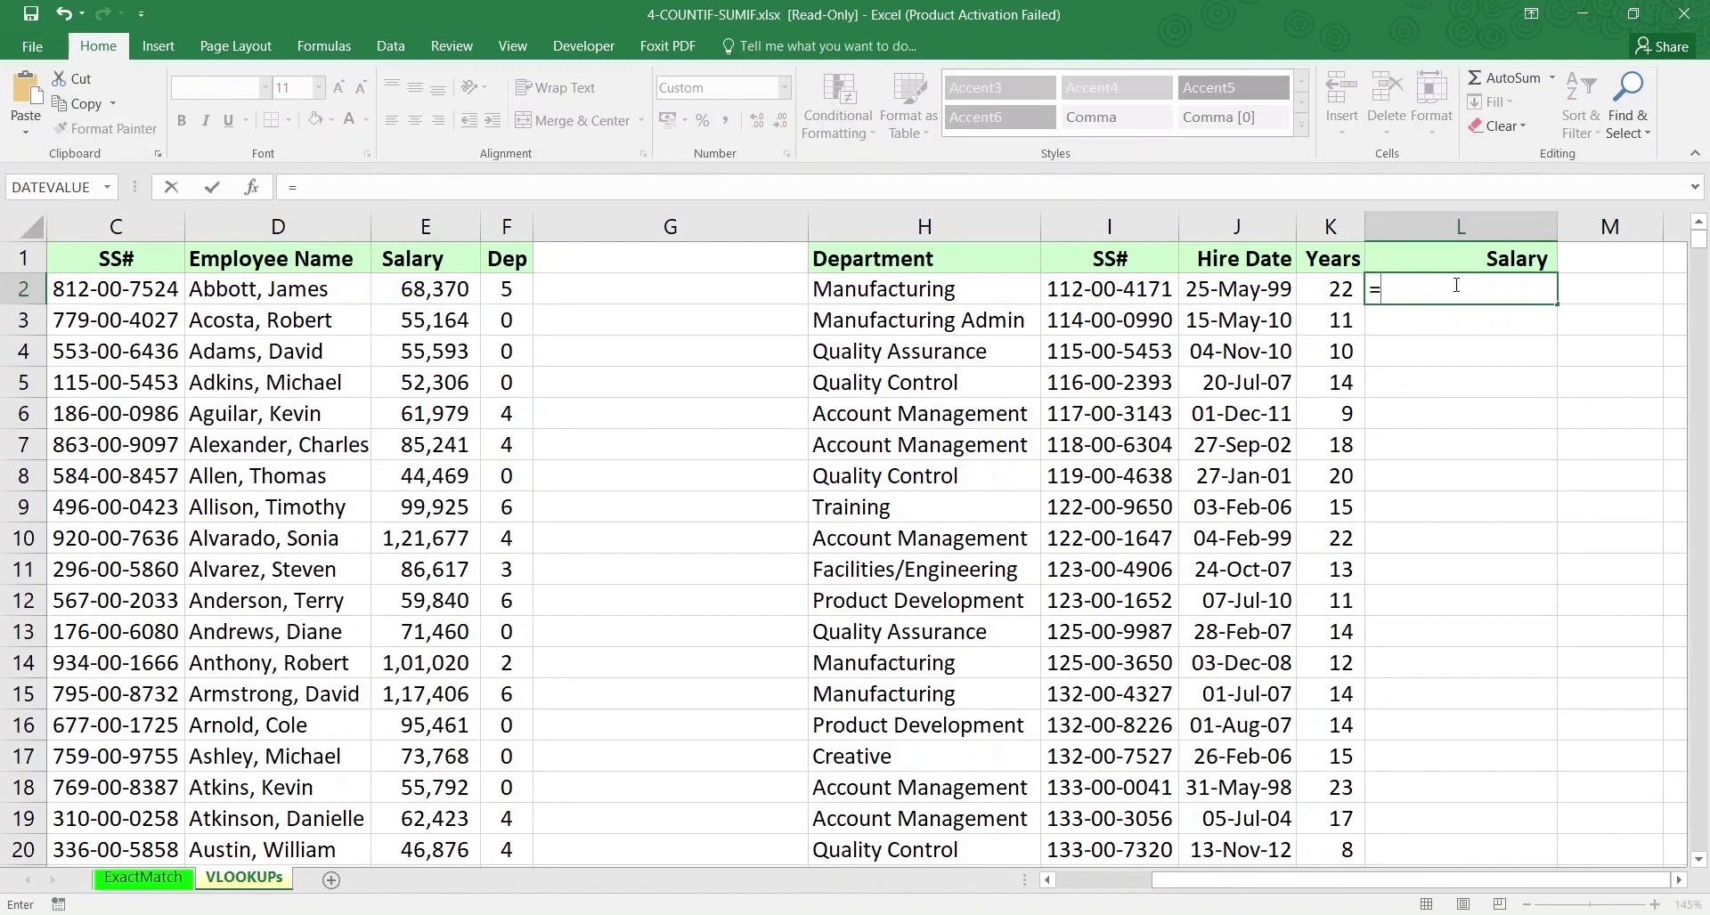
text(vl)
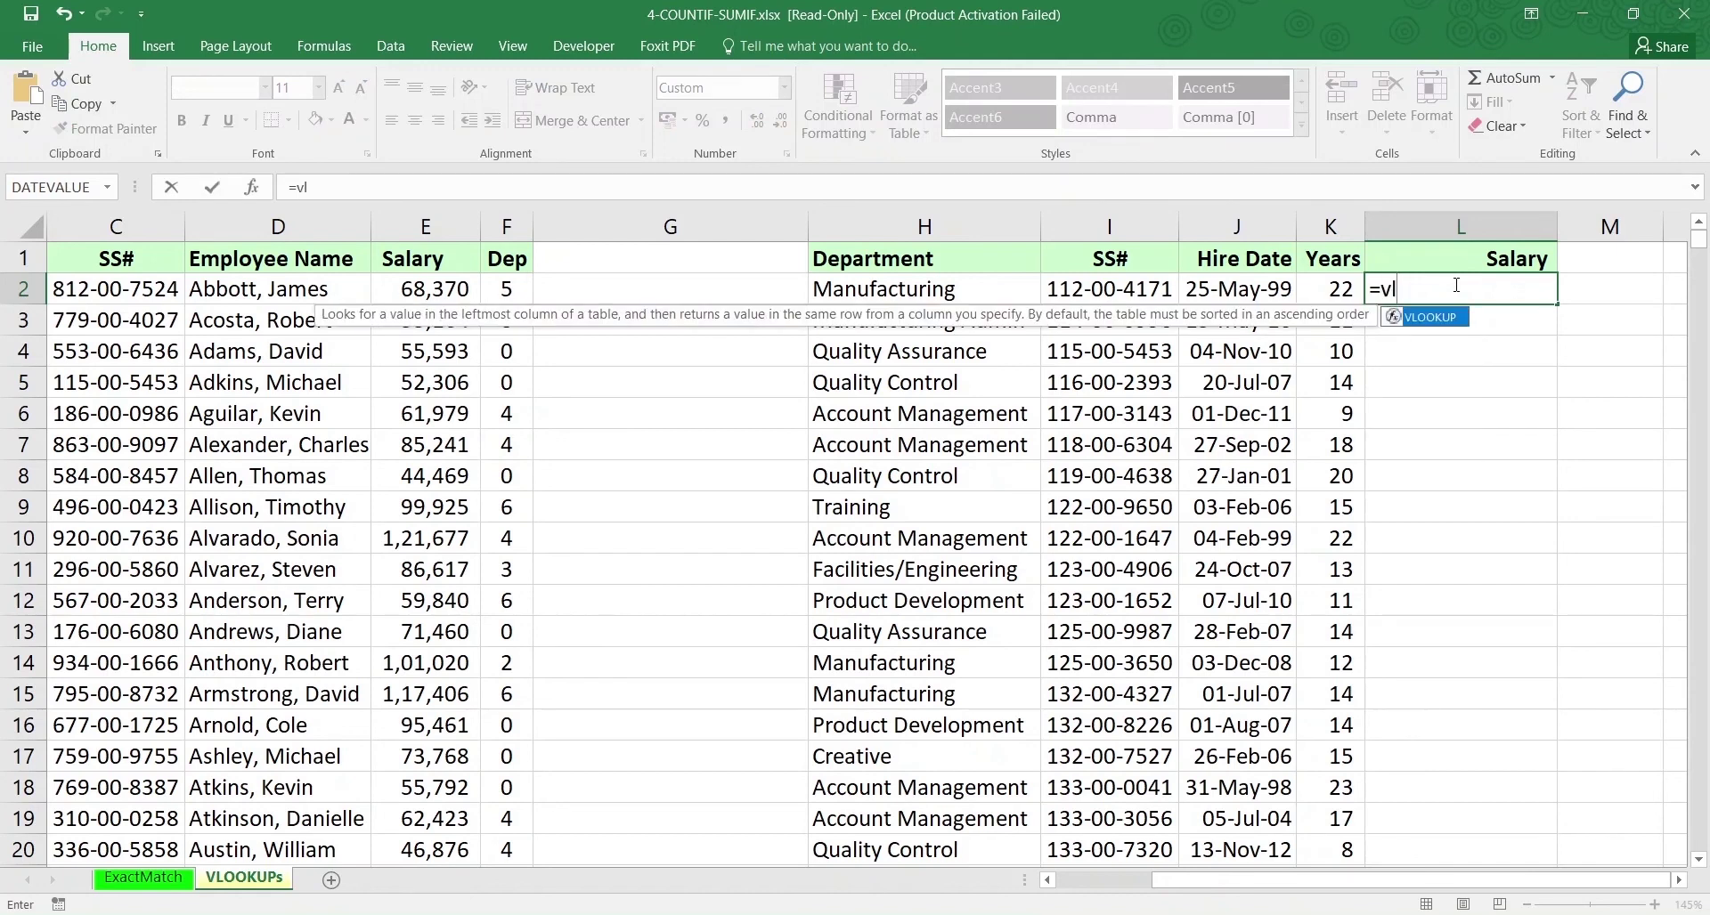
key(Tab)
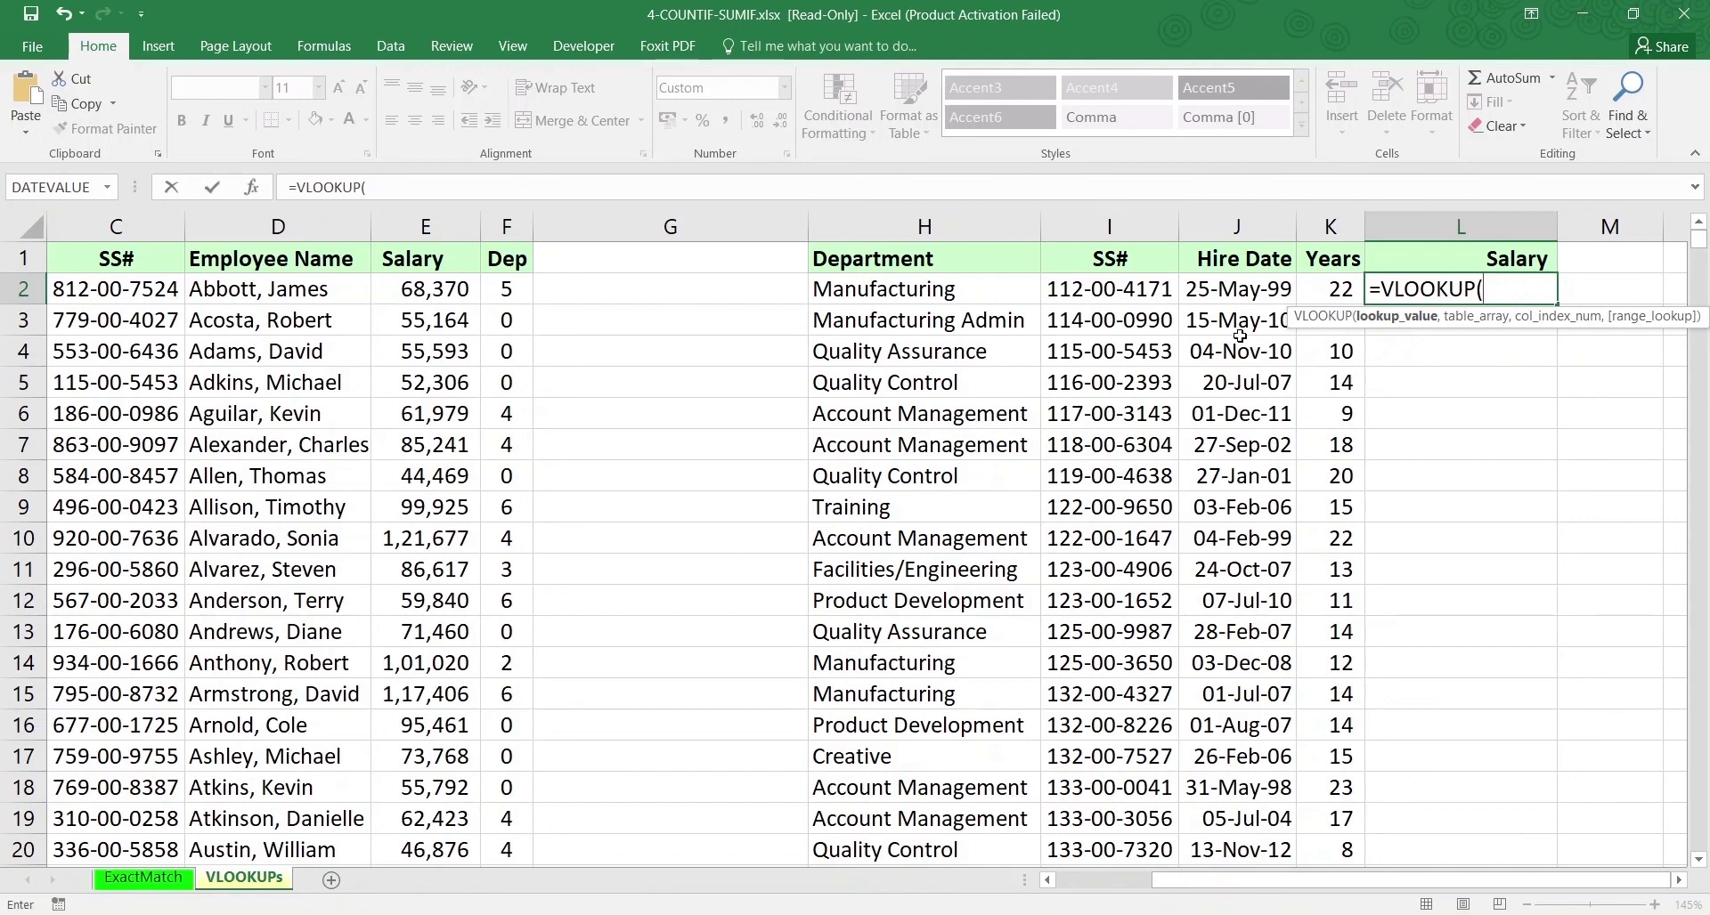
click(1124, 299)
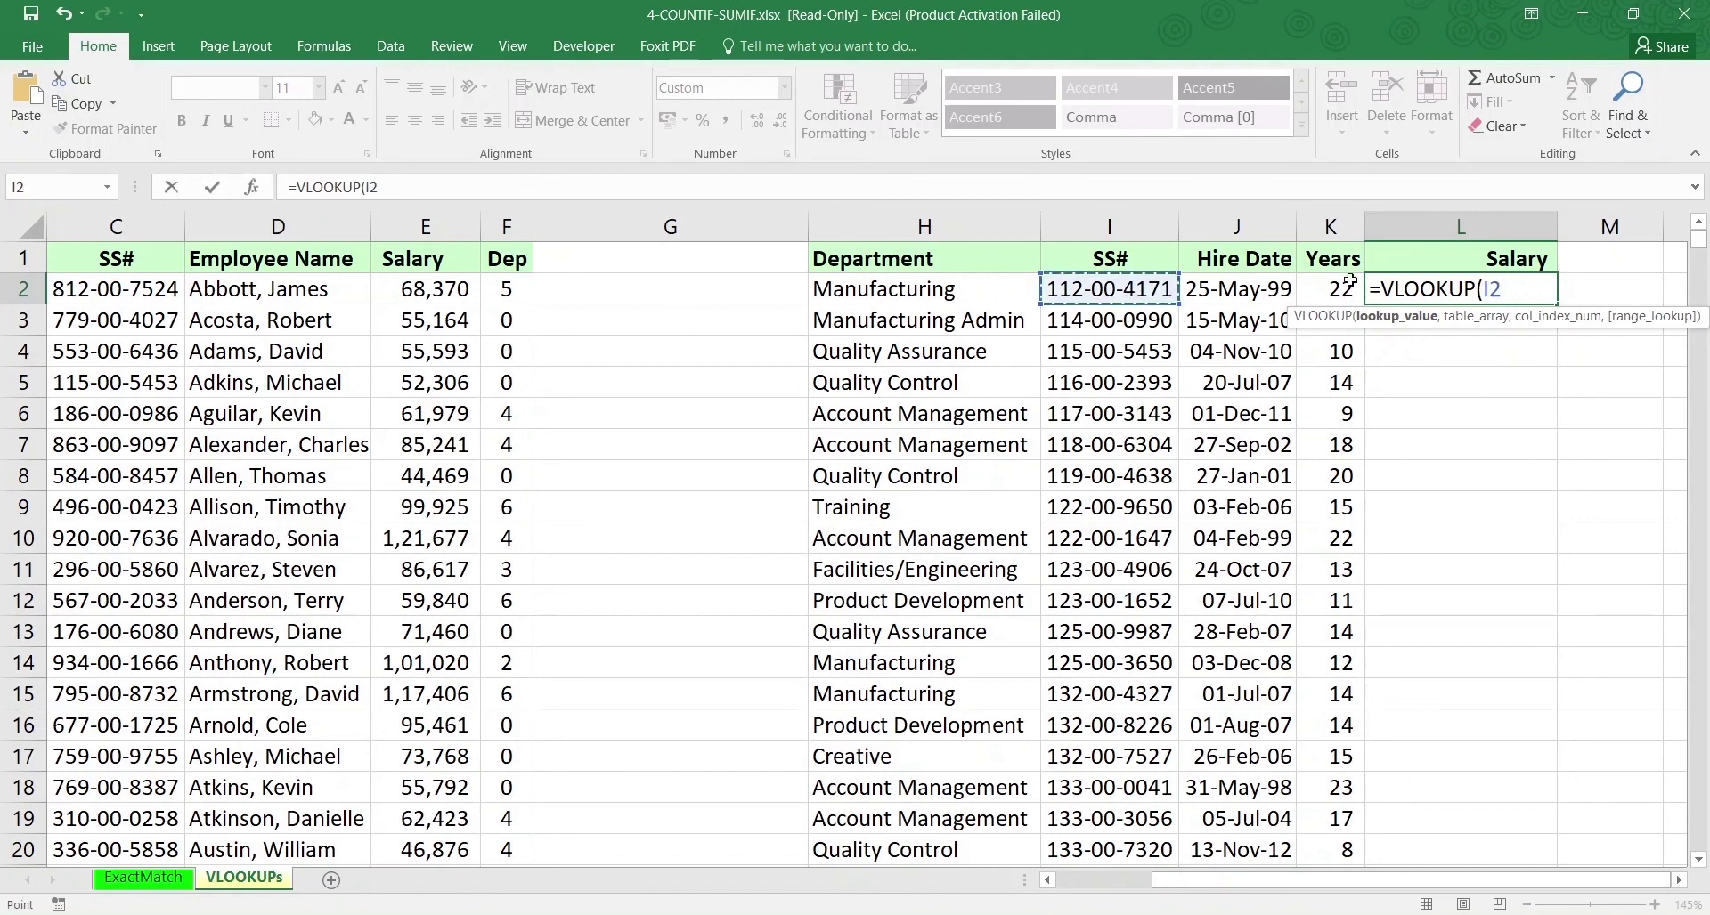
text(,)
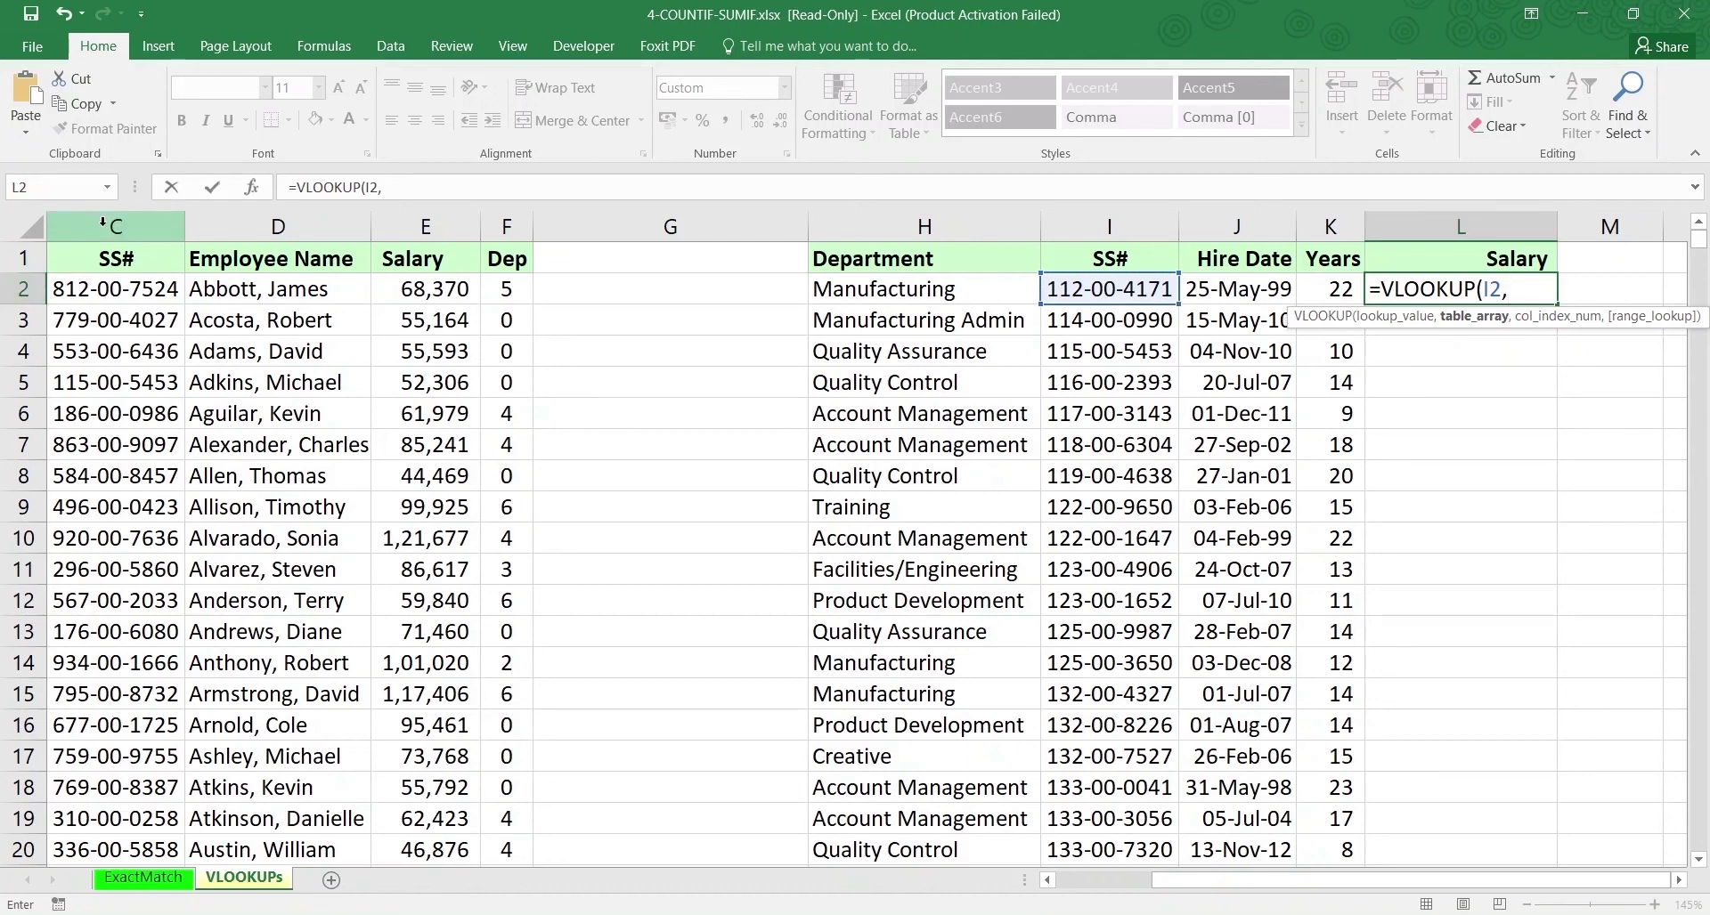
drag(125, 241, 510, 239)
drag(1218, 882, 1121, 881)
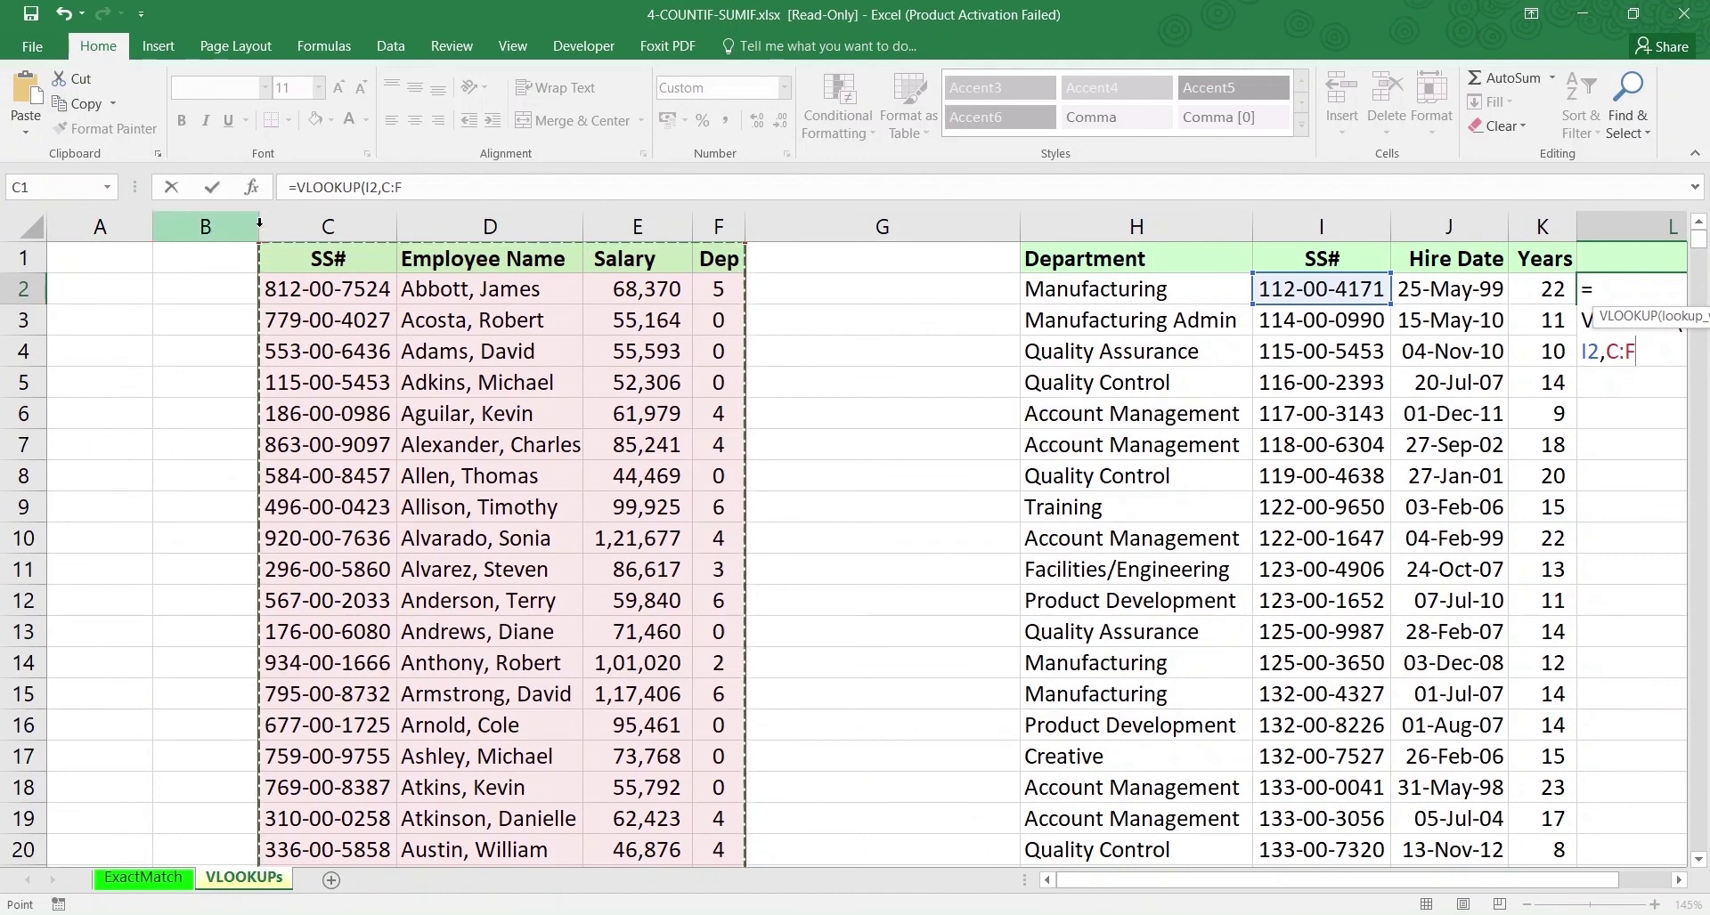
scroll(1218, 890, right, 1)
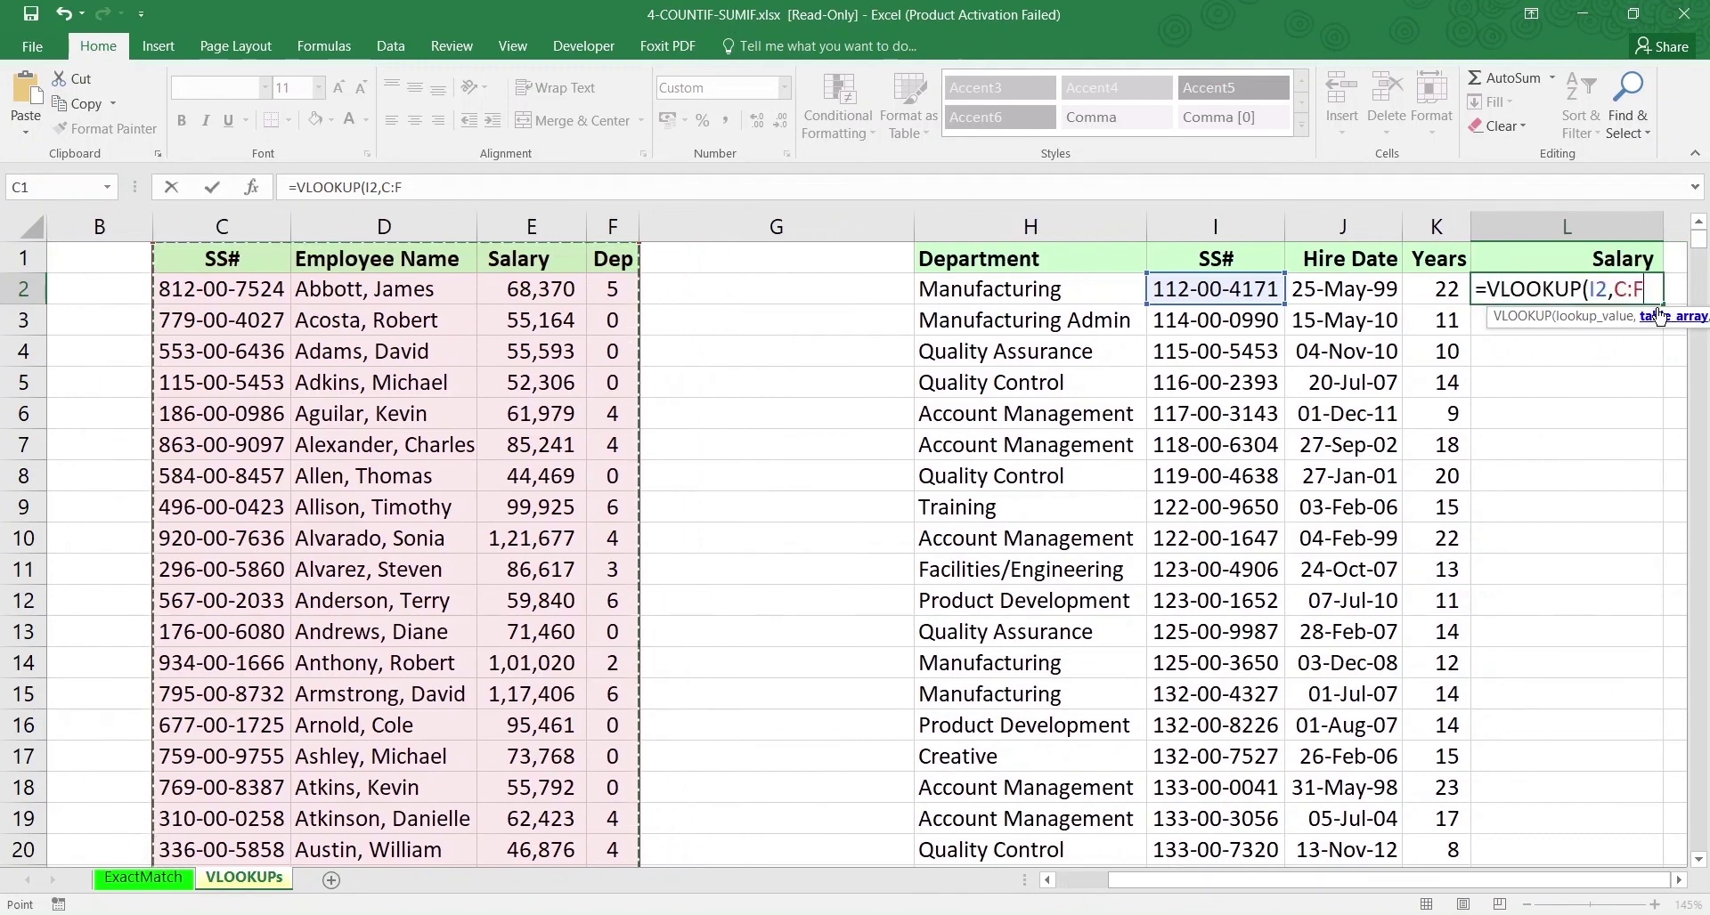
text(,)
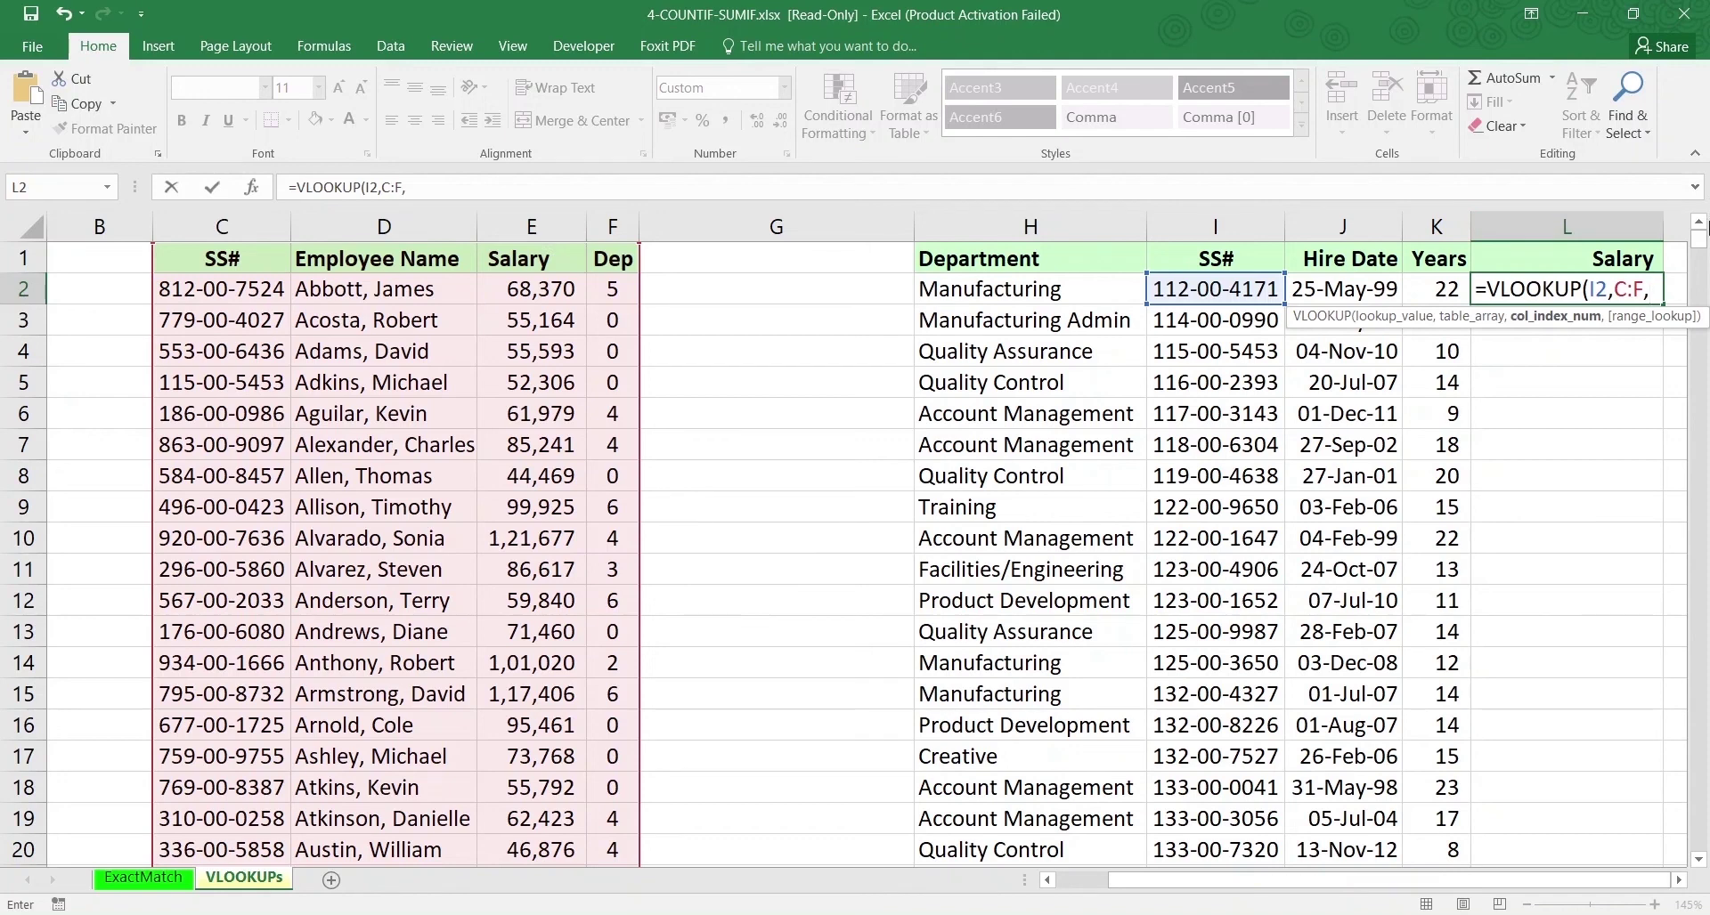
text(3,FALSE)
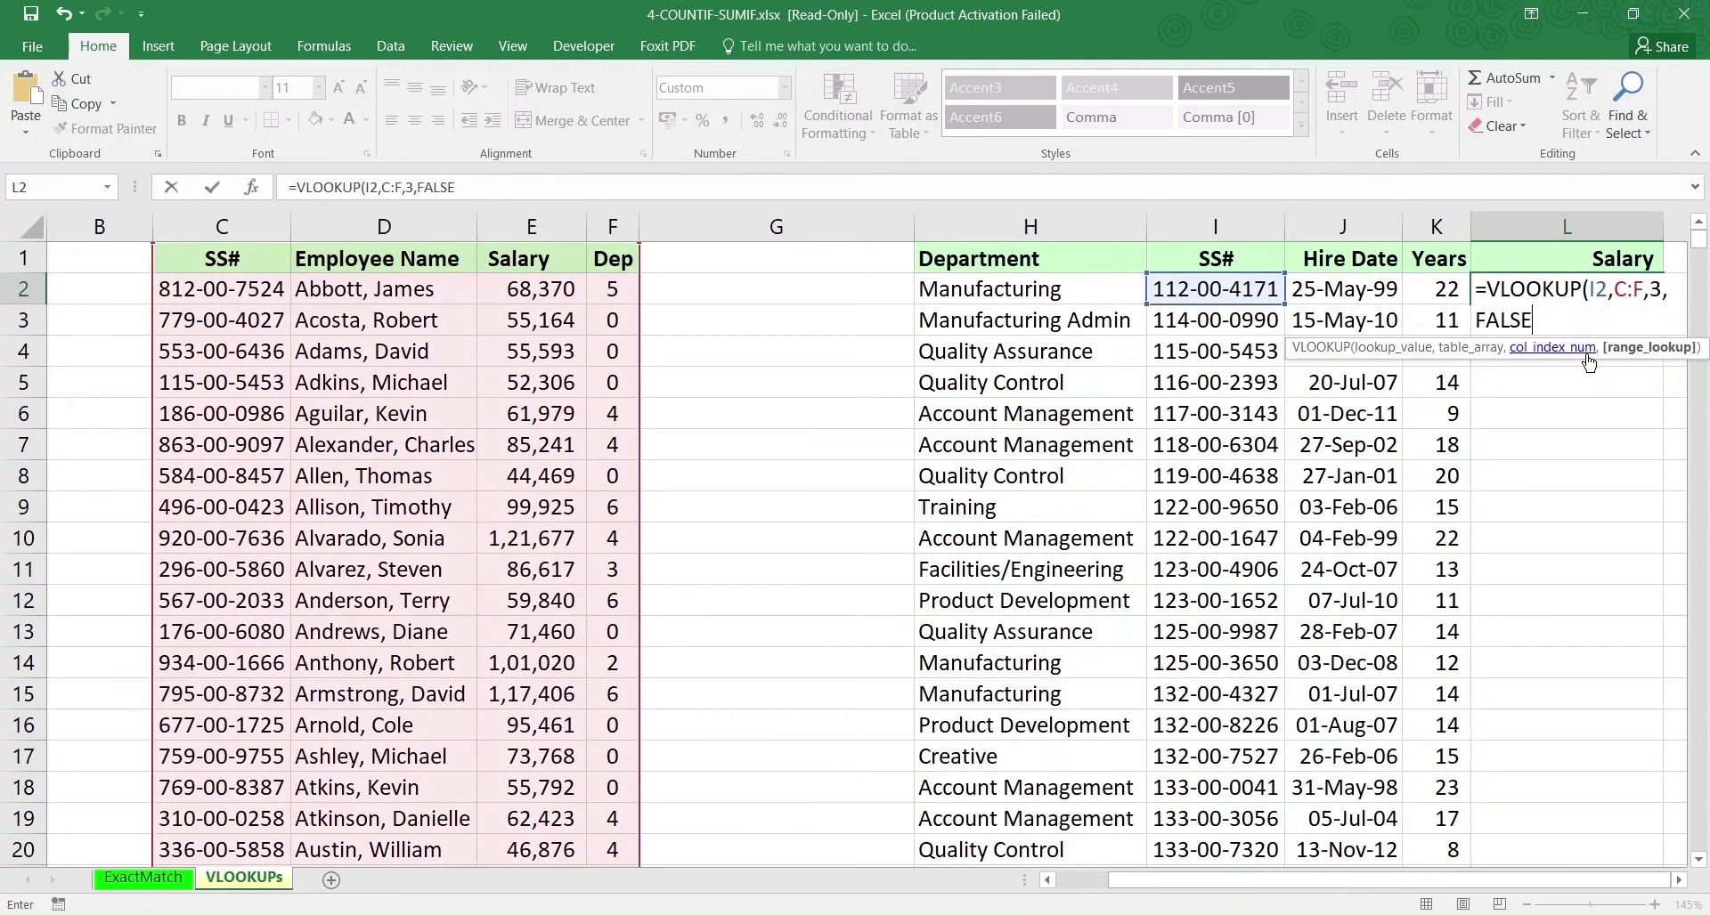
key(Return)
click(1590, 288)
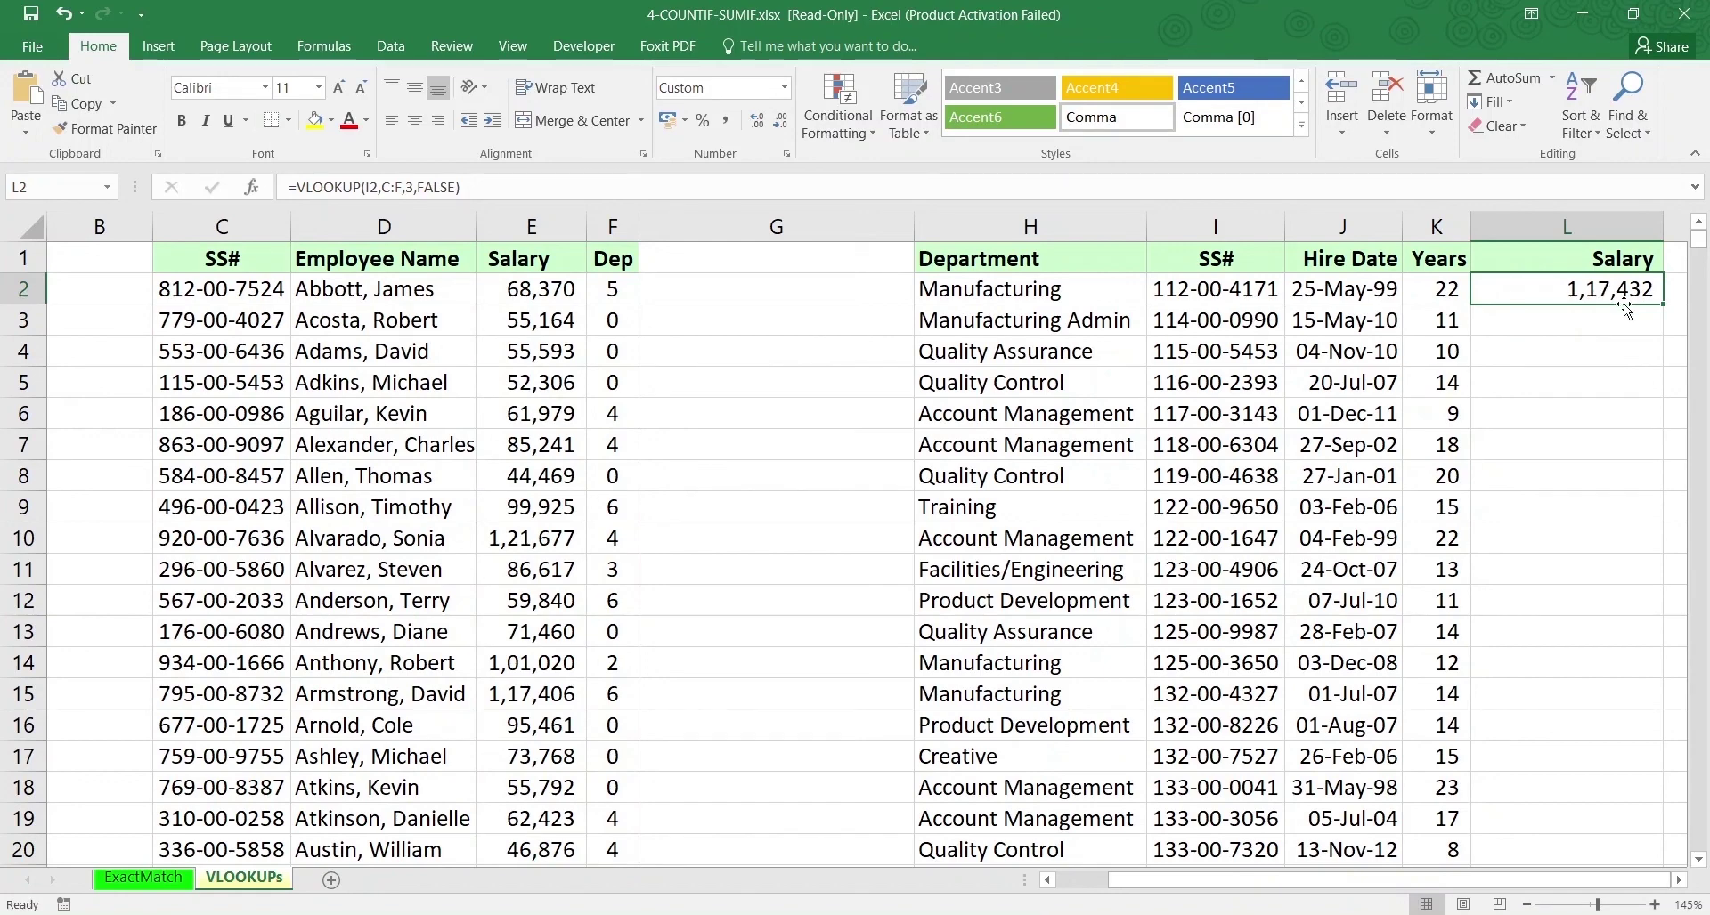
Copy the SS# from cell I2 and search column C for all its occurrences
scroll(400, 528, down, 2)
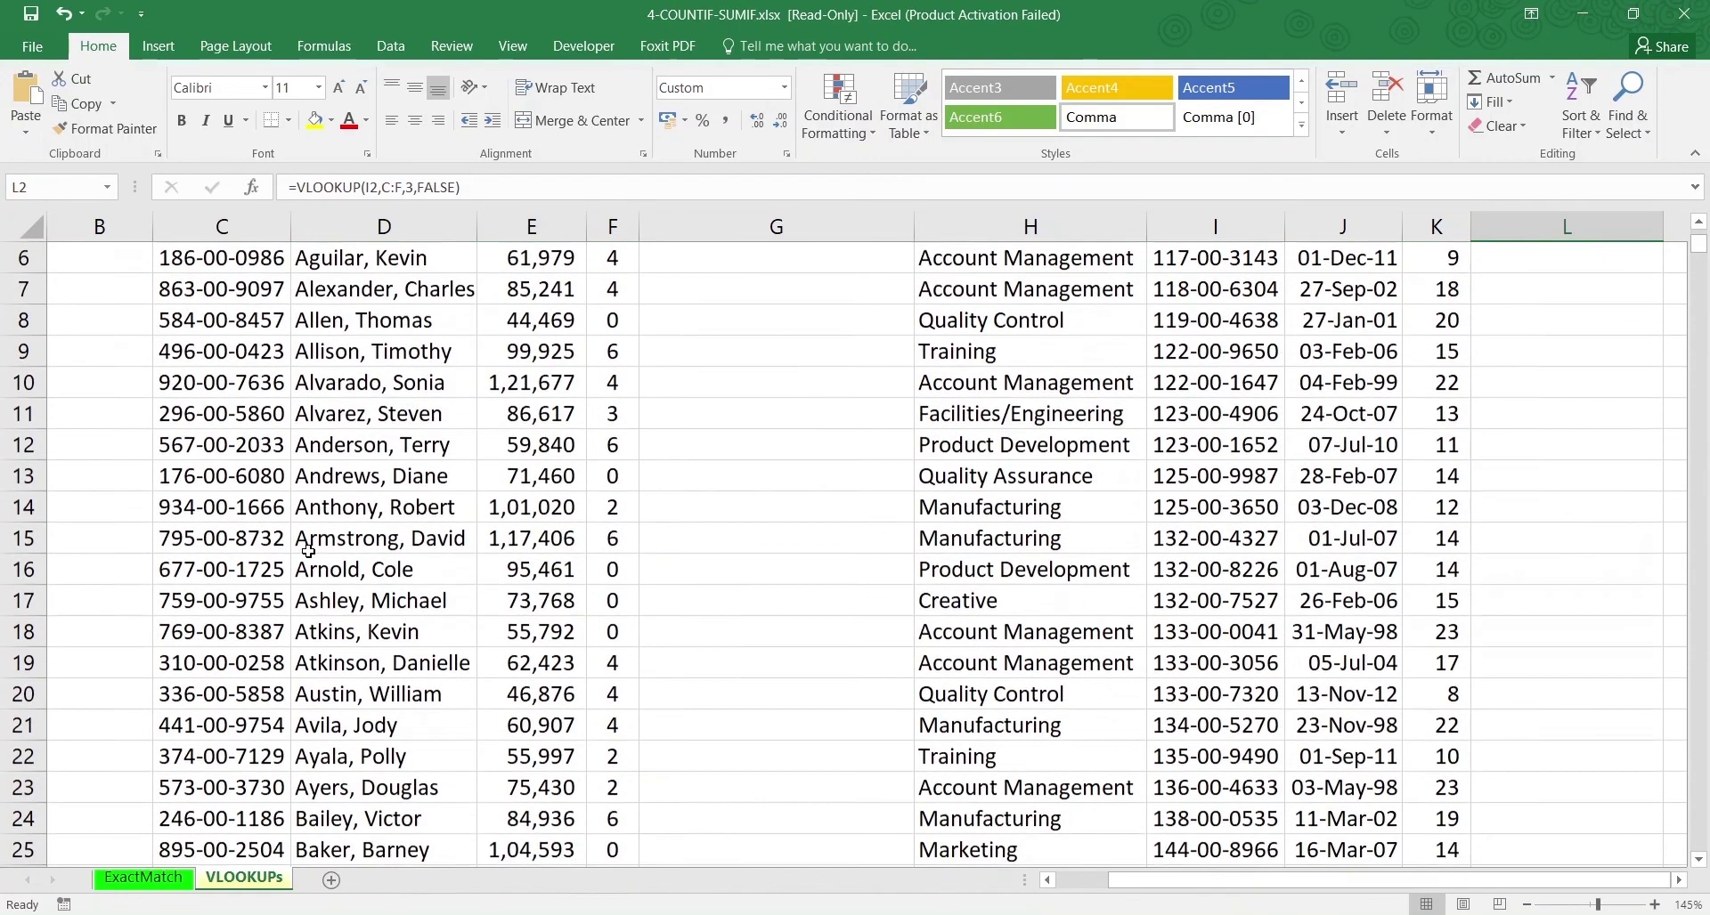
scroll(993, 350, up, 2)
click(1240, 289)
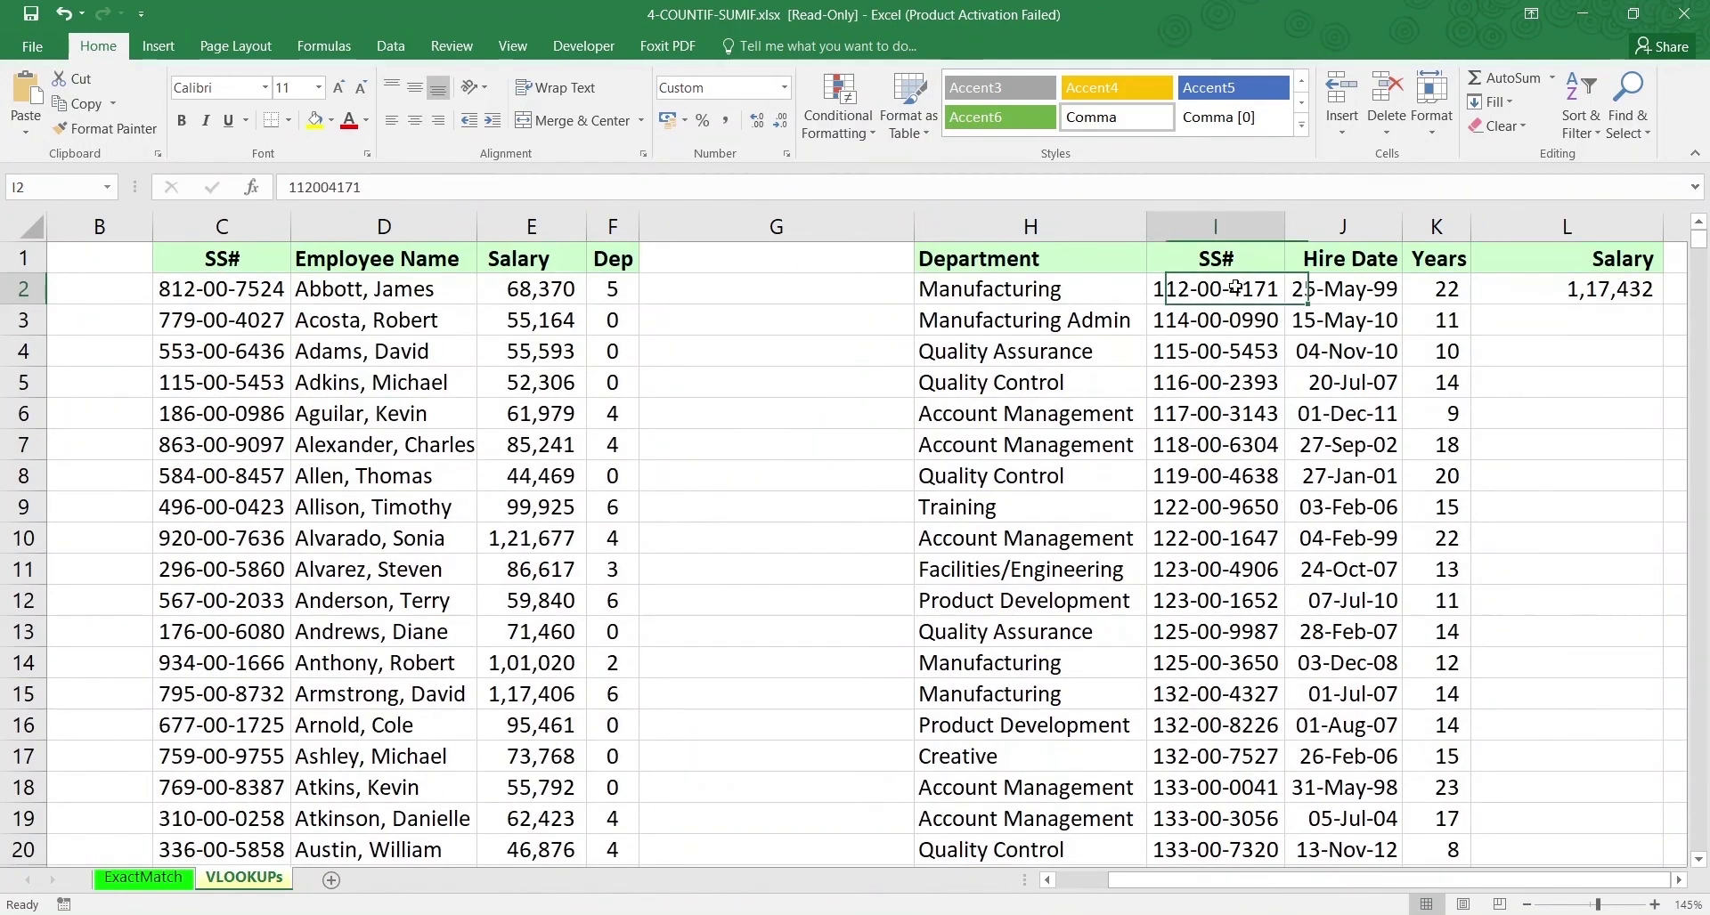
key(ctrl+c)
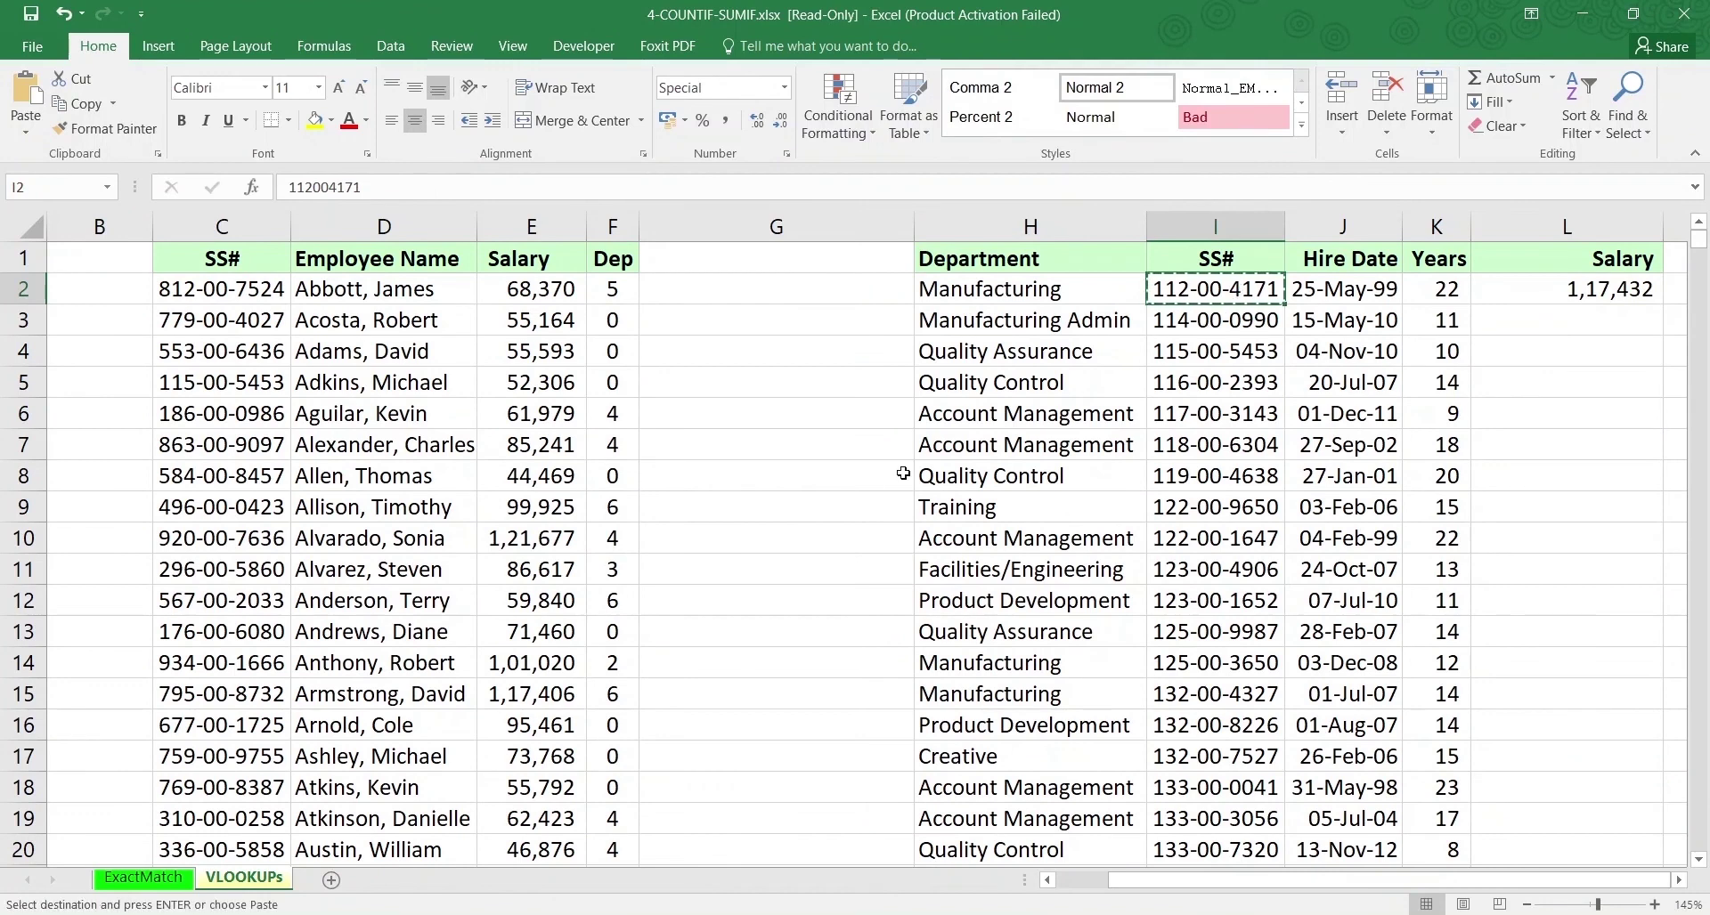
click(223, 227)
key(ctrl+f)
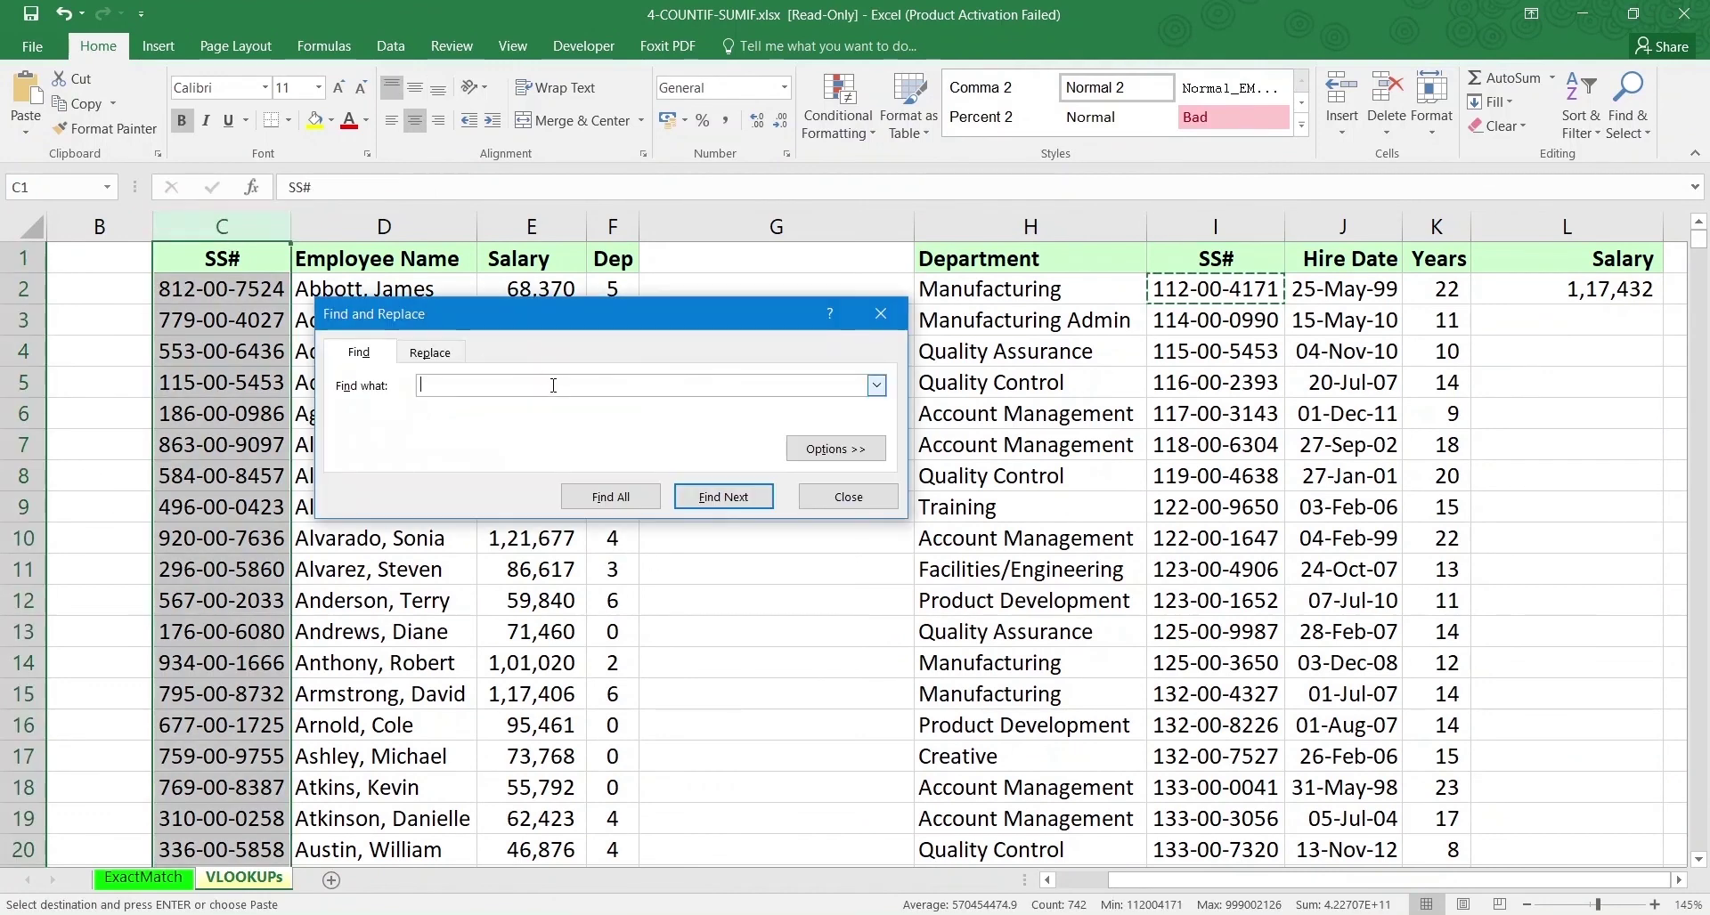
key(ctrl+v)
click(611, 497)
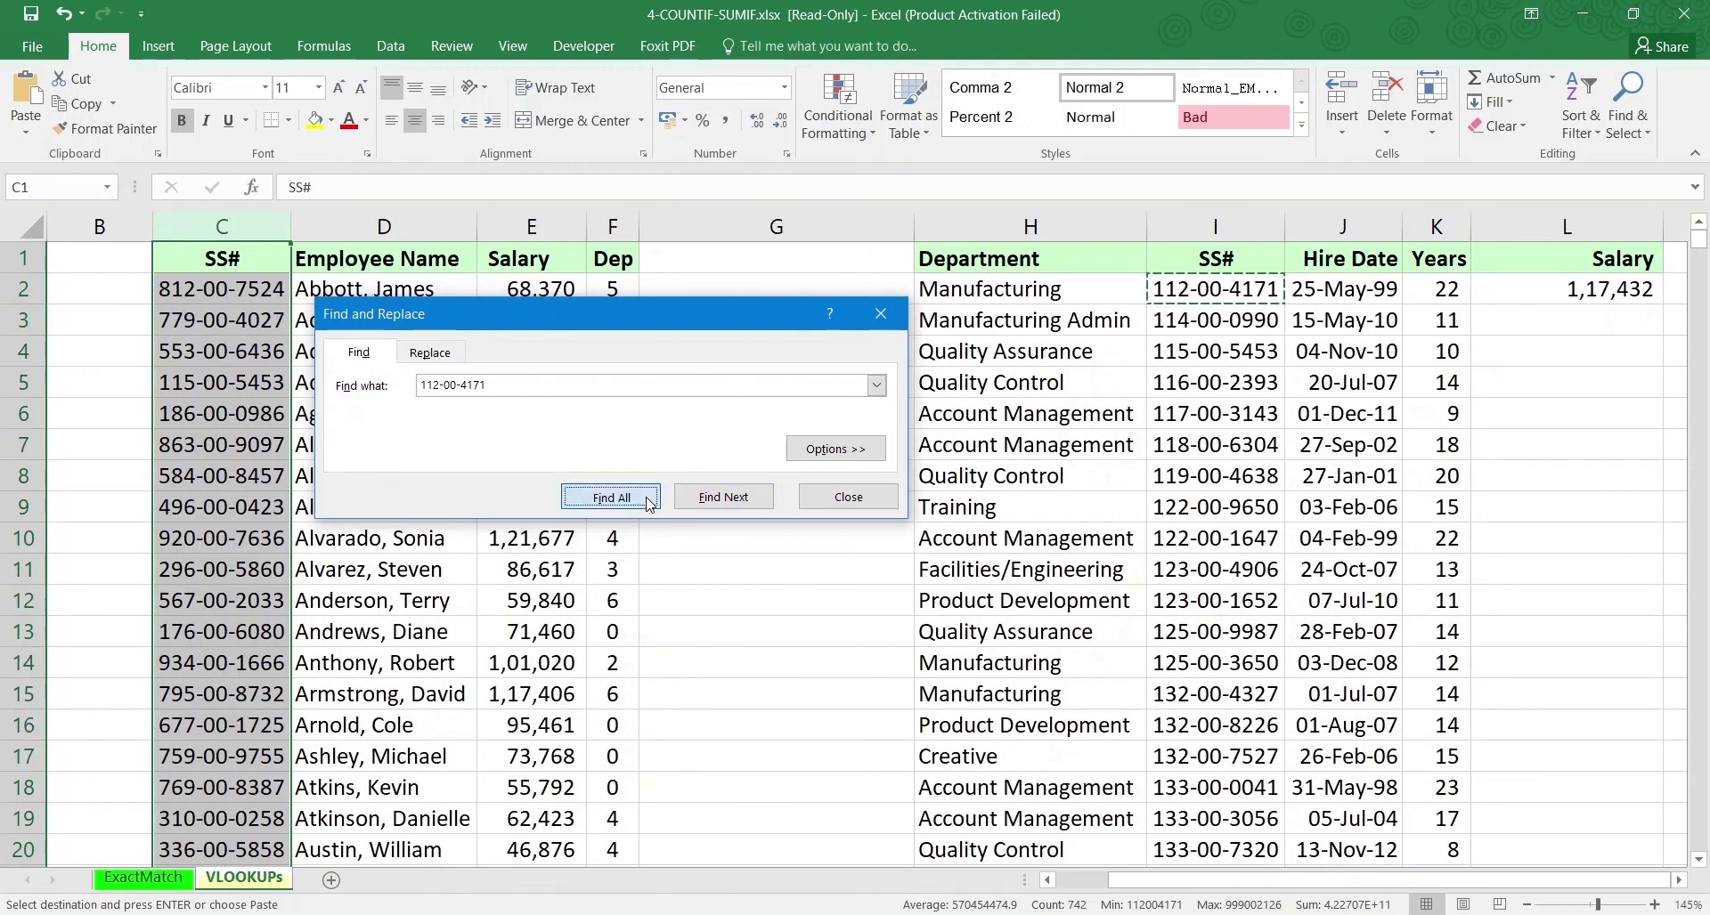
click(863, 532)
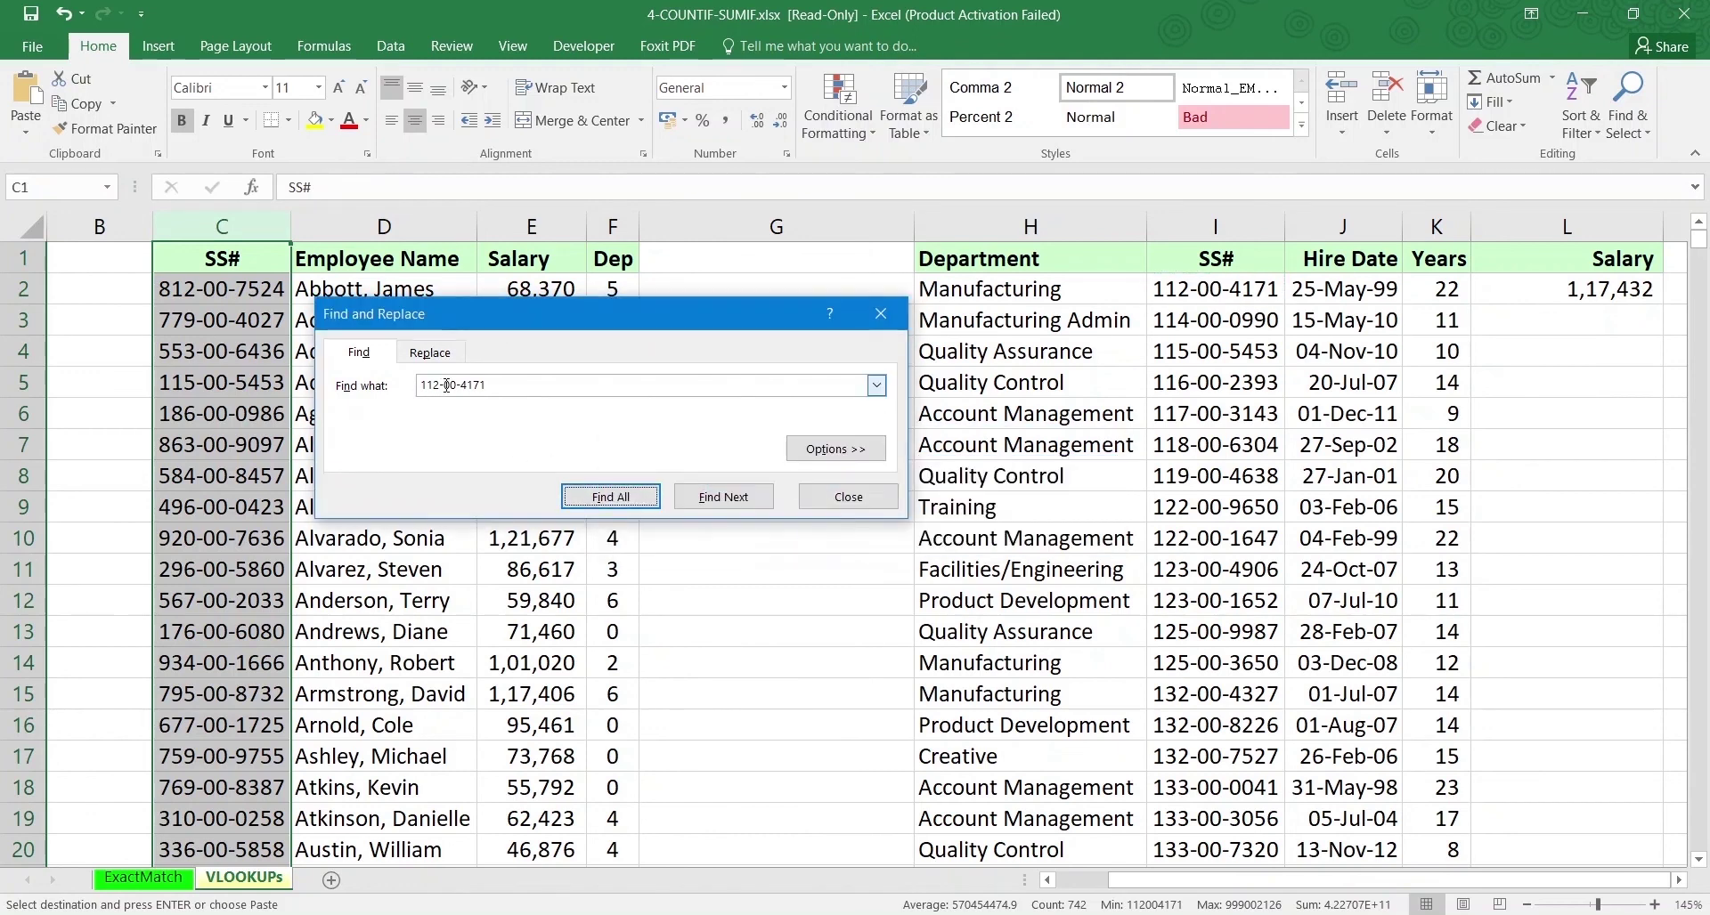
Search column C for the same SS# without hyphens, and compare the matching record's salary in E336 with L2
drag(447, 384, 452, 385)
key(BackSpace)
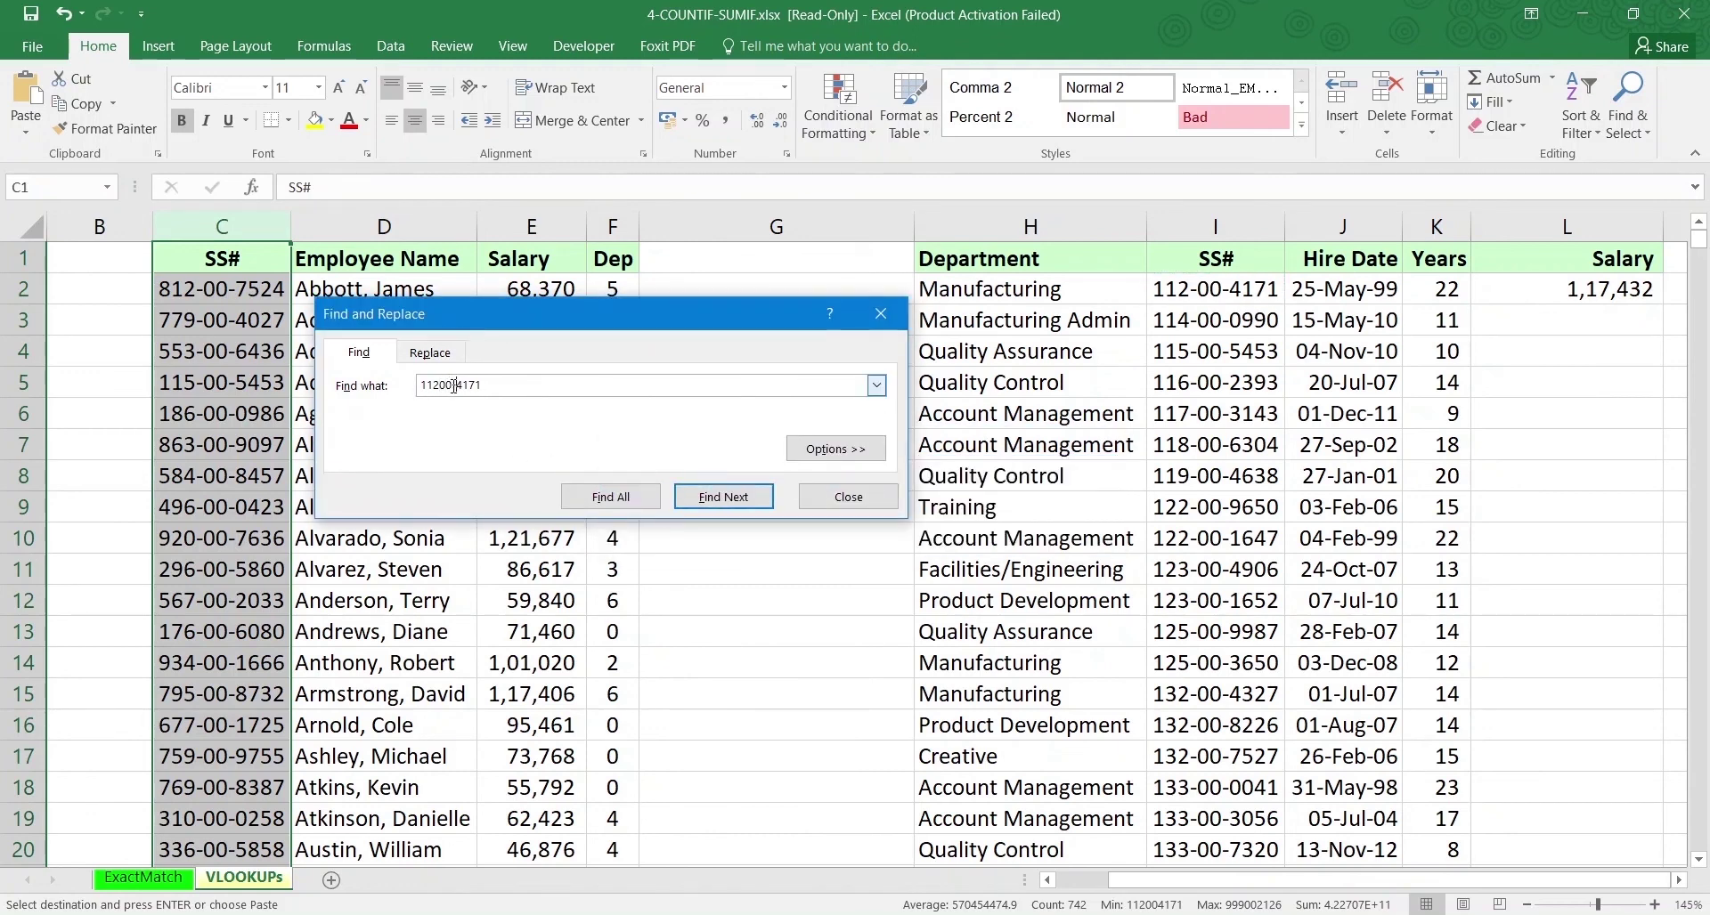
key(Return)
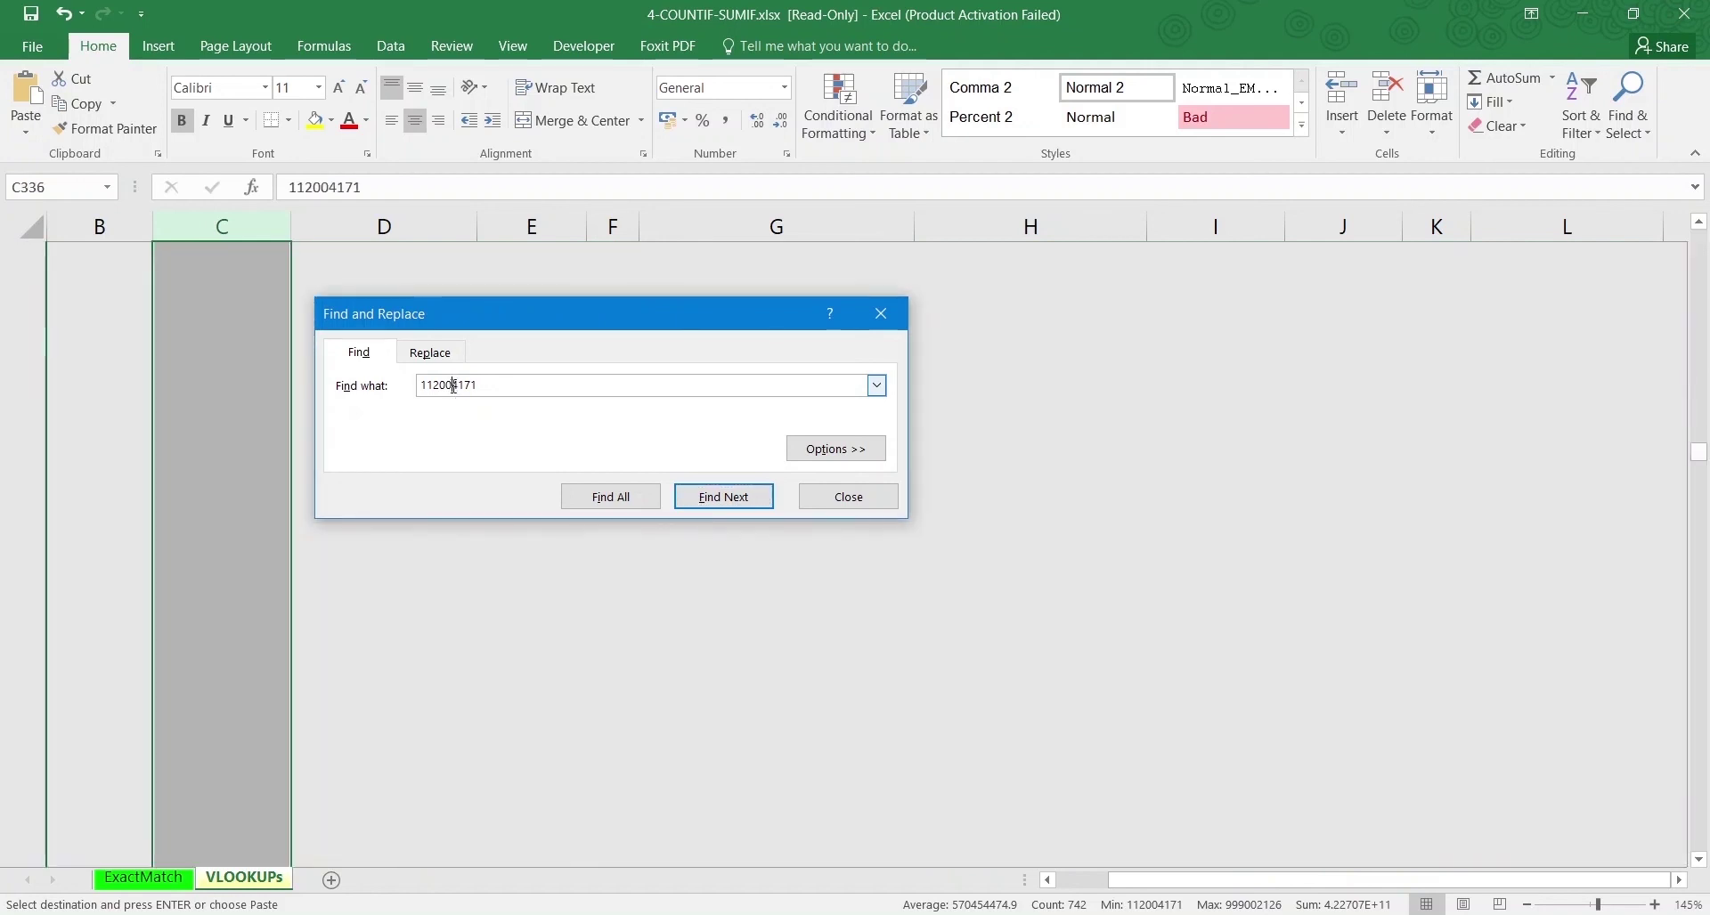
click(847, 497)
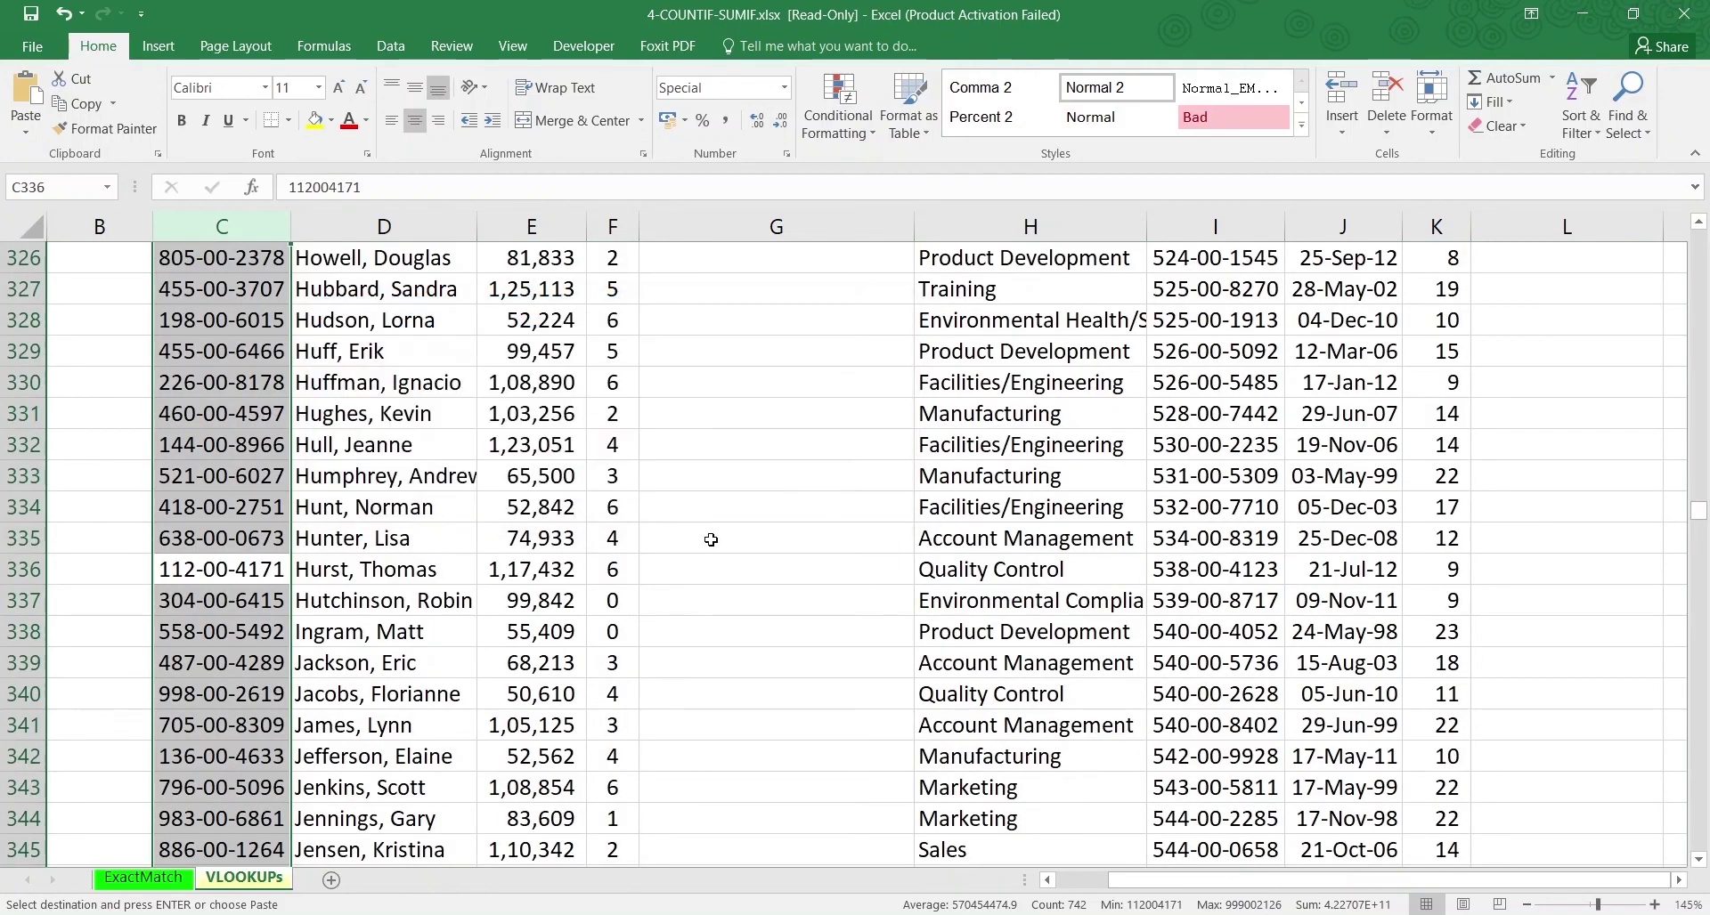
click(185, 575)
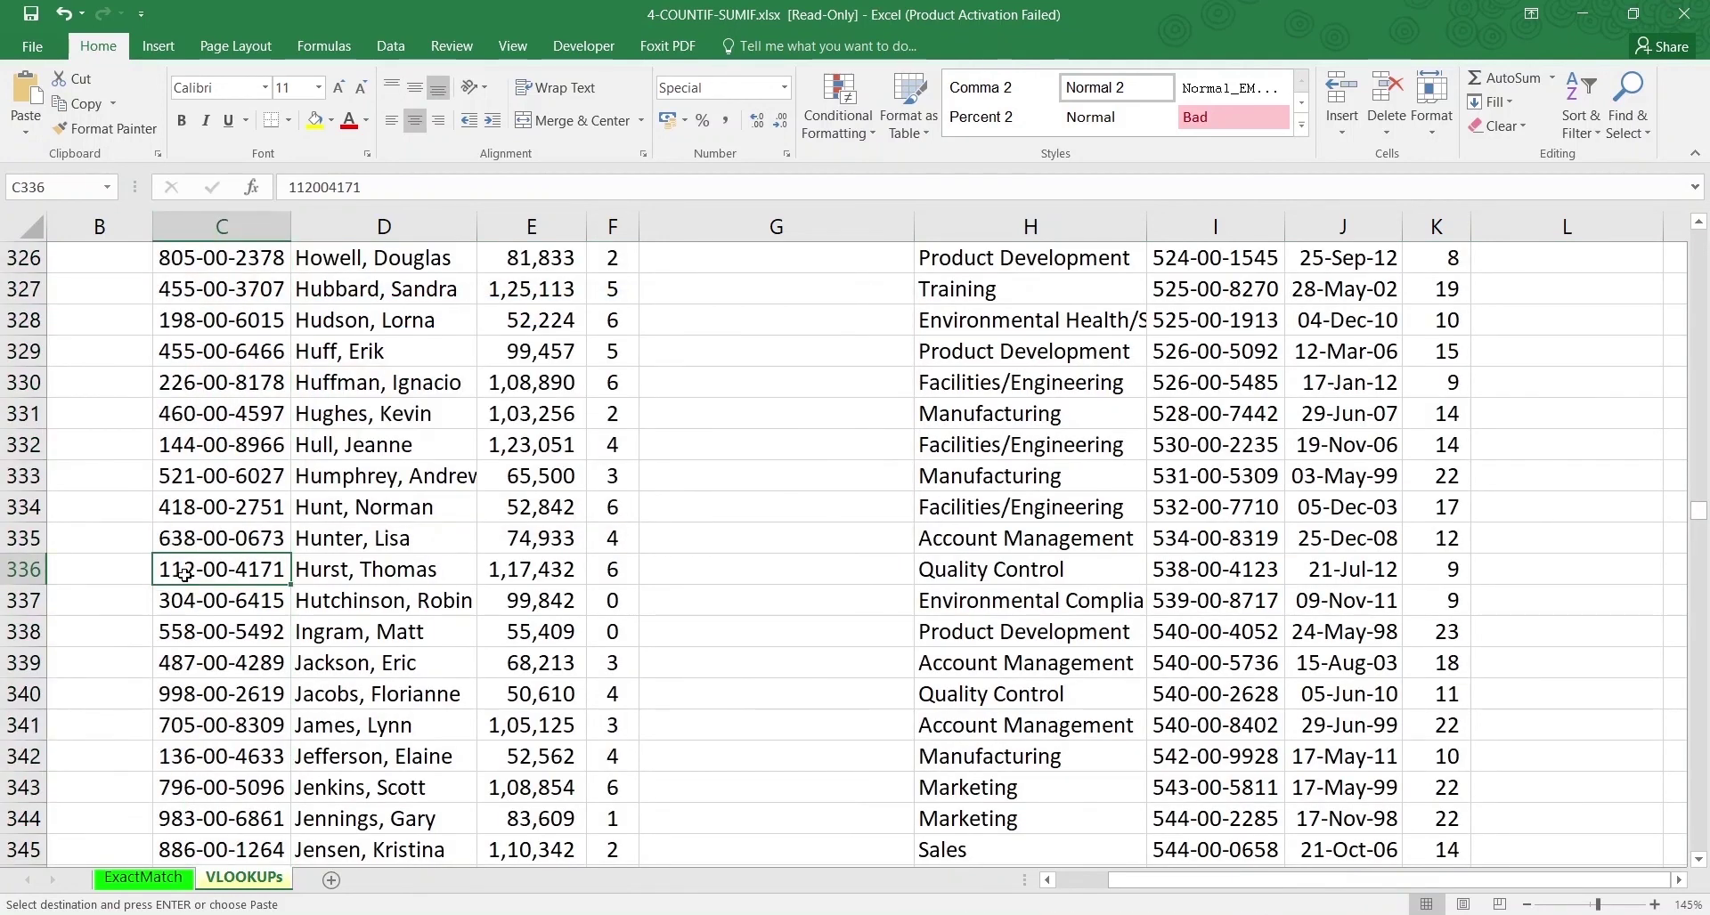
click(548, 574)
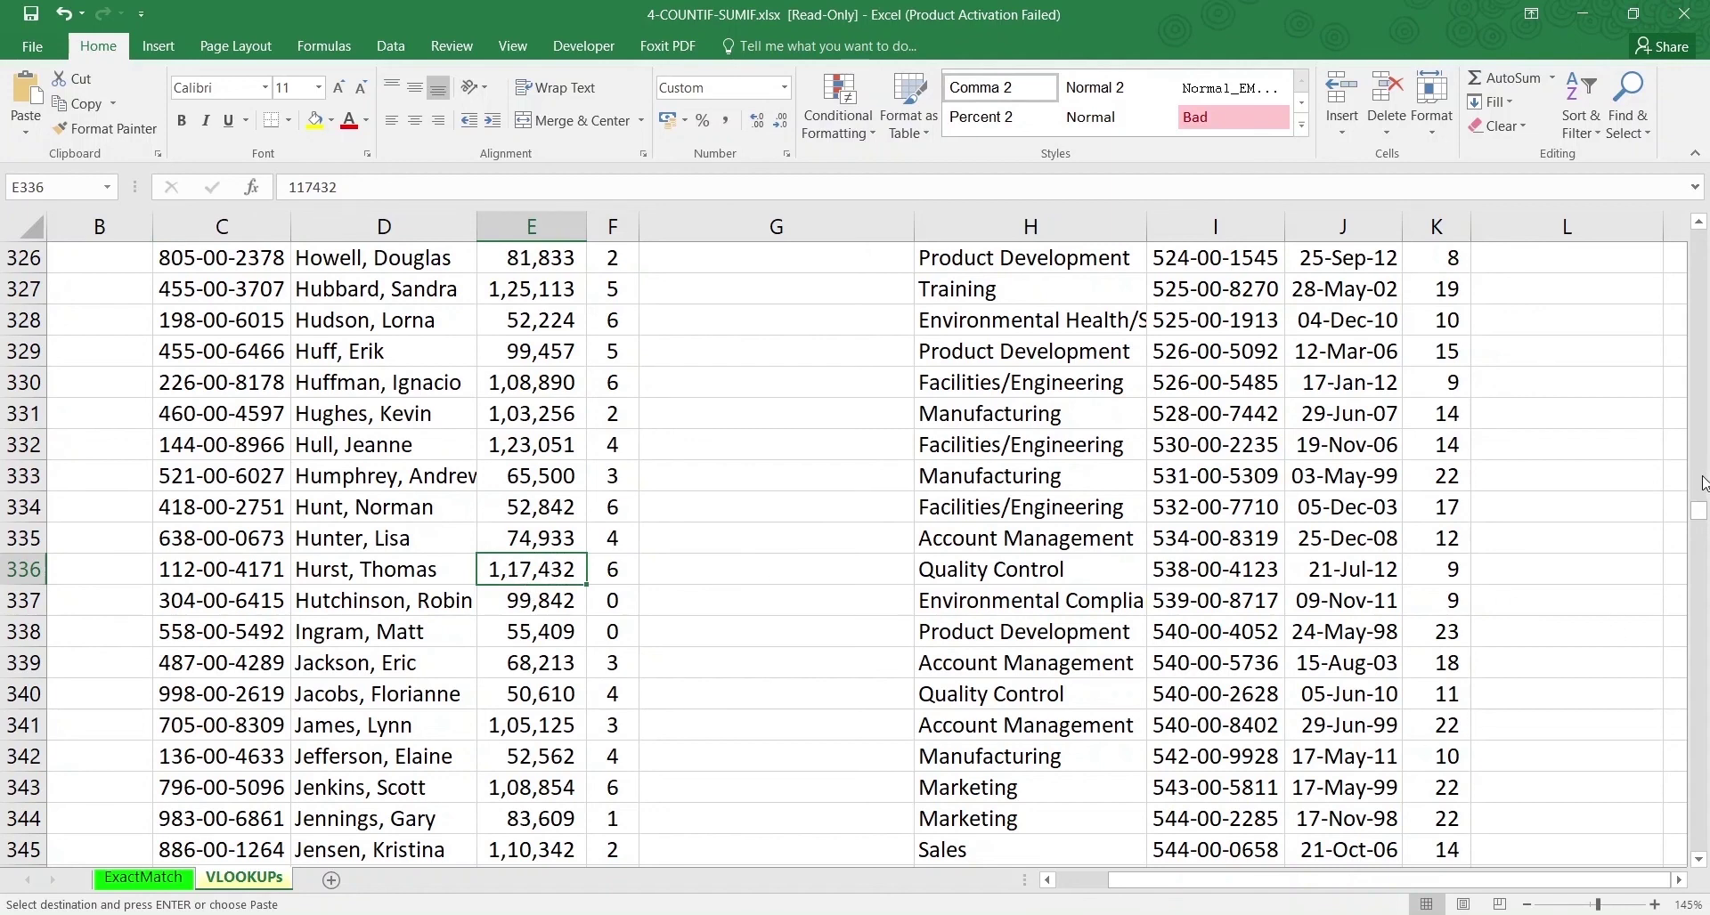
drag(1697, 510, 1697, 238)
click(1610, 301)
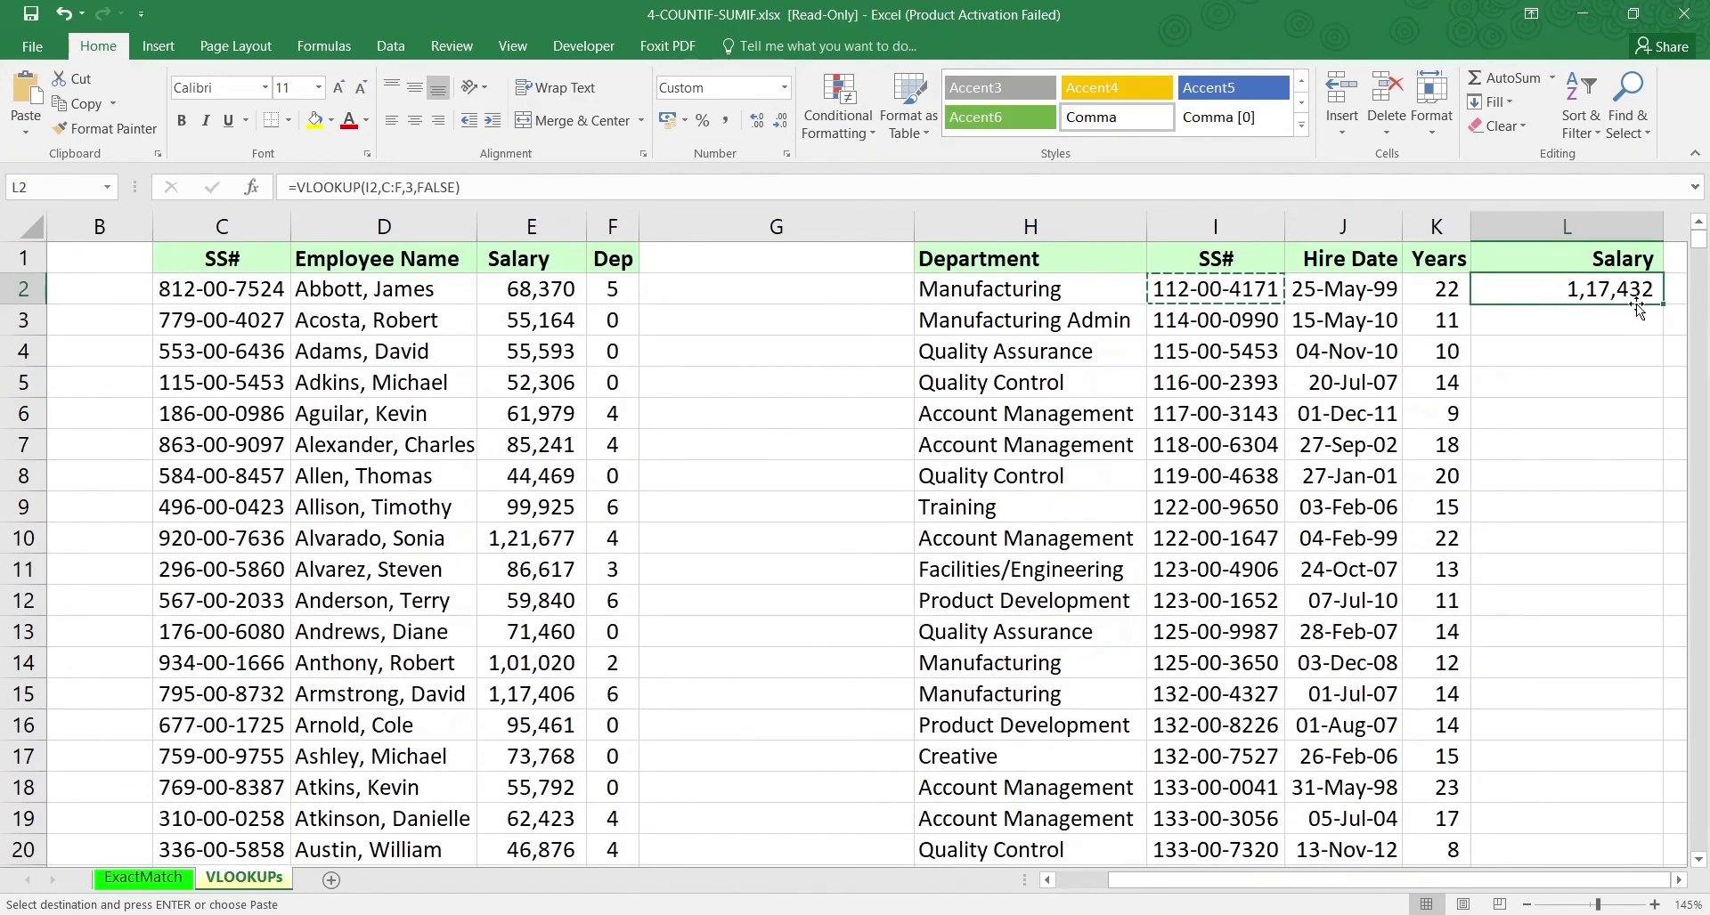
Reopen the VLOOKUP formula in L2 to examine its arguments, and leave it without editing
click(1595, 392)
click(1584, 297)
click(1578, 311)
click(1544, 299)
double_click(1540, 298)
click(1515, 322)
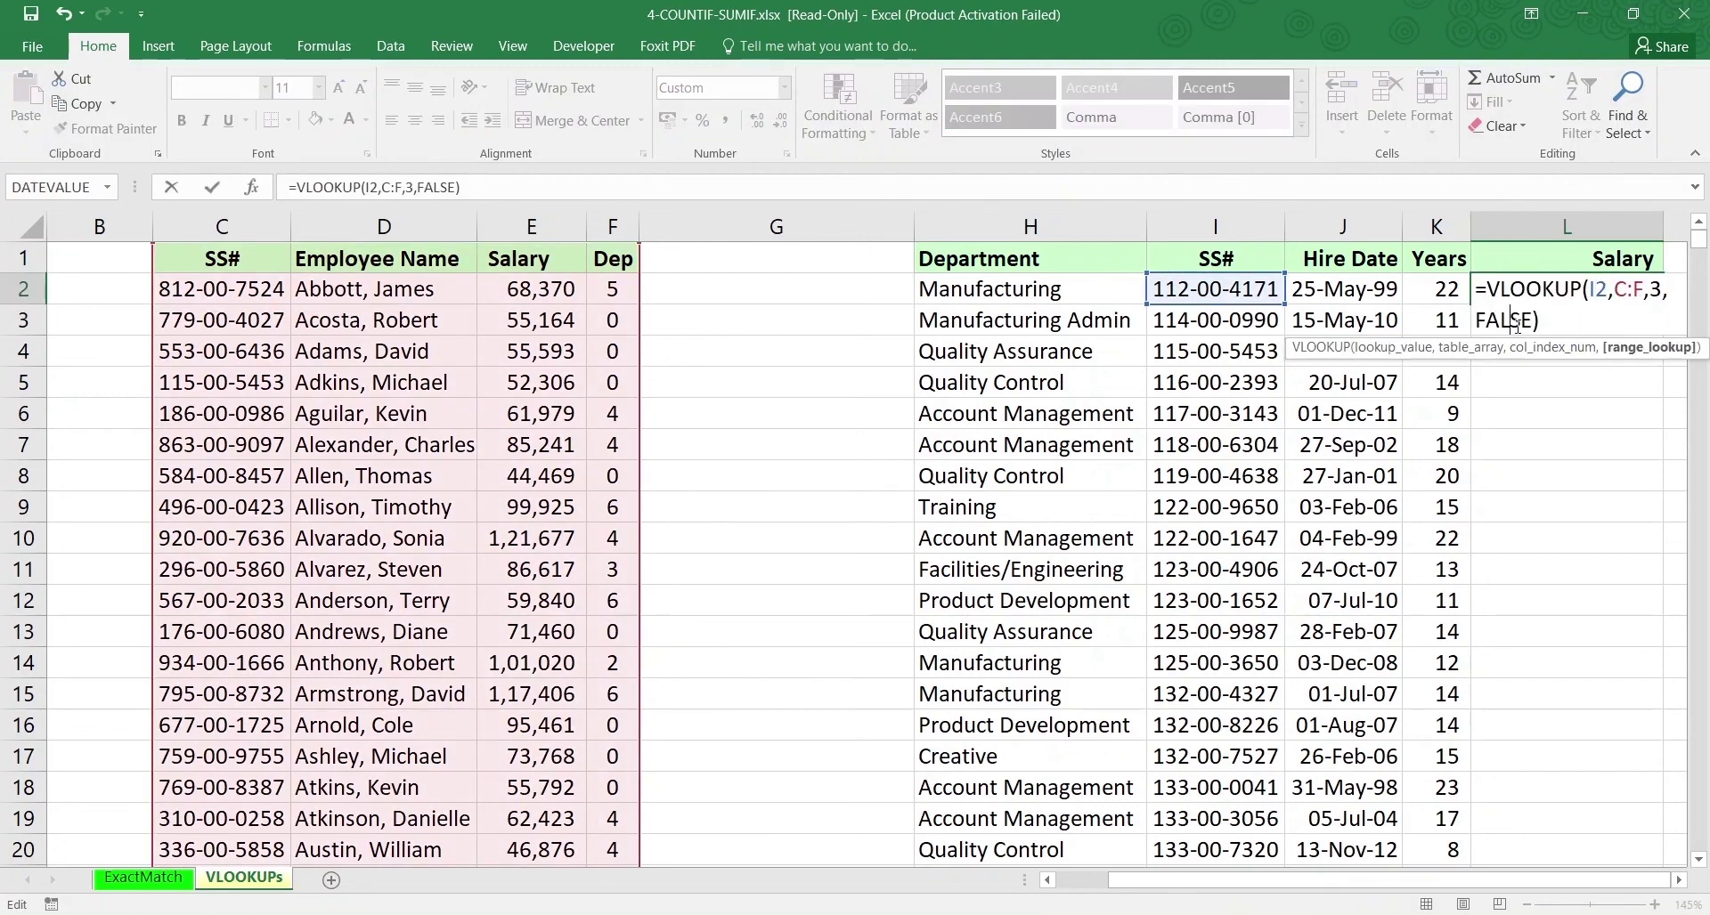
click(1568, 401)
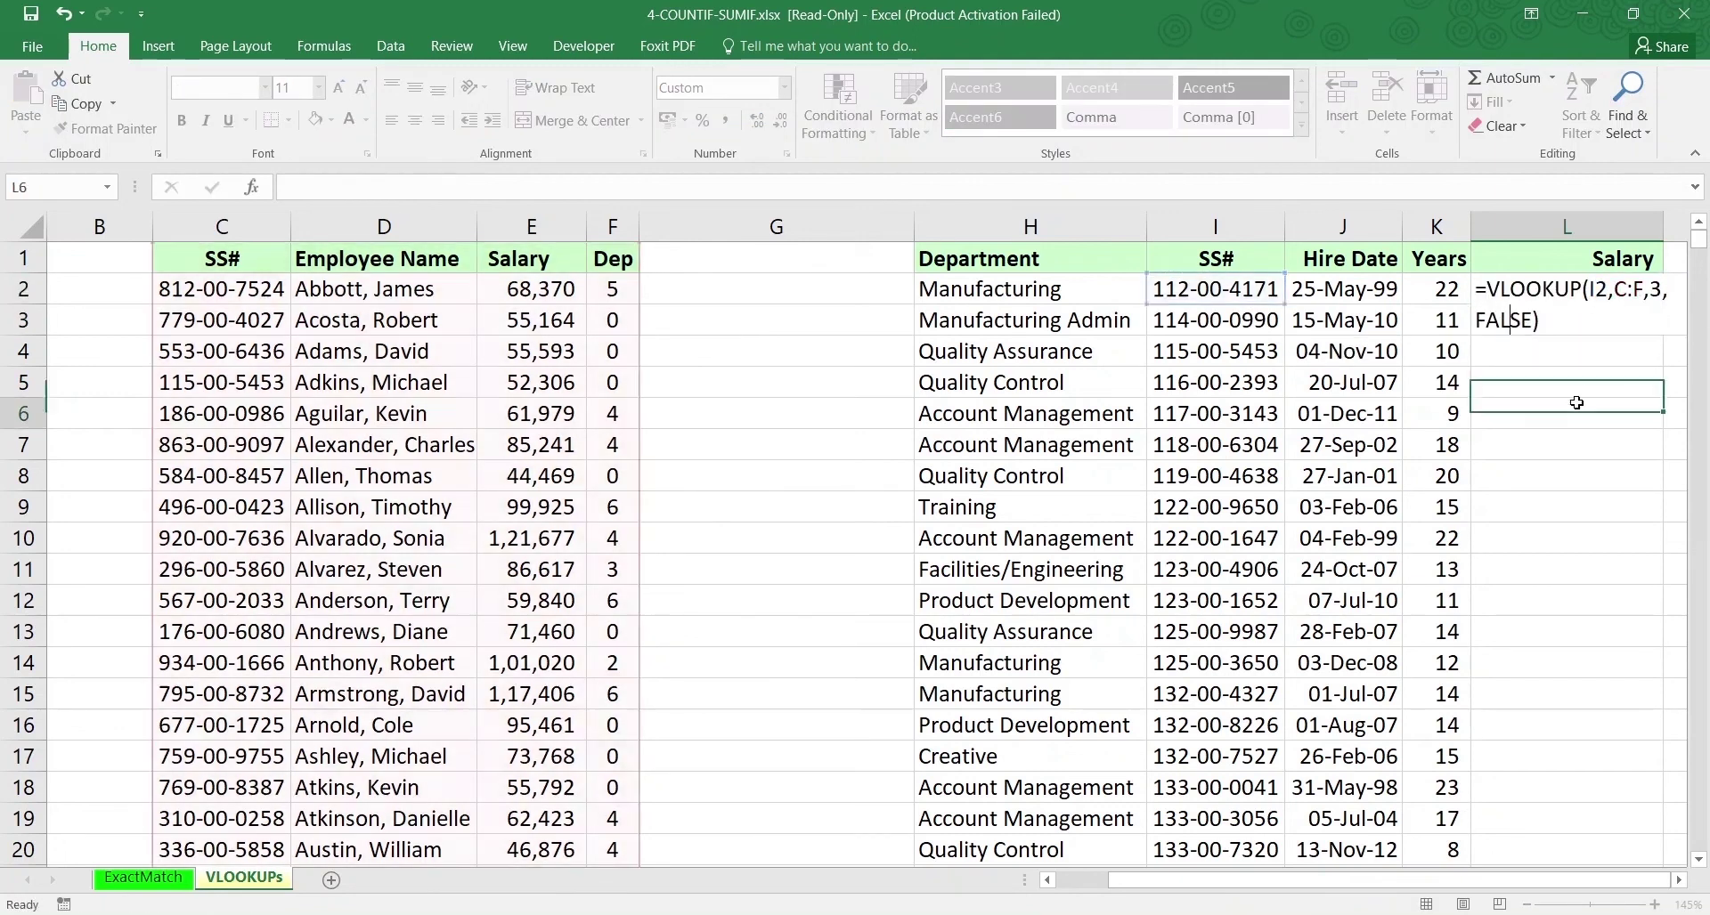
Fill the VLOOKUP formula from L2 down the Salary column to the last employee record
click(1649, 289)
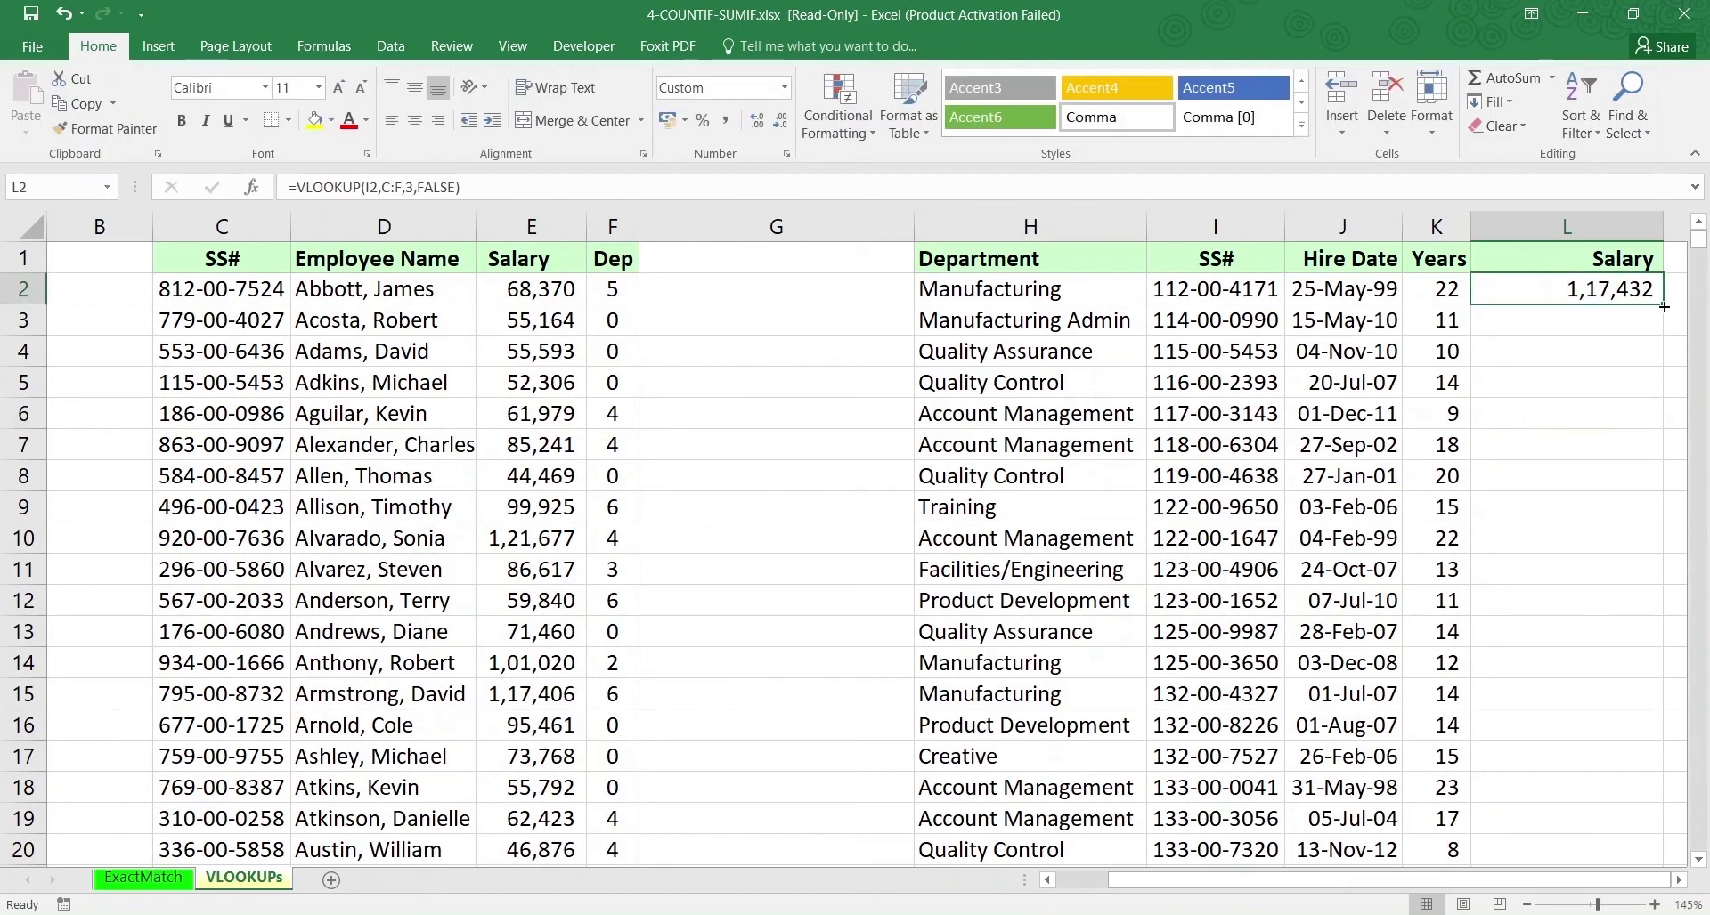
click(1640, 374)
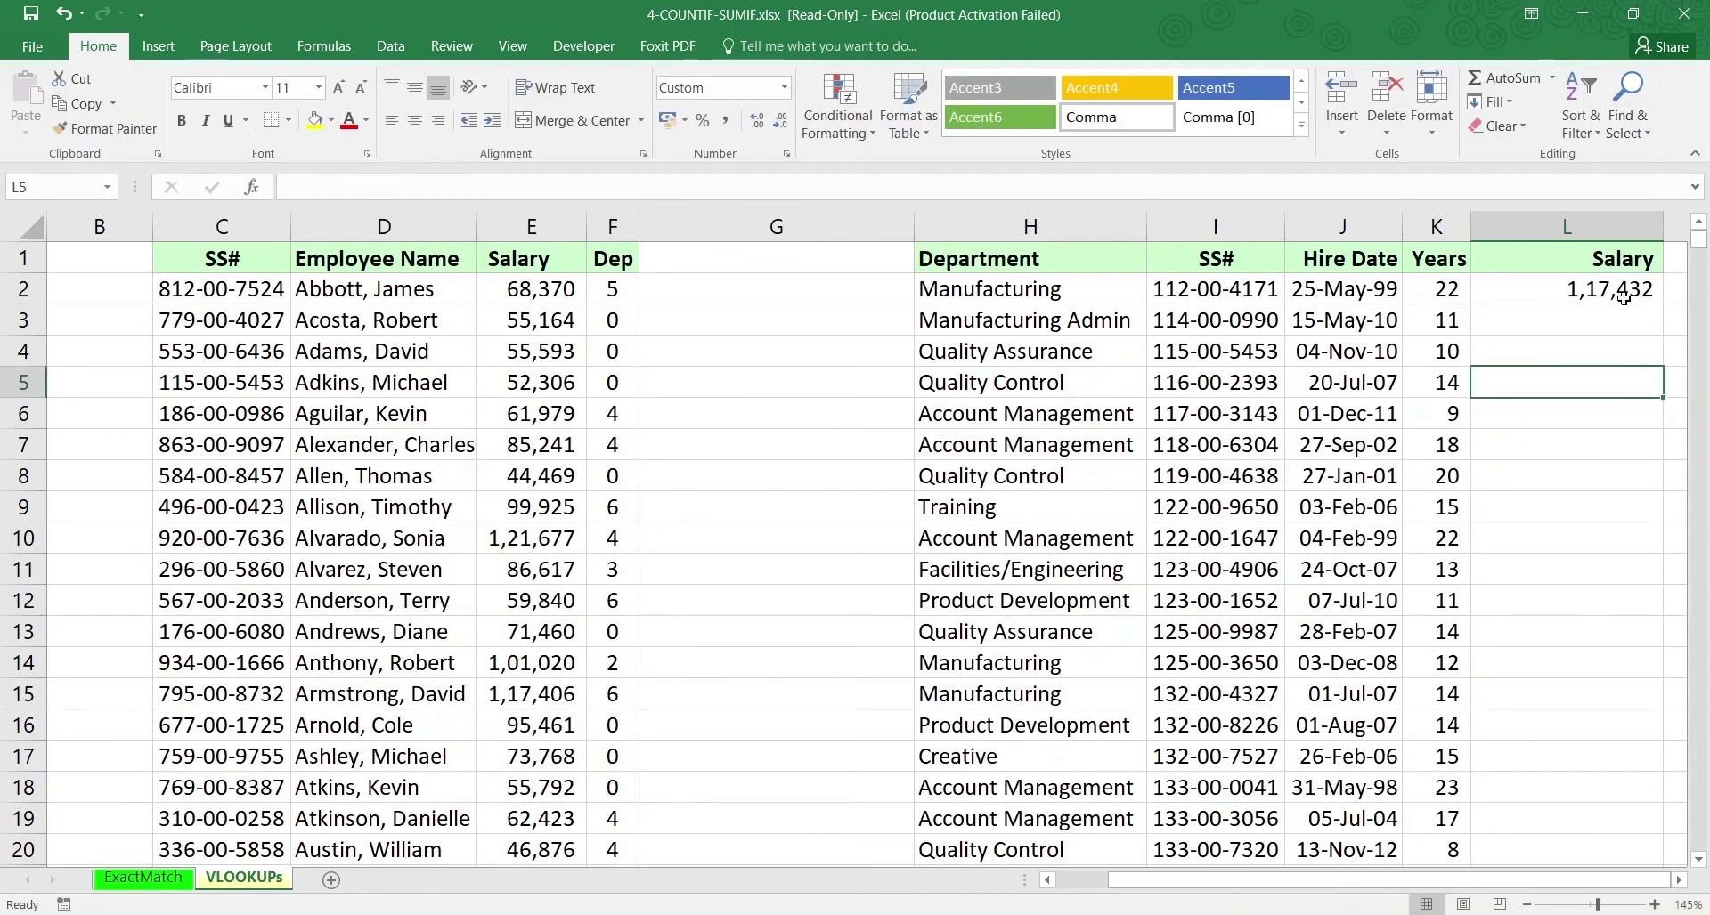
click(1623, 297)
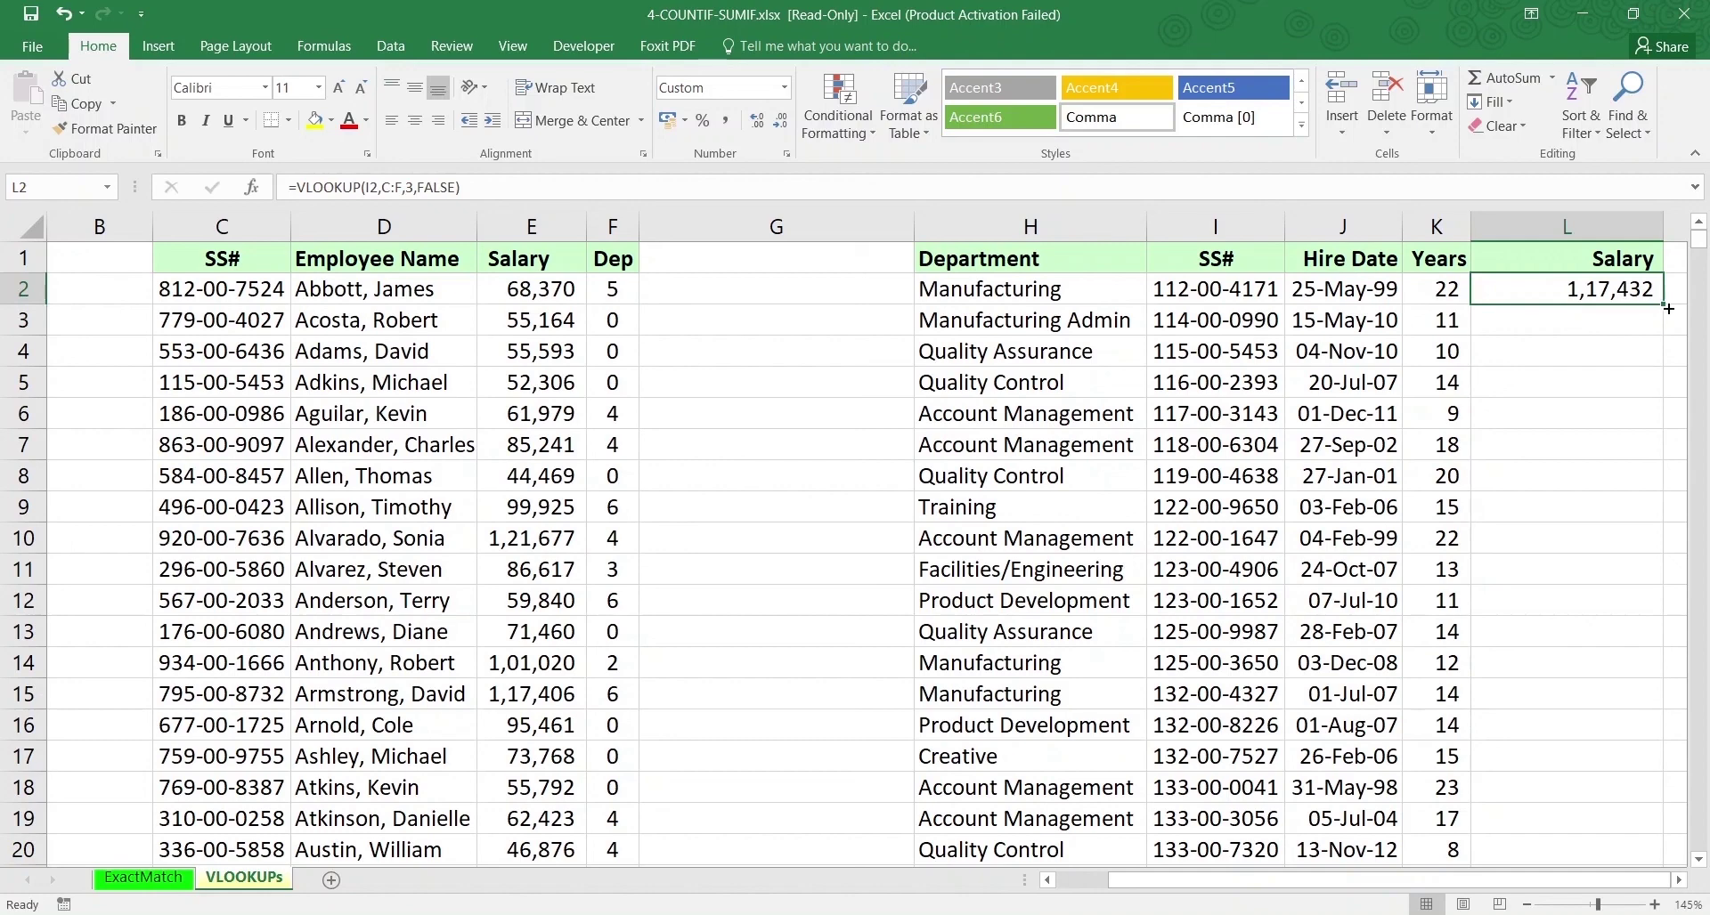
double_click(1660, 305)
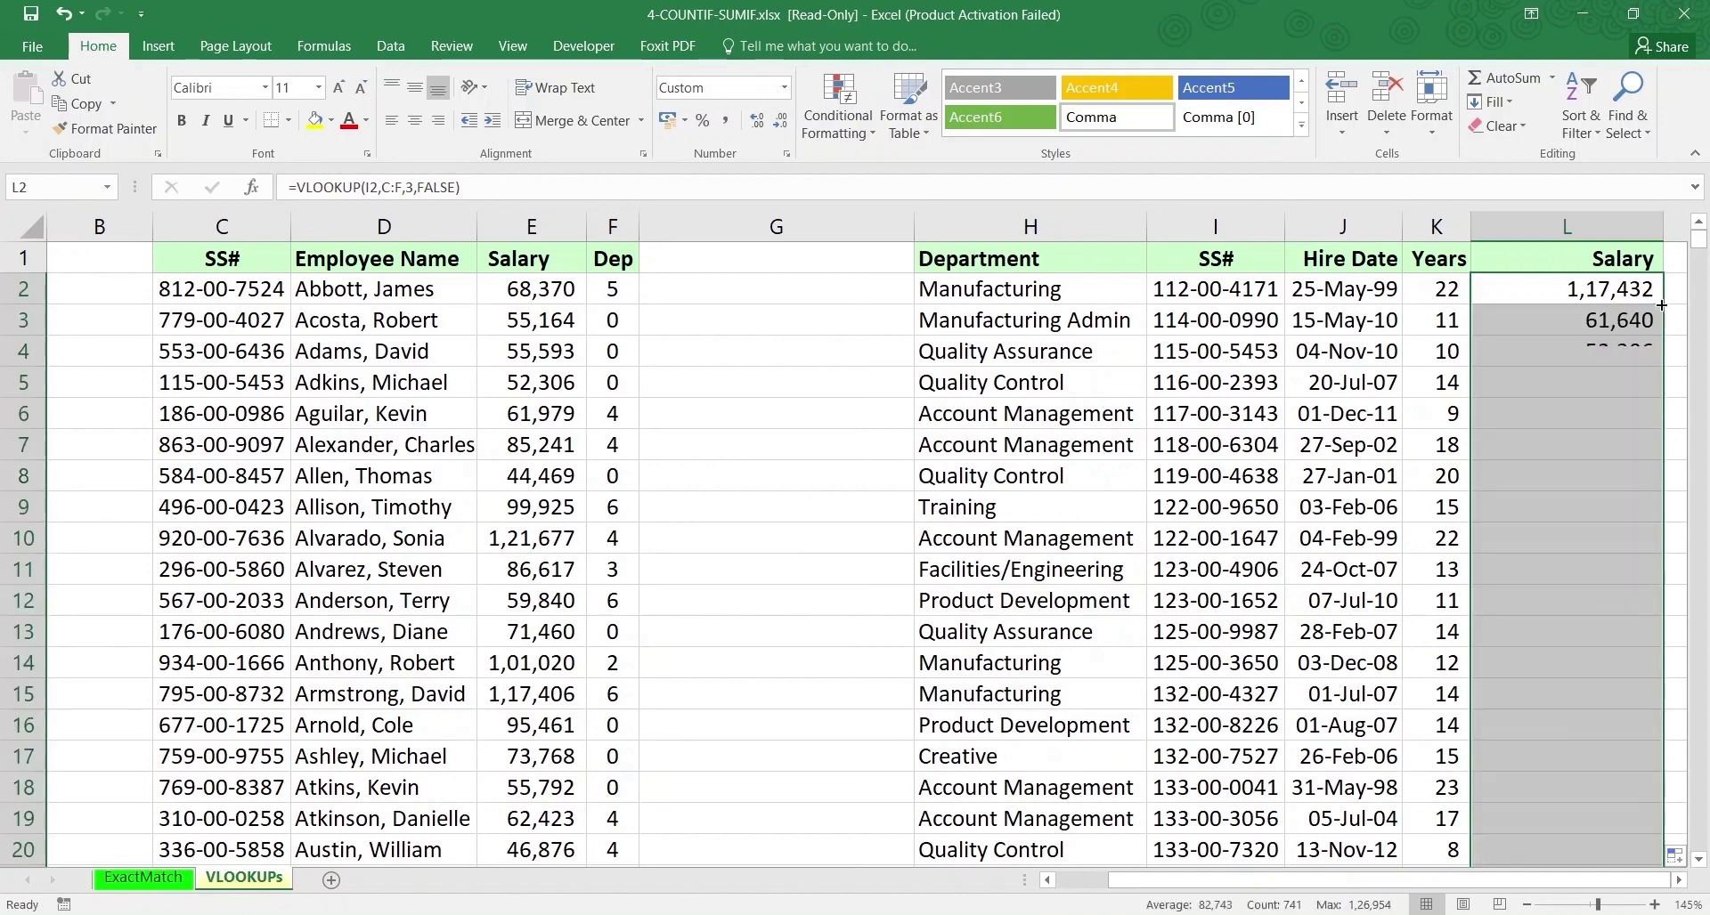
Review the filled salaries in column L across the lower records, and inspect the lookup formula in one of those cells
drag(1701, 246, 1625, 701)
scroll(1626, 701, down, 9)
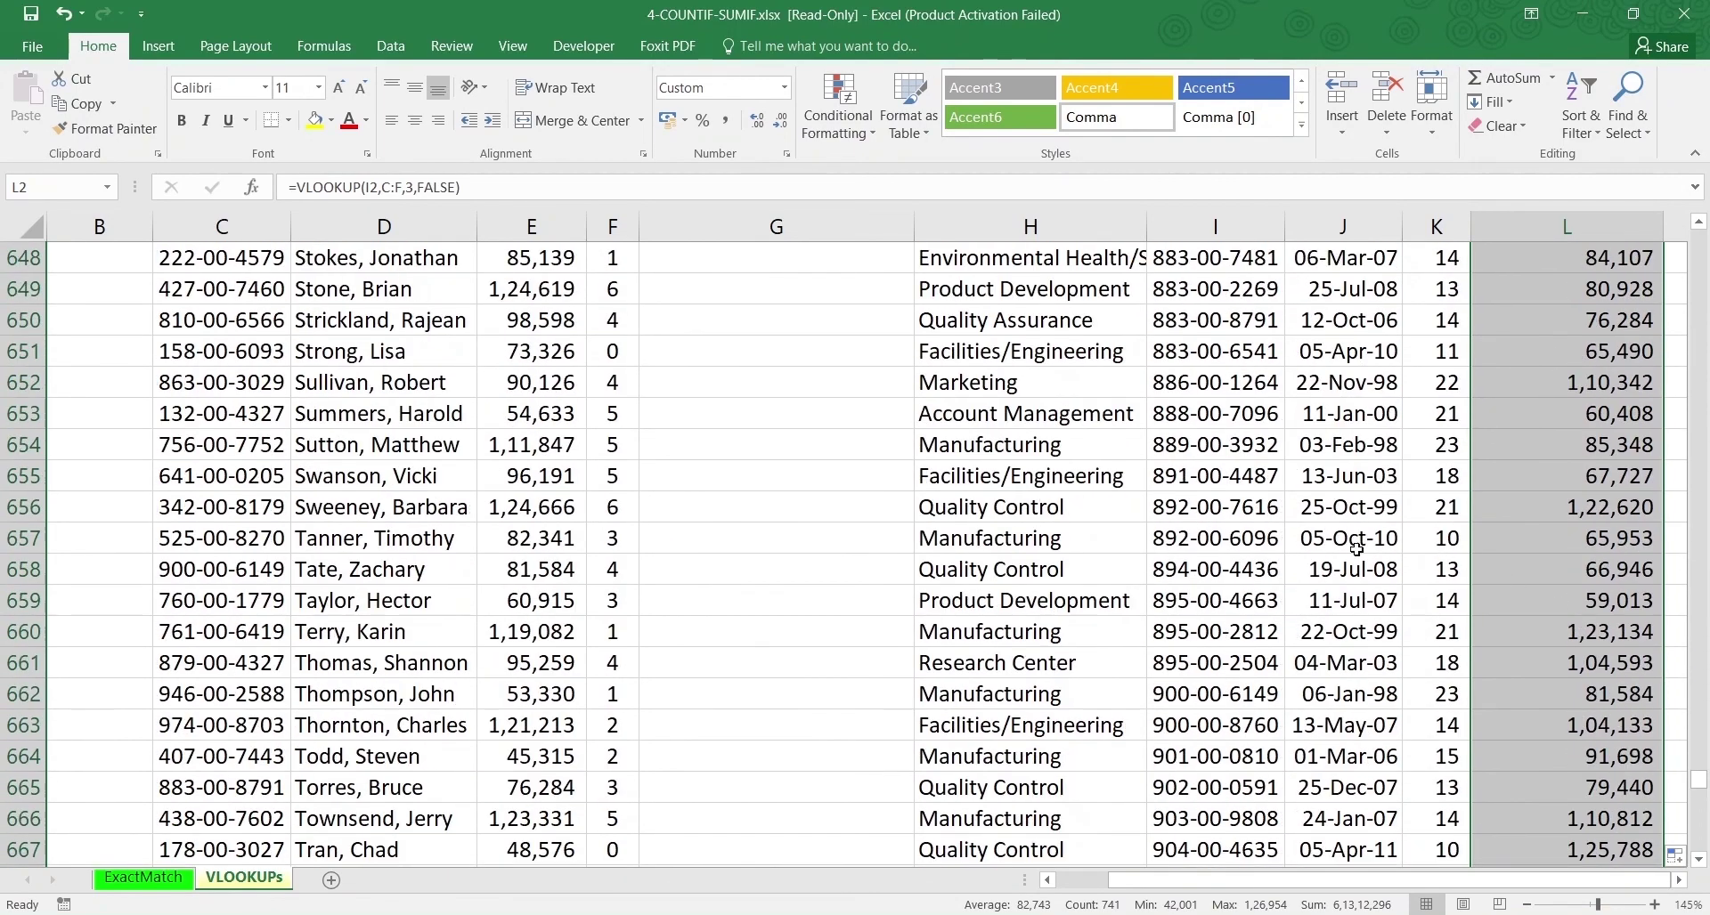
click(1353, 545)
scroll(1393, 600, down, 8)
scroll(1062, 532, down, 2)
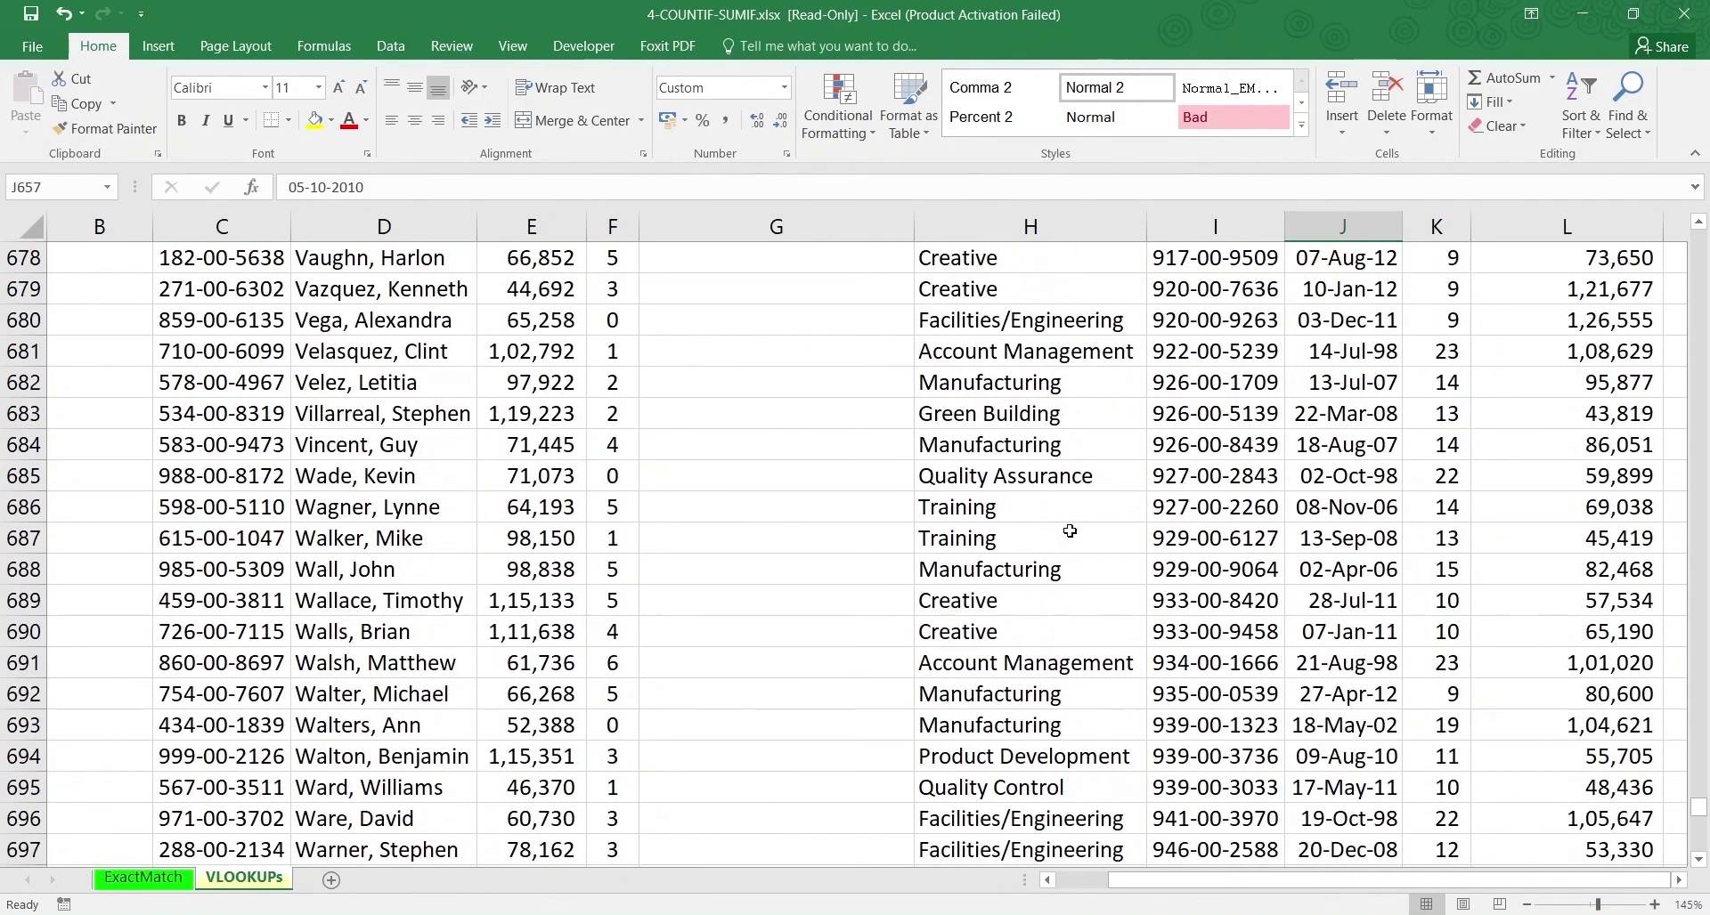
scroll(858, 545, up, 2)
scroll(1668, 577, down, 20)
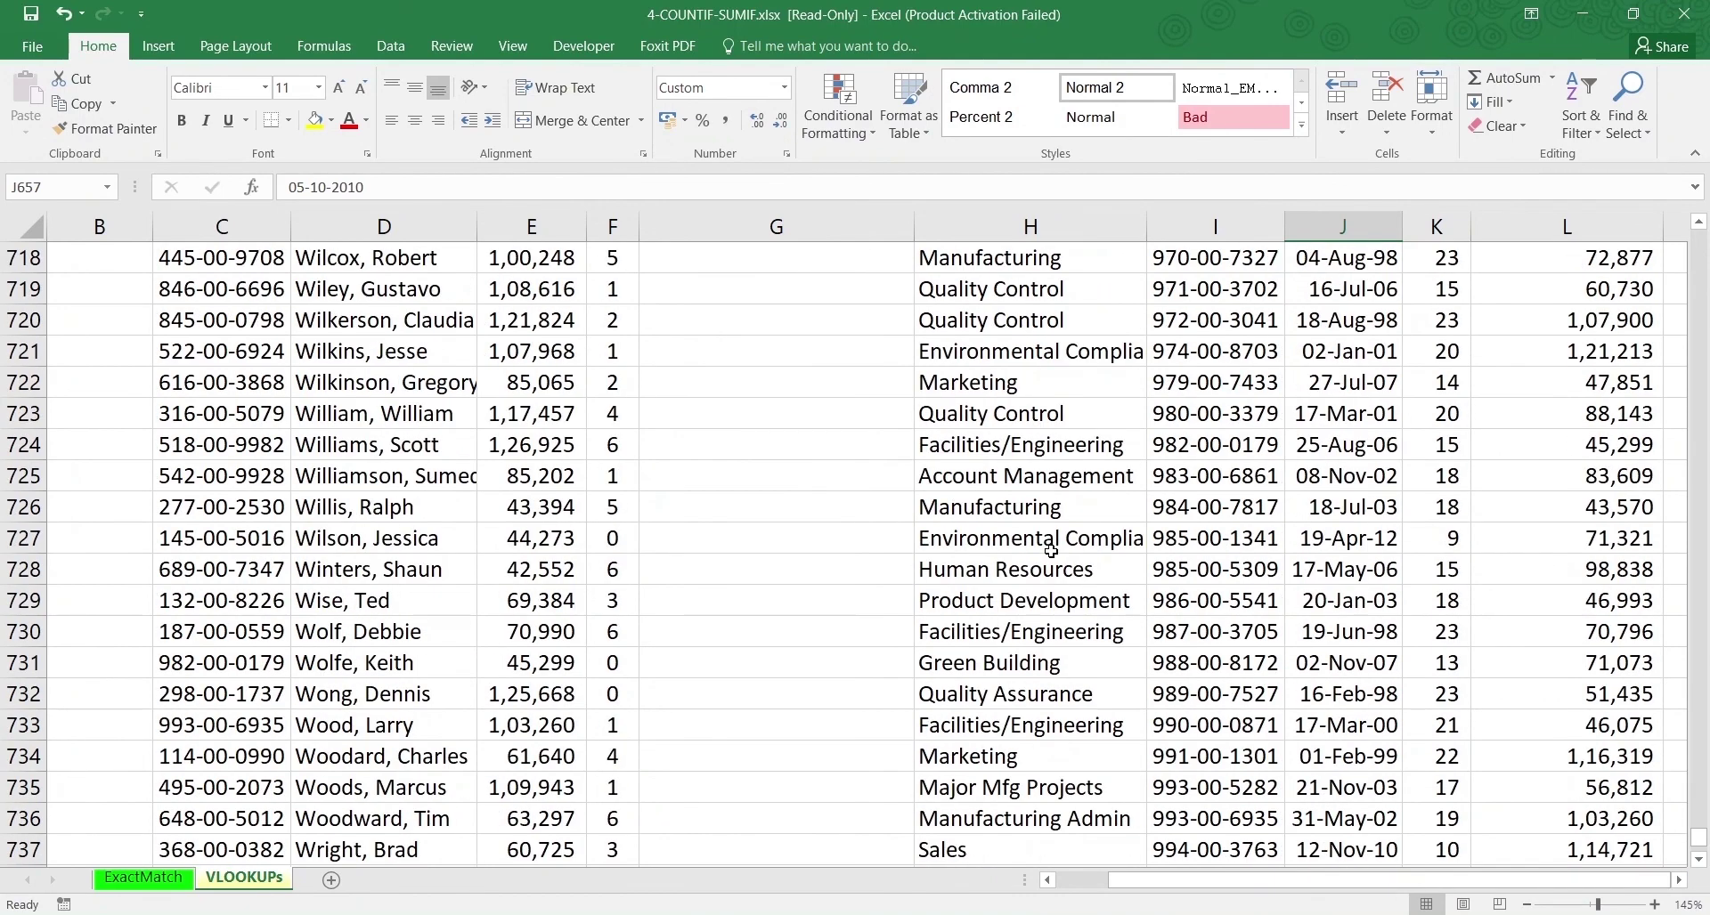
scroll(1254, 550, up, 1)
scroll(1253, 551, up, 20)
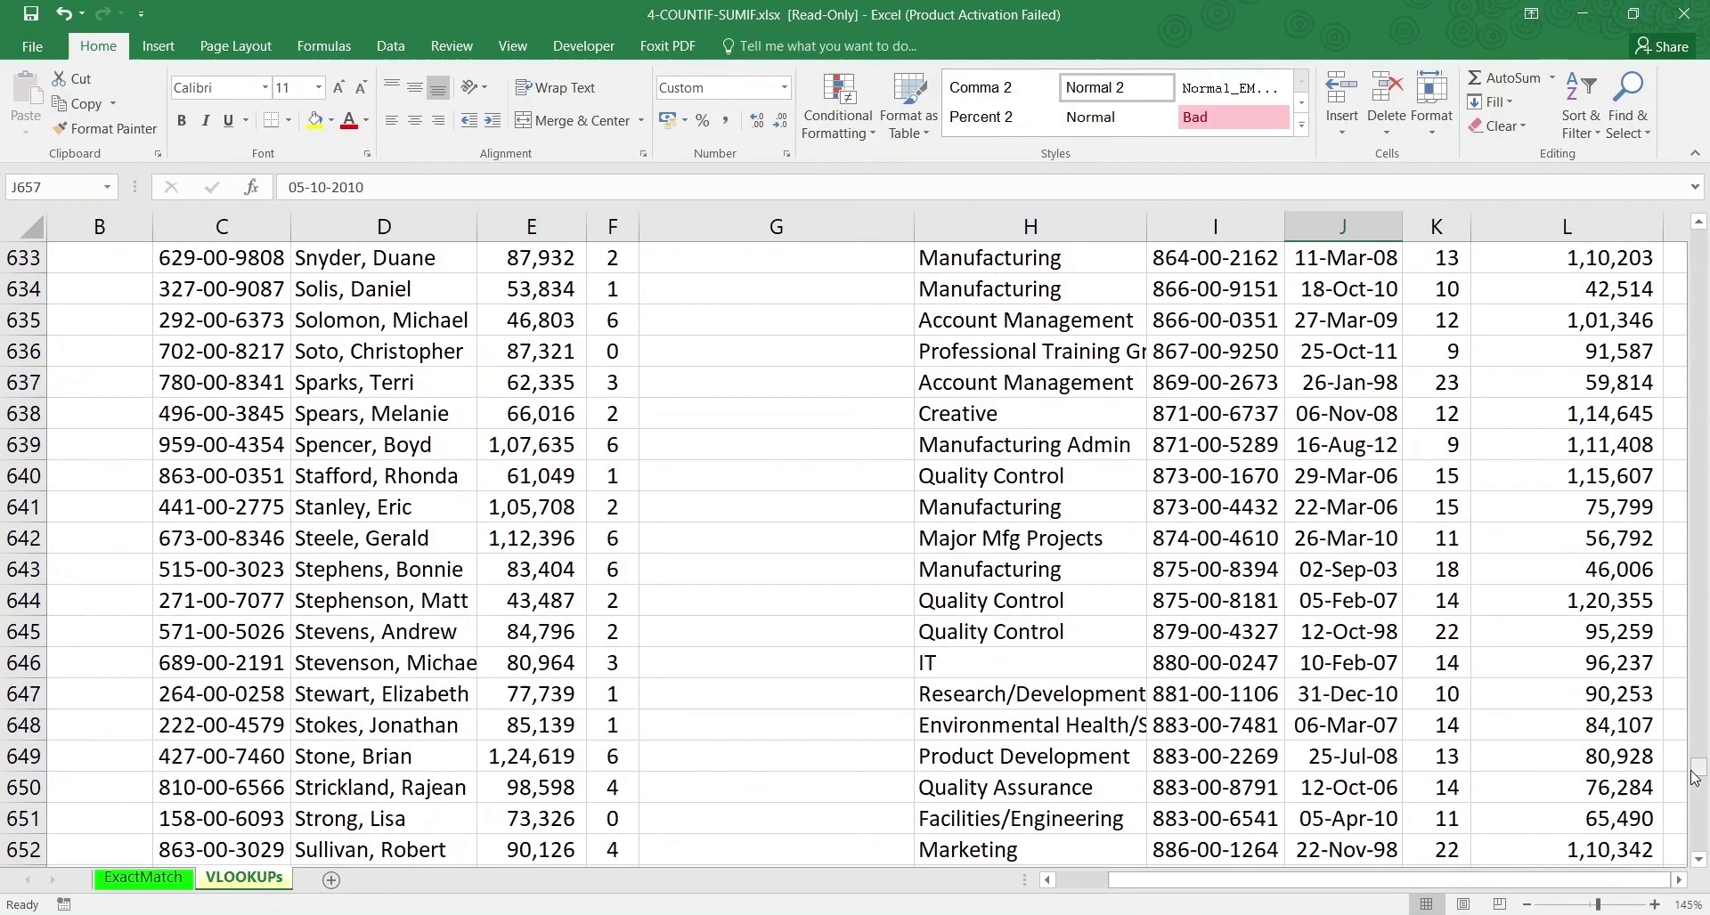
drag(1694, 777, 1690, 715)
scroll(1587, 445, down, 15)
click(1619, 651)
click(1616, 611)
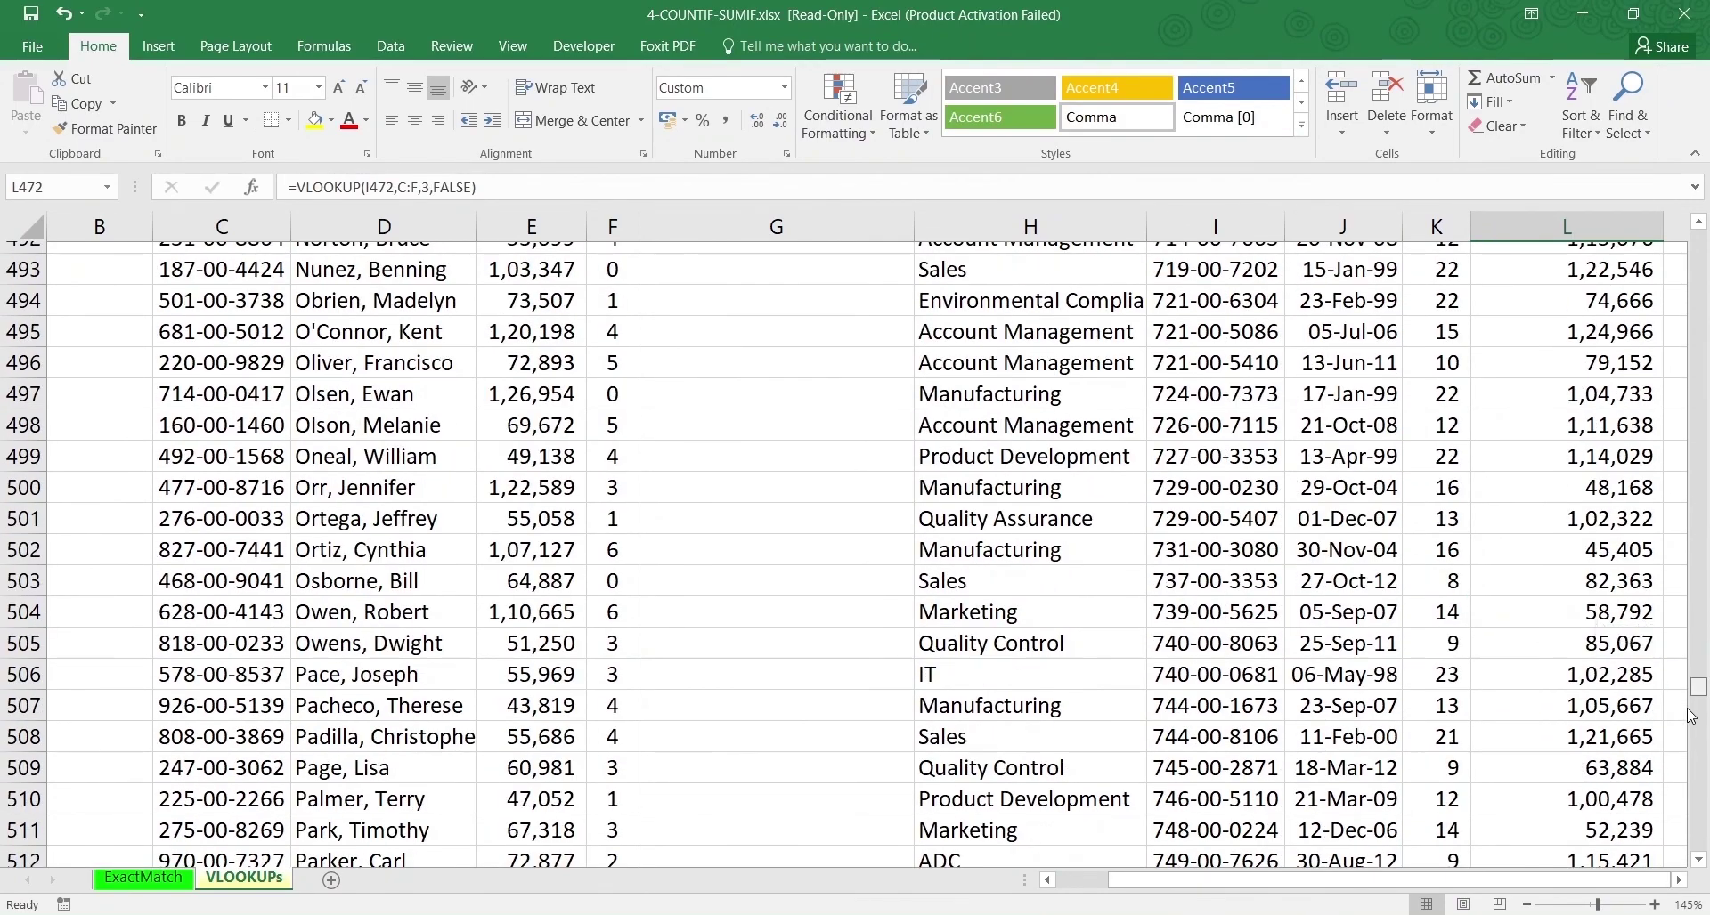